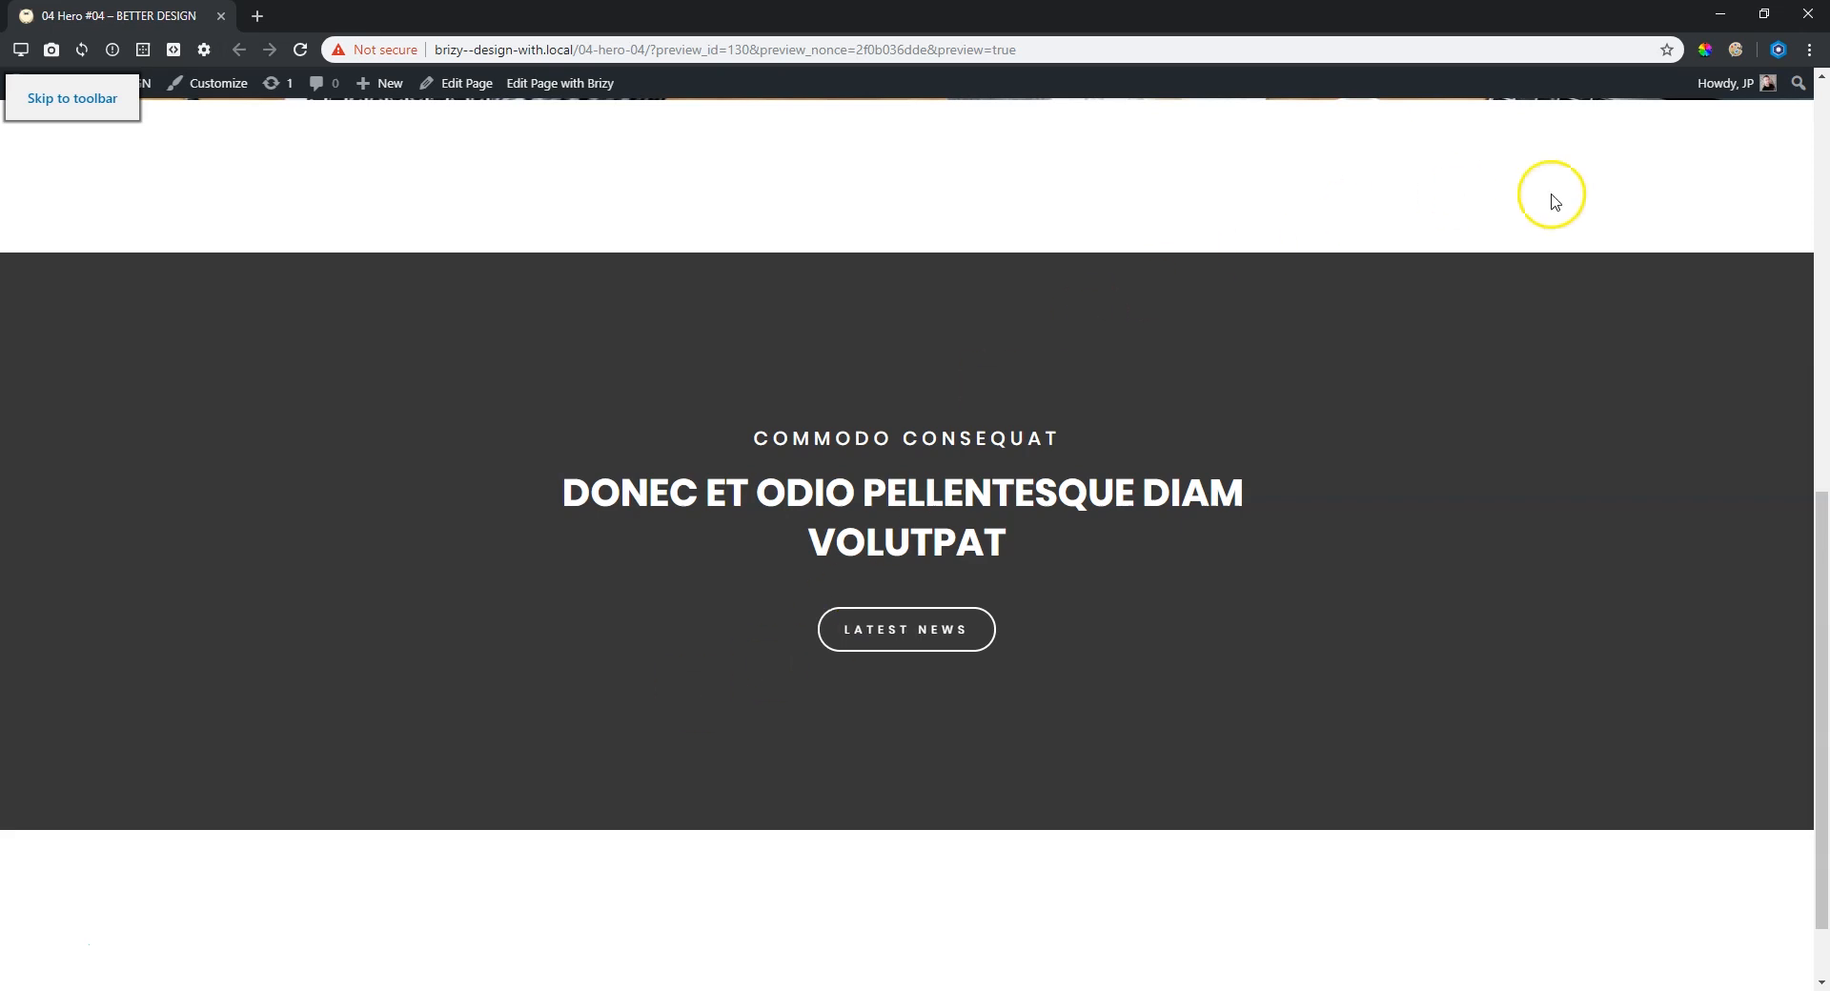
Mark the hero's heading, kicker and button with orange rectangles, clearing the marks from the page.
click(1741, 49)
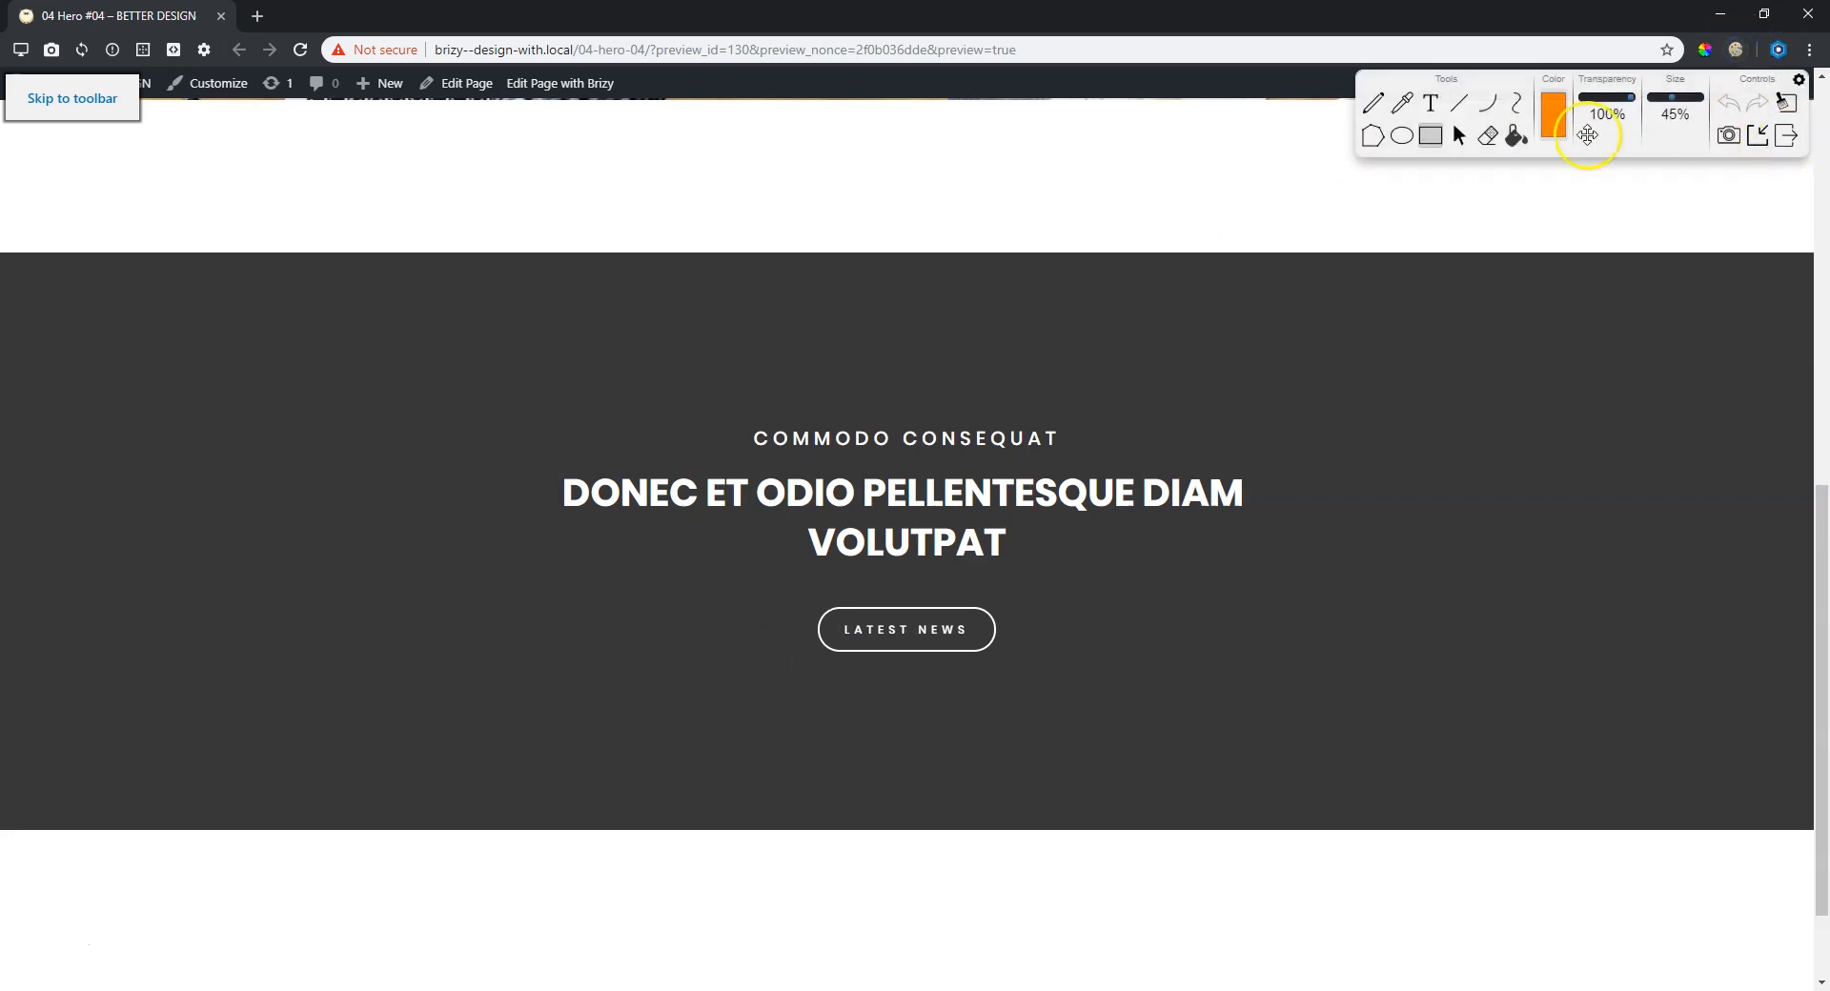
drag(529, 464, 1318, 576)
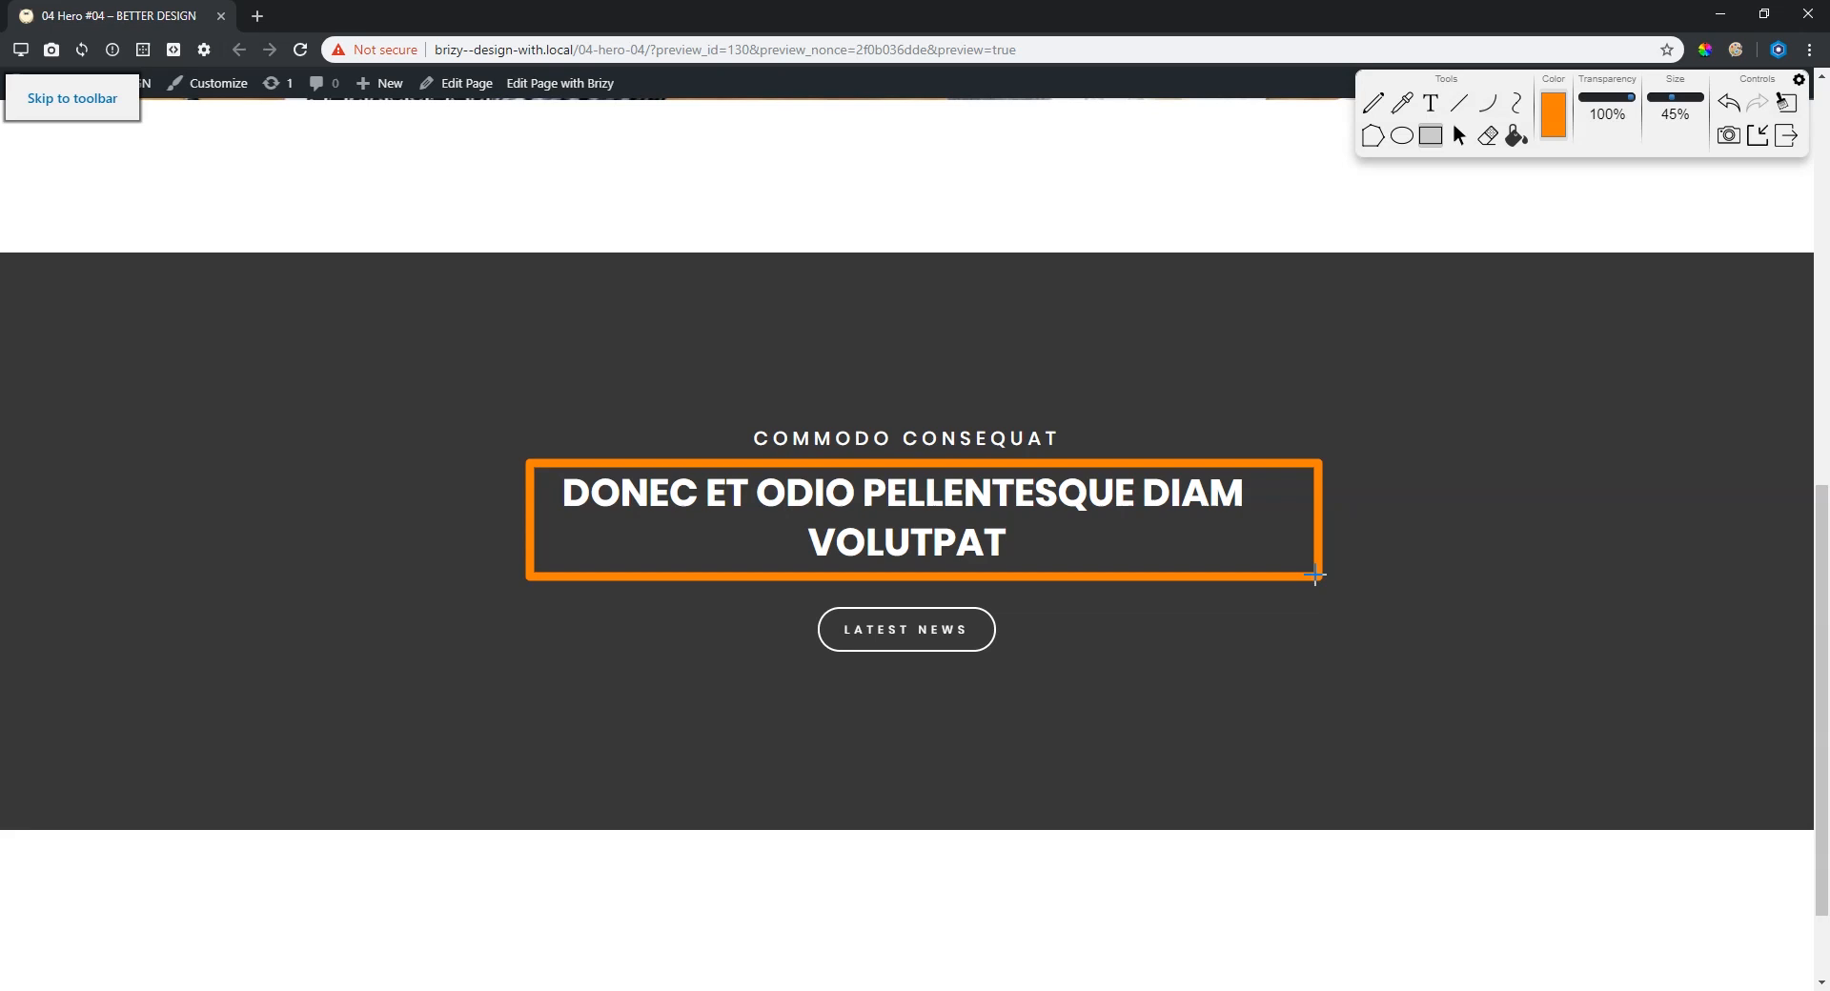
click(1787, 104)
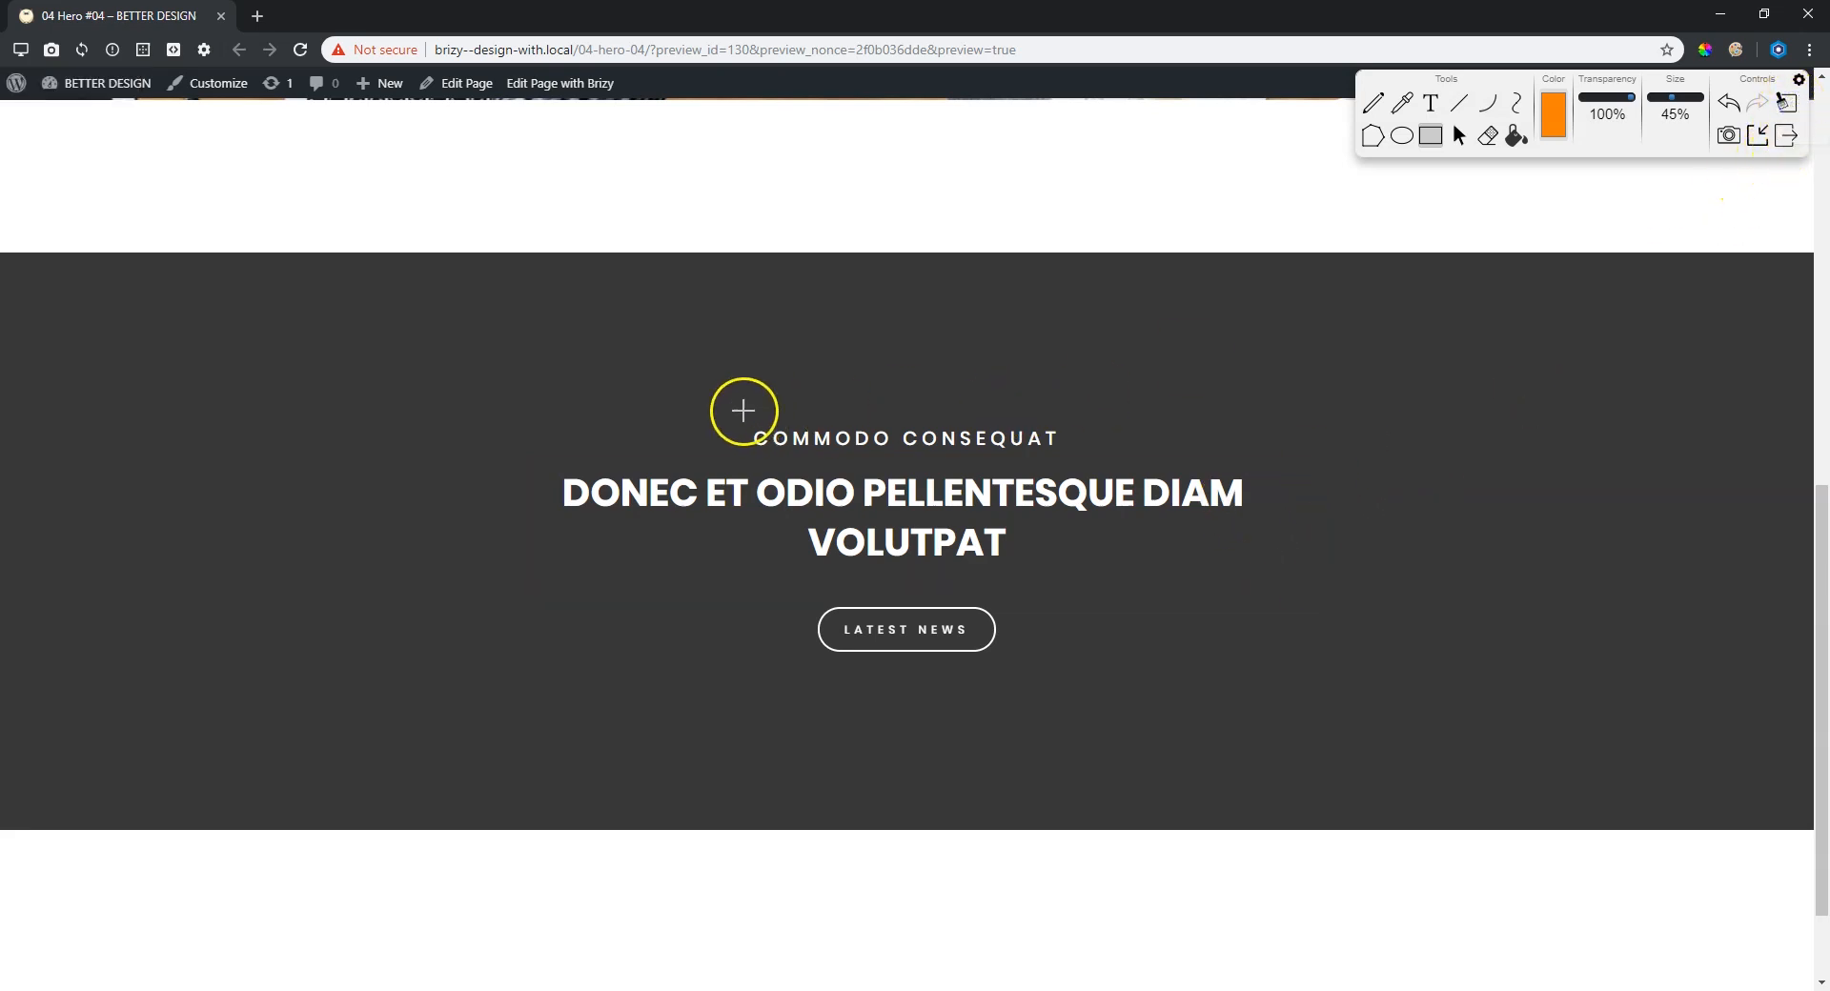
drag(722, 409, 1090, 464)
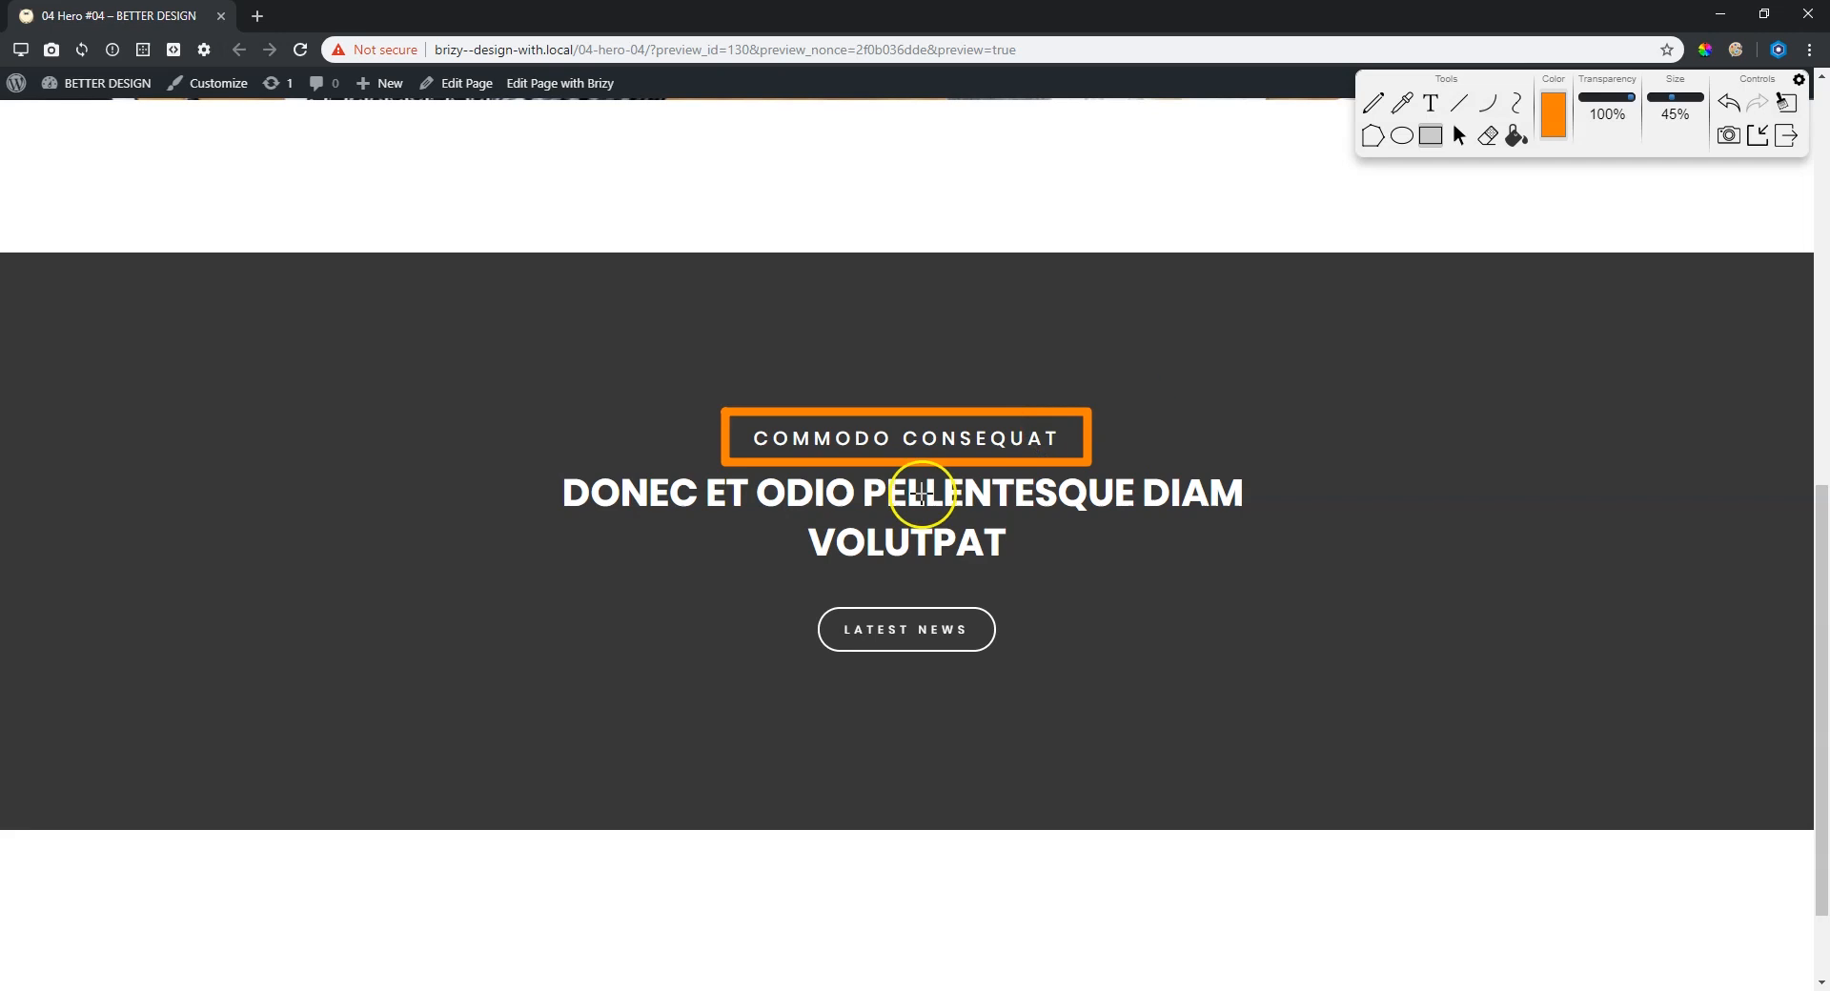
mouse_move(770, 582)
mouse_down()
mouse_move(903, 654)
mouse_move(1064, 678)
mouse_up()
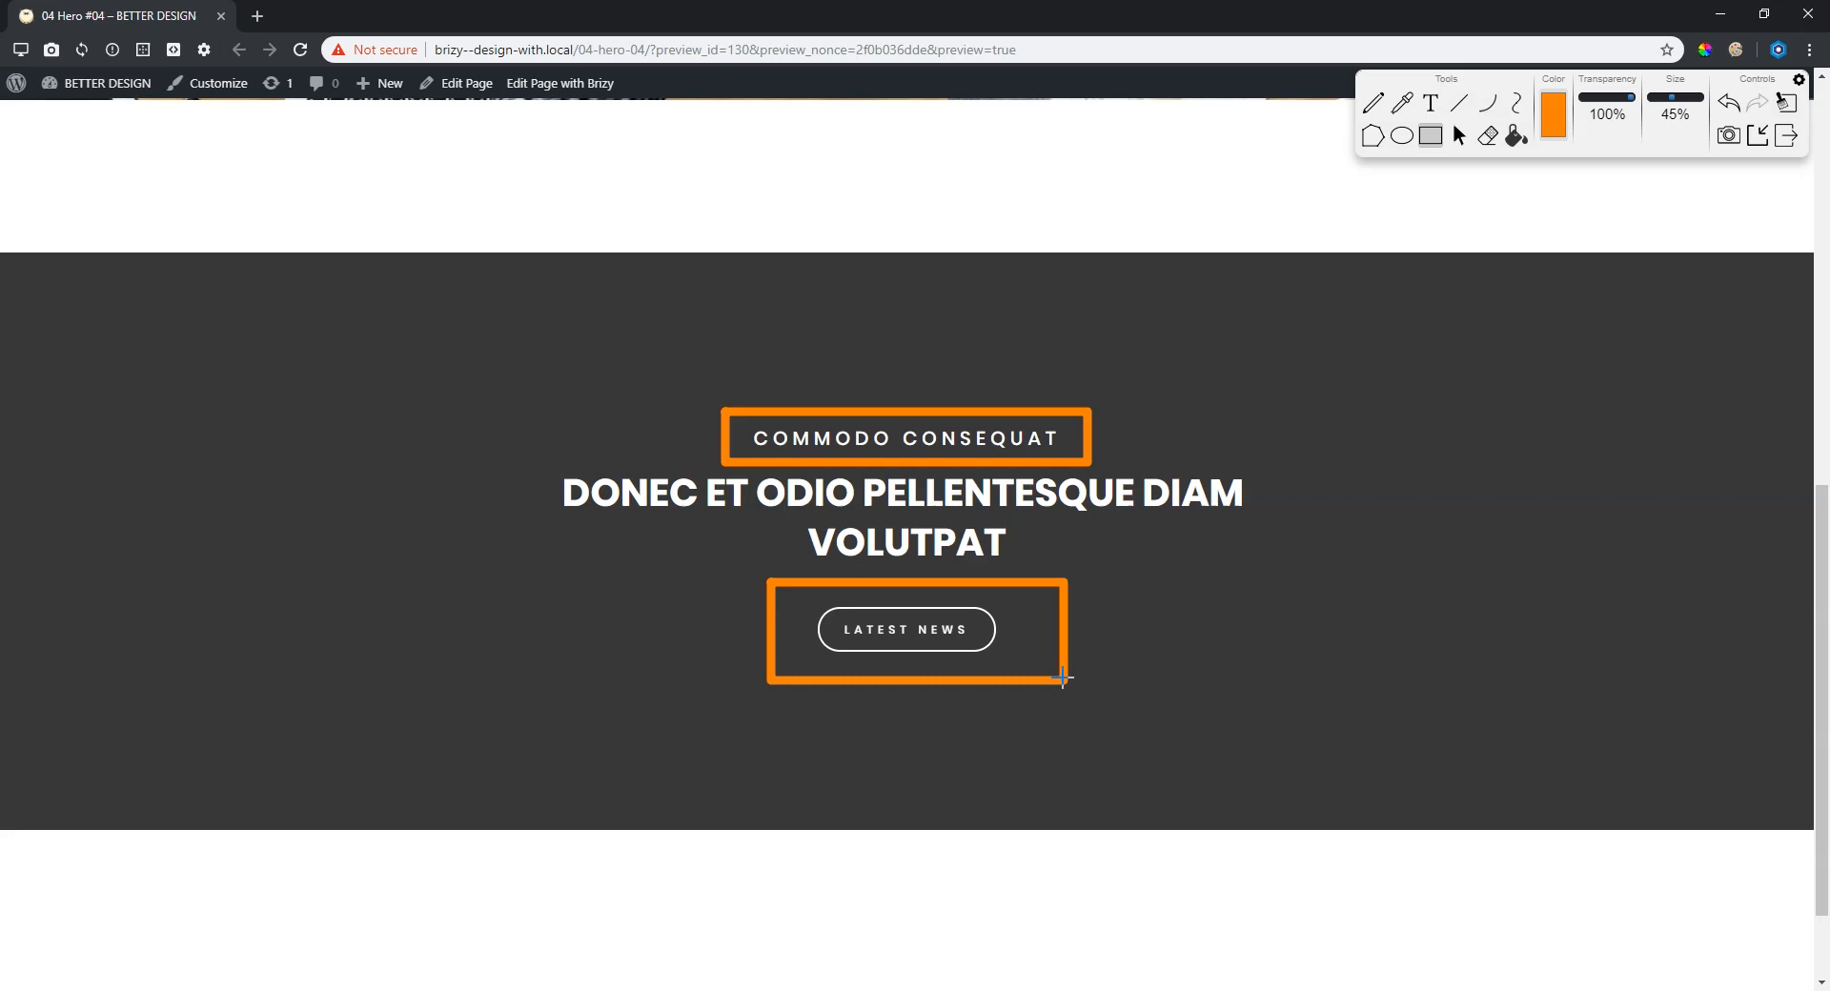
click(1789, 106)
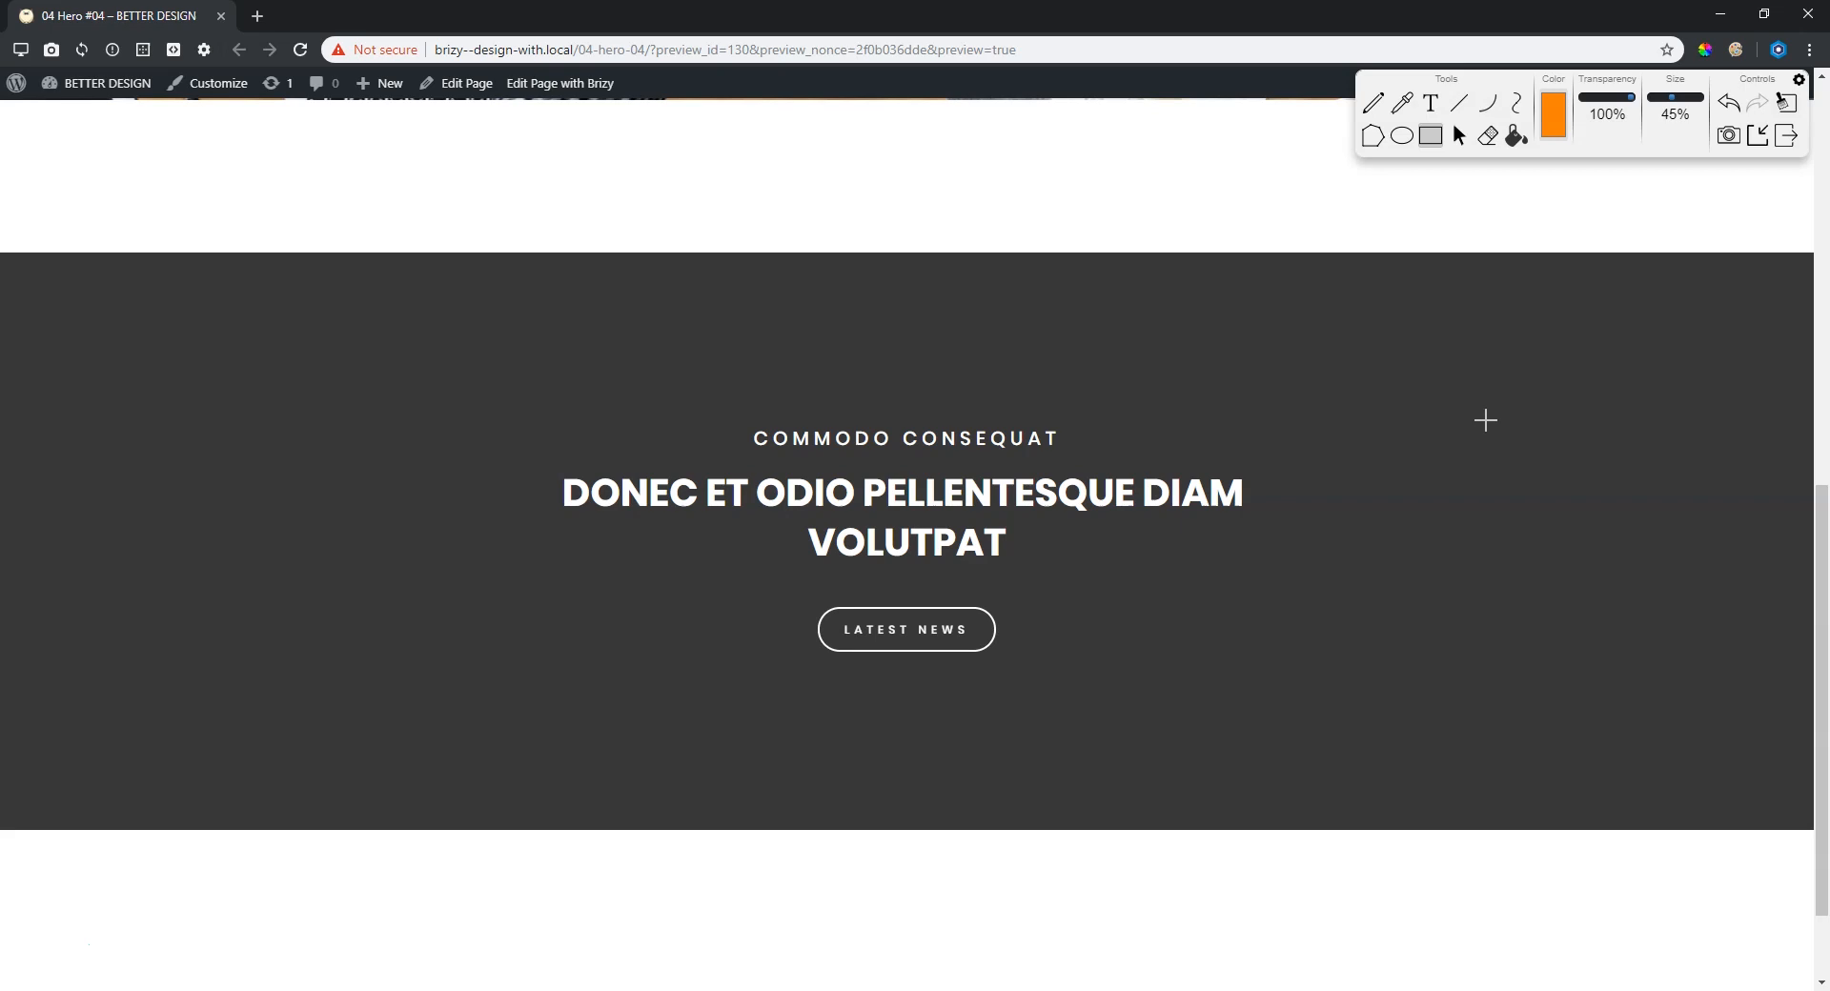
Outline the translucent content box on the hero image with an orange rectangle and clear the mark.
scroll(1485, 420, up, 6)
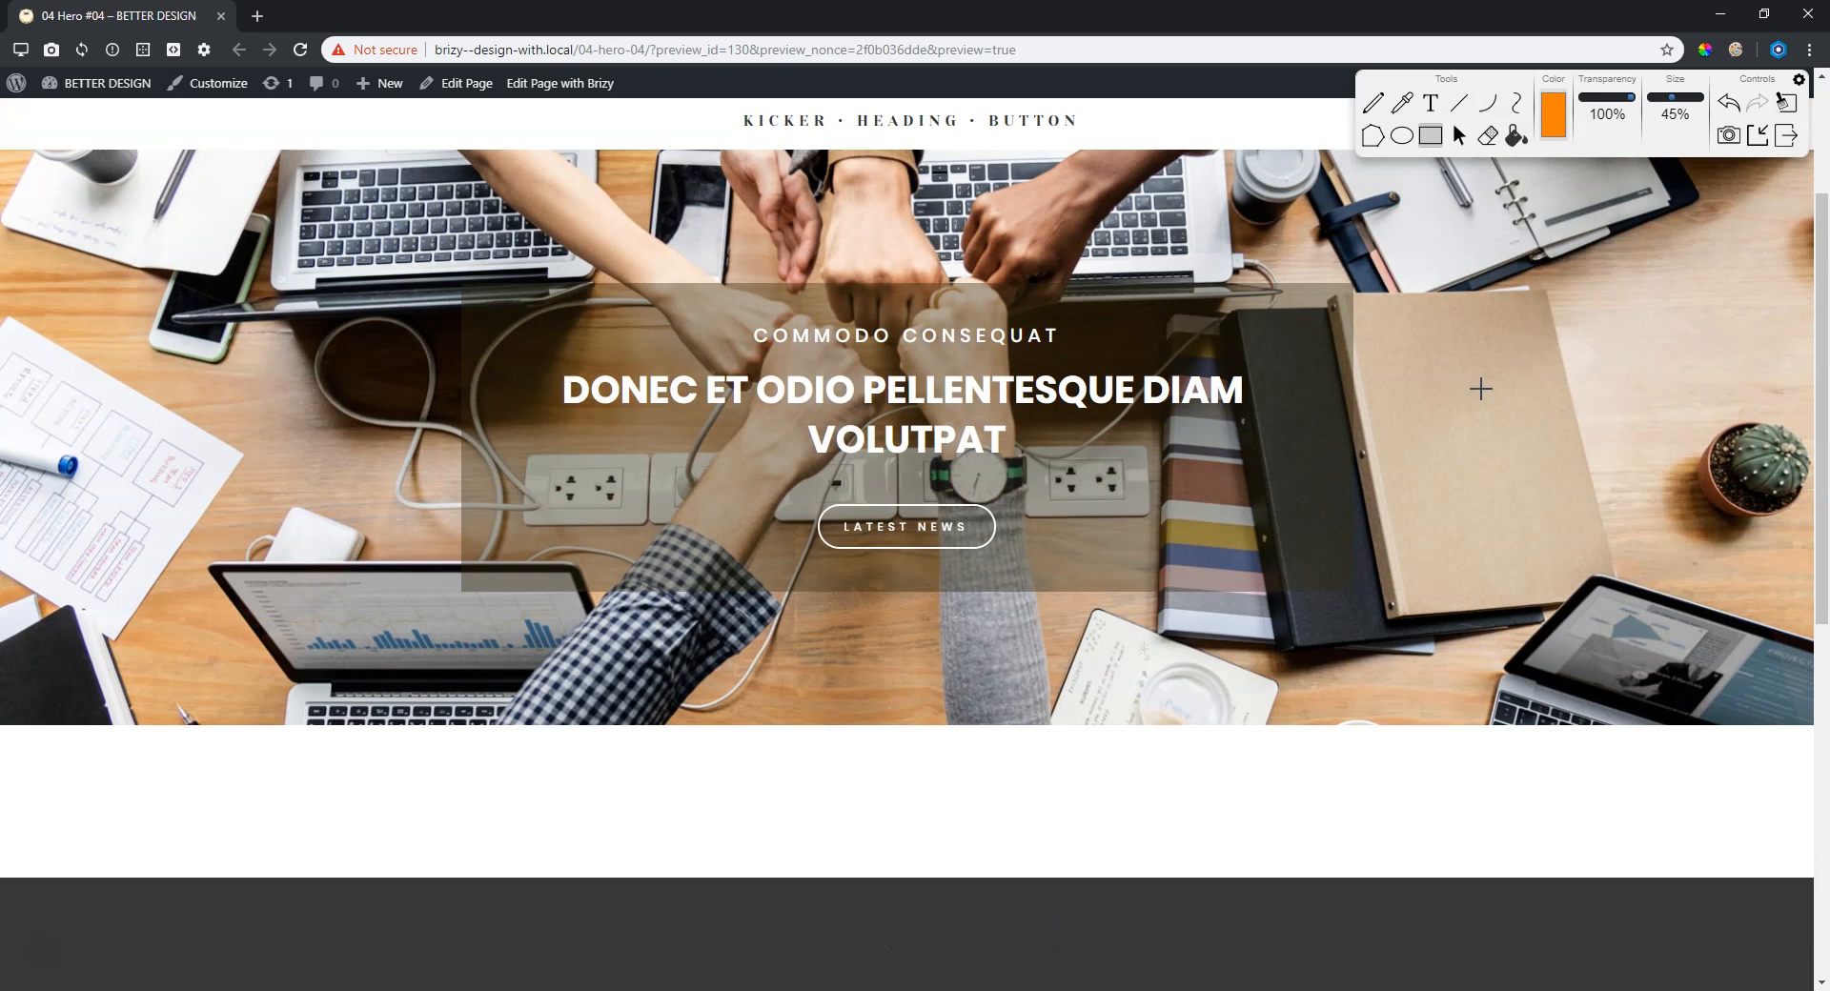
scroll(1480, 389, up, 3)
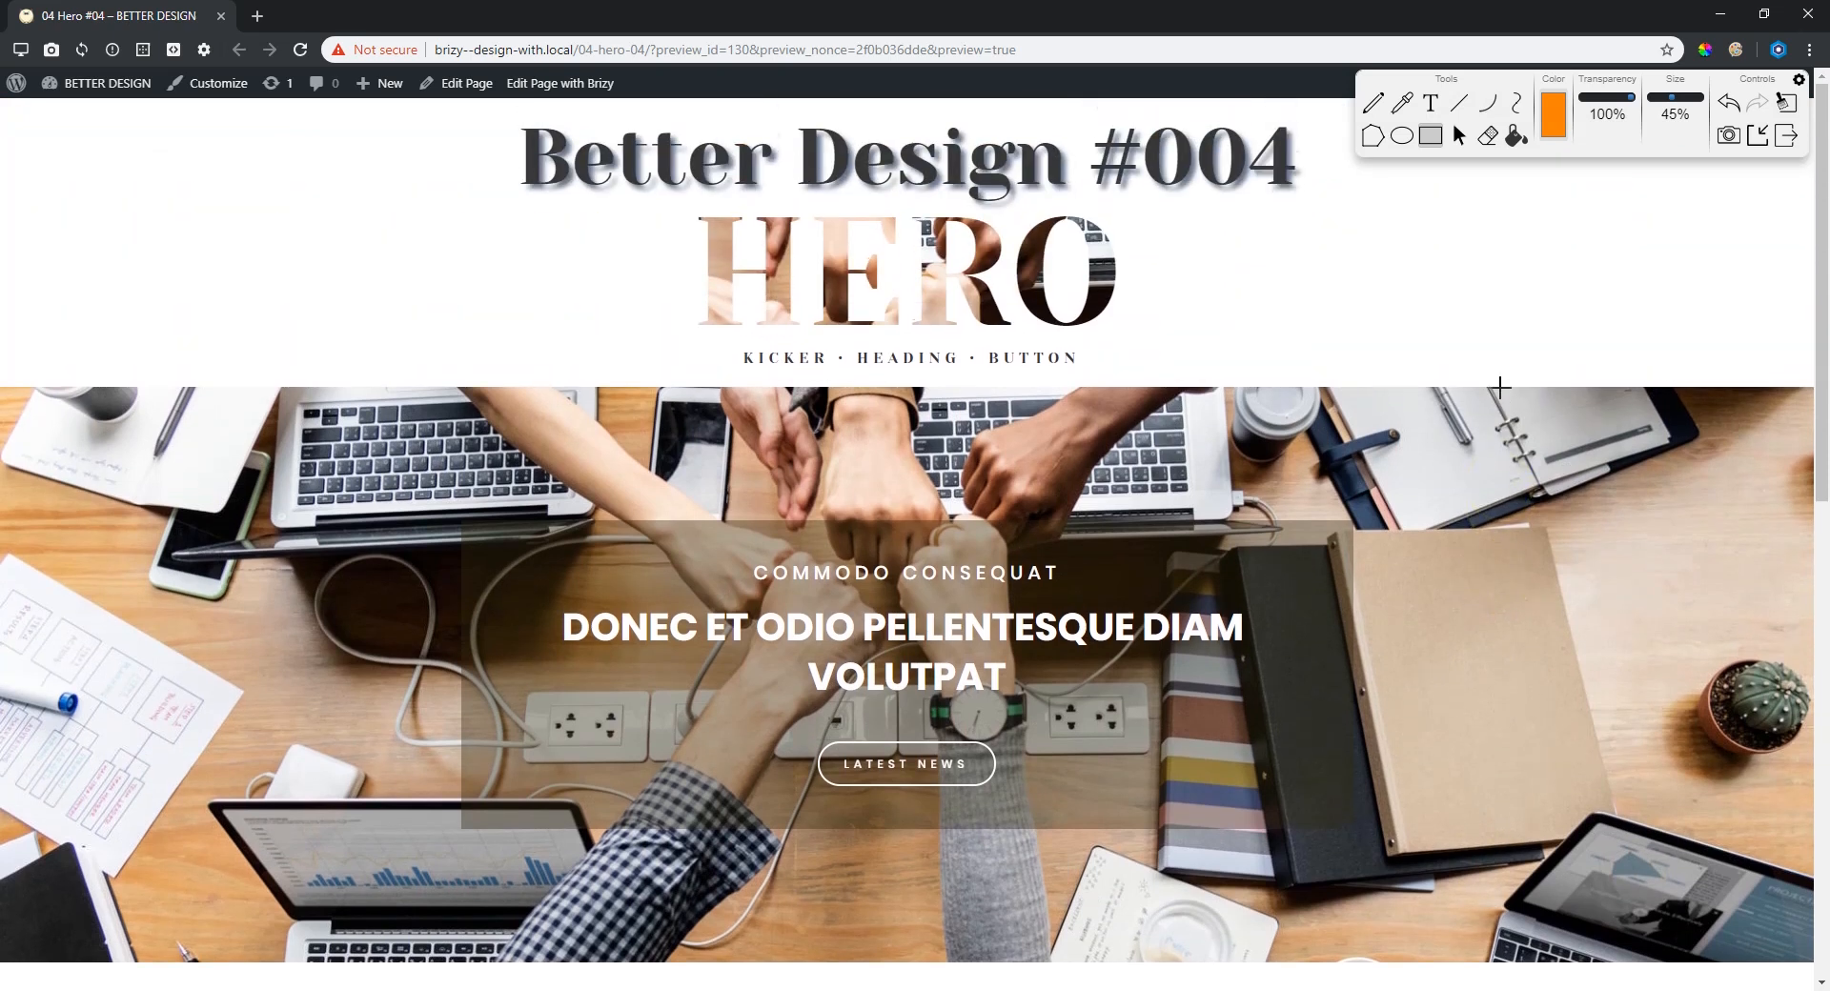
click(1517, 389)
mouse_move(456, 508)
mouse_down()
mouse_move(740, 856)
mouse_move(1372, 831)
mouse_up()
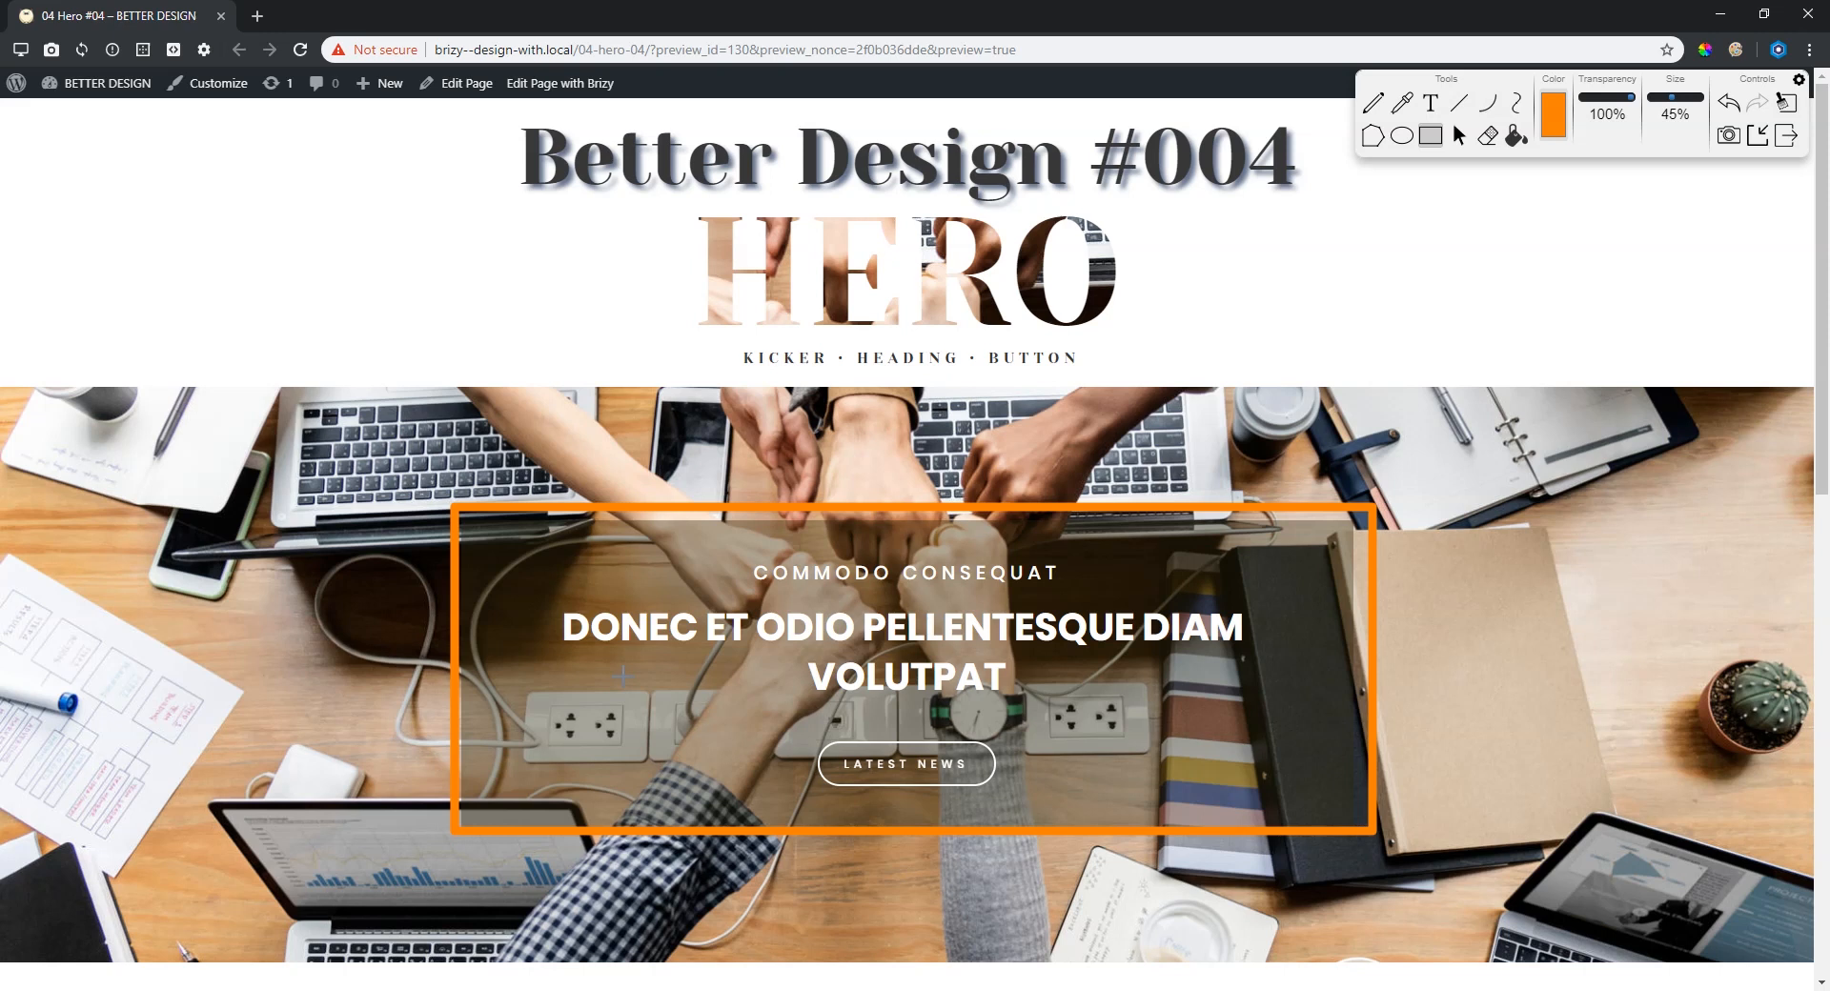
click(1788, 108)
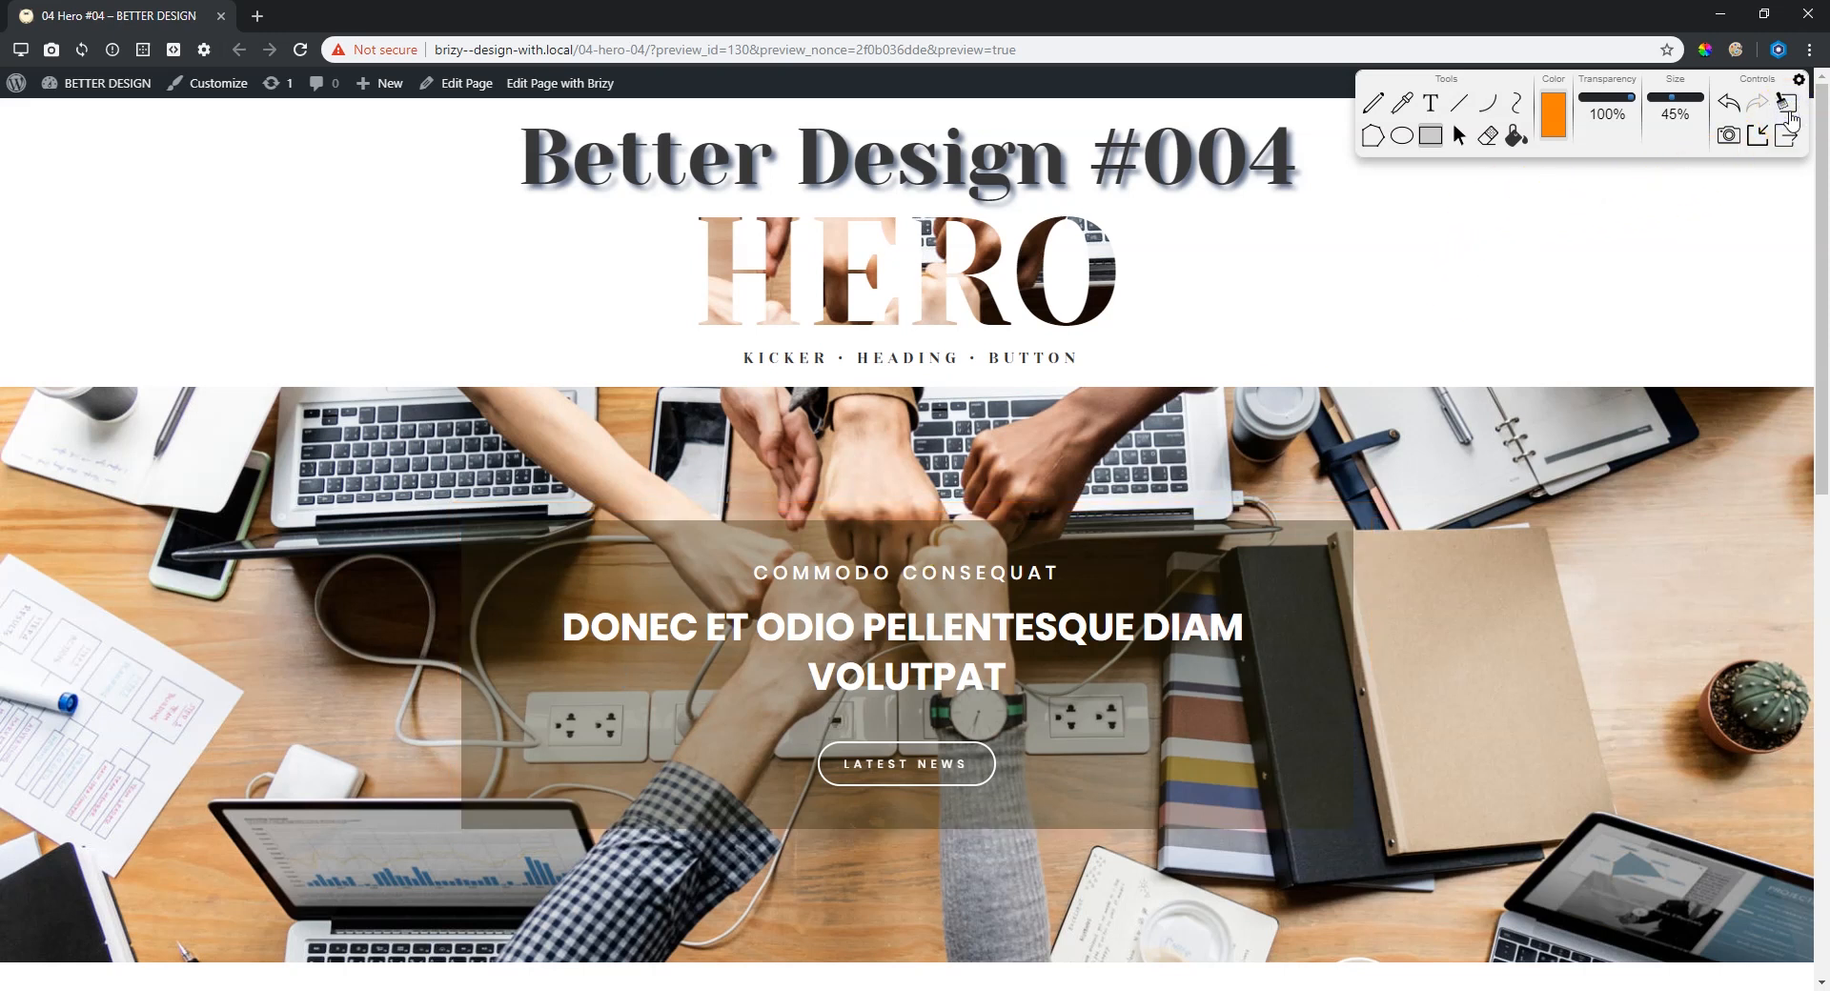
Mark the empty areas on all four sides of the dark hero's content with orange rectangles and exit the markup tool.
scroll(1428, 322, down, 8)
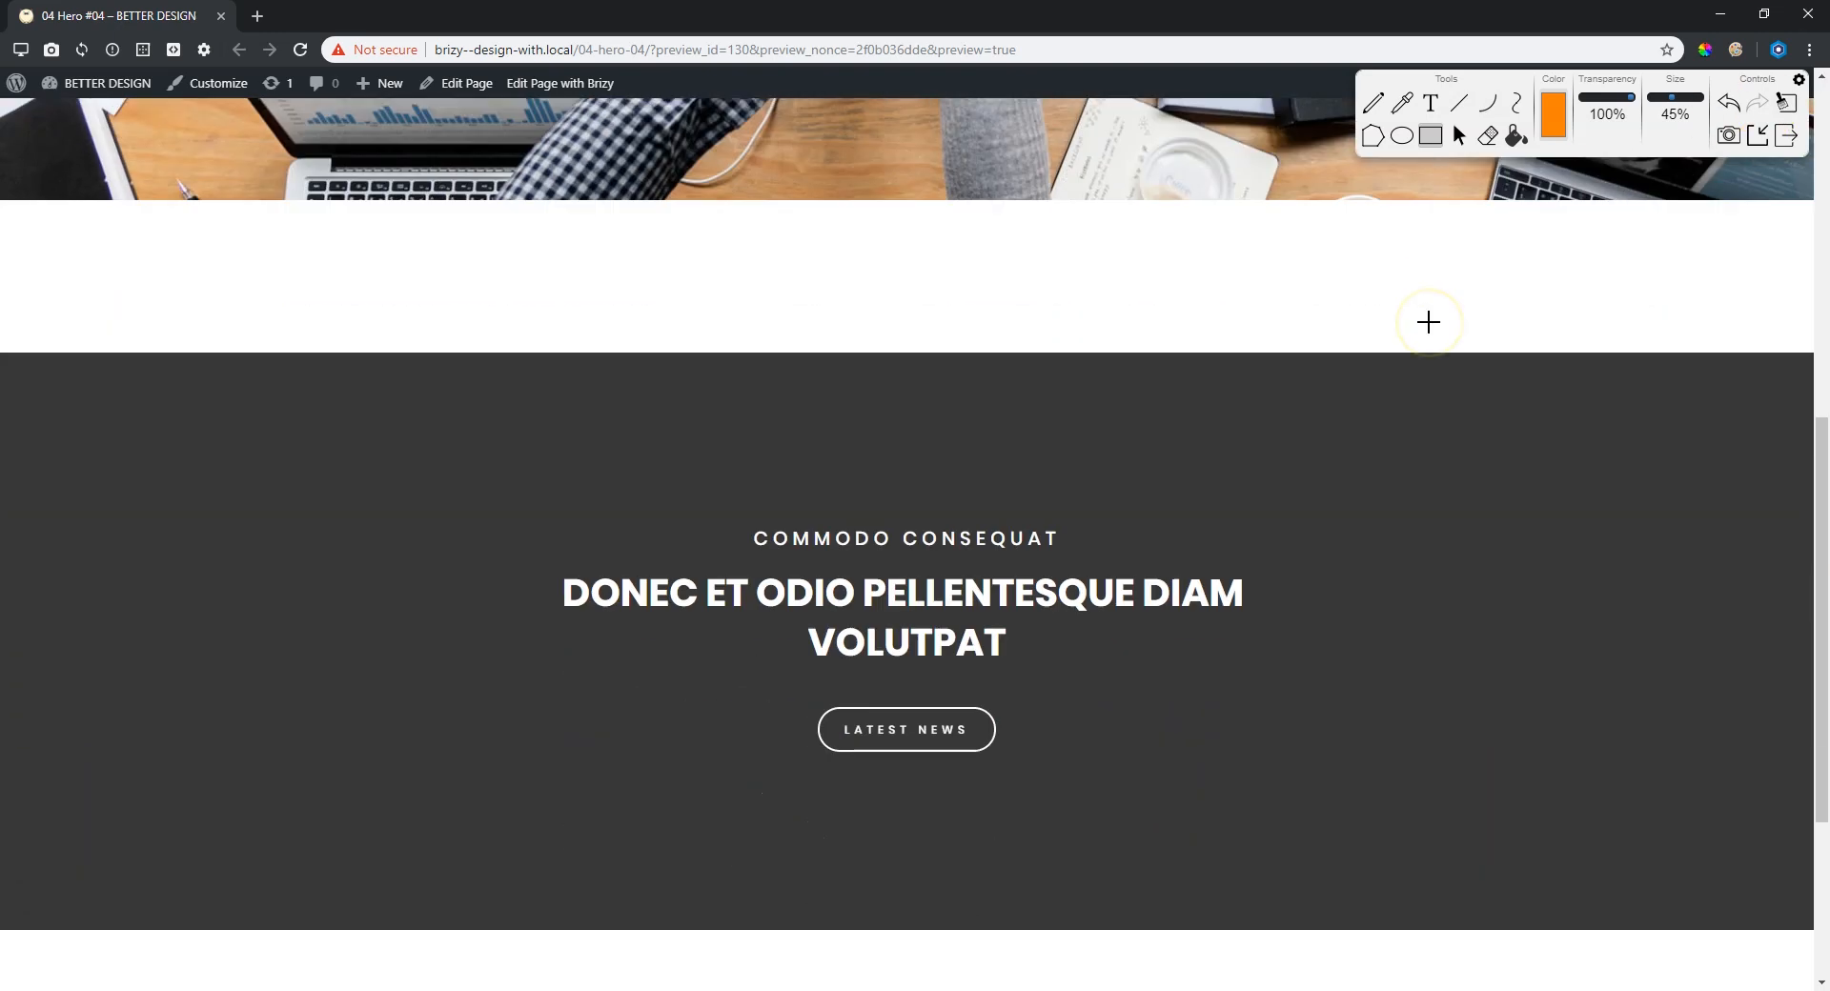
scroll(1427, 318, down, 1)
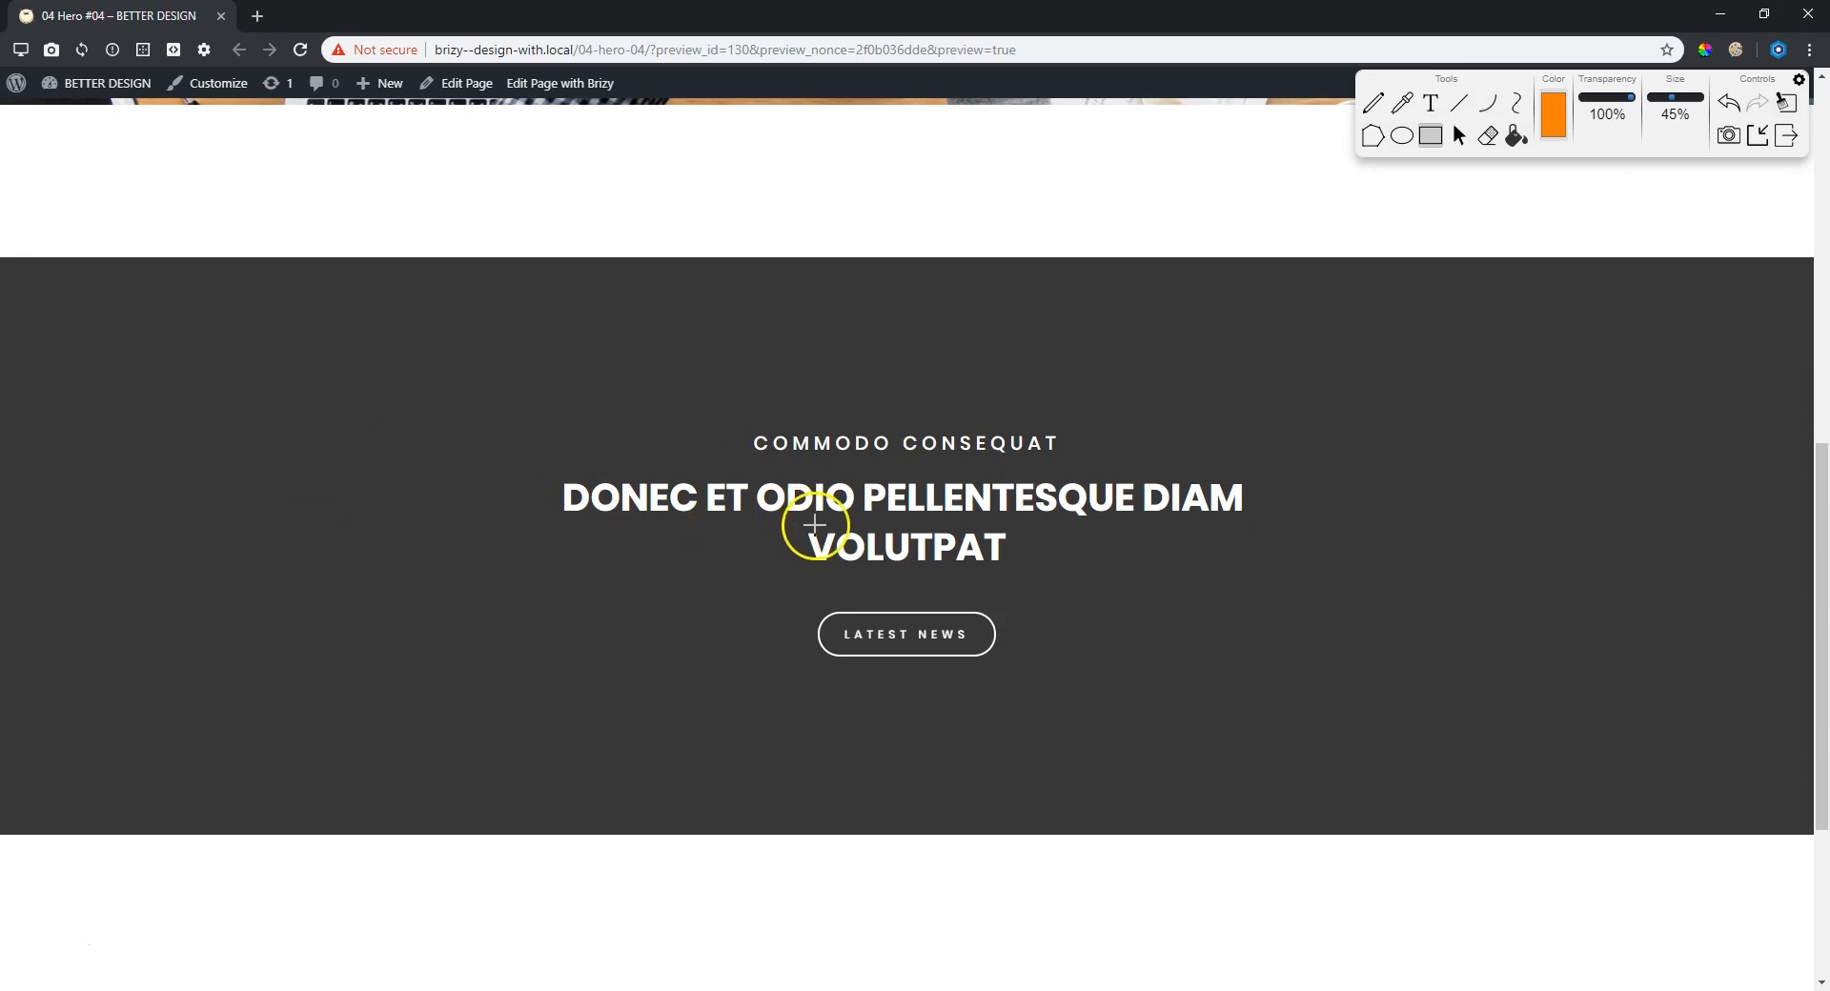
mouse_move(533, 266)
mouse_down()
mouse_move(535, 305)
mouse_move(1401, 415)
mouse_up()
mouse_move(545, 665)
mouse_down()
mouse_move(1050, 789)
mouse_move(1336, 833)
mouse_move(1387, 816)
mouse_up()
mouse_move(1406, 276)
mouse_down()
mouse_move(1626, 825)
mouse_move(1779, 815)
mouse_up()
mouse_move(150, 256)
mouse_down()
mouse_move(306, 649)
mouse_move(523, 785)
mouse_move(531, 838)
mouse_move(541, 823)
mouse_up()
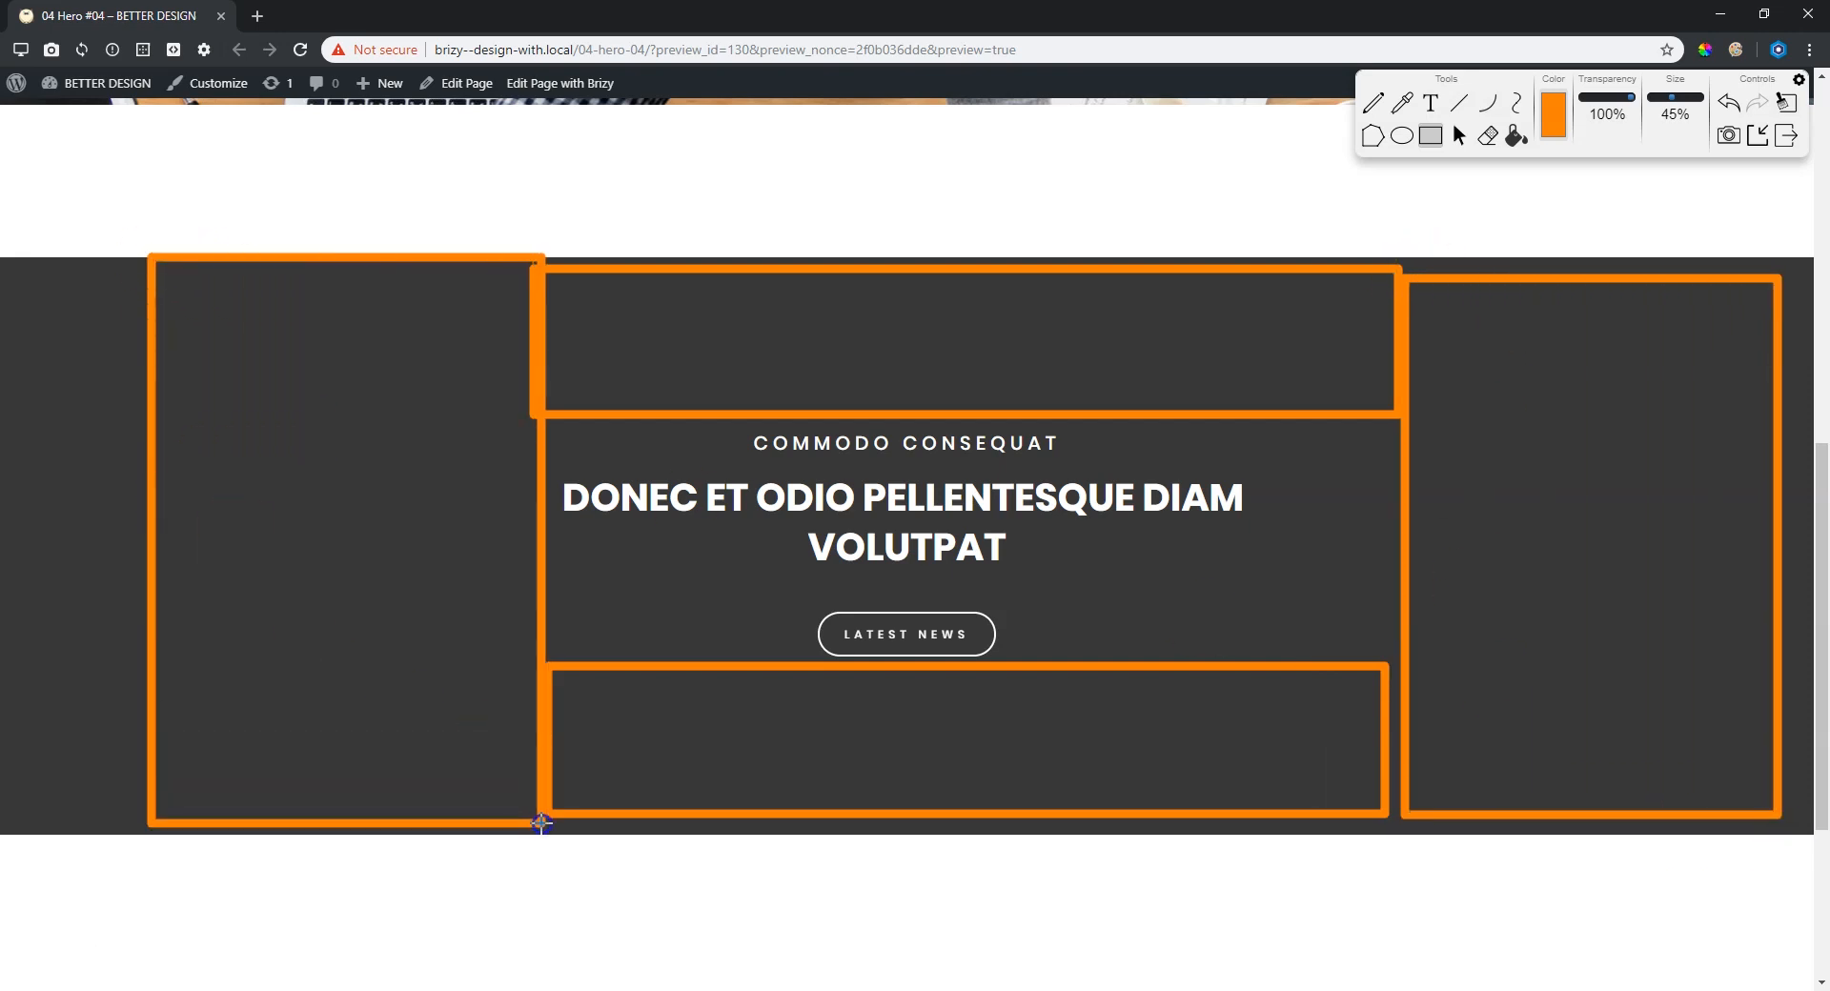
click(1463, 369)
drag(1697, 327, 1766, 217)
click(1786, 135)
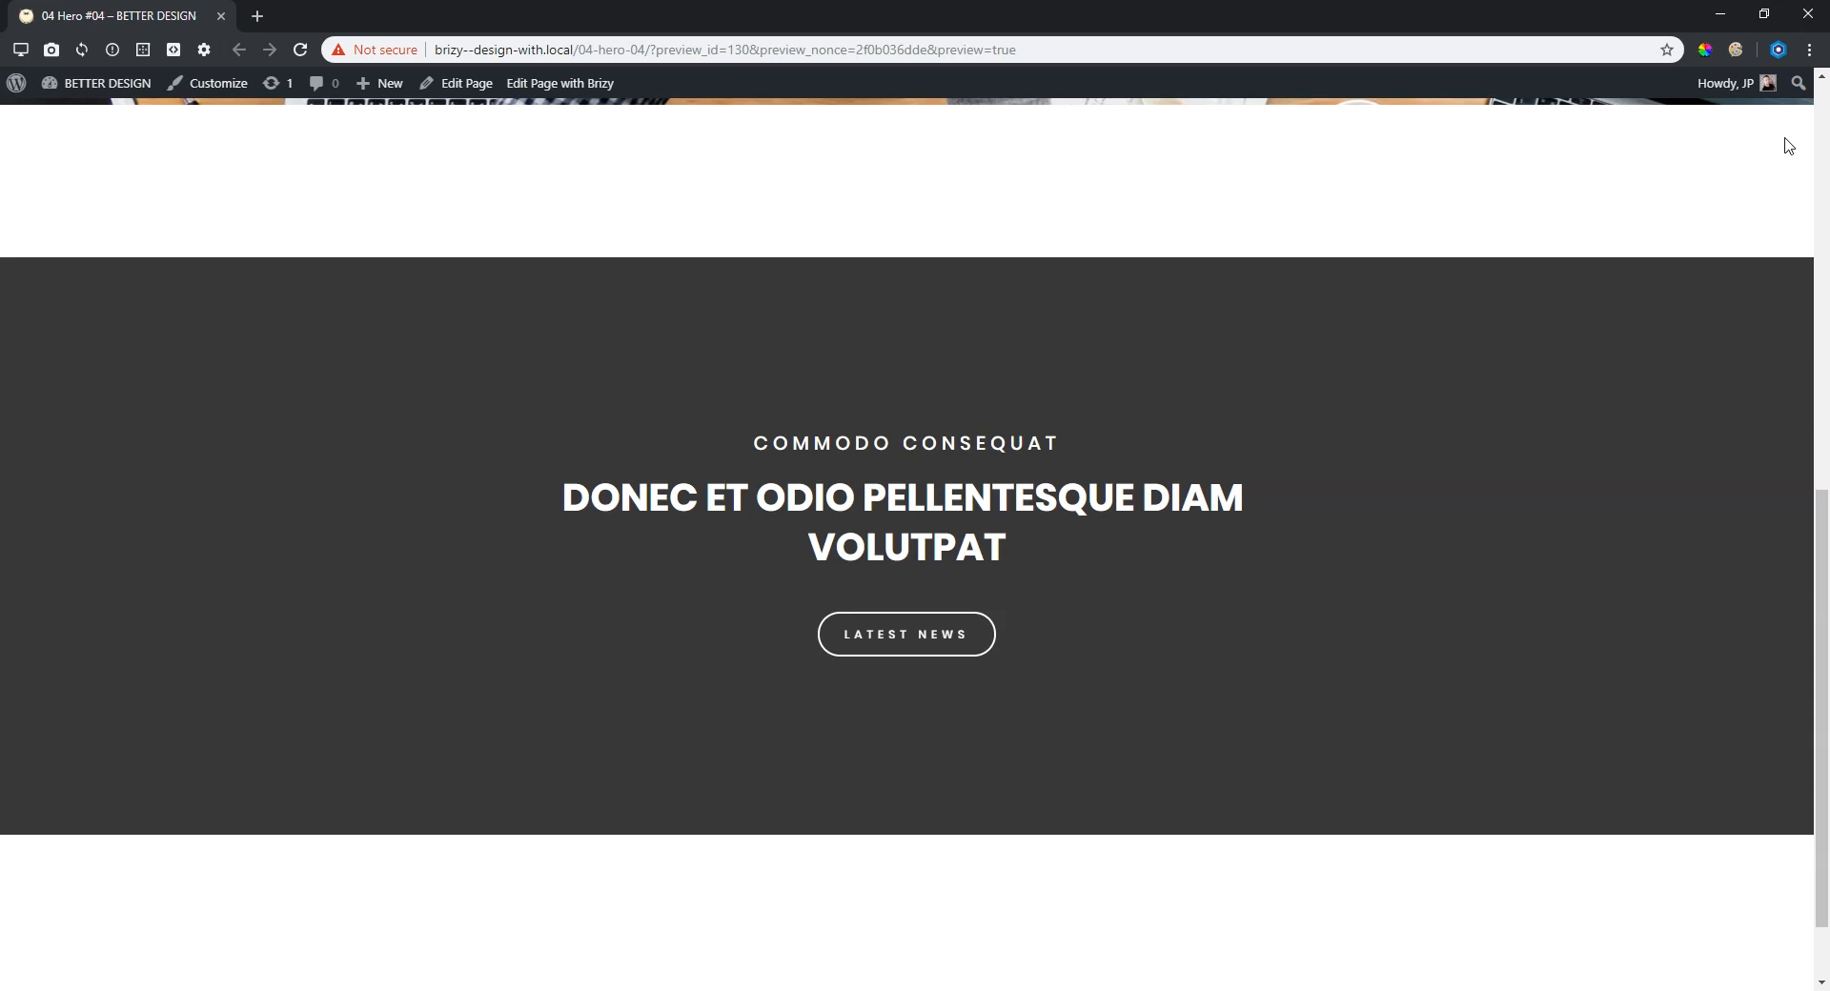
Open the page in the Brizy editor and add a blank block directly below the title section.
click(568, 95)
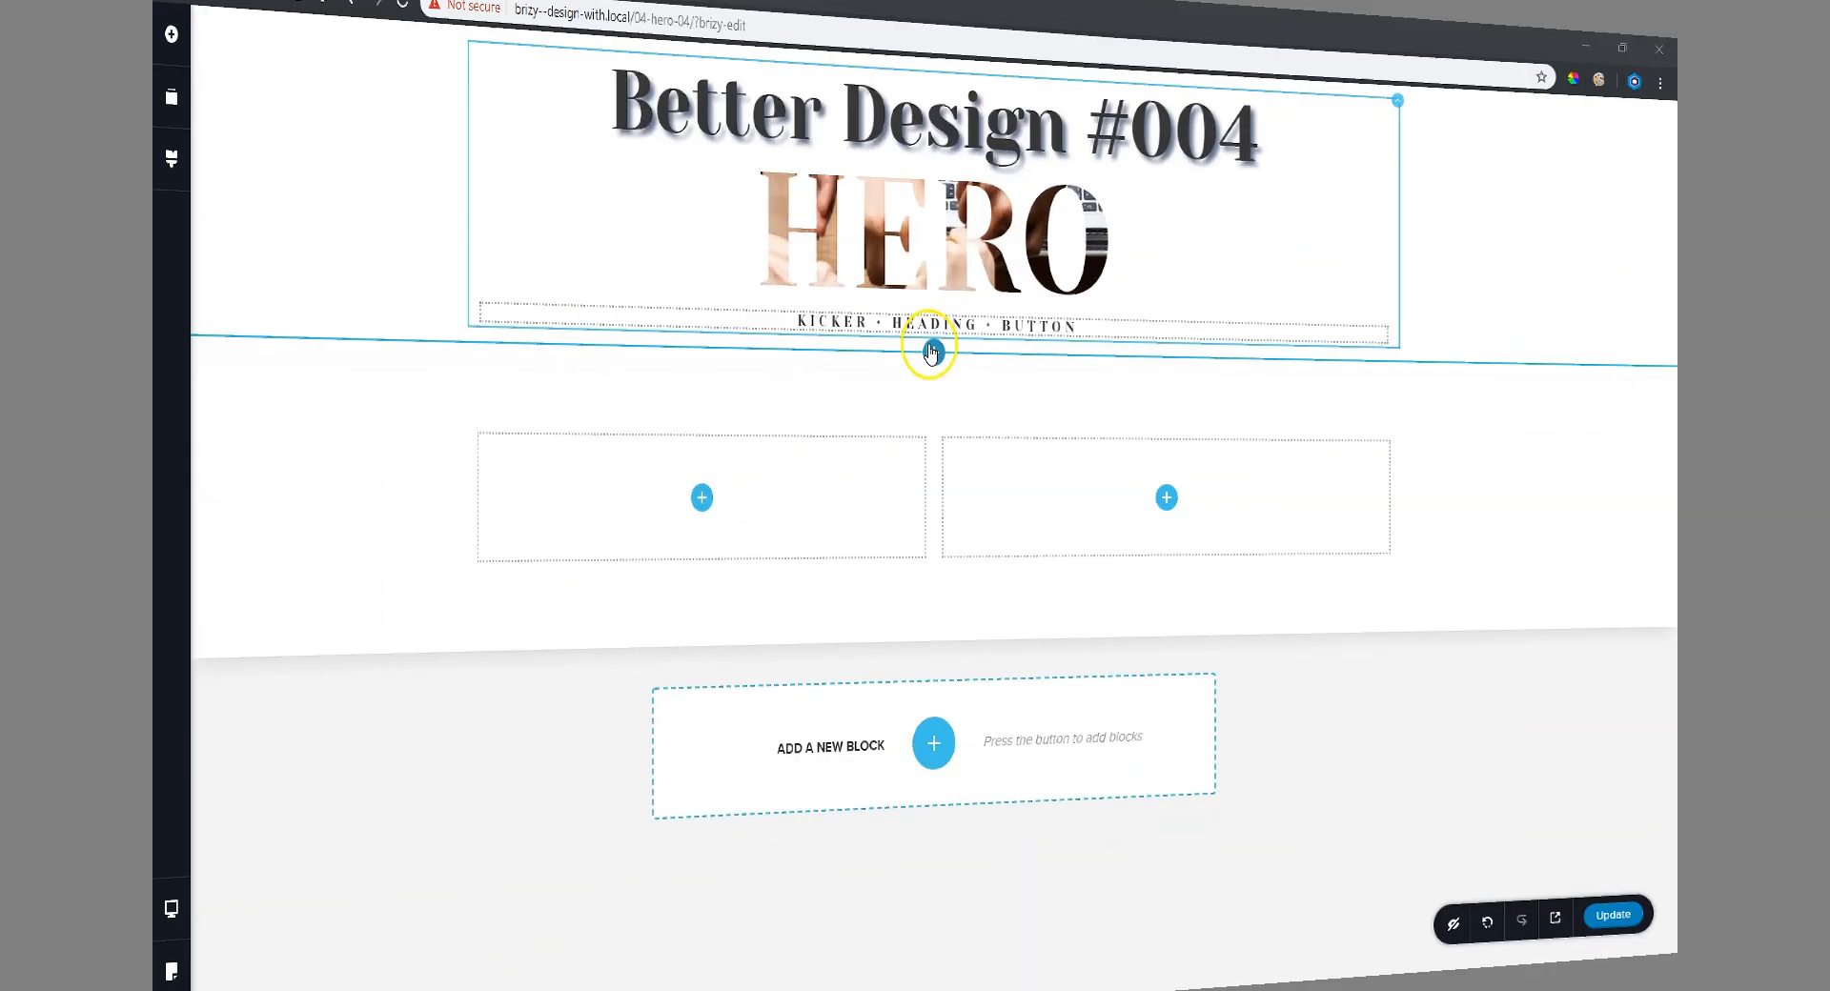
click(936, 357)
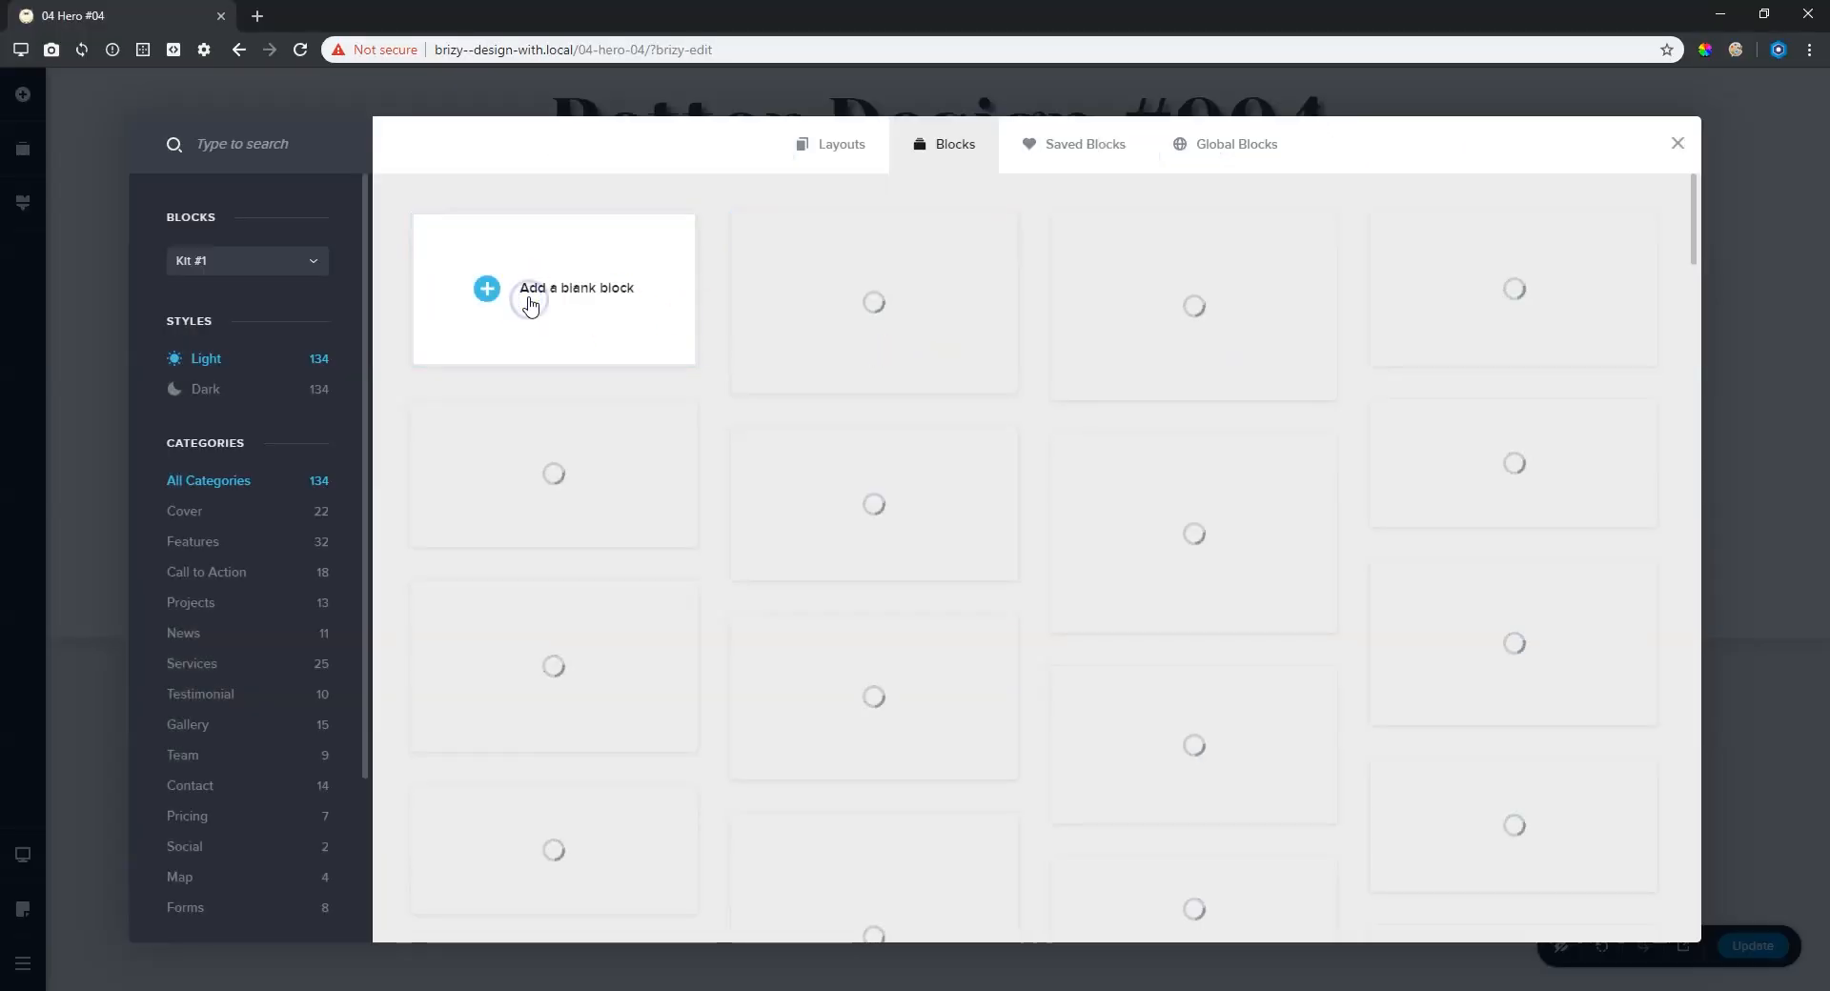
click(531, 305)
Give the new block a solid #383838 background and enlarge its padding above and below the columns.
mouse_move(1757, 413)
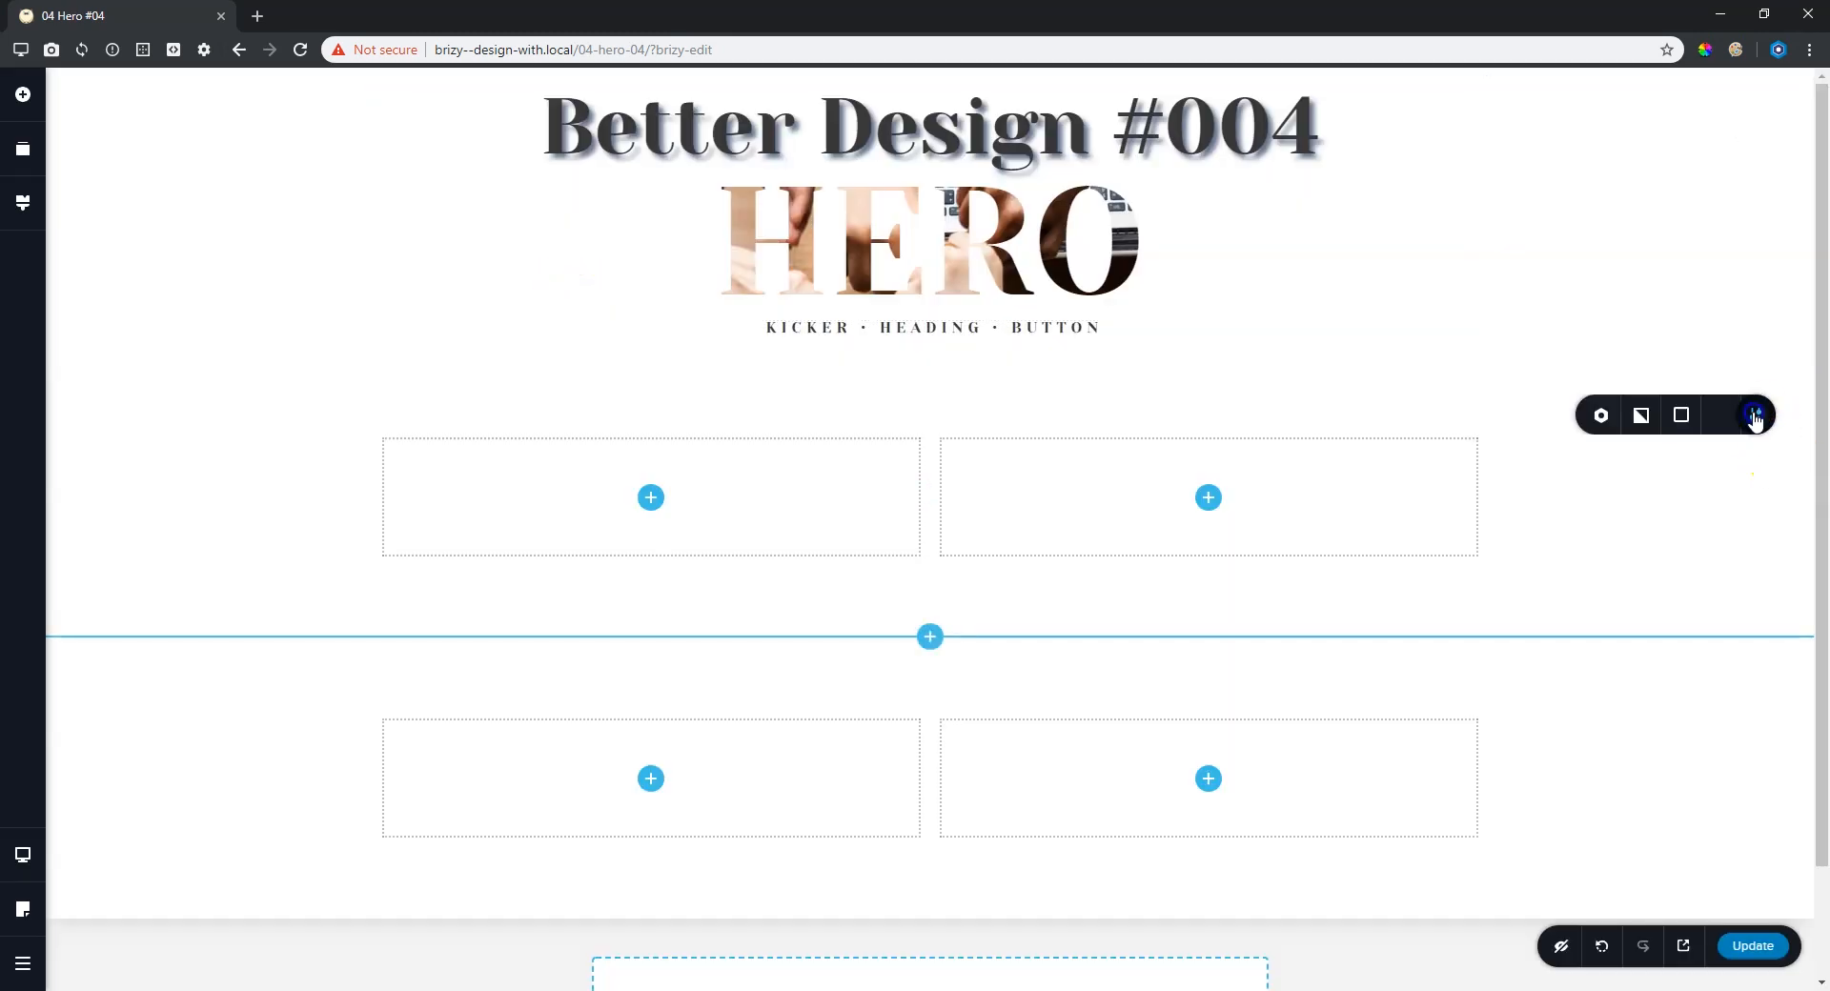
click(1590, 416)
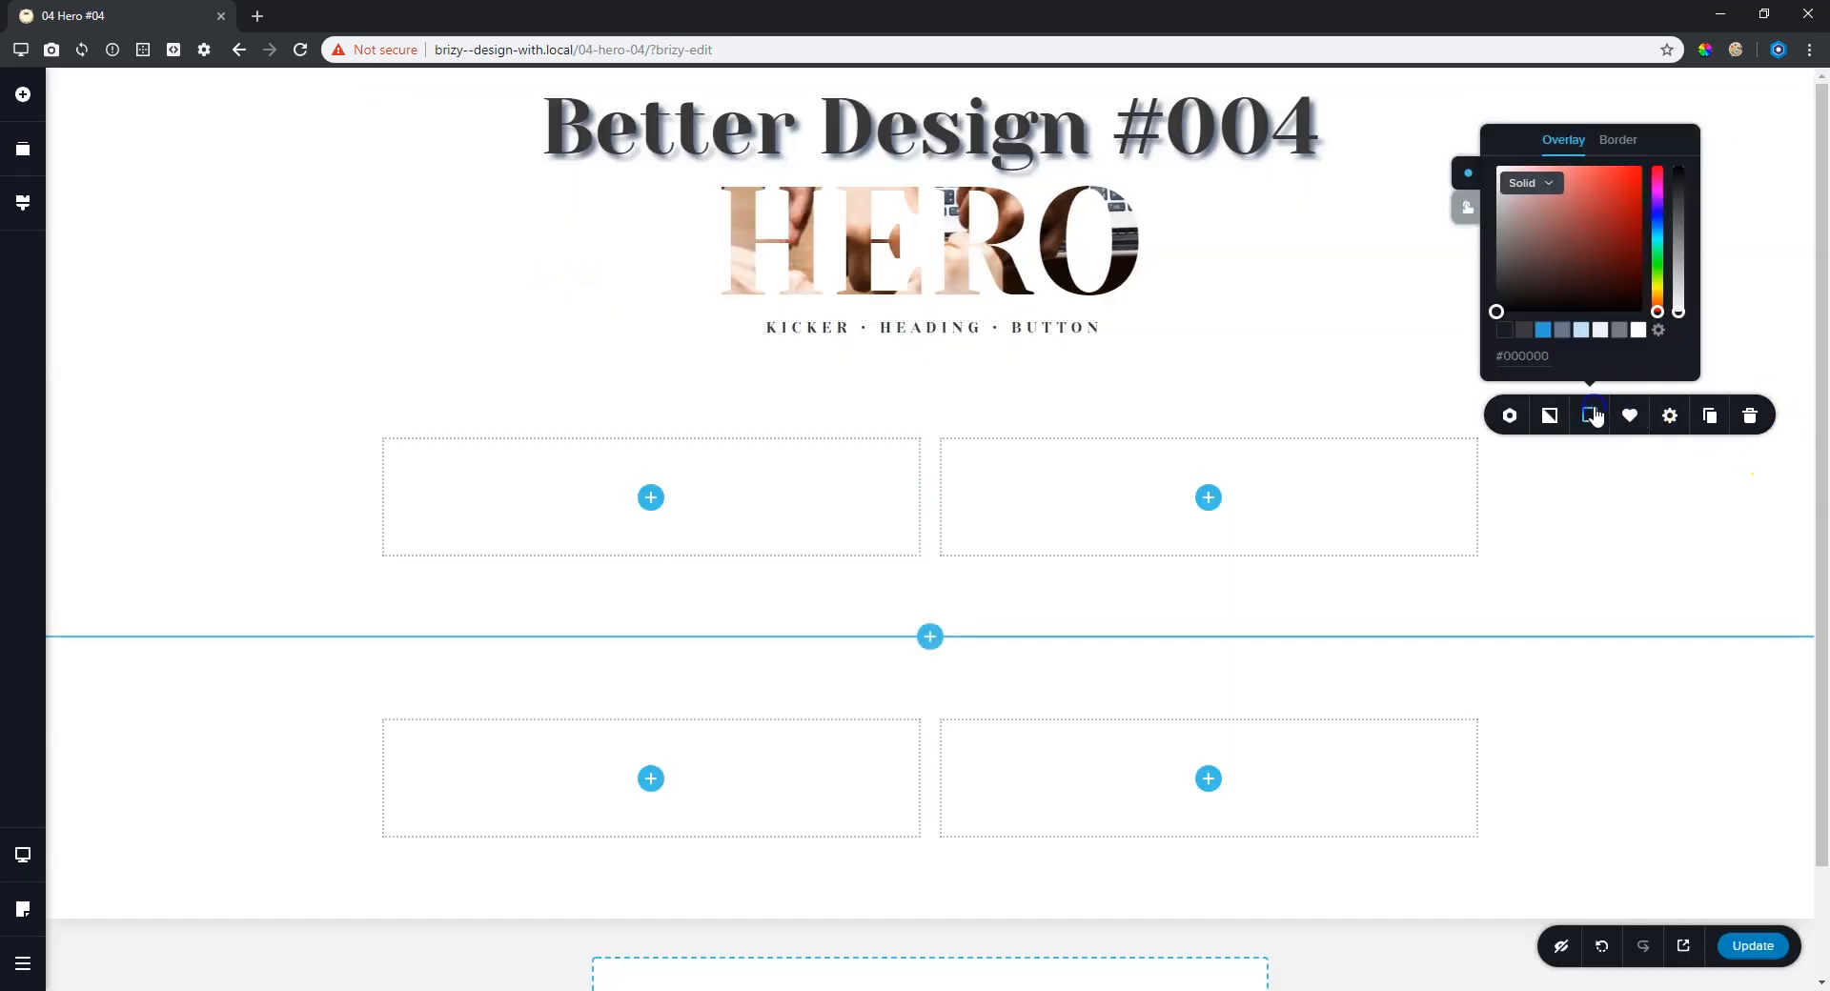
click(1525, 332)
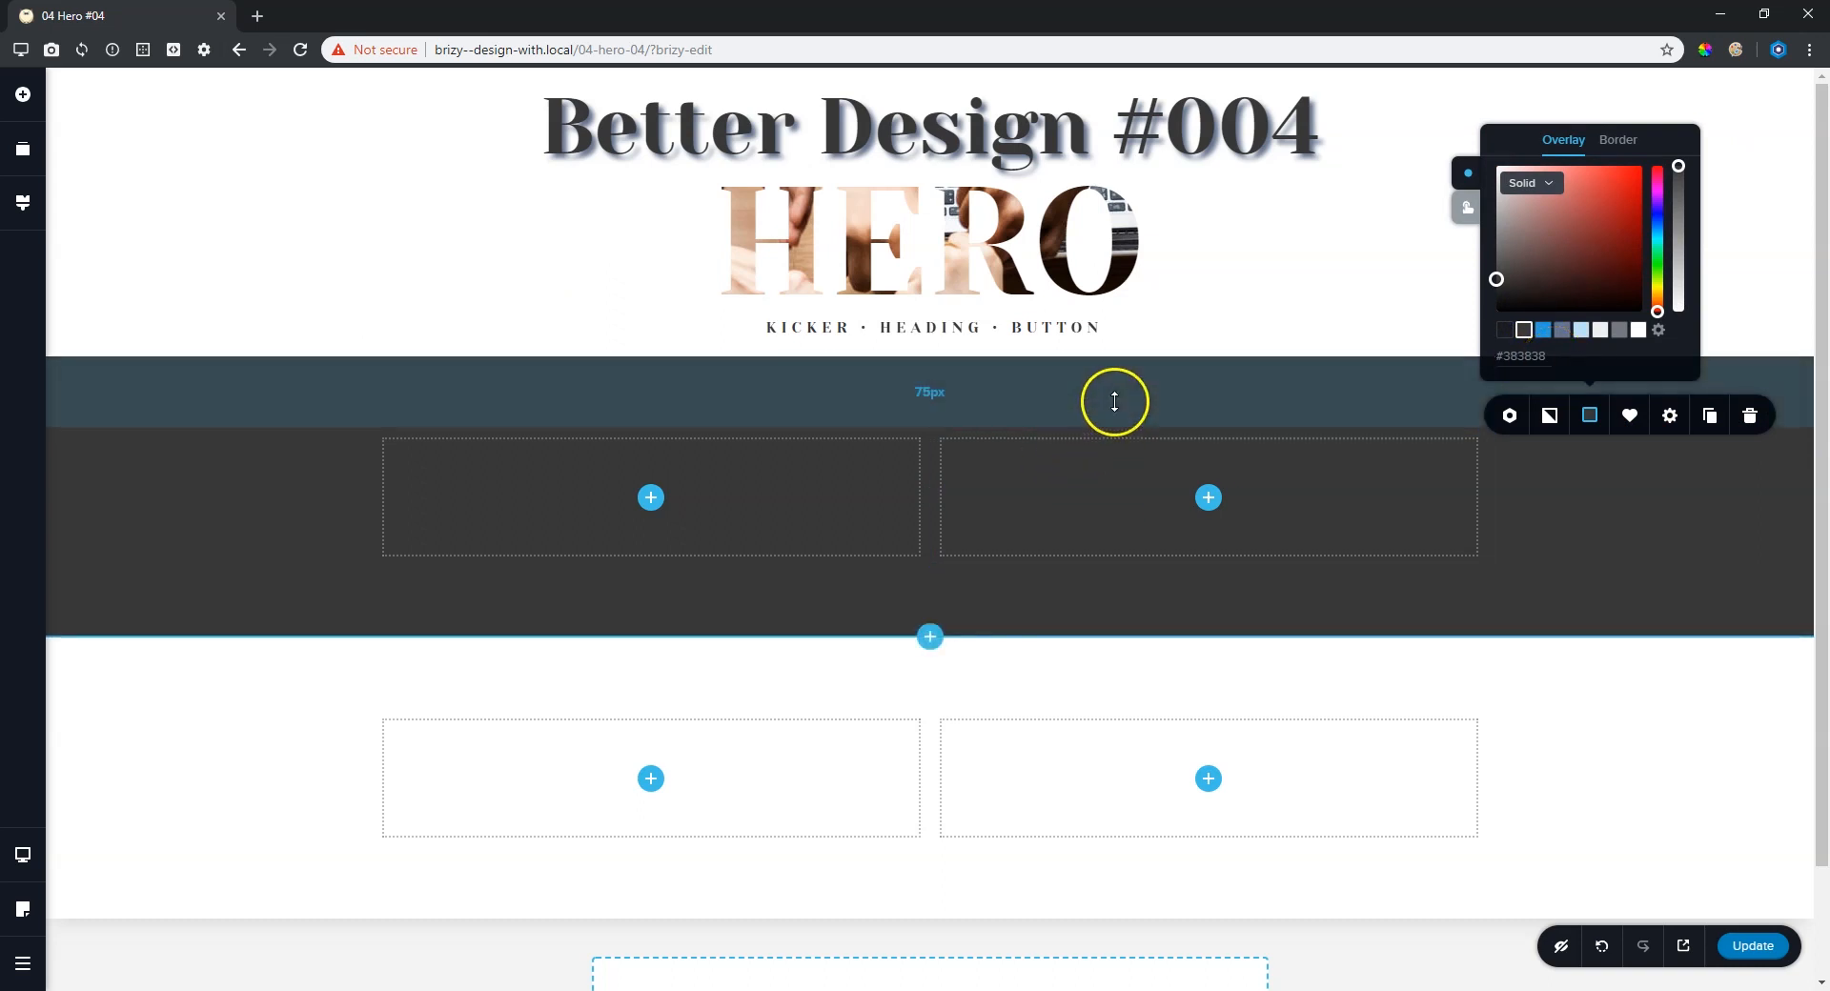
drag(1115, 401, 1115, 461)
drag(1021, 695, 1043, 733)
click(1021, 686)
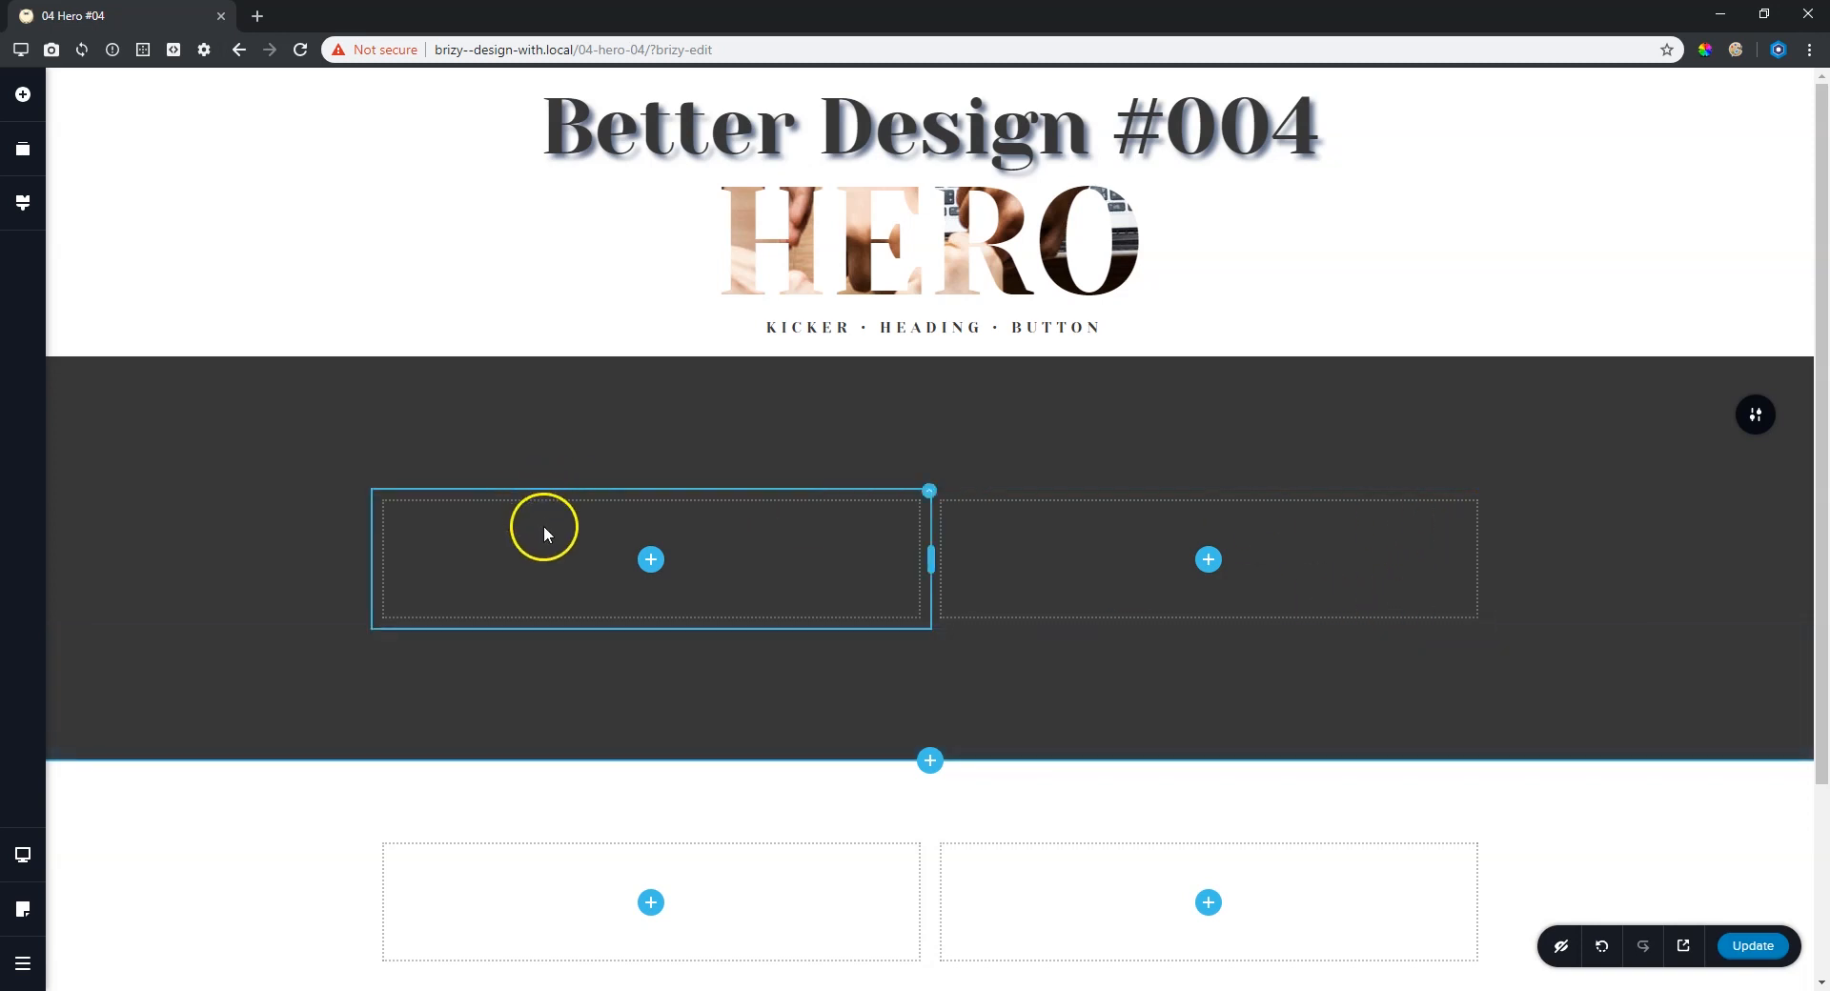
Delete the dark block's second column and set the block's boxed width to 80%.
right_click(1076, 570)
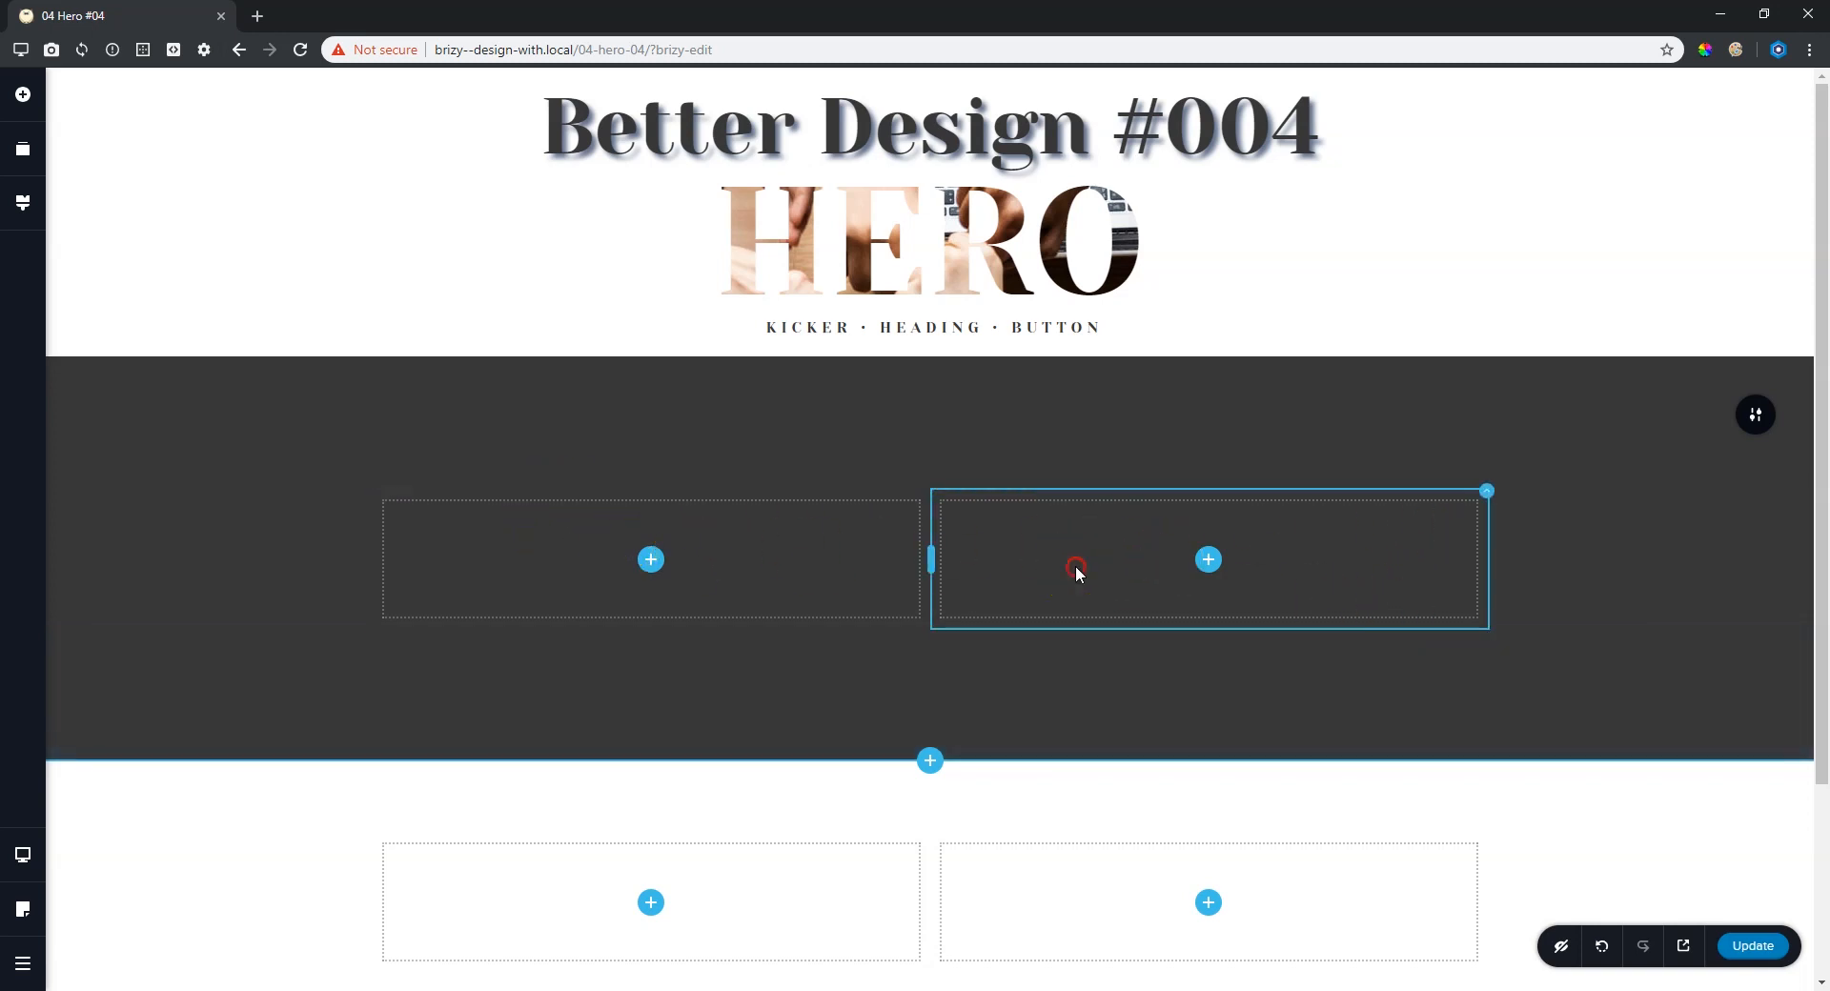
click(1111, 795)
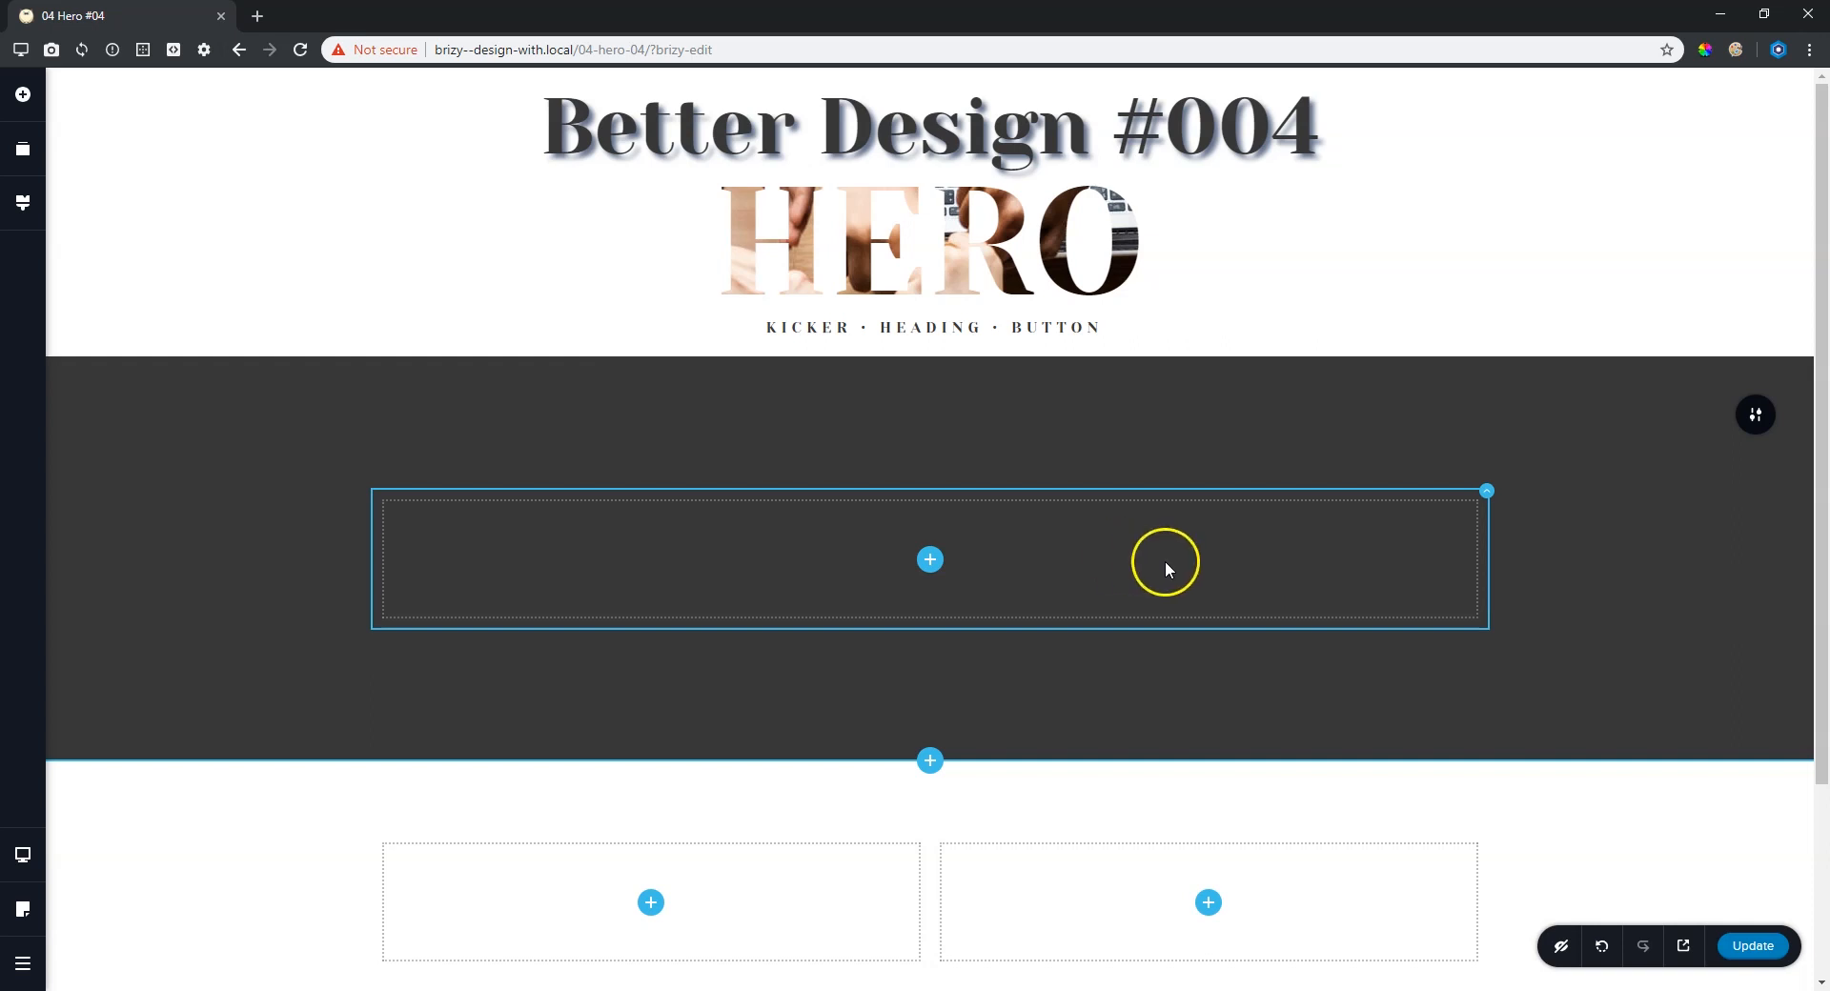
click(1756, 414)
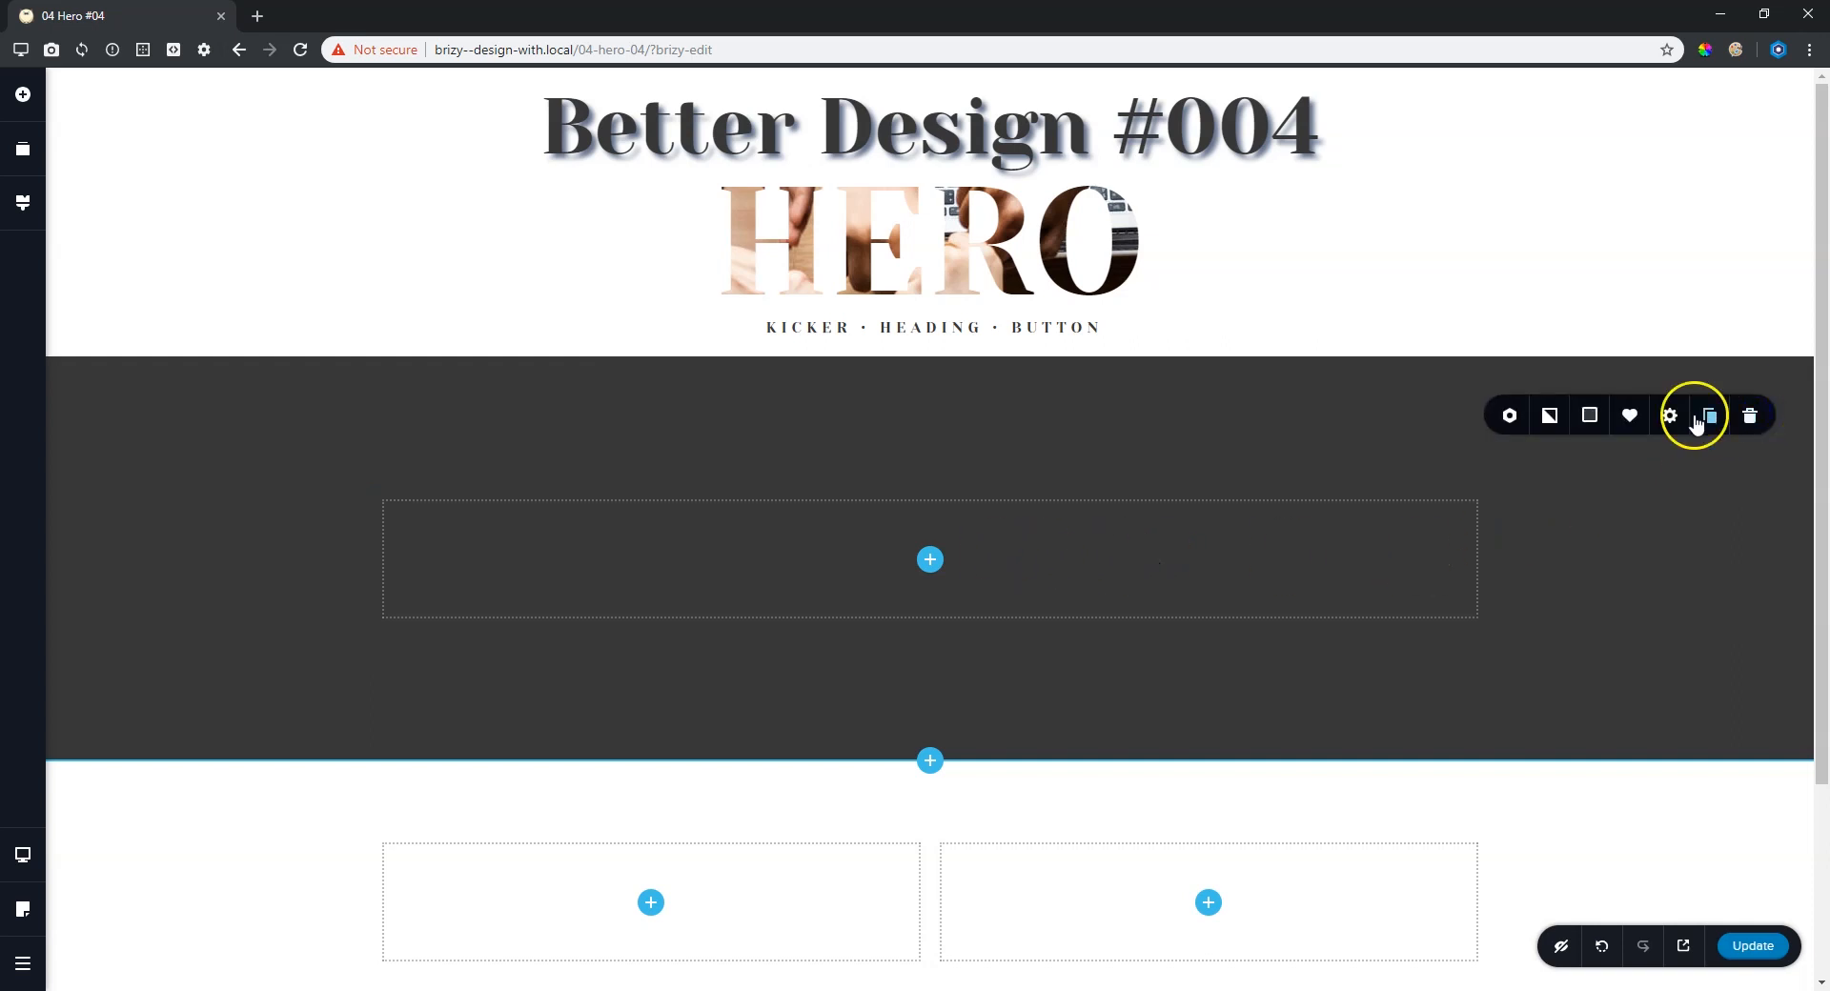
click(1670, 416)
double_click(1743, 269)
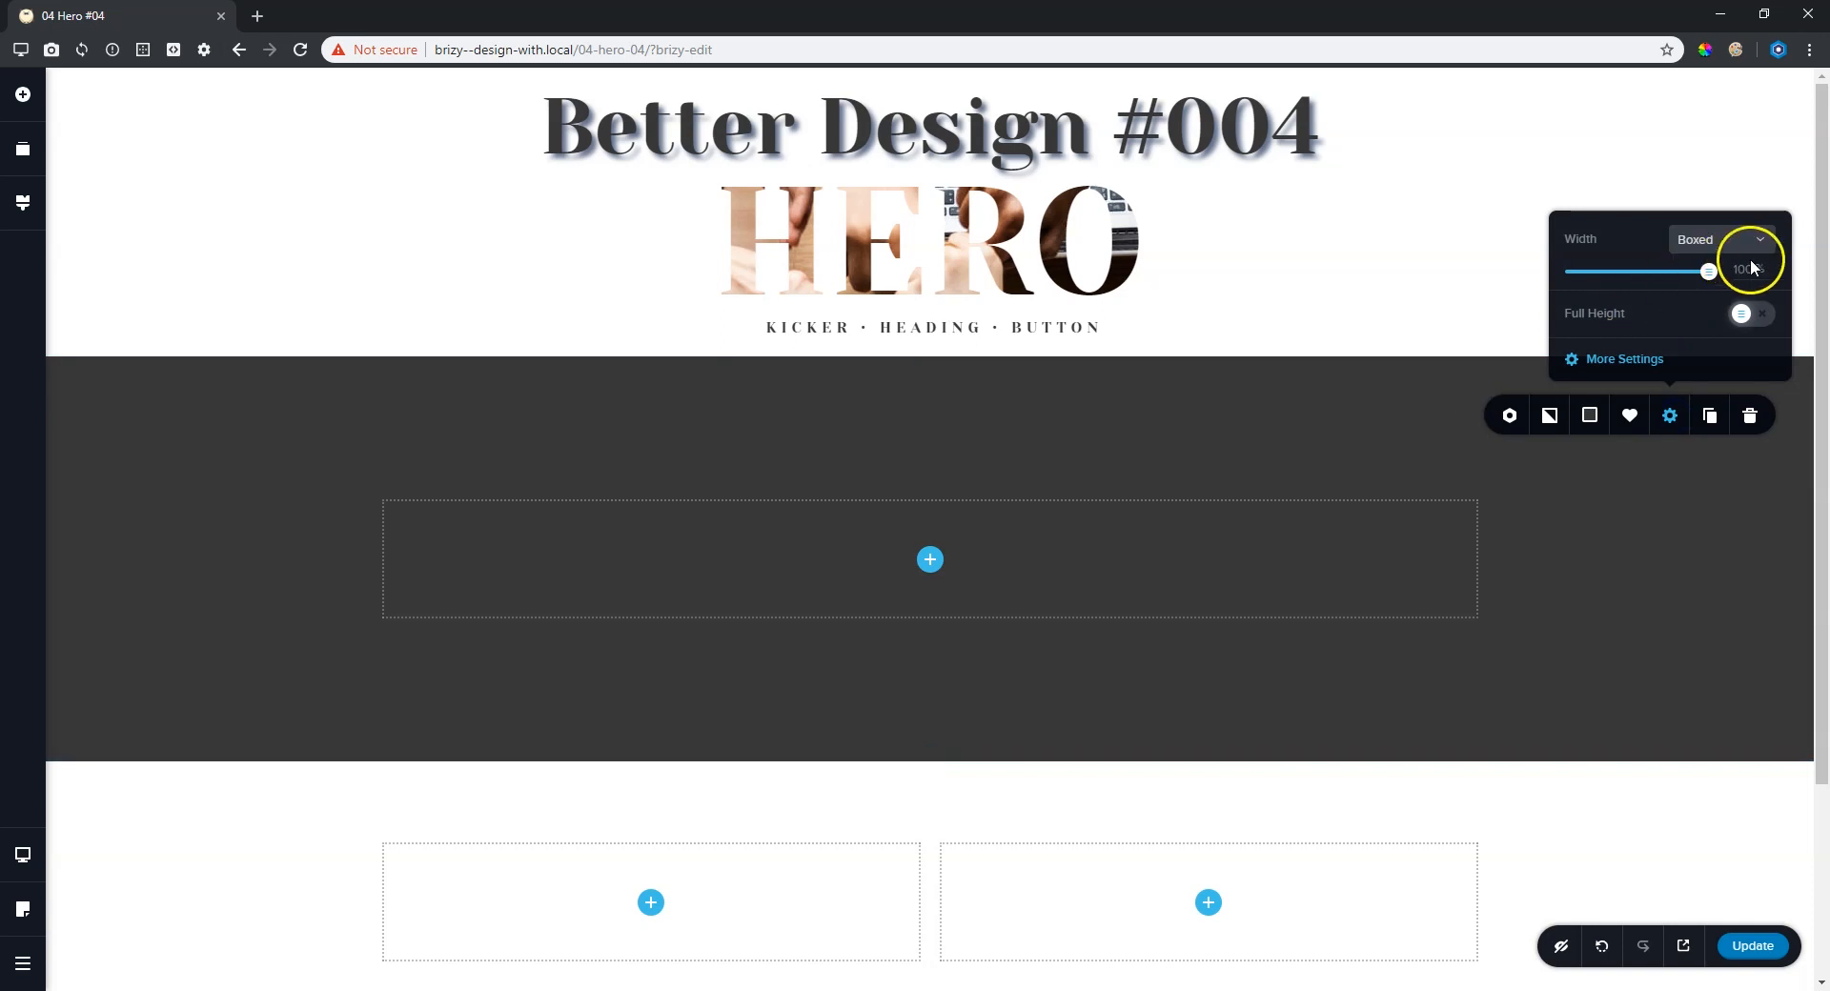
text(80)
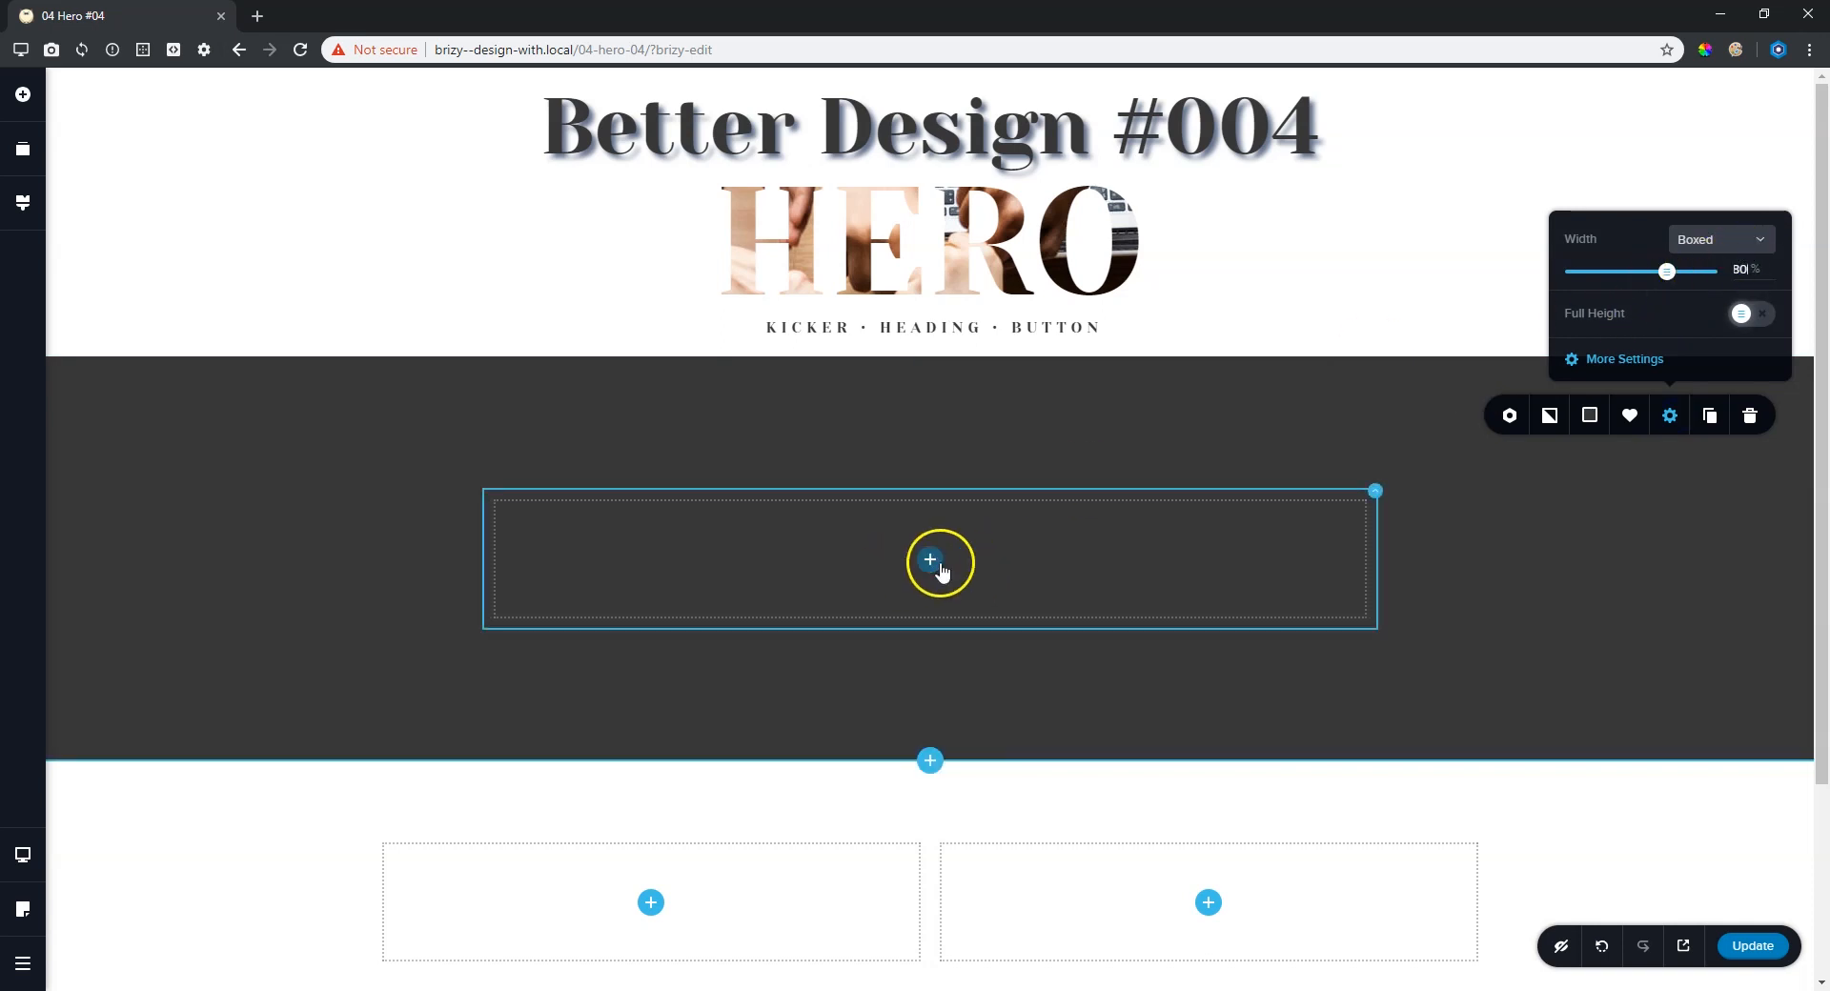
Add two text elements, a spacer and a button, stacked in that order, to the dark block's column.
click(23, 94)
drag(113, 234, 920, 564)
drag(114, 234, 756, 553)
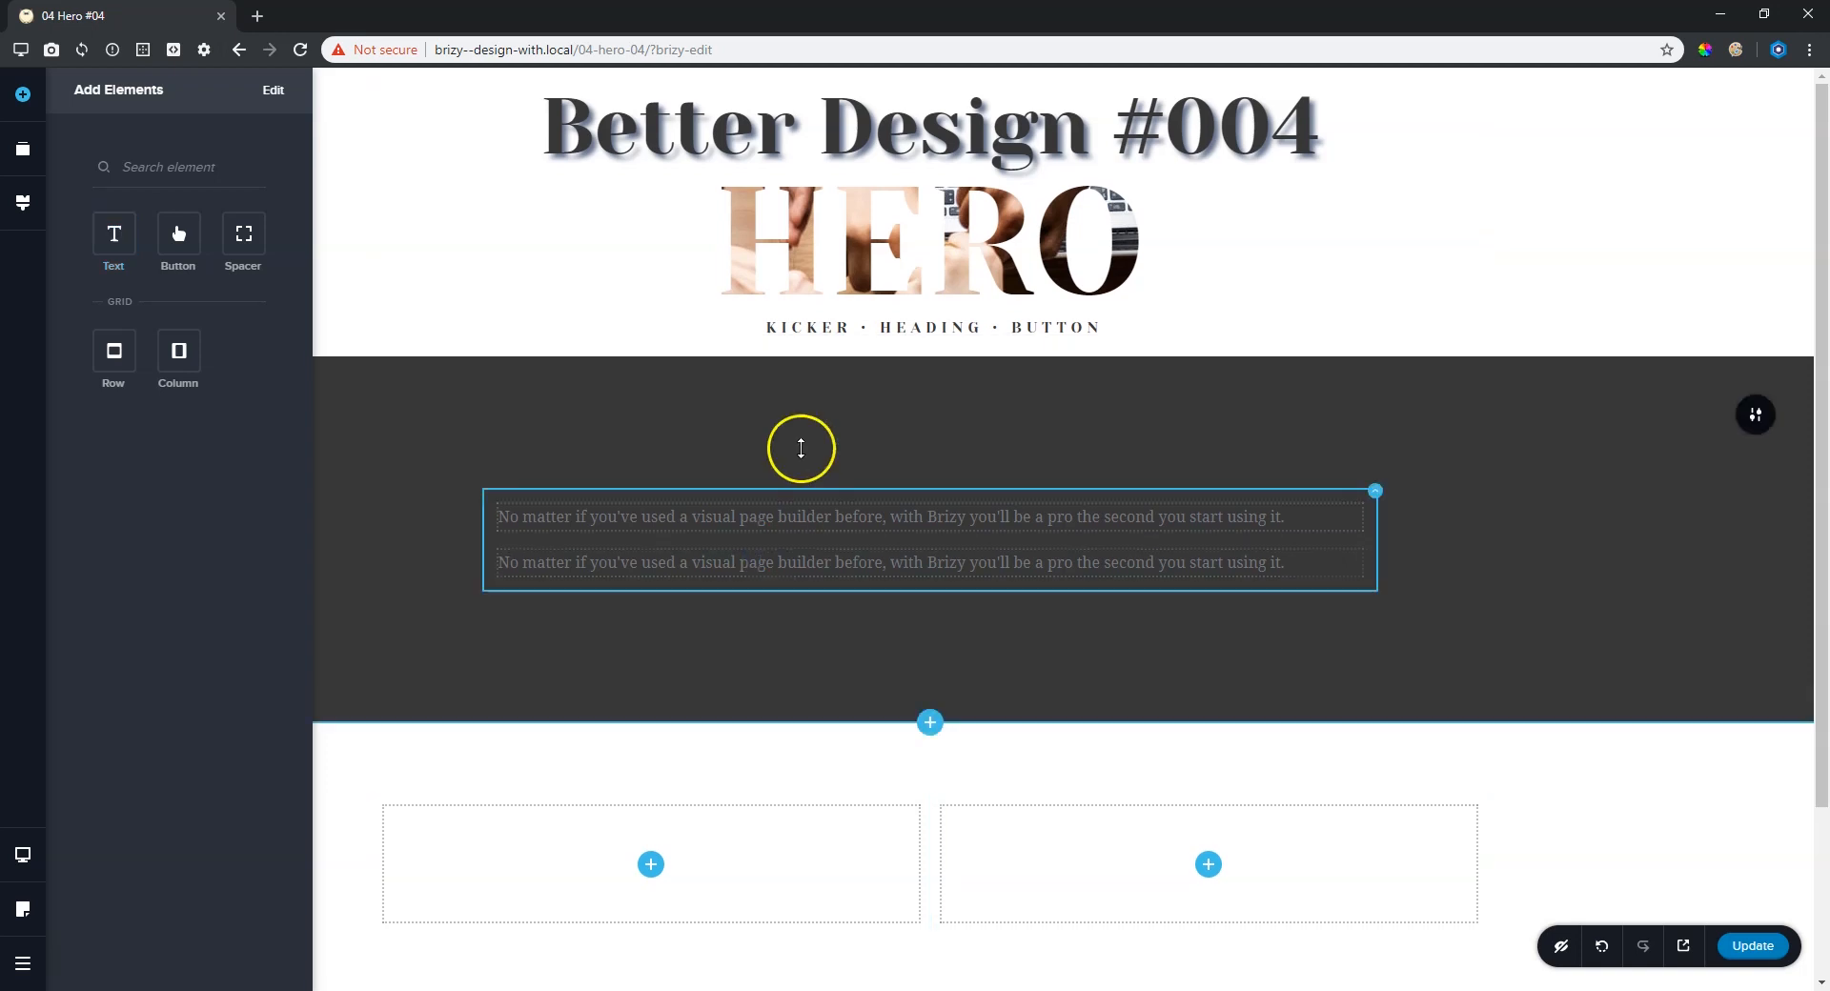
drag(246, 232, 620, 563)
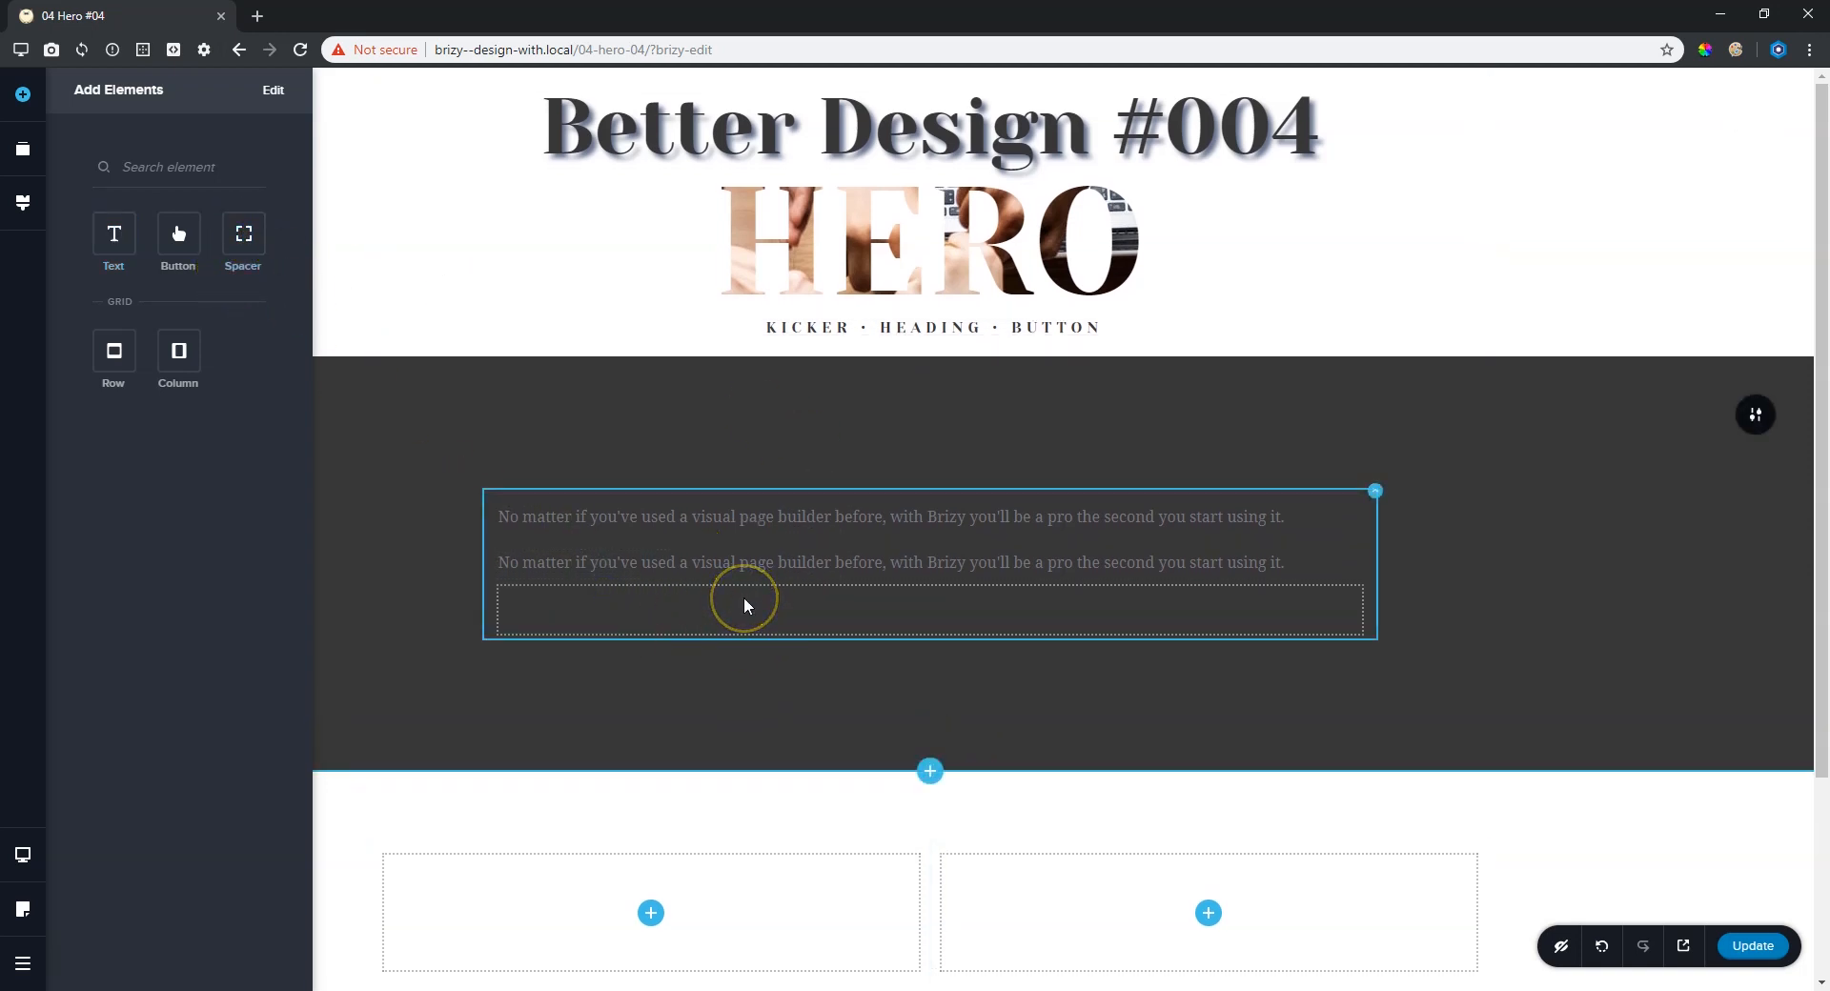
drag(176, 250, 589, 639)
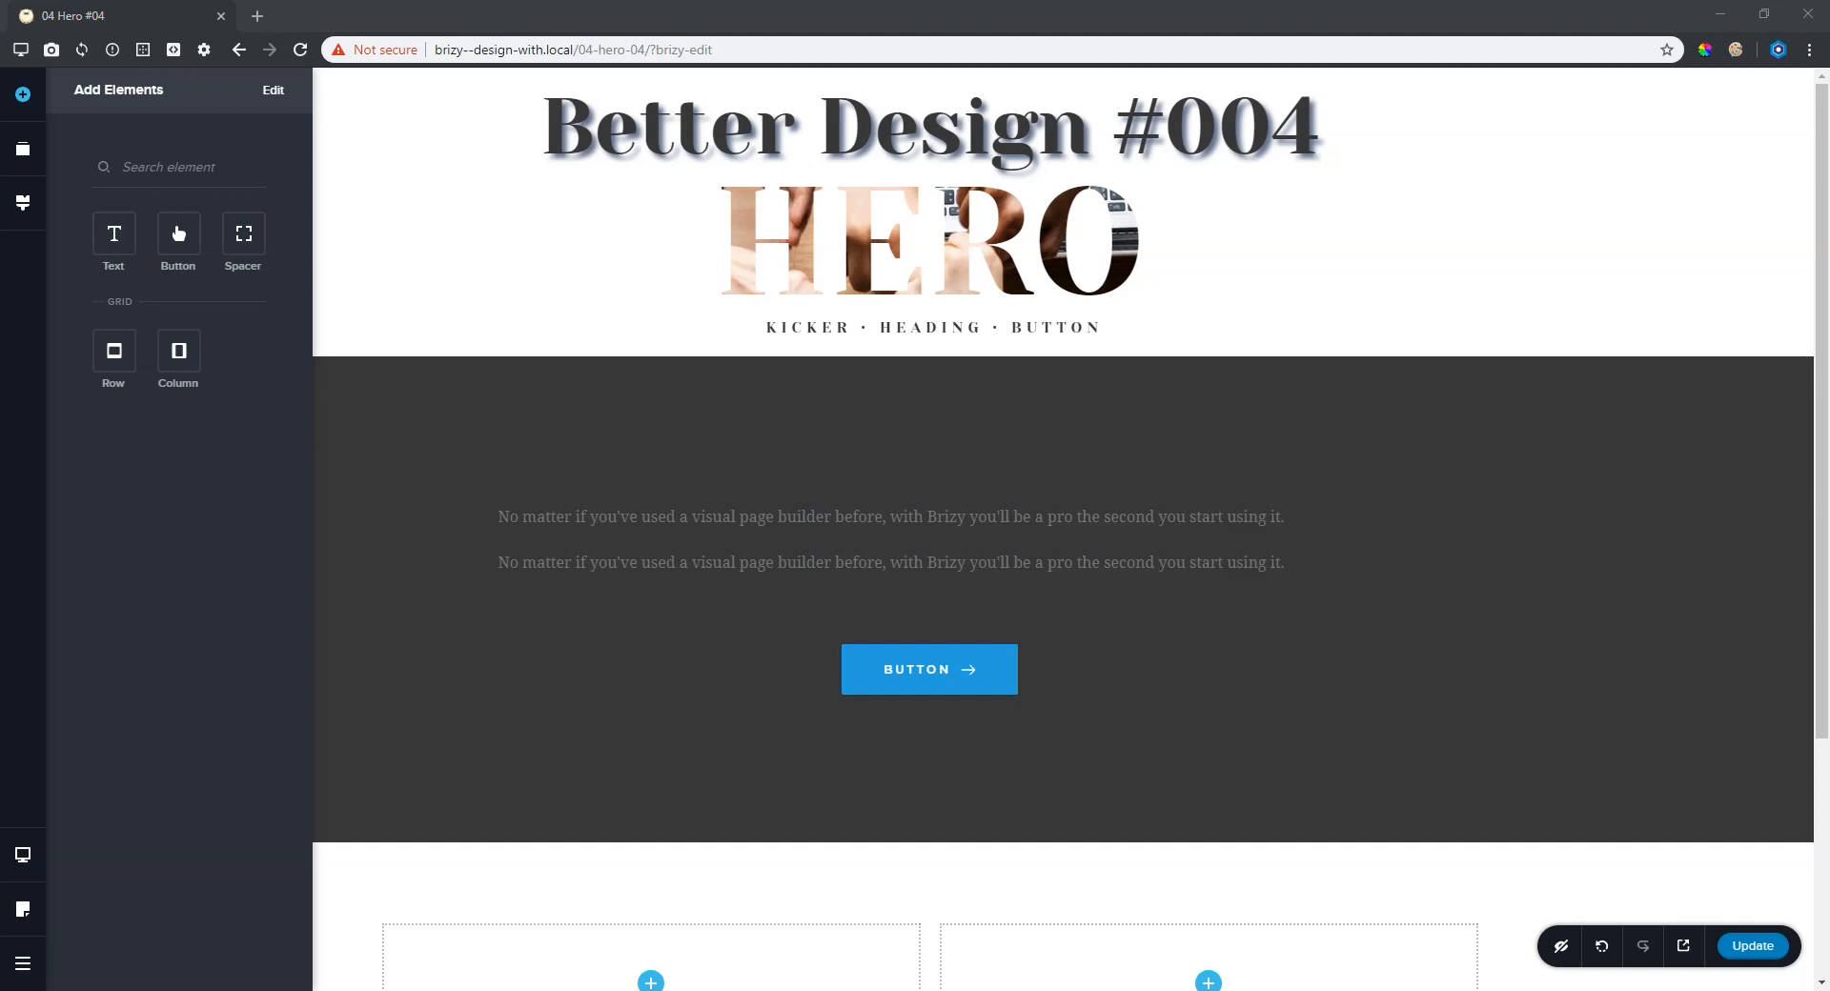
Replace the first text element's content with "COMMODO CONSEQUAT" and colour it white (#FFFFFF).
click(798, 517)
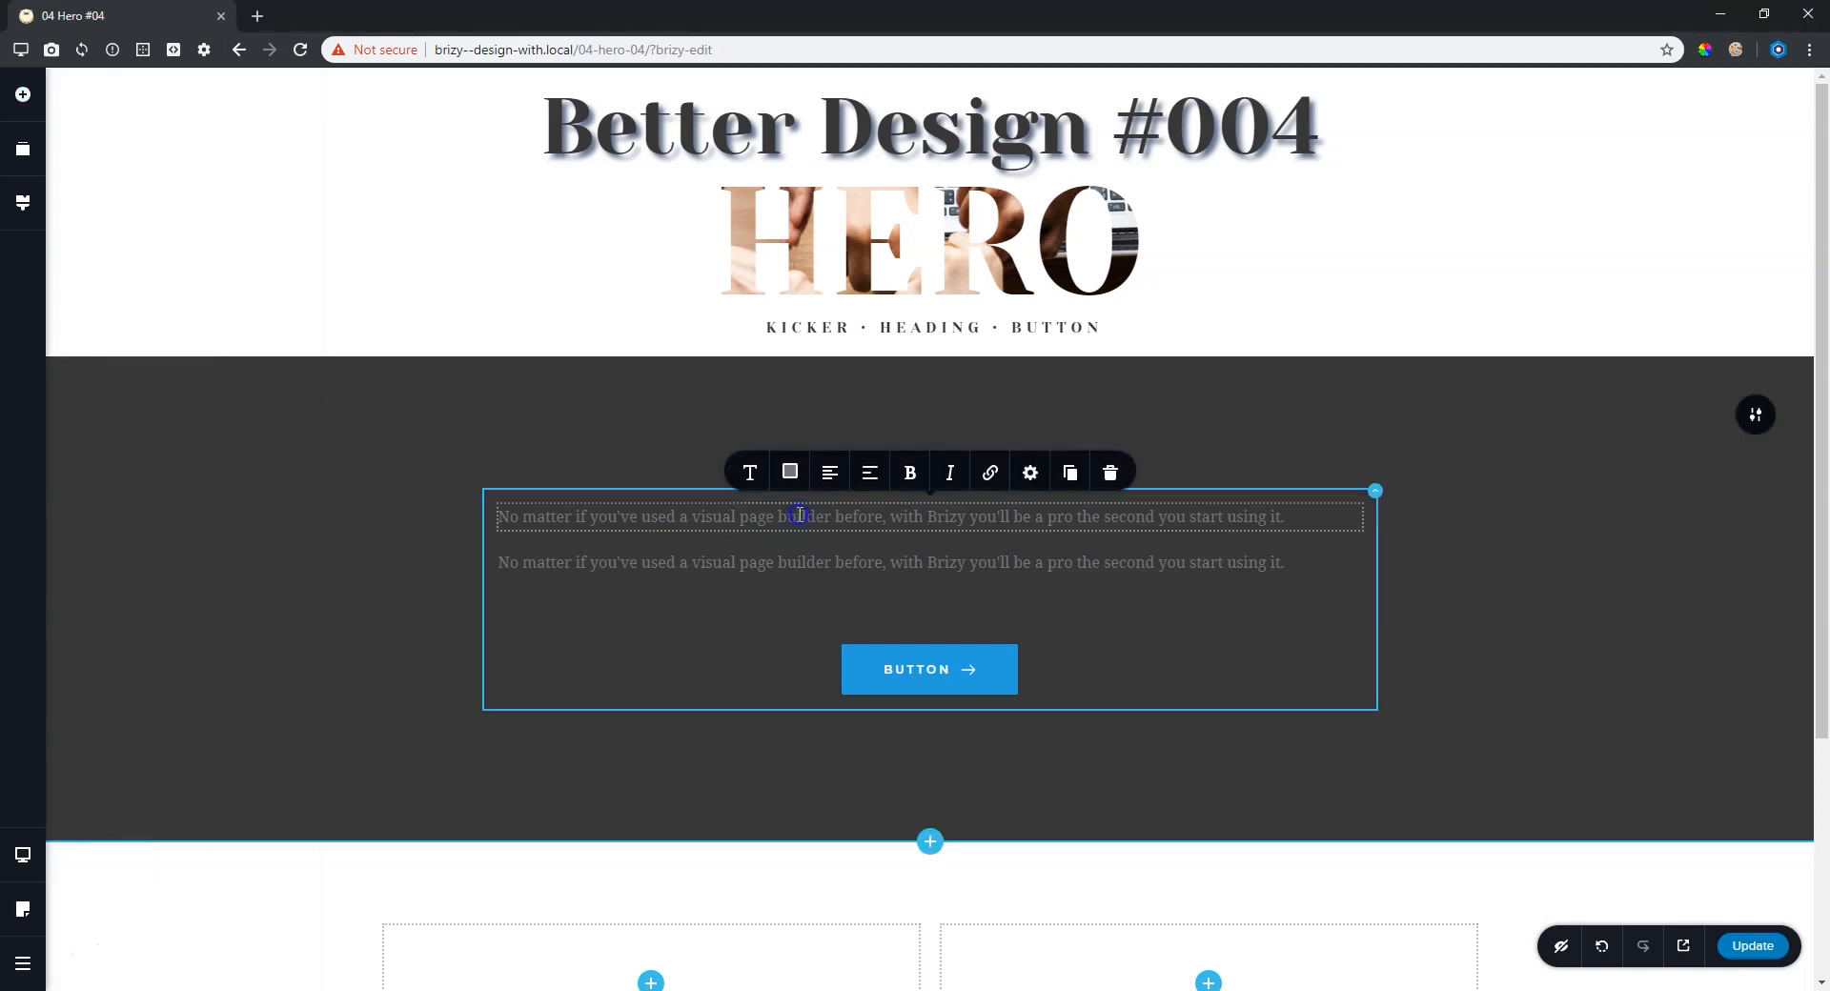
triple_click(799, 516)
text(COMMODO CONSEQUAT)
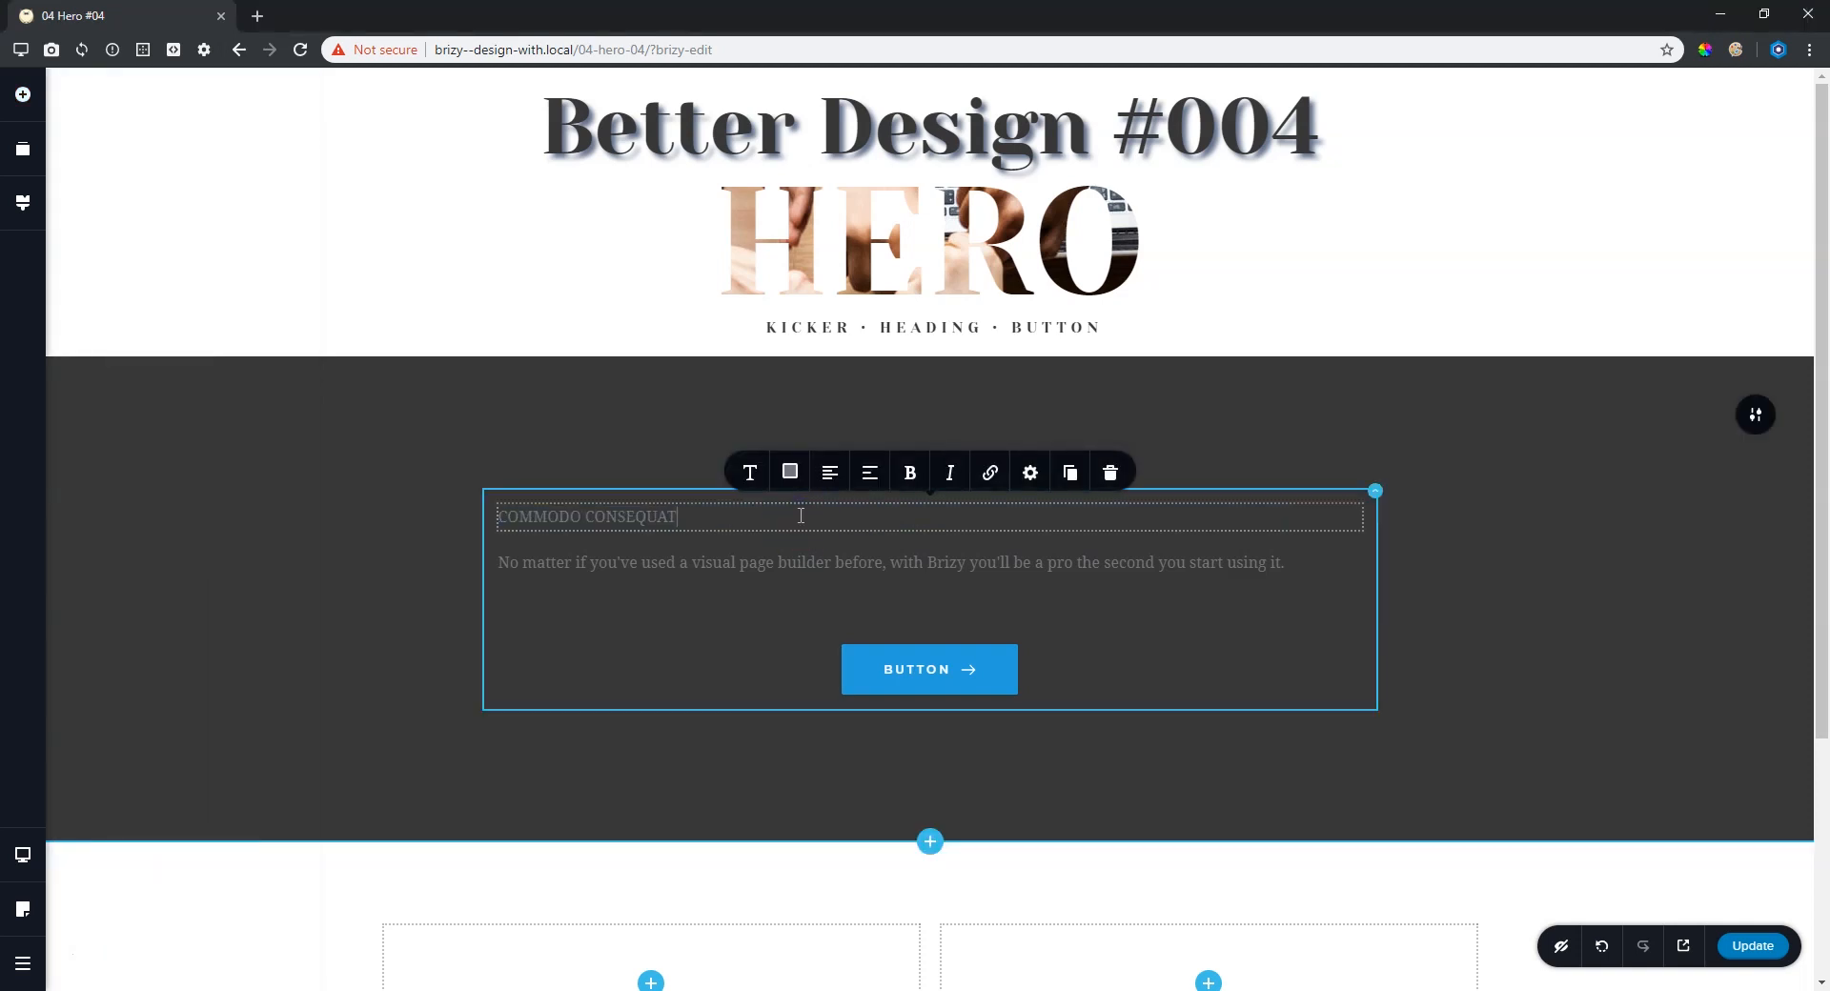
click(790, 476)
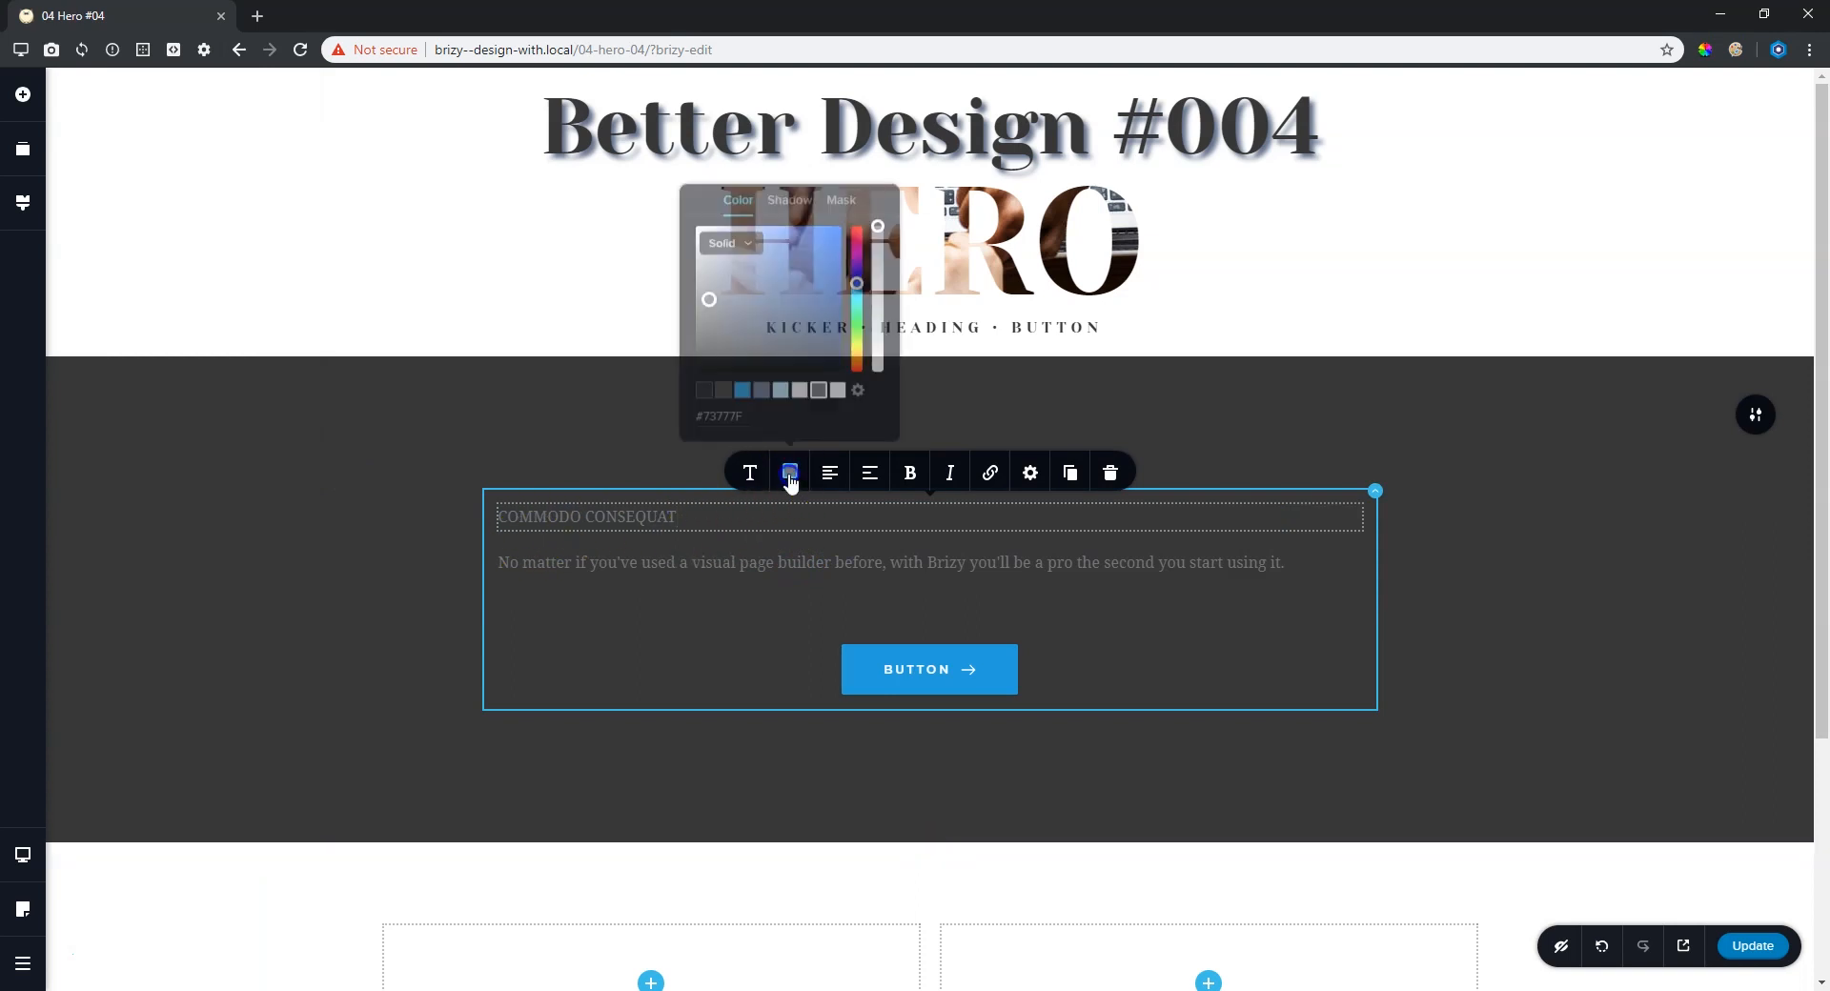
click(838, 387)
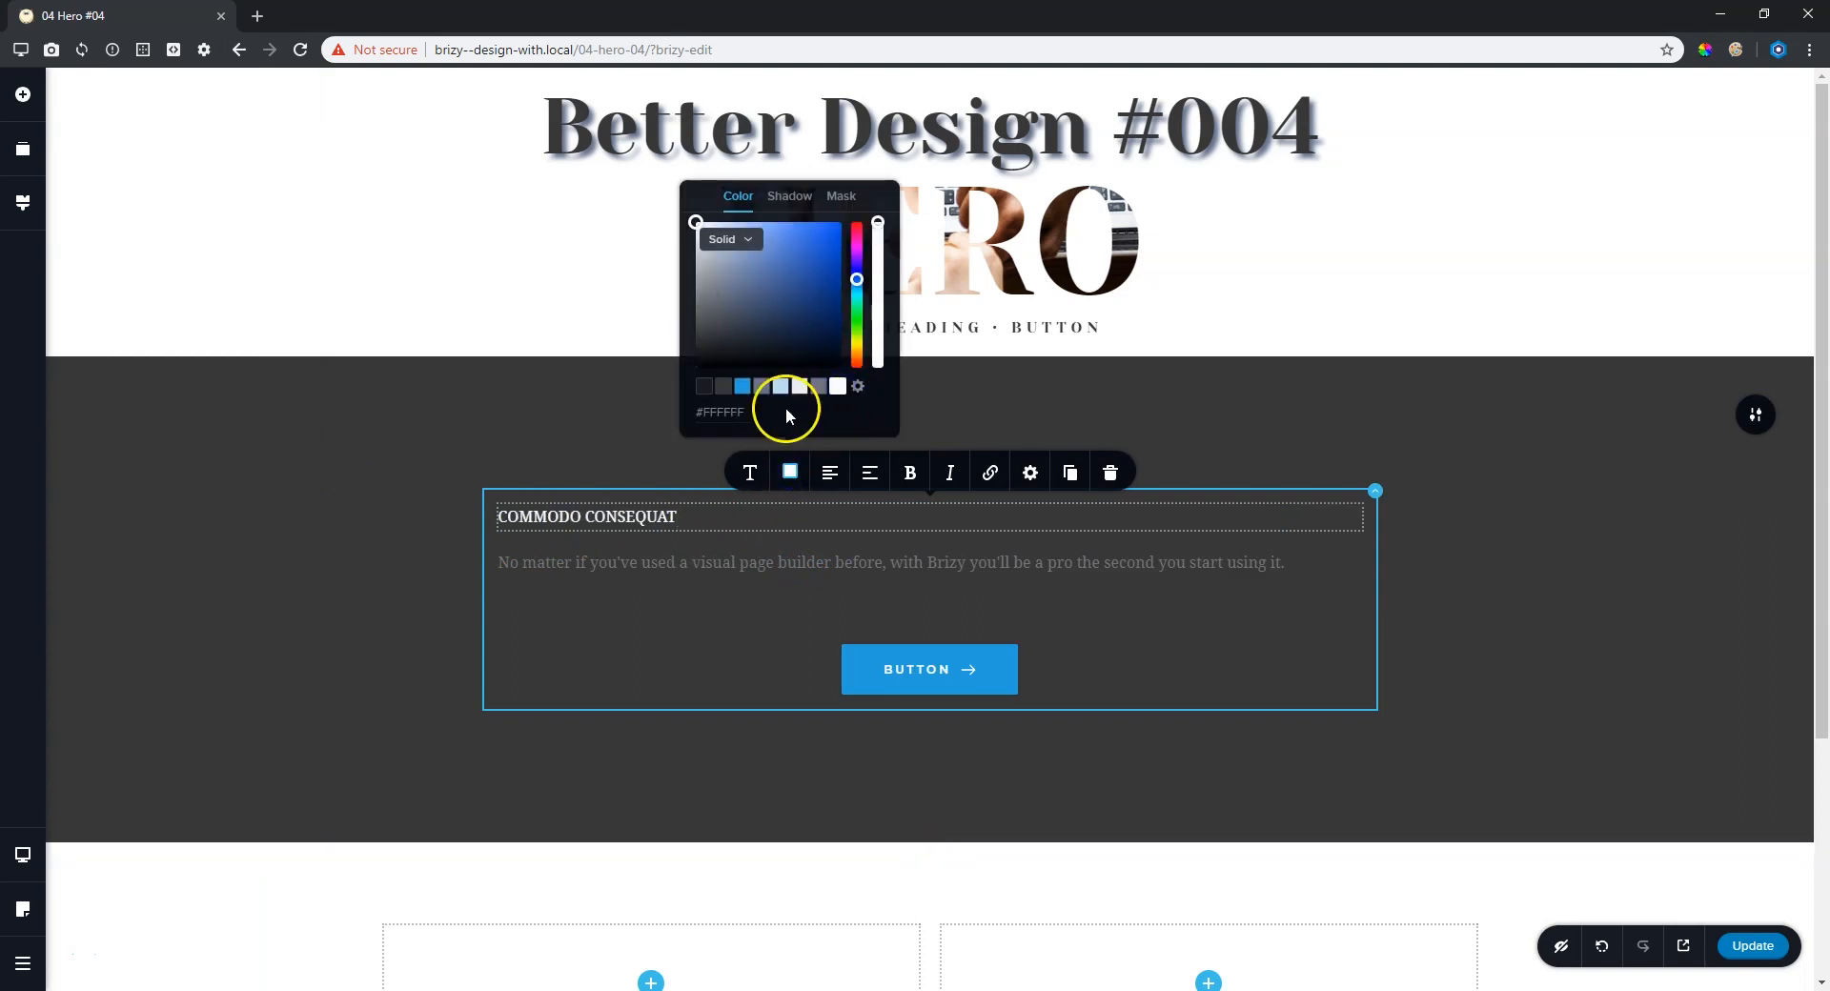
Set the kicker text's font to Poppins and its size to 20.
click(749, 474)
click(629, 270)
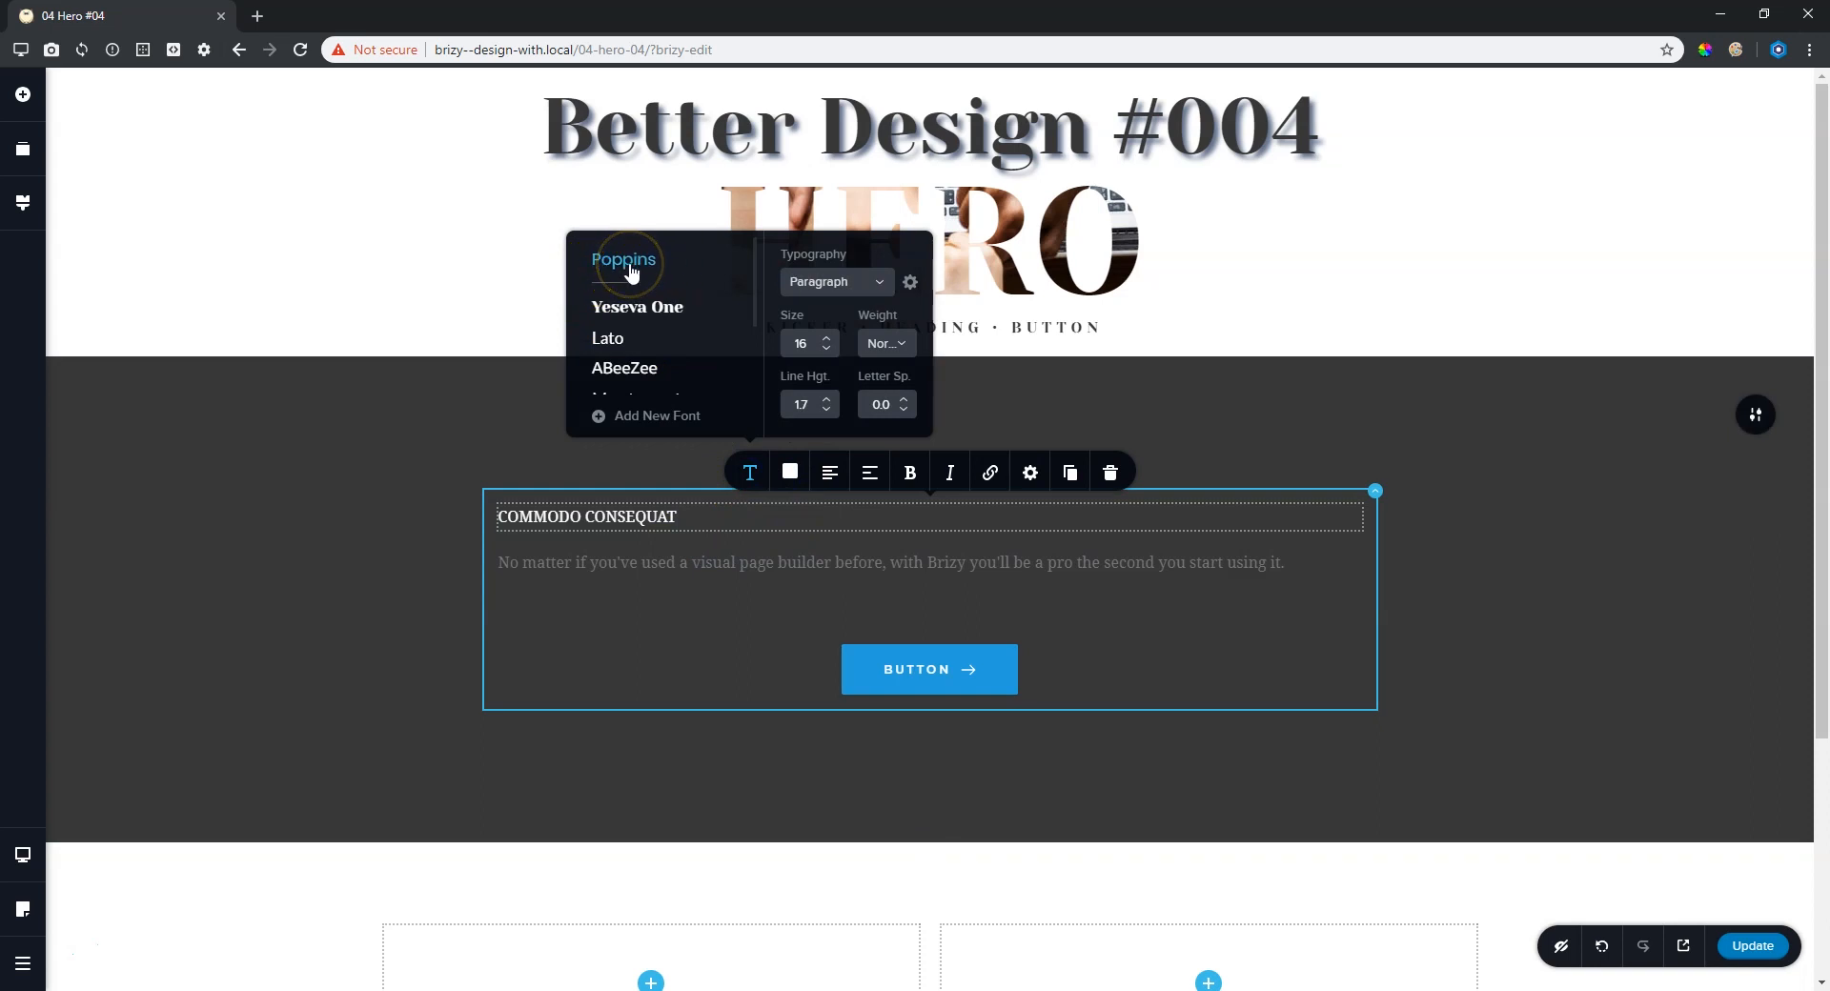
click(627, 274)
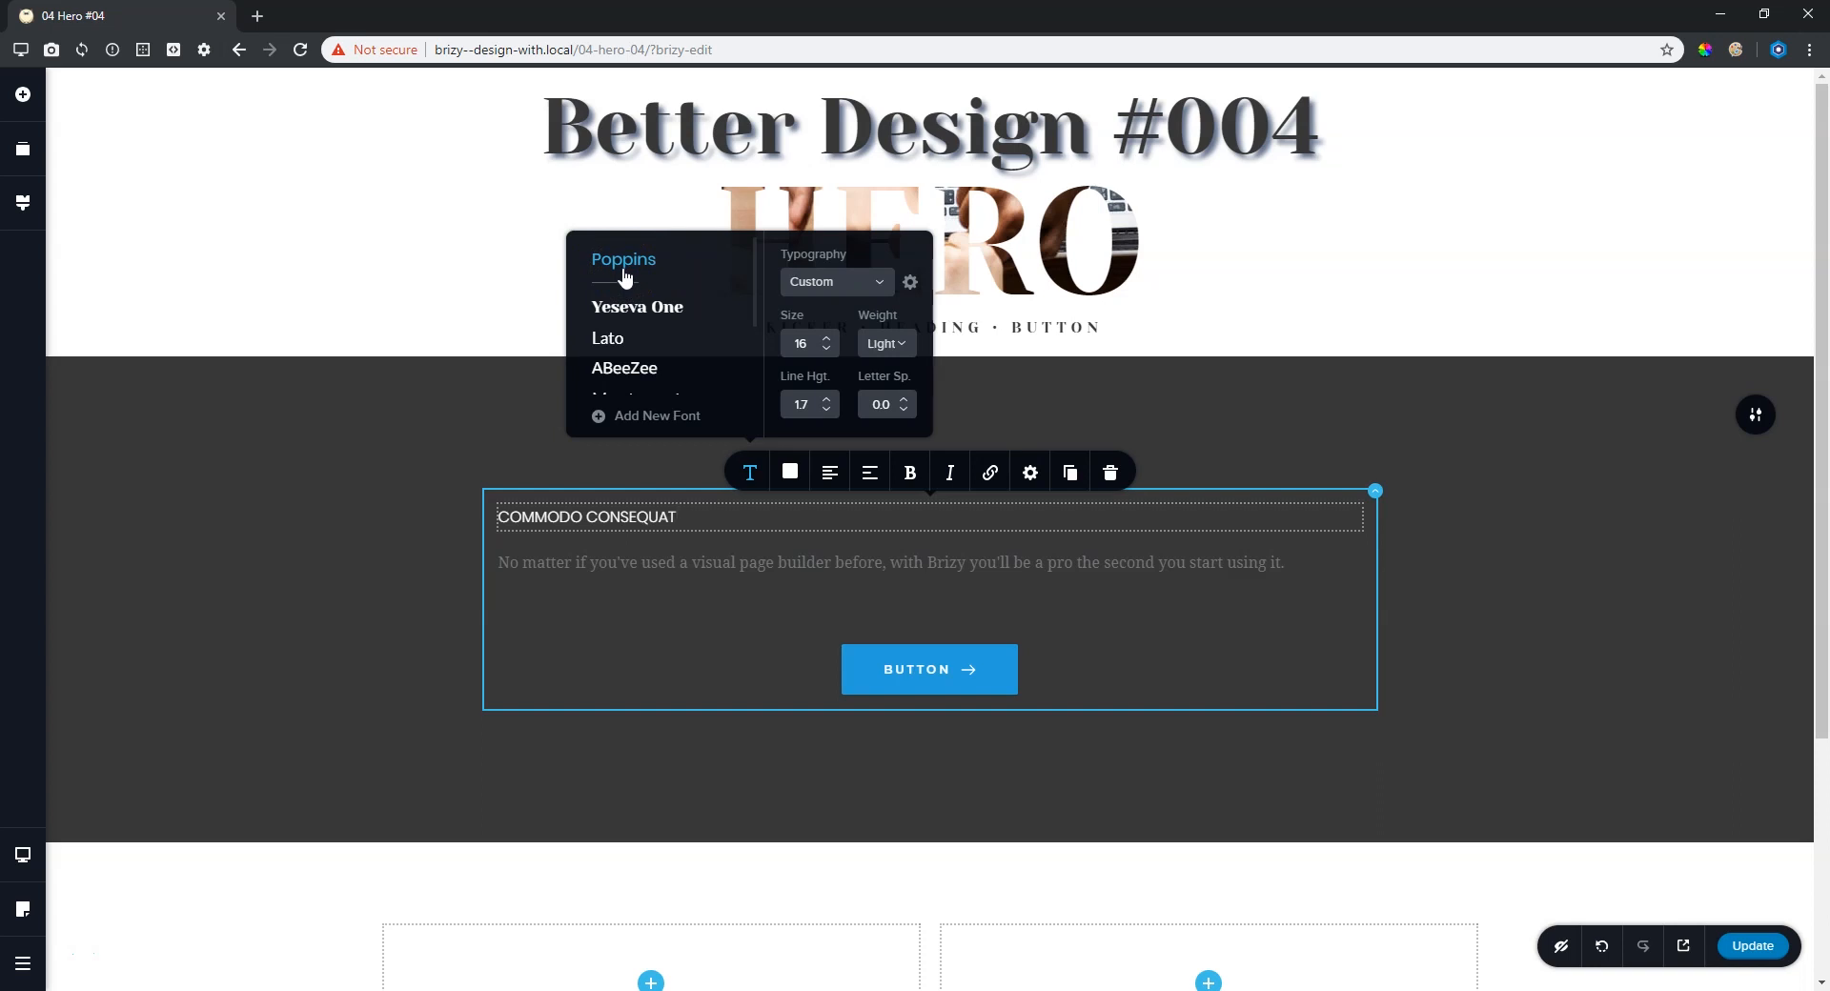
click(828, 340)
click(826, 338)
click(826, 338)
click(826, 339)
click(826, 338)
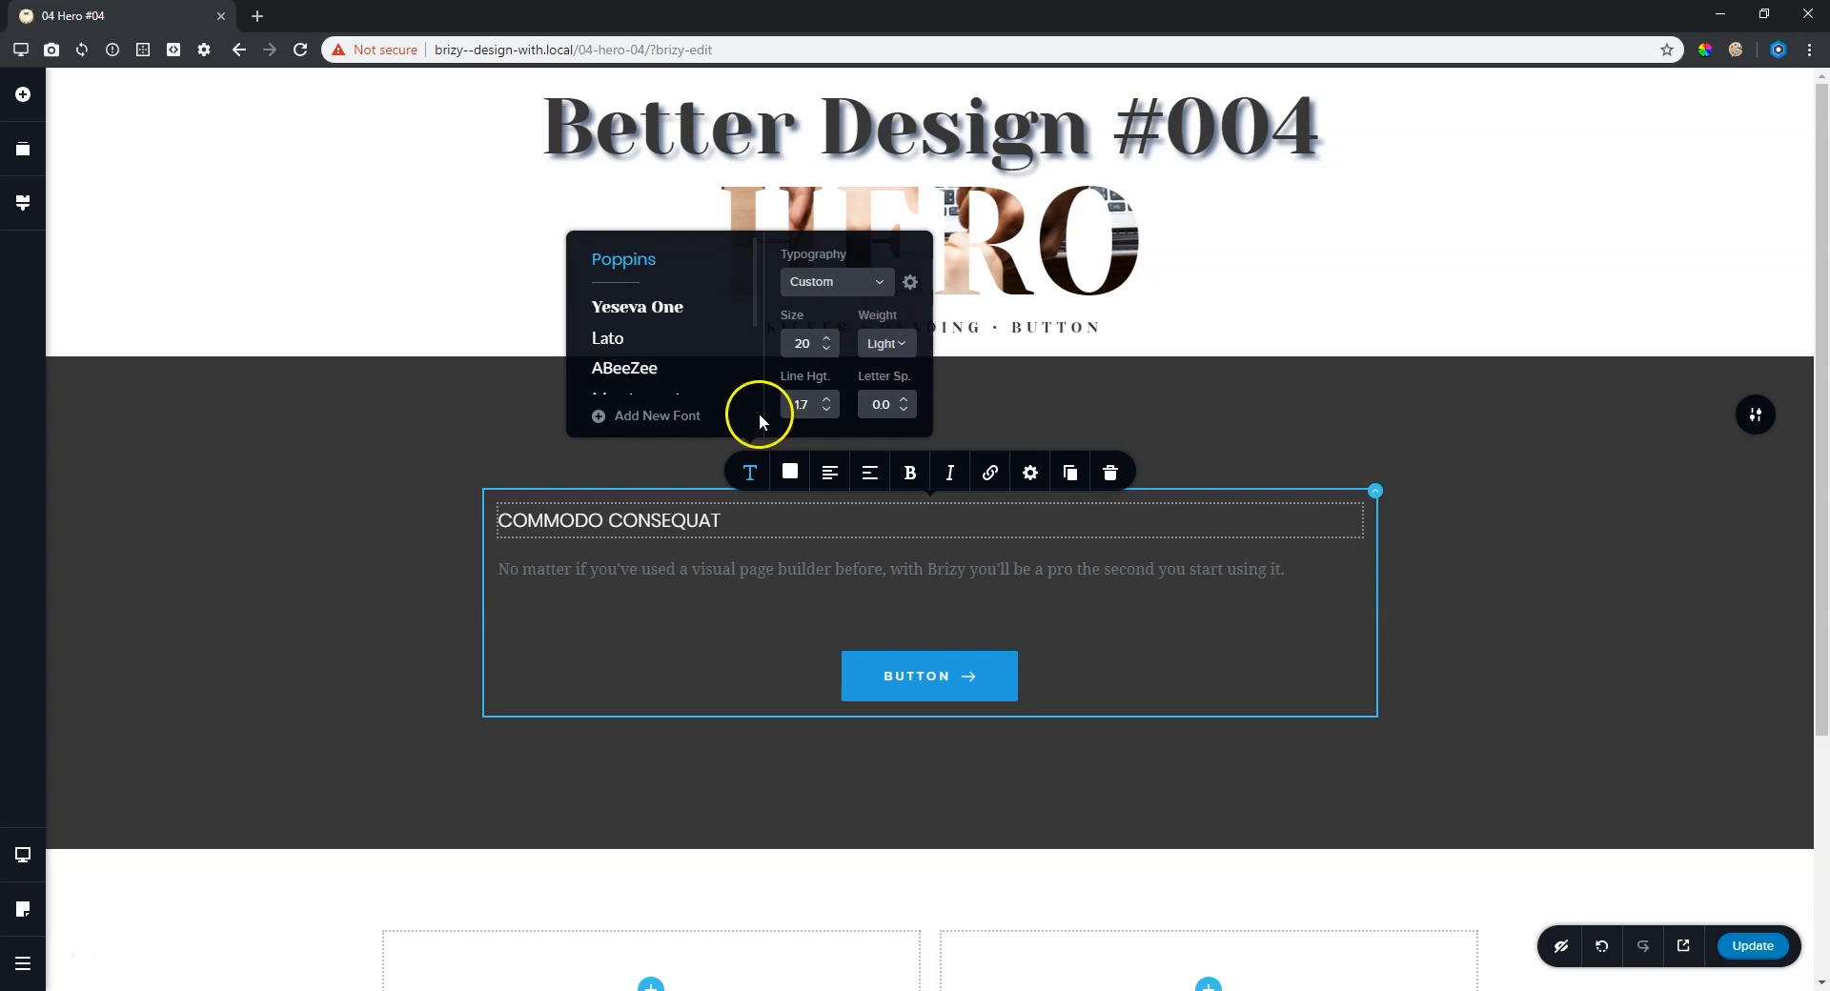
Set the kicker text's weight to Medium and its line height to 1.0.
click(893, 345)
click(893, 490)
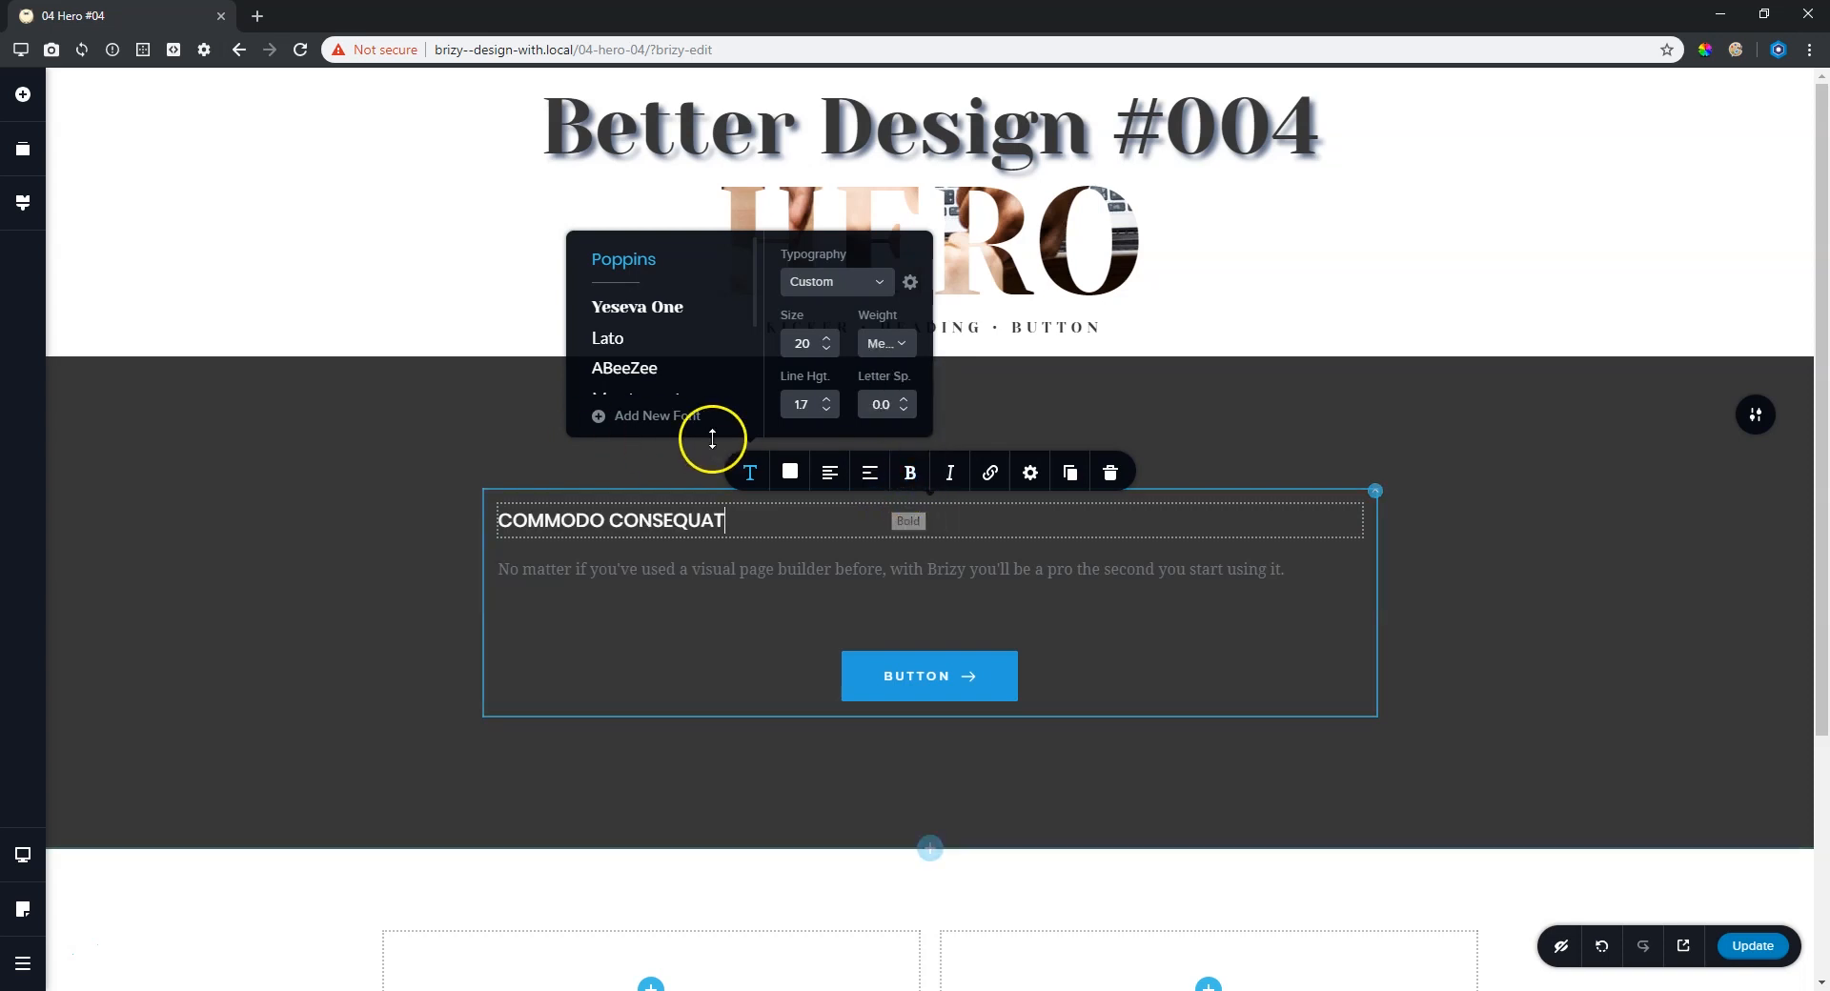
click(827, 411)
click(828, 410)
click(828, 411)
click(827, 411)
click(827, 411)
click(828, 411)
click(827, 410)
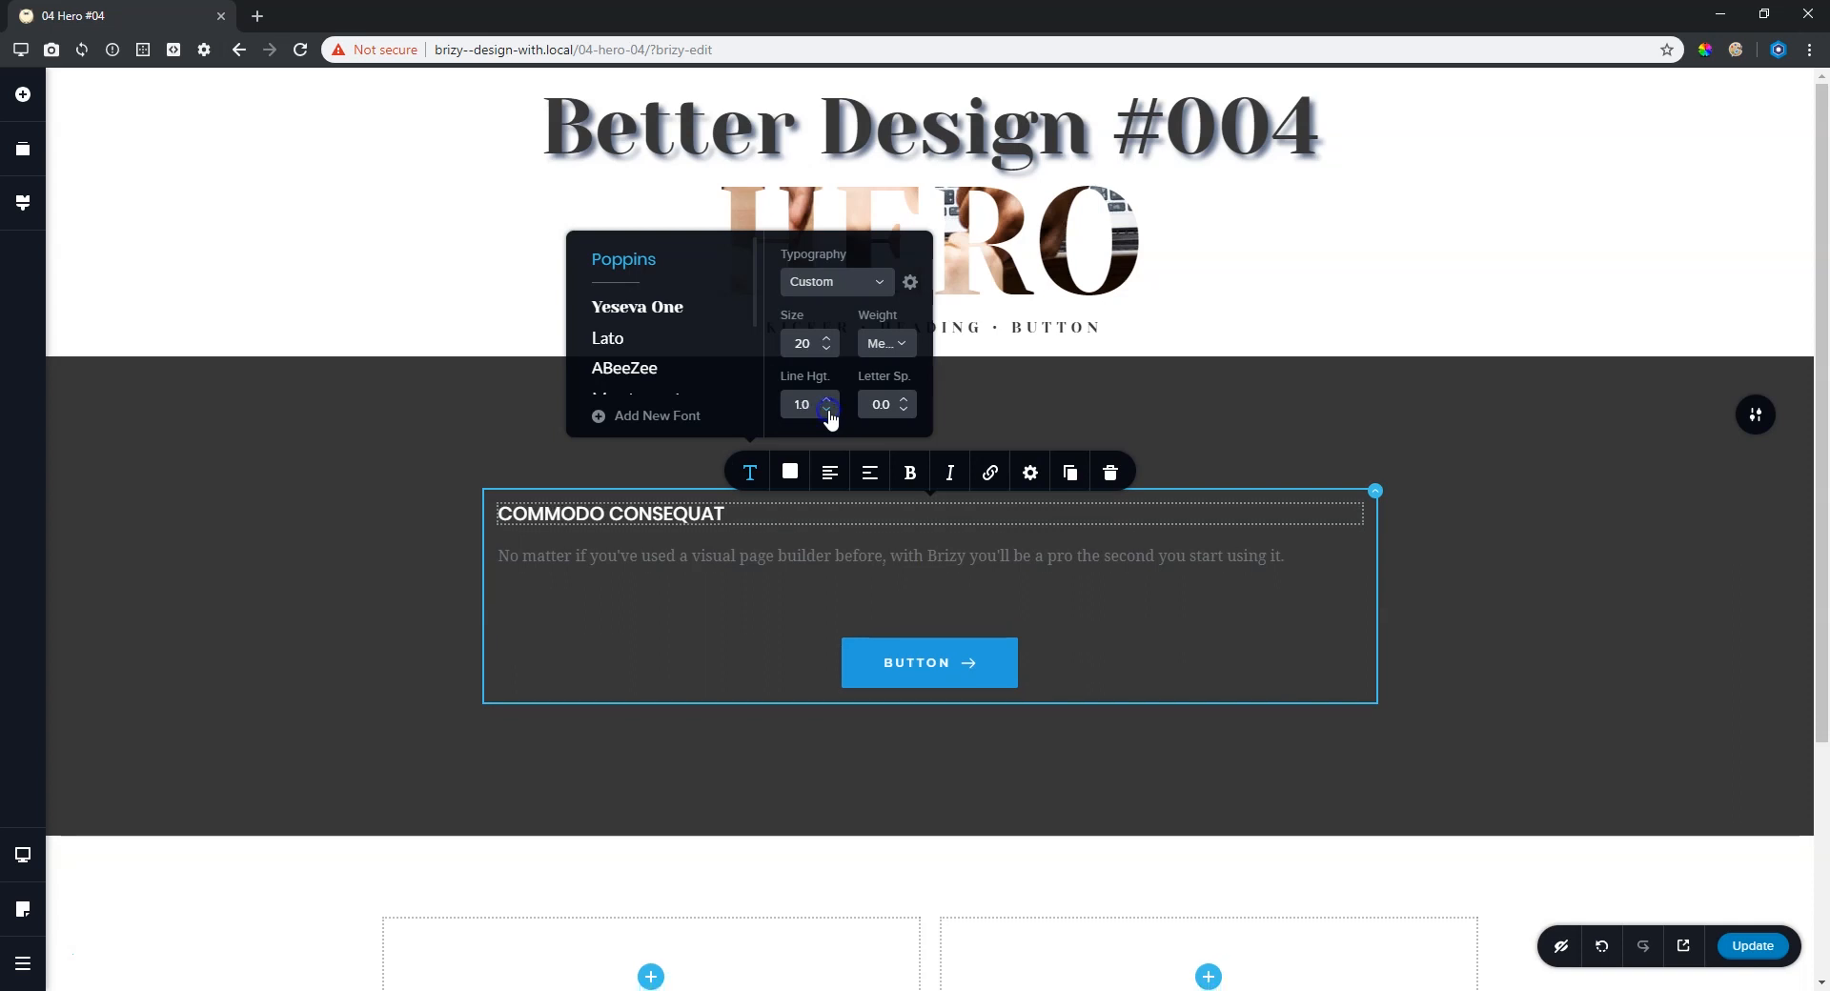
Centre the kicker text and set its letter spacing to 5.0.
click(830, 476)
click(1016, 533)
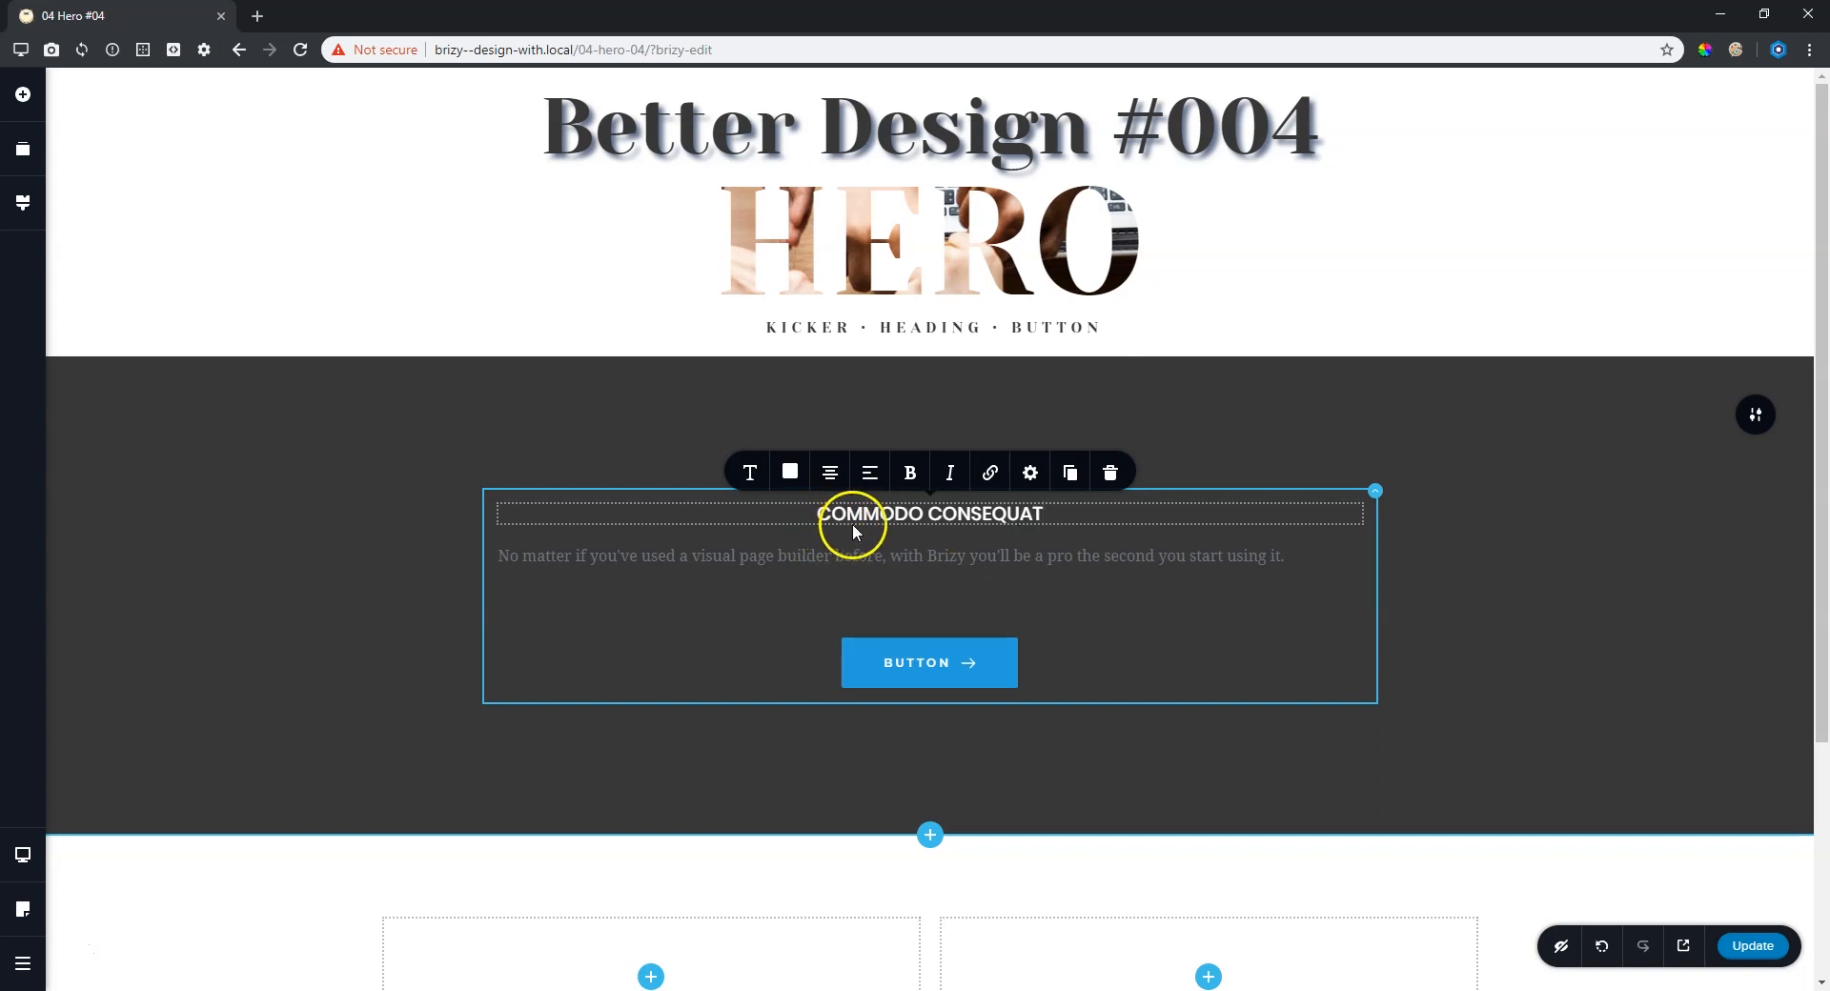
click(749, 473)
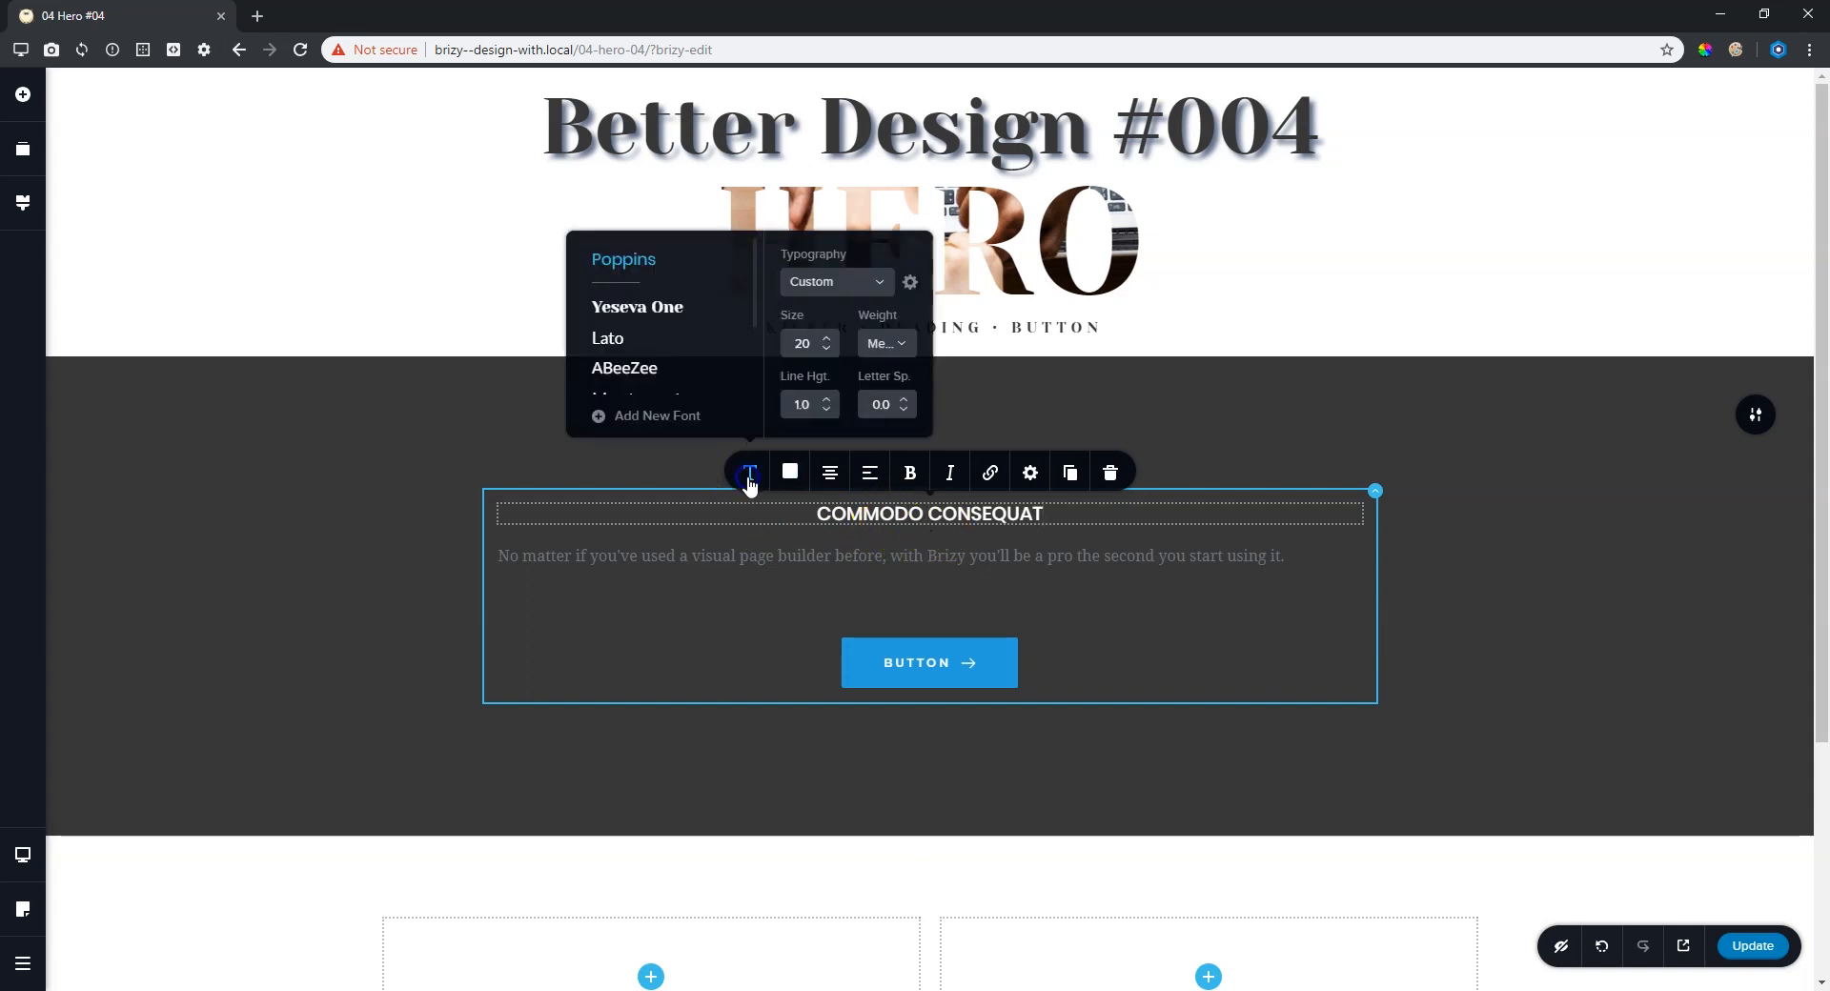
click(905, 400)
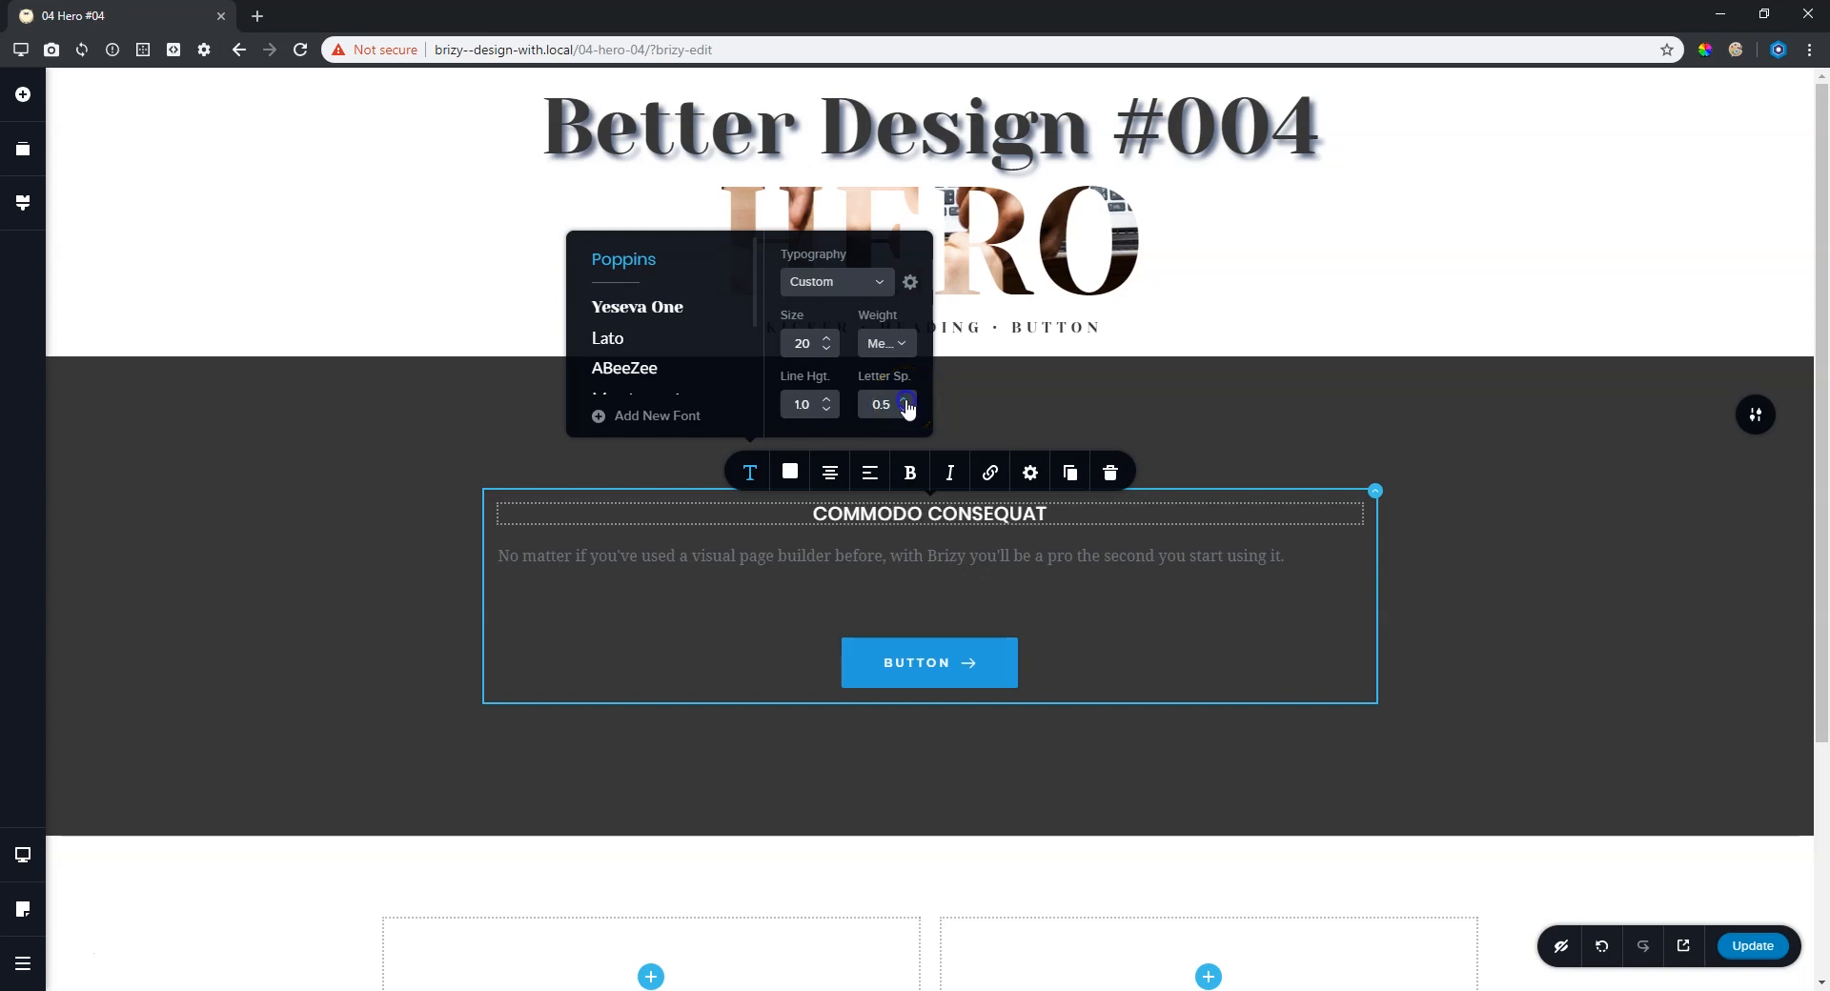
click(904, 400)
click(904, 400)
click(904, 401)
click(904, 400)
click(904, 400)
click(905, 401)
click(905, 401)
click(905, 401)
click(905, 400)
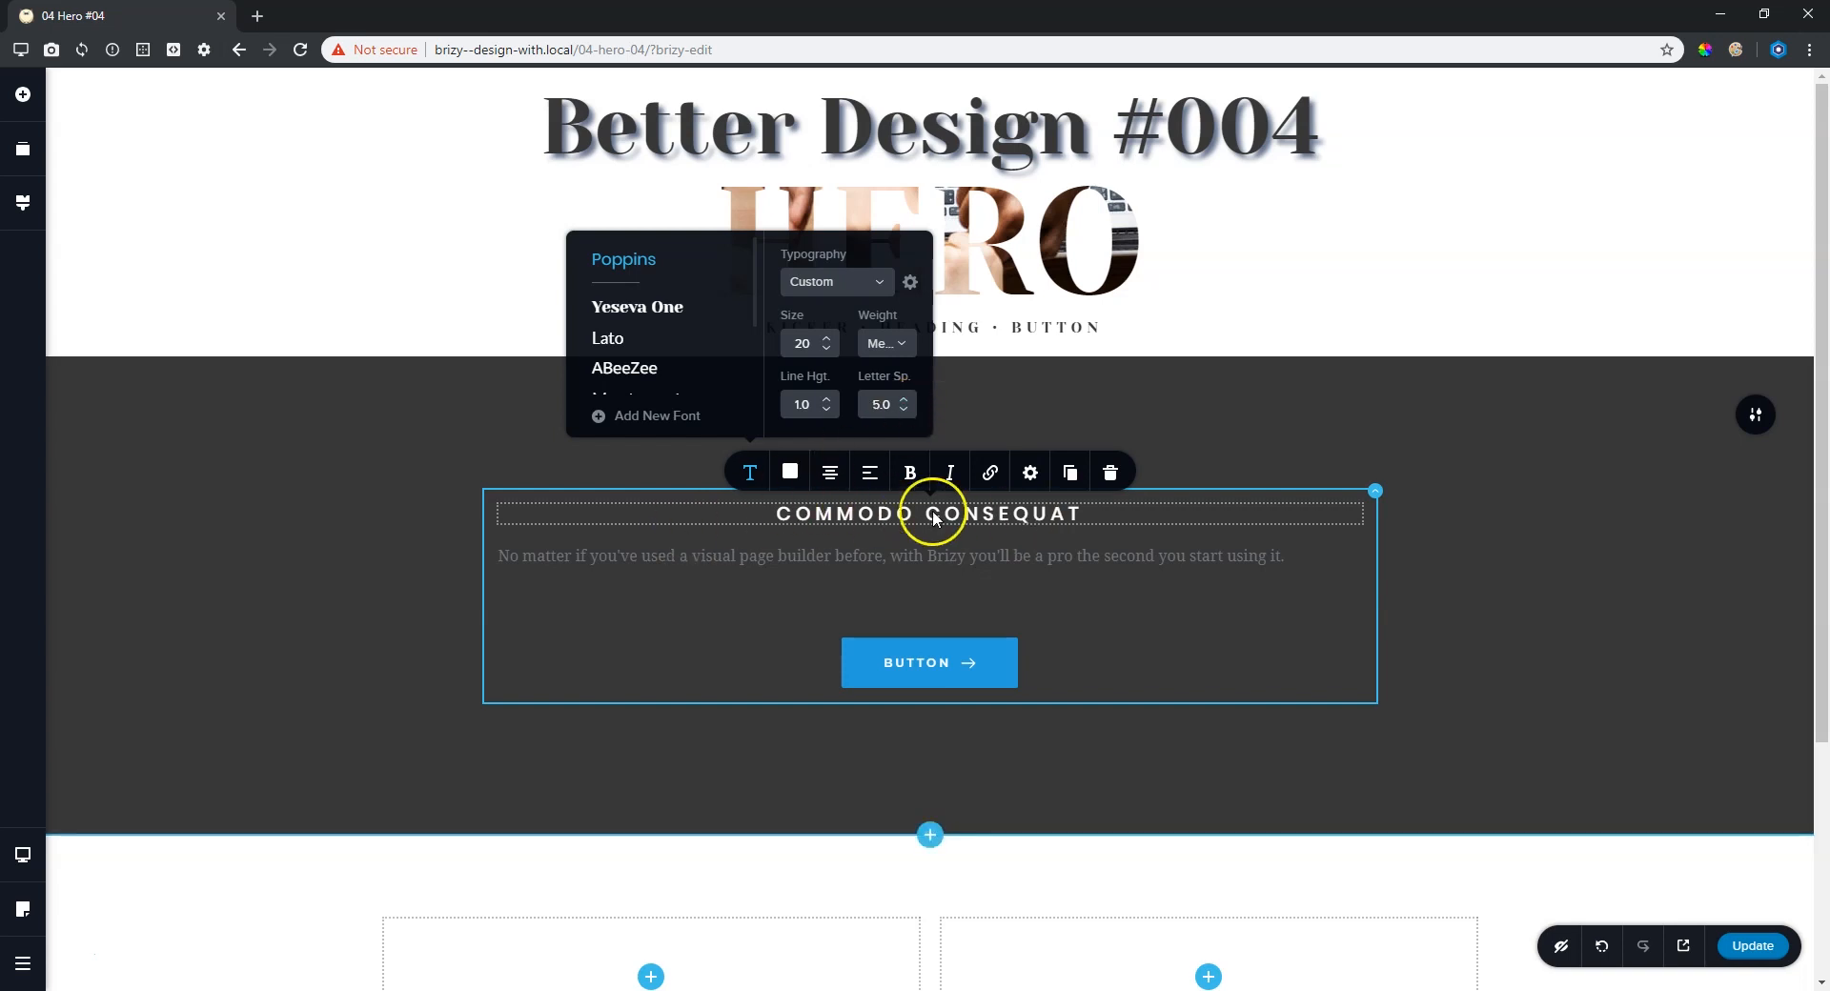
Try a letter spacing of 15.0 on the kicker text.
click(905, 400)
click(906, 399)
click(905, 399)
click(905, 400)
click(906, 399)
click(906, 400)
click(905, 399)
click(906, 399)
click(905, 399)
click(905, 399)
click(905, 399)
click(905, 399)
click(906, 400)
click(905, 399)
click(905, 400)
click(906, 399)
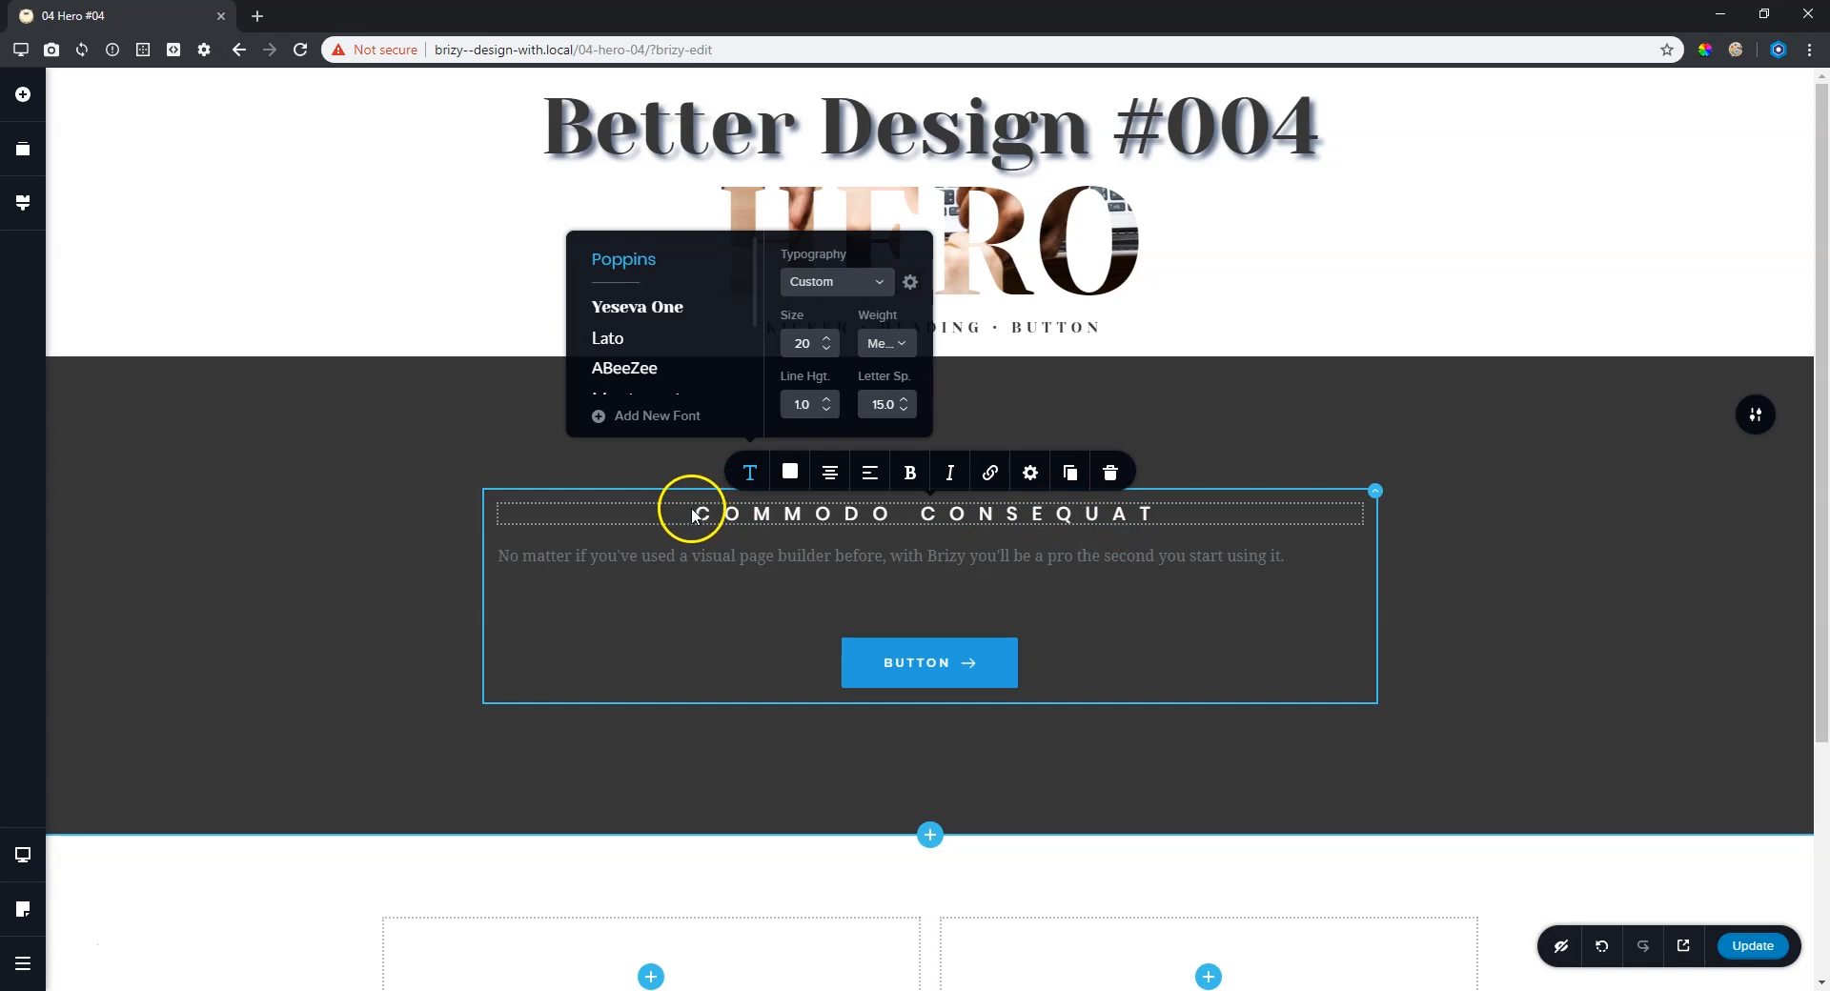
Return the kicker text's letter spacing to 5.0.
click(904, 411)
click(905, 410)
click(904, 410)
click(905, 410)
click(903, 410)
click(903, 410)
click(903, 410)
click(903, 410)
click(902, 410)
click(903, 410)
click(902, 410)
click(903, 410)
click(903, 410)
click(902, 410)
click(903, 410)
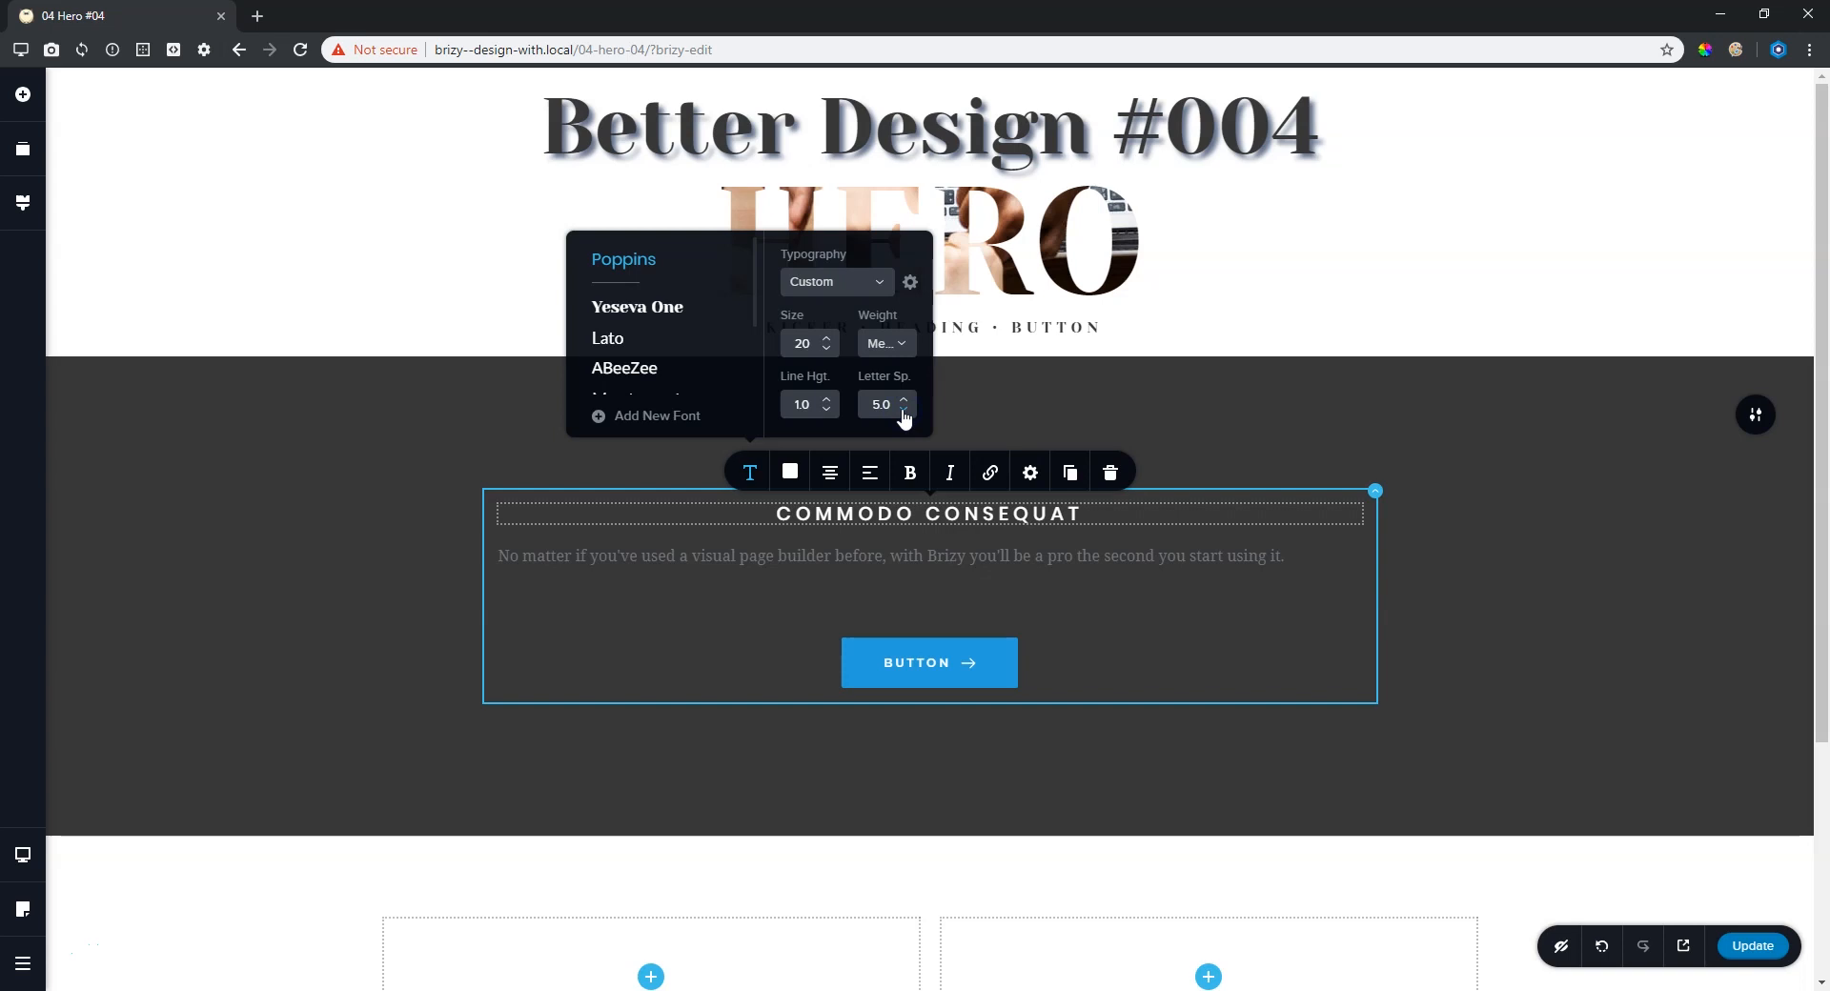
click(379, 408)
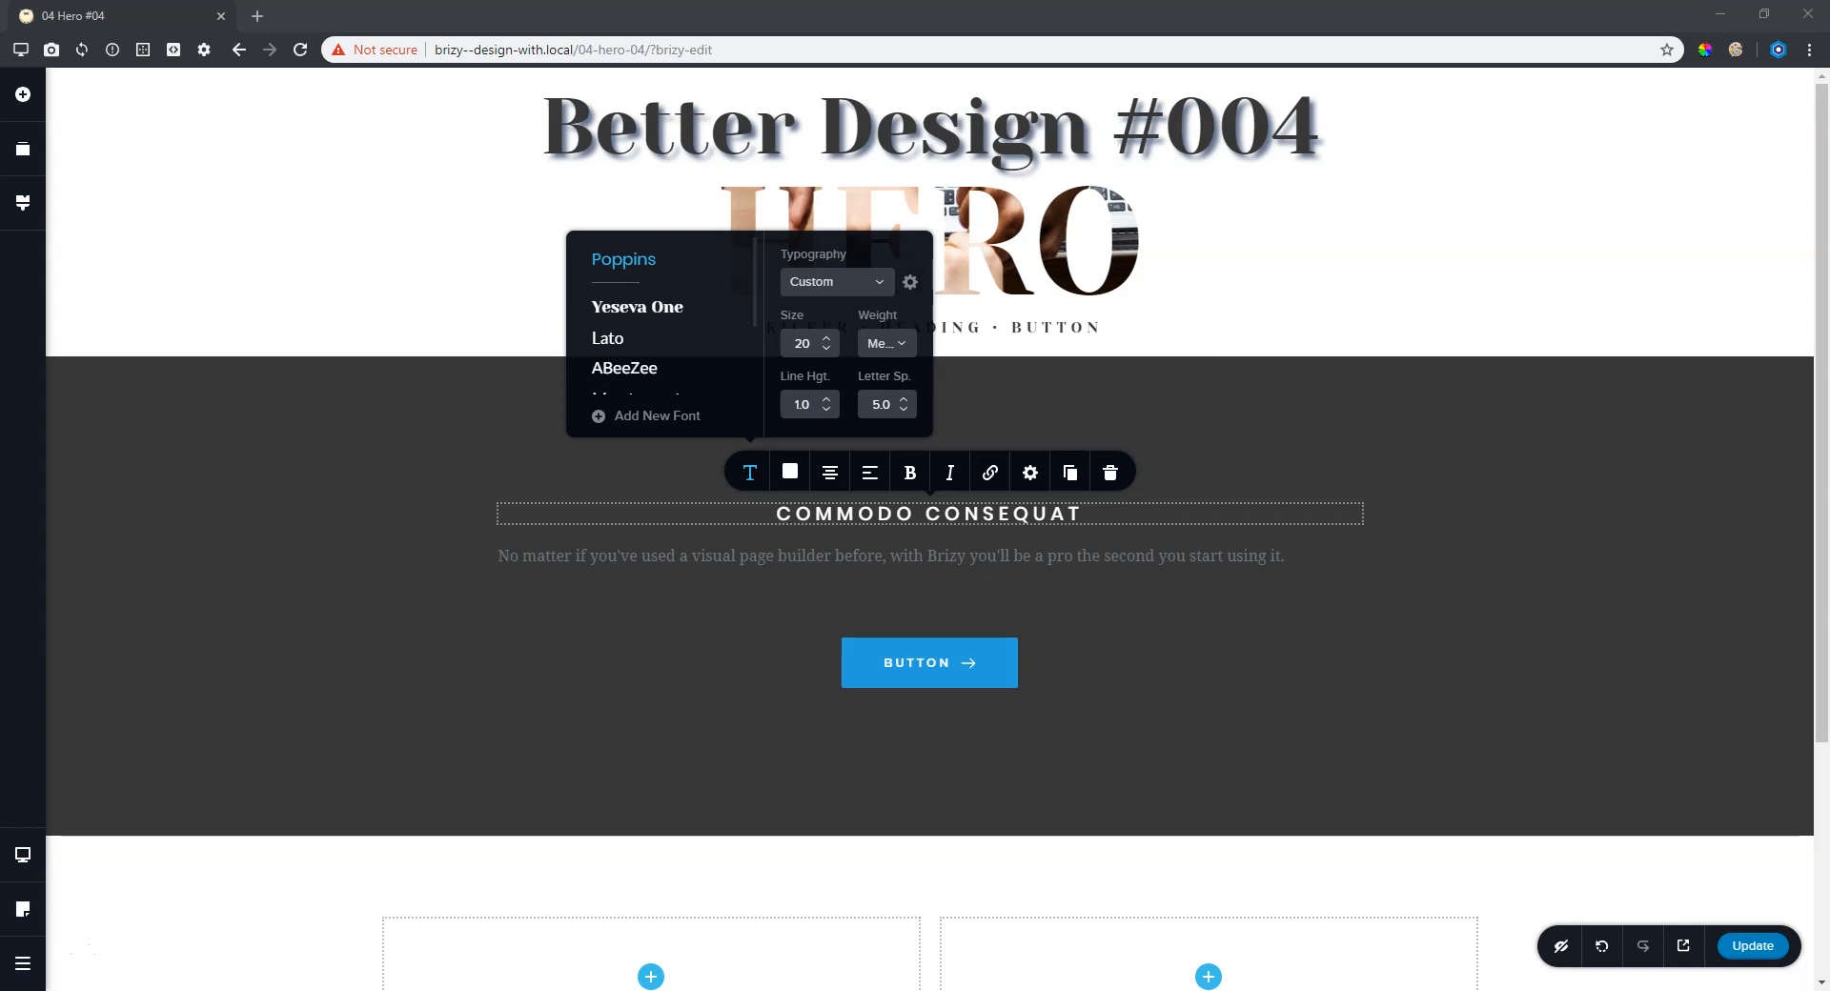
Replace the second text element's content with "DONEC ET ODIO PELLENTESQUE DIAM VOLUTPAT", without a manual line break, and colour it white (#FFFFFF).
triple_click(875, 558)
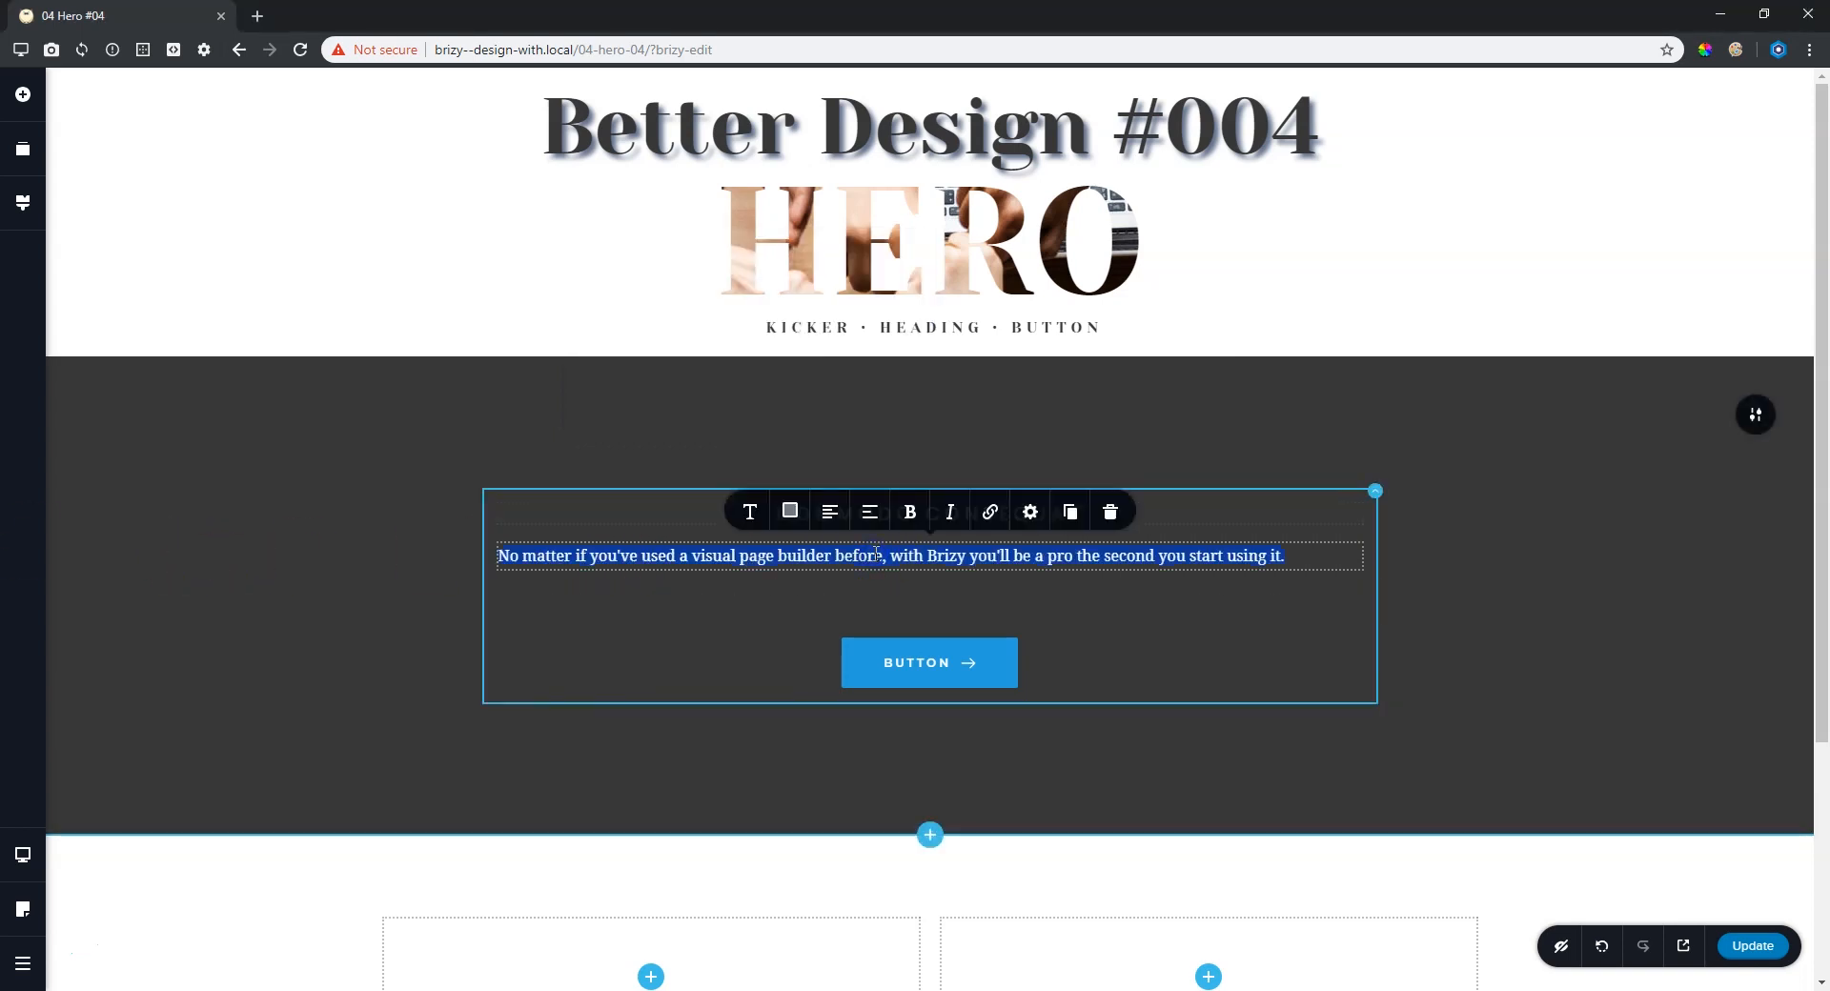
text(DONEC ET ODIO PELLENTESQUE DIAM VOLUTPAT)
click(642, 551)
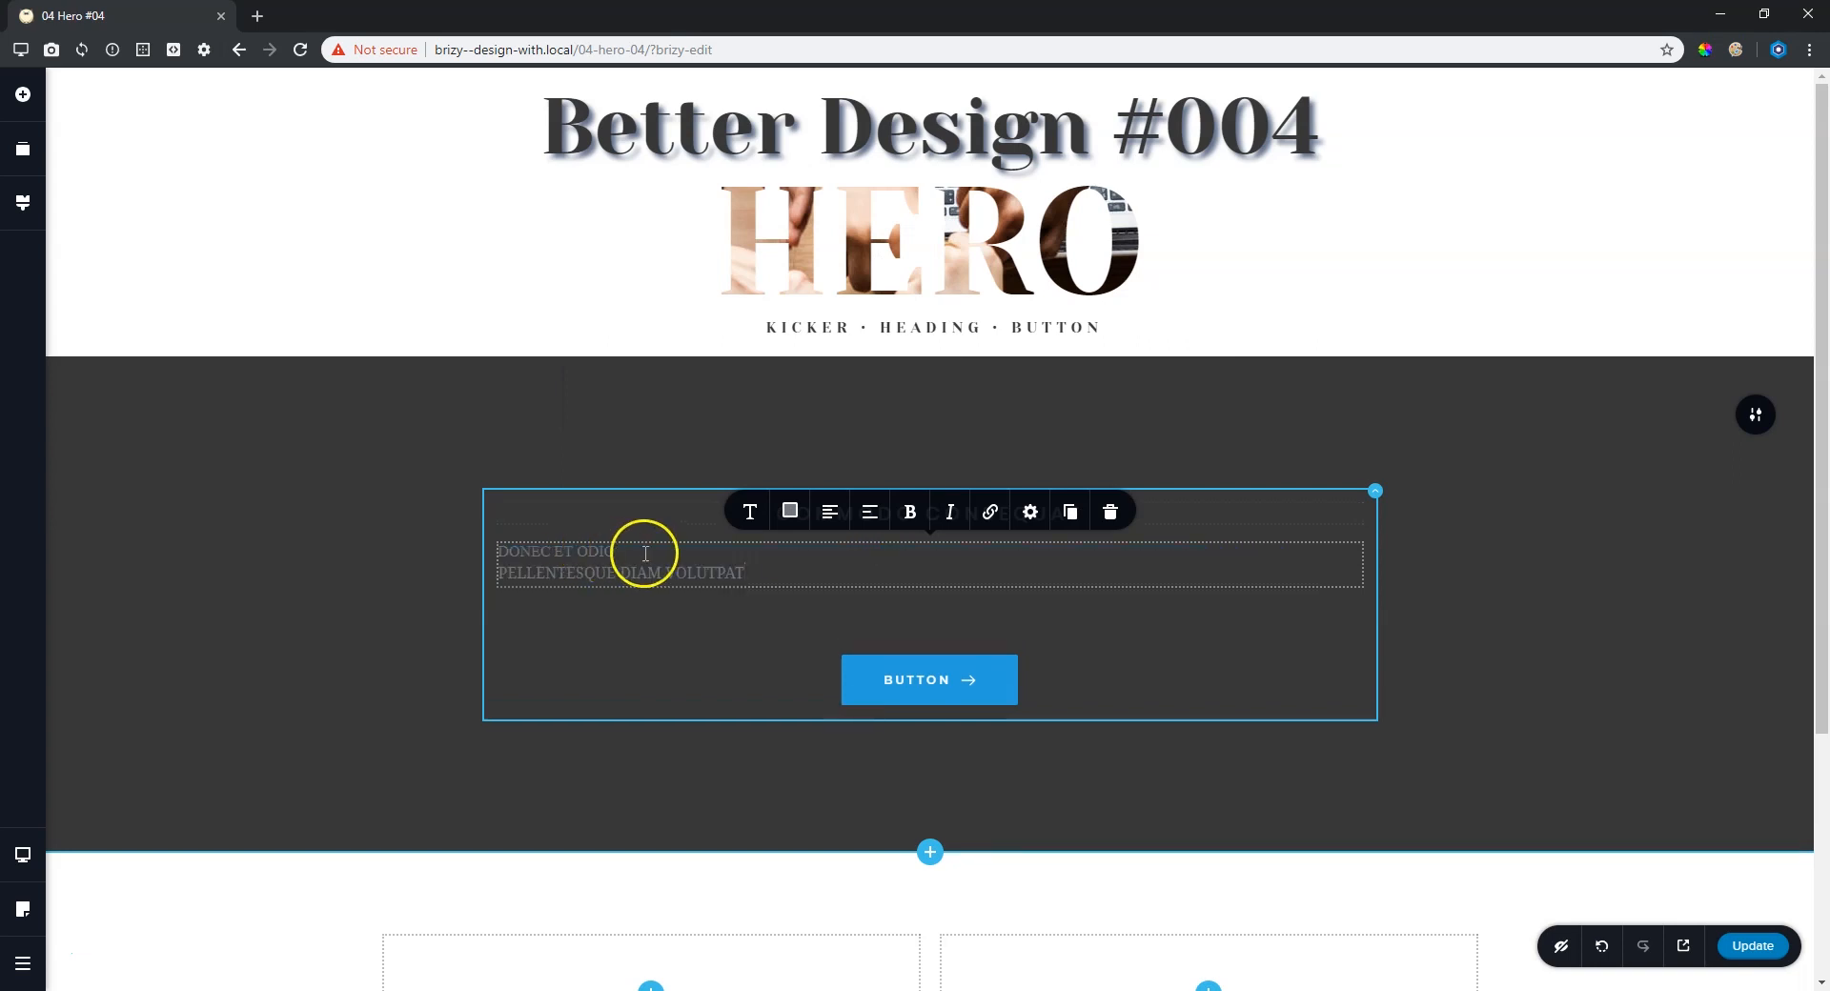
key(Delete)
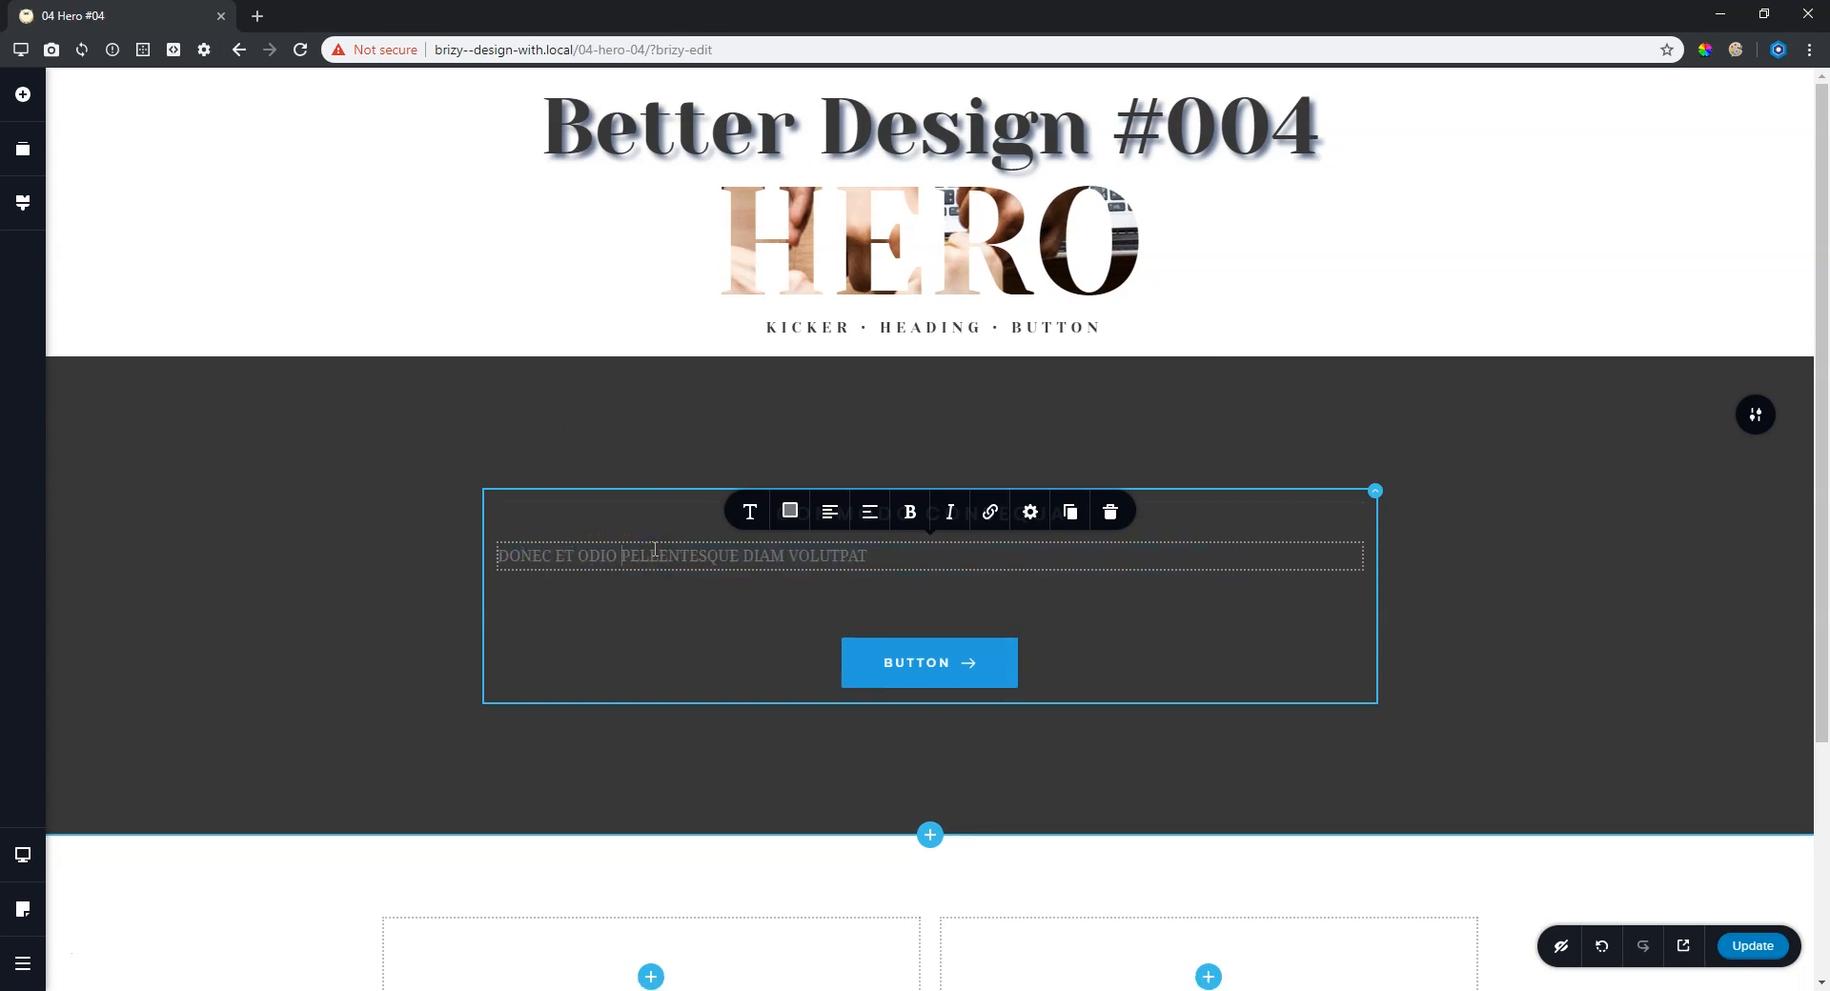
click(929, 560)
click(790, 511)
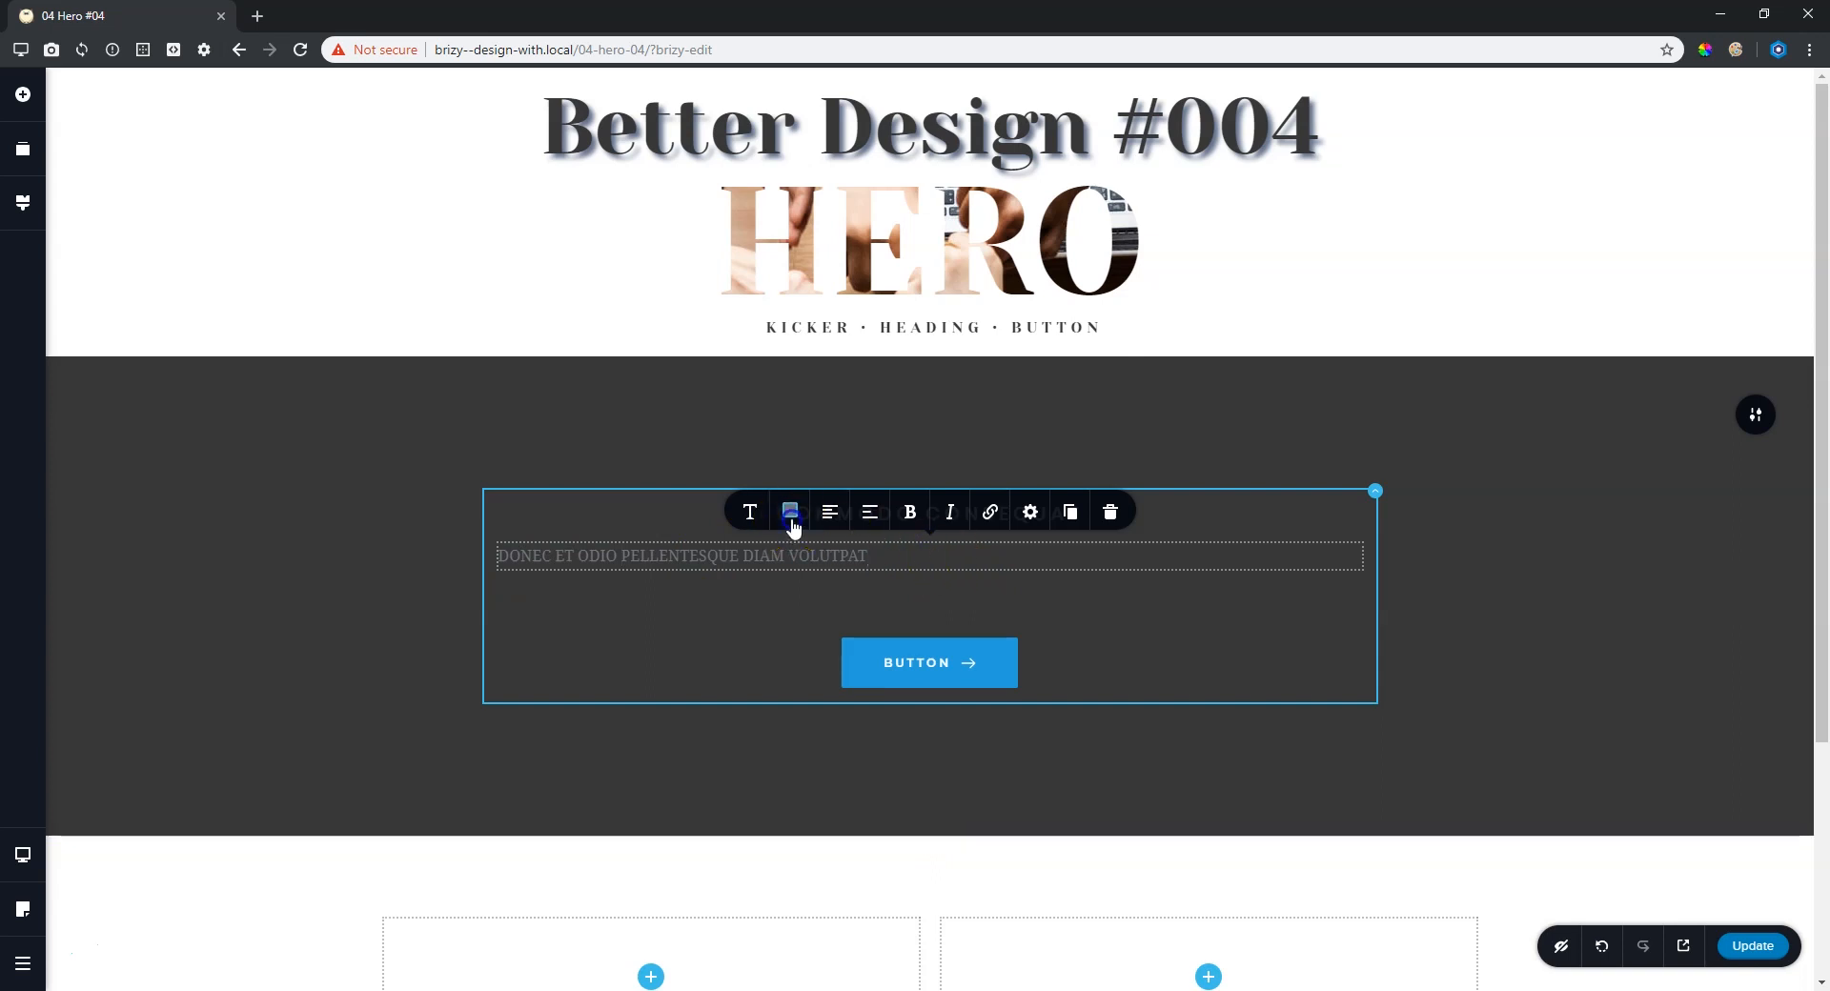
click(837, 426)
Set the heading text's font to Poppins, its size to 40 and its weight to Bold.
click(748, 515)
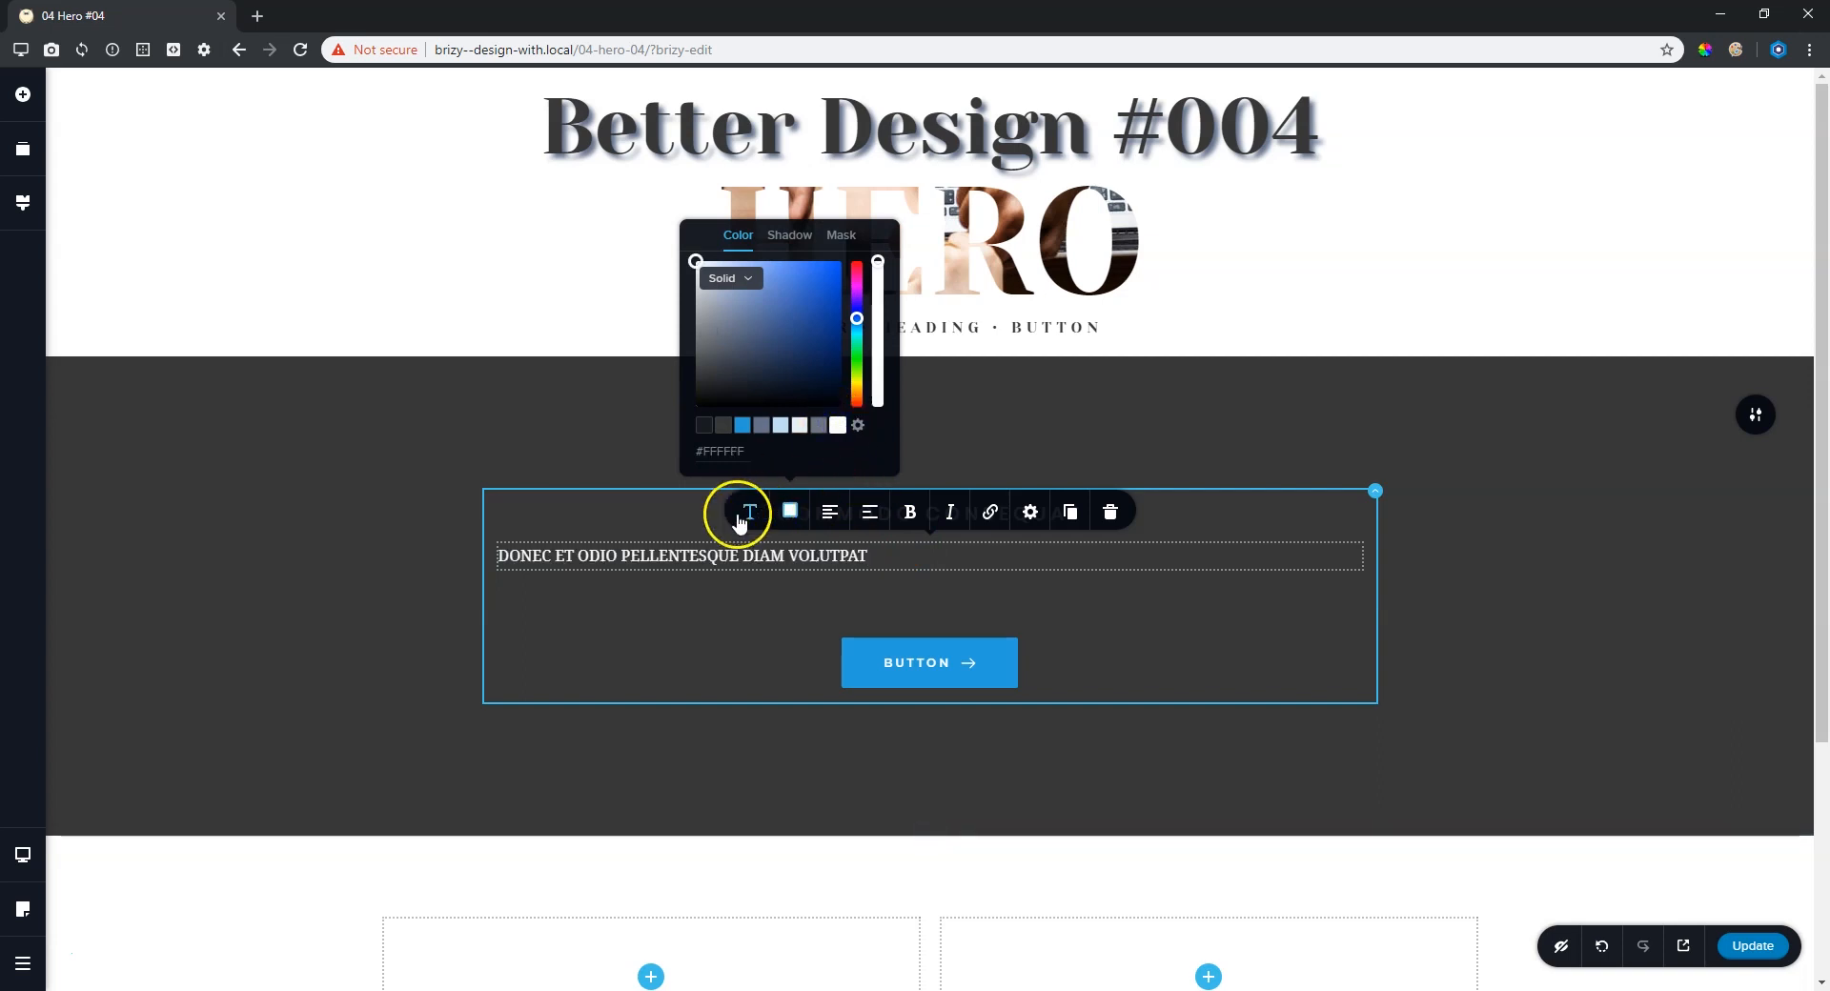
click(646, 300)
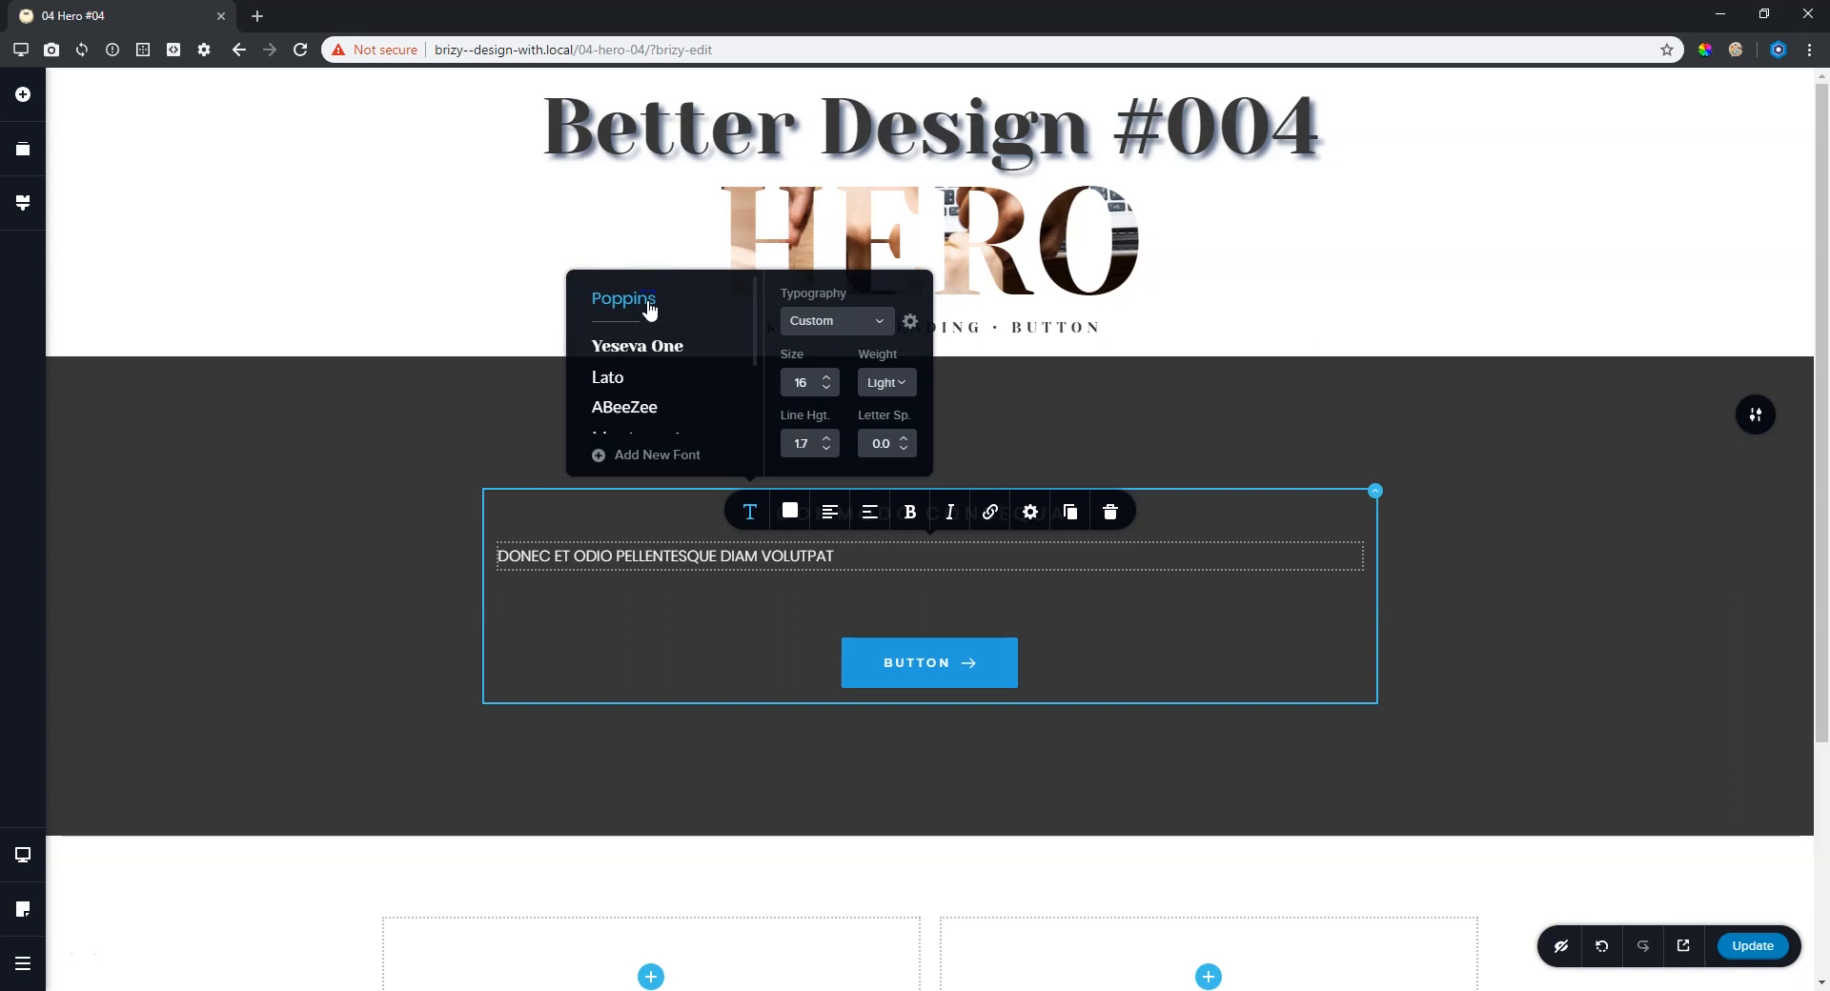
click(827, 376)
click(828, 376)
click(828, 377)
click(827, 377)
click(827, 377)
click(827, 377)
click(827, 376)
click(827, 376)
click(827, 376)
click(827, 376)
click(827, 376)
click(828, 377)
click(827, 377)
click(827, 376)
click(886, 383)
scroll(896, 468, down, 2)
click(896, 471)
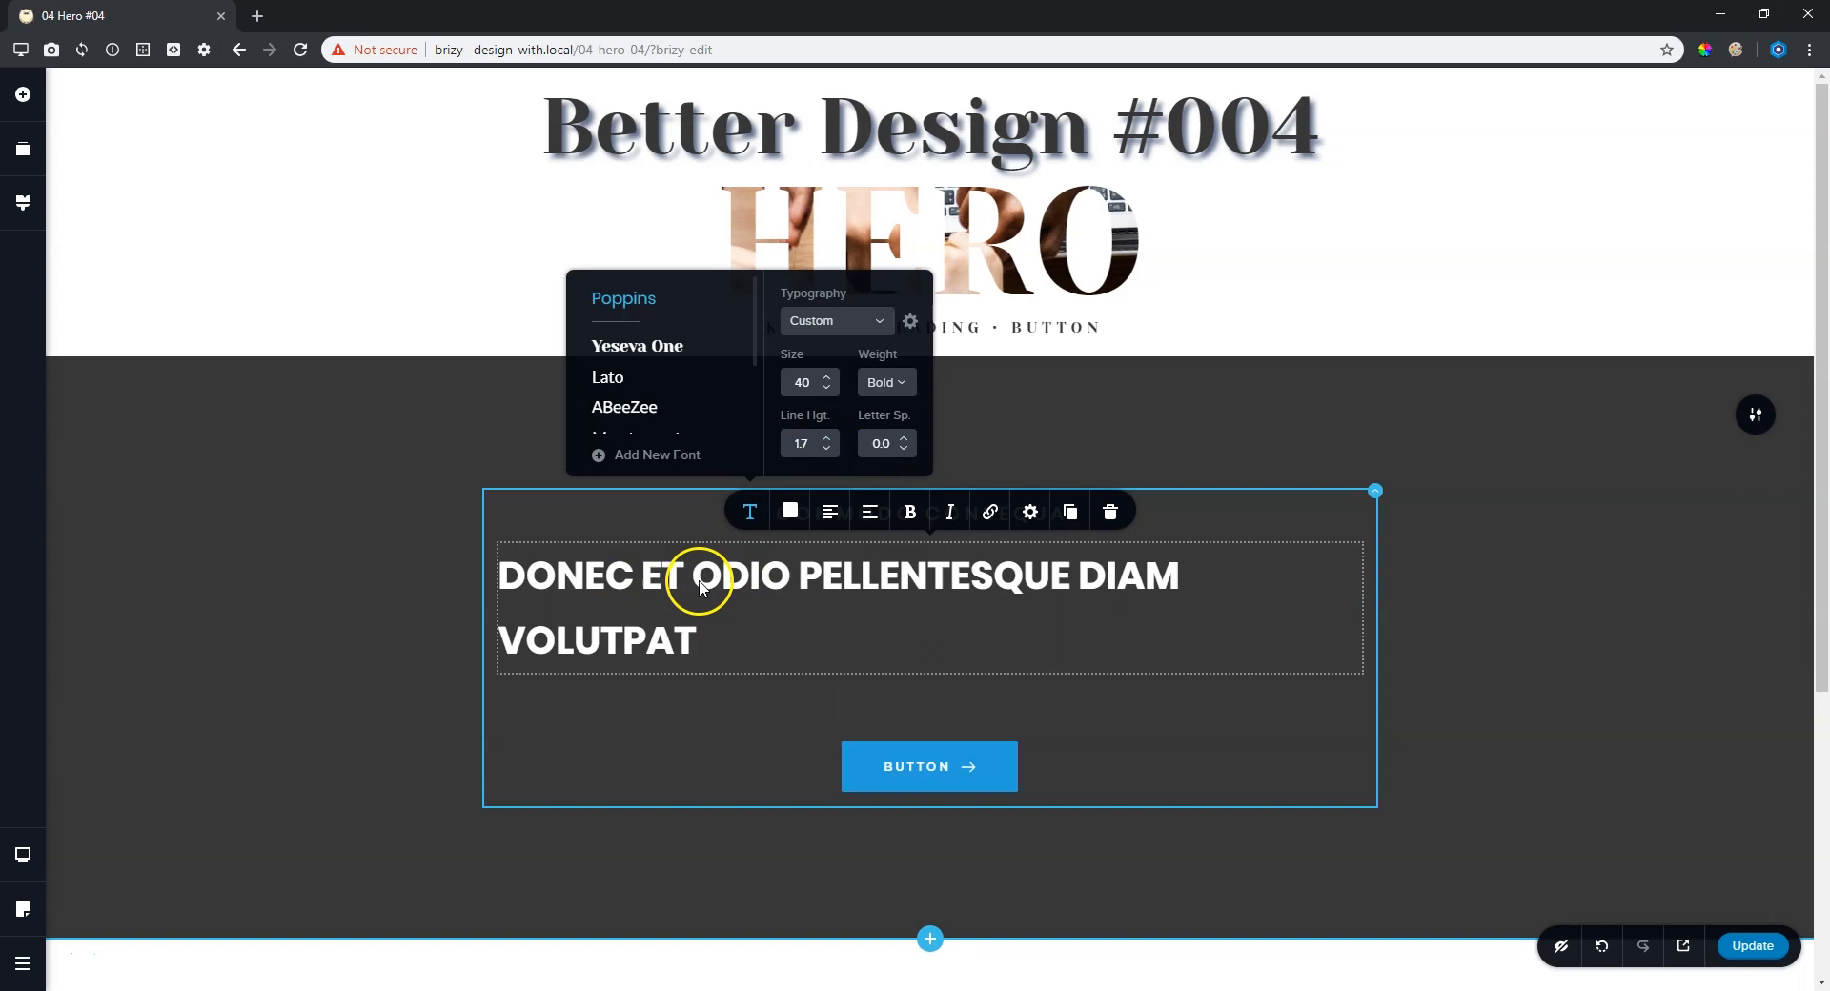
Try a line height of 1.0 on the two-line heading.
click(827, 451)
click(826, 452)
click(827, 451)
click(826, 452)
click(827, 452)
click(826, 452)
click(826, 452)
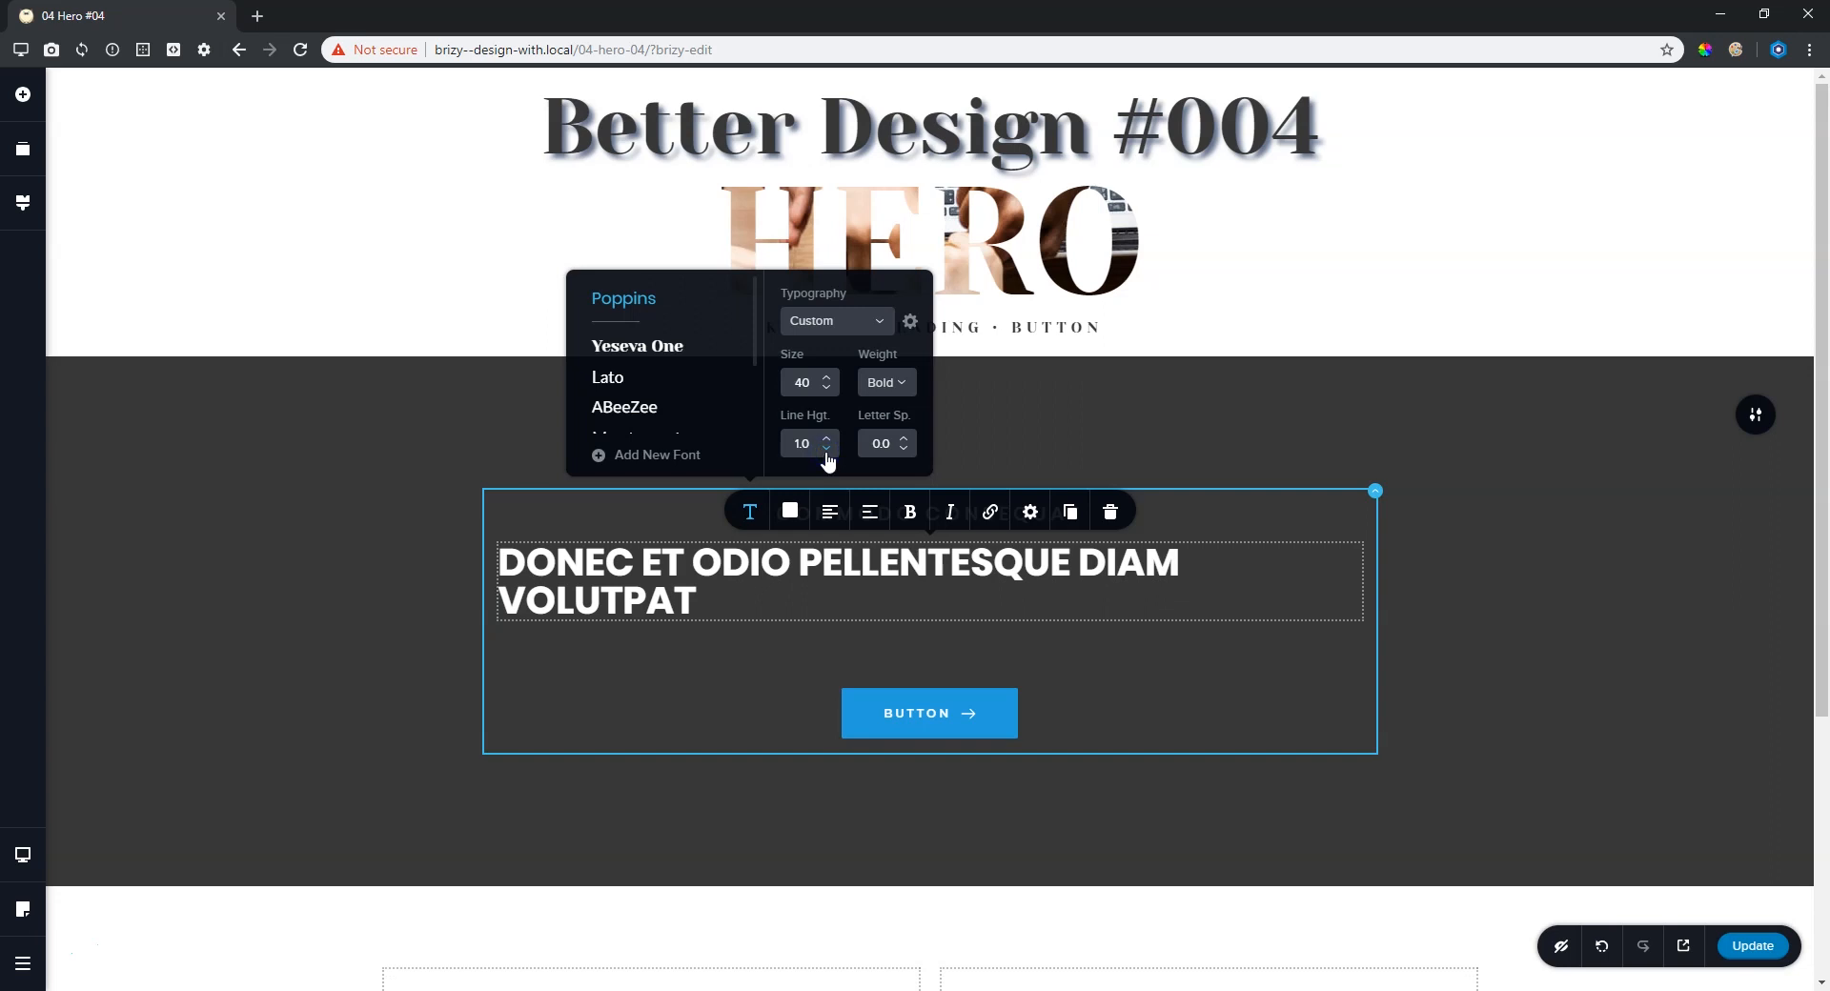
Raise the heading's line height back to 1.7.
click(827, 437)
click(826, 436)
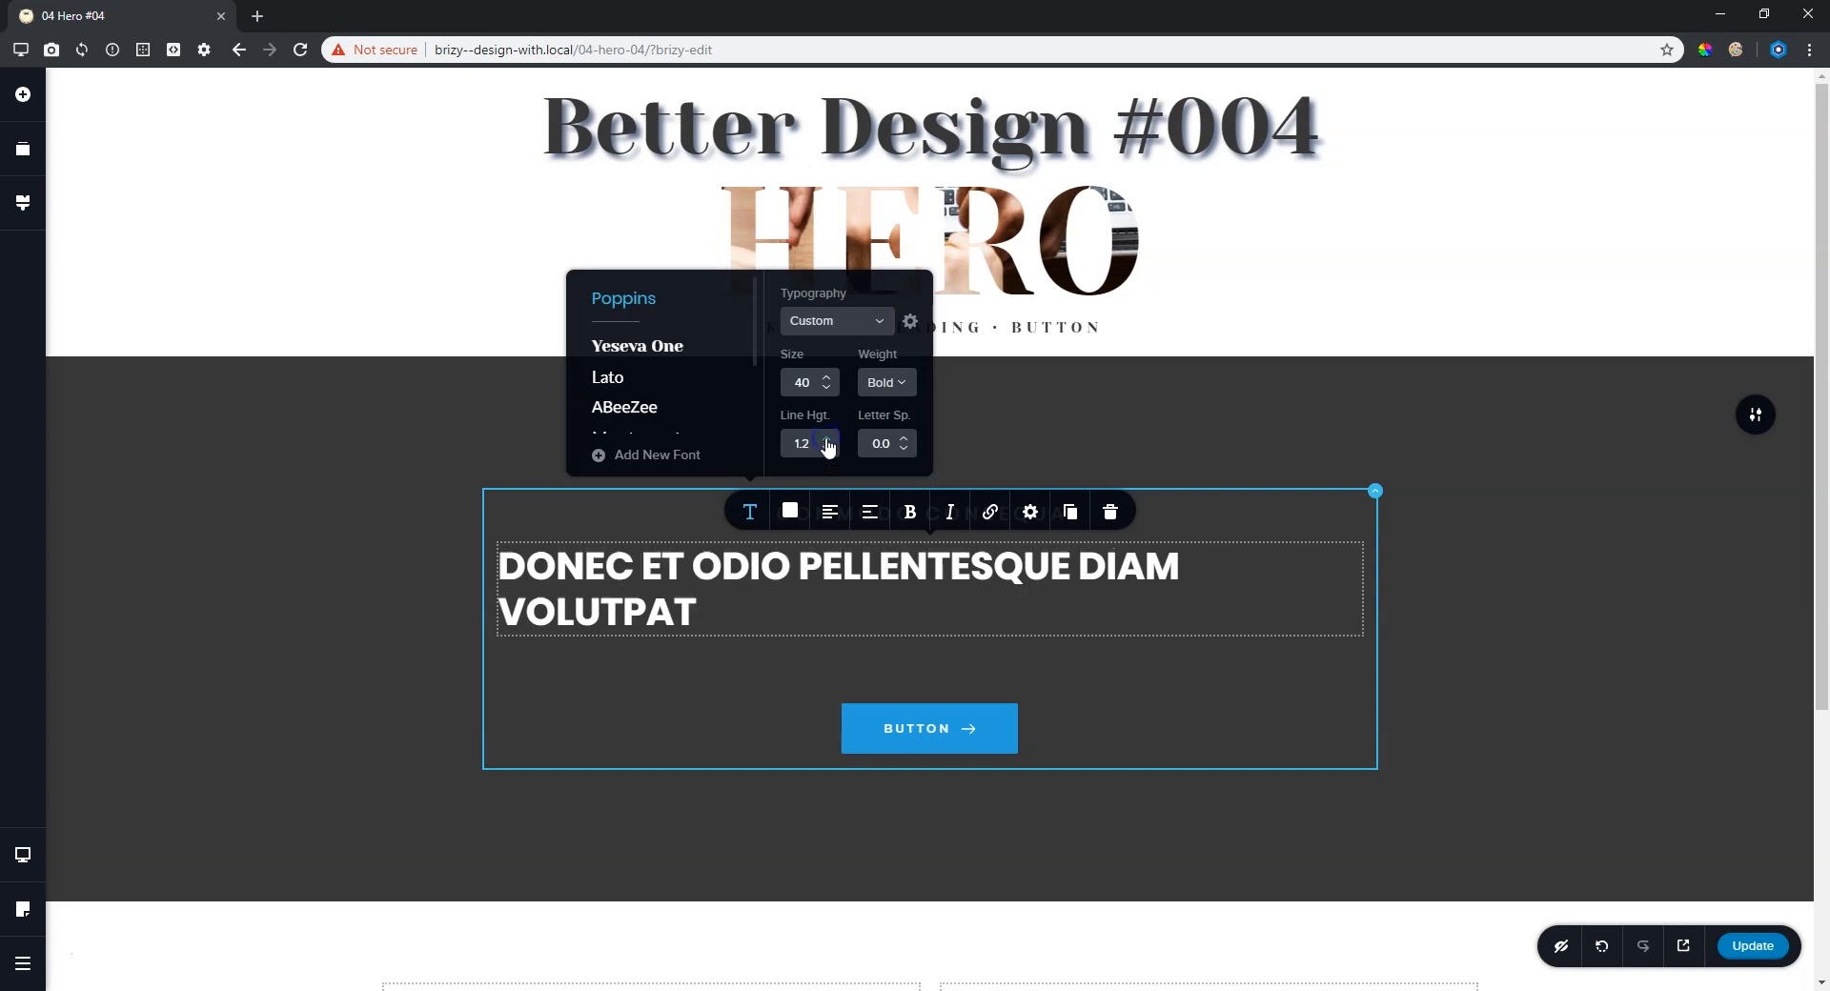
click(827, 438)
click(826, 438)
click(827, 437)
click(826, 437)
click(827, 437)
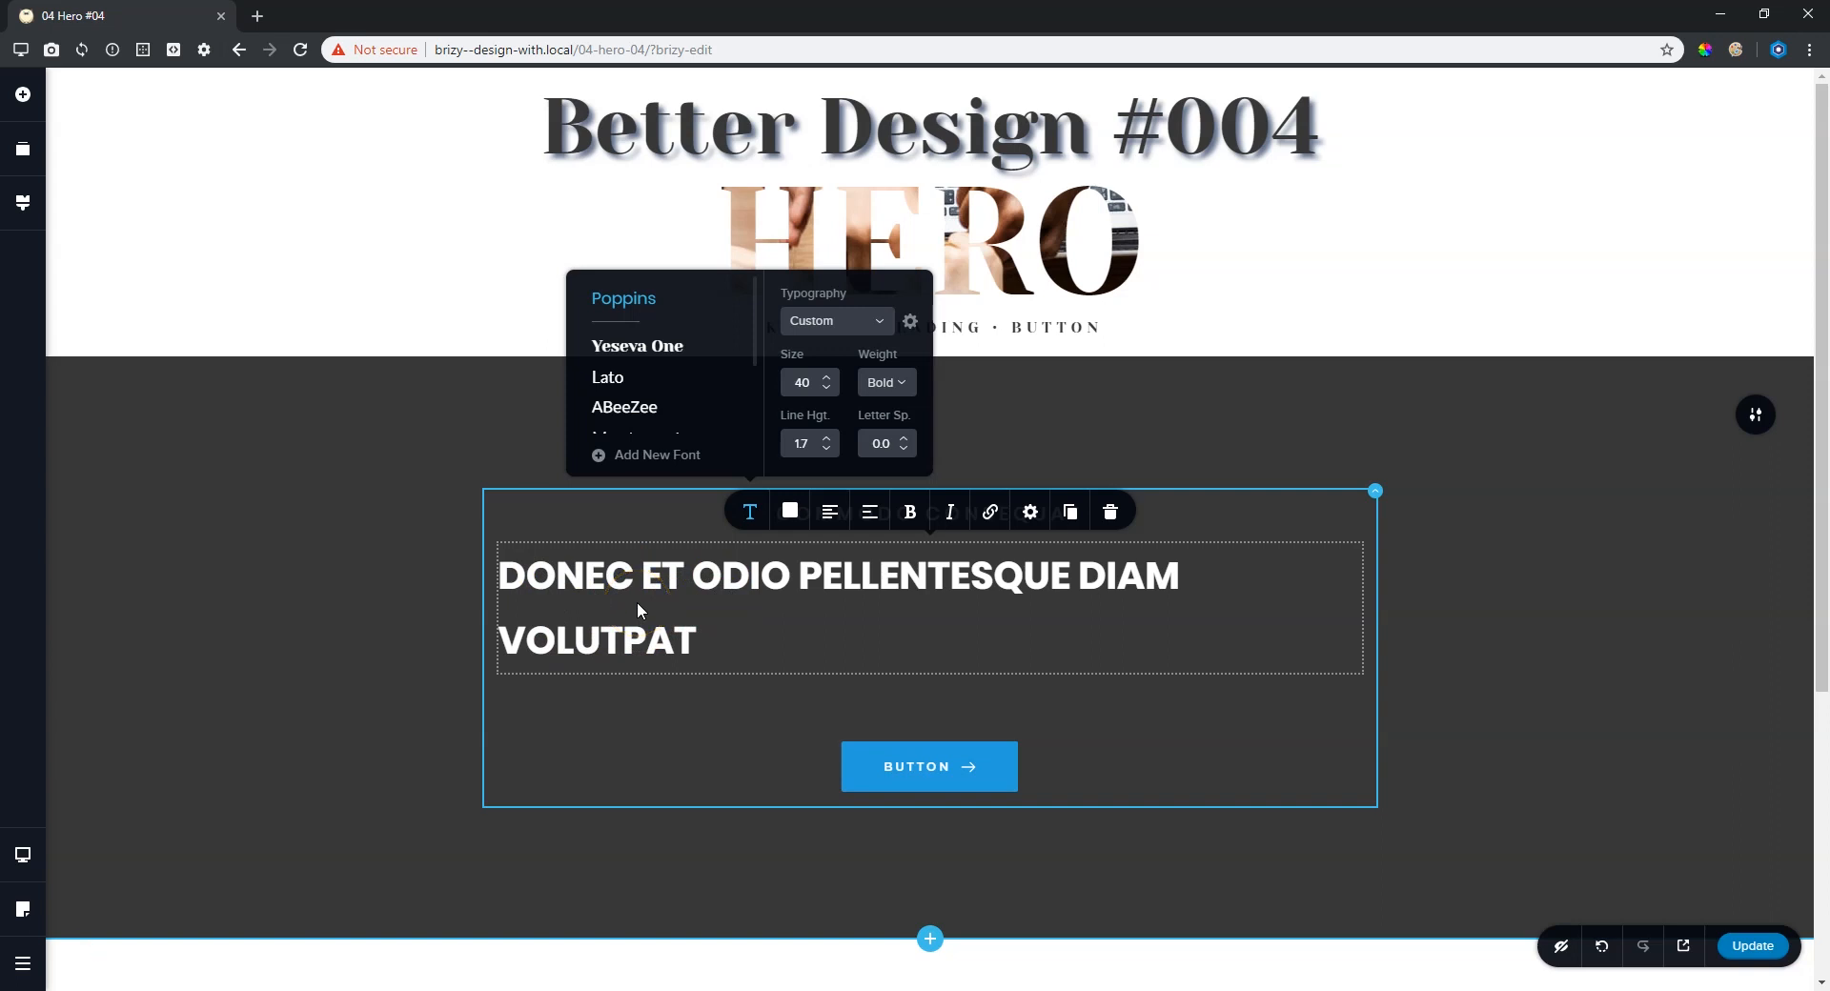
Set the heading's line height to 1.3 and centre the heading text.
click(826, 449)
click(825, 449)
click(825, 449)
click(826, 449)
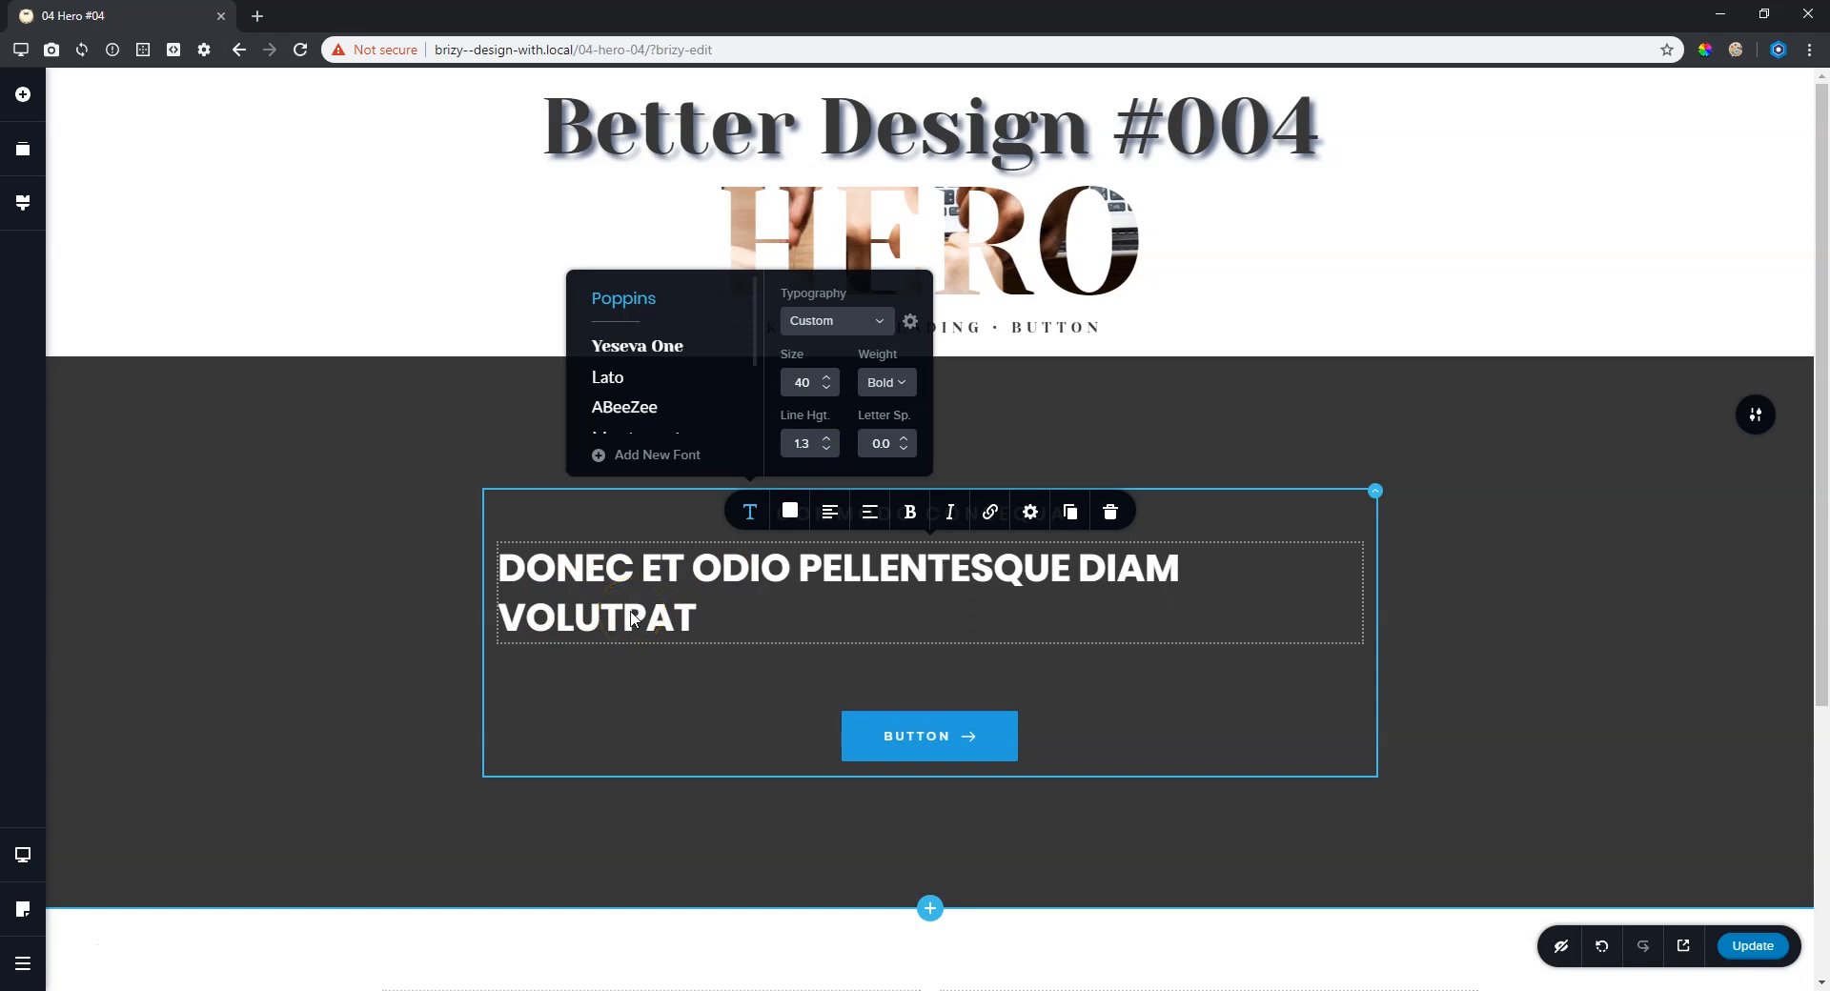
click(883, 441)
key(BackSpace)
text(9)
click(818, 528)
click(829, 515)
Set the height of the spacer between the heading and the button to 20 px.
click(890, 674)
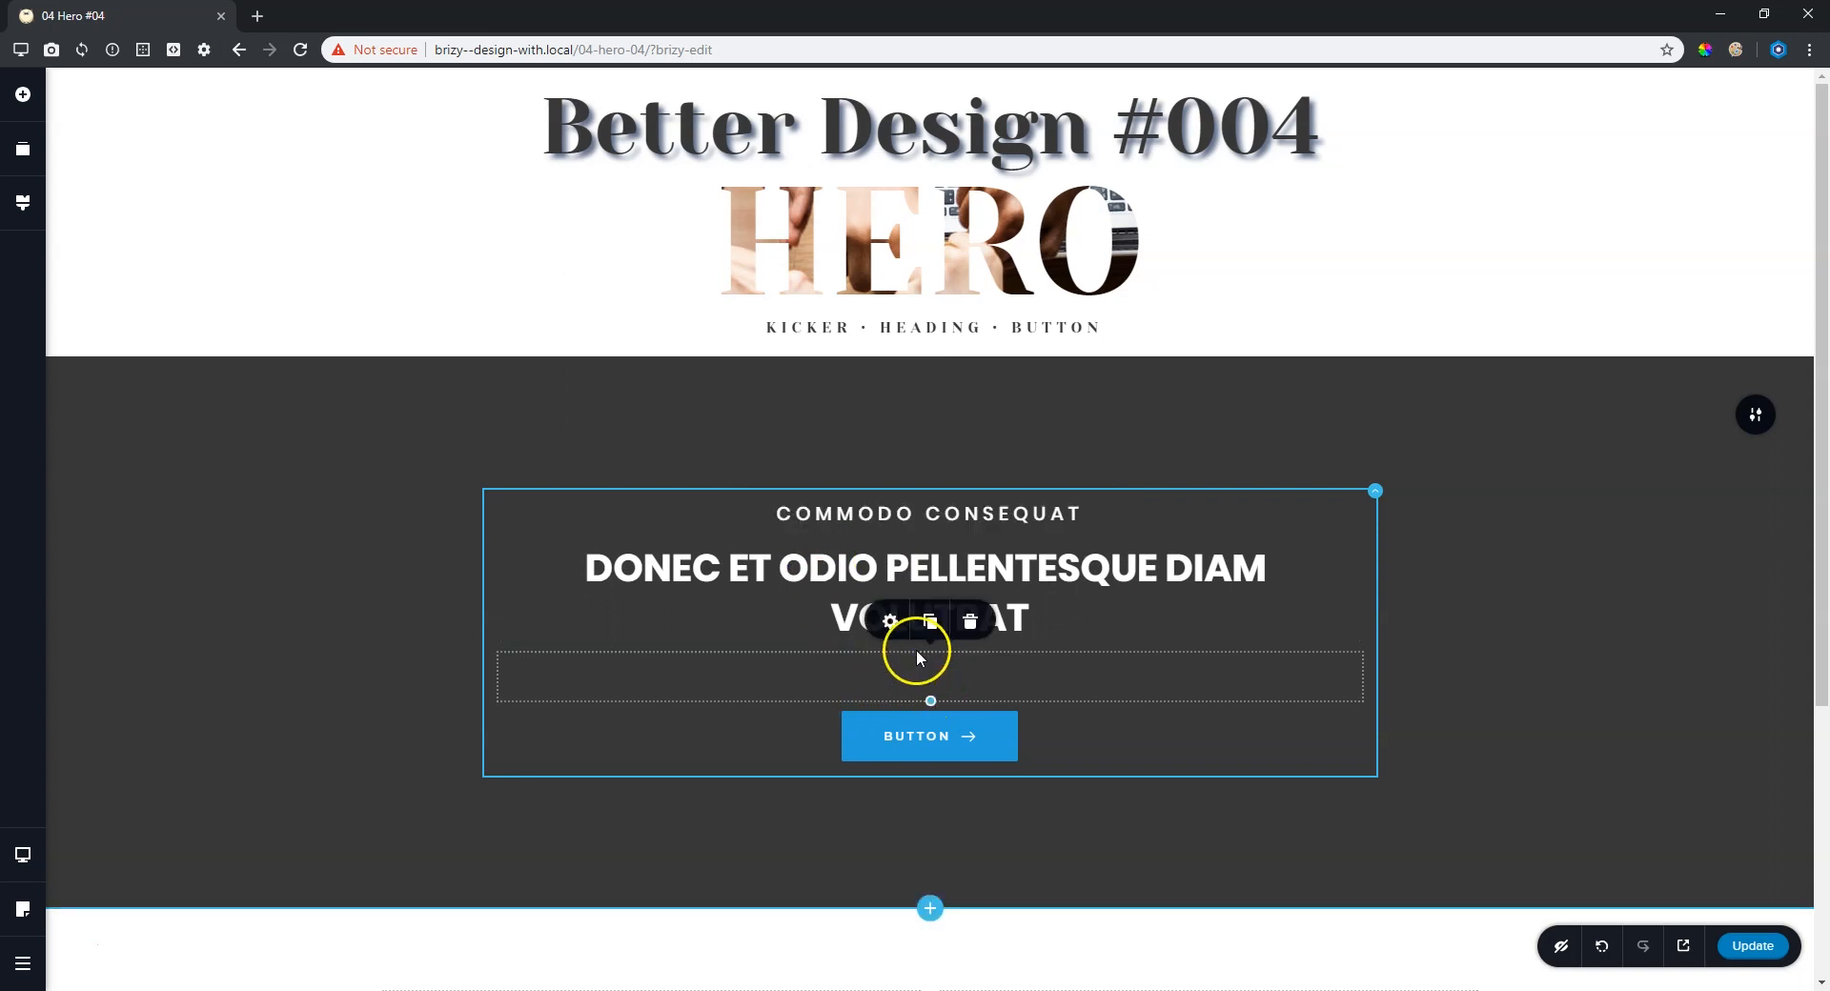
click(890, 622)
double_click(963, 560)
click(963, 559)
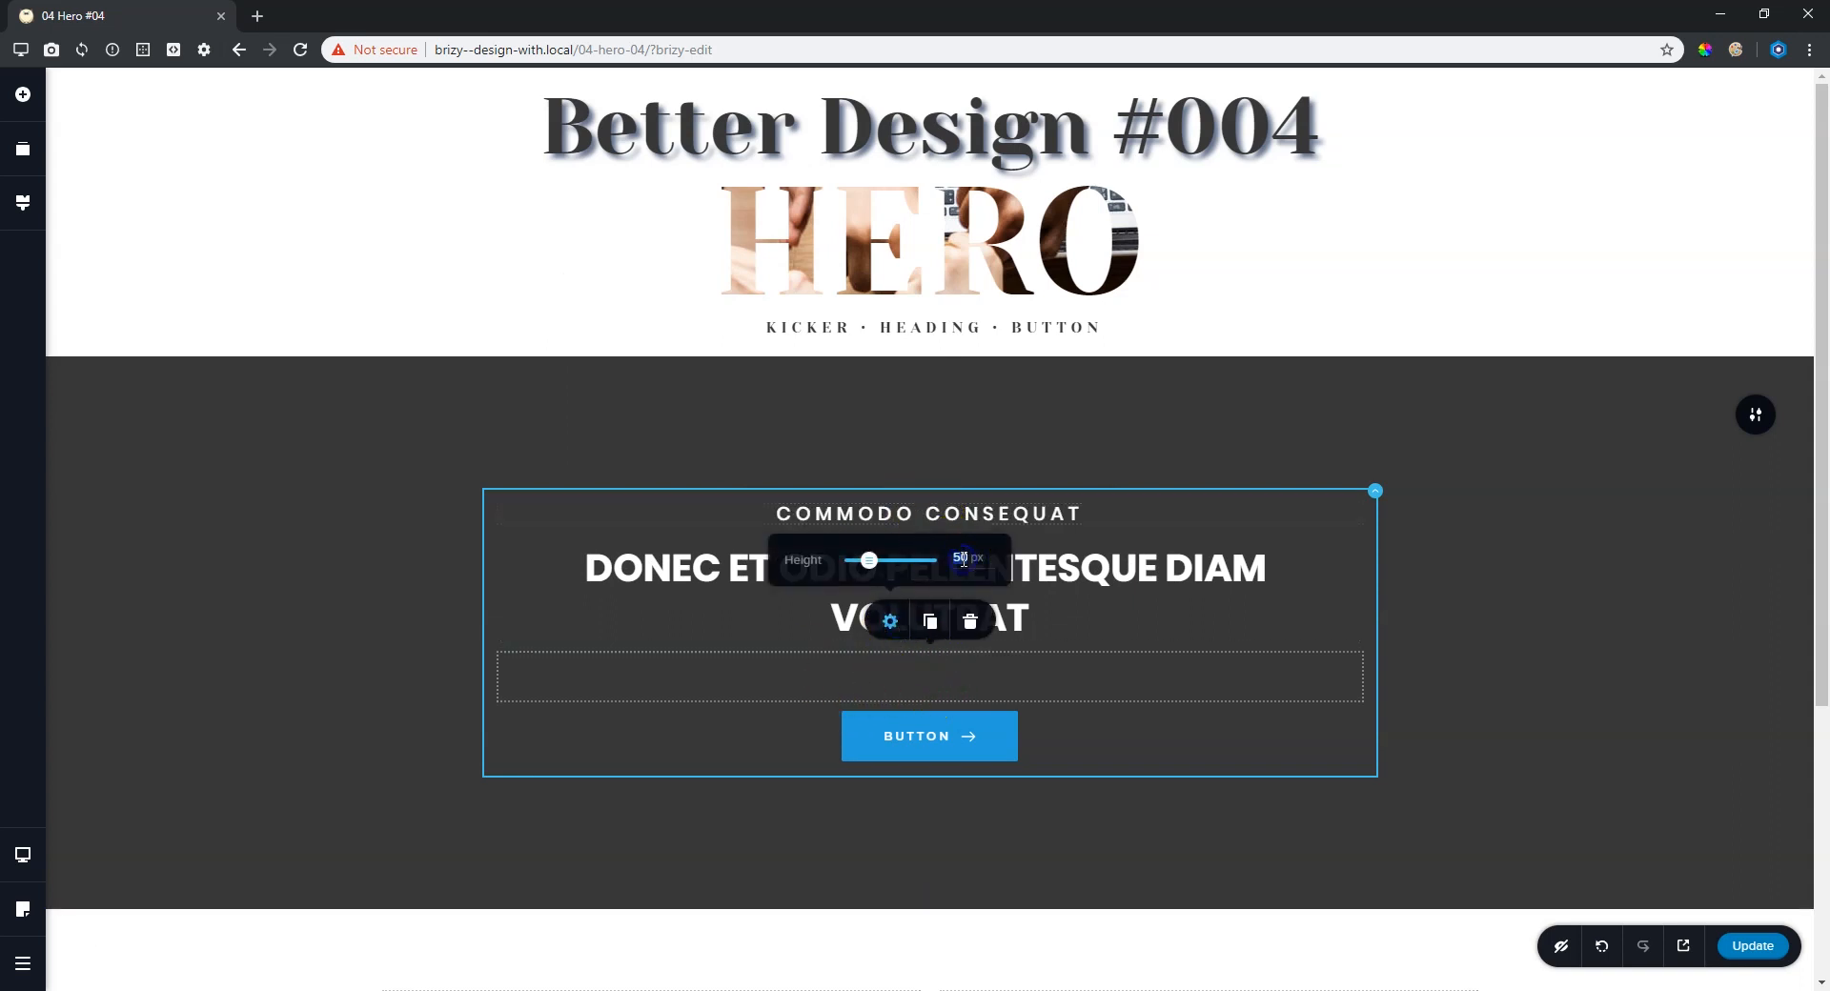
text(20)
Style the button with the small size, an outline fill and rounded corners.
click(942, 713)
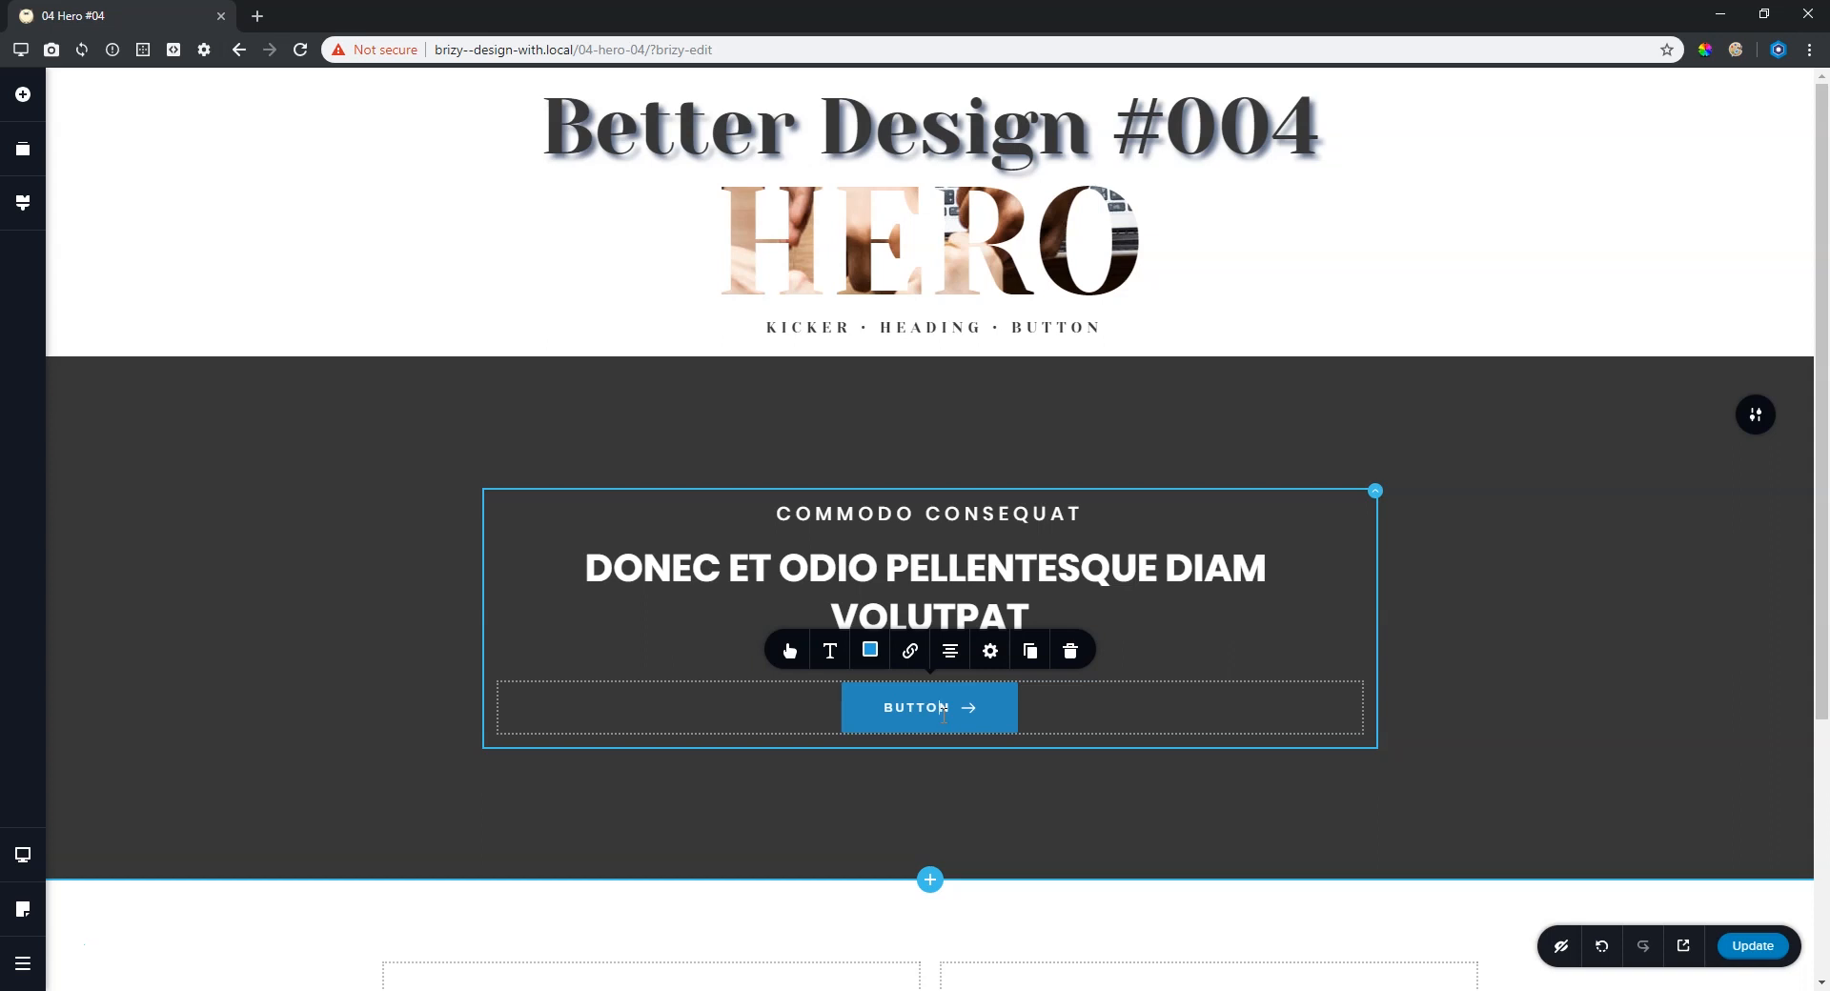
click(870, 688)
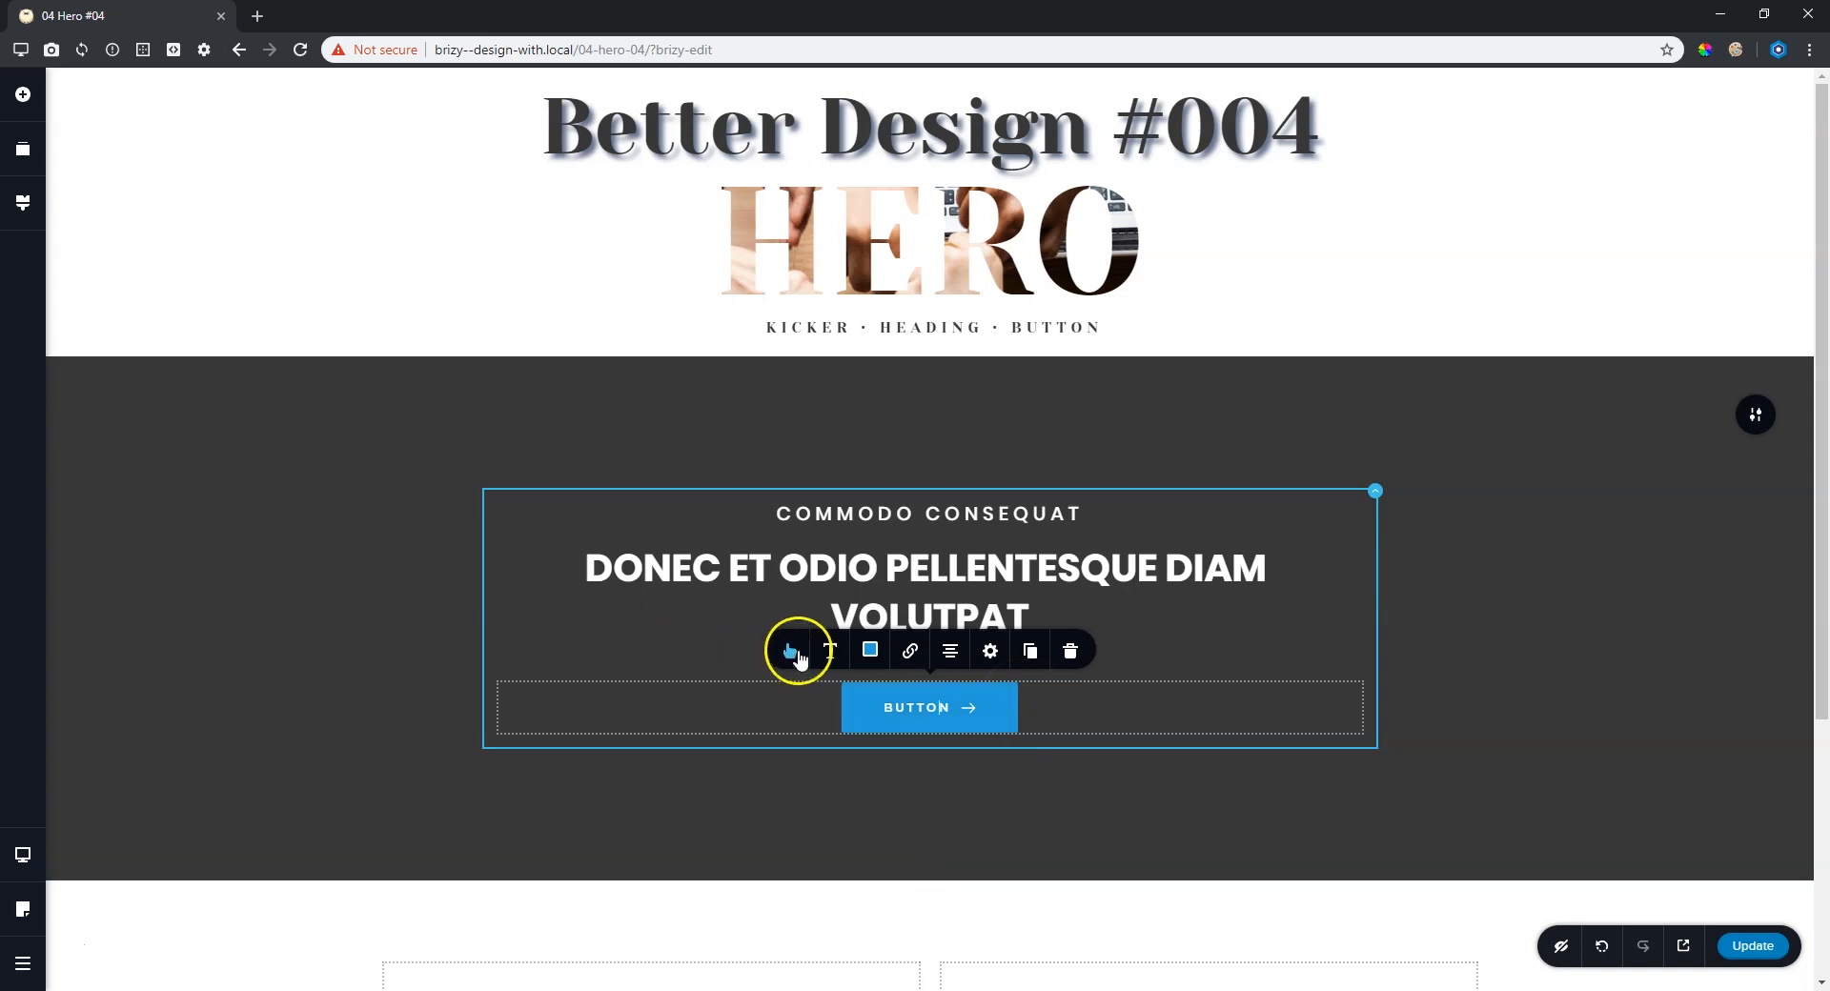
click(792, 653)
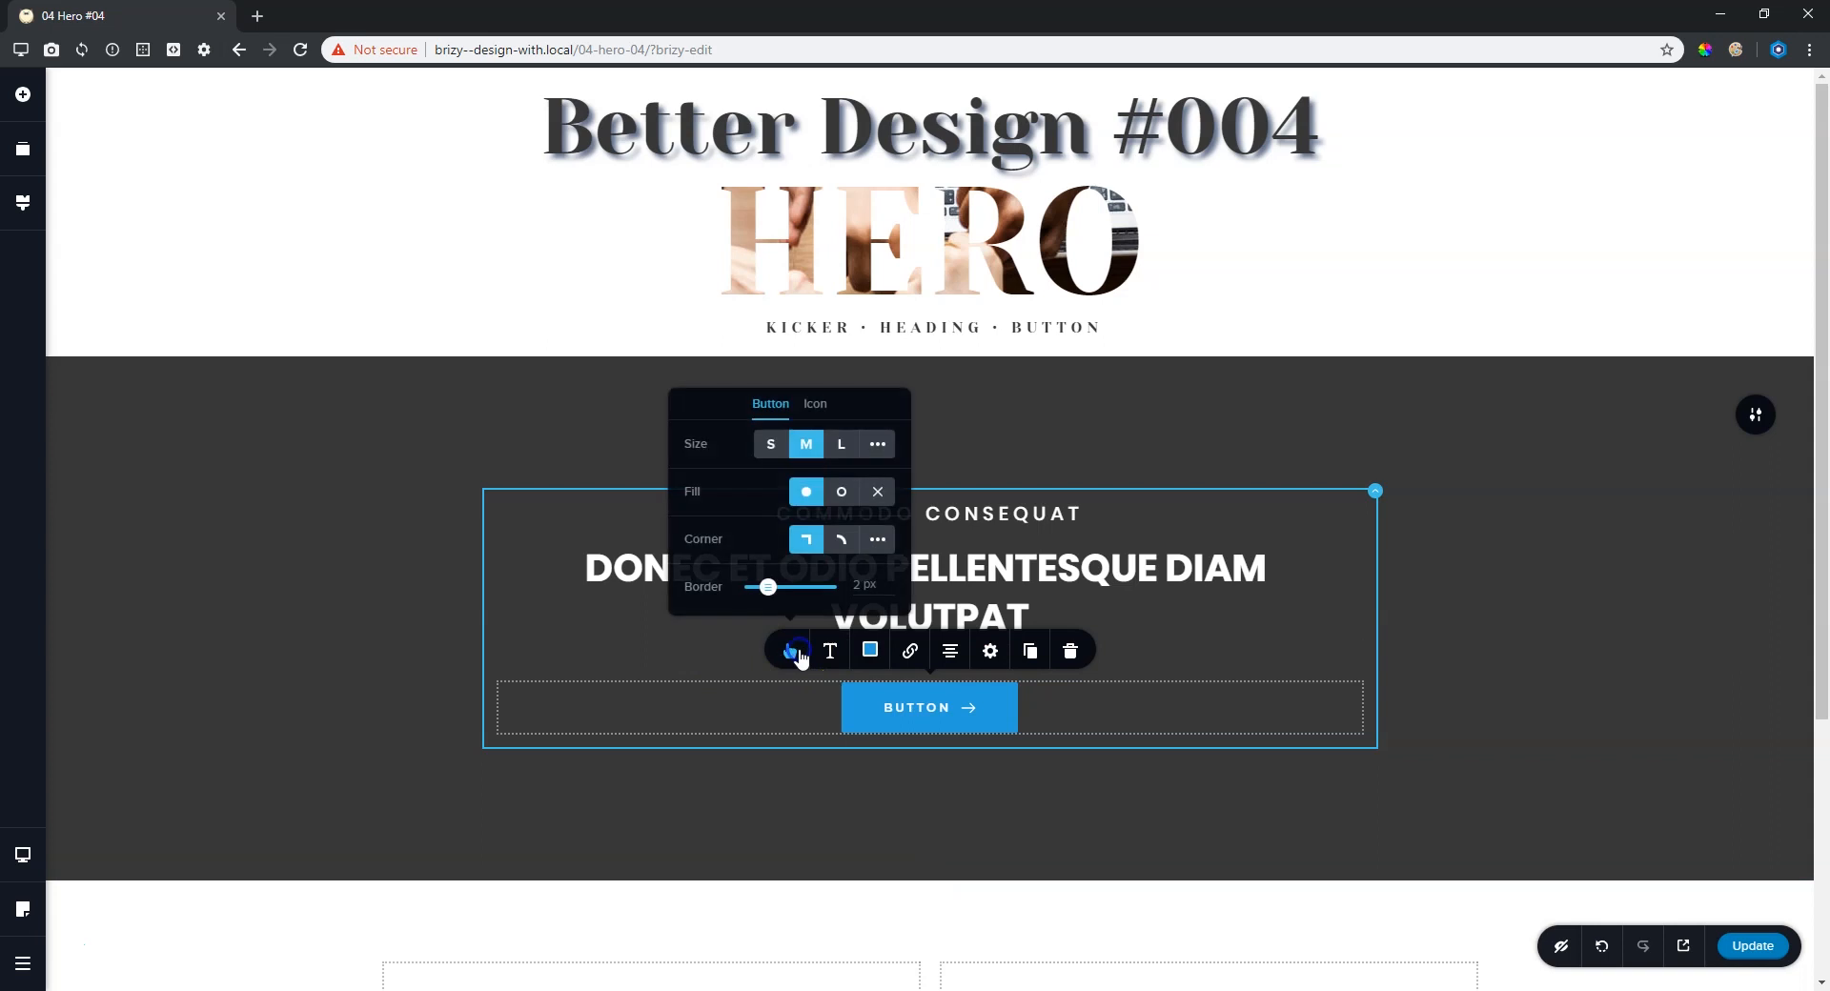
click(769, 459)
click(844, 505)
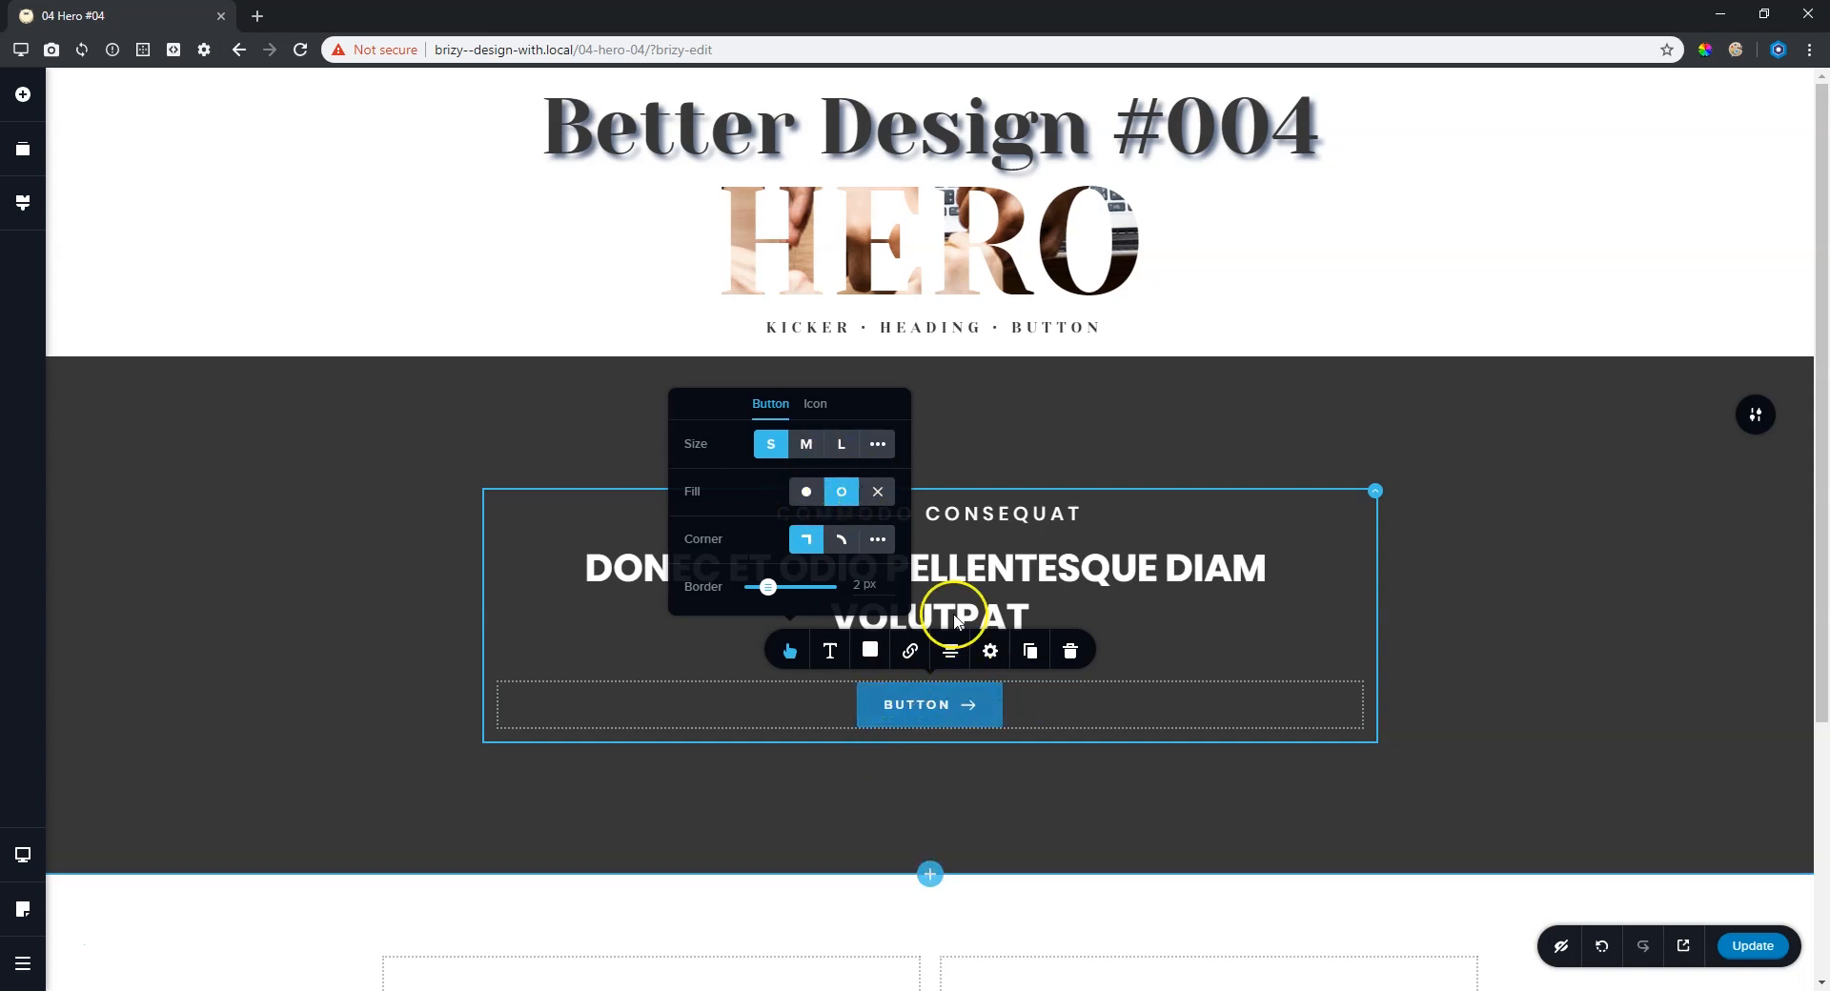
click(843, 542)
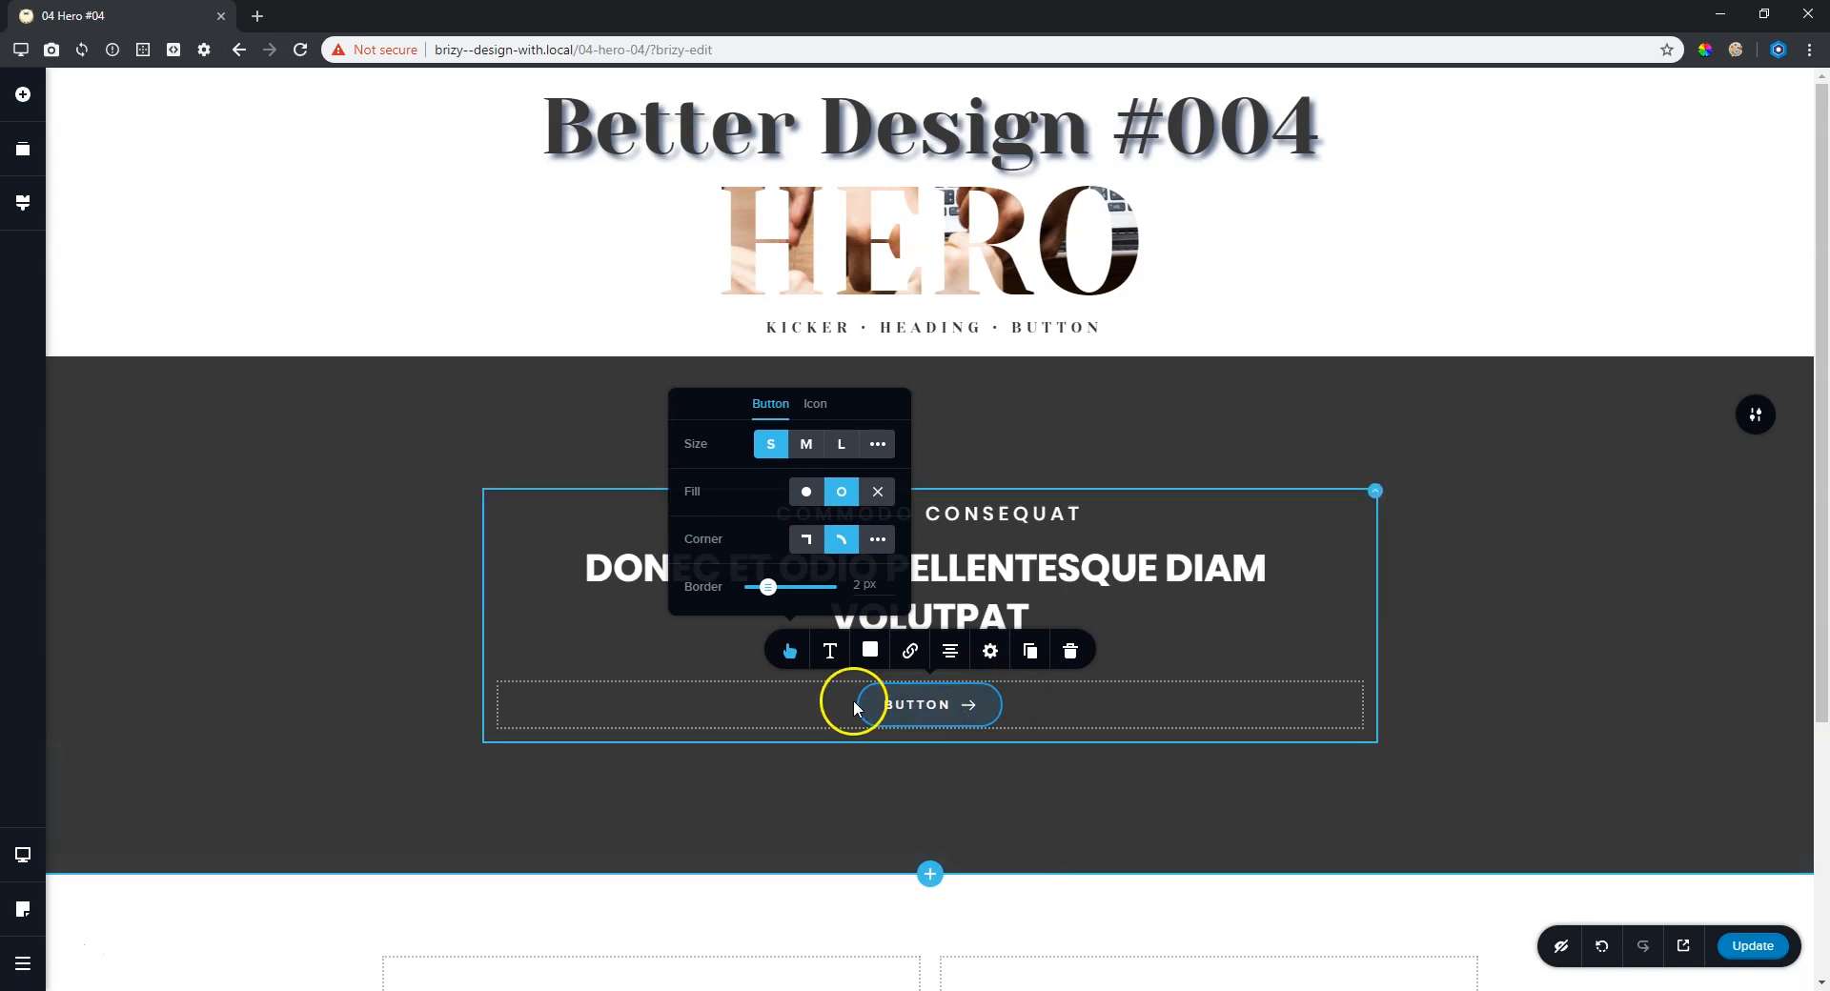
Remove the button's arrow icon and change its label to "LATEST NEWS".
click(815, 403)
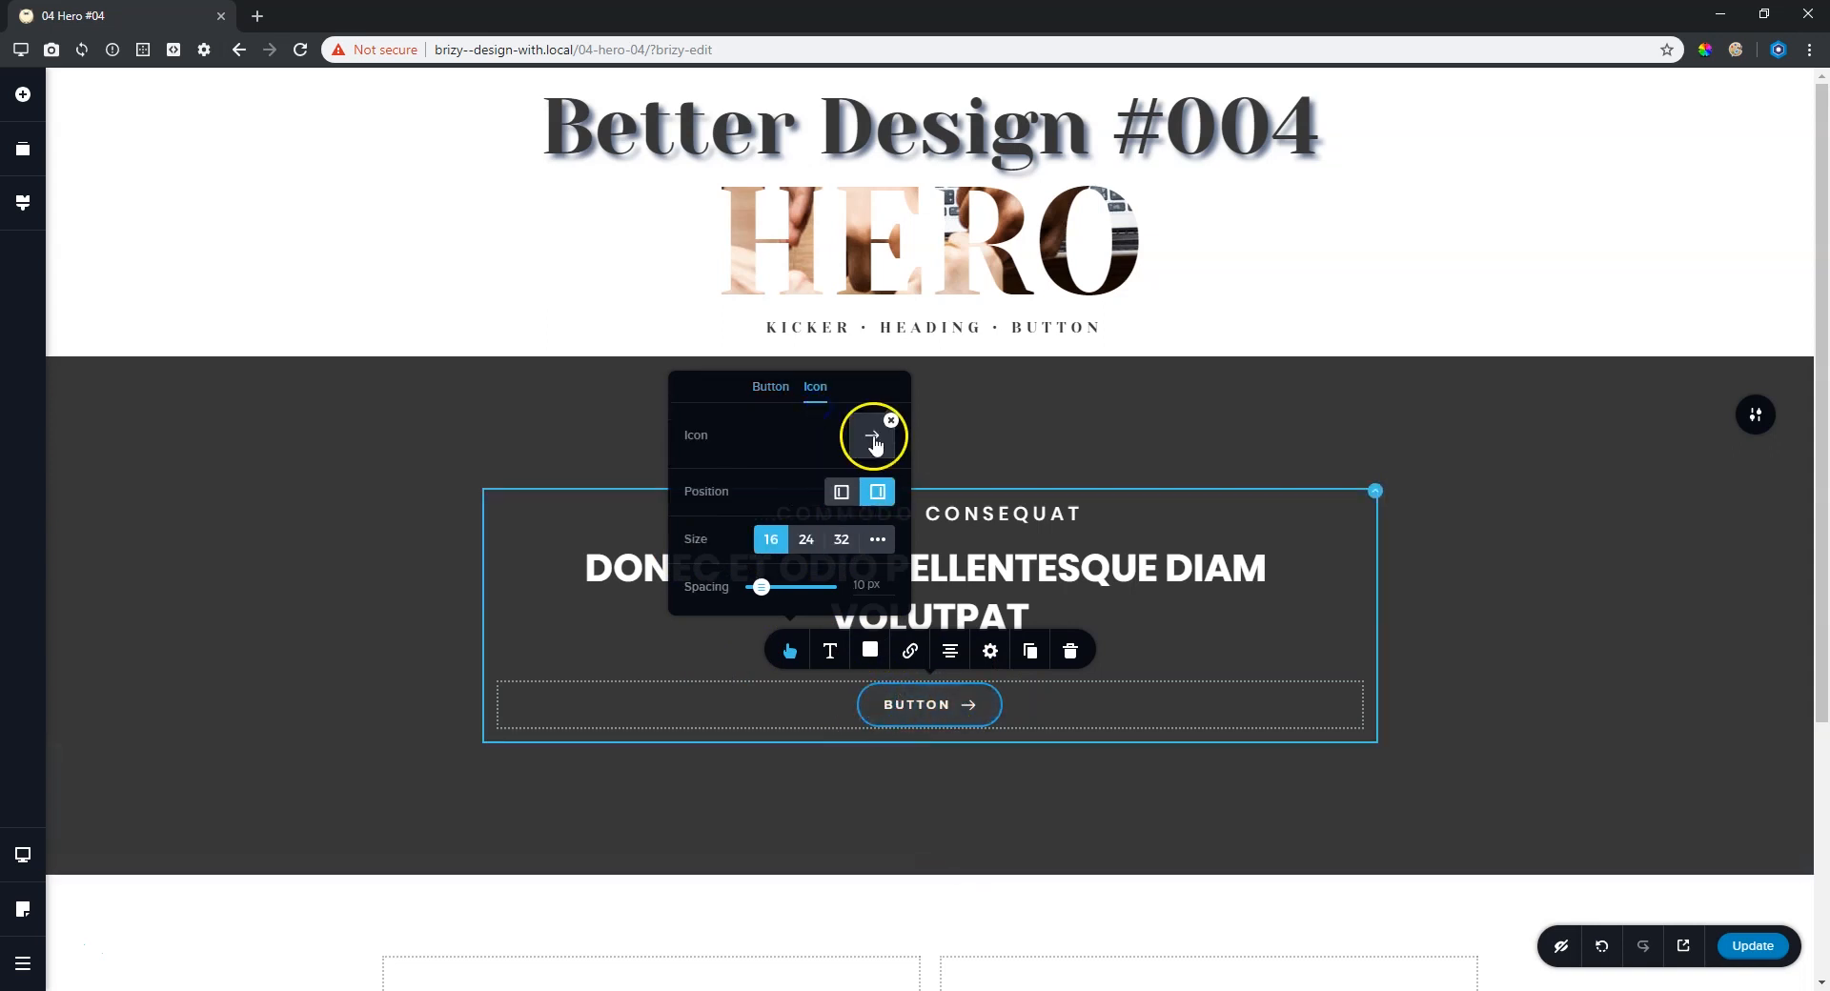
click(891, 423)
double_click(938, 704)
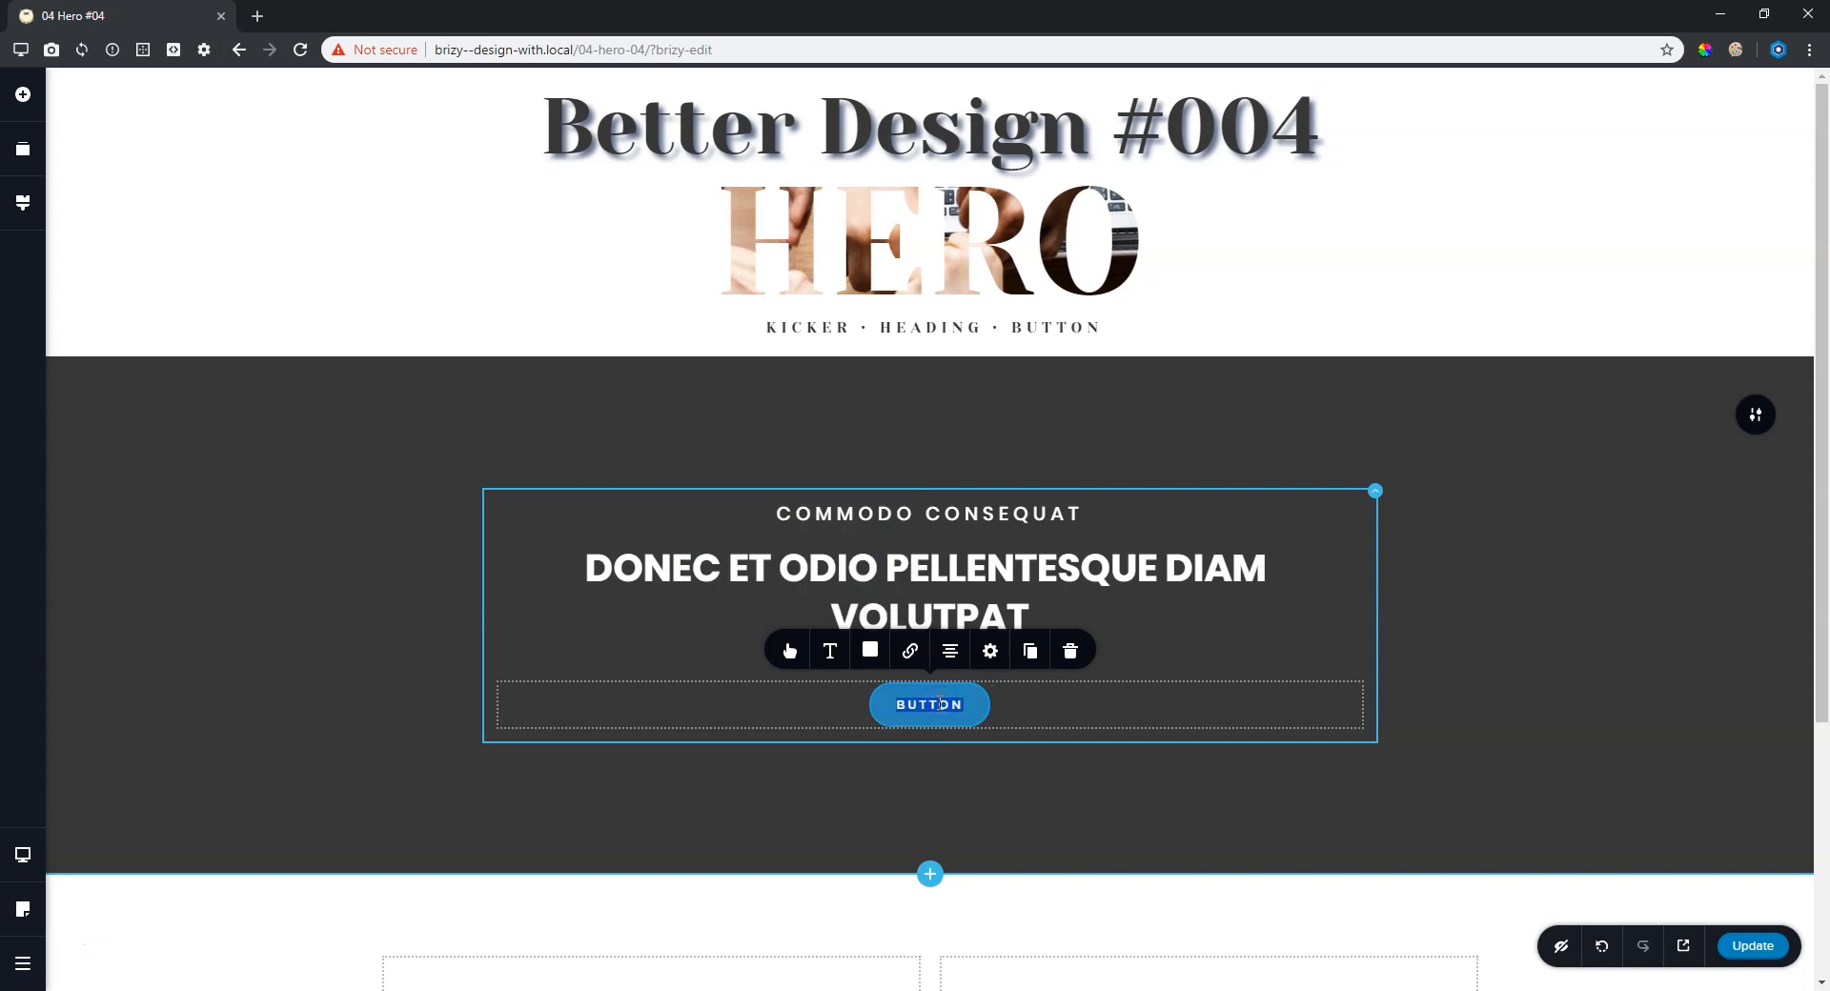
text(LATEST NEWS)
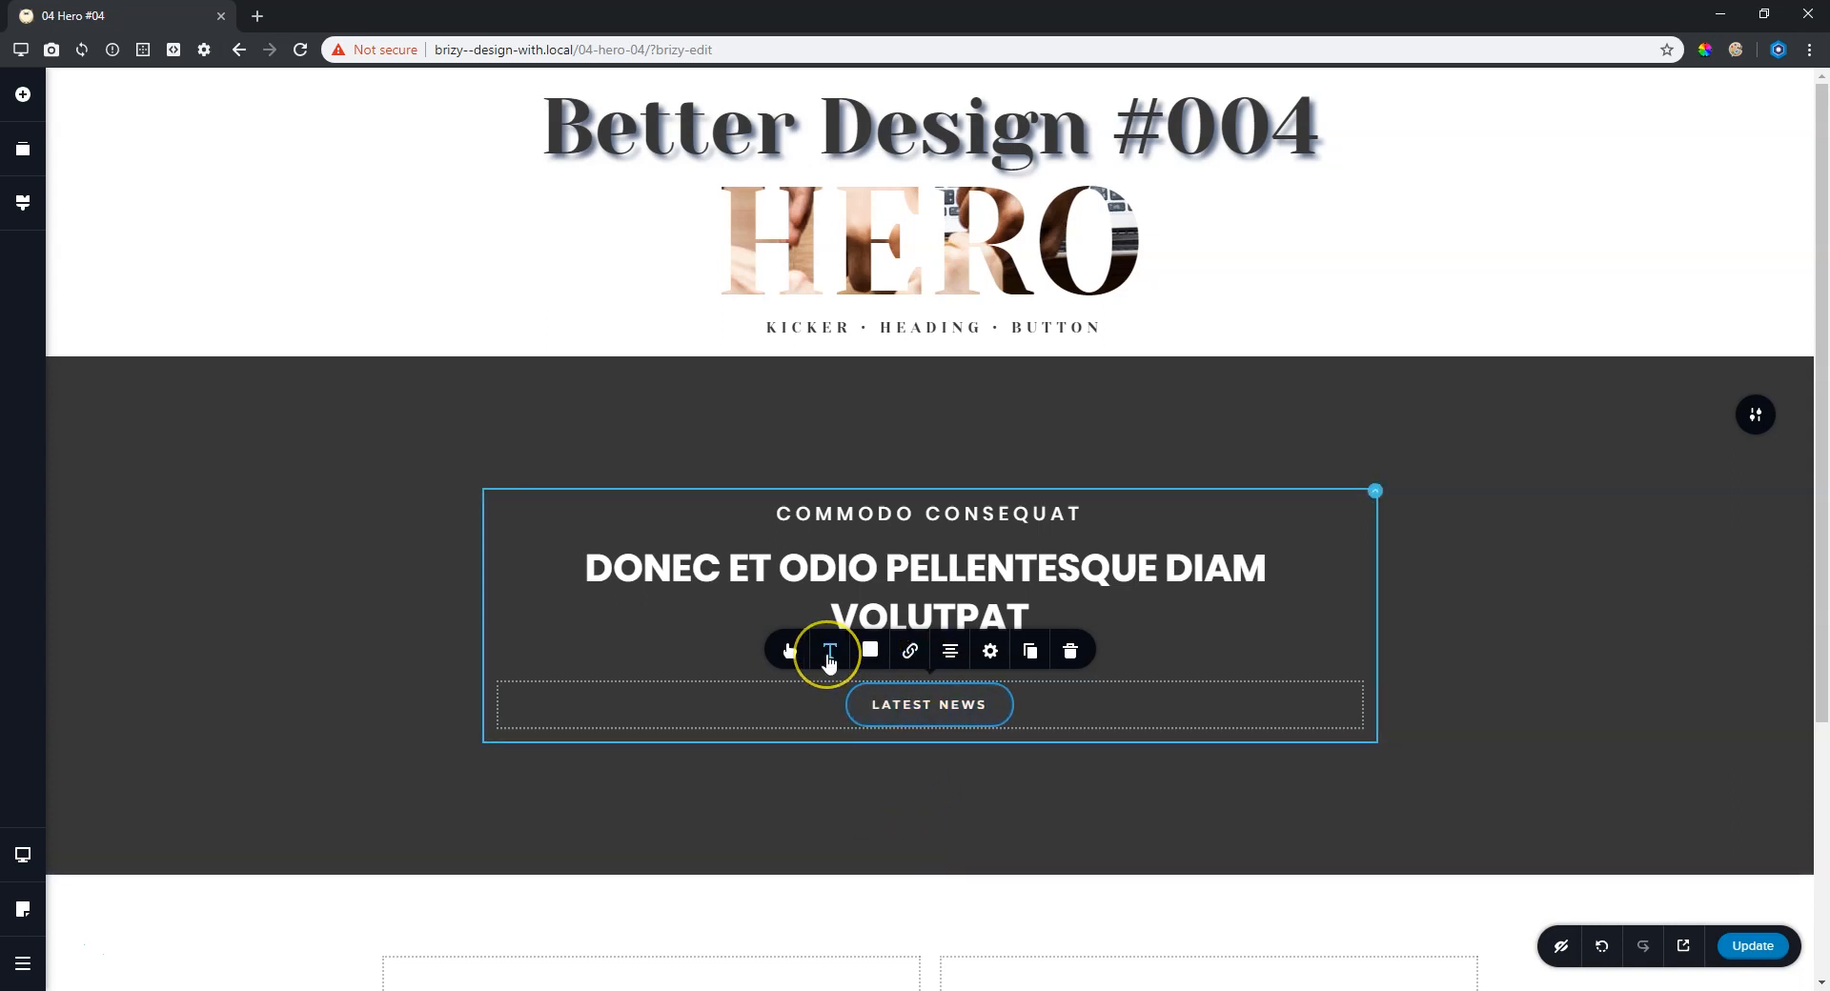
Set the button label's font to Poppins and its size to 14.
click(829, 656)
click(703, 446)
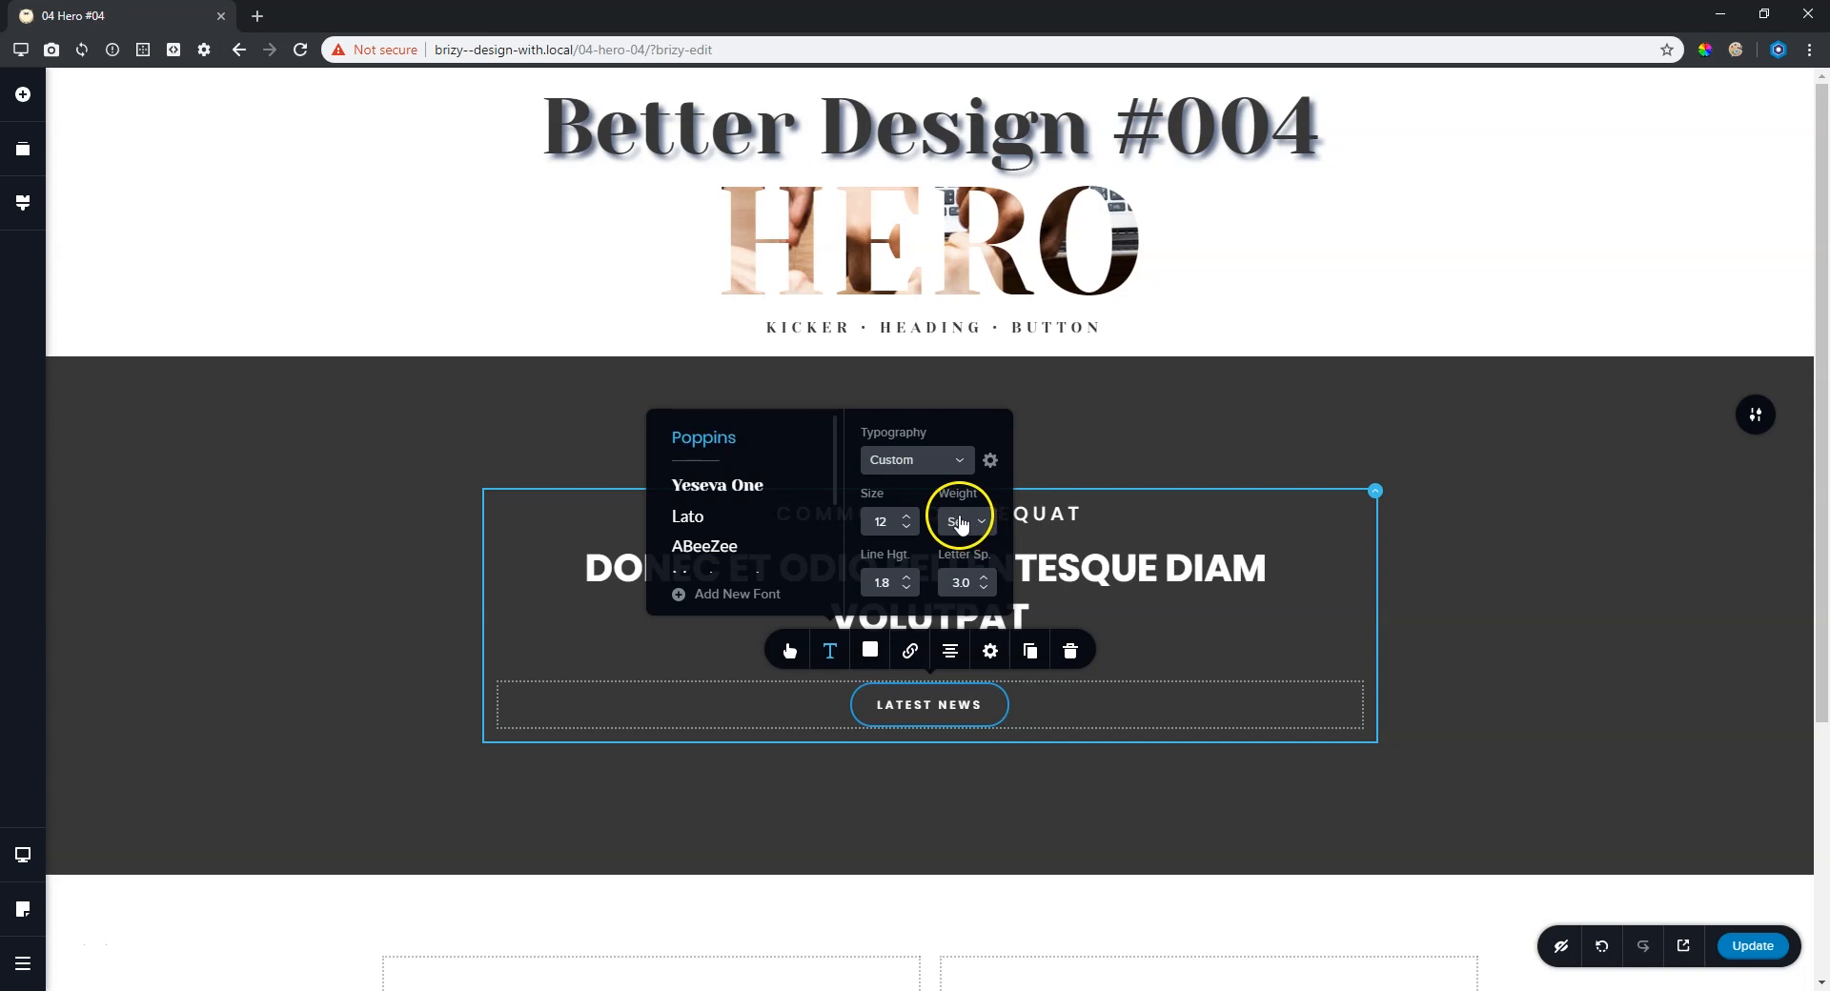
click(907, 516)
click(907, 515)
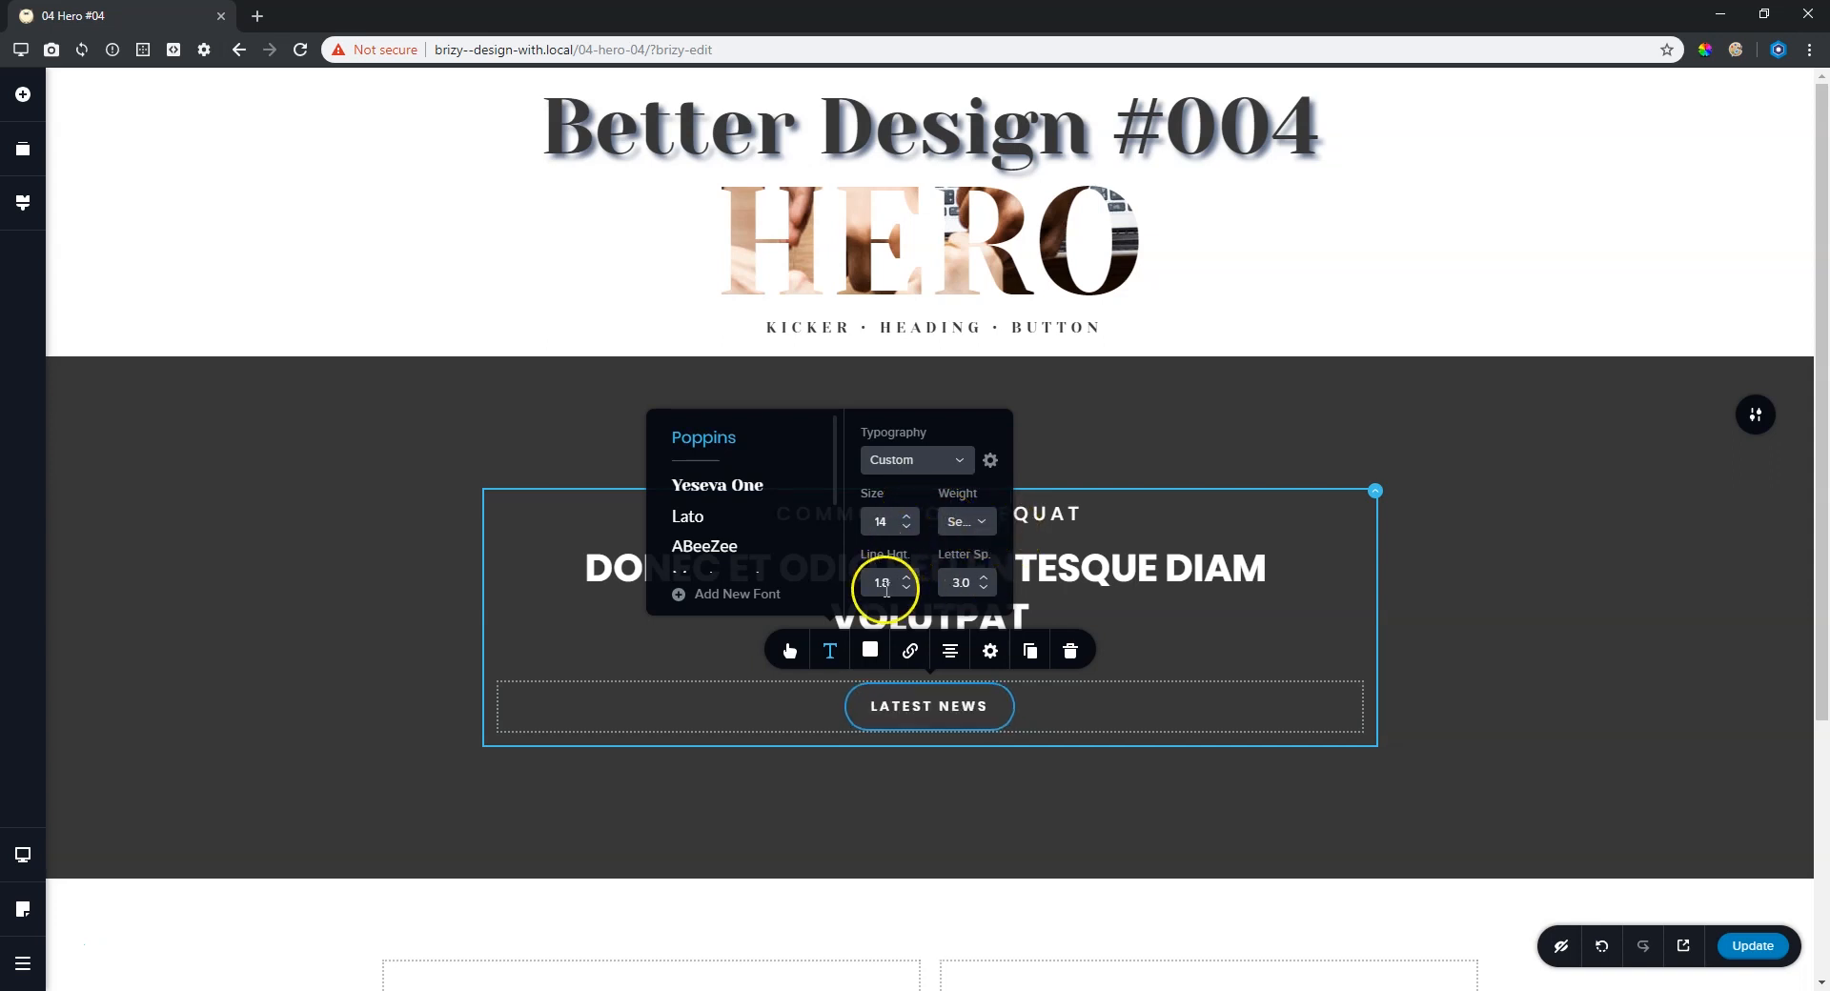
Set the "LATEST NEWS" button's border colour to white (#FFFFFF) in its normal state.
click(939, 710)
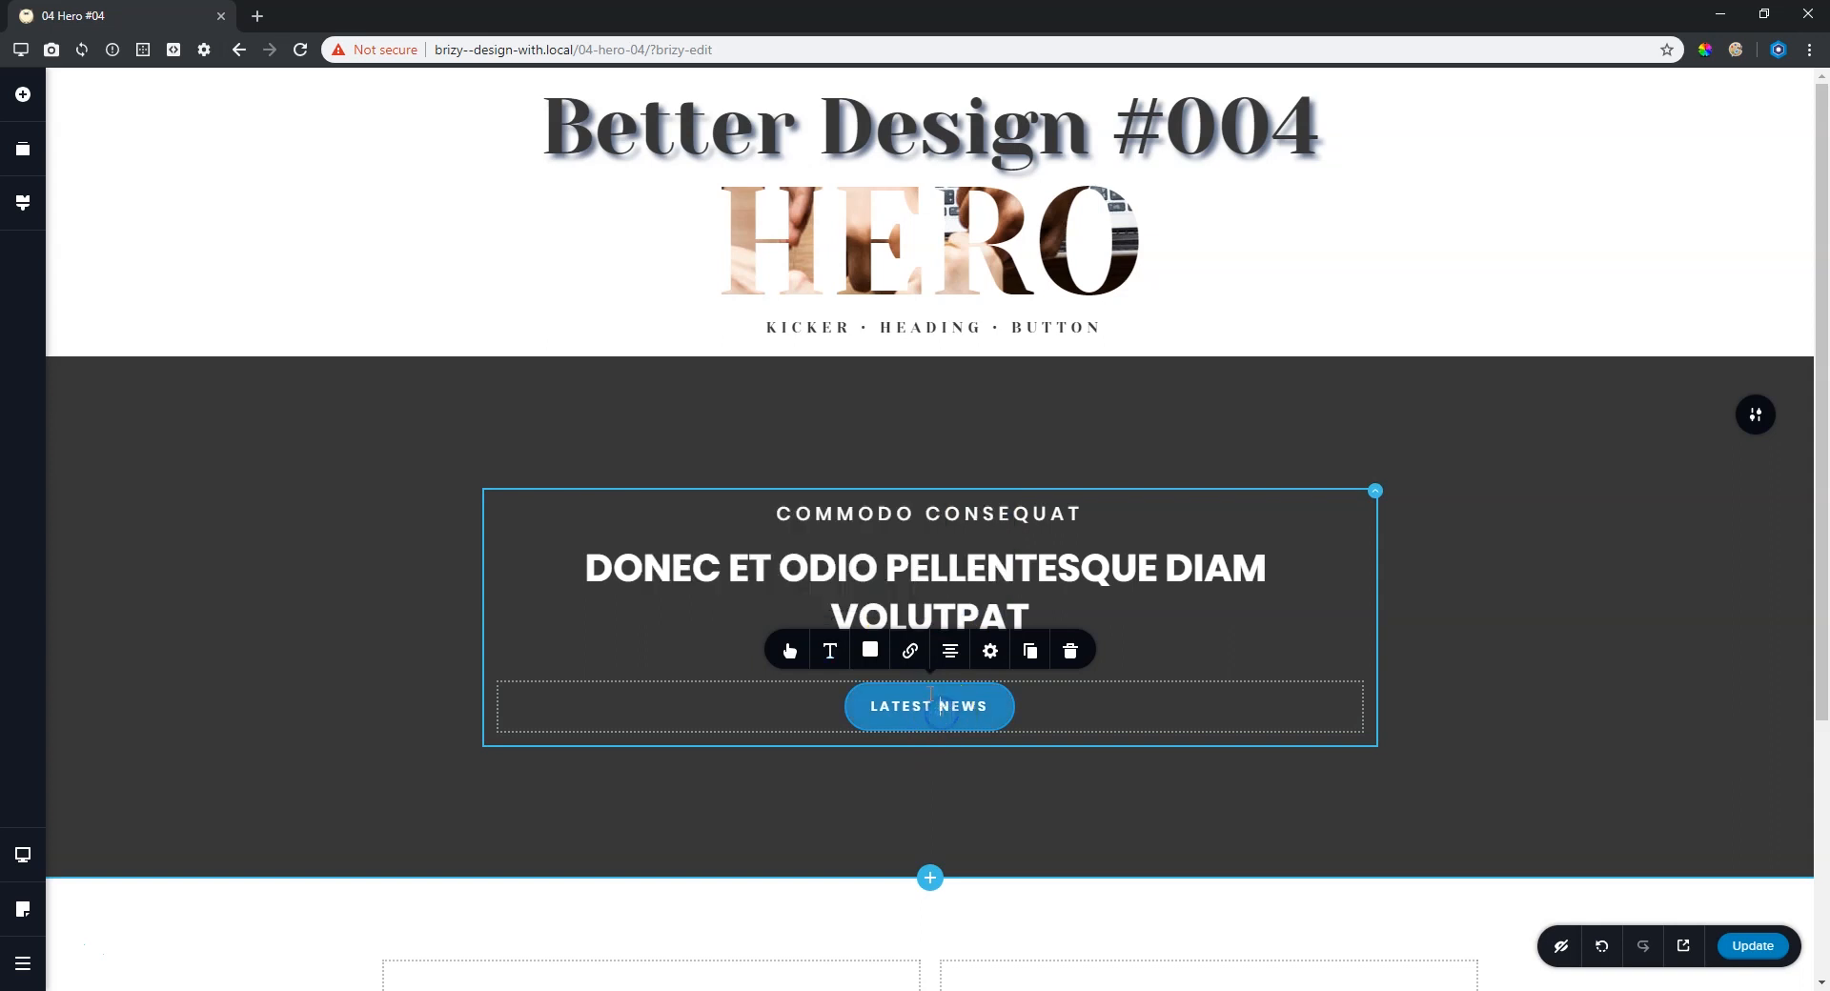
click(872, 654)
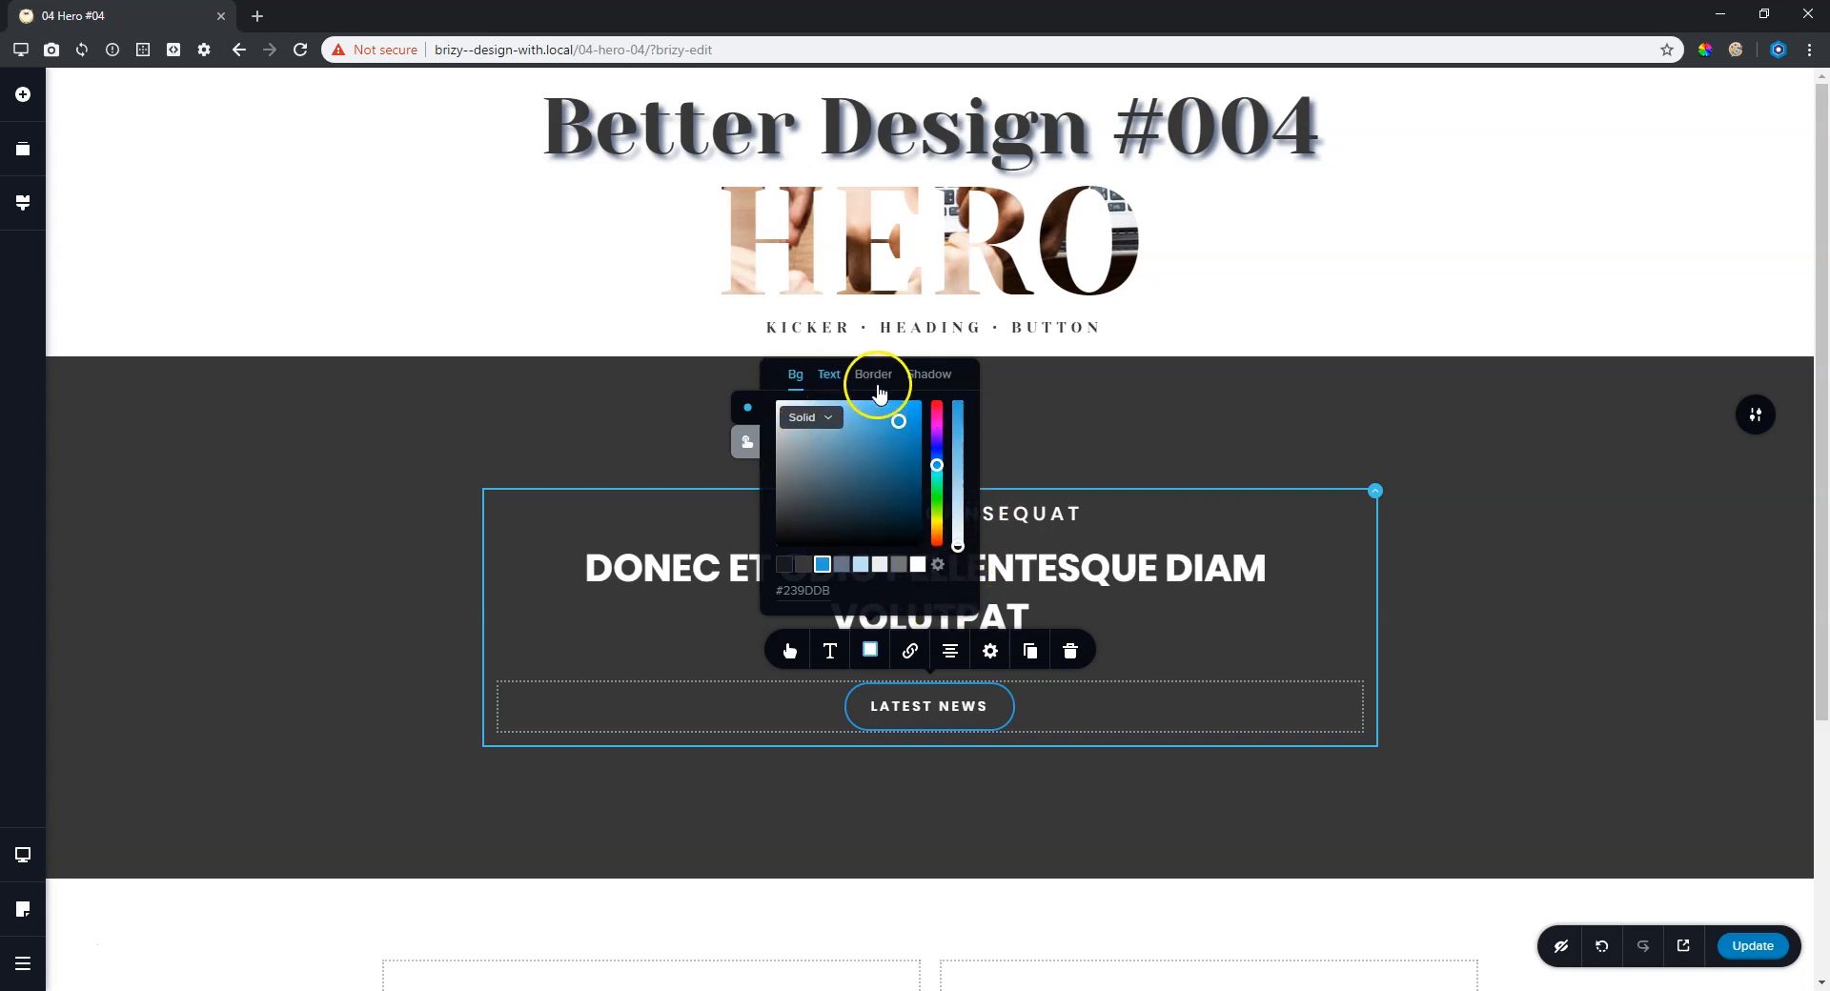
click(873, 375)
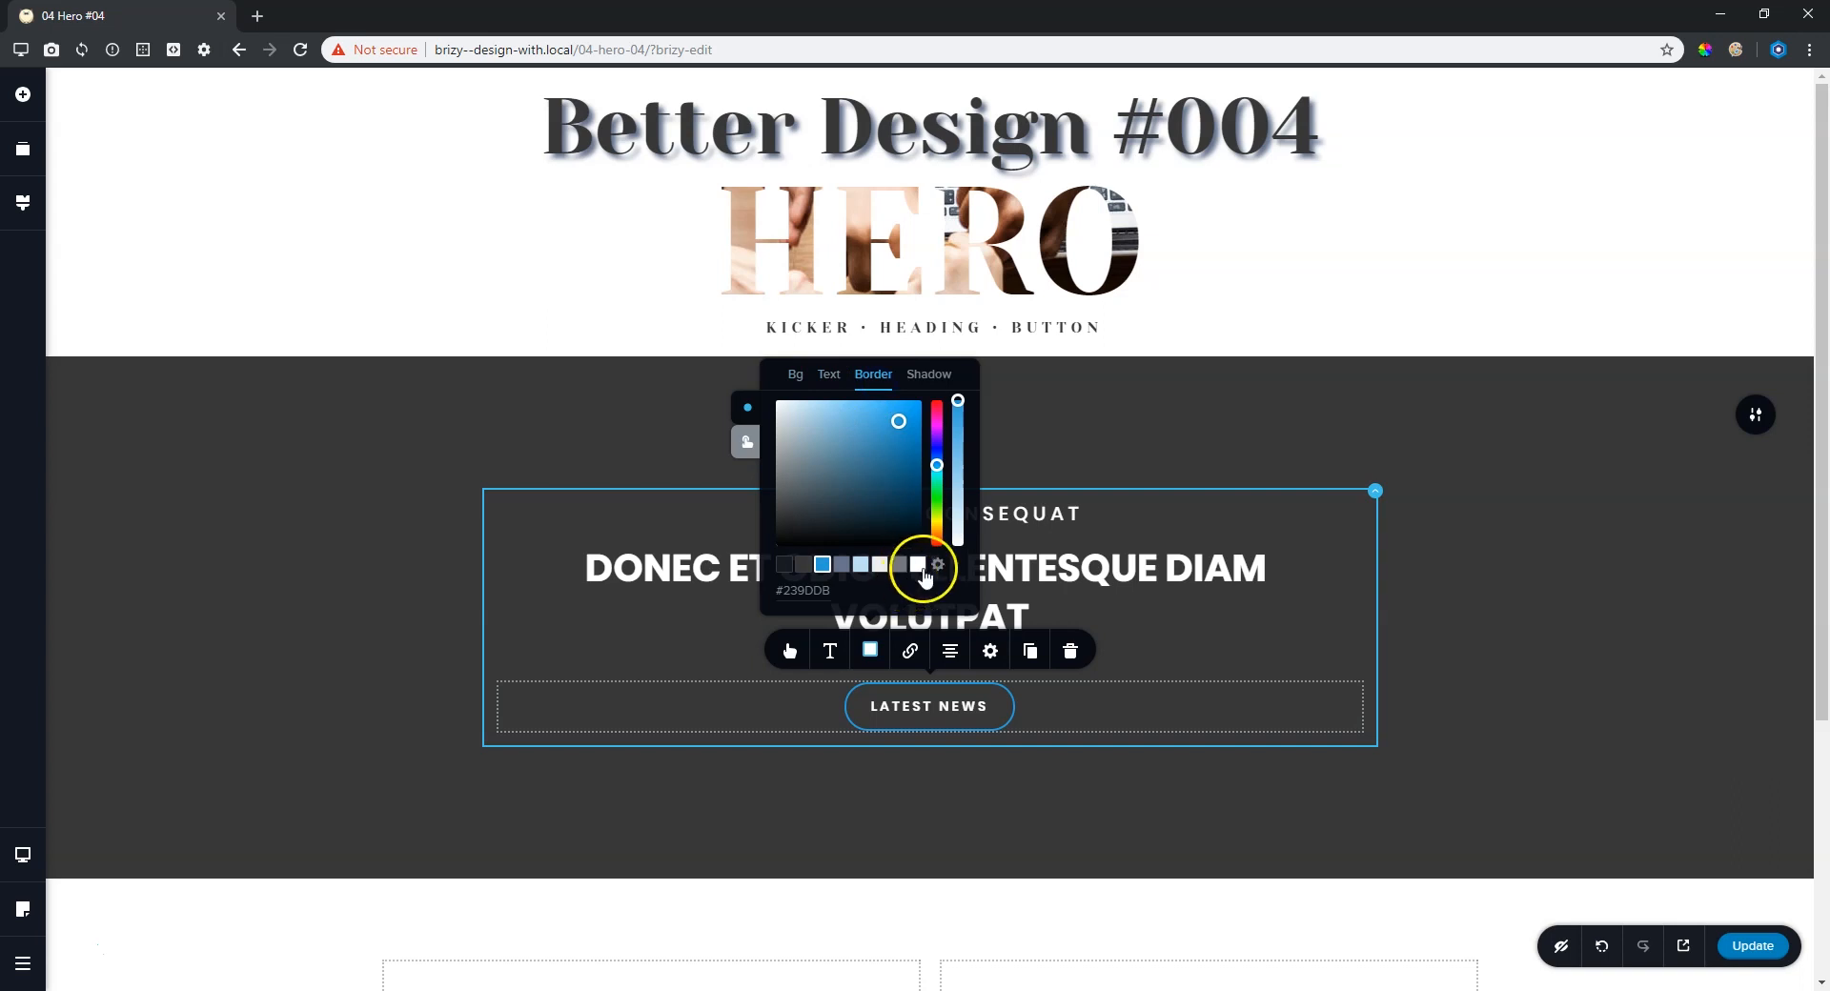
click(916, 565)
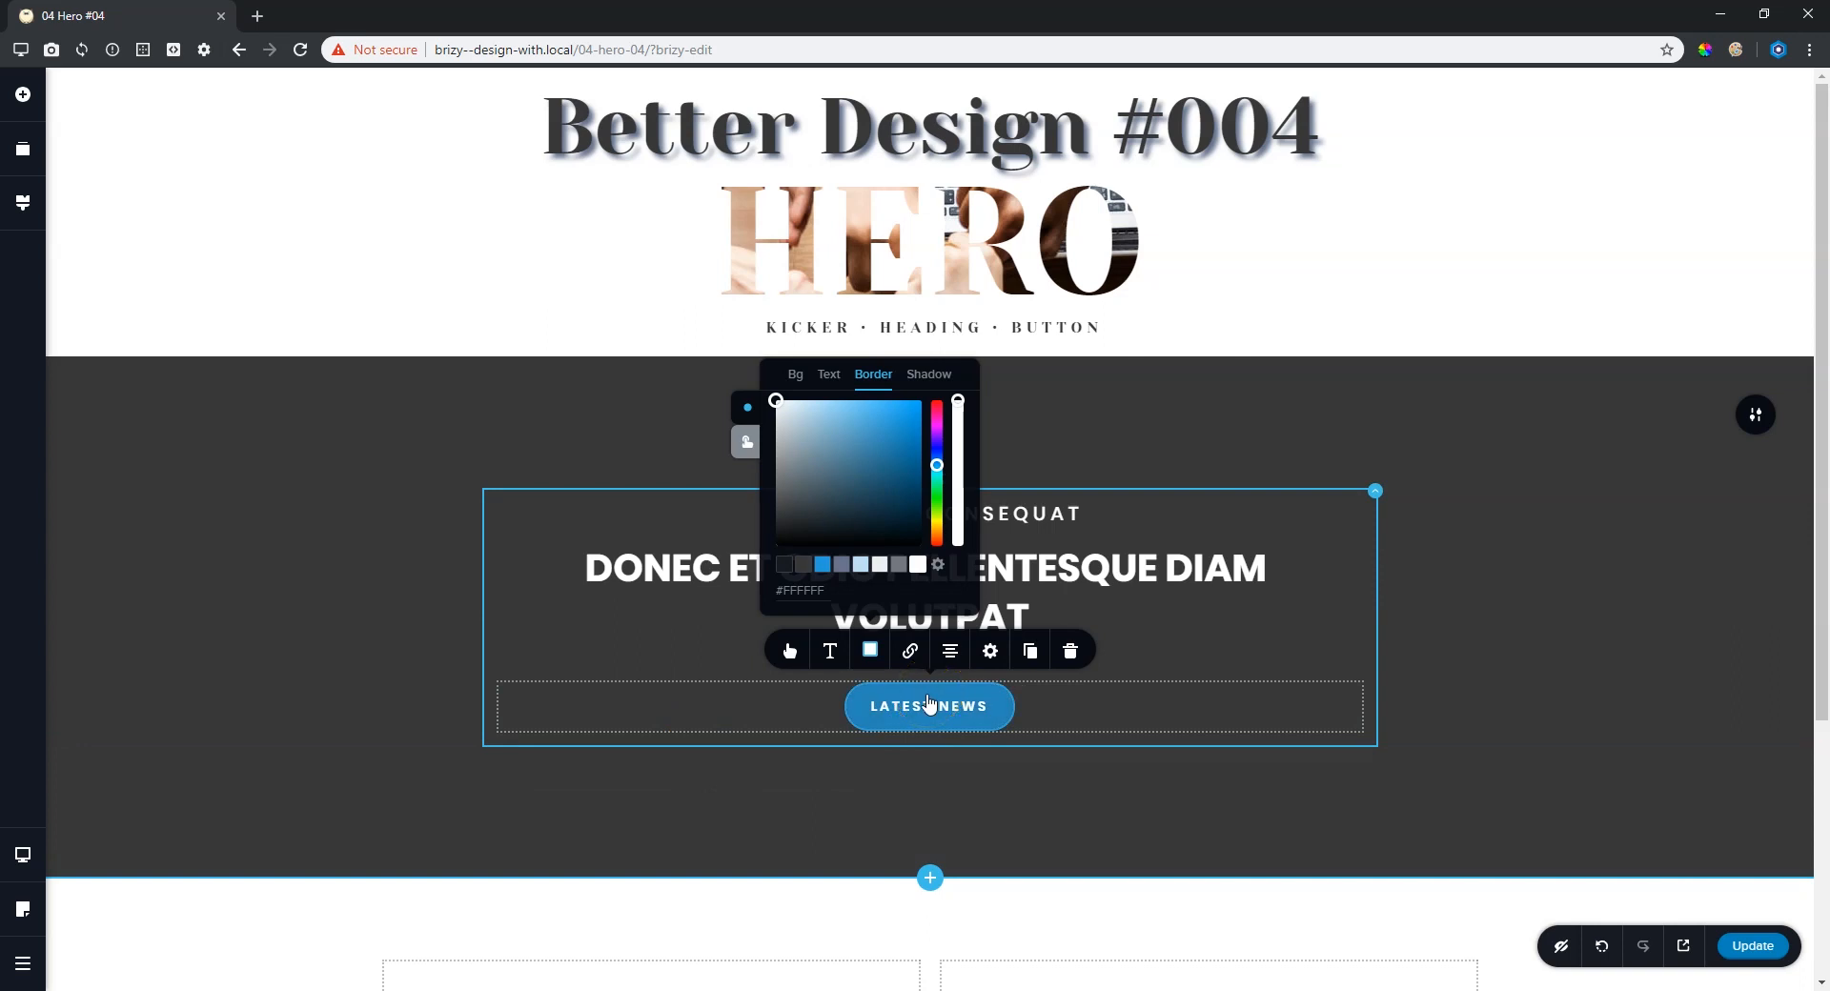
Give the button a white (#FFFFFF) hover background at 55% opacity.
click(917, 706)
click(748, 442)
drag(786, 420, 806, 465)
click(791, 377)
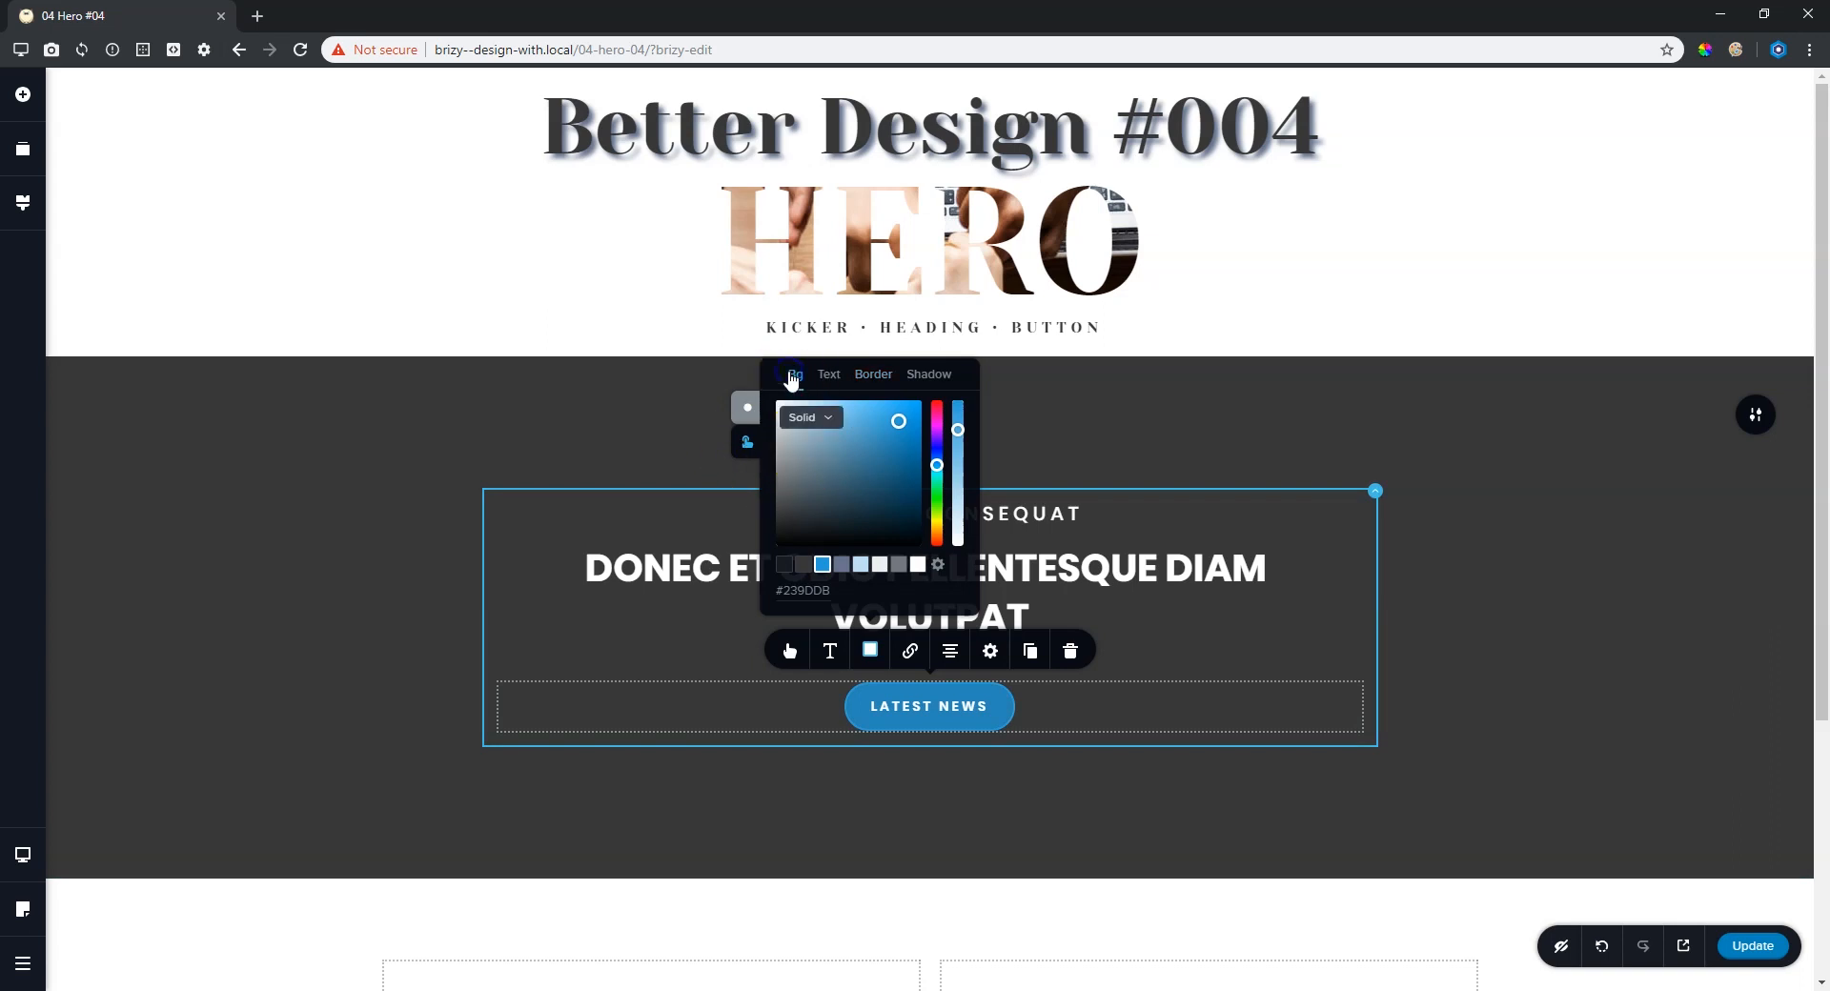
click(918, 564)
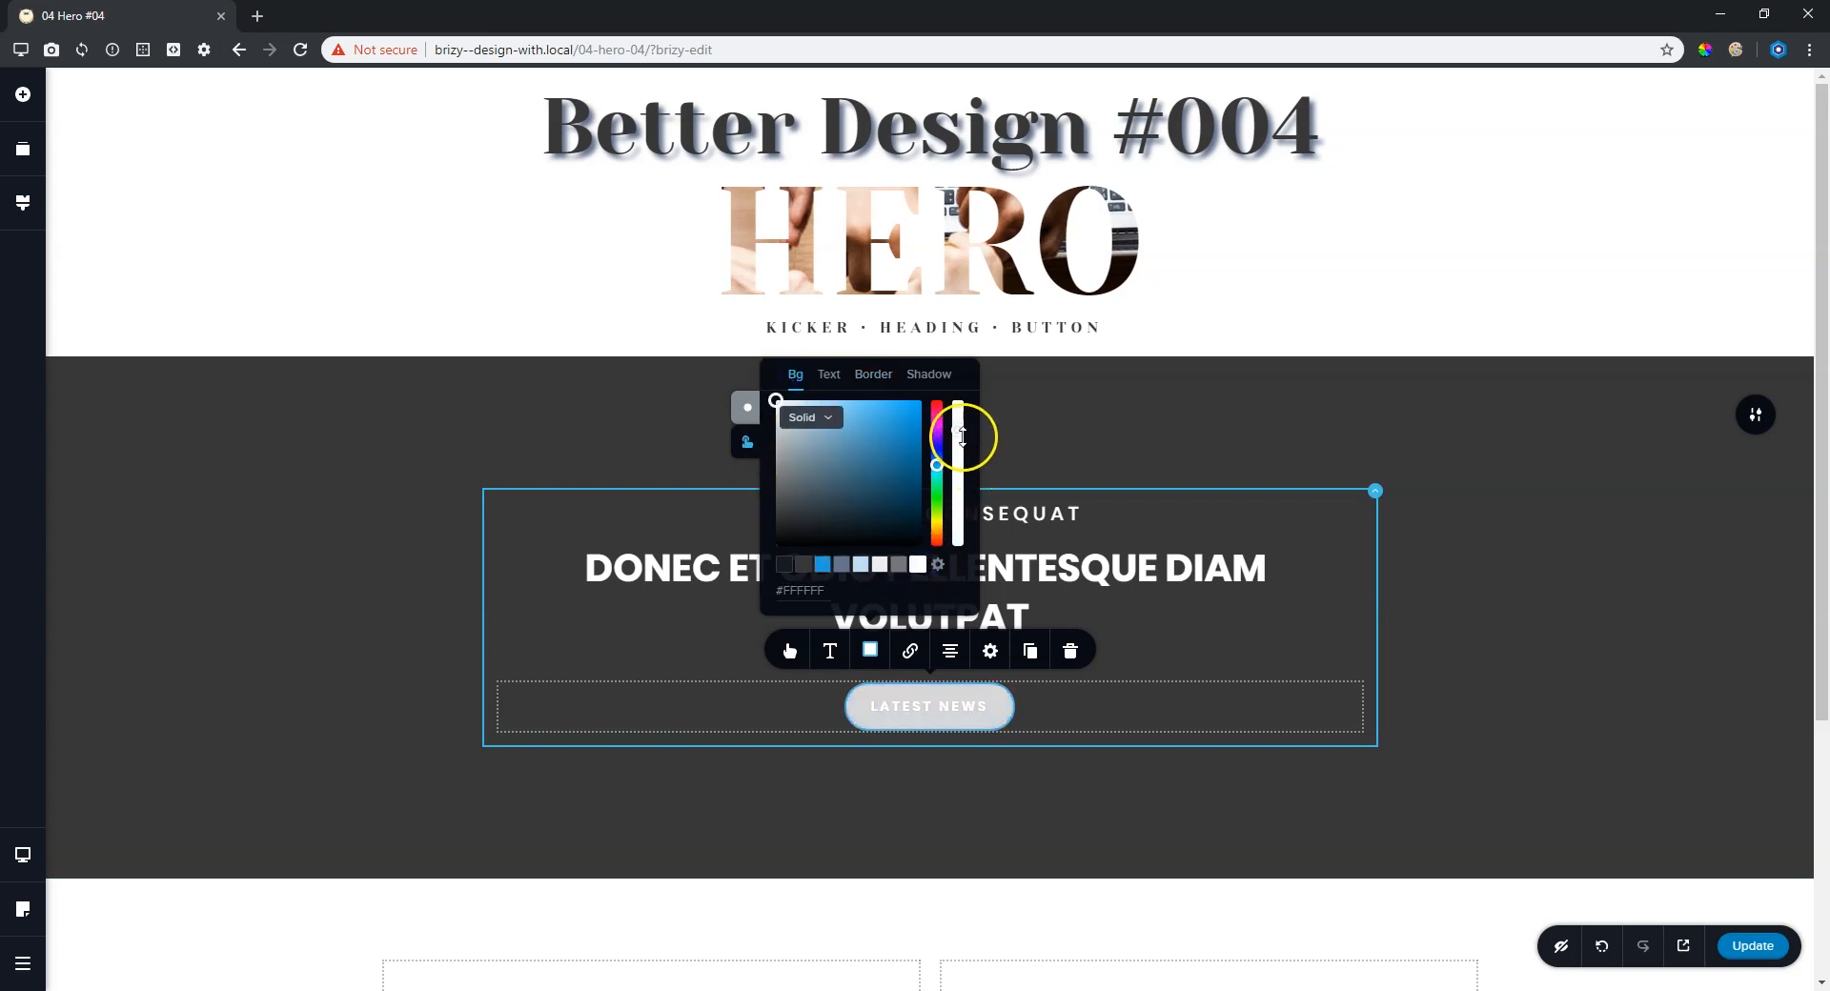
drag(957, 431, 961, 471)
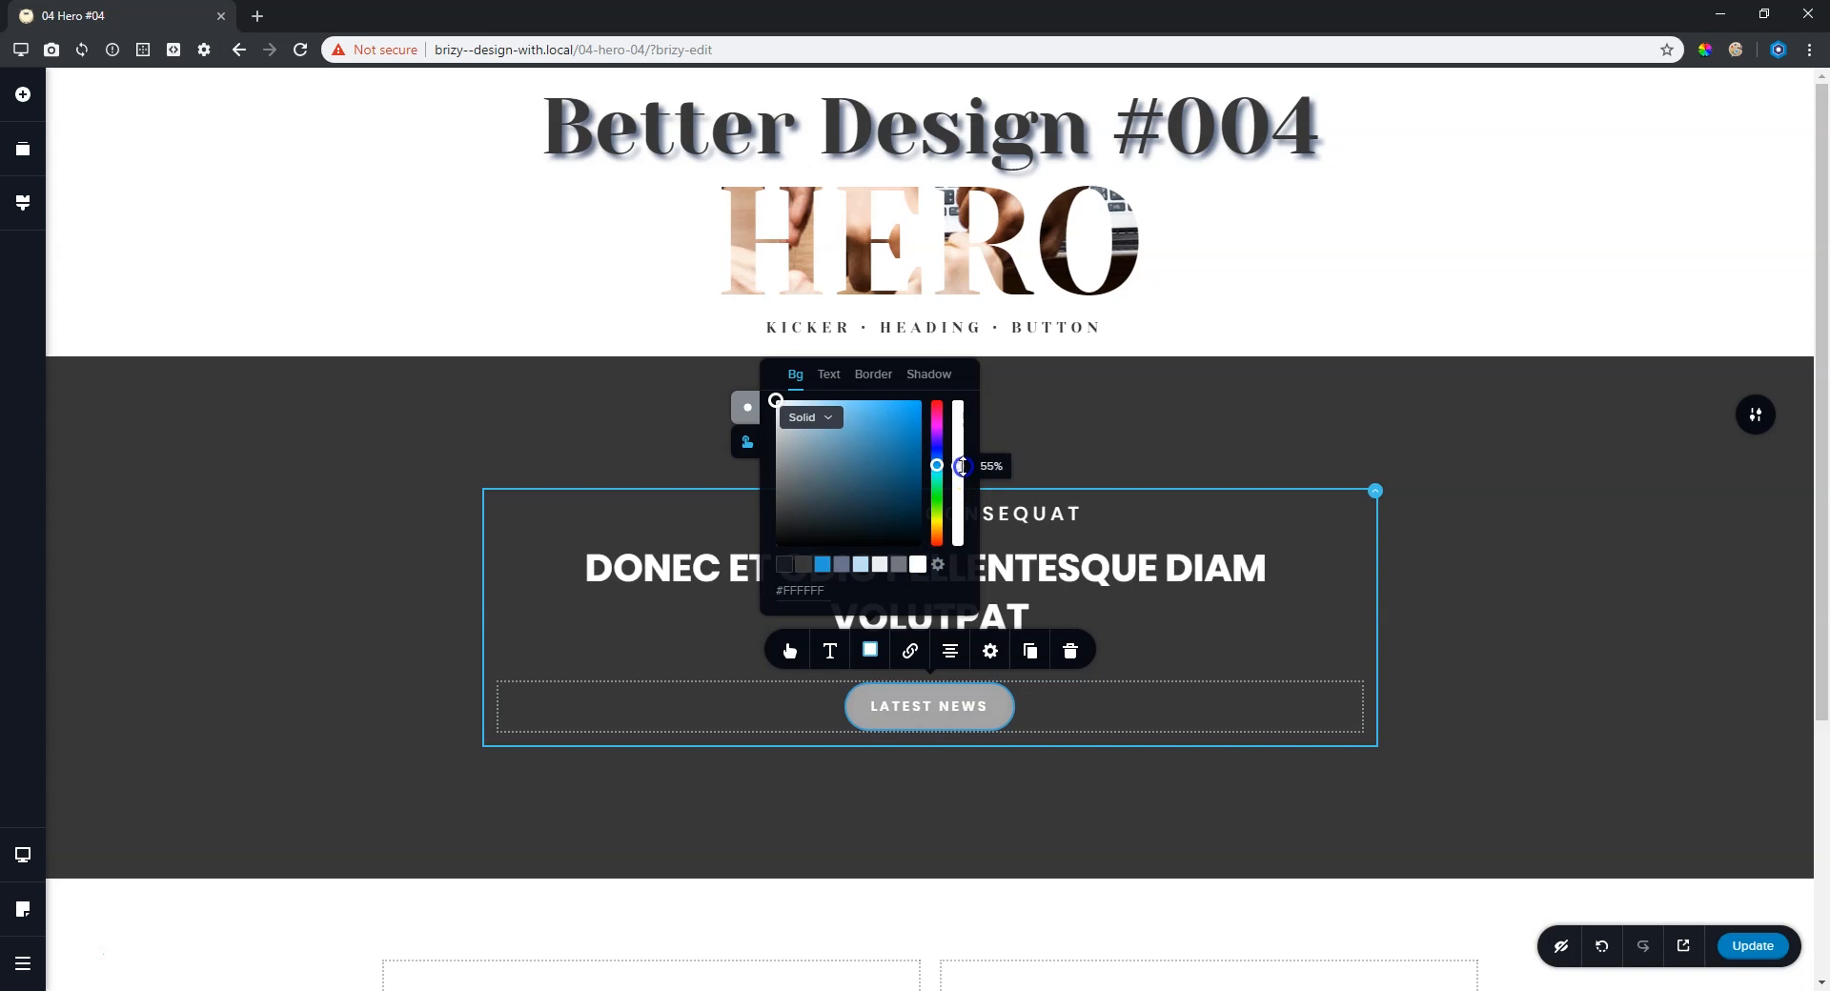
Set the button's hover text colour to #383838 and its hover border opacity to 0%.
click(829, 376)
click(803, 565)
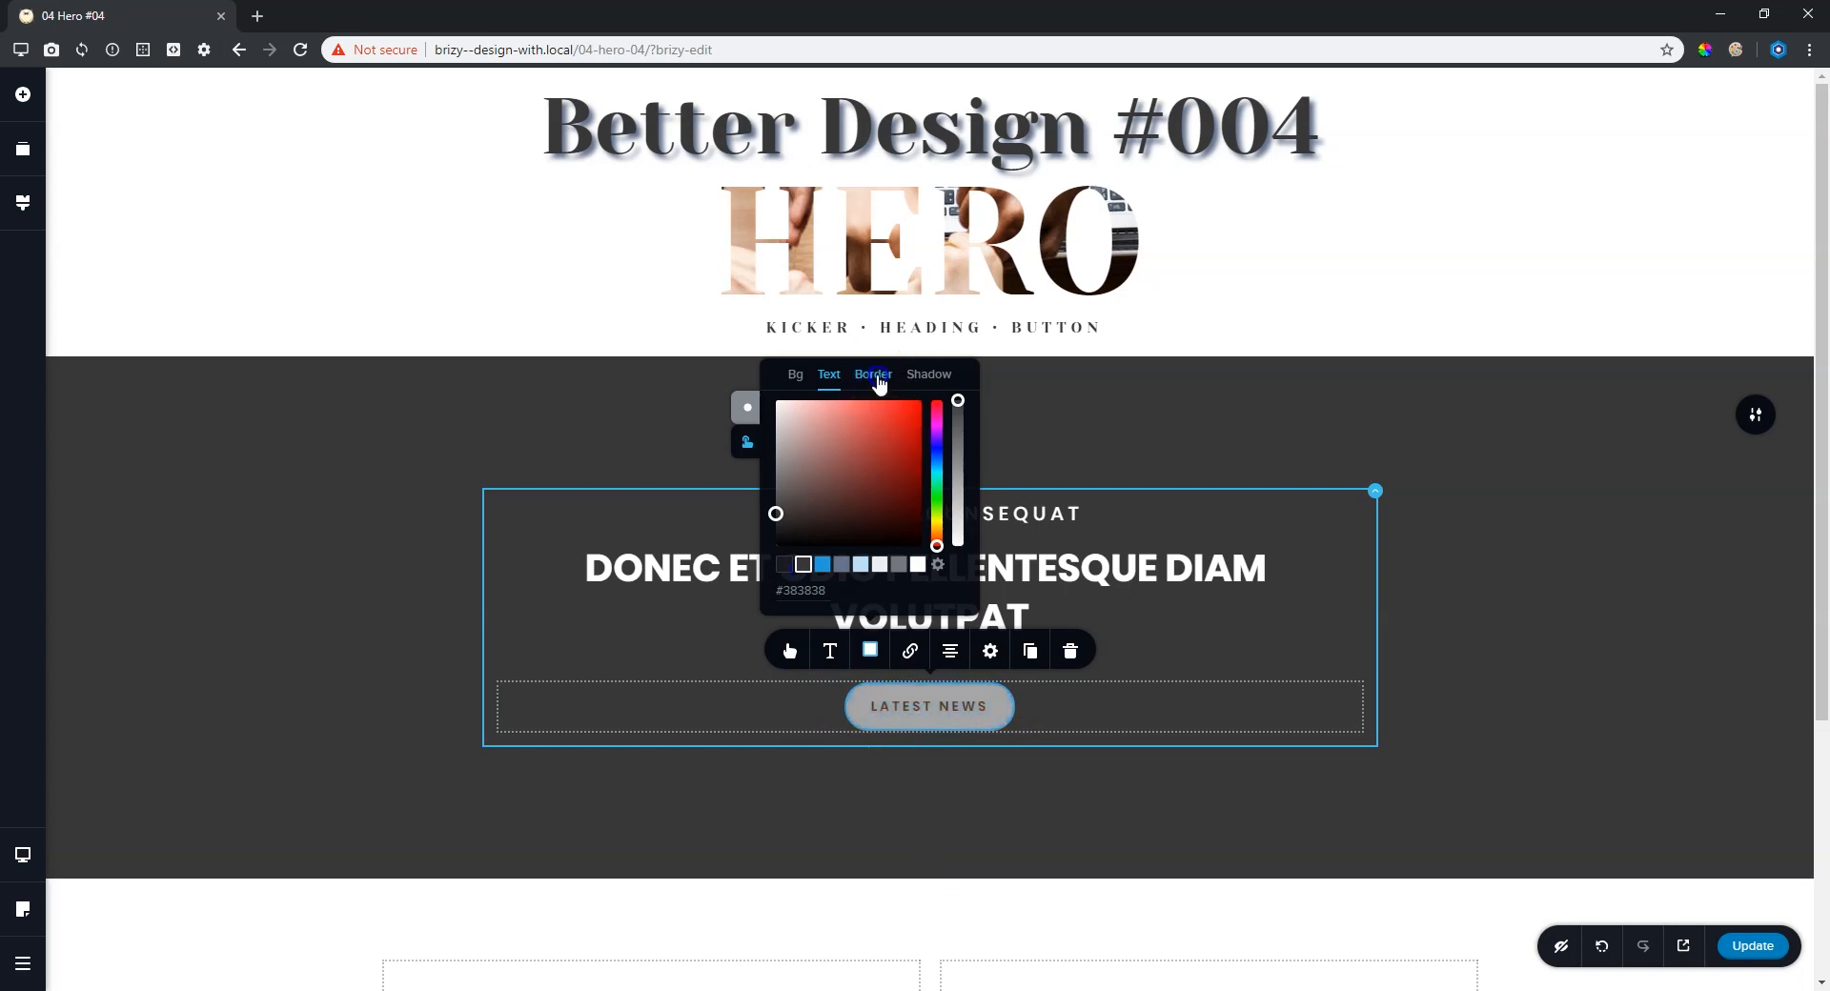
click(882, 386)
drag(957, 425, 956, 545)
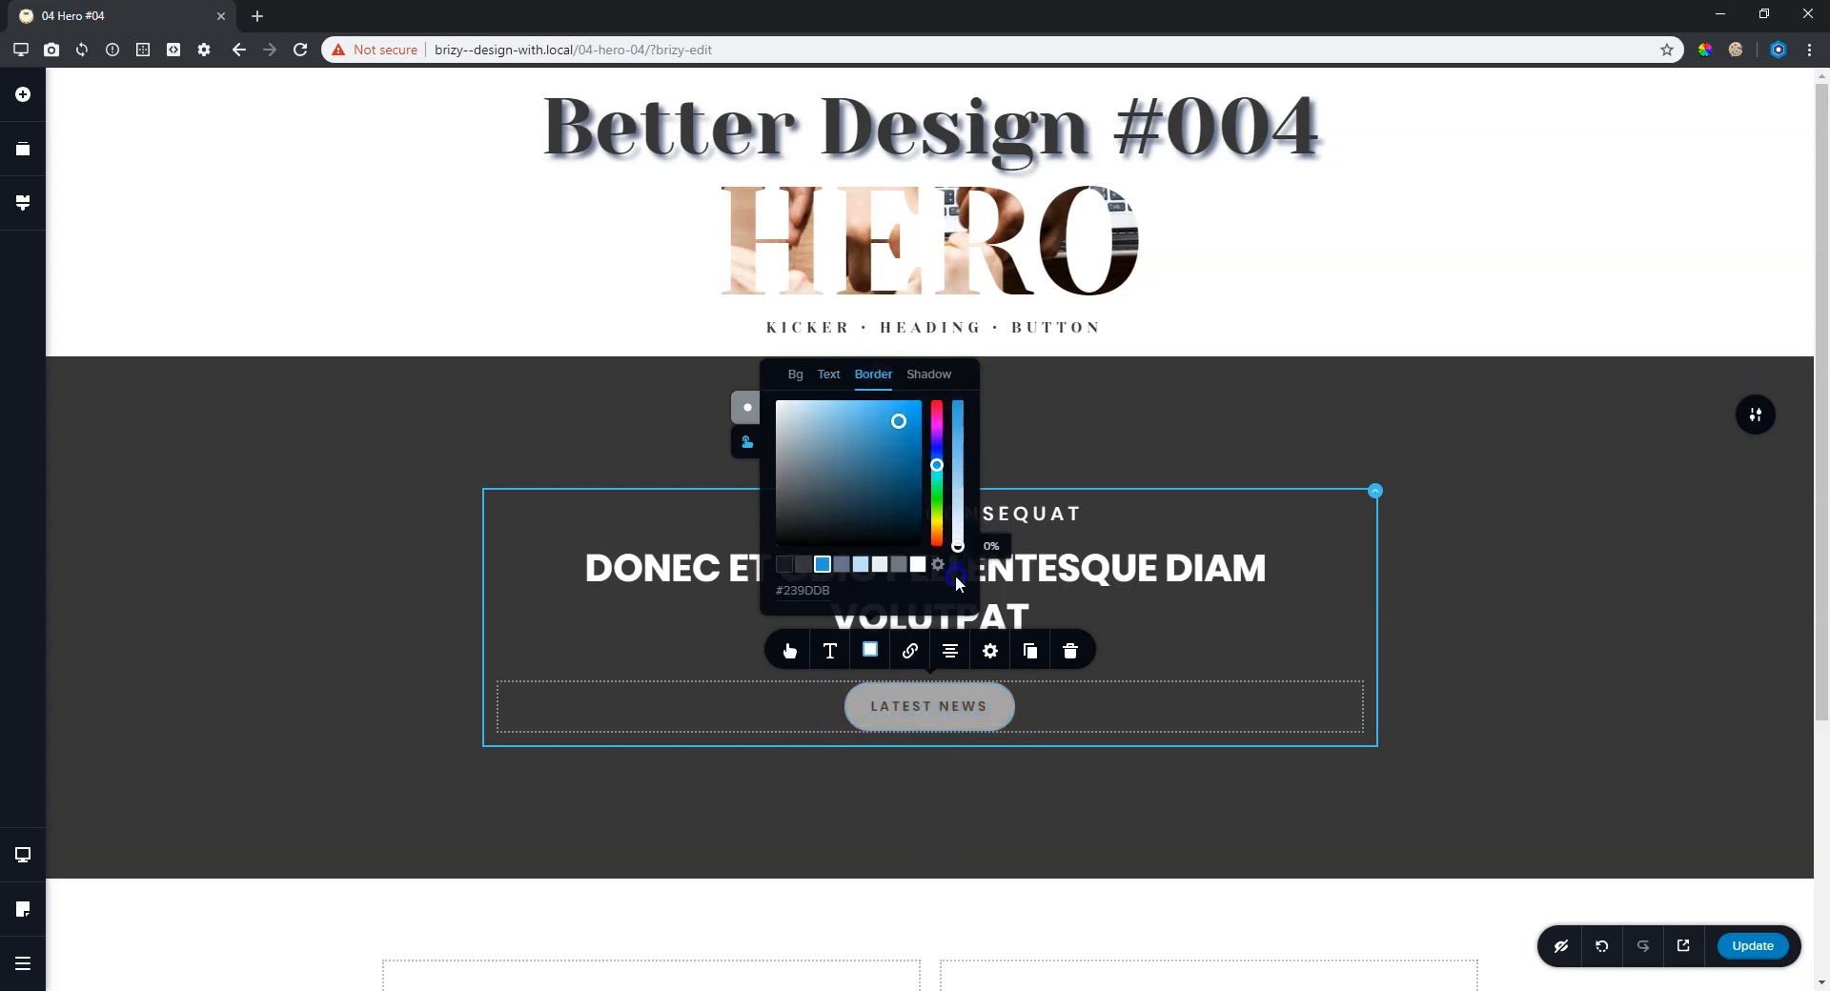
click(438, 621)
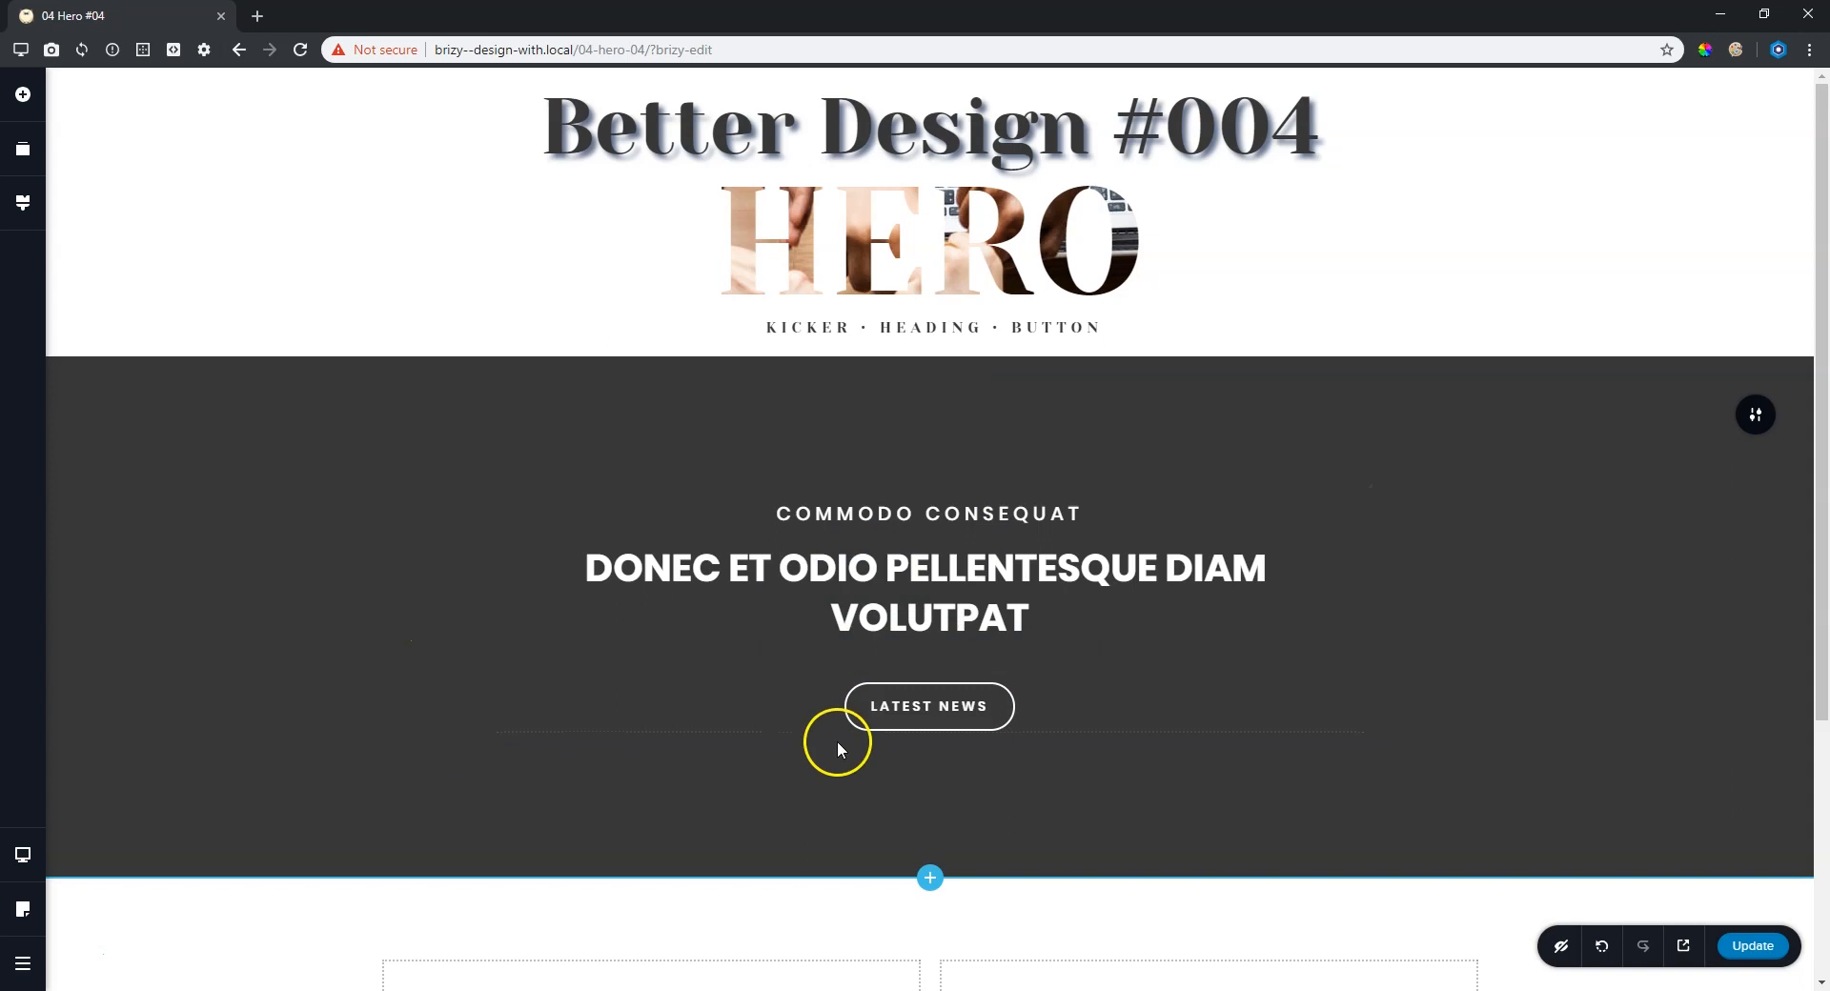
Set the opacity of the button's hover background to 80%.
click(936, 708)
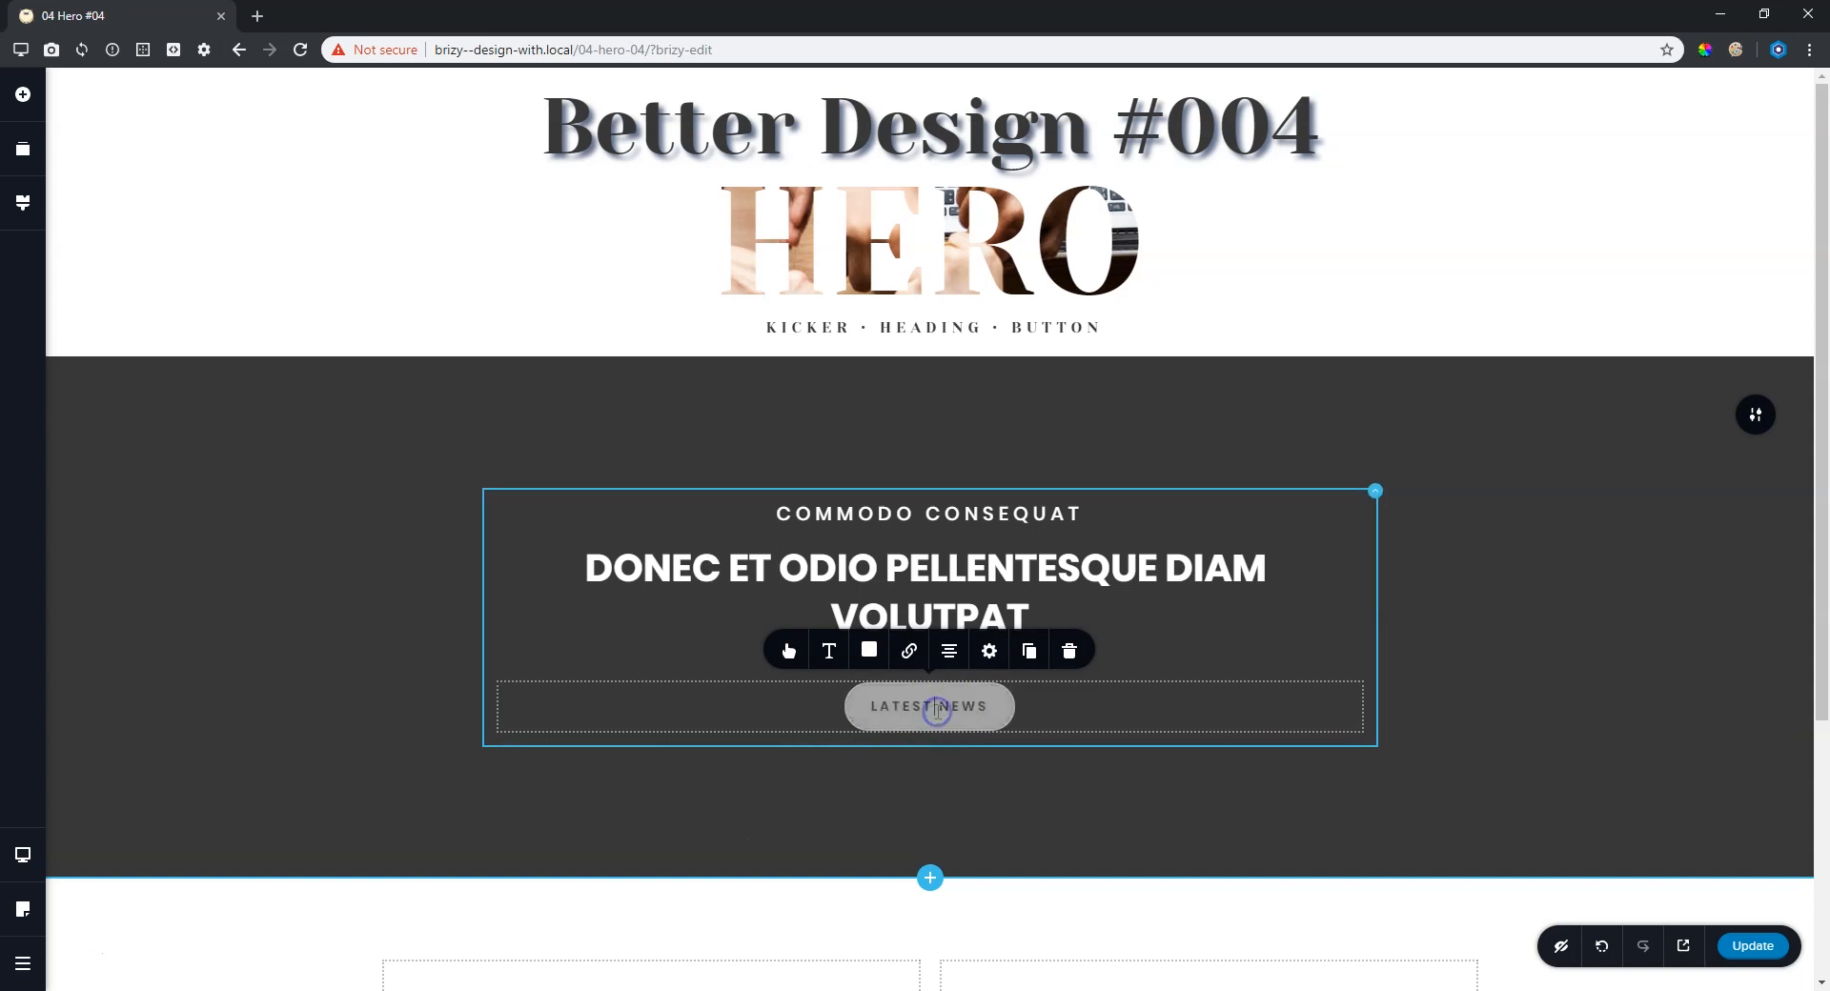
click(868, 651)
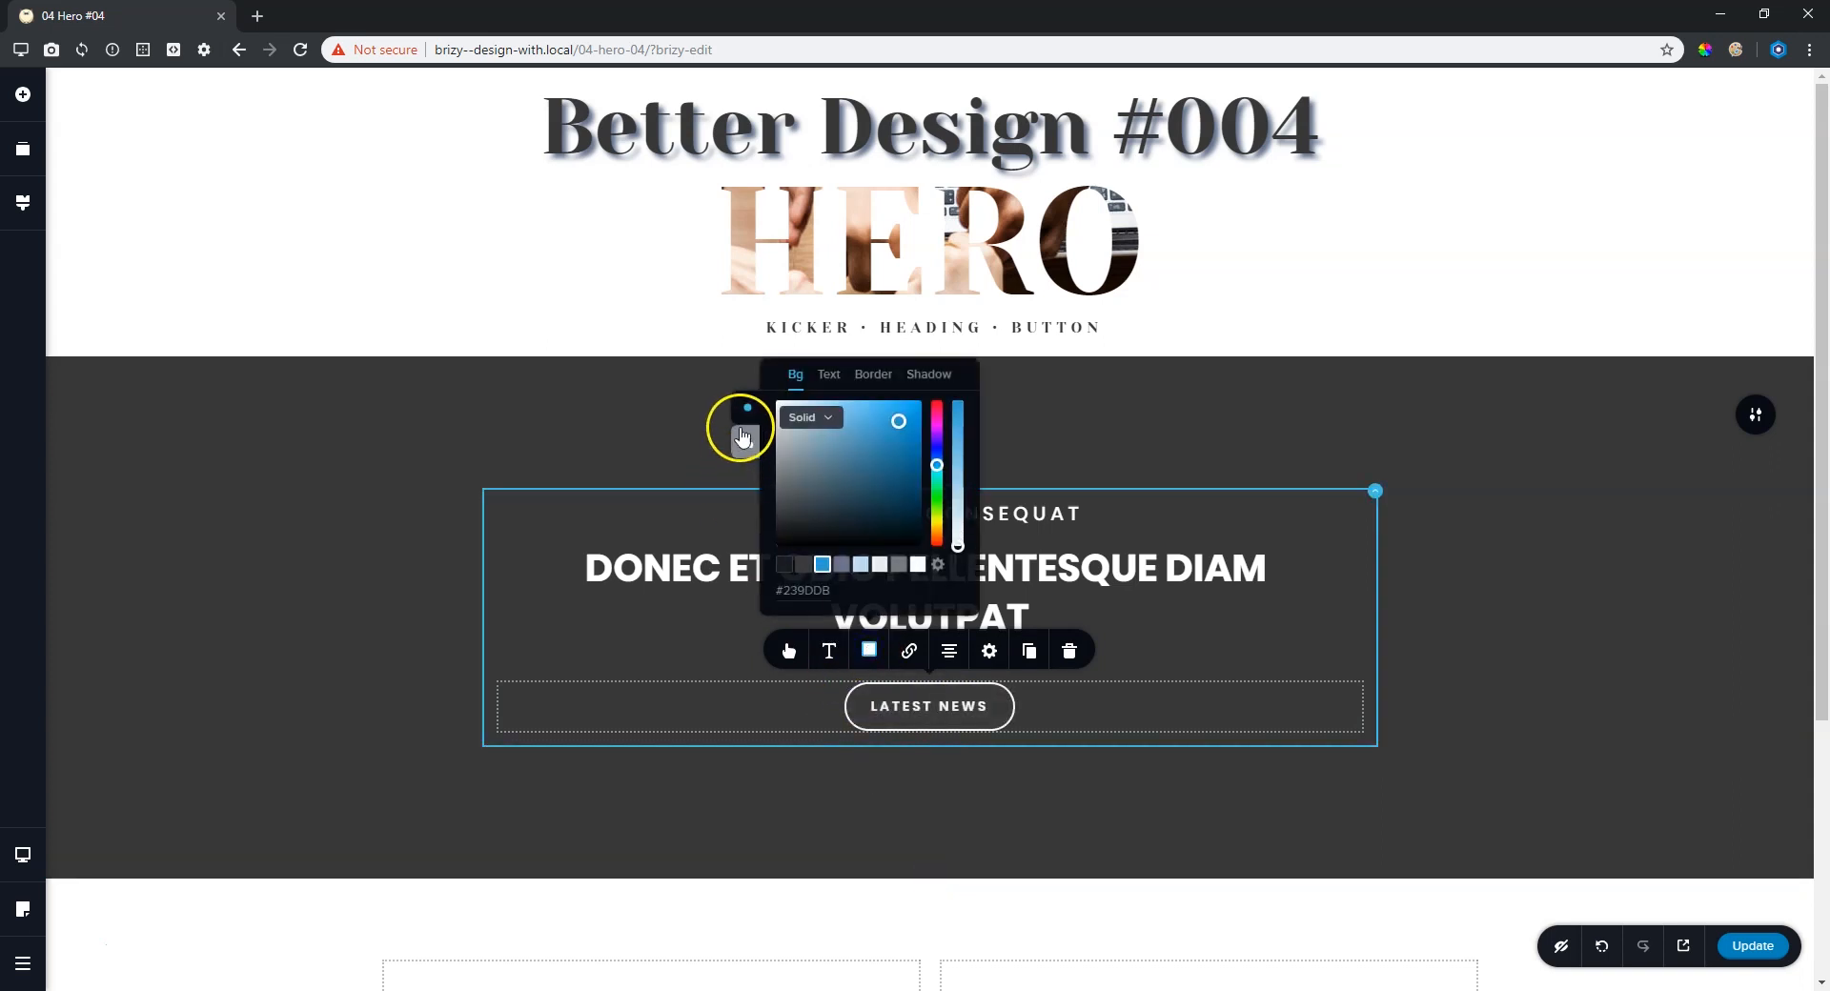
click(744, 437)
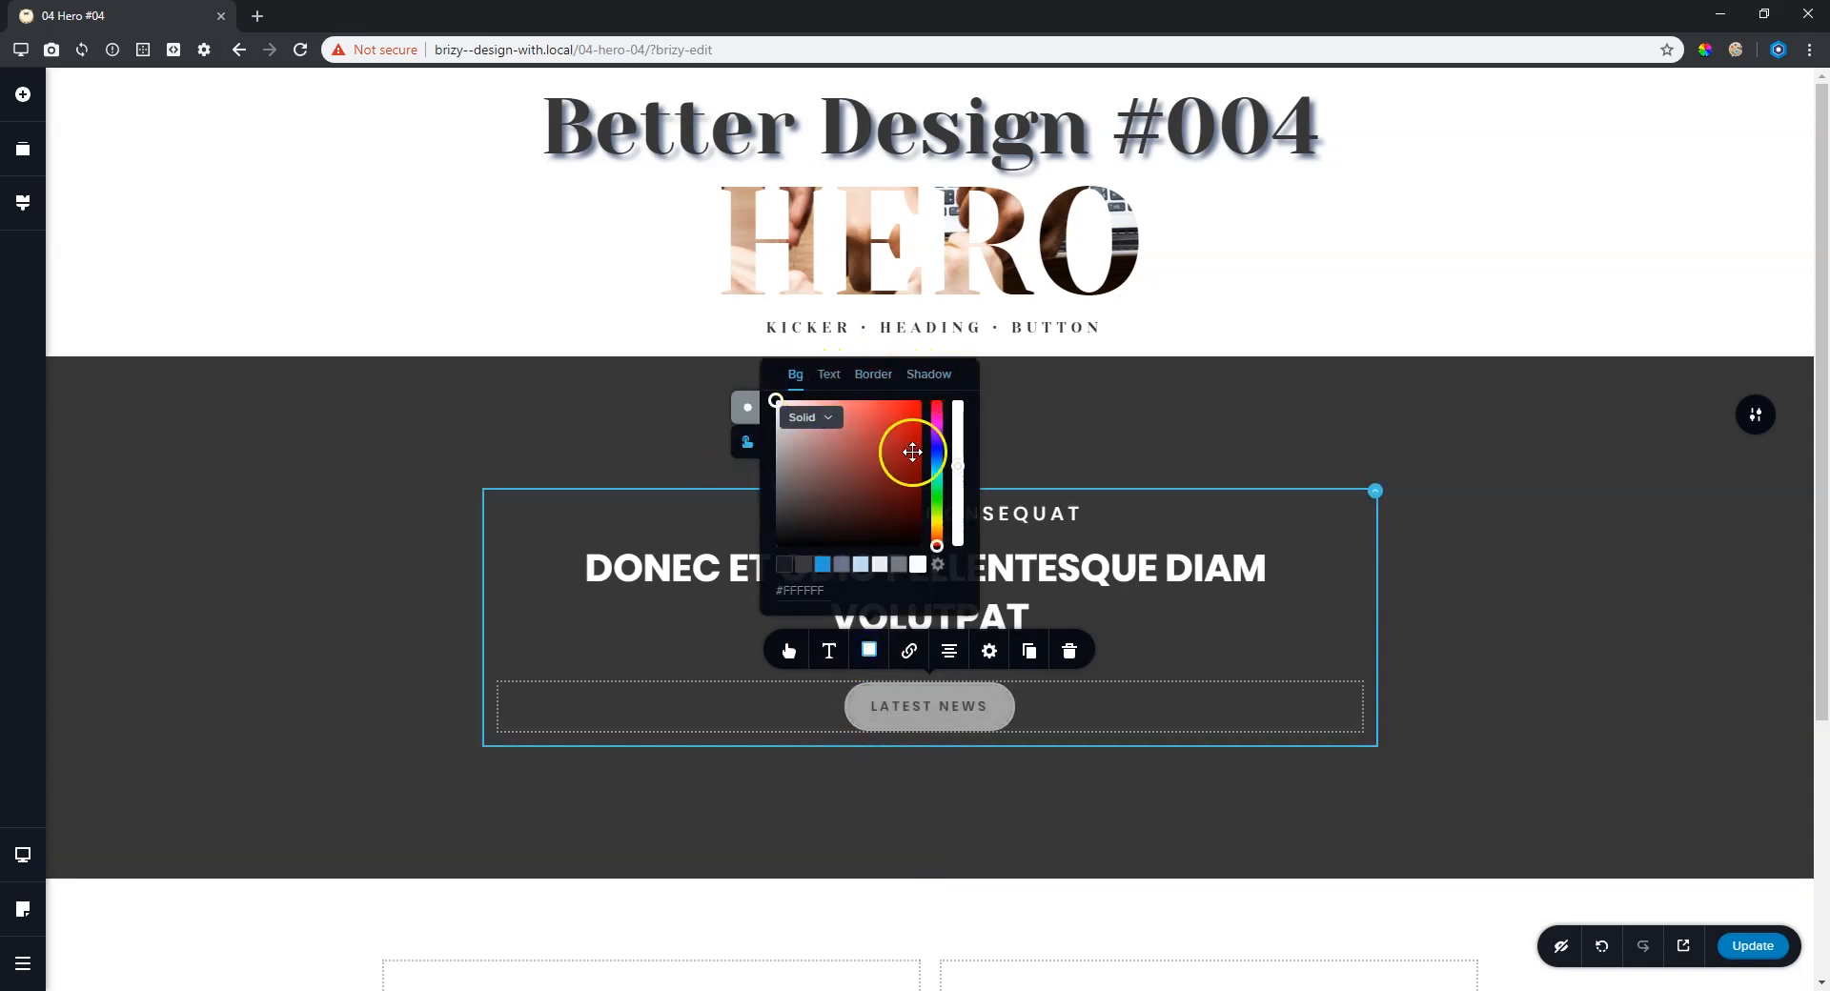
drag(957, 467, 959, 433)
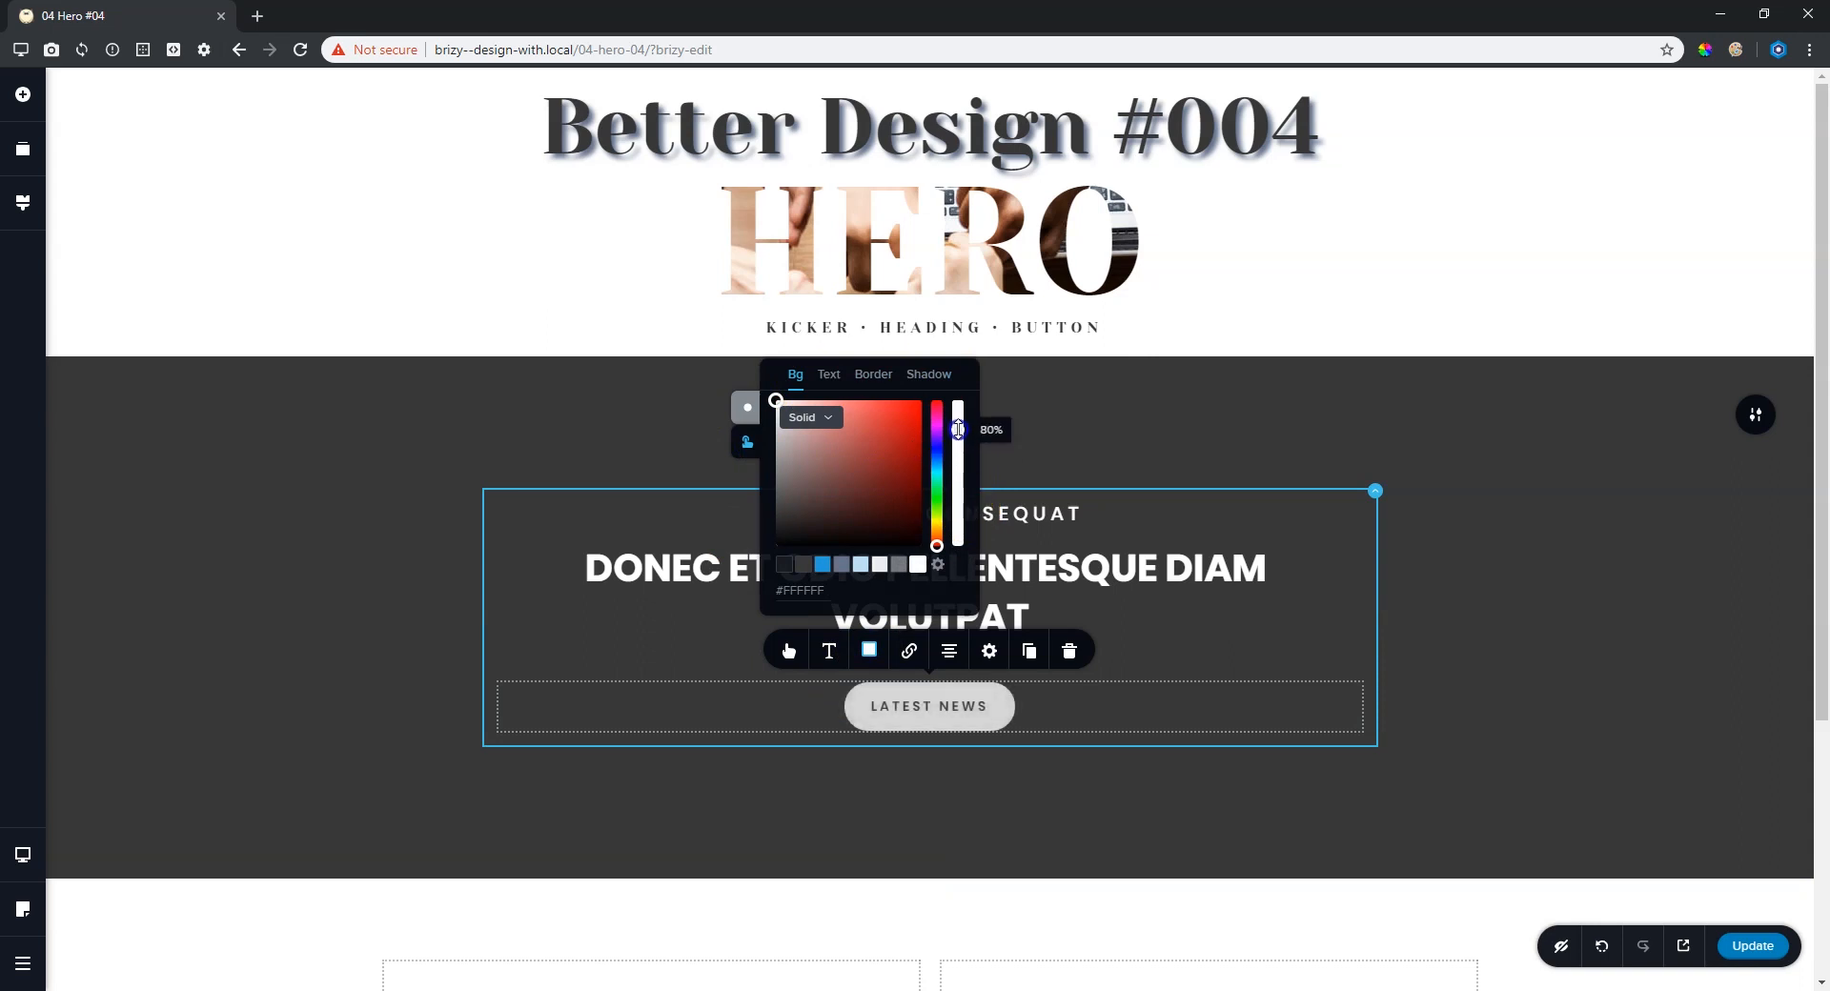
click(613, 830)
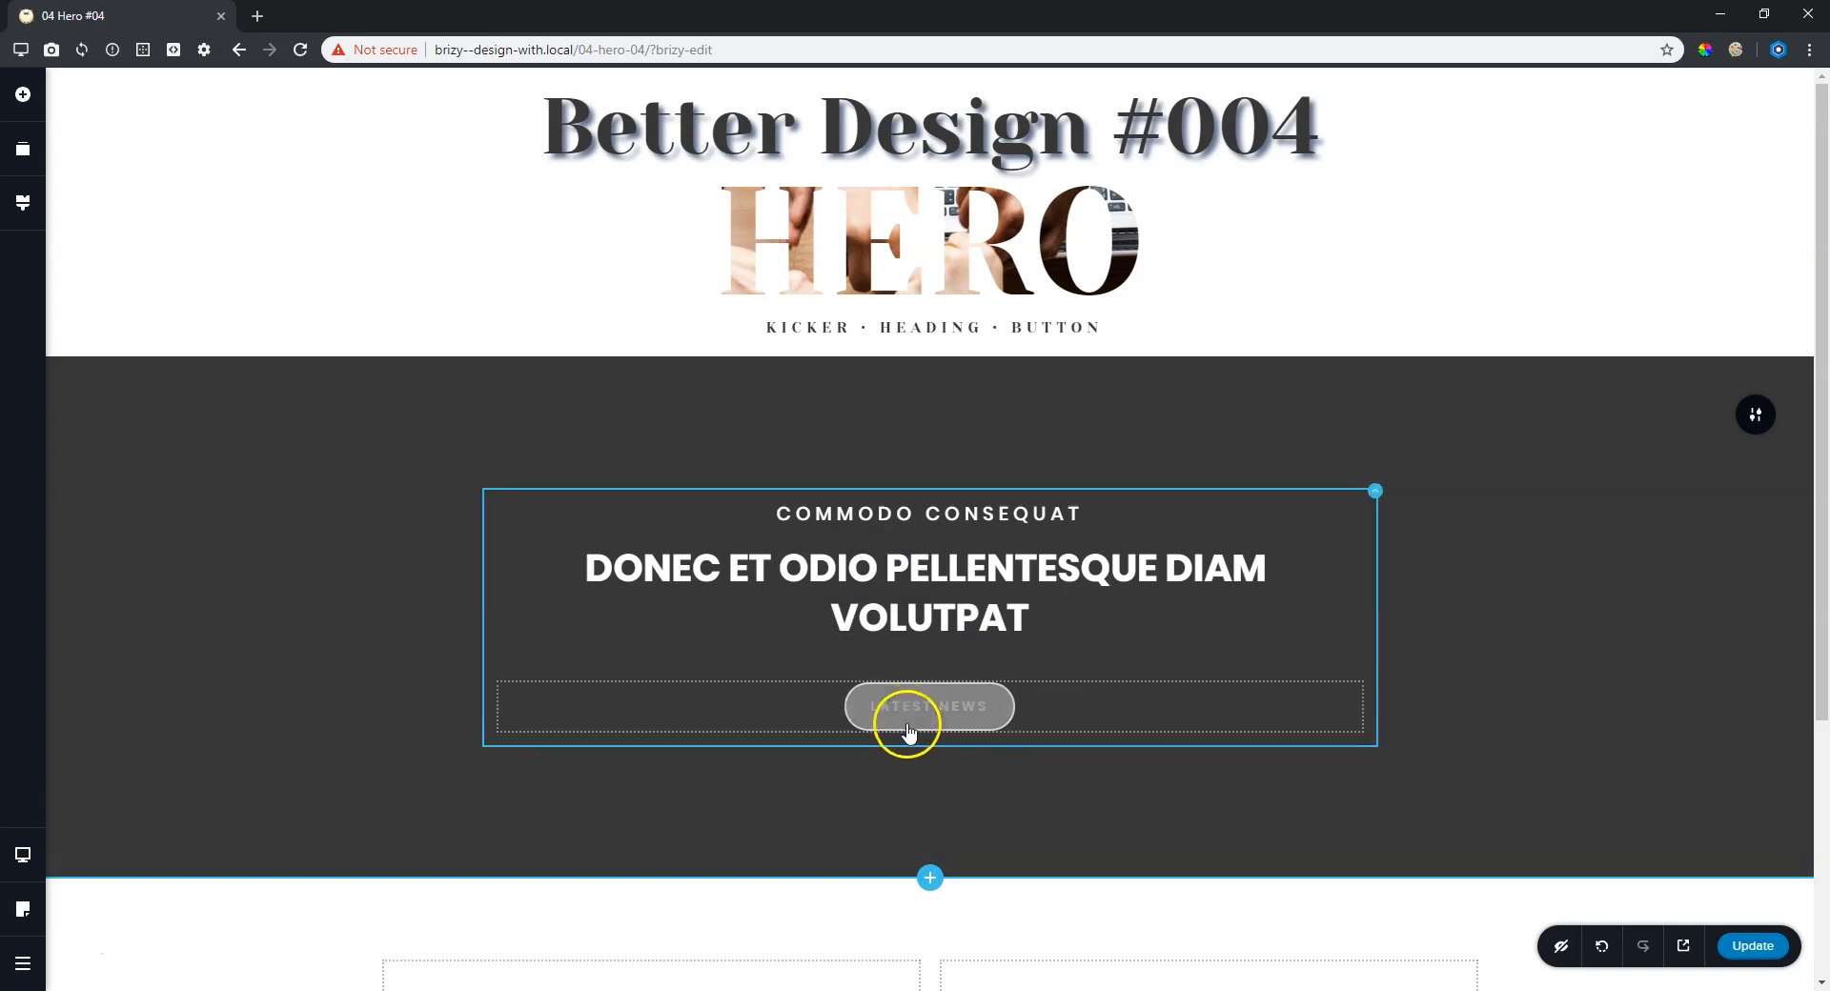
click(1537, 742)
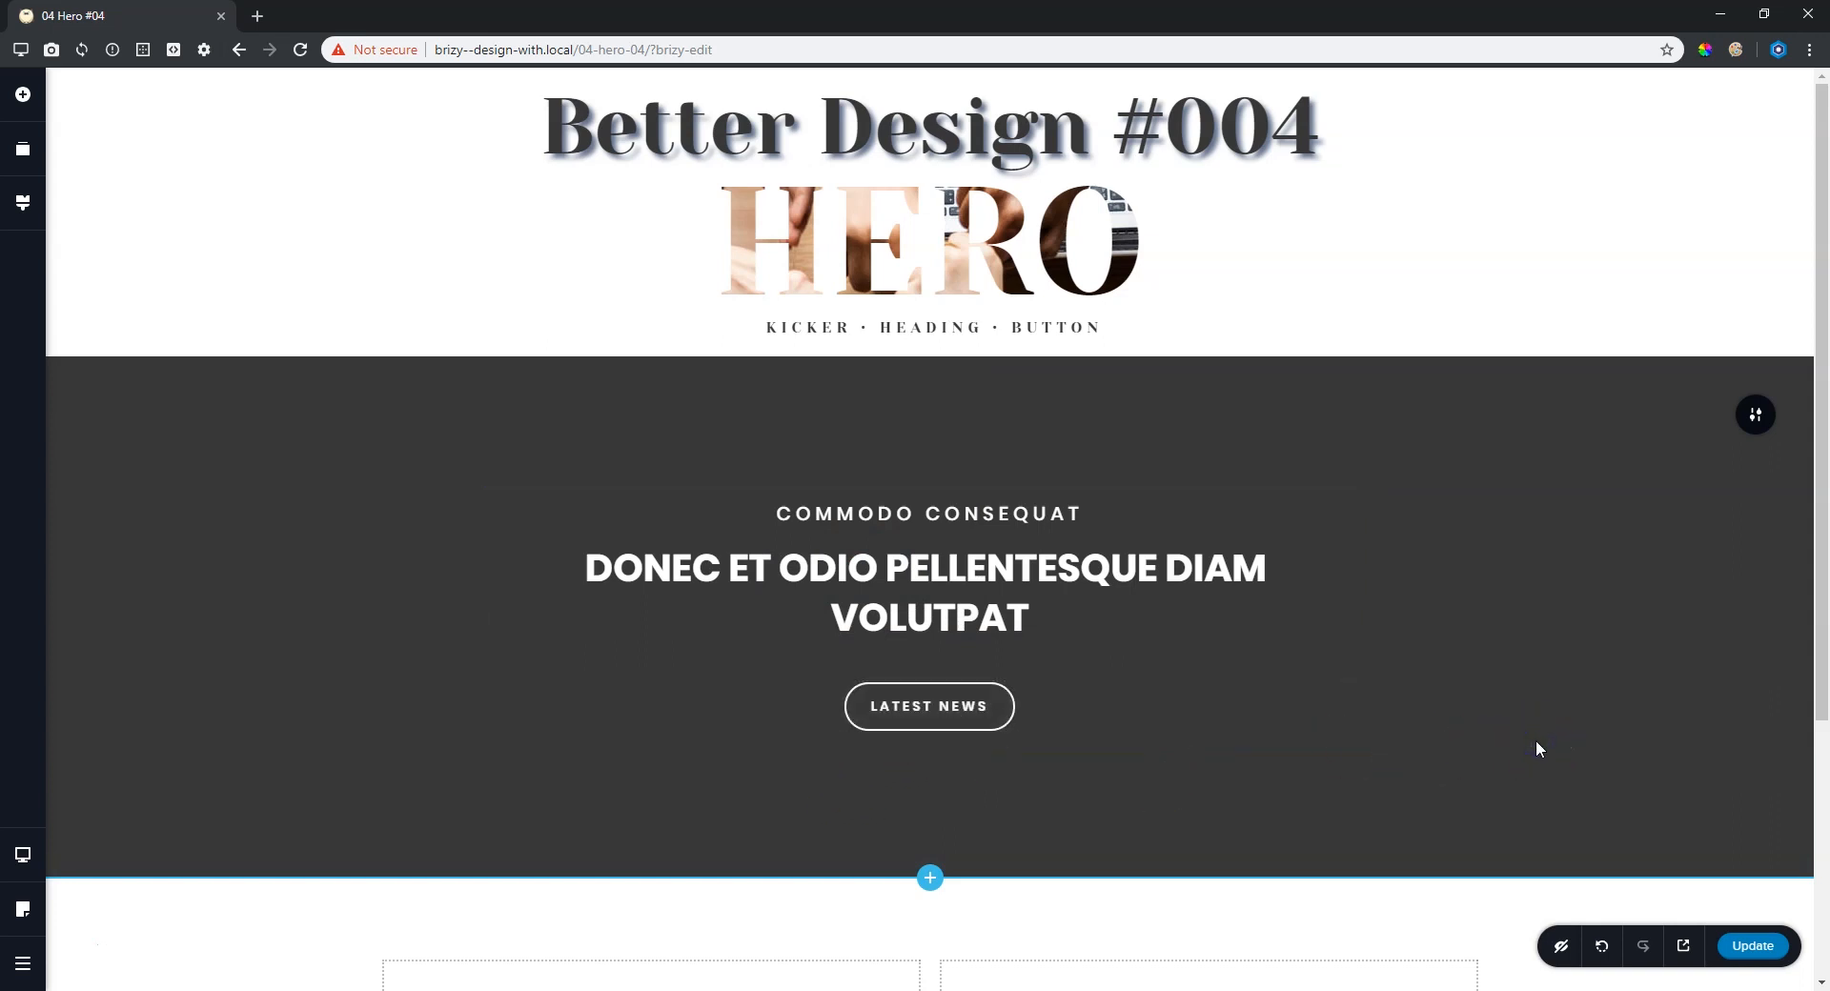
click(1501, 759)
click(334, 635)
Switch the page editor to the tablet view.
click(25, 856)
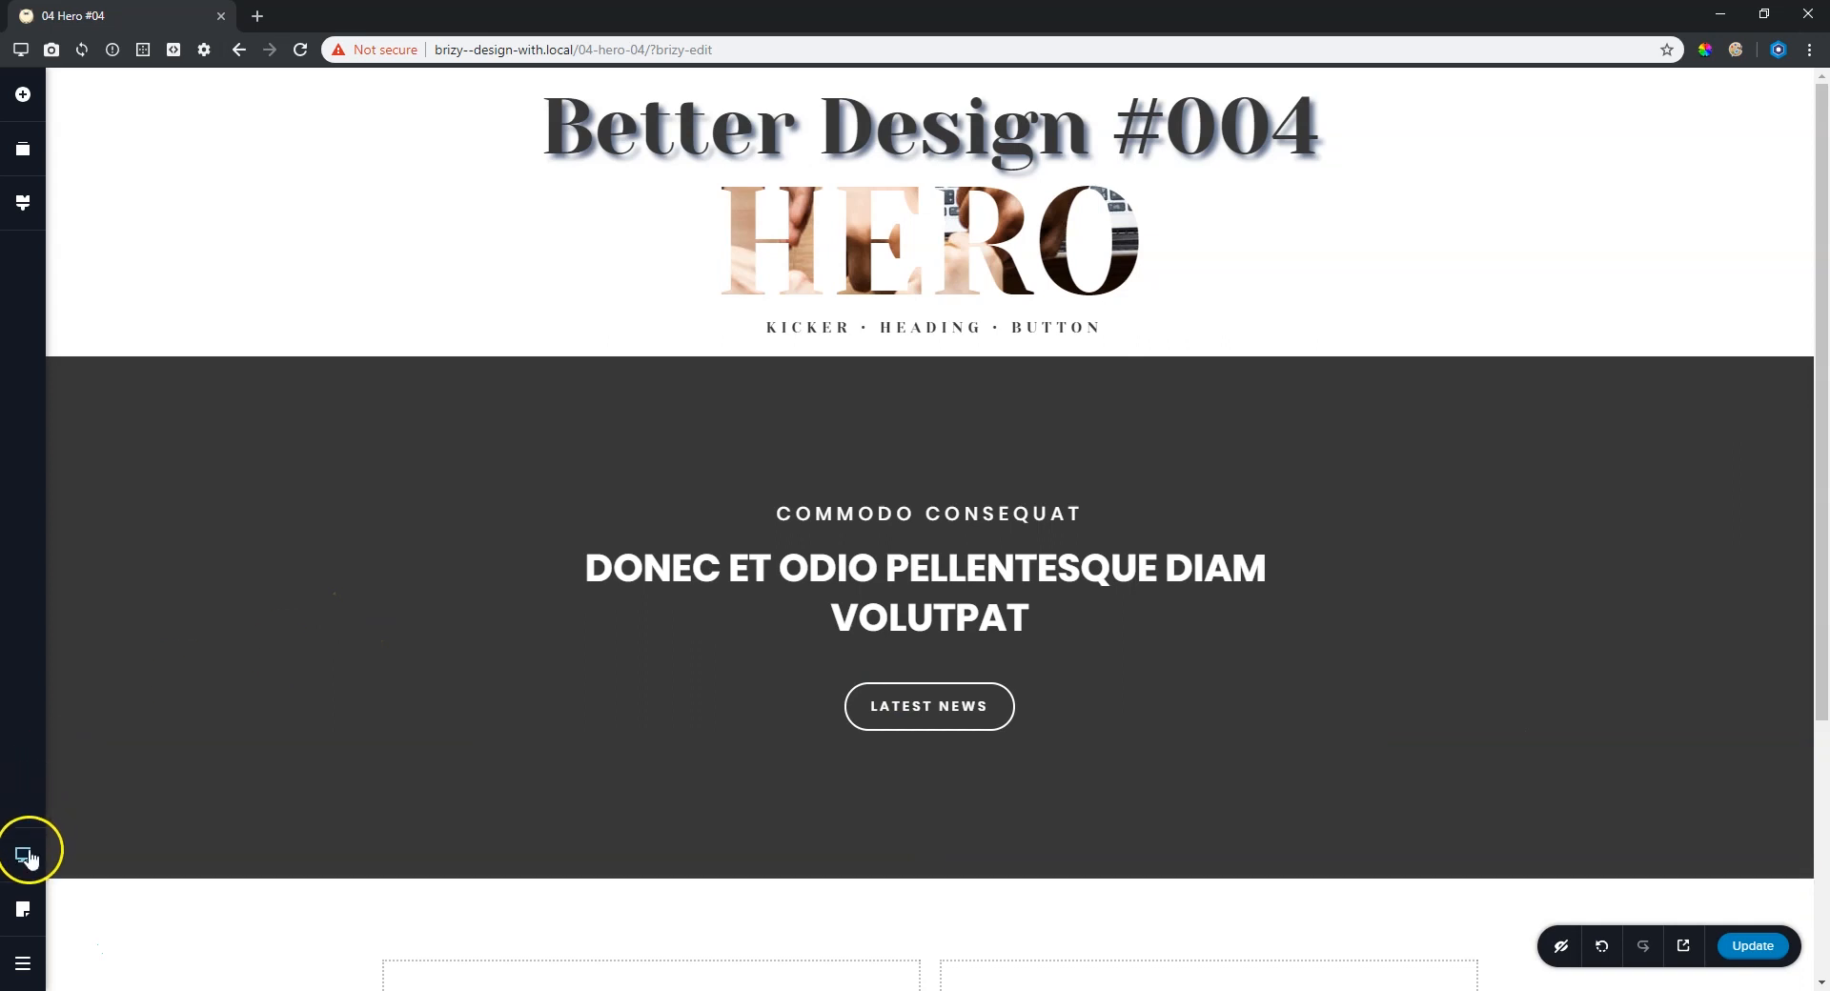
click(133, 851)
click(279, 810)
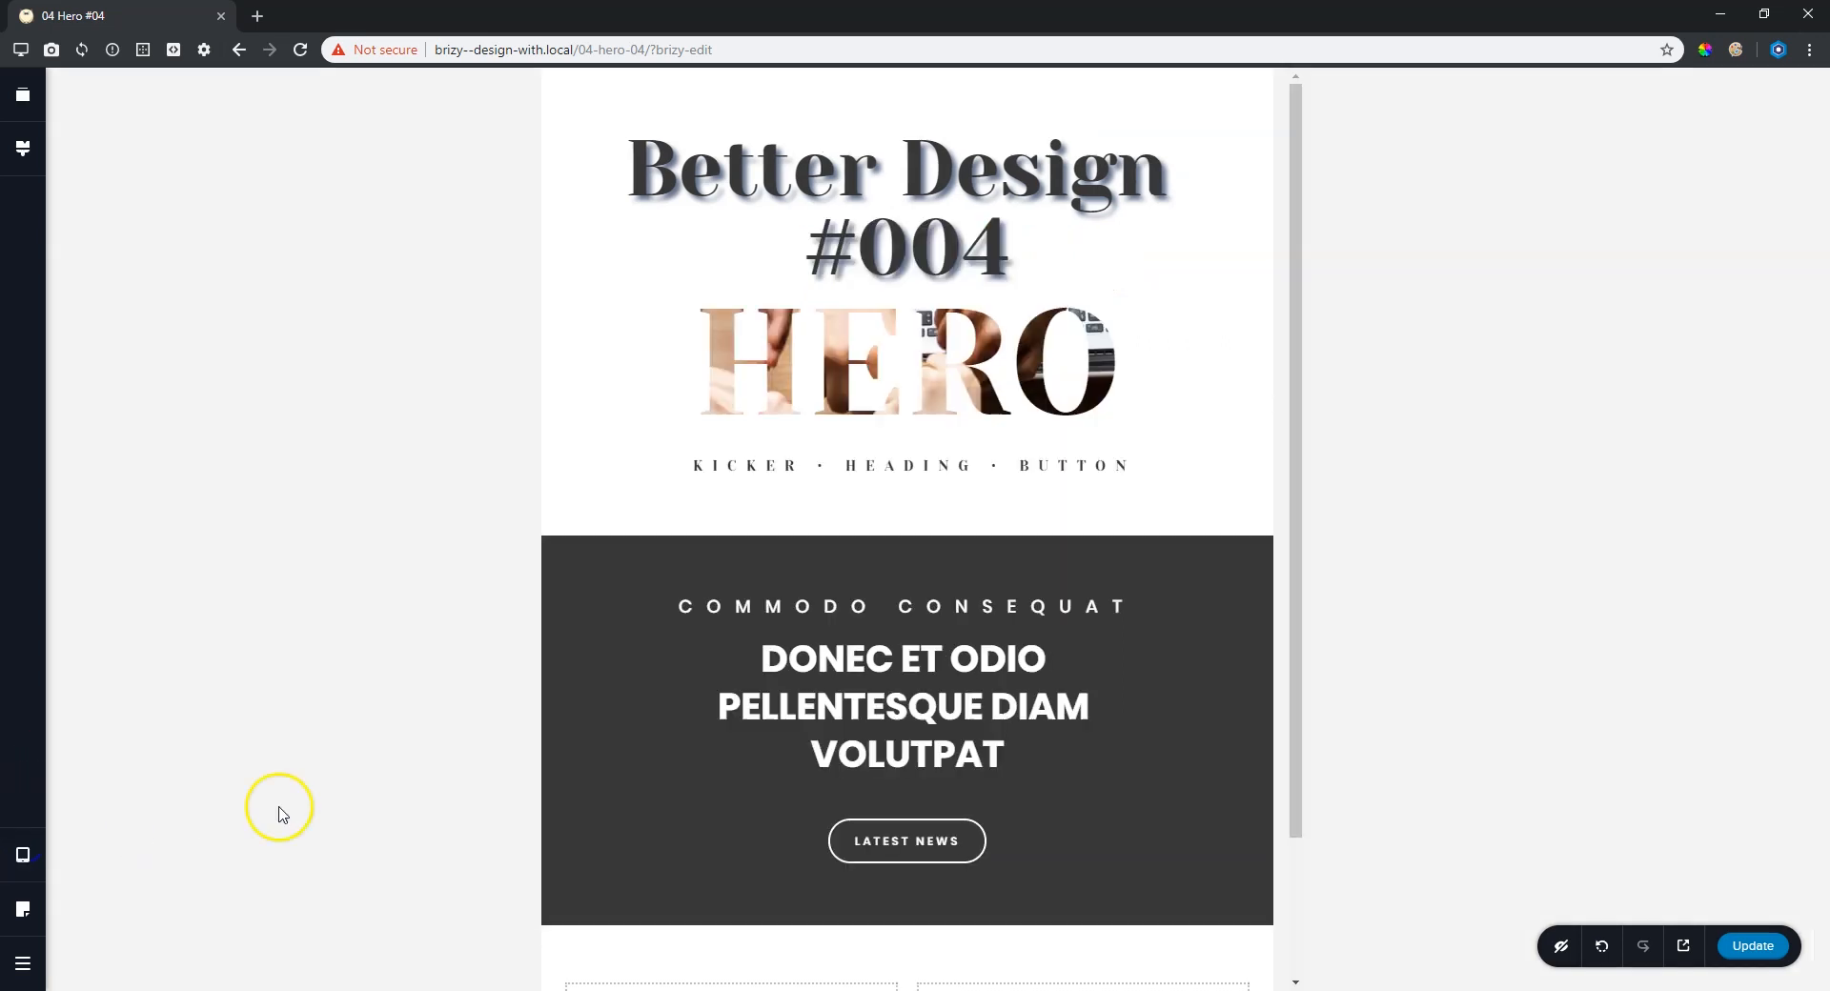
click(1037, 843)
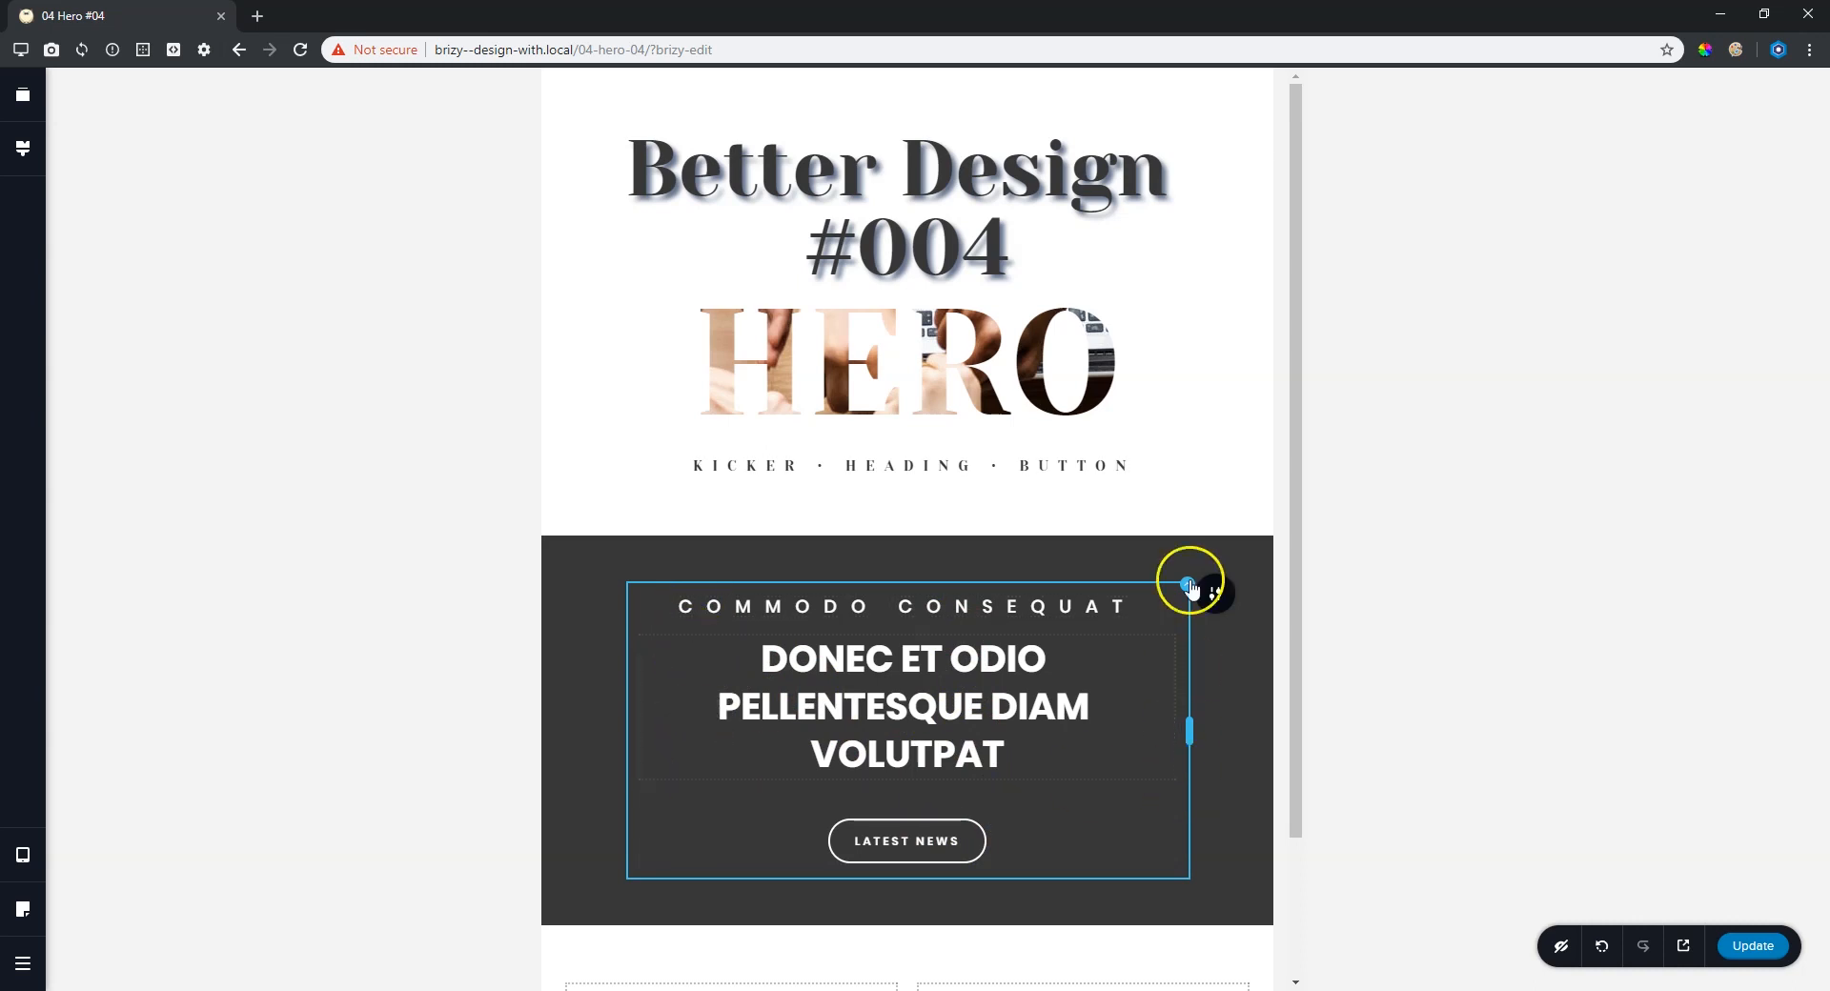
Outline the kicker and the heading with orange rectangles using the page annotation tool, and close the tool.
click(1735, 49)
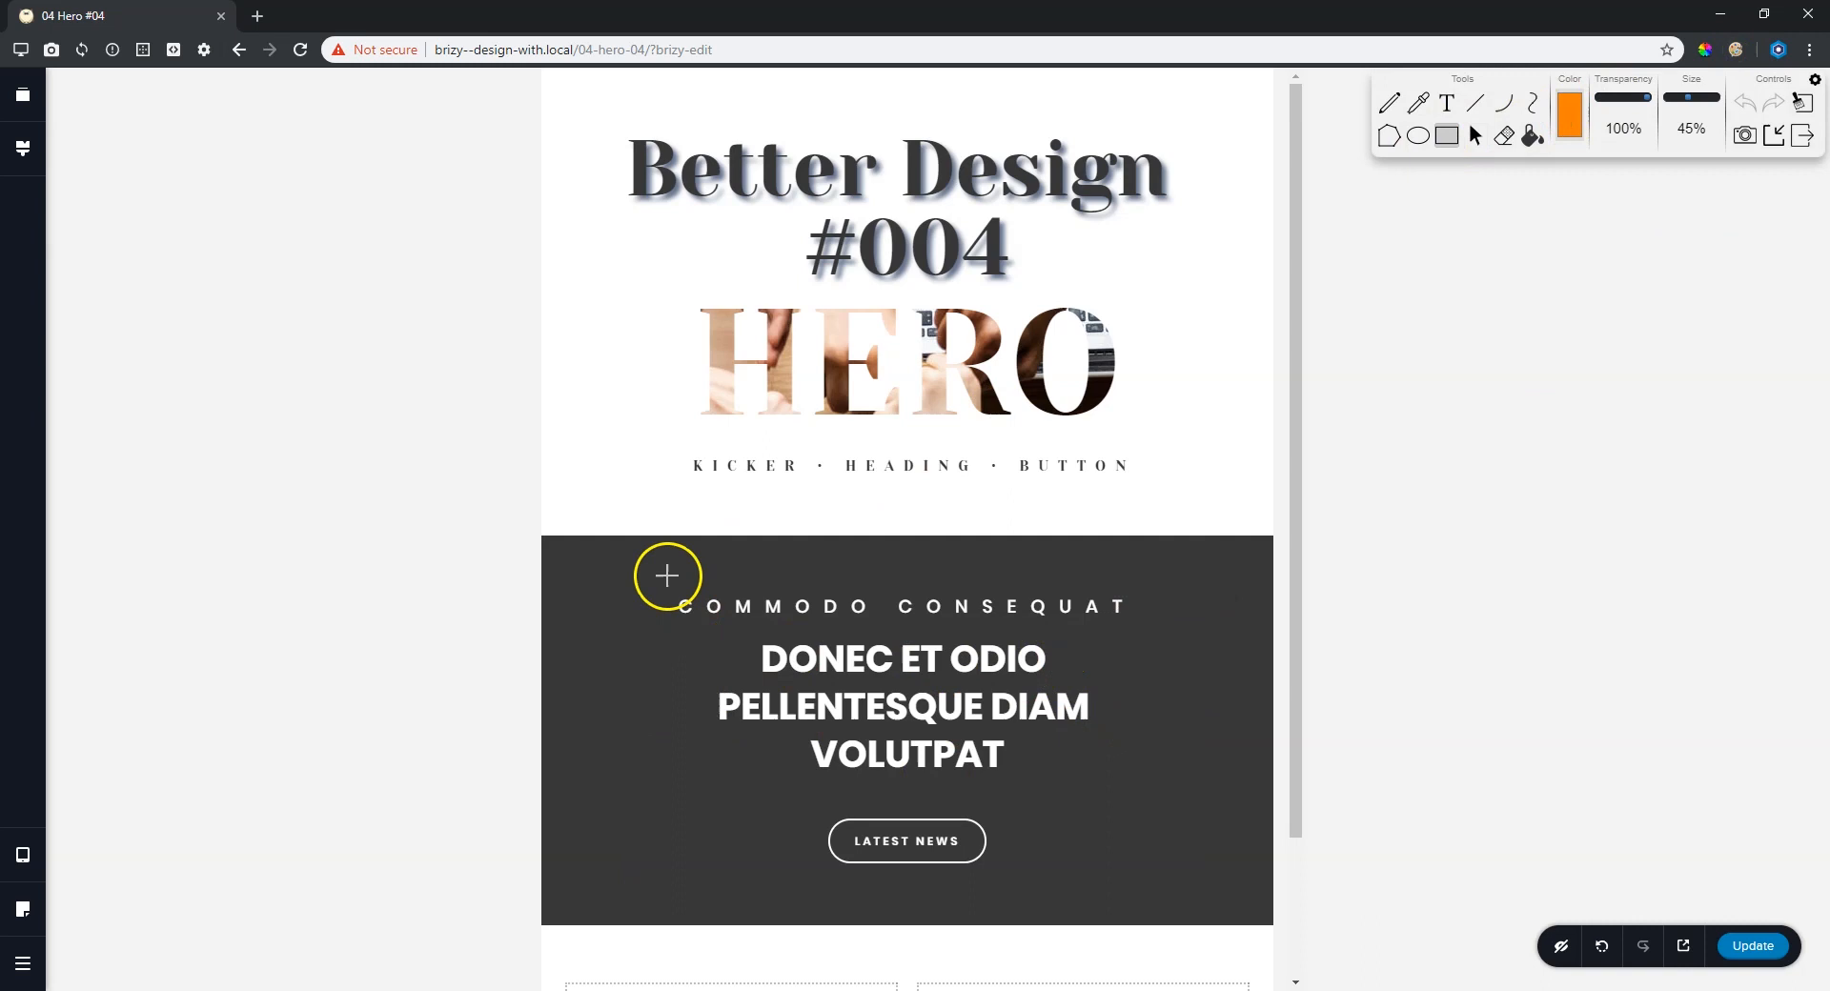
mouse_move(667, 576)
mouse_down()
mouse_move(931, 631)
mouse_move(1157, 631)
mouse_up()
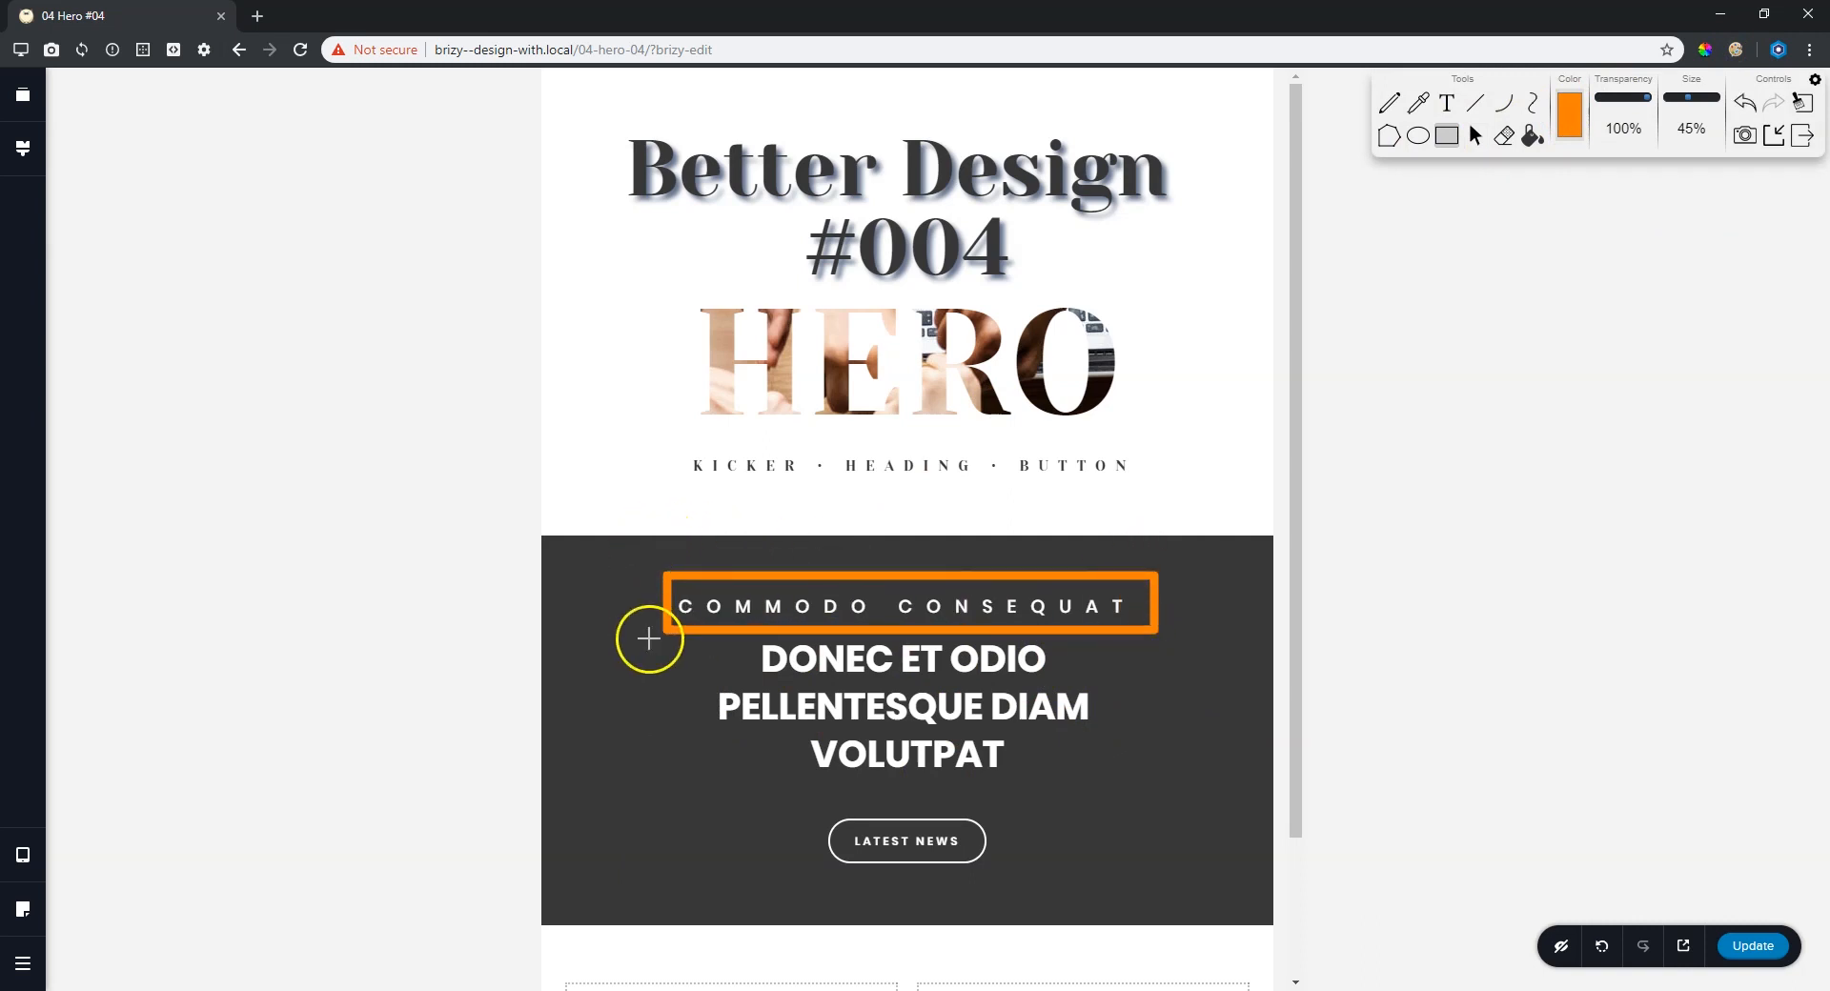
mouse_move(699, 631)
mouse_down()
mouse_move(903, 809)
mouse_move(1121, 790)
mouse_up()
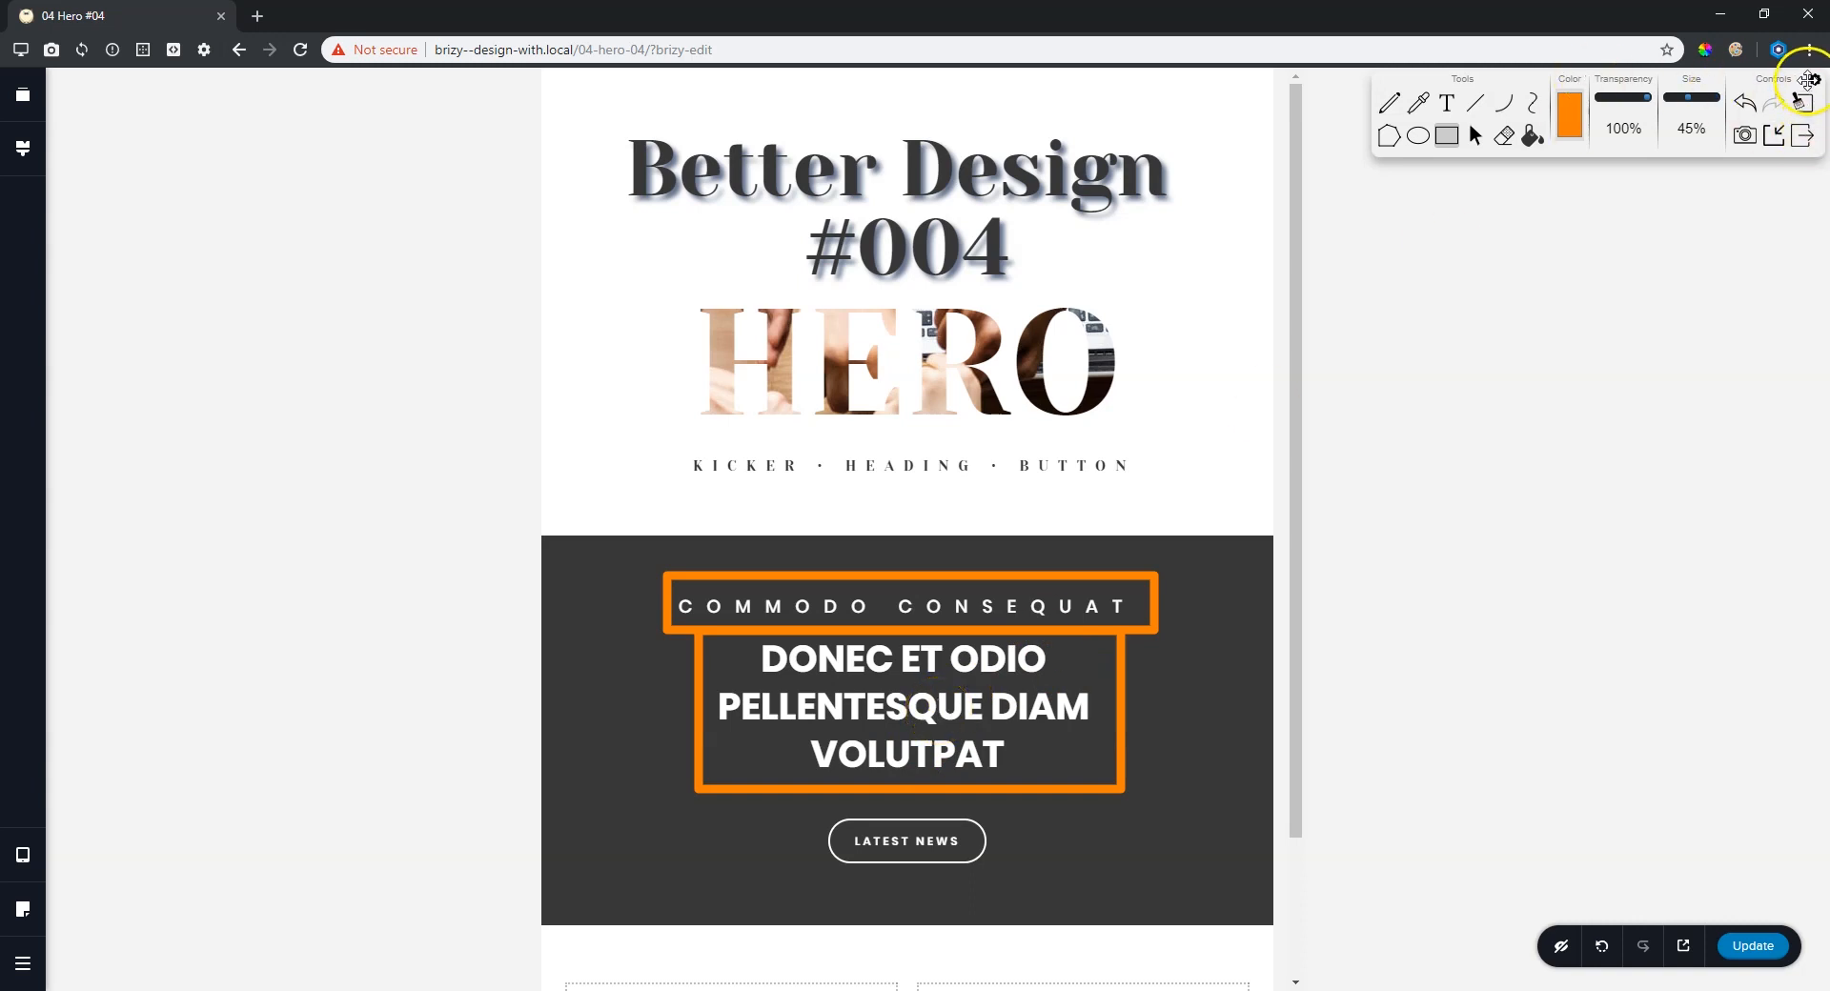
click(1802, 140)
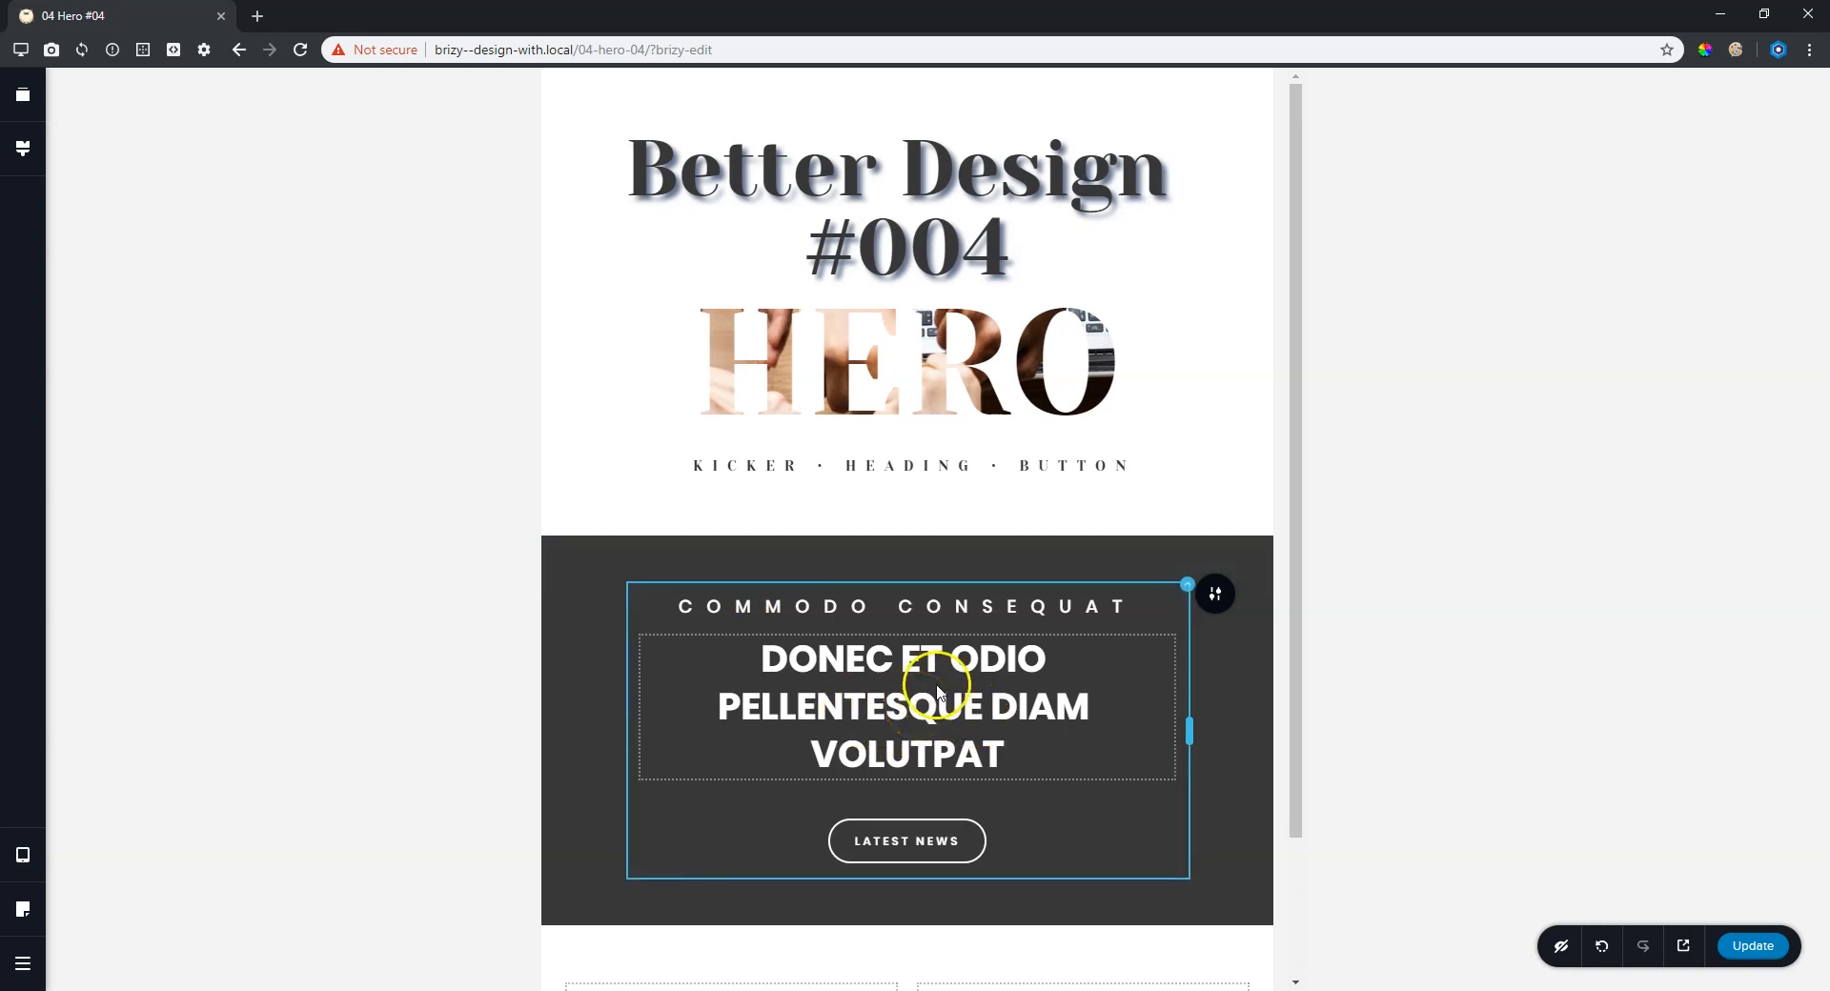
Set the kicker's letter spacing to 4.5 in the tablet view.
click(931, 612)
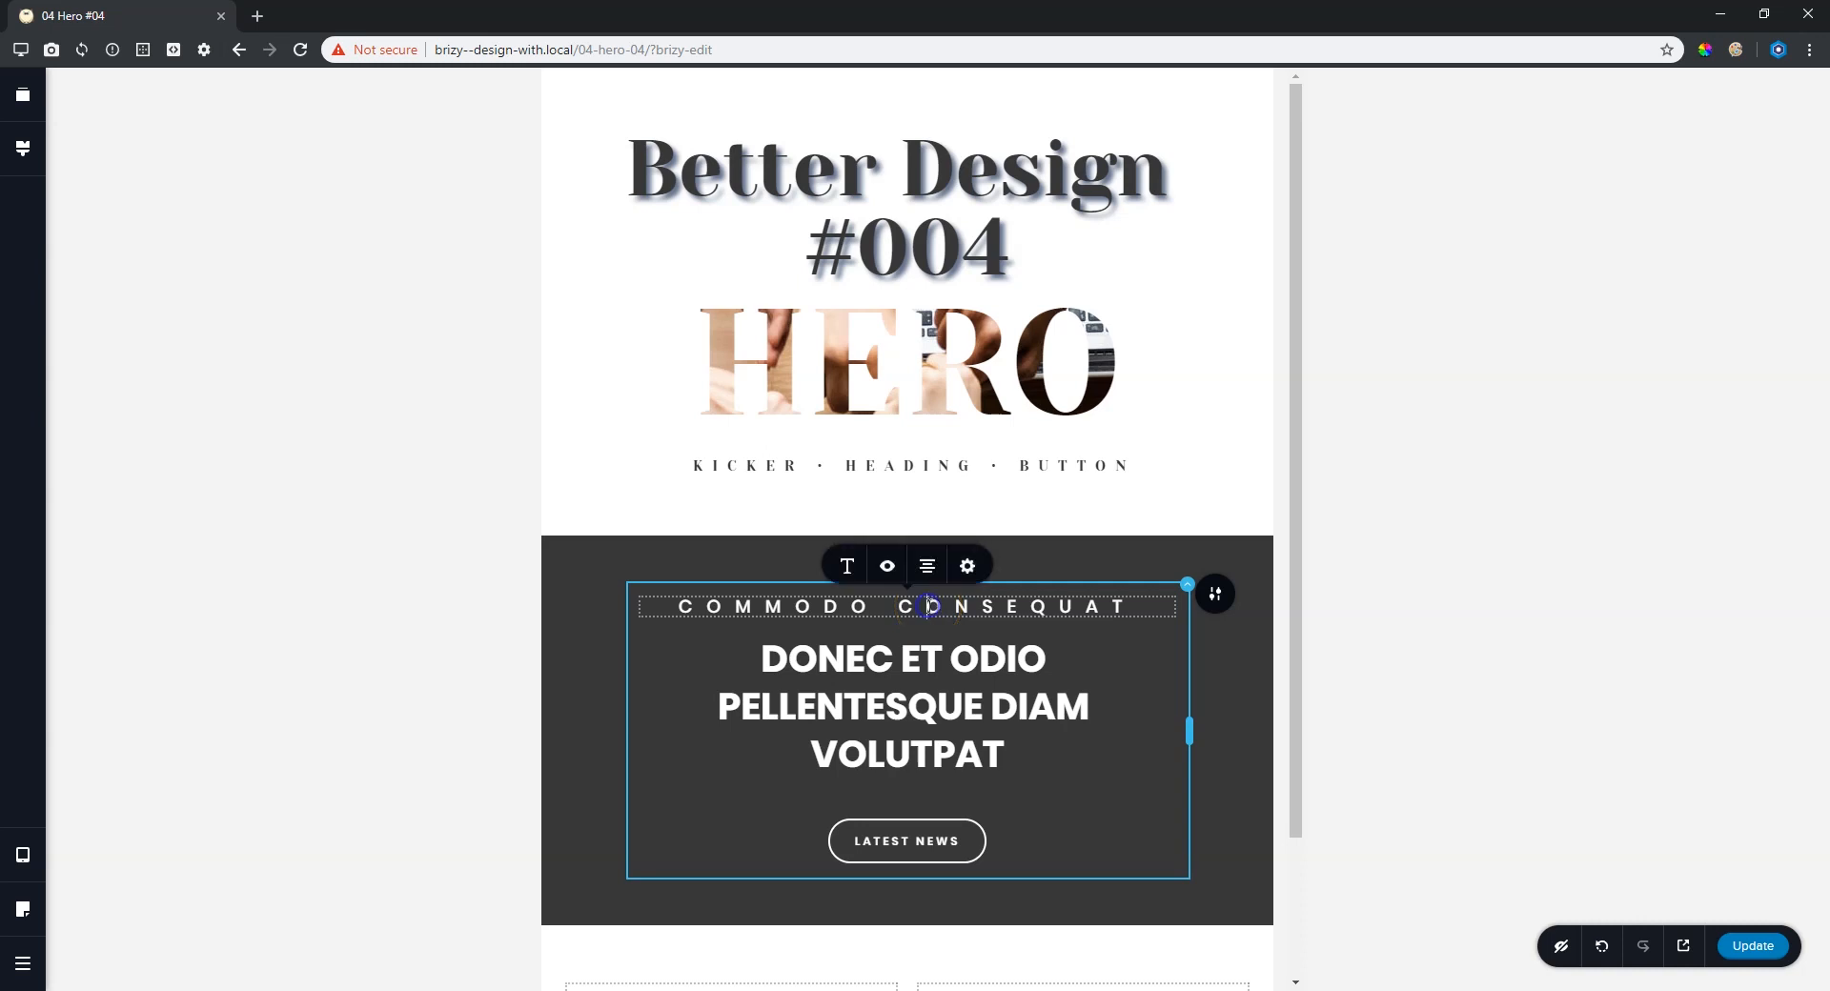
click(846, 567)
click(902, 503)
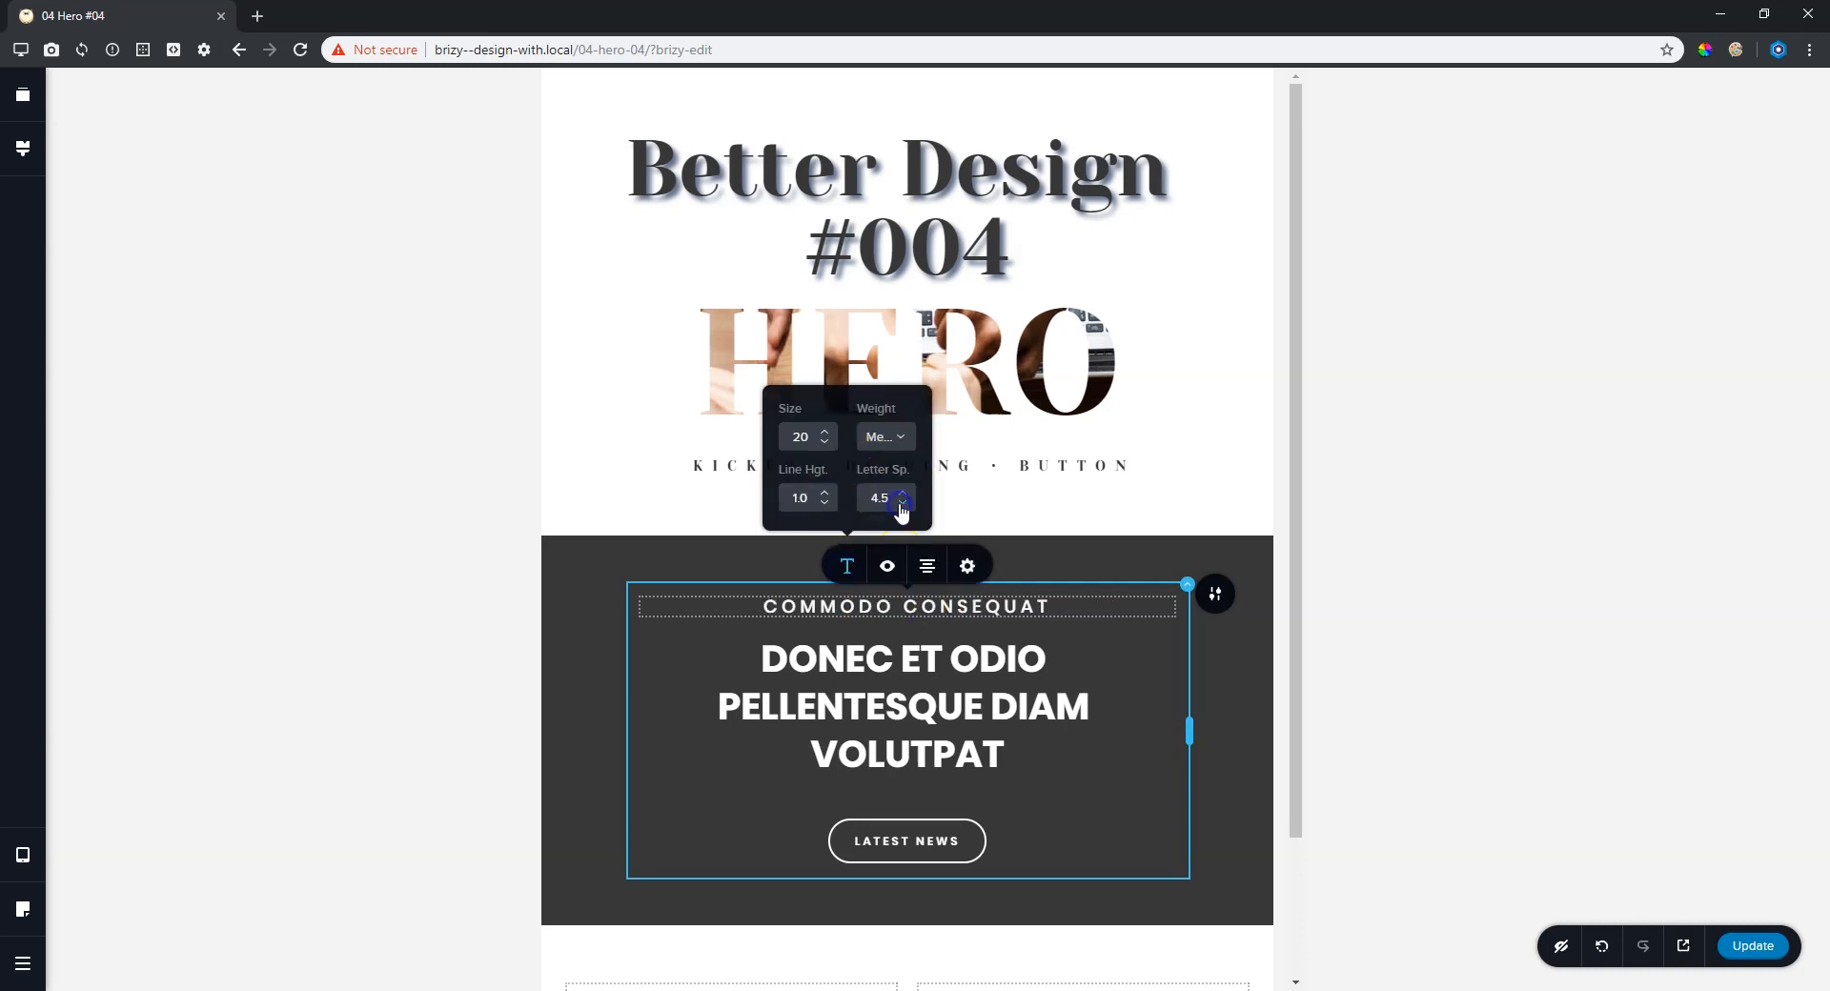
click(901, 504)
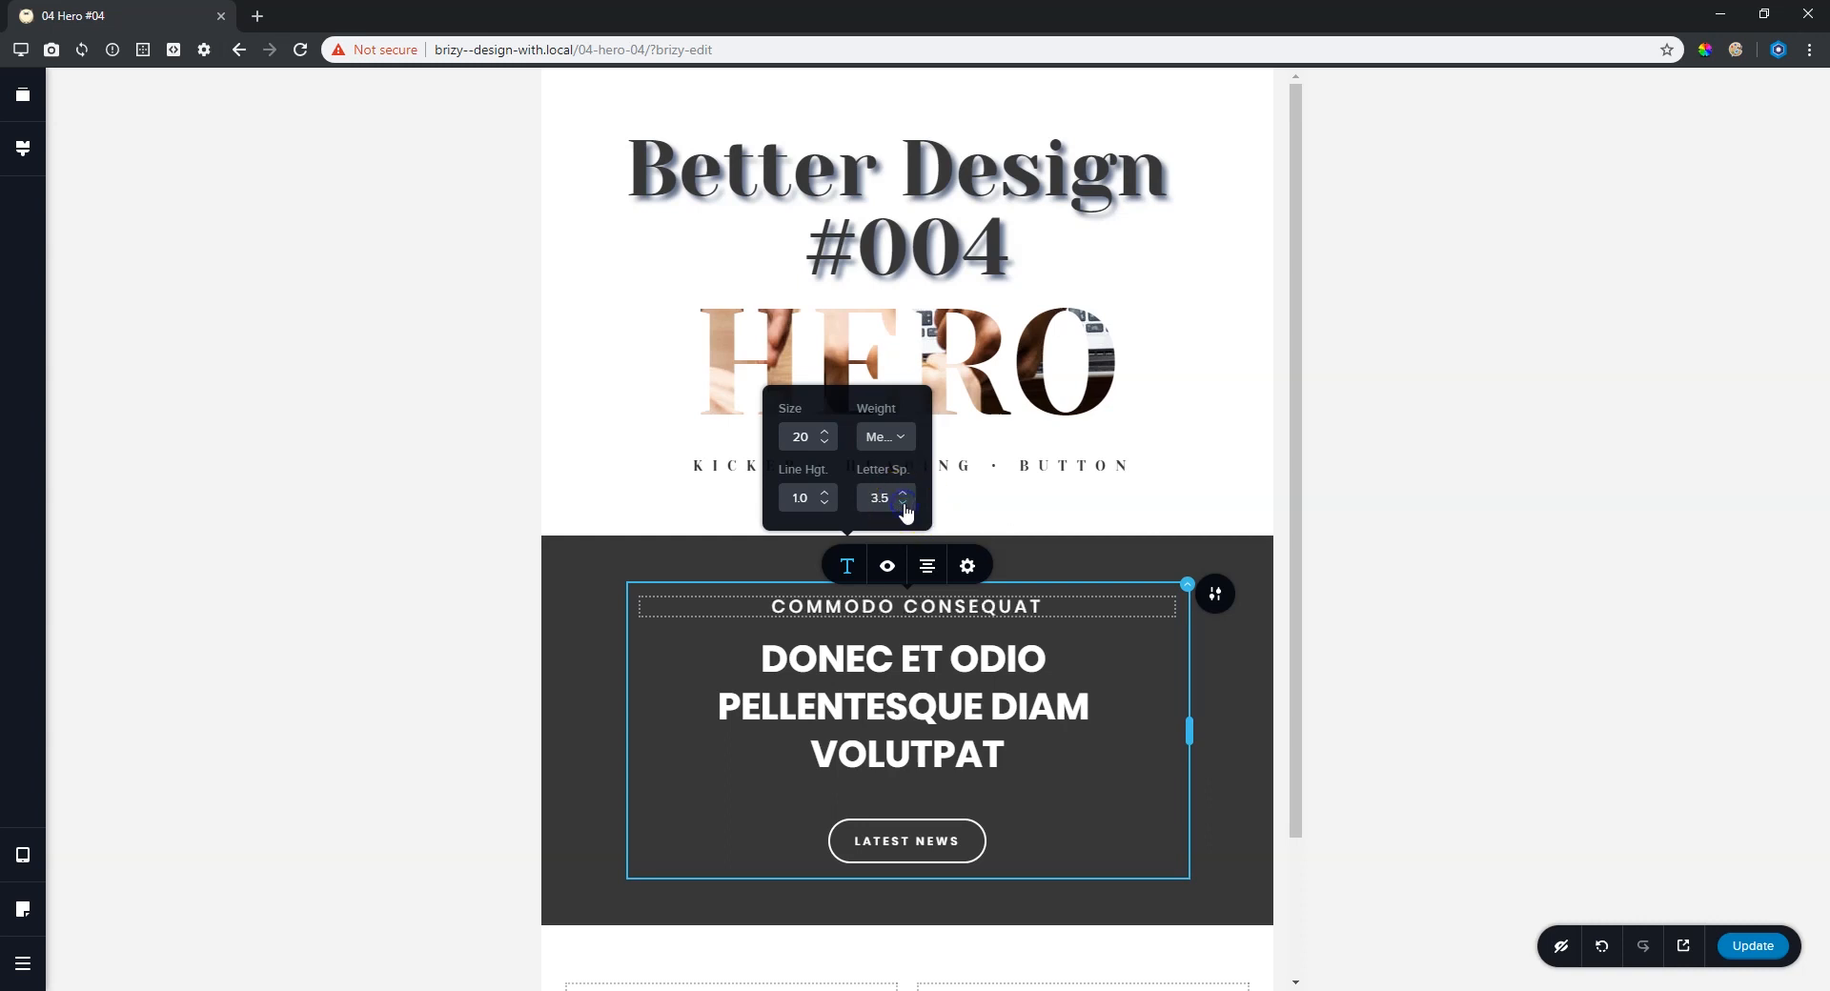
click(902, 492)
click(903, 492)
click(901, 503)
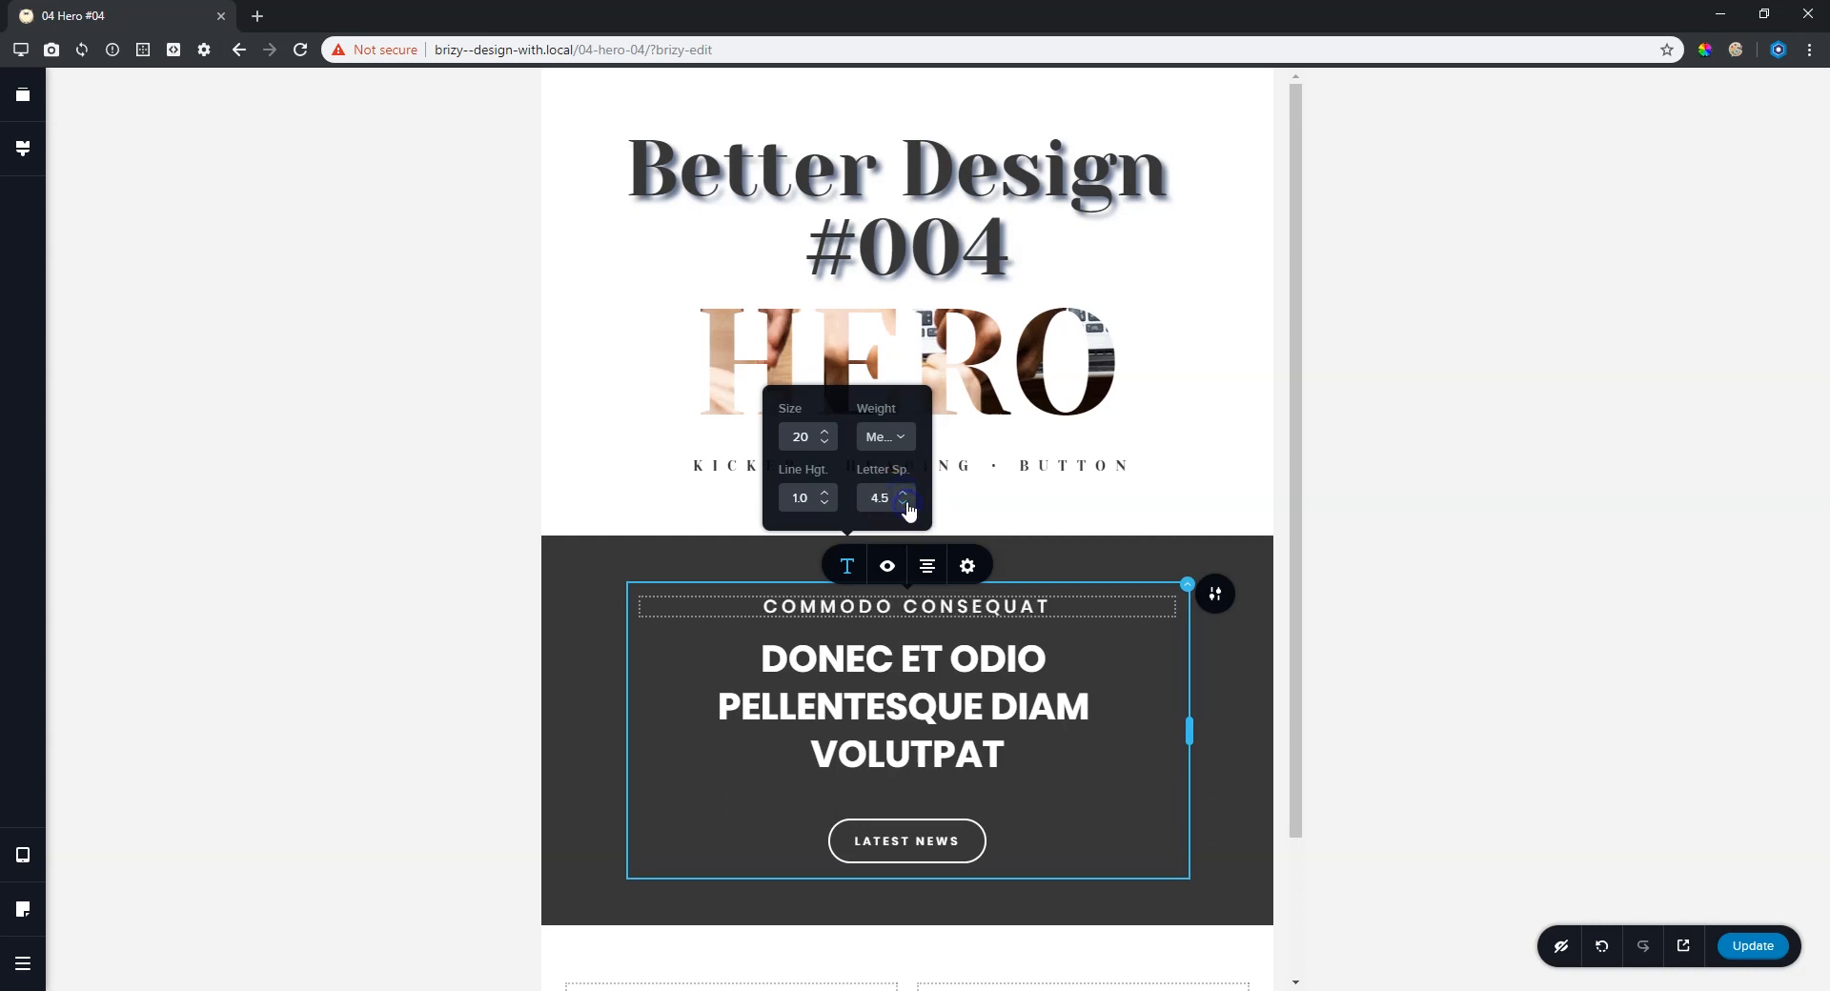
Change the kicker's font weight to Light in the tablet view.
click(878, 440)
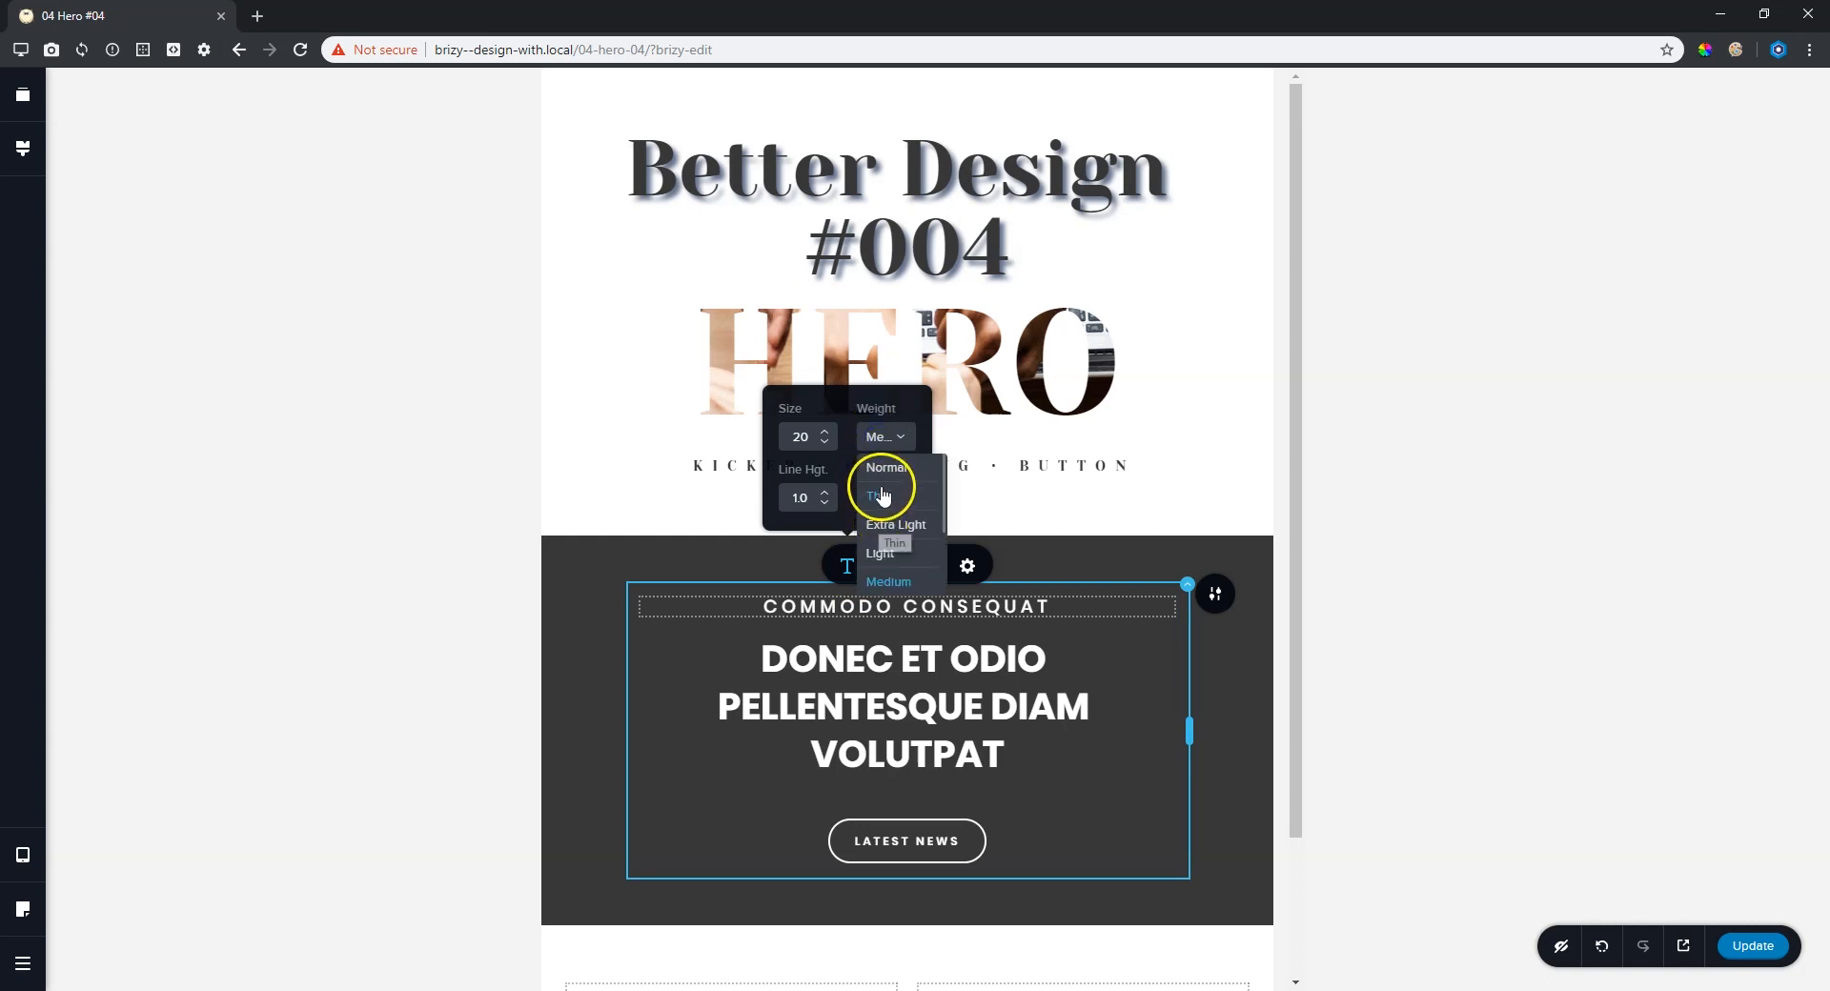
click(889, 559)
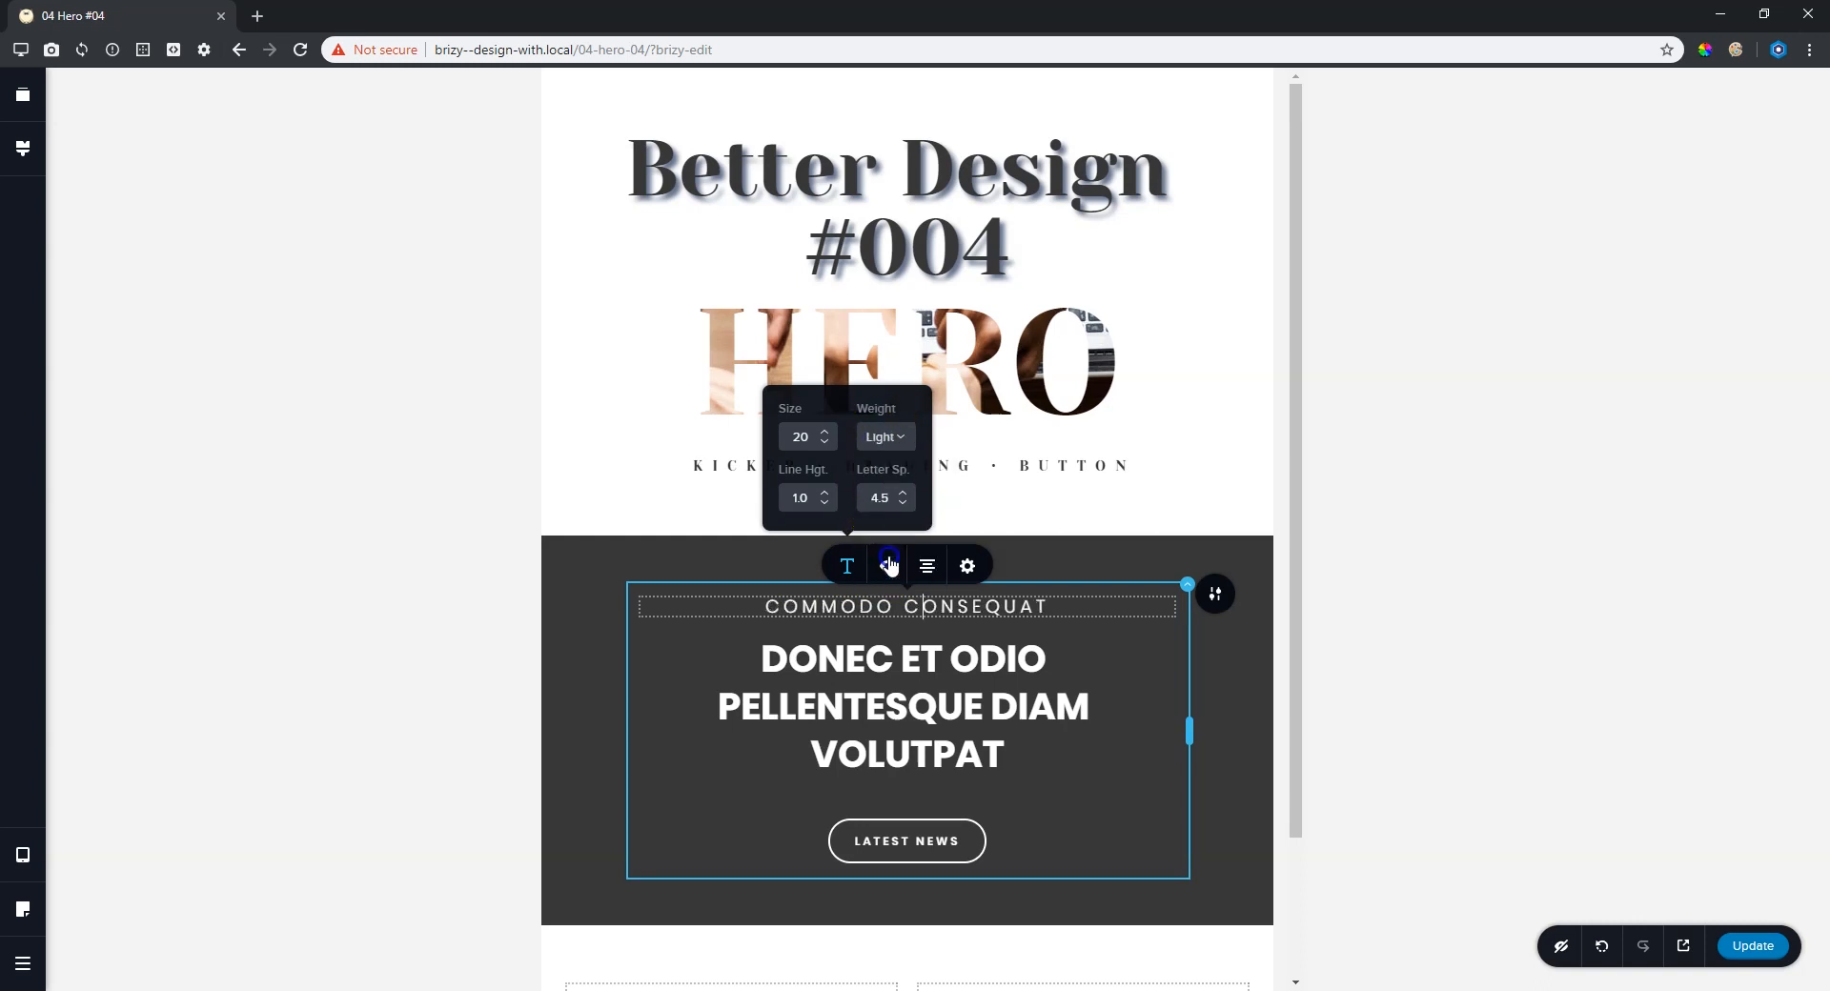
click(1113, 668)
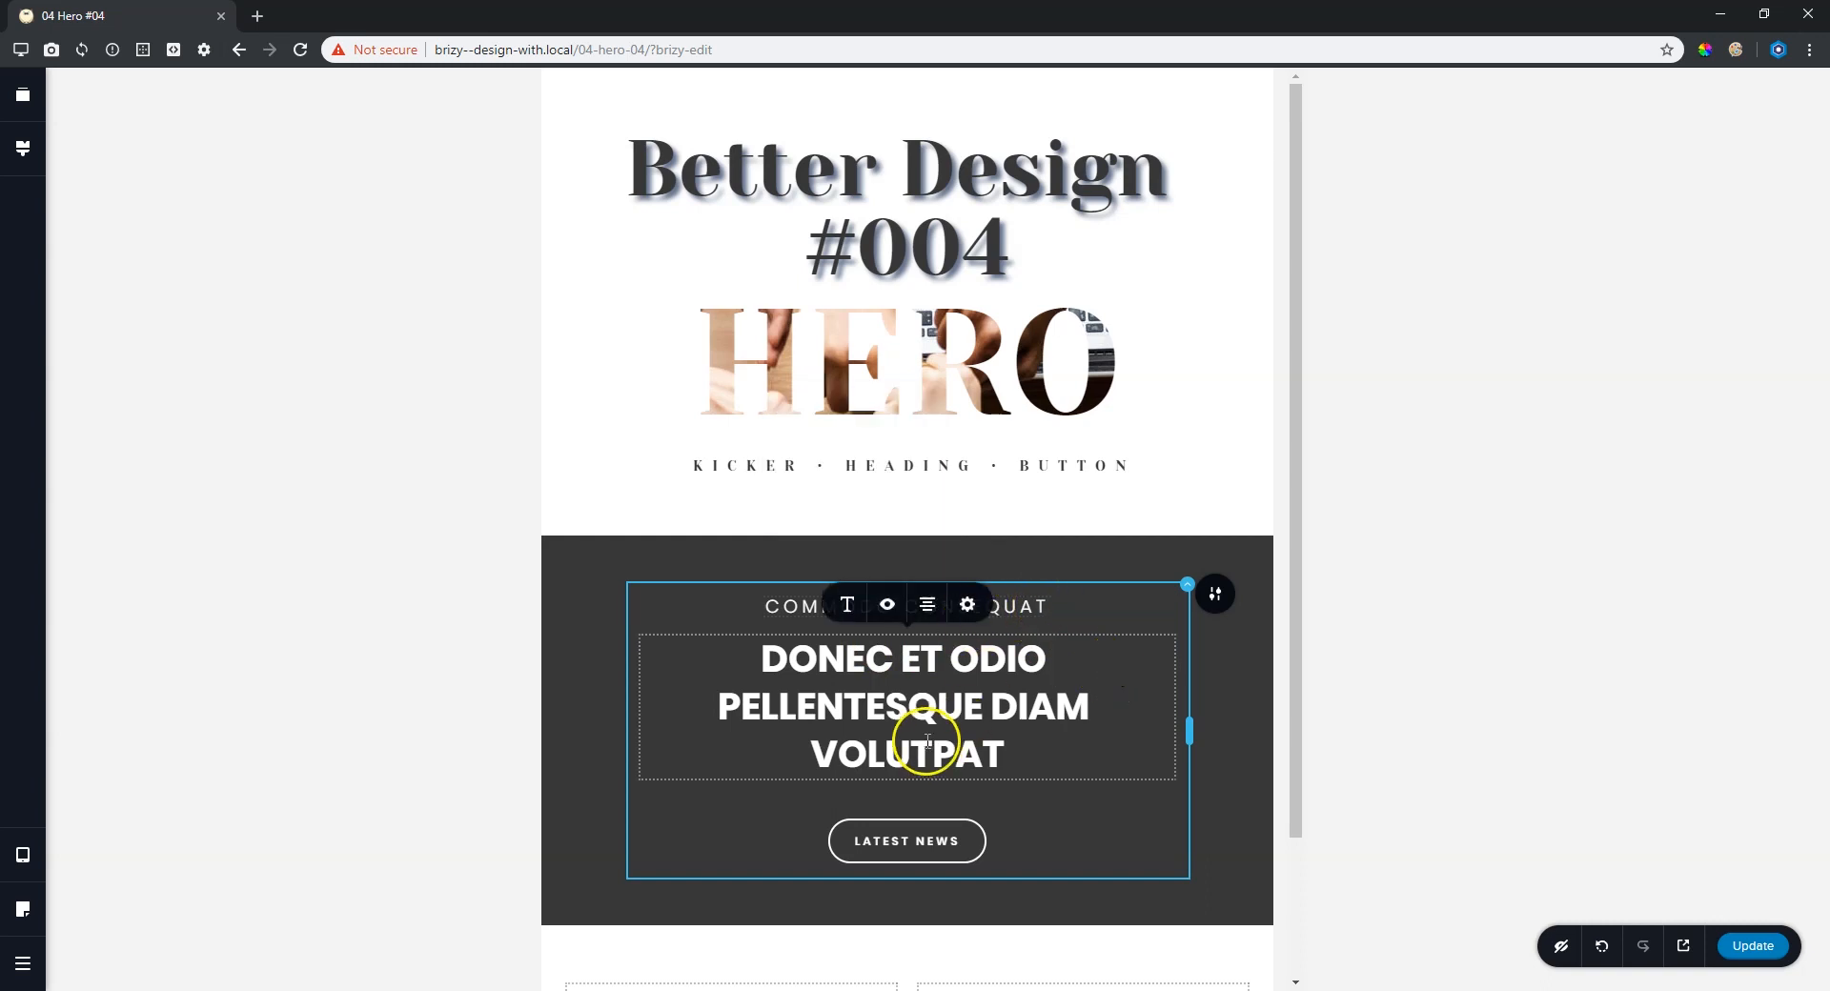
click(941, 707)
click(506, 706)
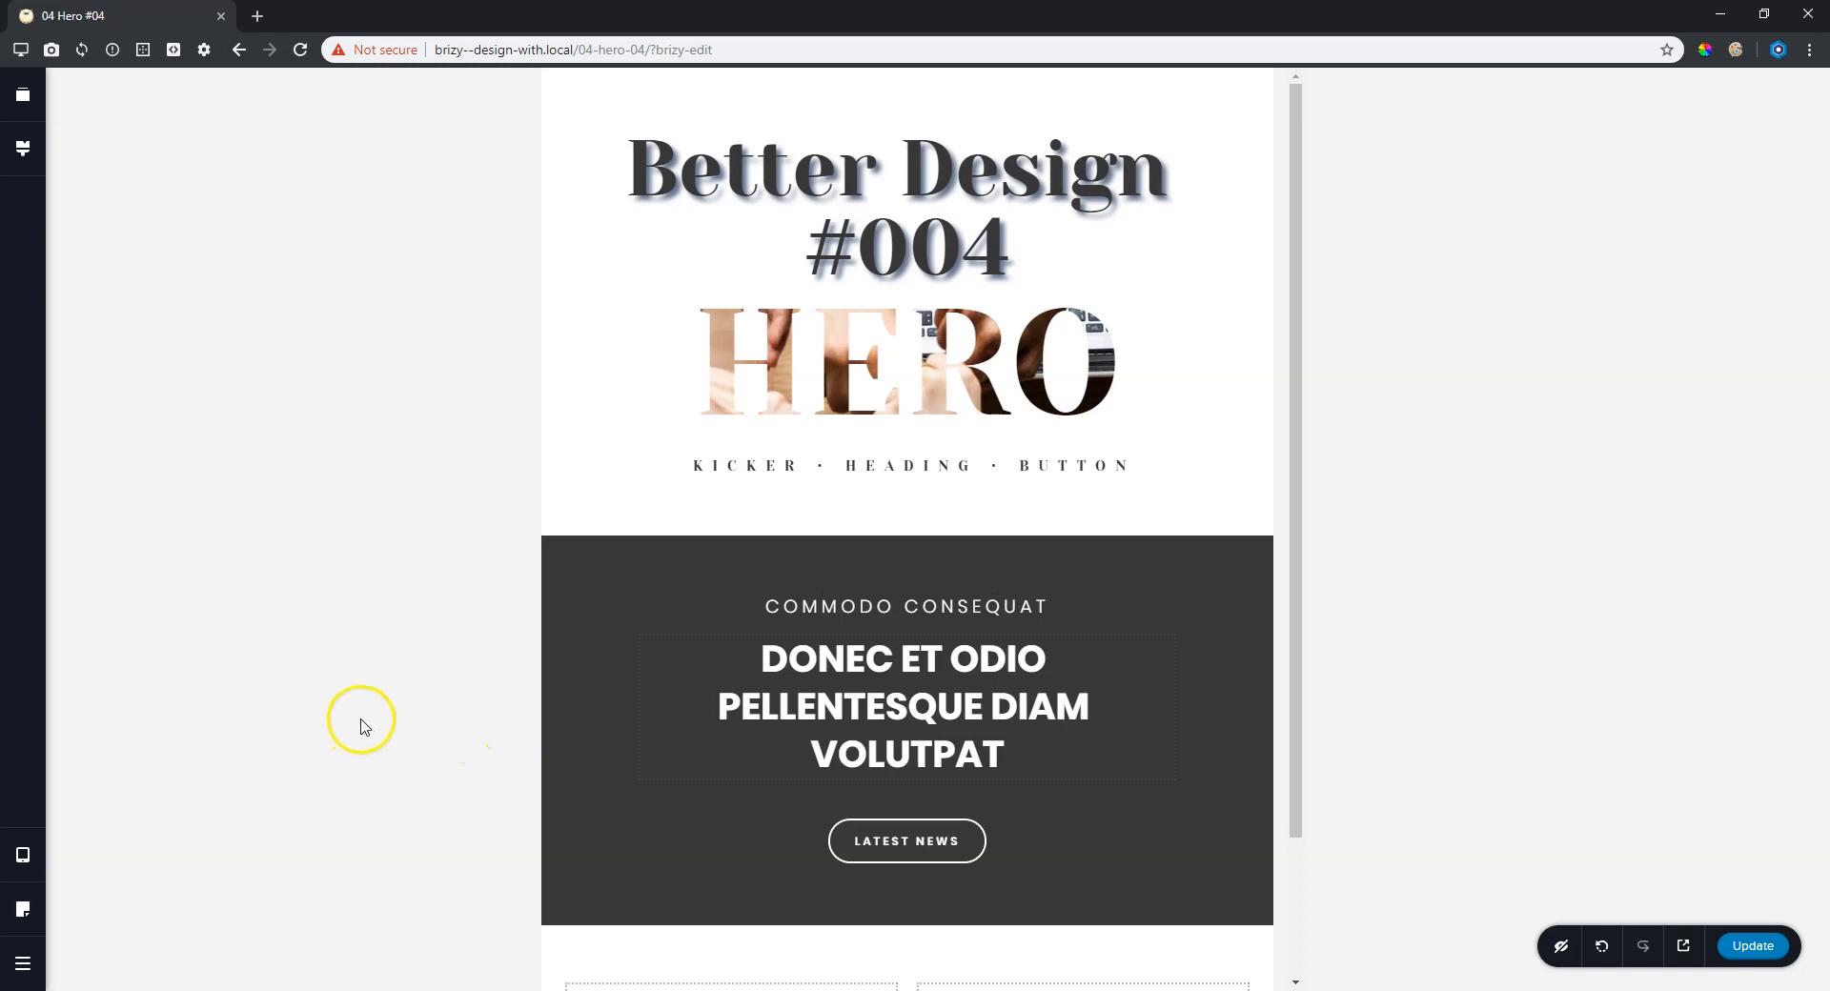
Increase the top and bottom padding of the dark hero block slightly in the tablet view.
drag(911, 536, 923, 565)
drag(952, 930, 956, 947)
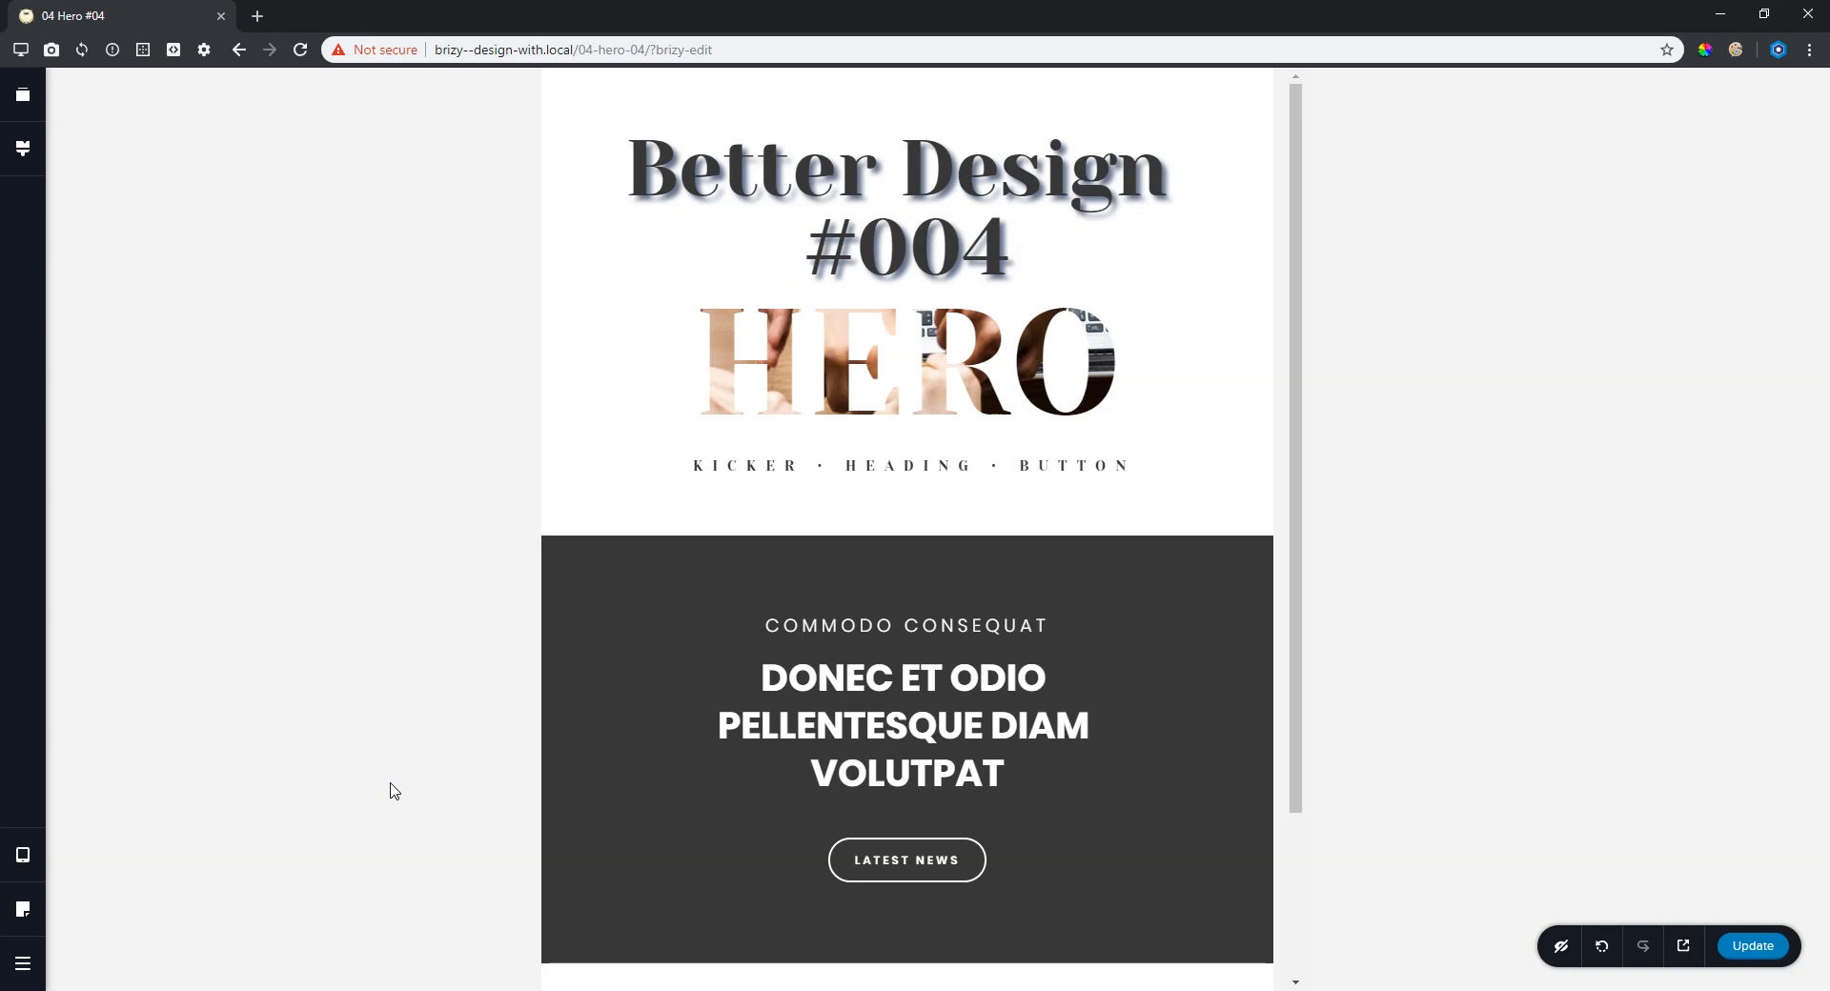
Compare the desktop and tablet layouts of the page, and switch to the mobile view.
click(23, 855)
click(128, 802)
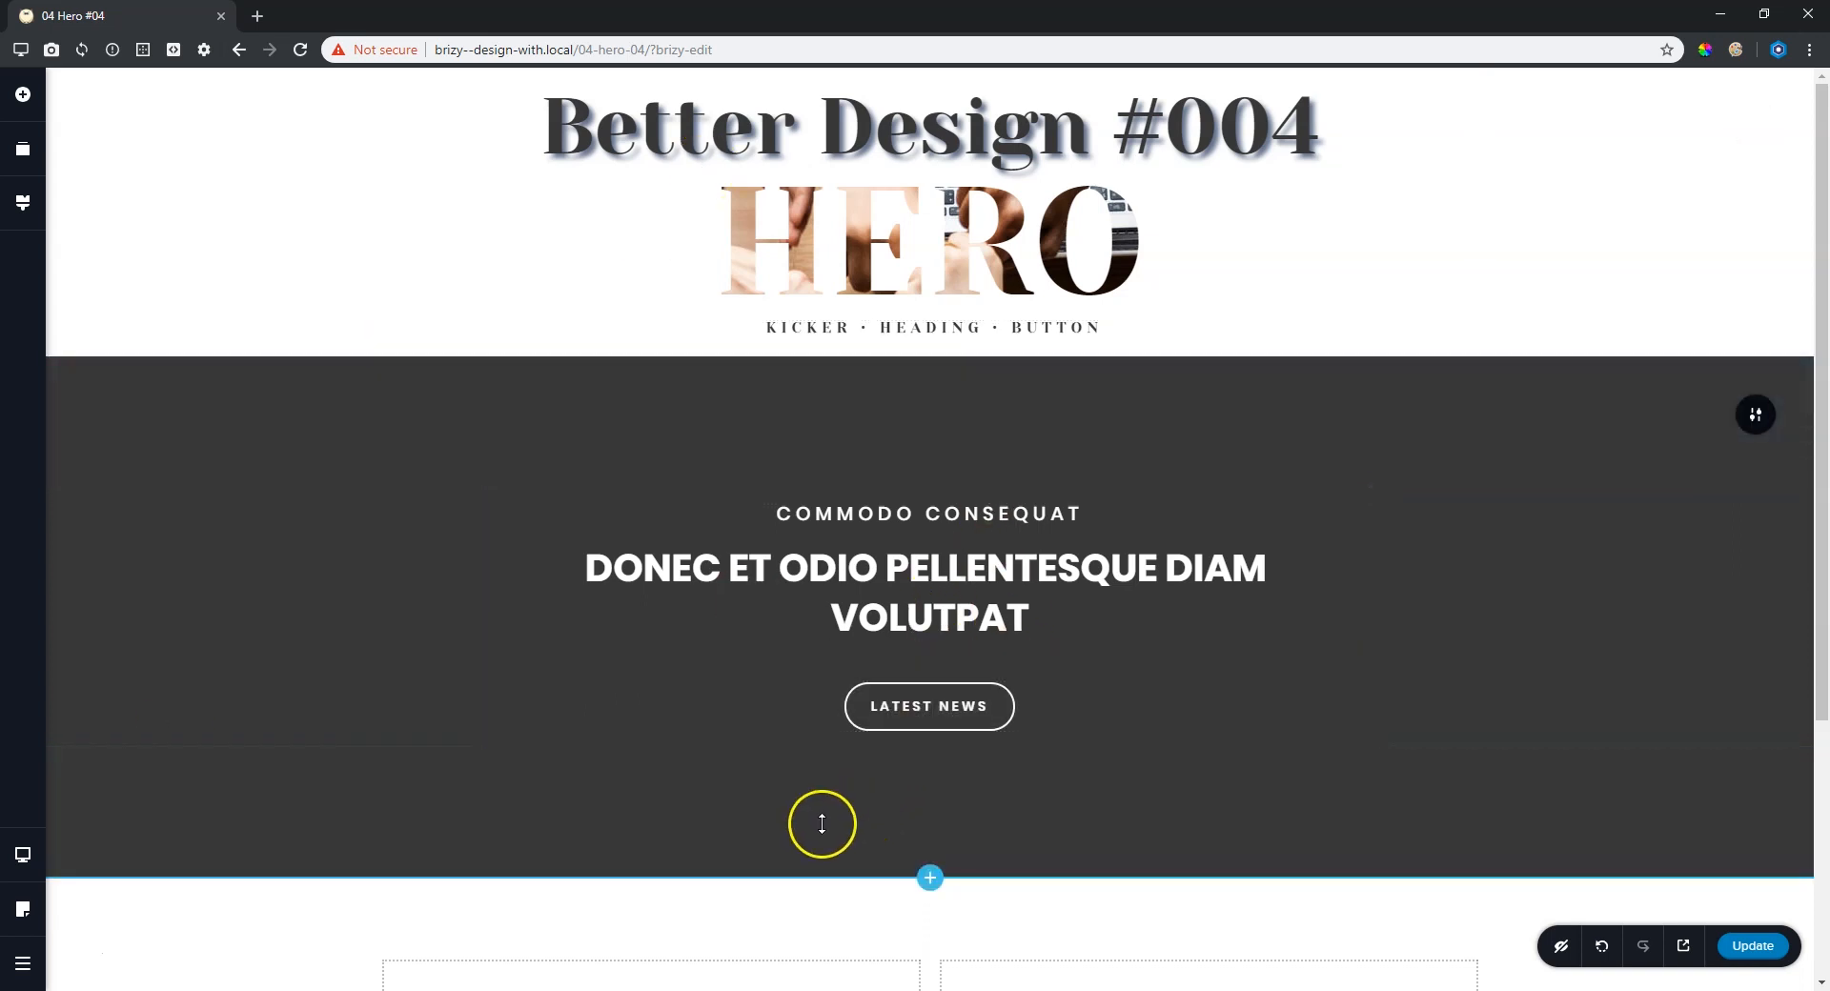
click(46, 858)
click(115, 844)
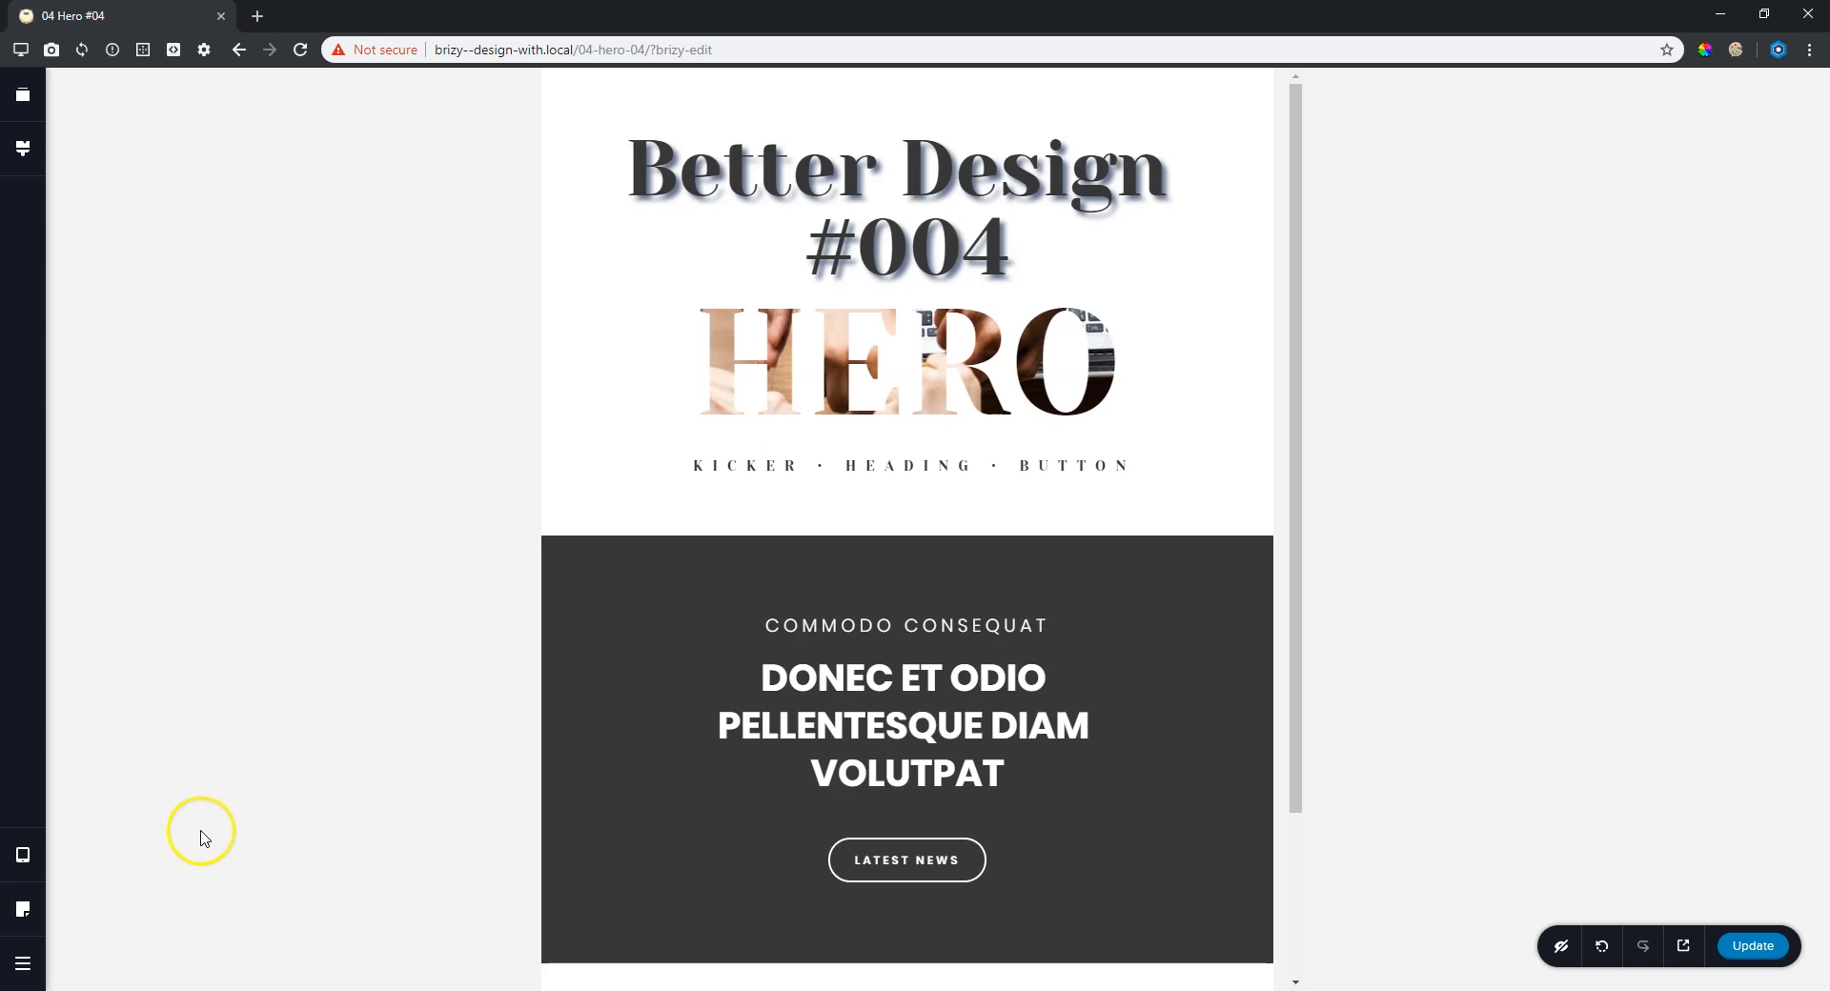
mouse_move(23, 855)
click(104, 886)
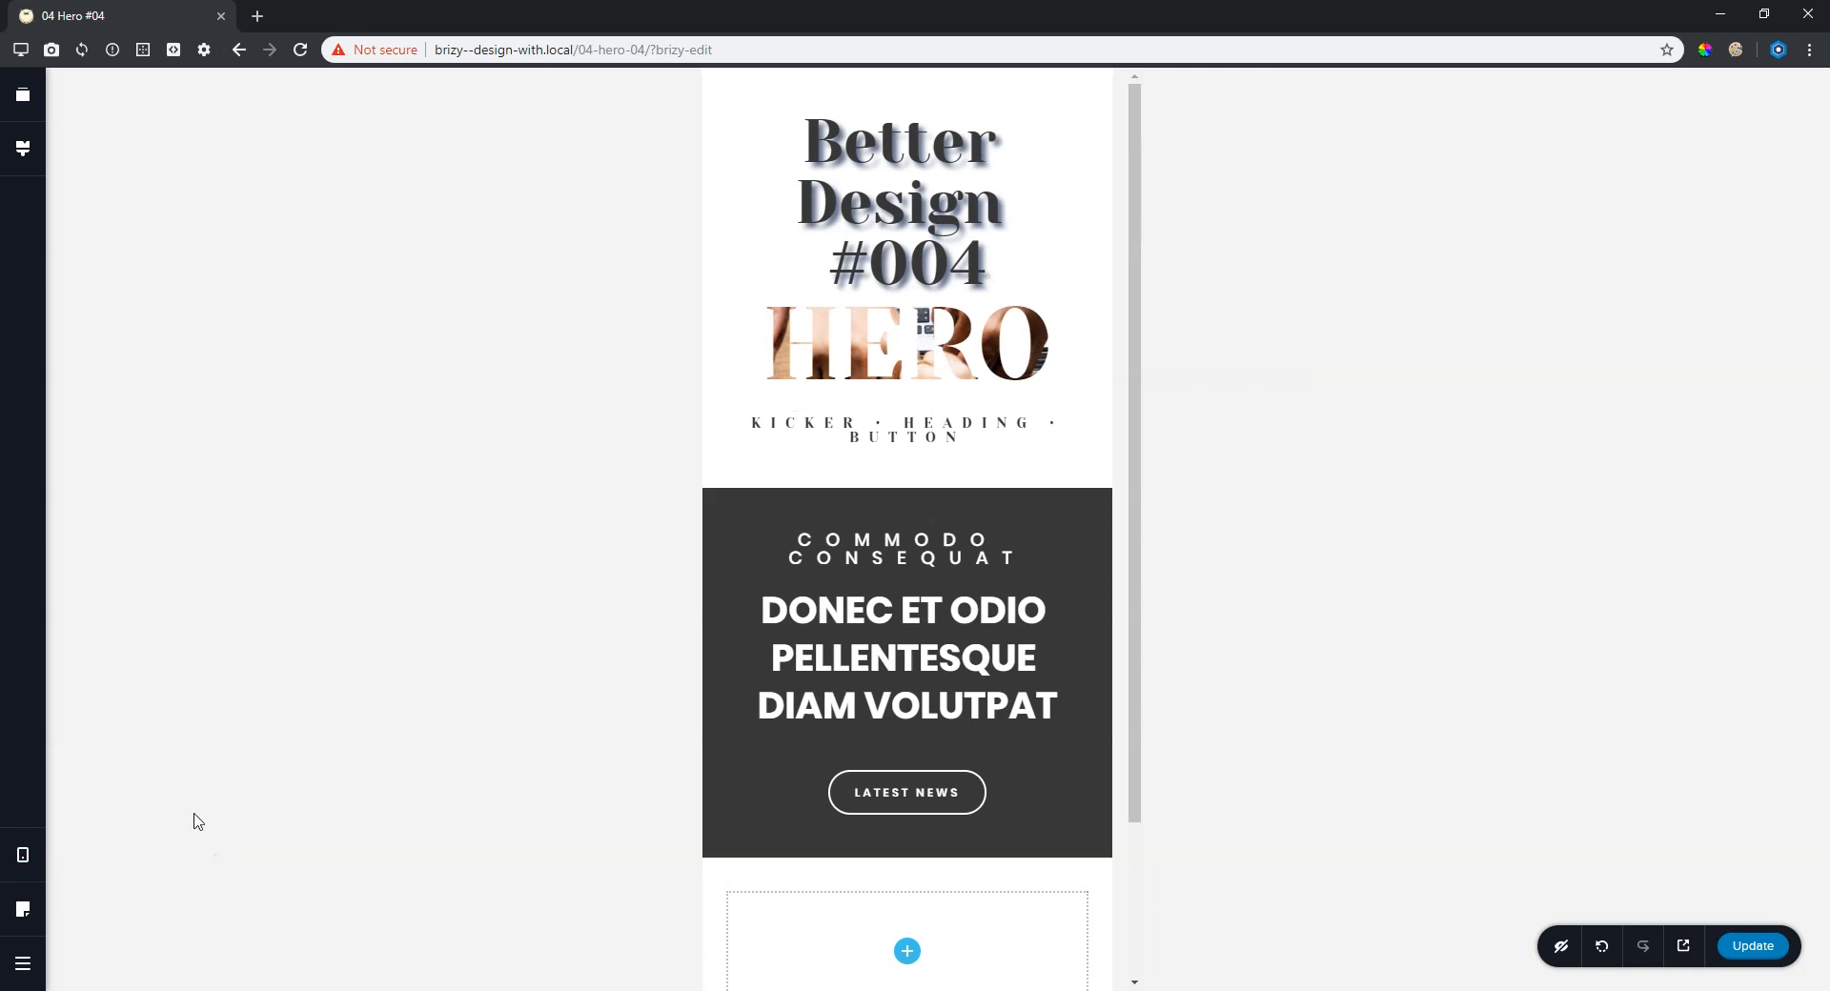
Set the kicker's letter spacing to 3.0 in the mobile view.
click(896, 615)
click(902, 560)
click(847, 499)
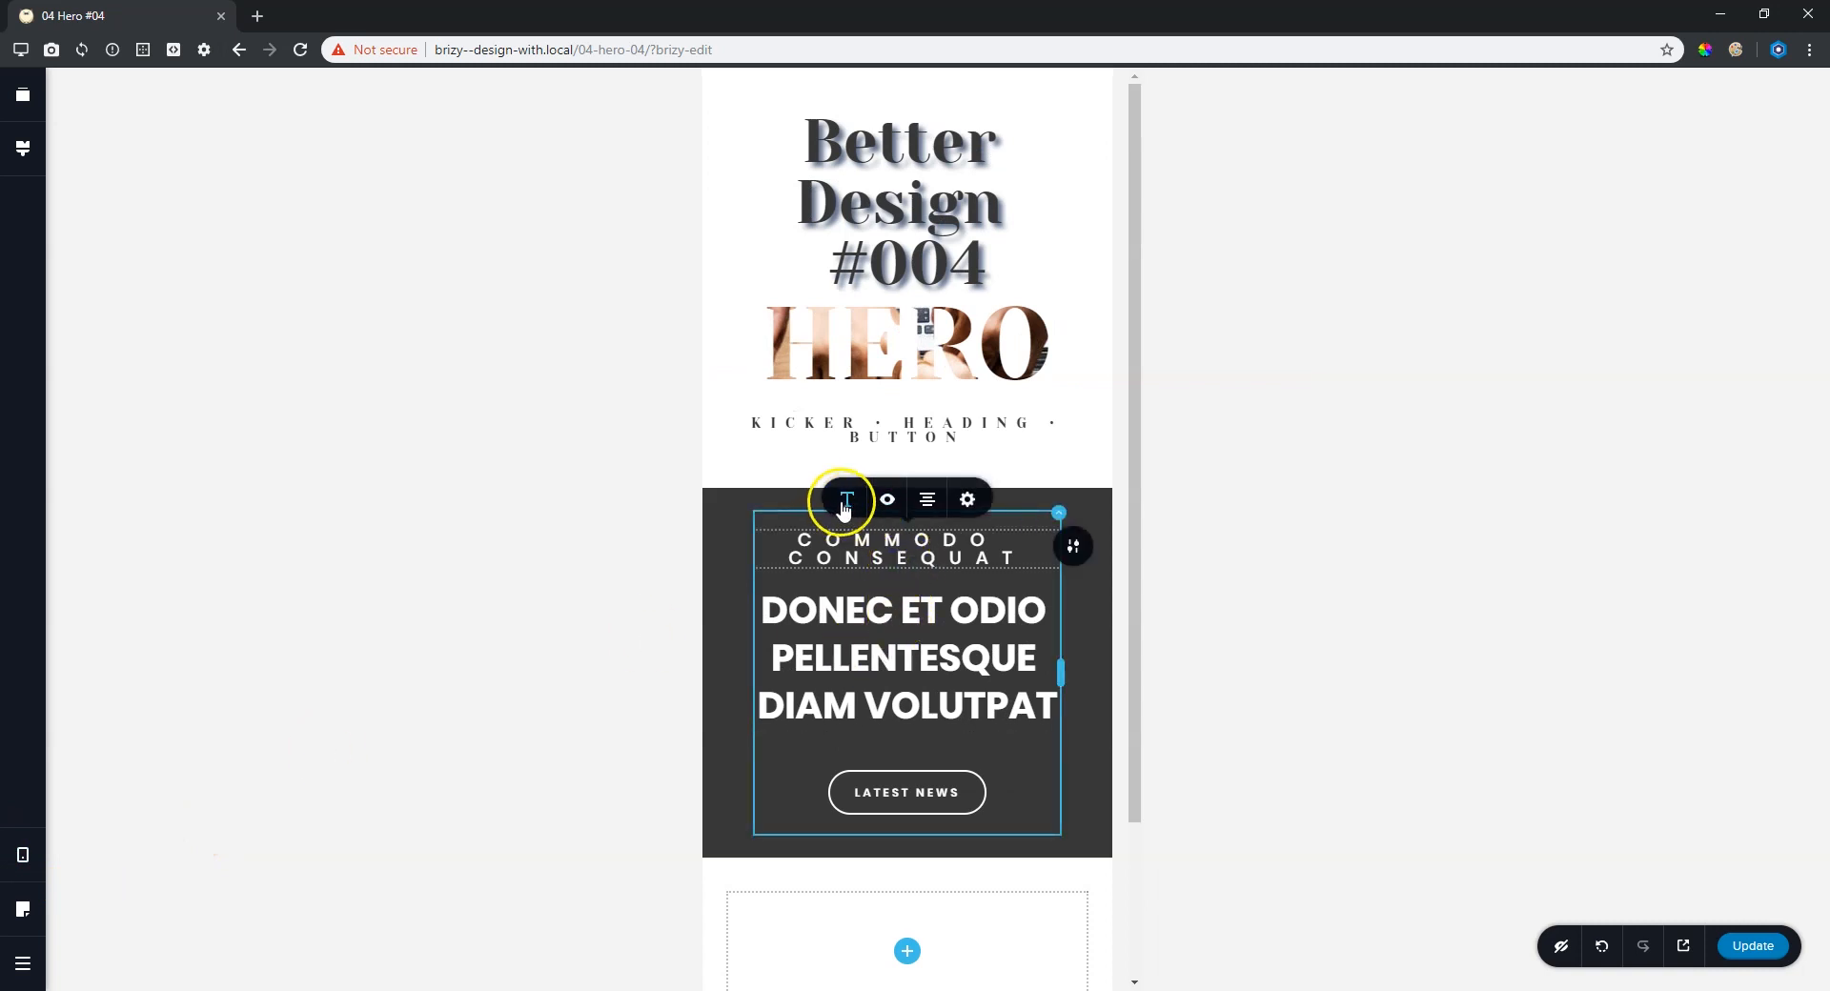
click(902, 437)
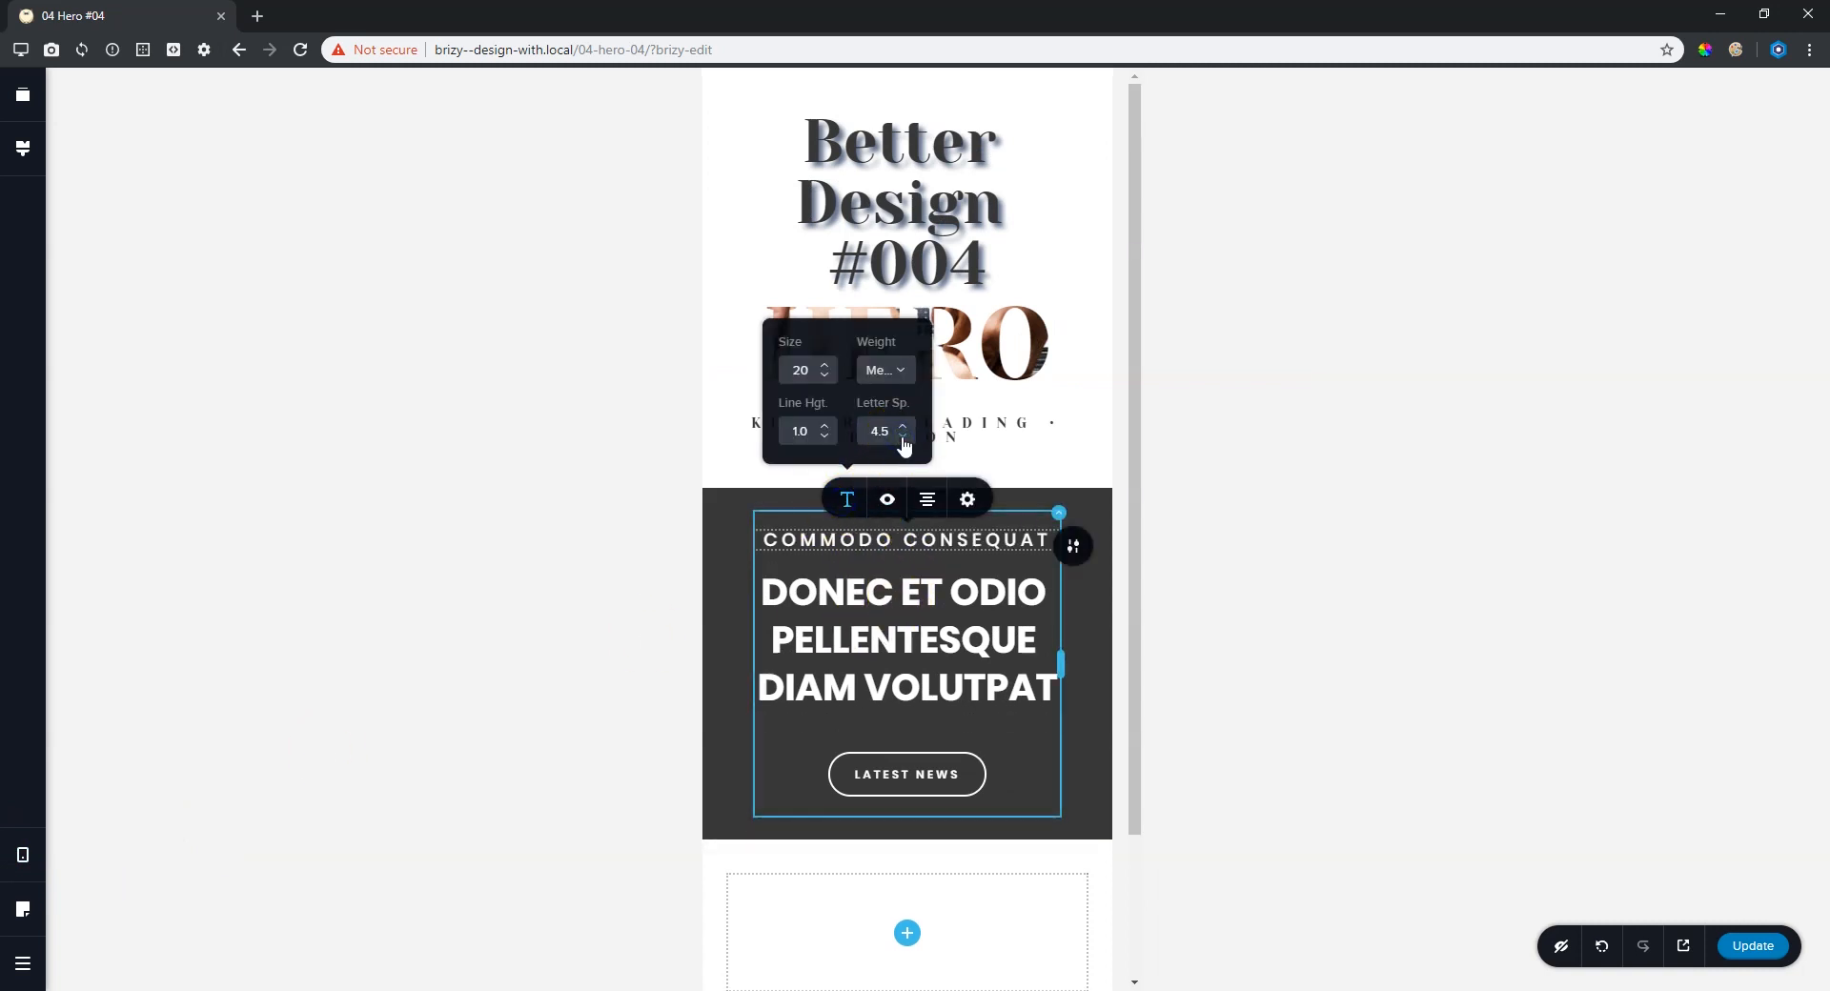
click(901, 437)
click(902, 438)
Set the kicker's font size to 14 and its weight to Light in the mobile view.
click(824, 377)
click(825, 377)
click(825, 377)
click(824, 376)
click(824, 376)
click(825, 377)
click(897, 381)
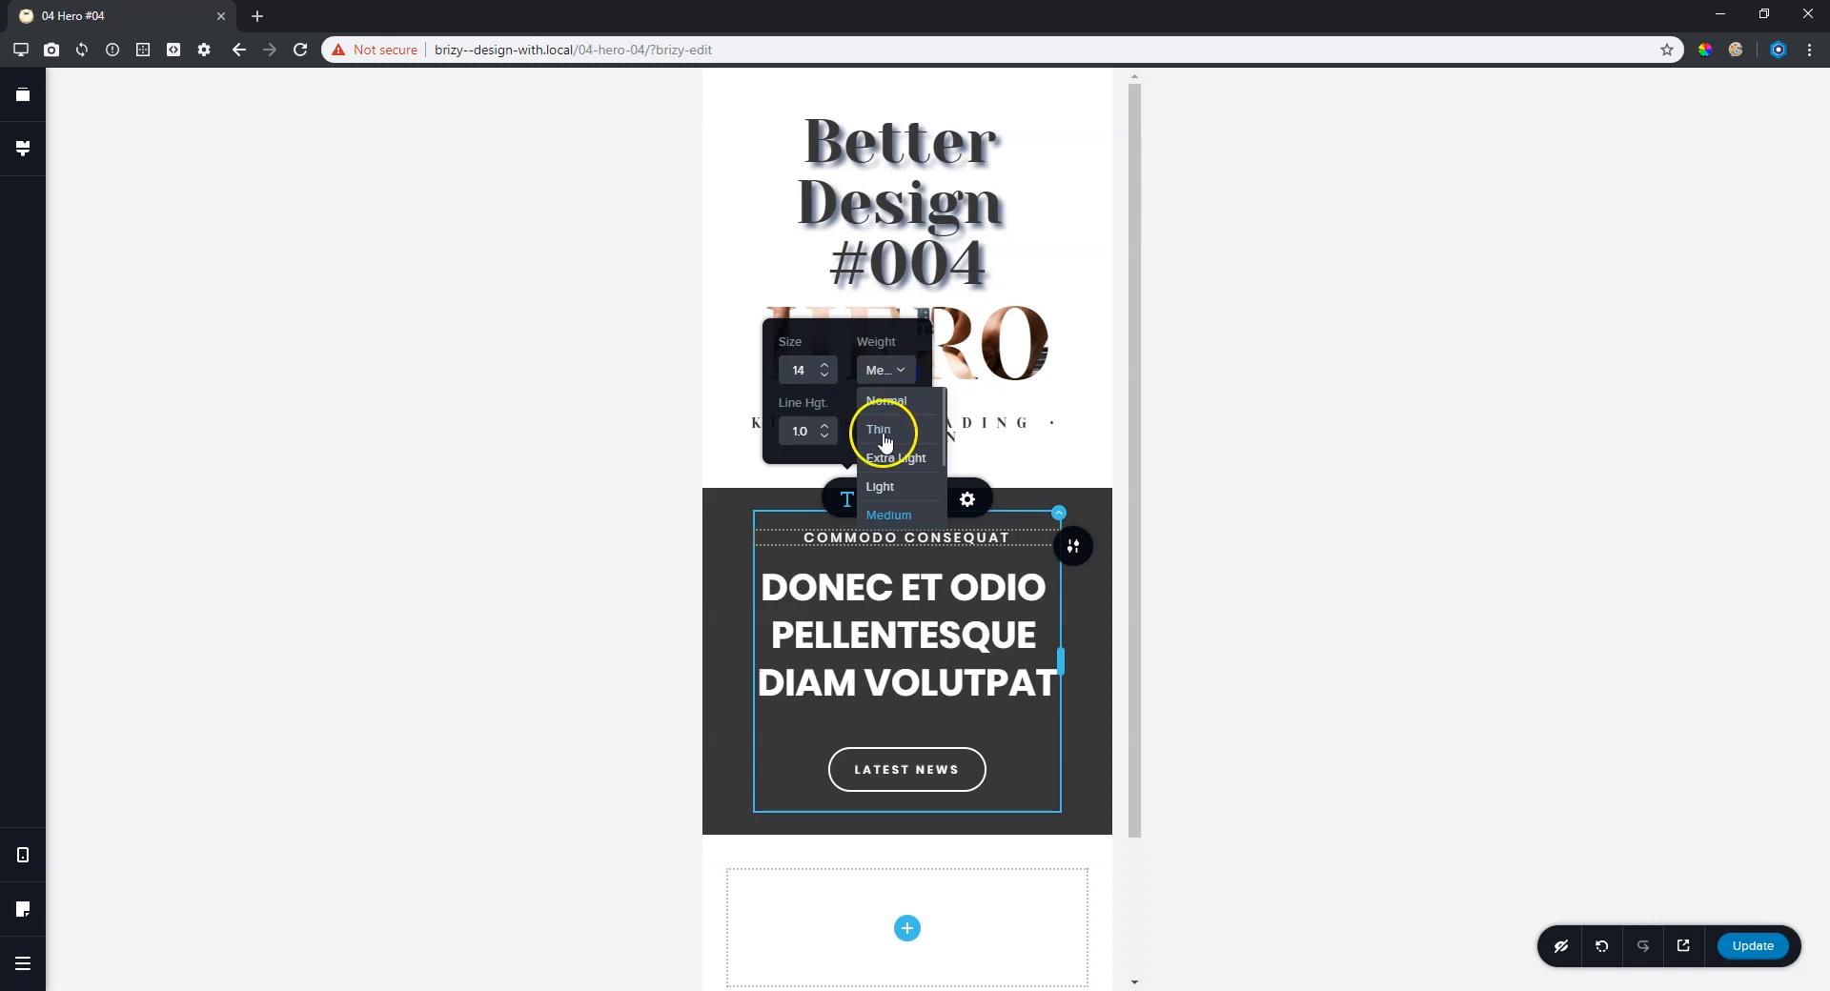
click(898, 488)
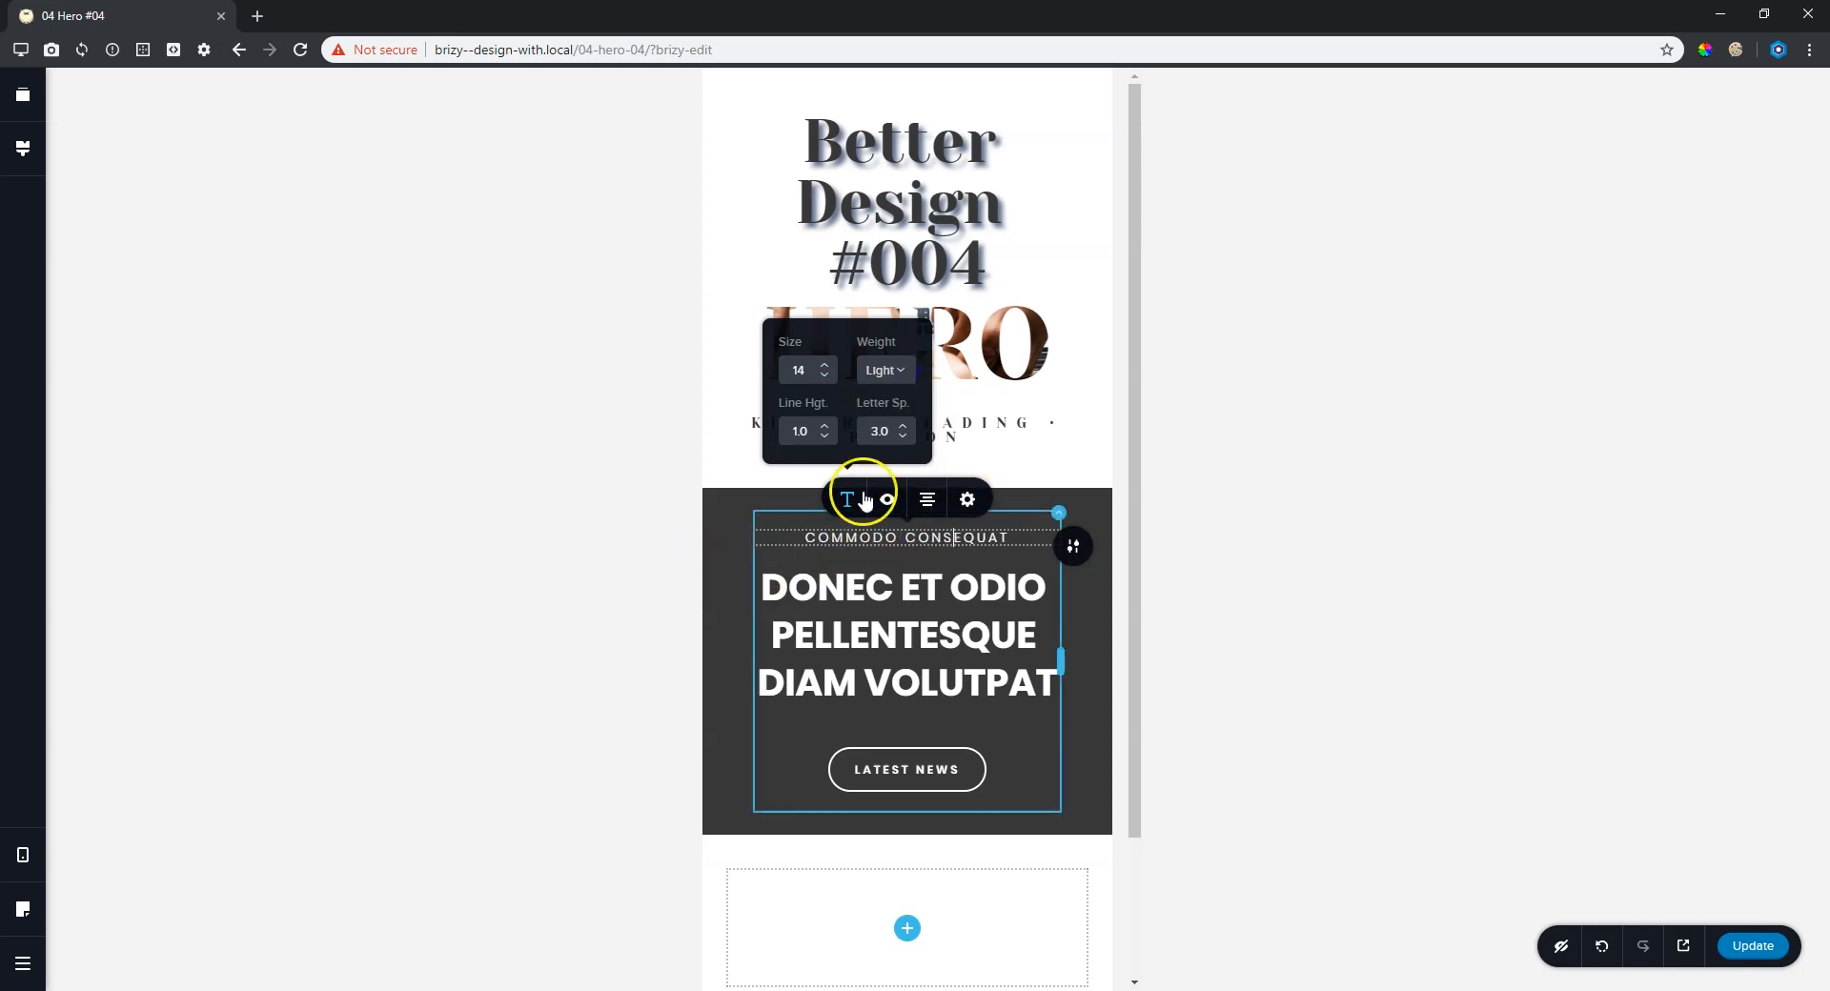
Increase the top and bottom padding of the dark hero block in the mobile view.
click(939, 634)
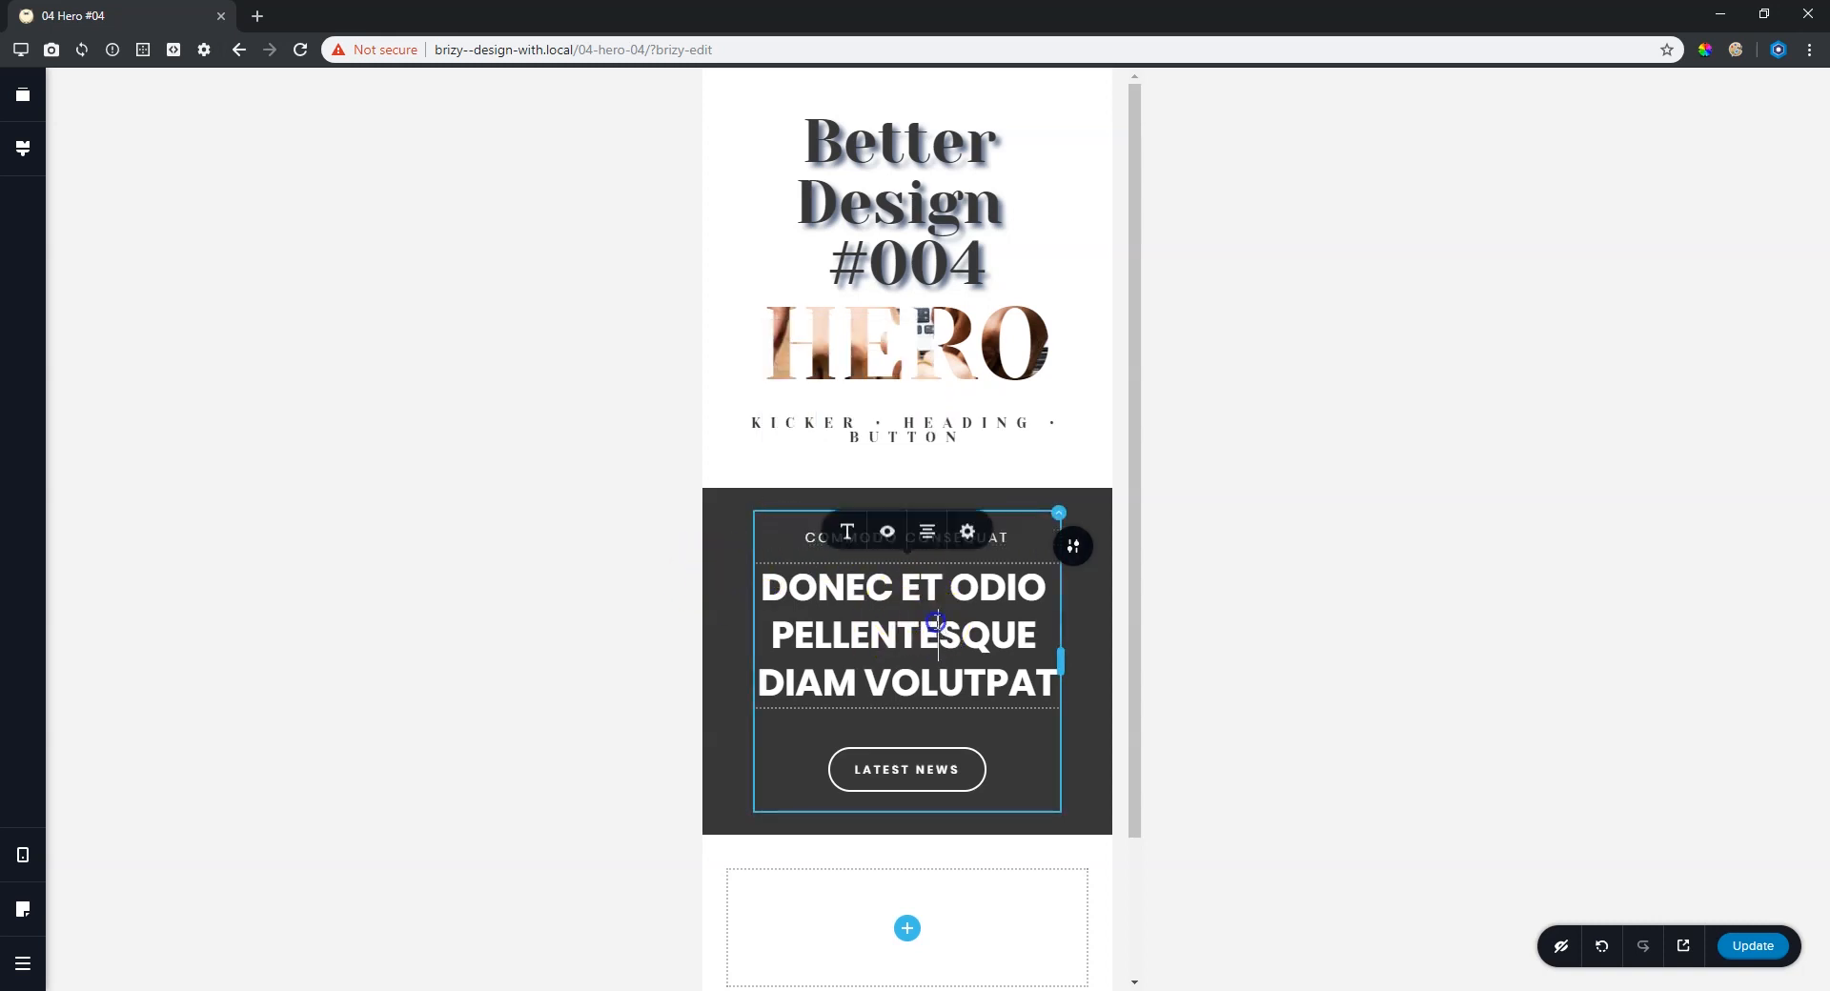
drag(962, 497, 939, 747)
scroll(944, 652, down, 3)
click(943, 673)
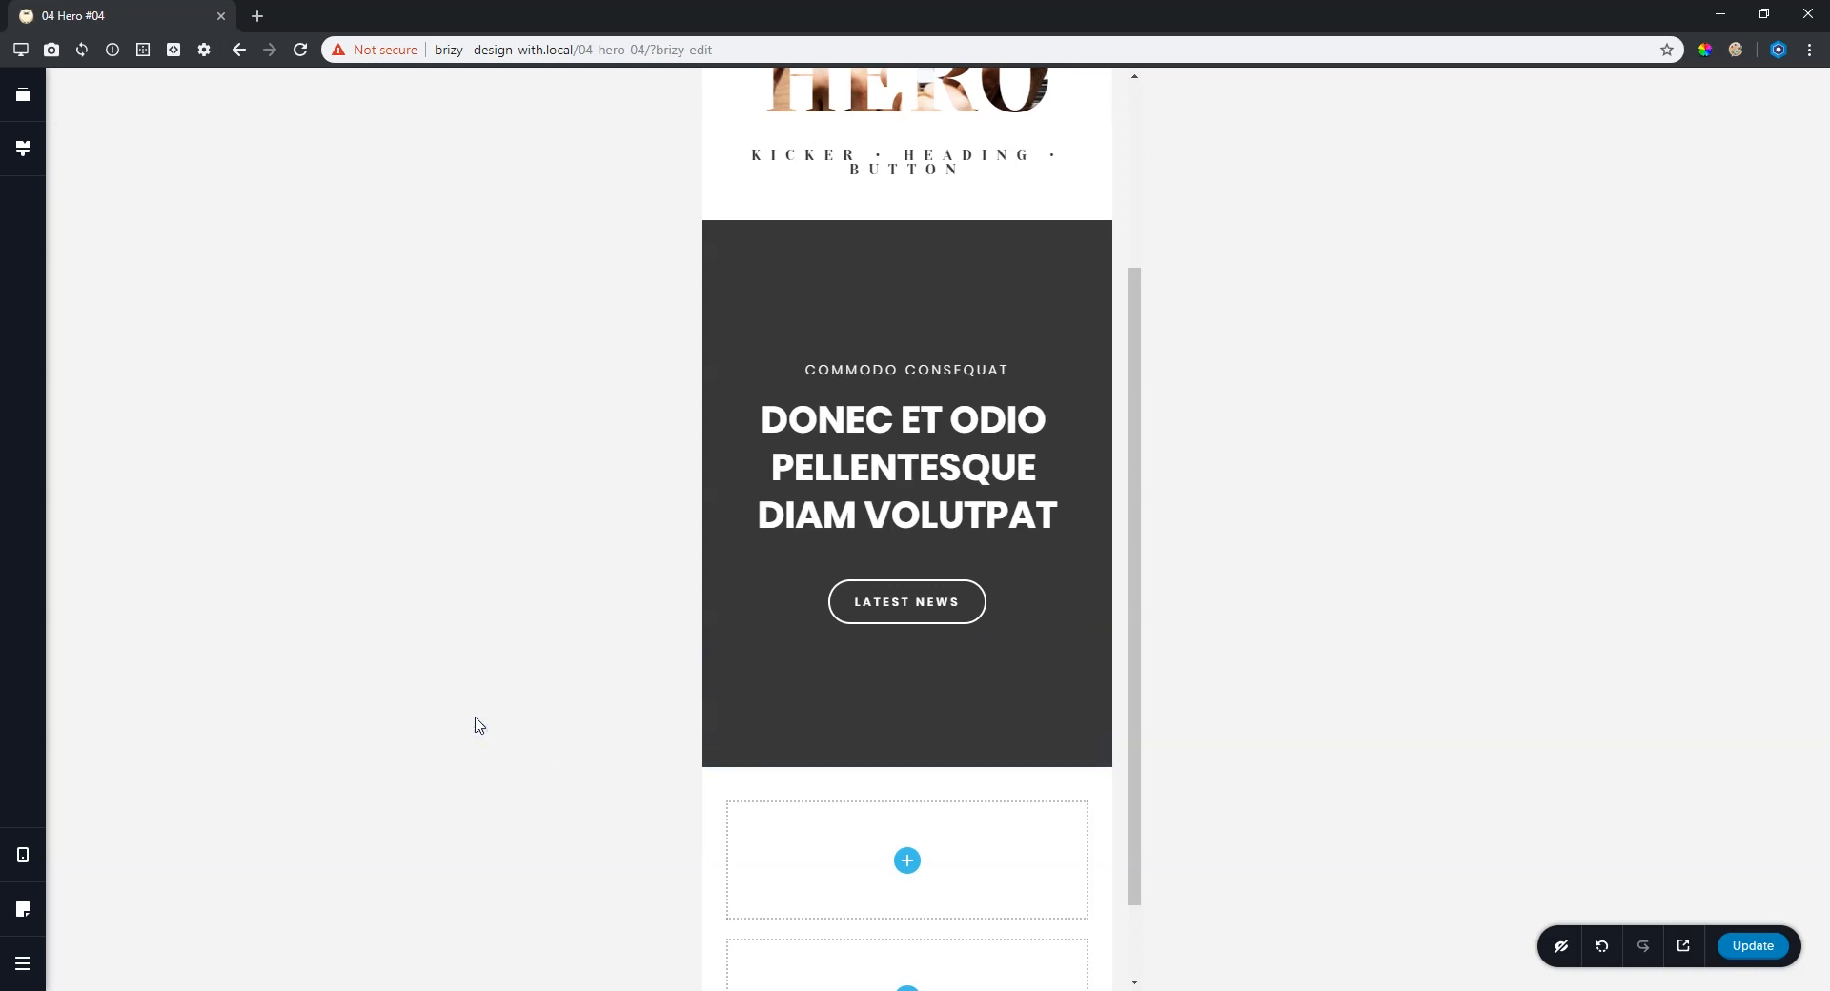
Check the hero block in the tablet layout and return to the desktop view.
click(23, 855)
click(99, 822)
click(21, 856)
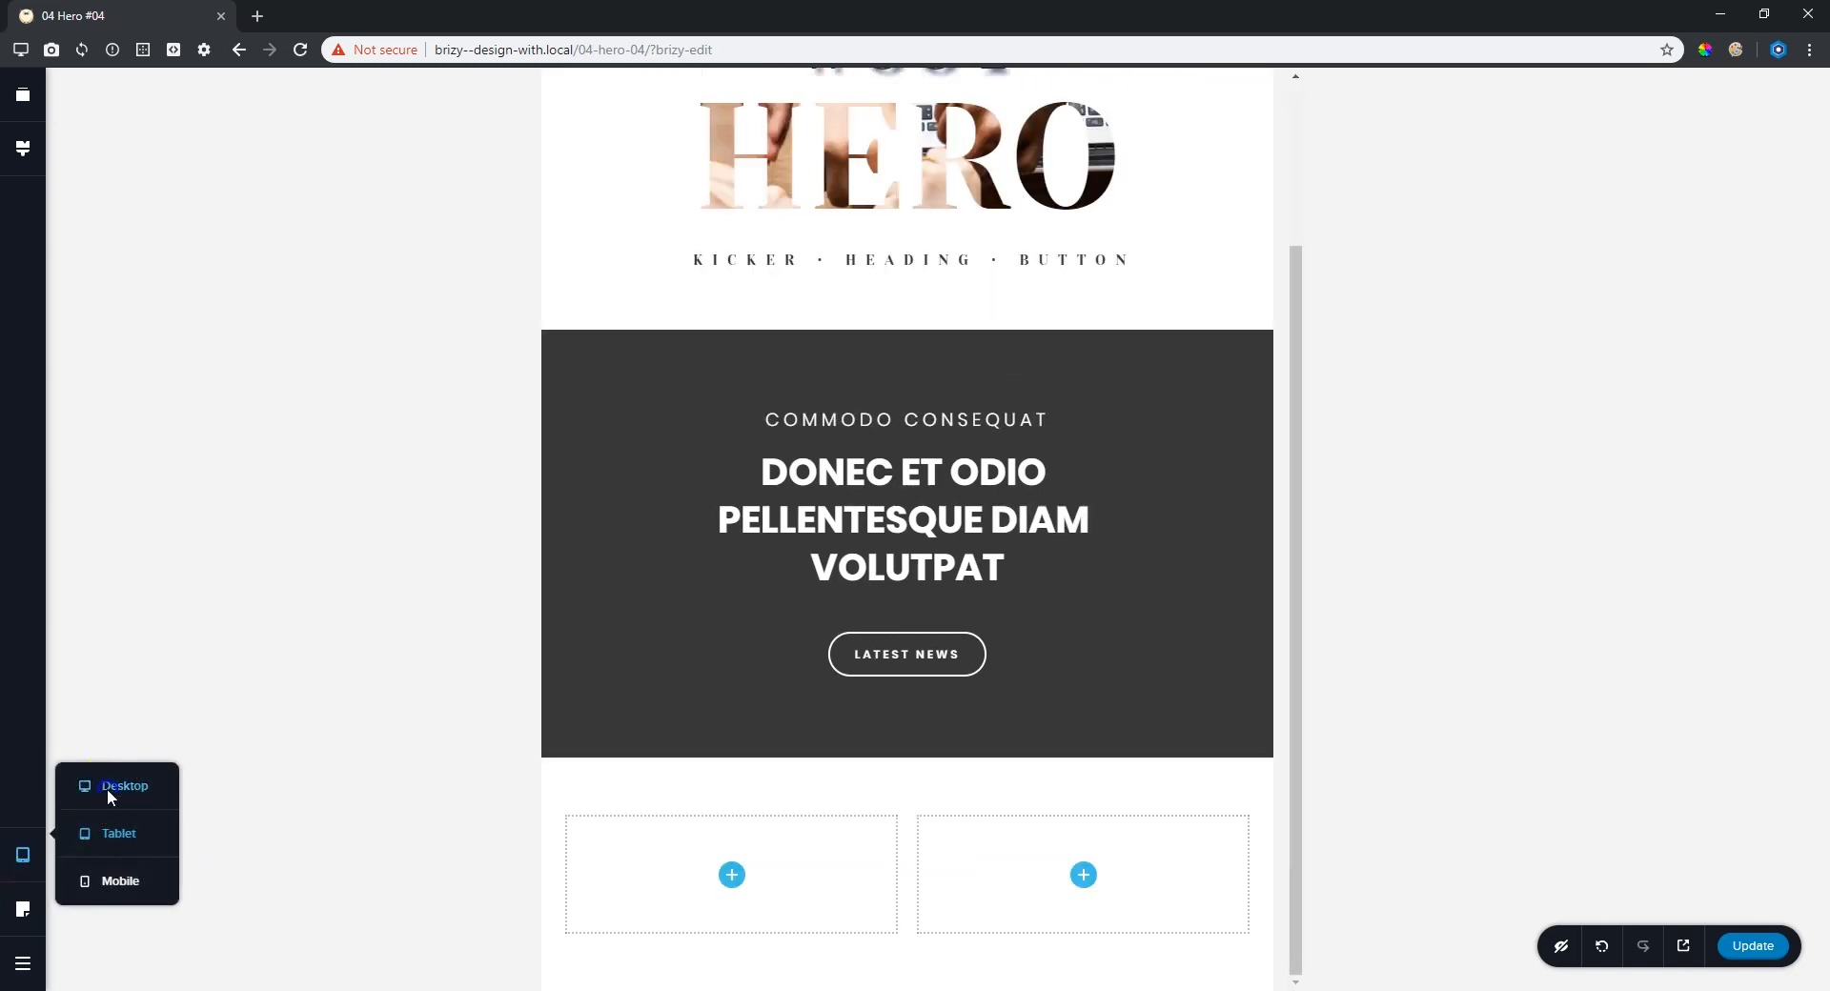
click(109, 797)
Update the page and open its preview in a new tab.
click(1753, 946)
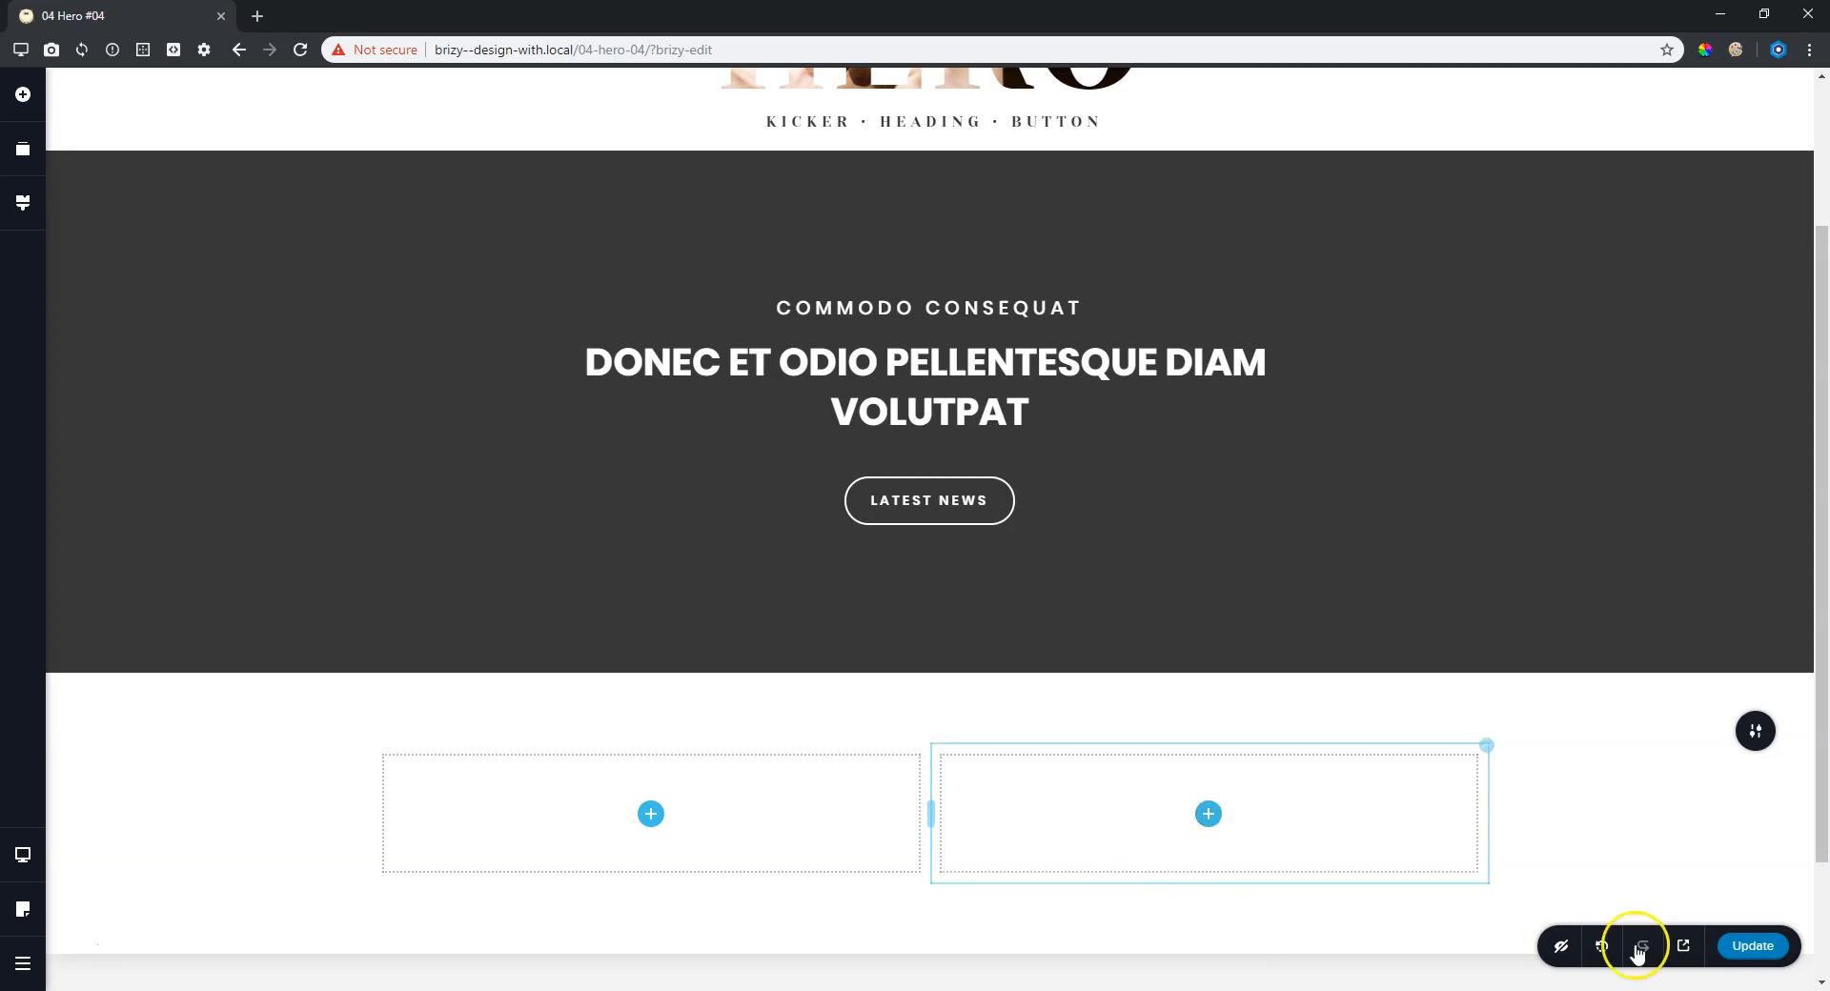
click(1684, 945)
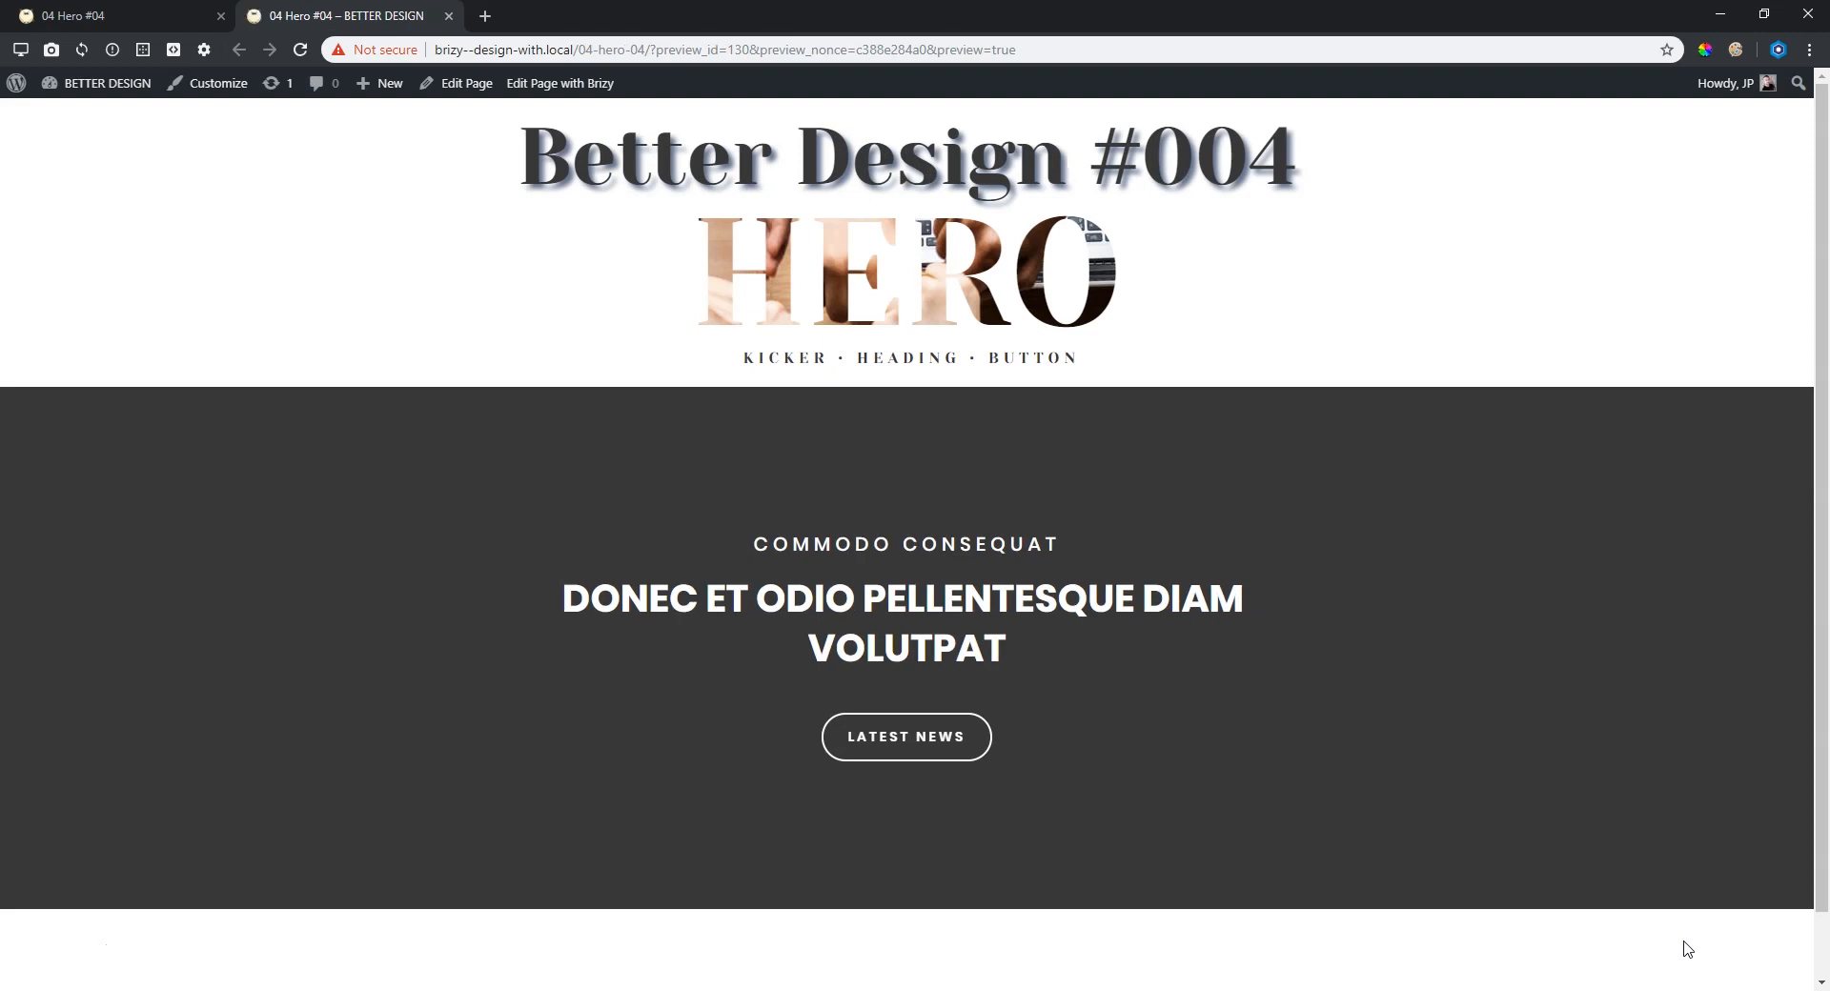
Enable the browser's developer mode and examine the hero block on the favorite Samsung Galaxy S9 device.
click(21, 50)
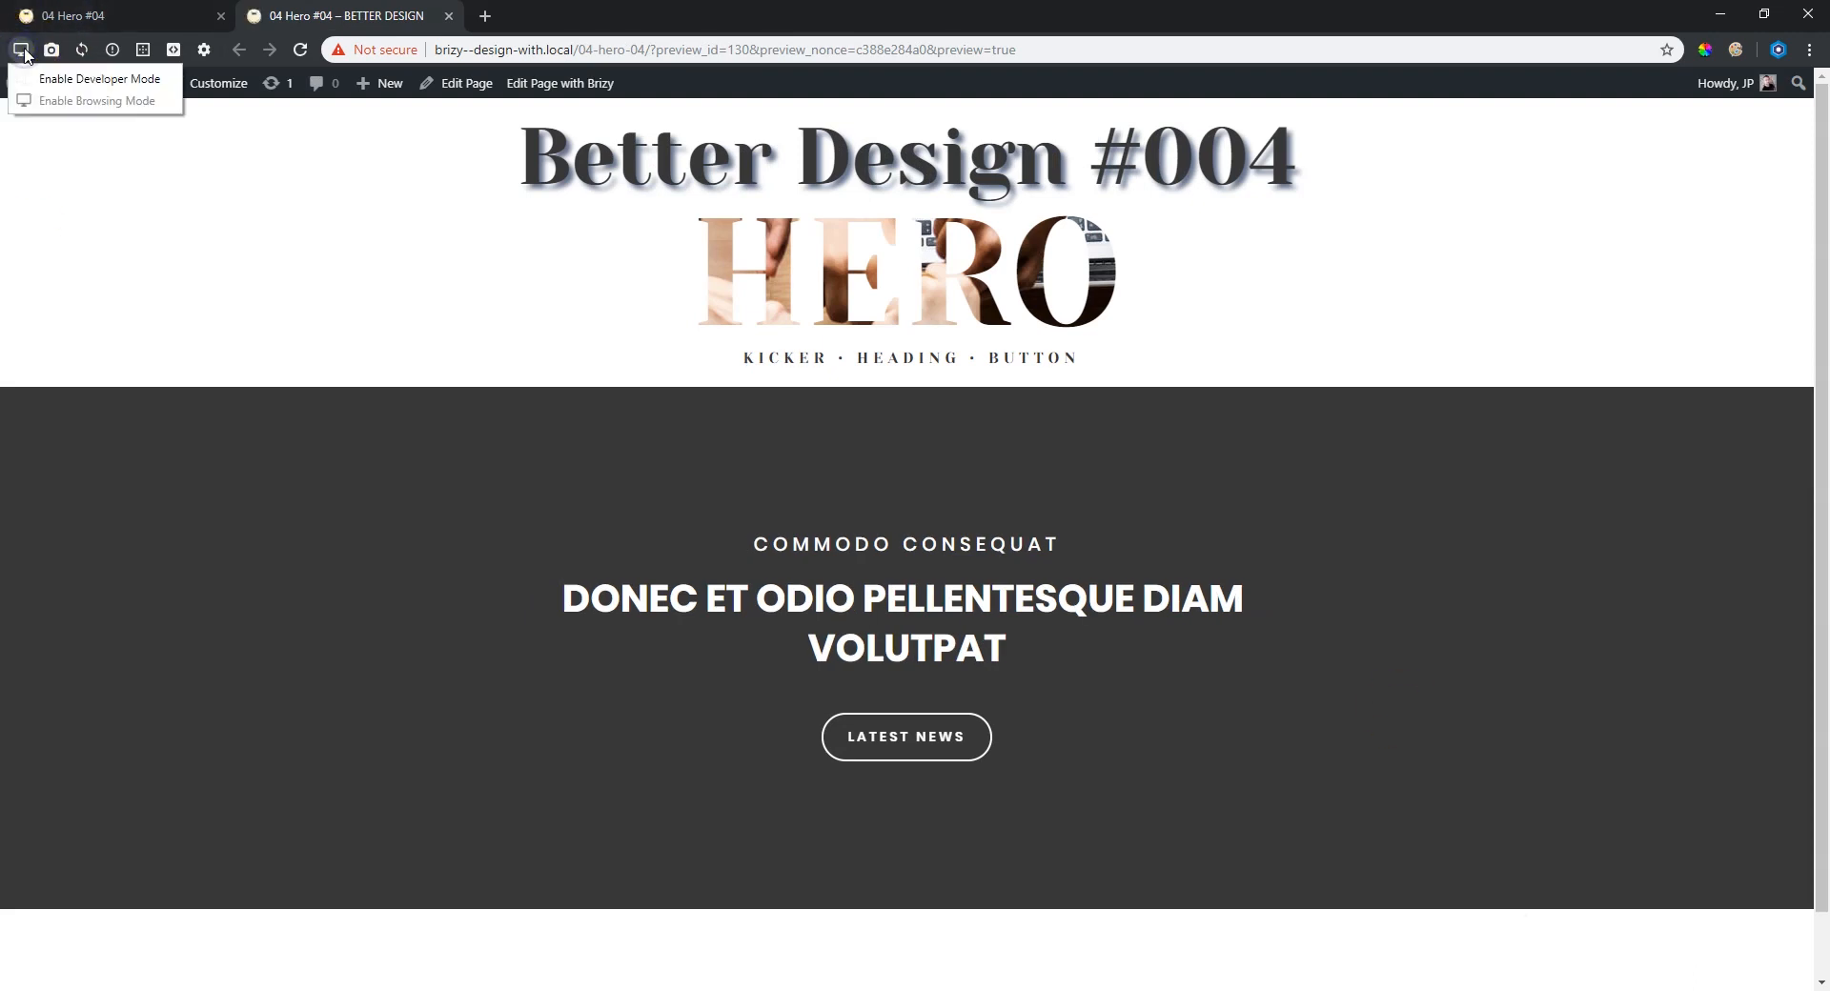
click(40, 84)
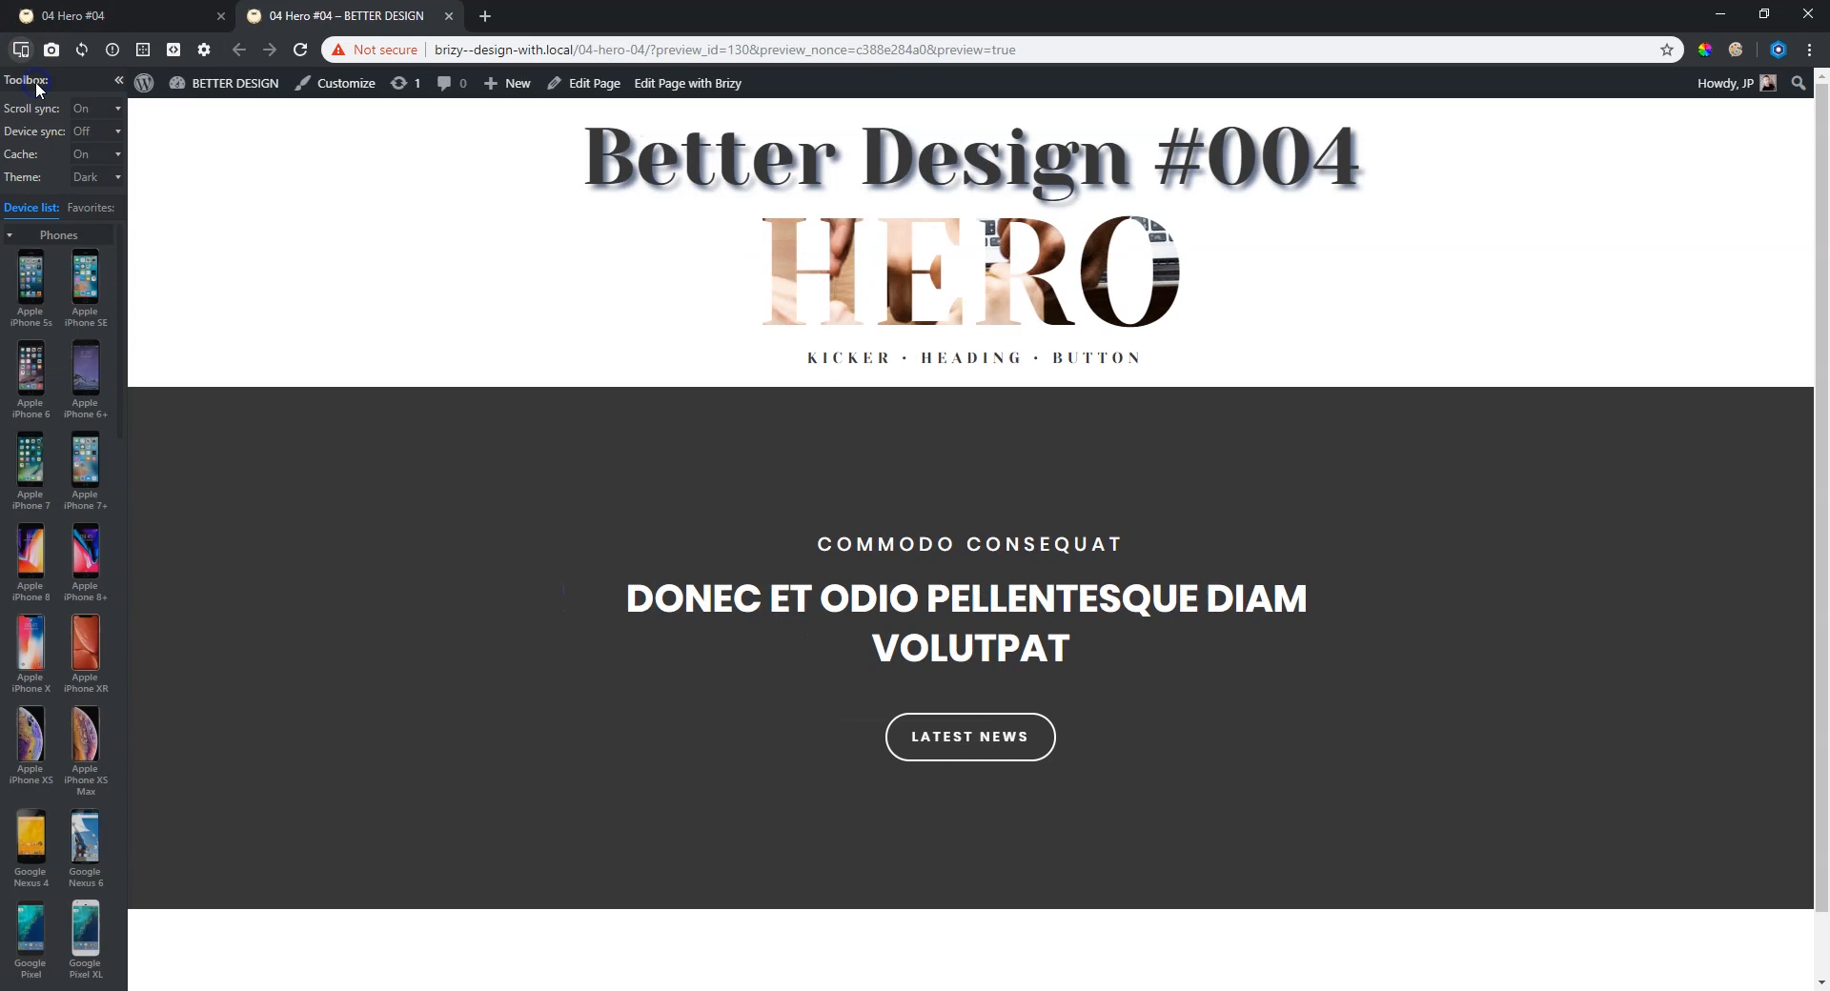
click(91, 206)
click(69, 317)
click(43, 365)
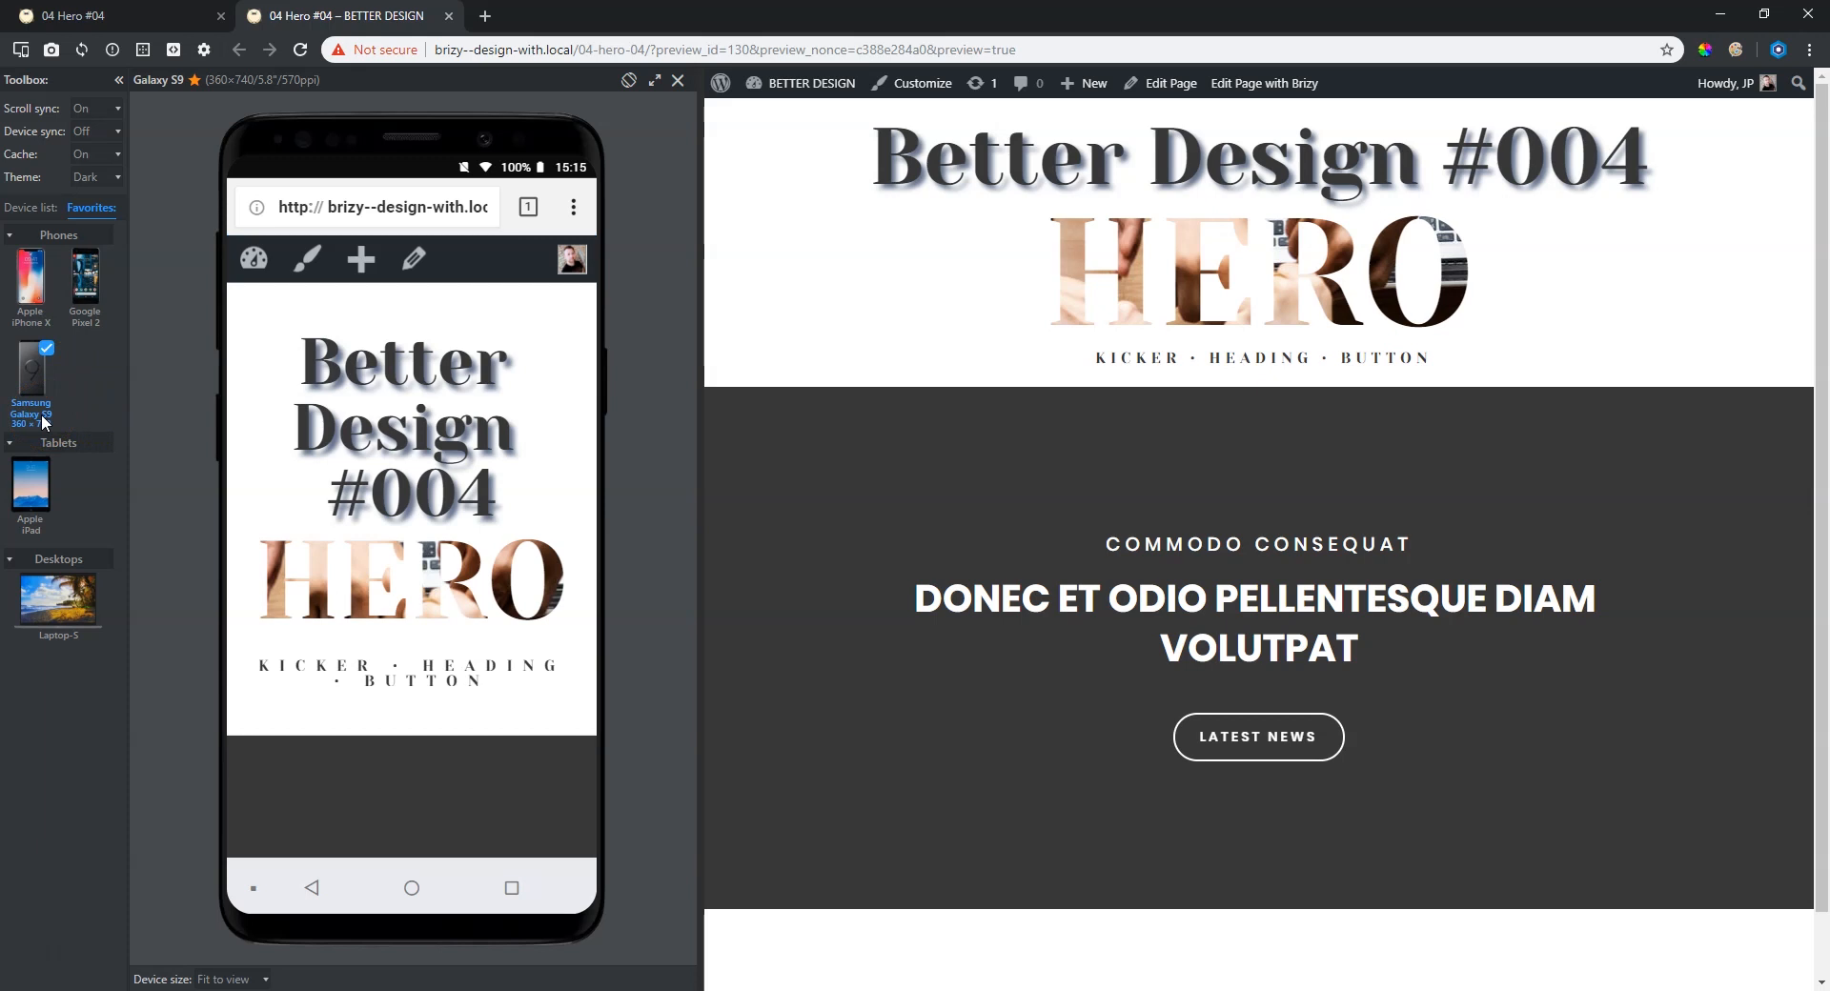
scroll(472, 421, down, 3)
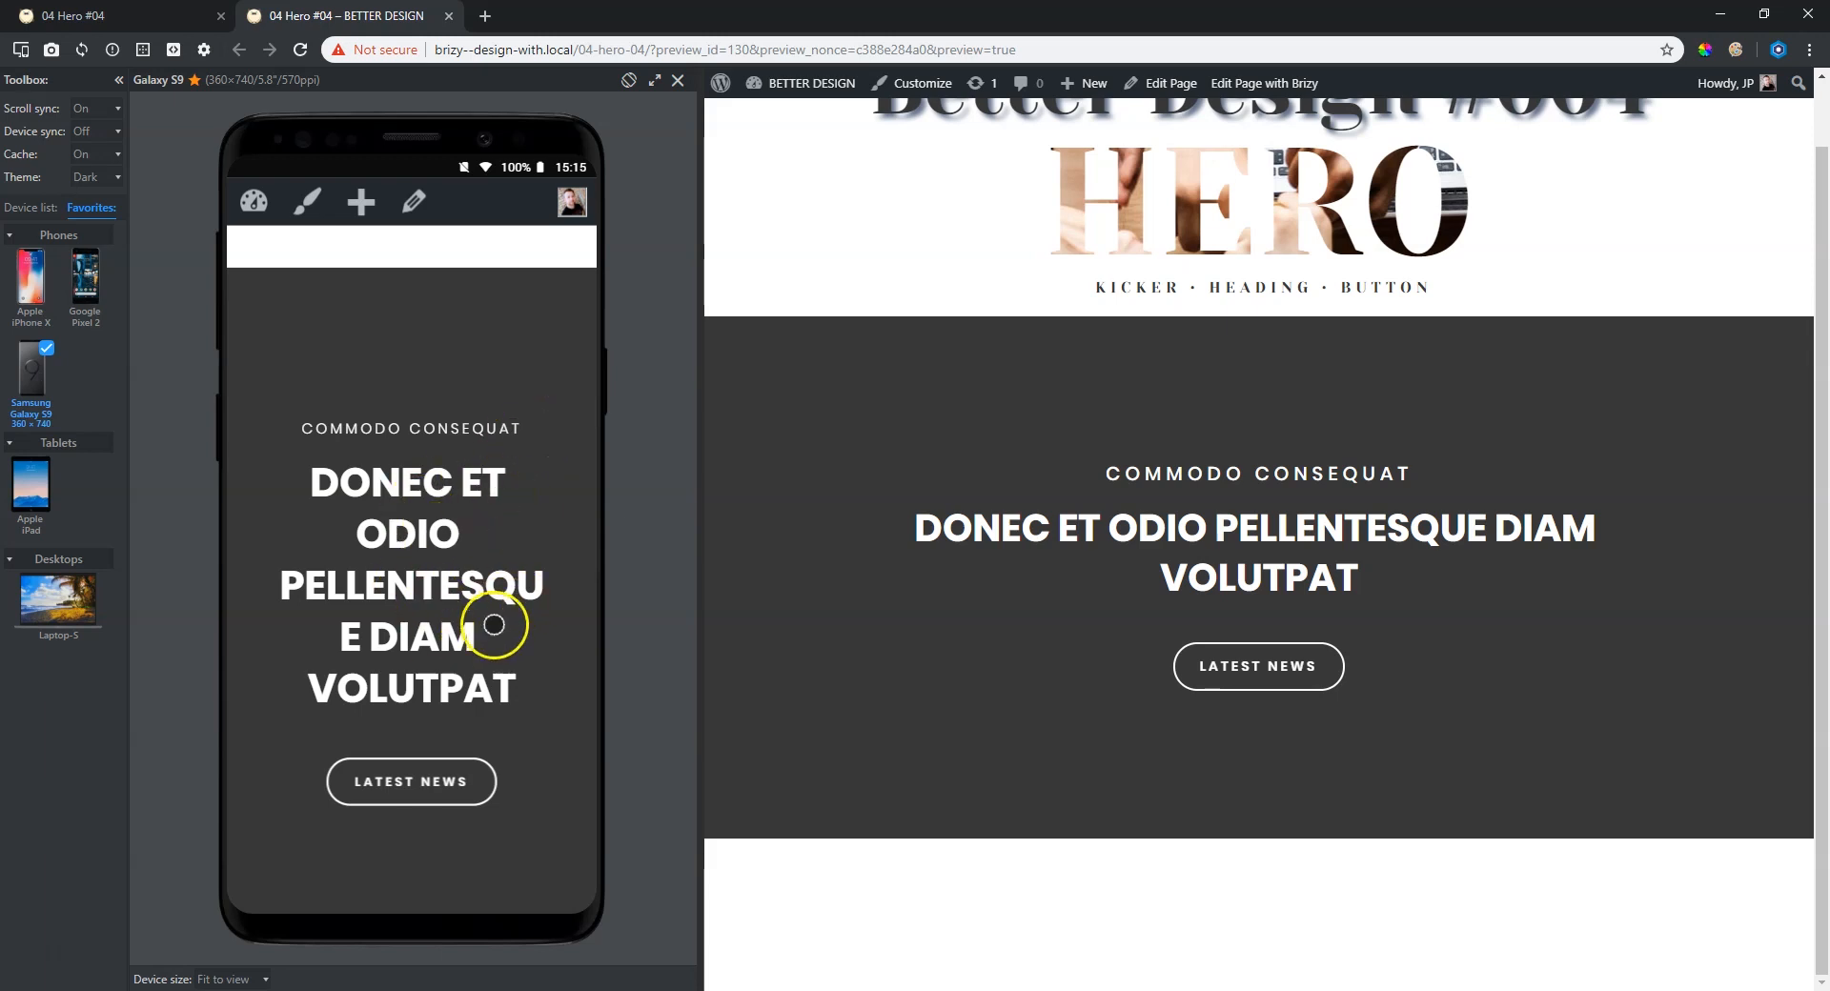
Return to the Brizy editor and set the hero heading's font size to 32 in the mobile view.
click(170, 17)
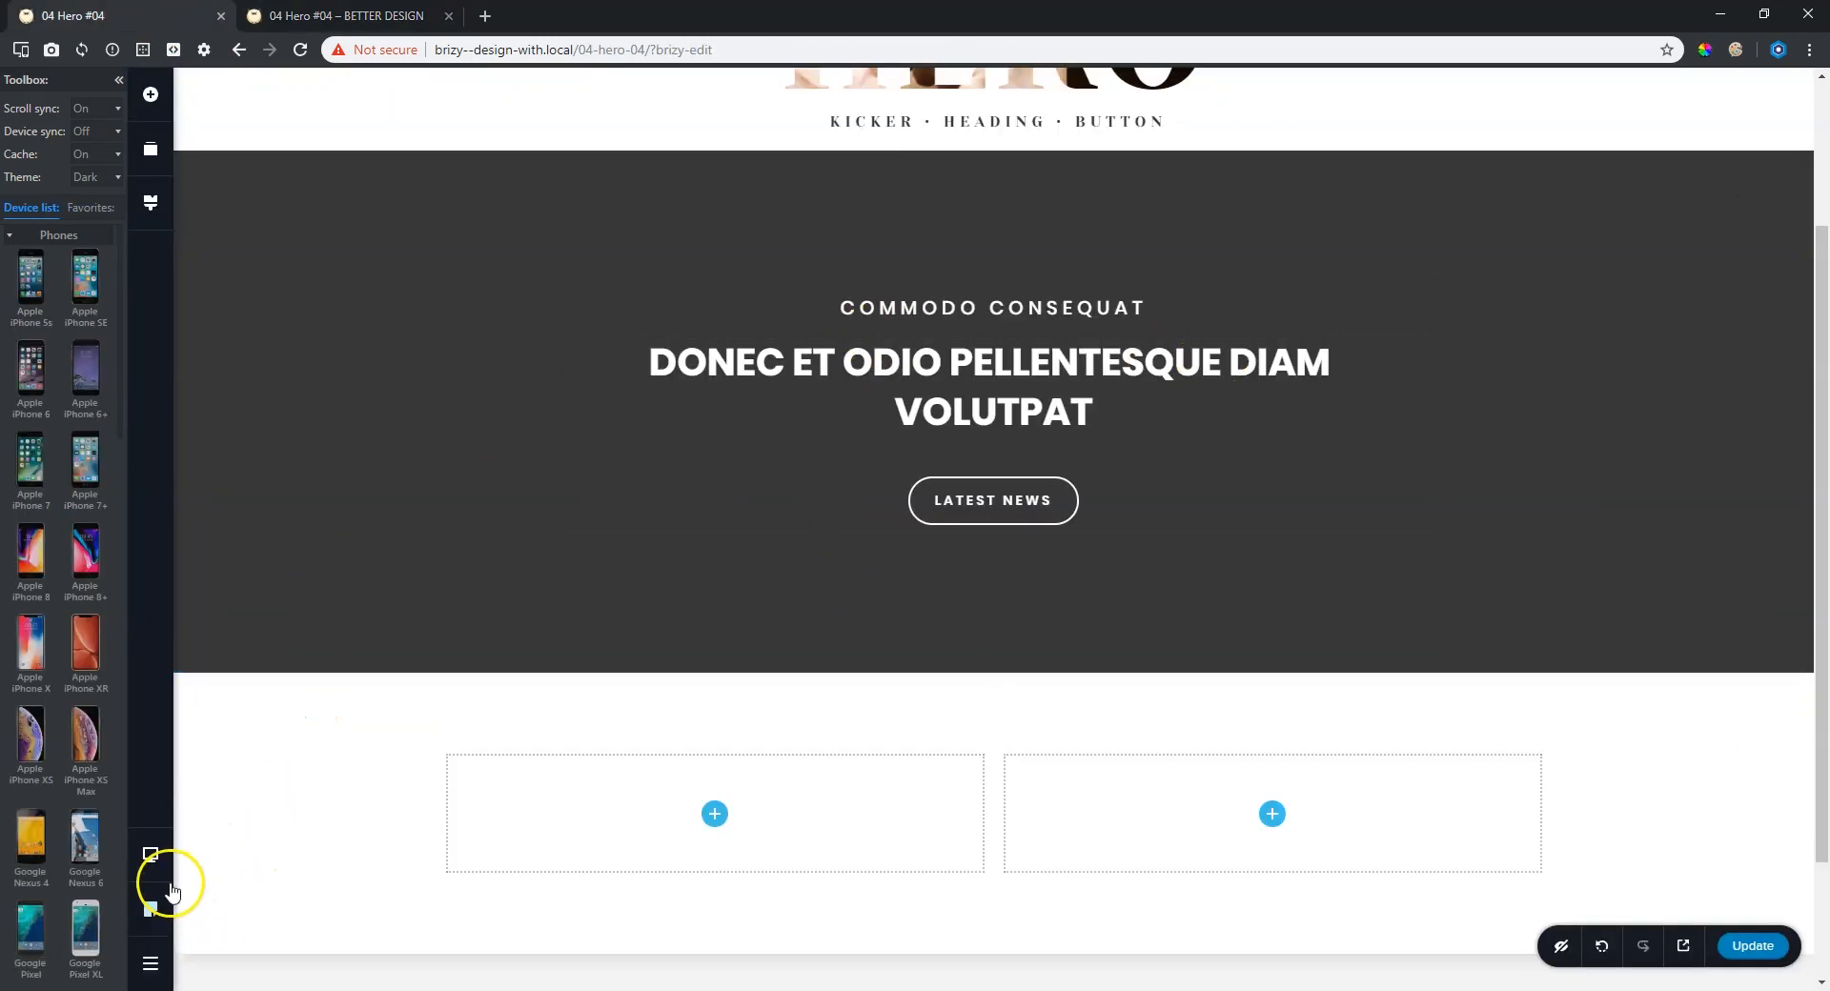
click(216, 879)
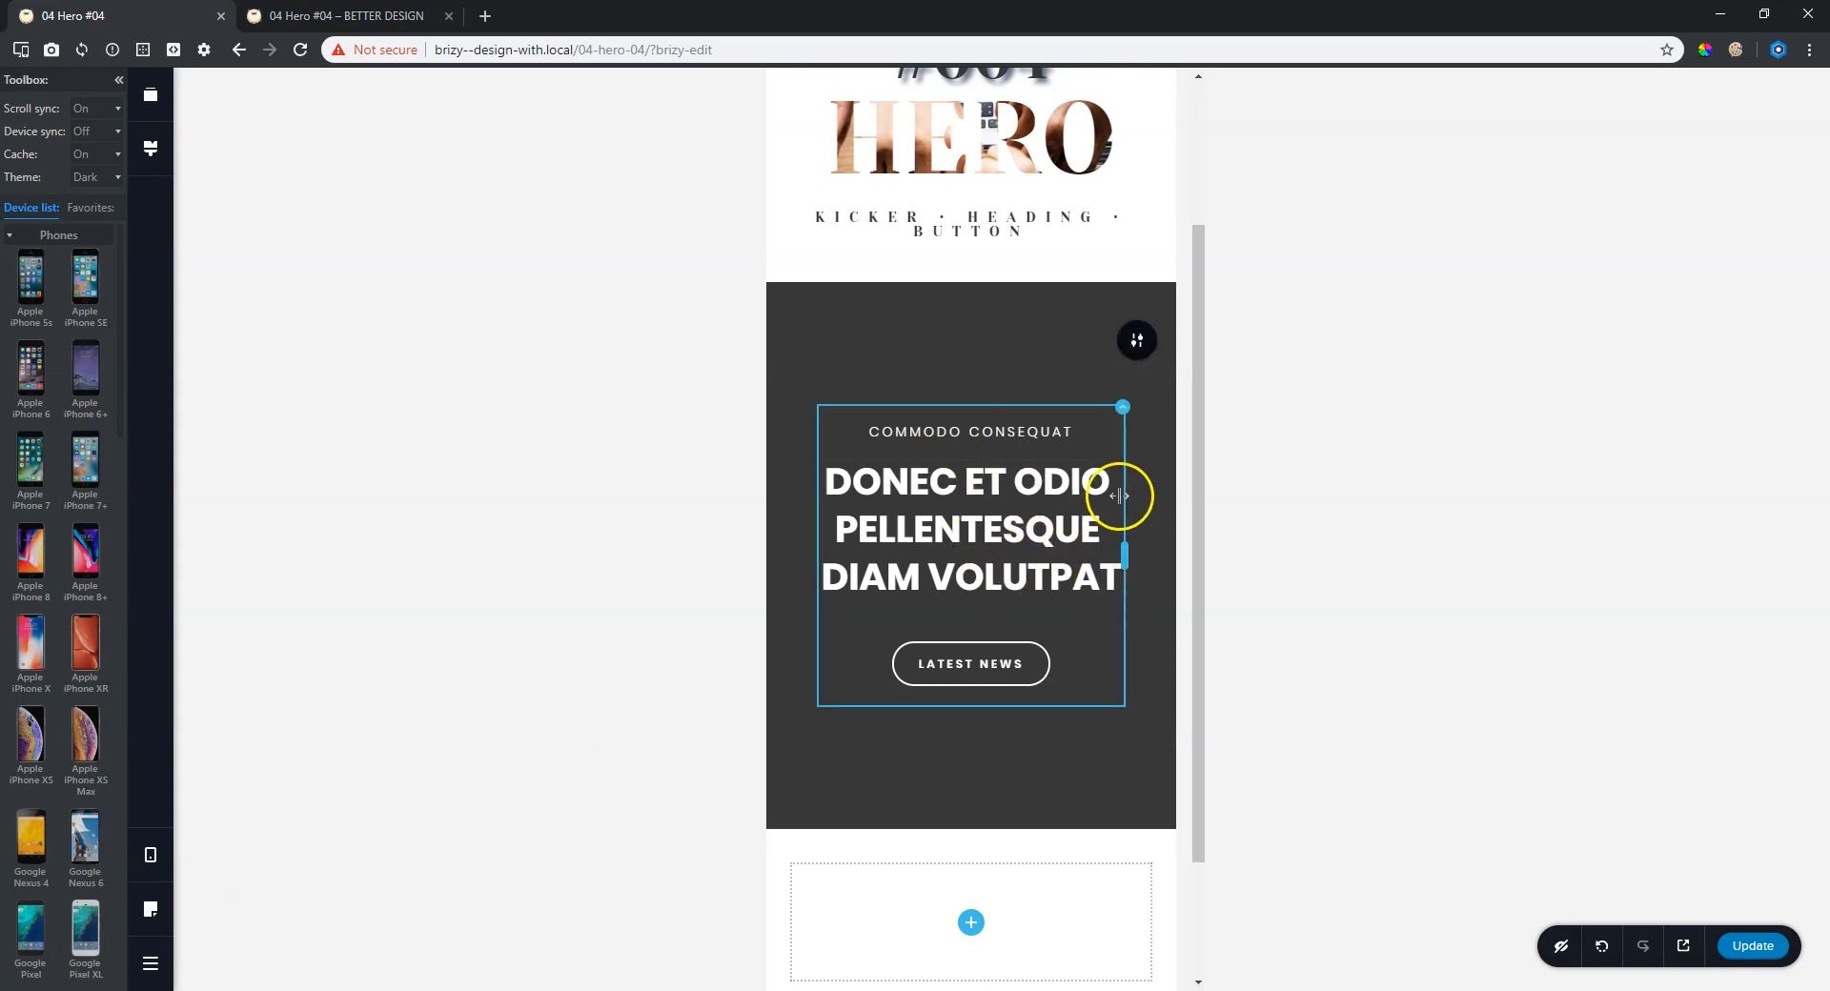
click(1006, 536)
click(907, 486)
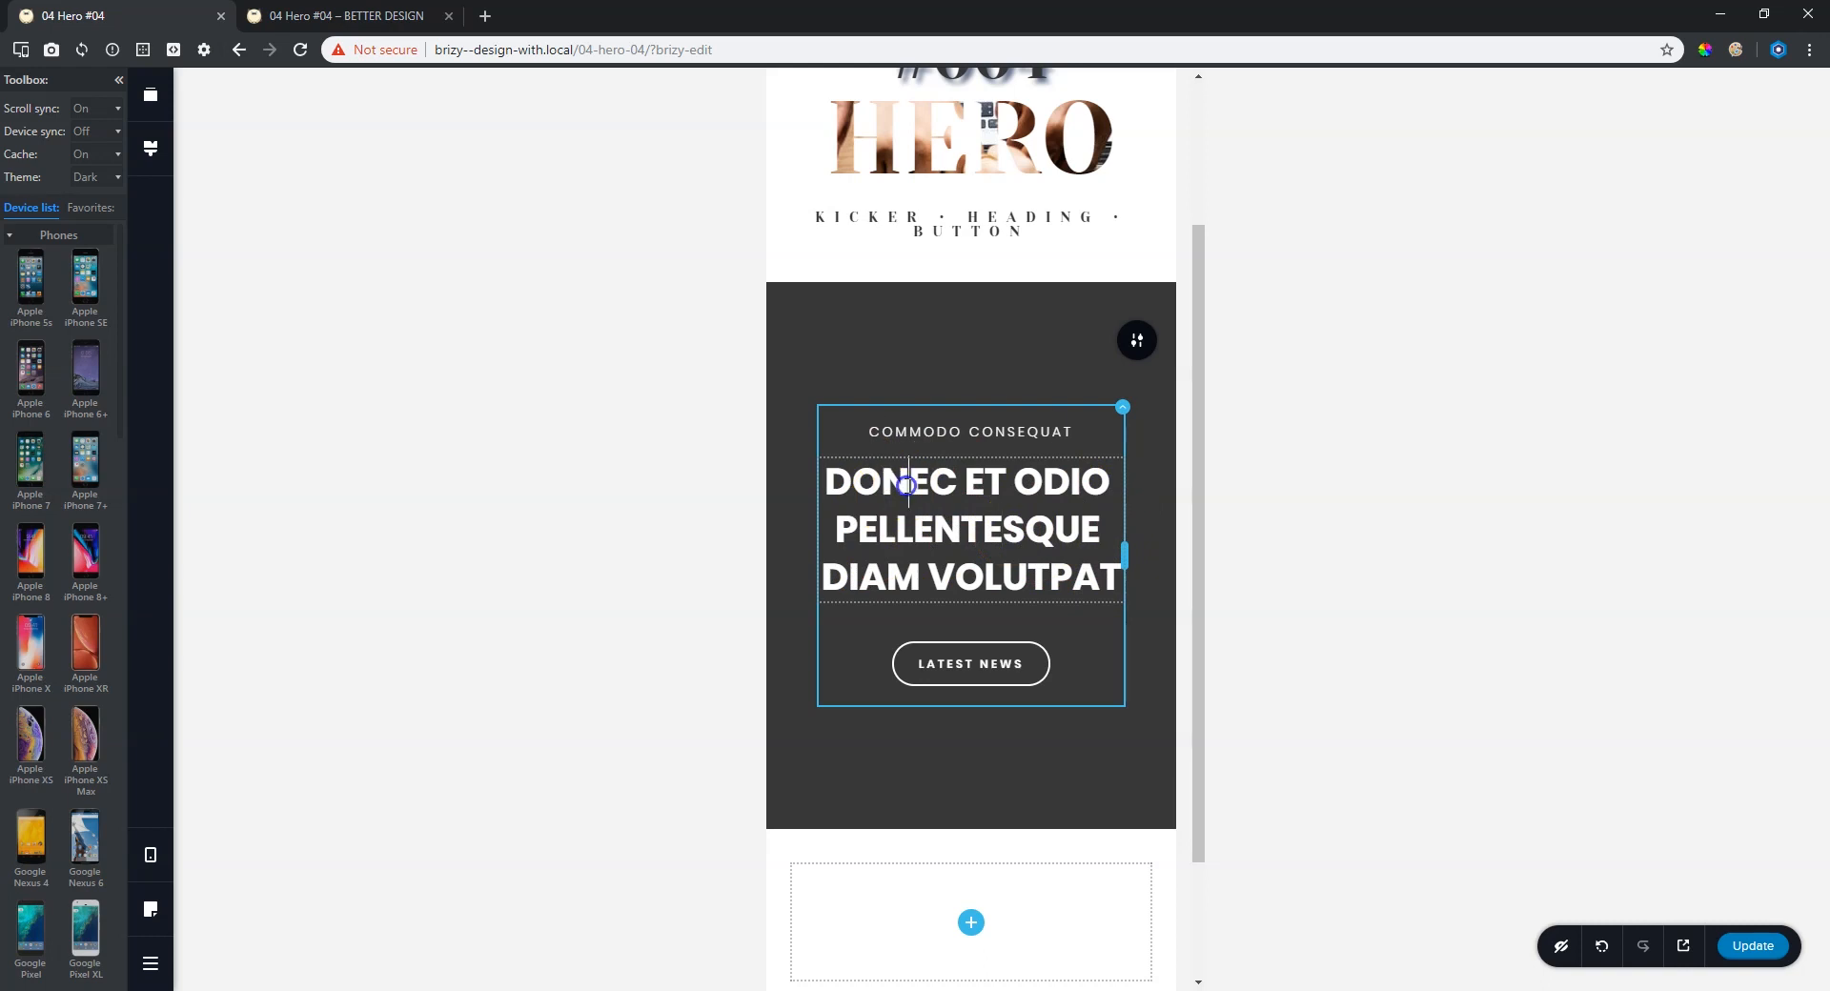
click(914, 433)
click(912, 428)
click(888, 303)
click(889, 303)
click(889, 303)
click(888, 303)
click(888, 304)
click(888, 303)
click(889, 303)
click(888, 303)
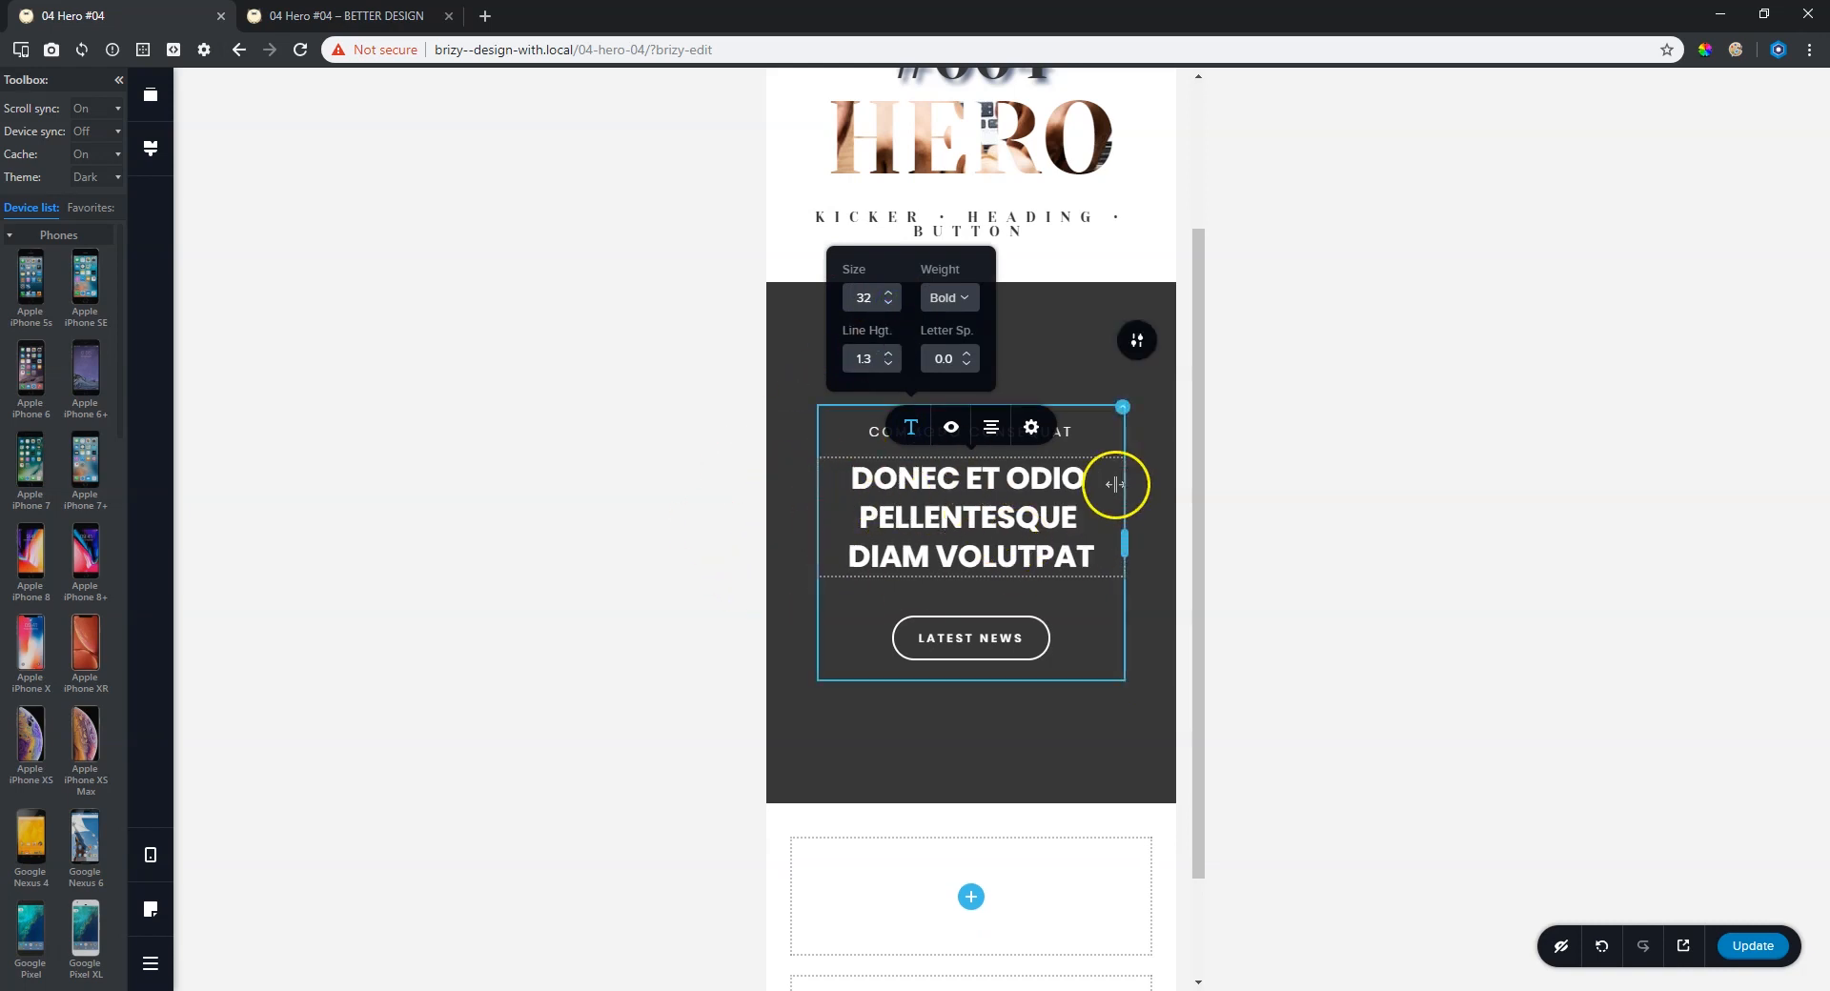
Update the page and check the resized heading in the Galaxy S9 preview.
click(1752, 946)
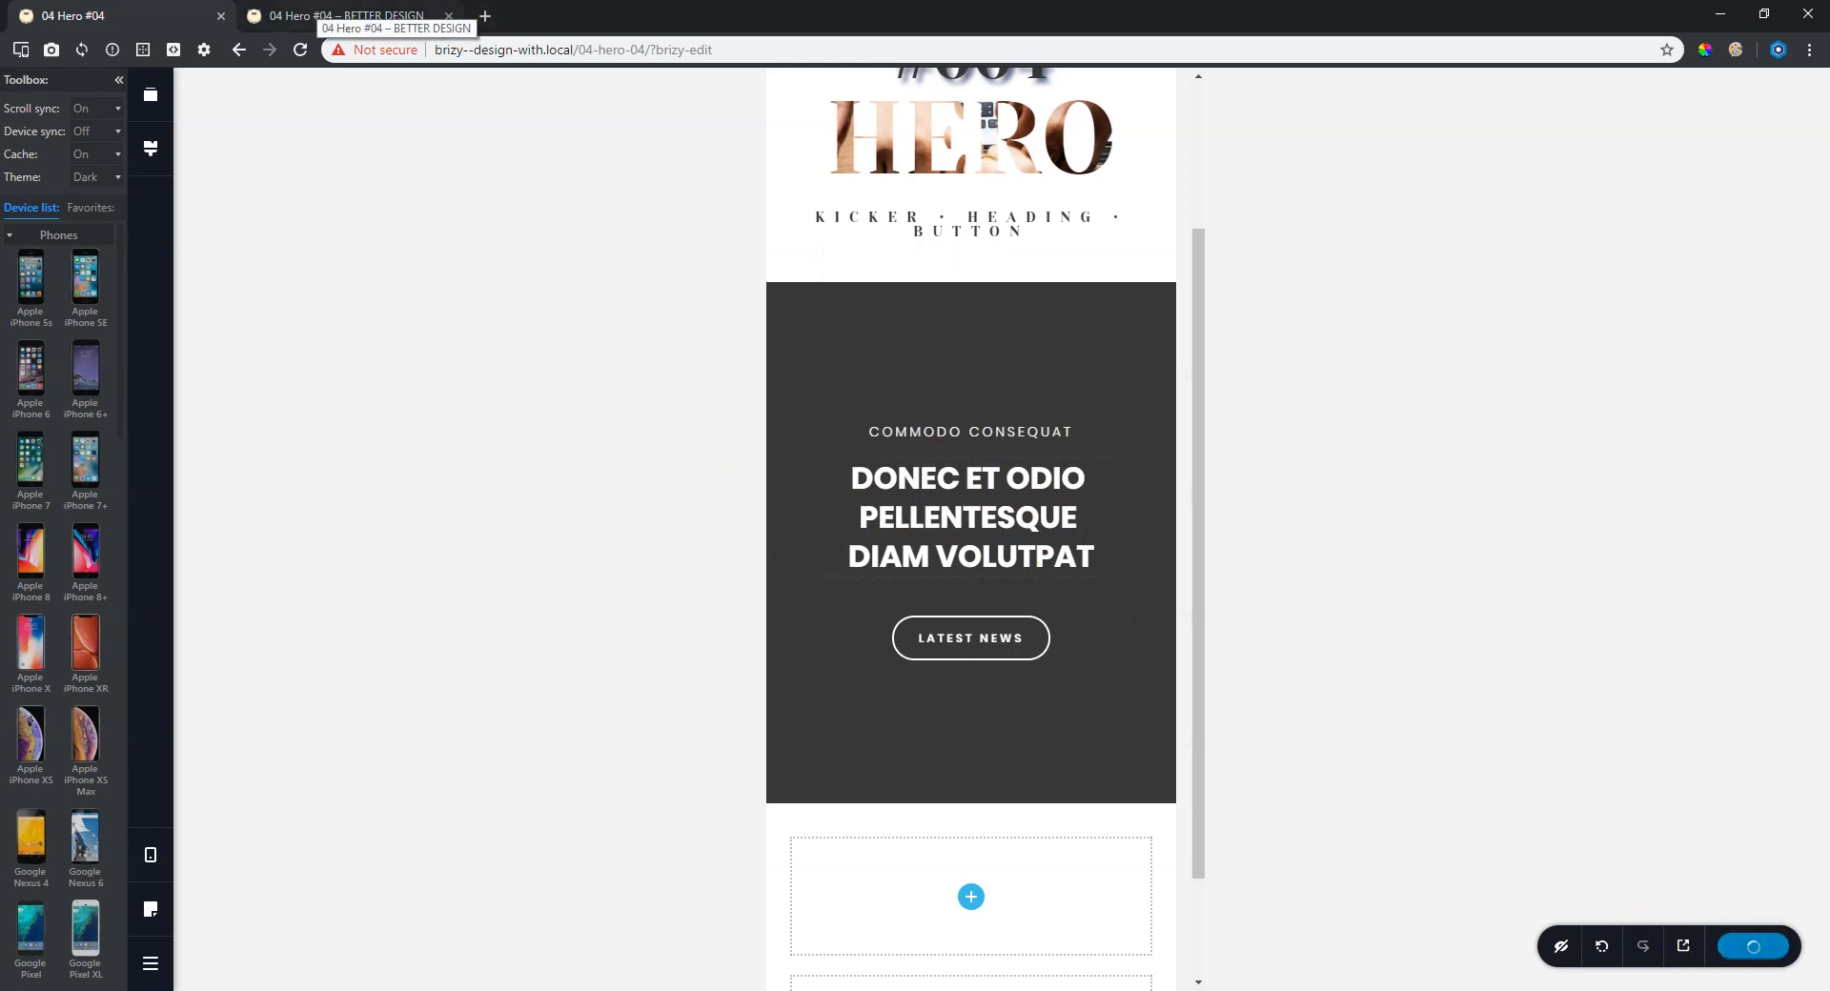
click(333, 16)
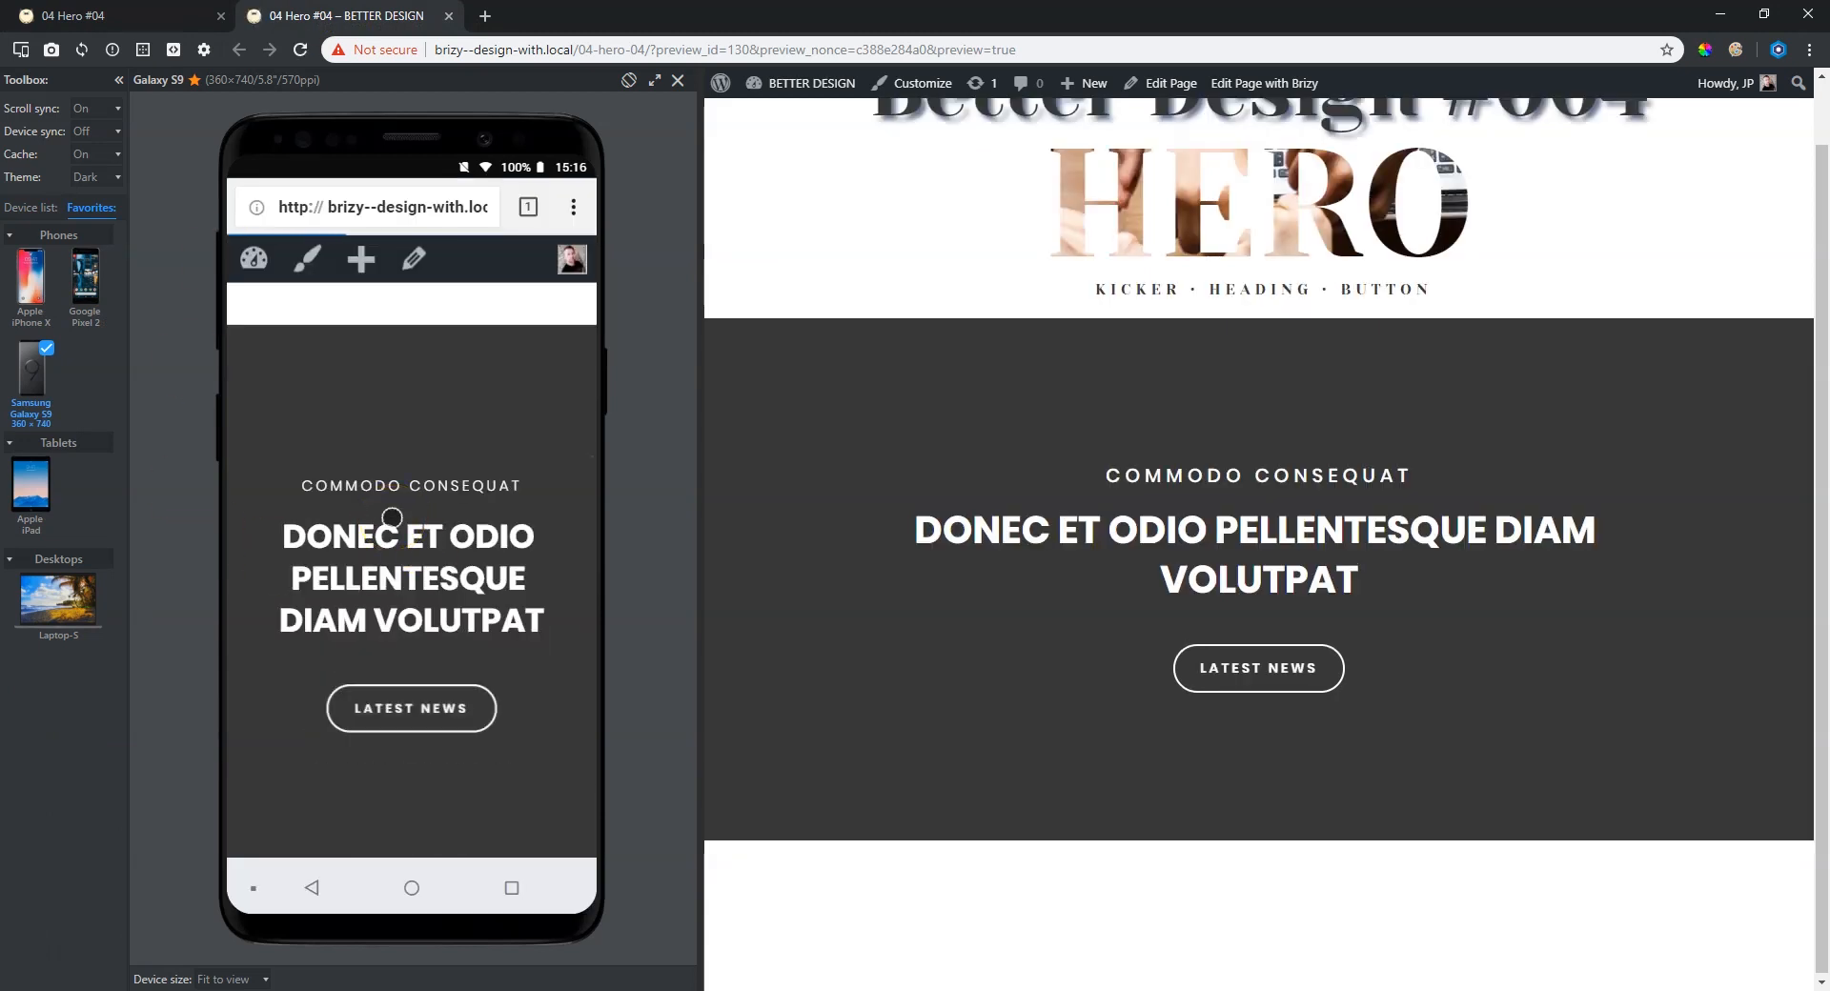
click(407, 480)
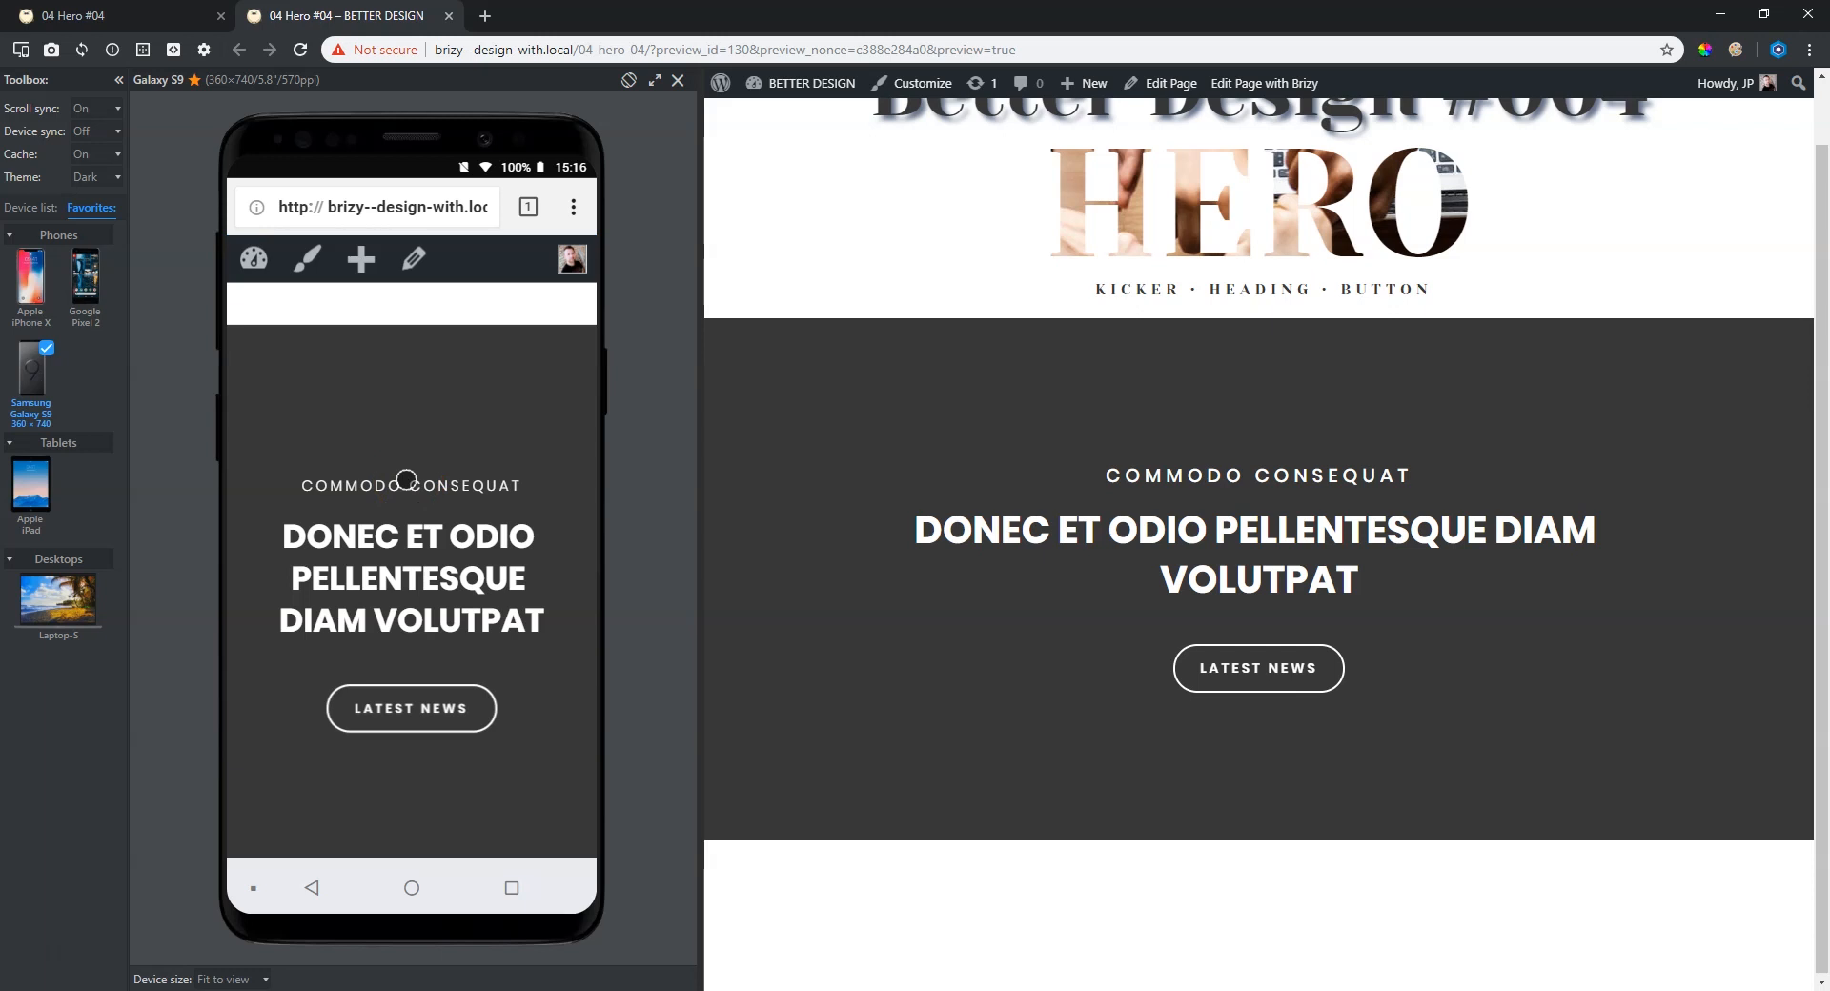
Examine the page on the Apple iPad in portrait and landscape, and on the Laptop-S device.
click(28, 486)
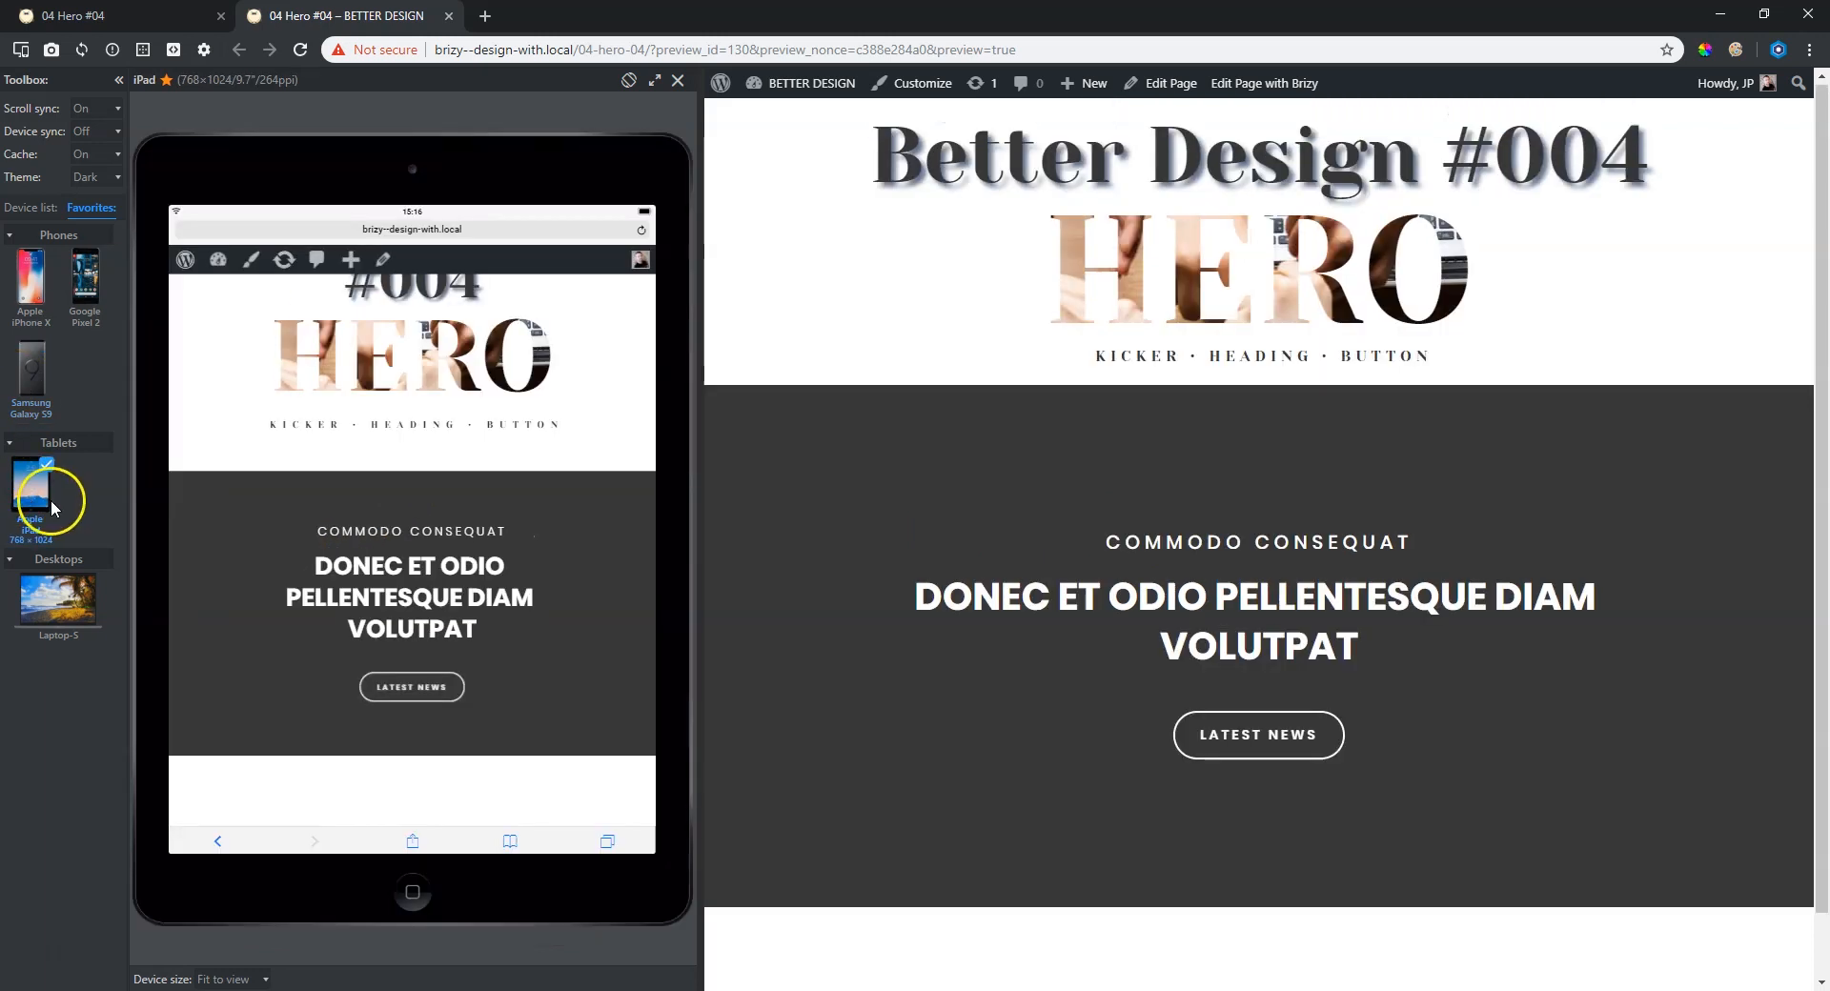
click(628, 80)
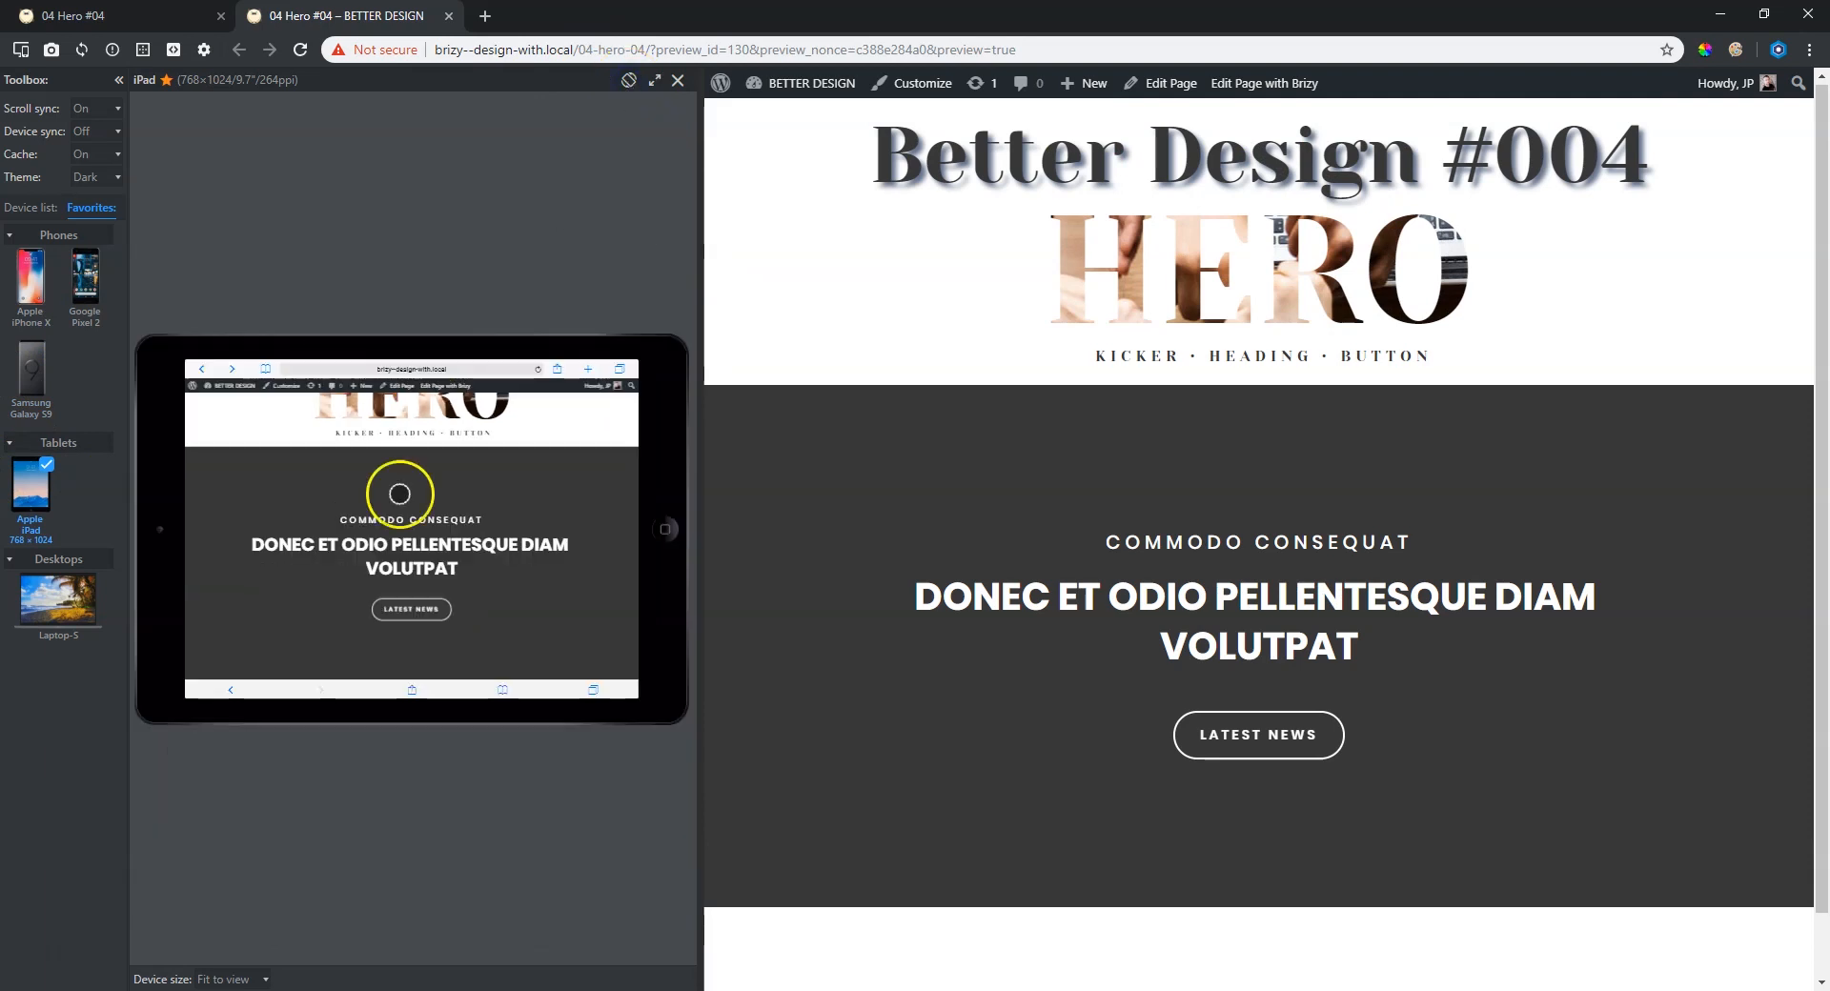
click(627, 84)
click(87, 589)
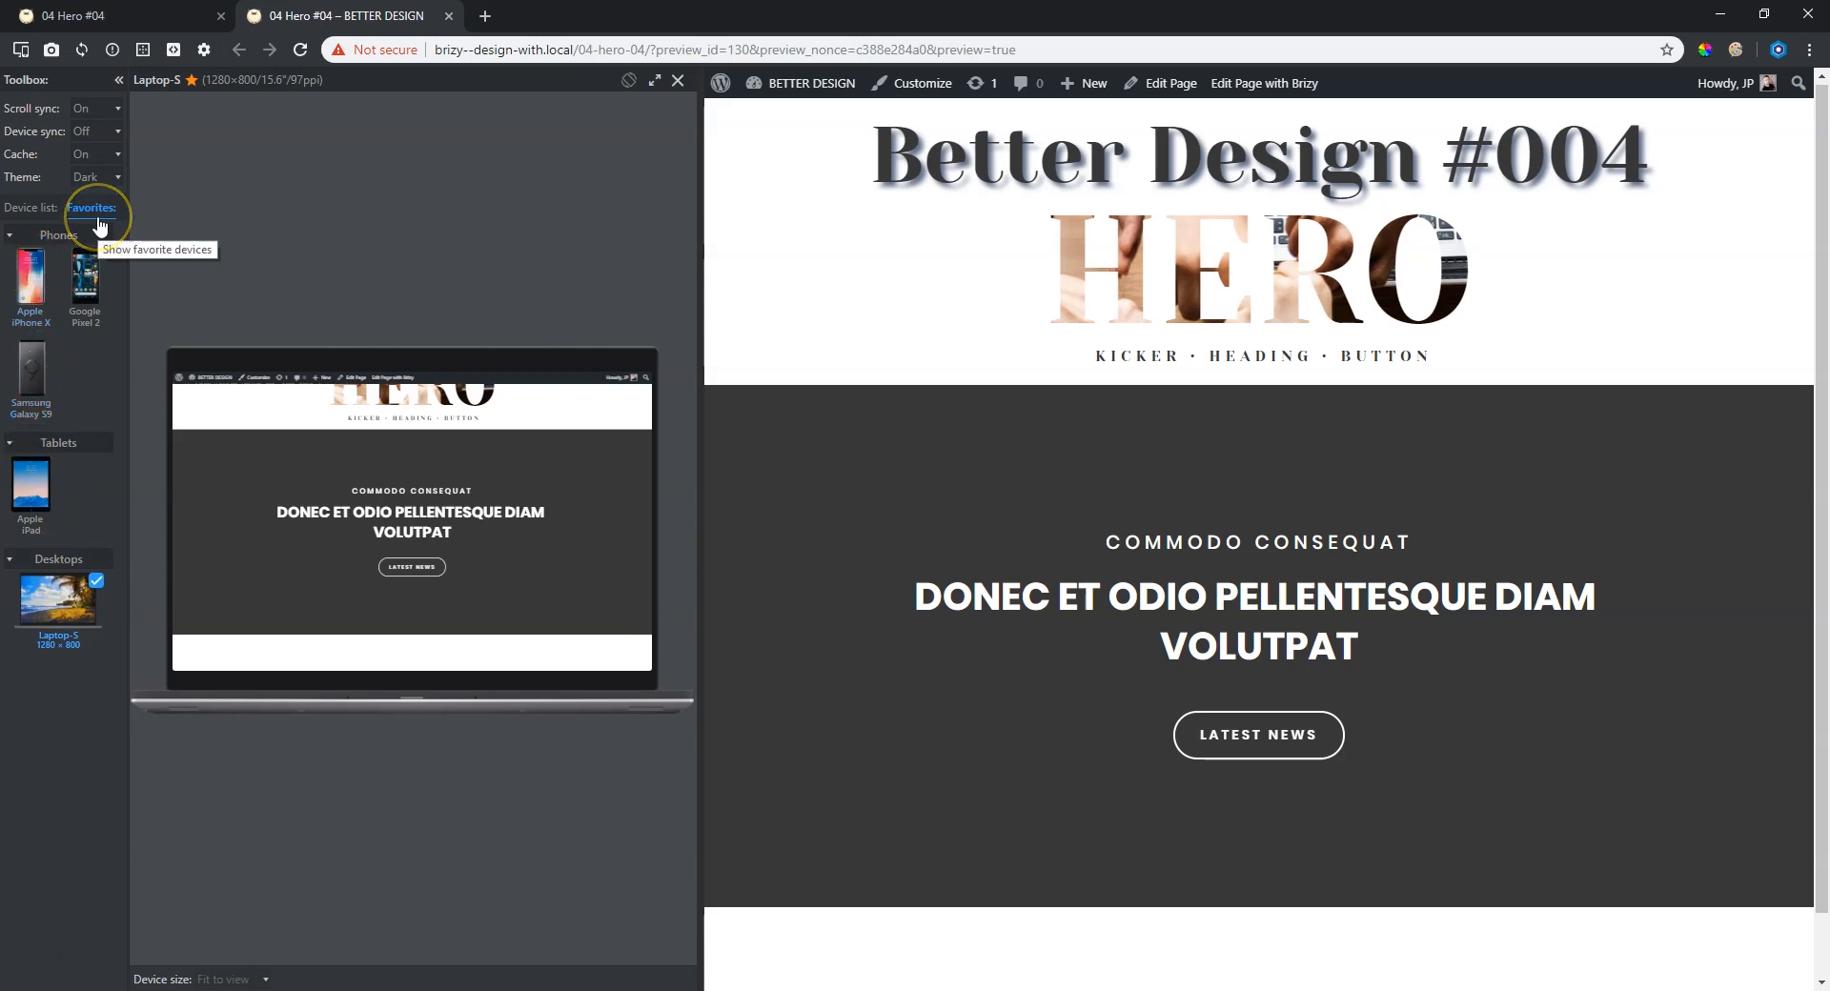
Close the device simulator and the page preview, and collapse the device toolbox beside the editor.
click(677, 86)
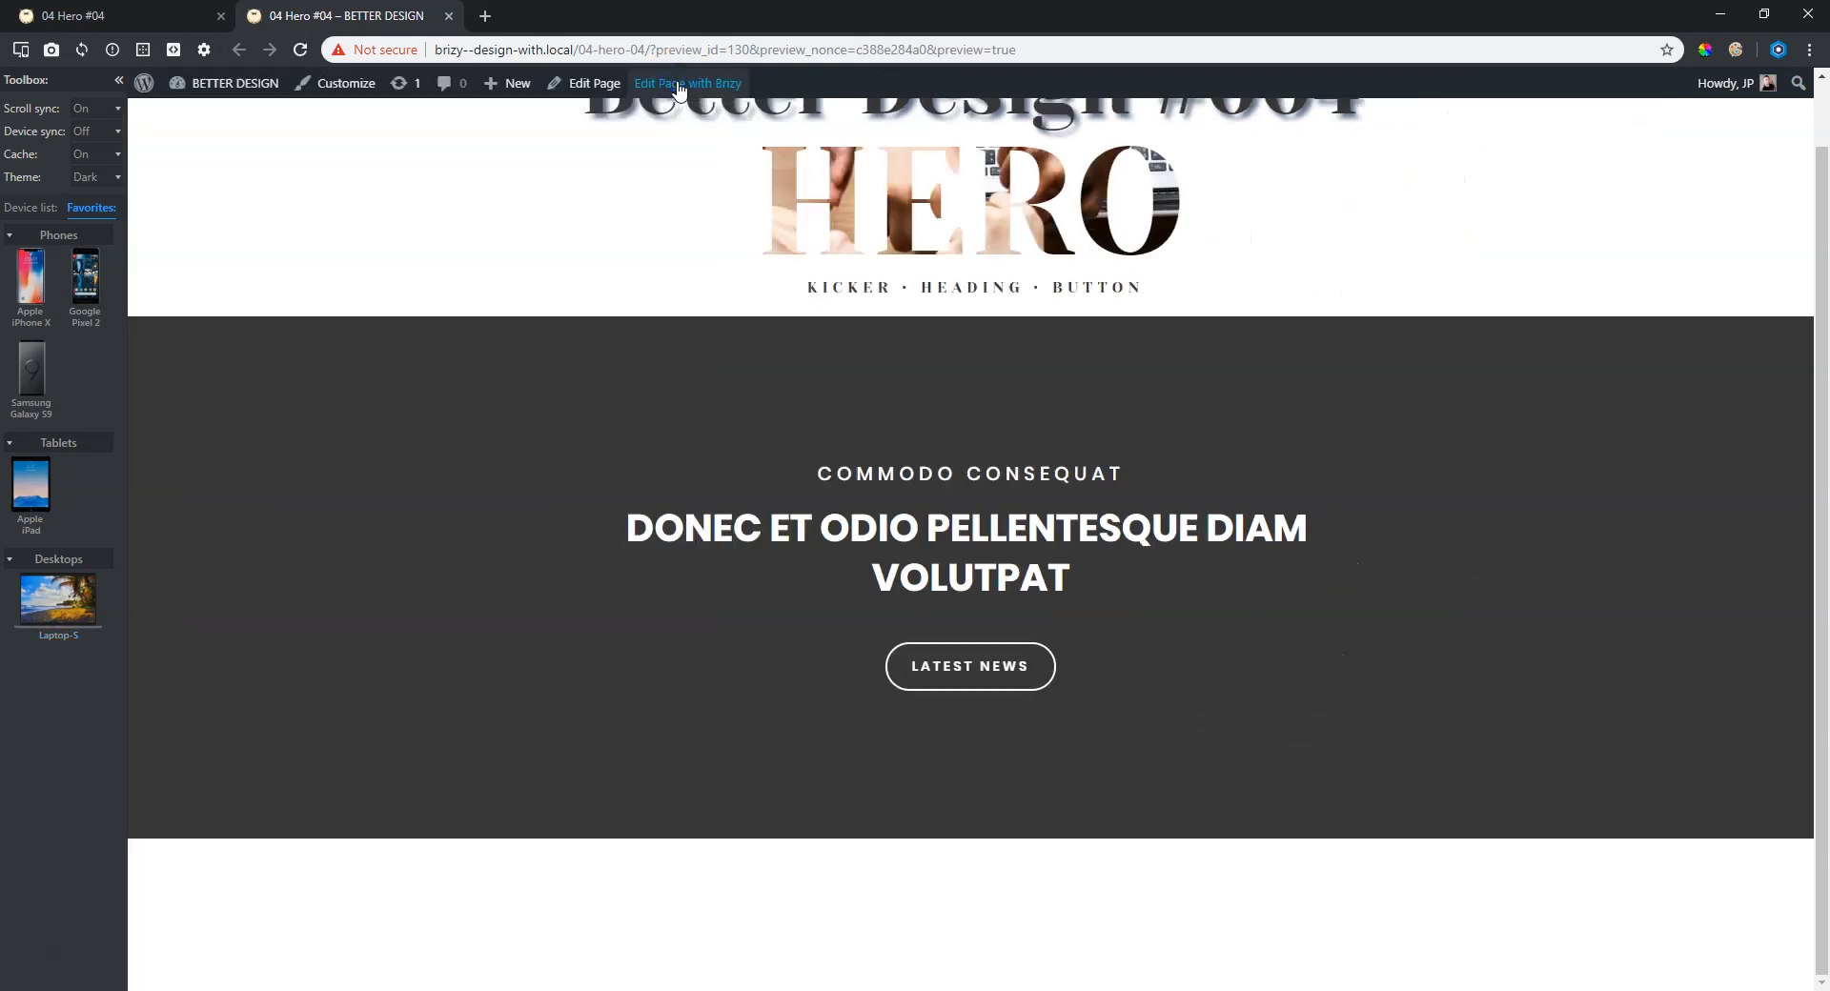
click(449, 15)
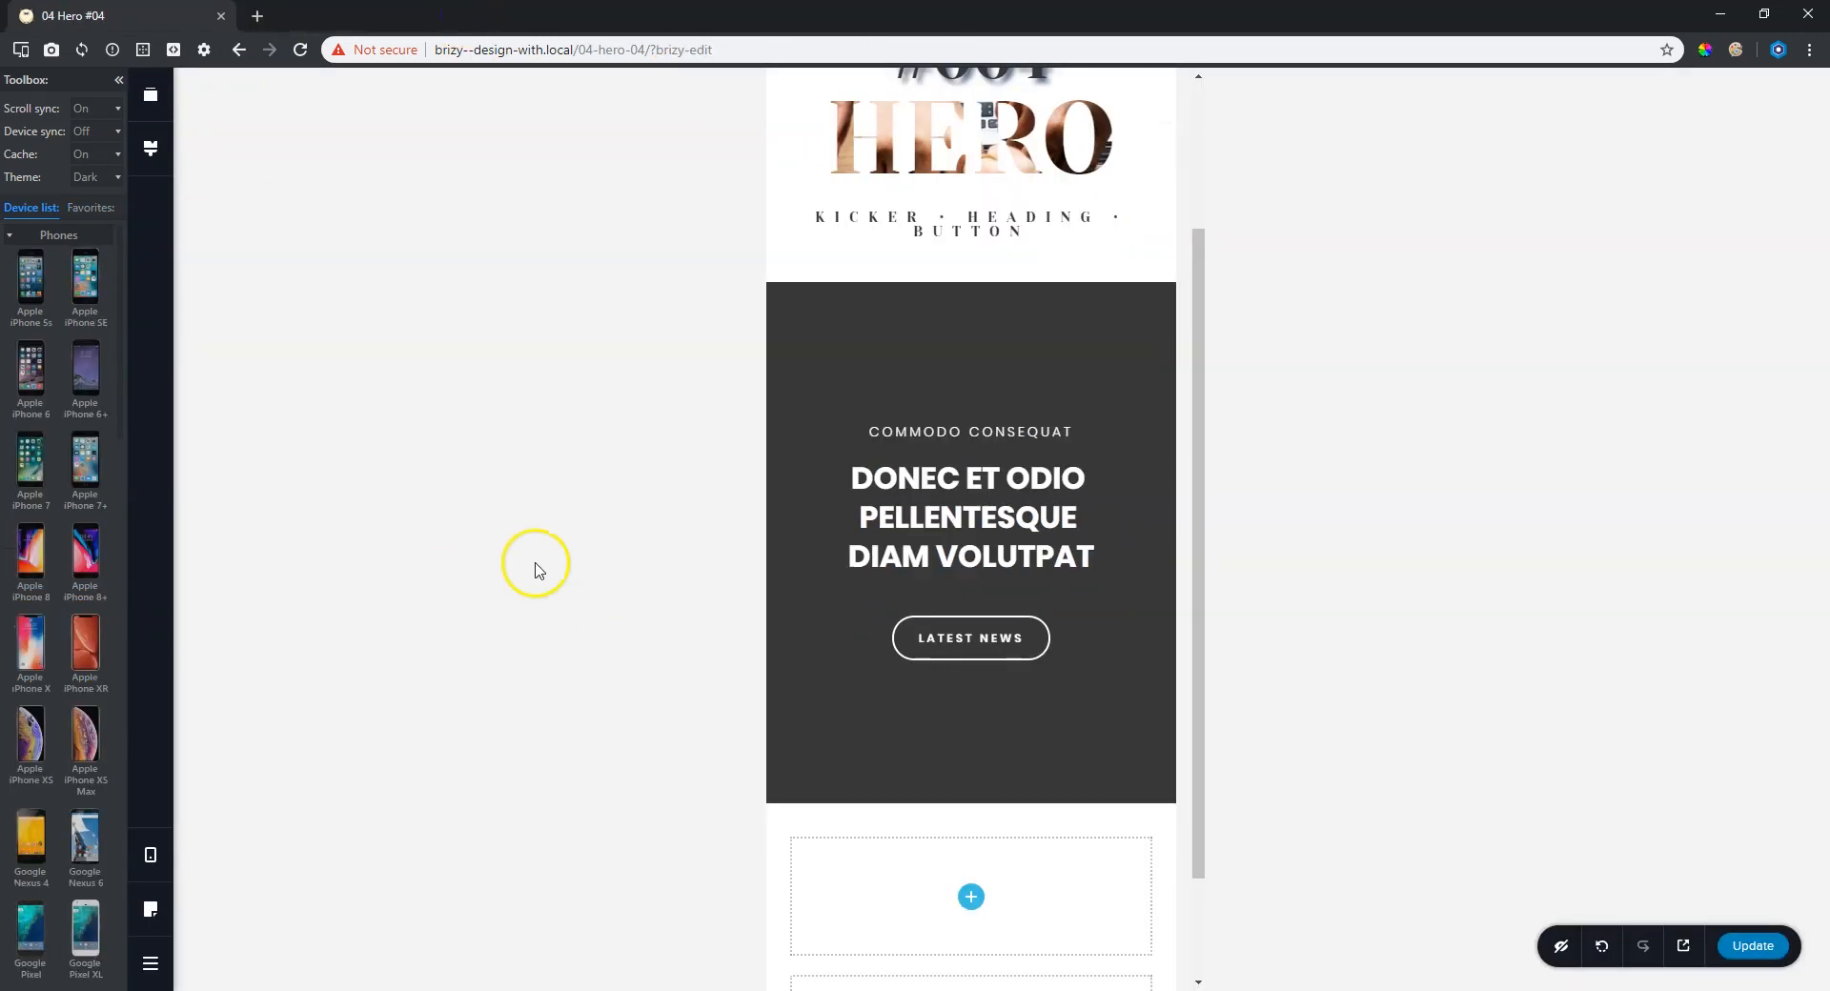
click(120, 85)
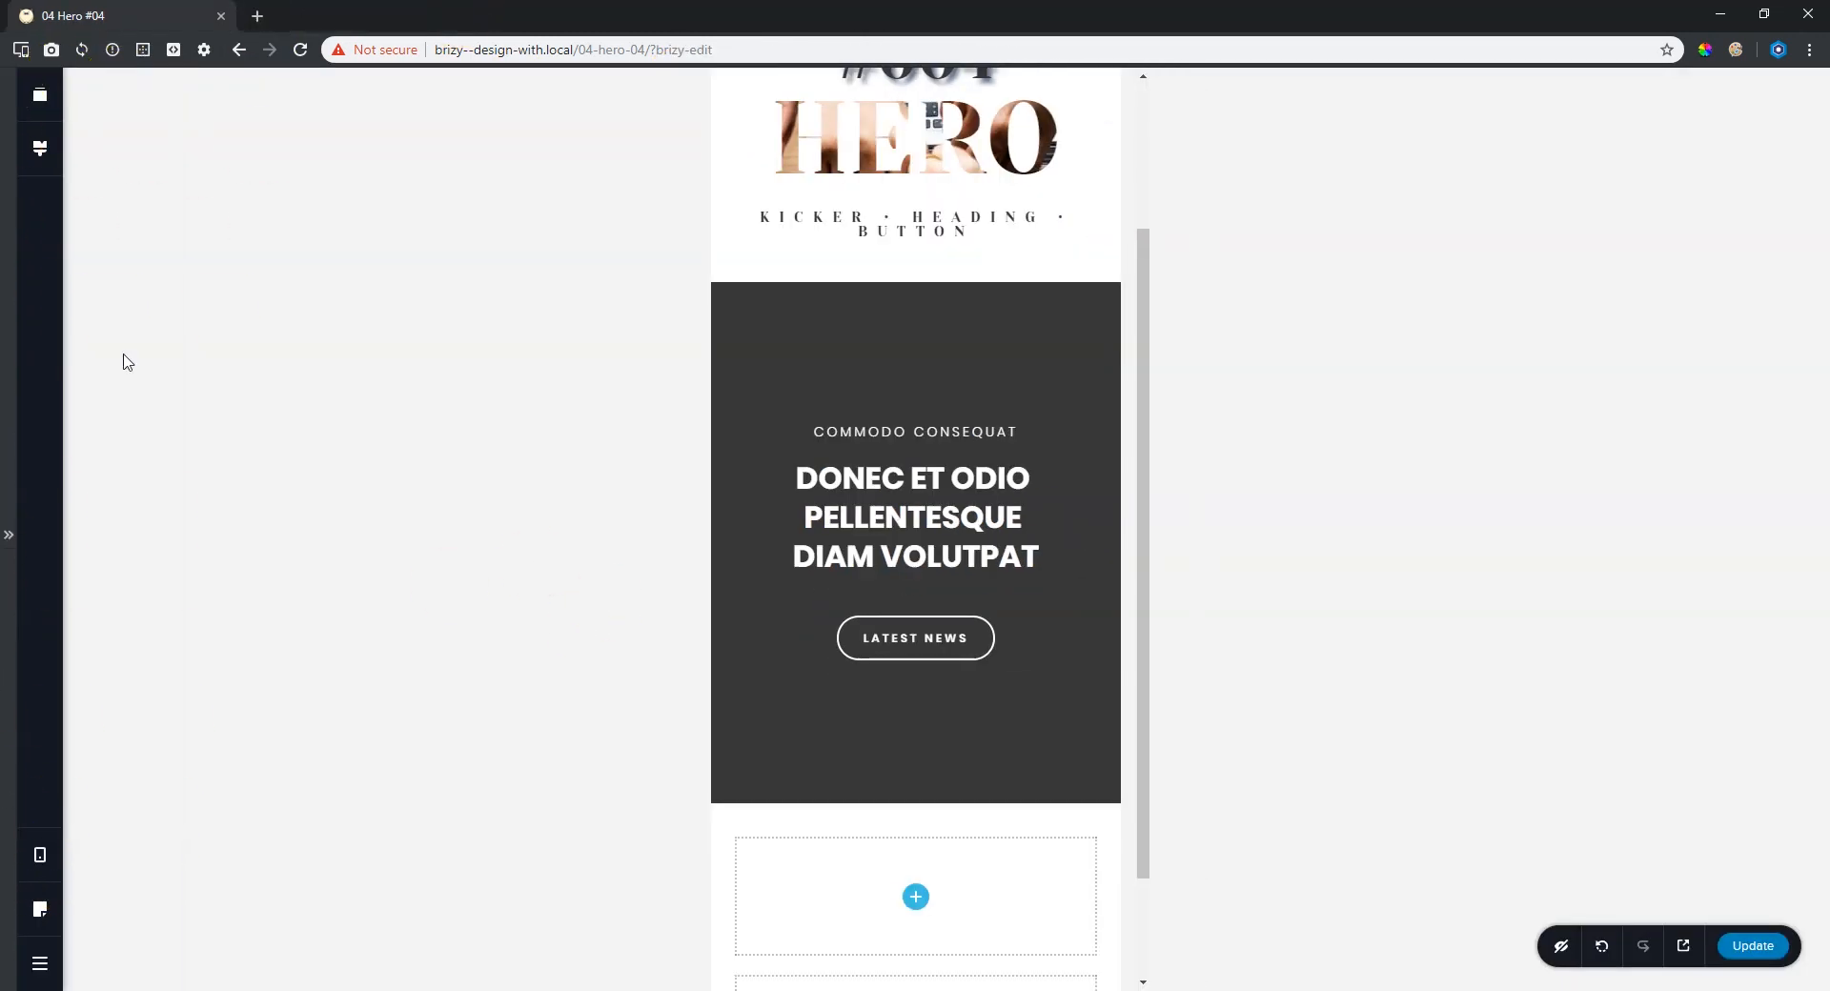
Switch the editor to the desktop view and duplicate the dark hero block.
mouse_move(40, 856)
click(122, 787)
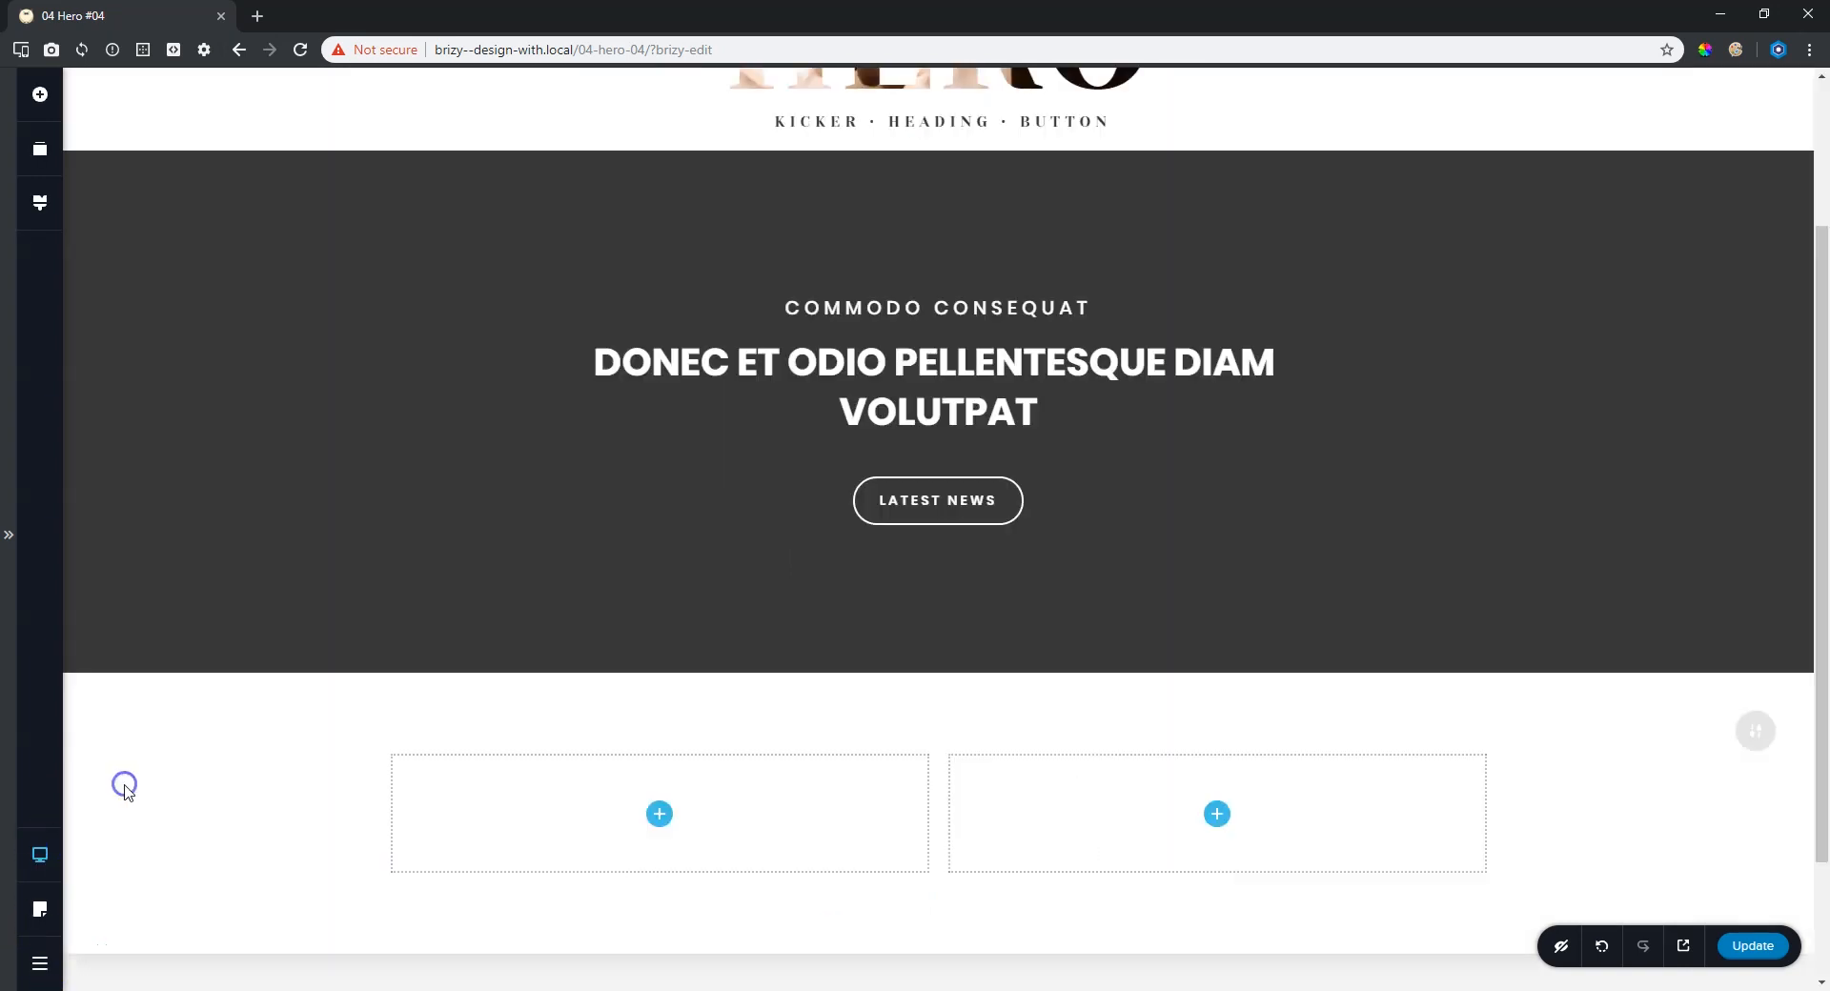
click(1512, 213)
click(1462, 685)
click(1797, 344)
click(1757, 211)
click(1706, 211)
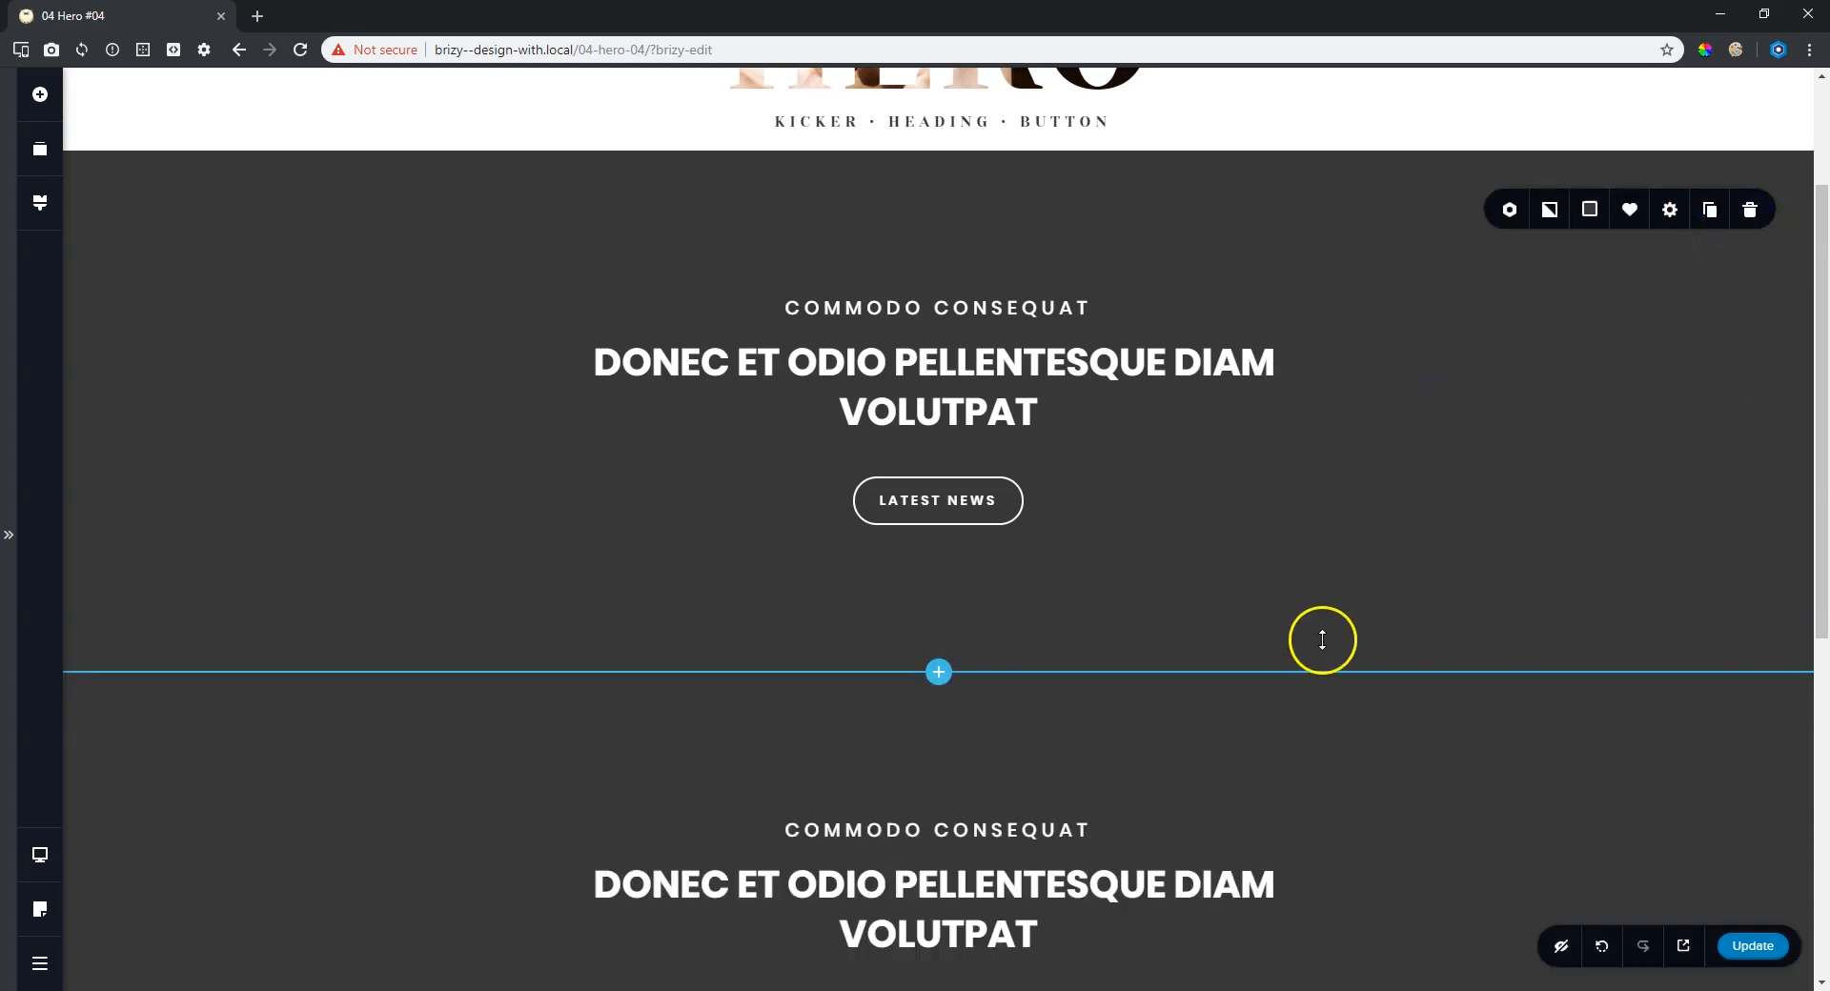
Insert a blank block between the two dark hero blocks.
scroll(1022, 490, down, 2)
click(942, 482)
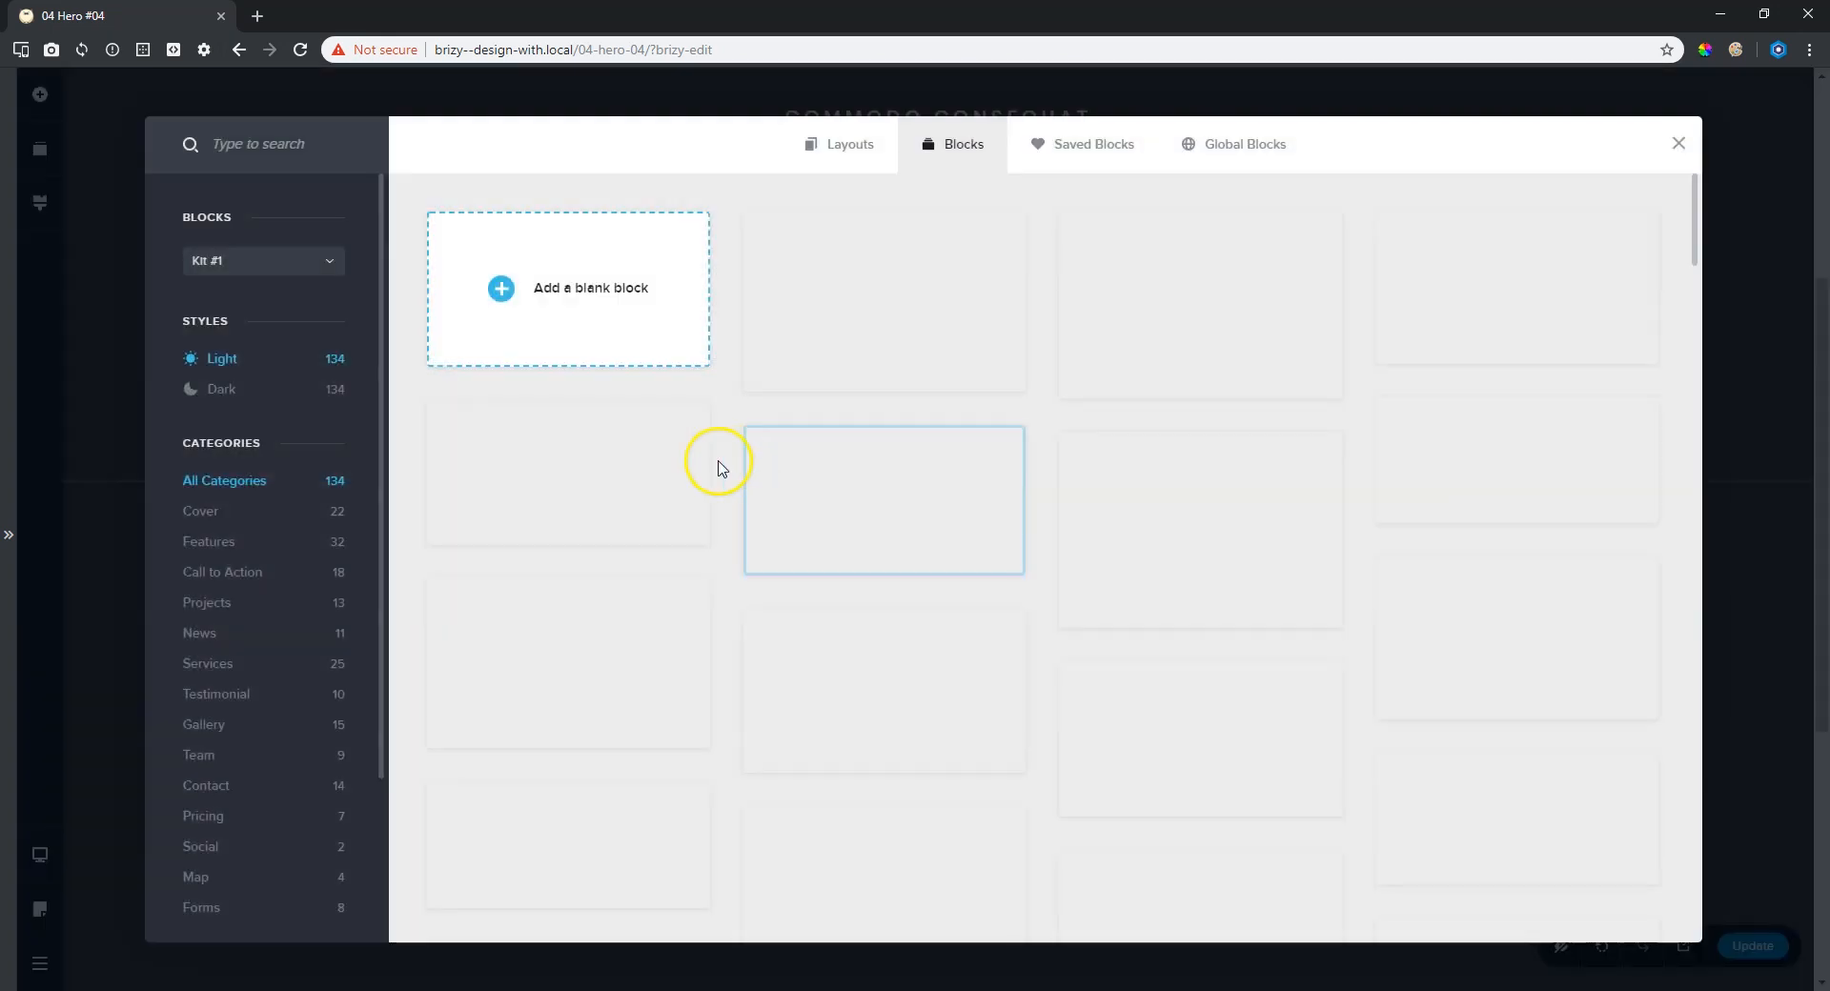
click(565, 298)
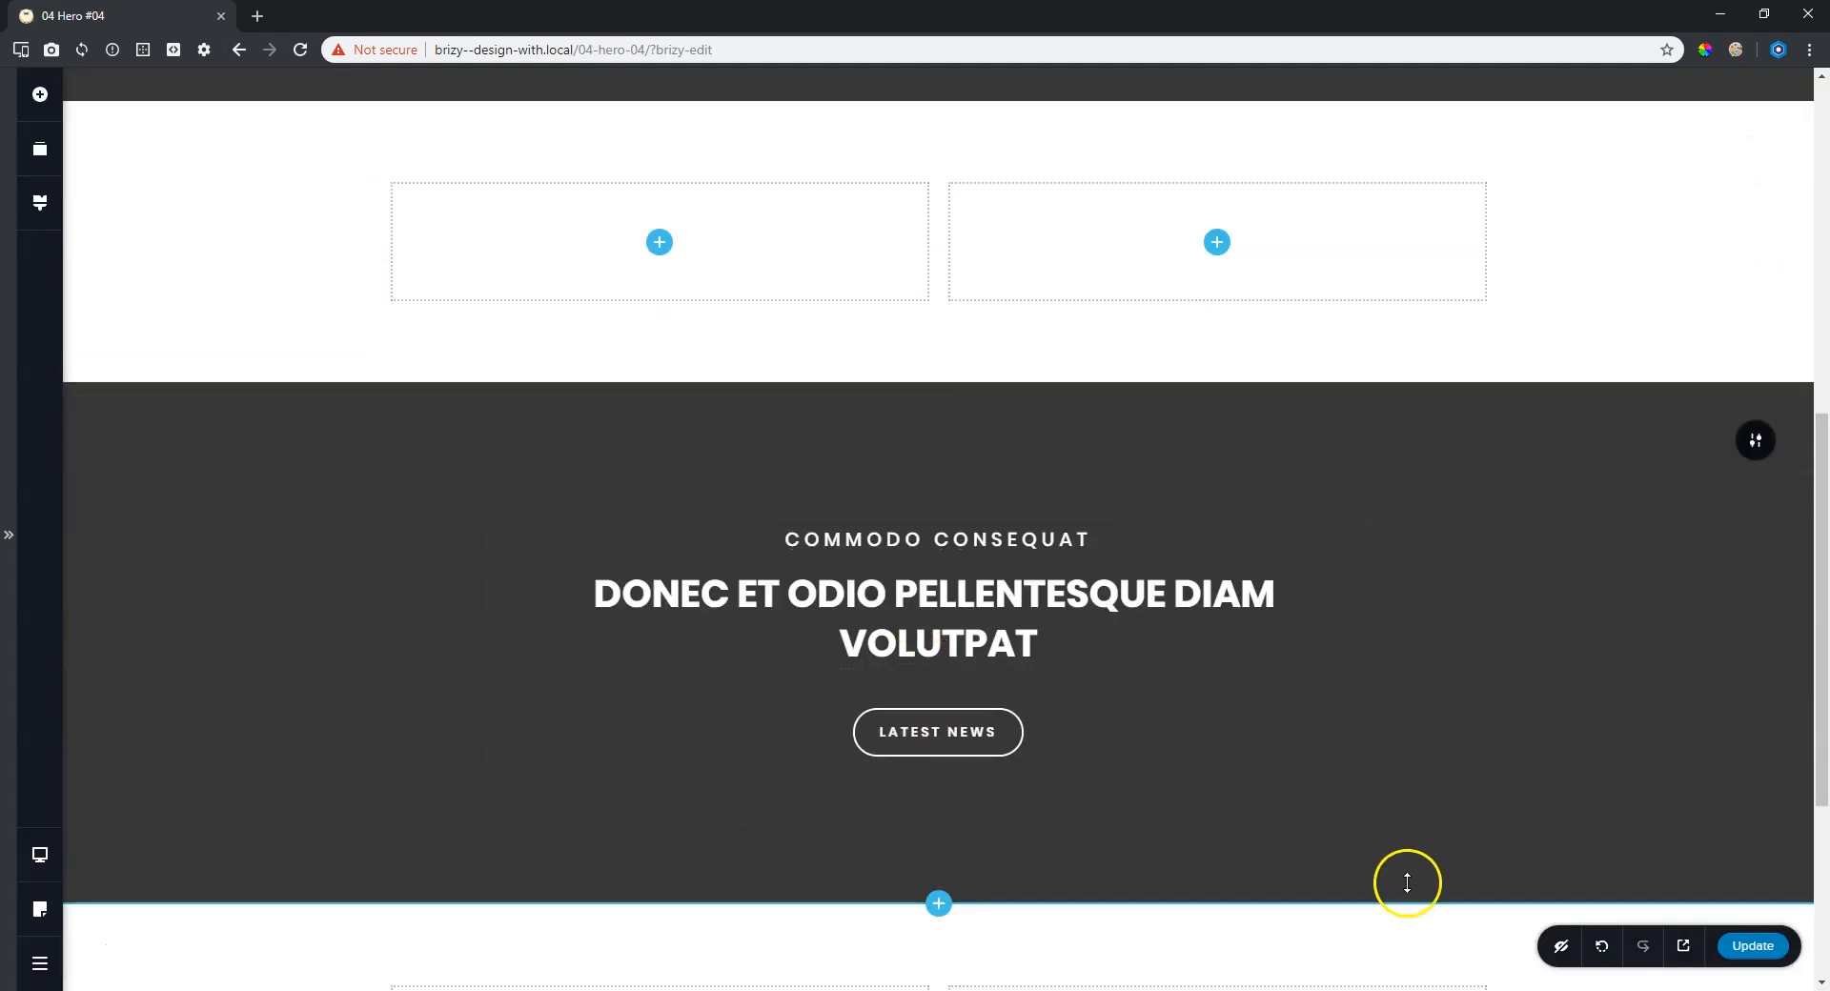
Set the office team photo from the media library as the background image of the lower hero block.
scroll(1405, 878, down, 1)
mouse_move(1754, 348)
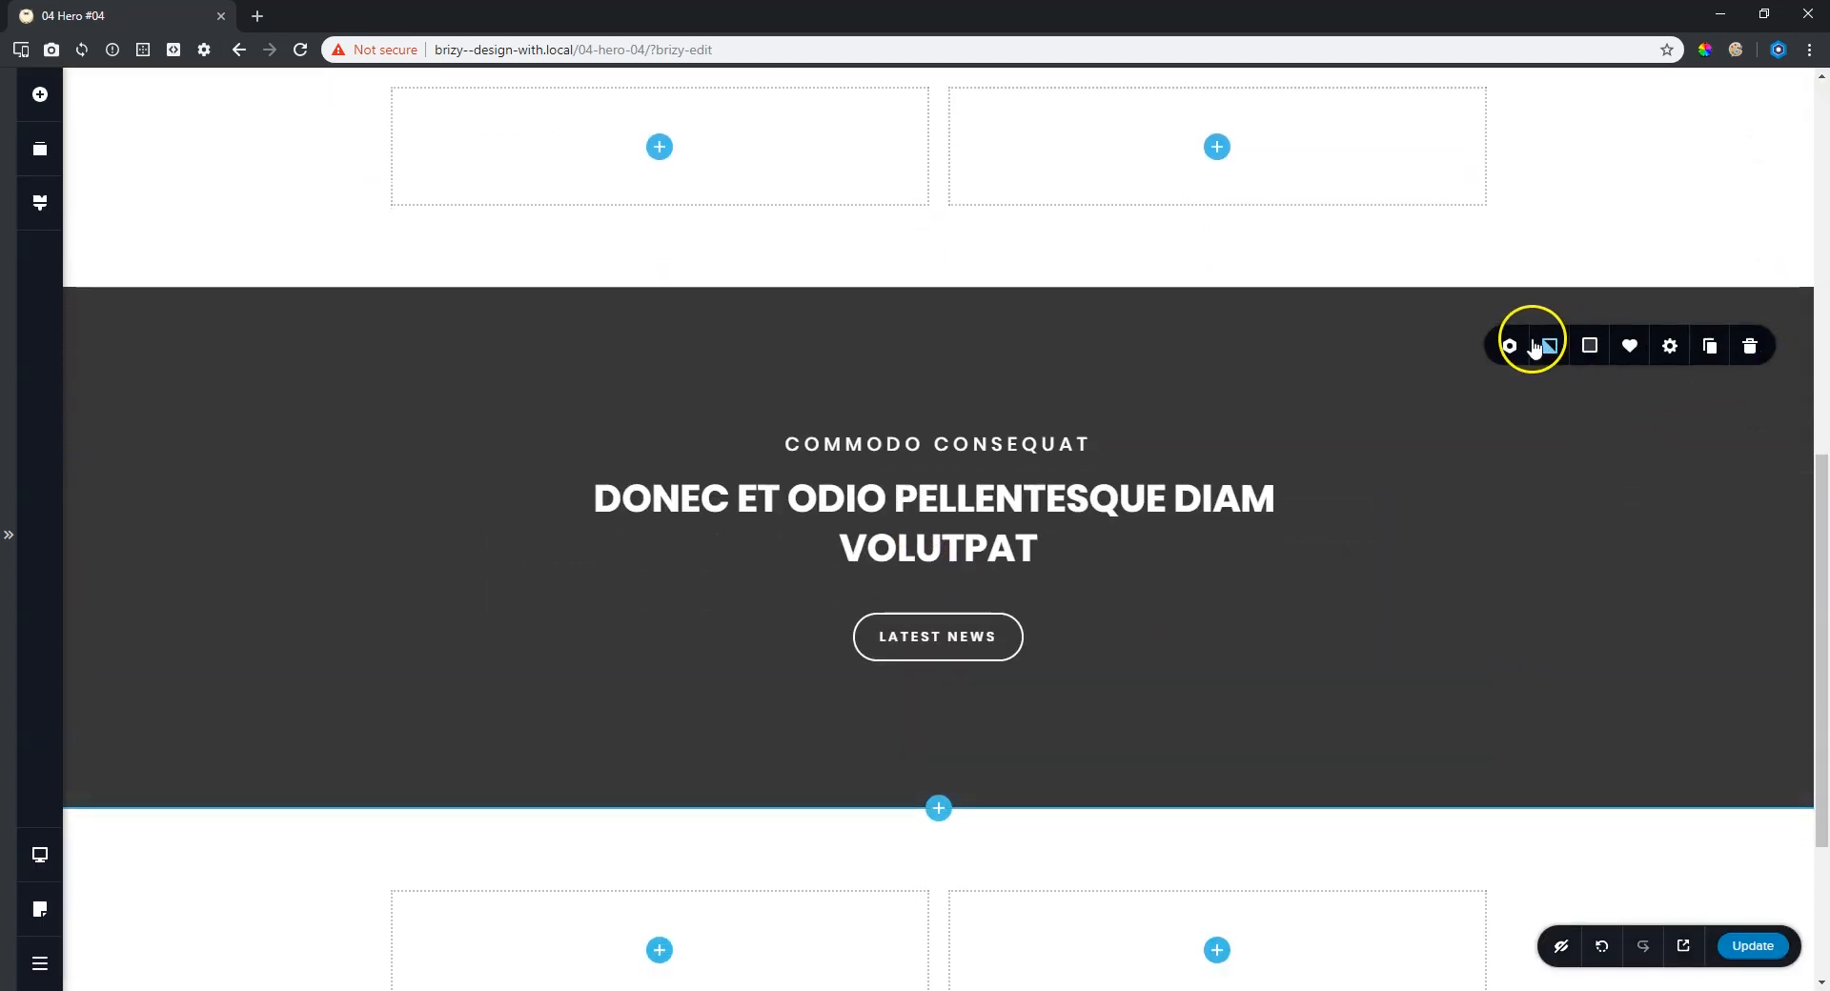
click(1550, 347)
click(1608, 193)
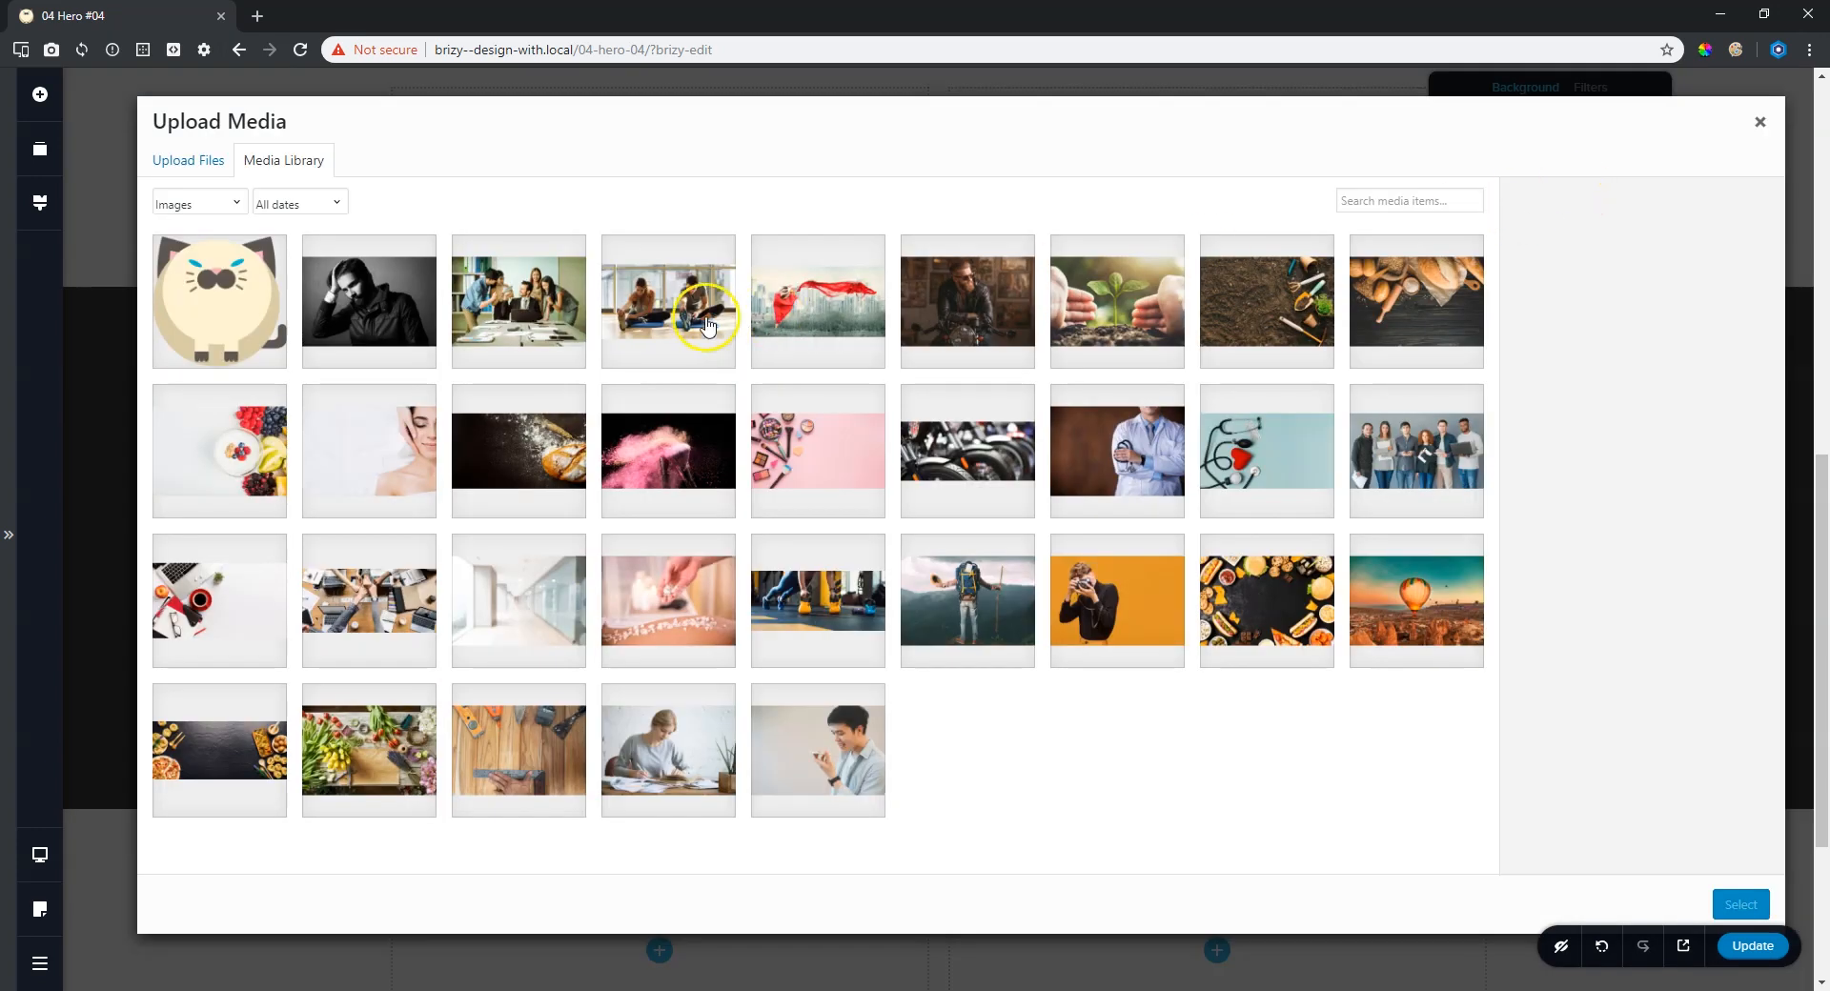
click(522, 303)
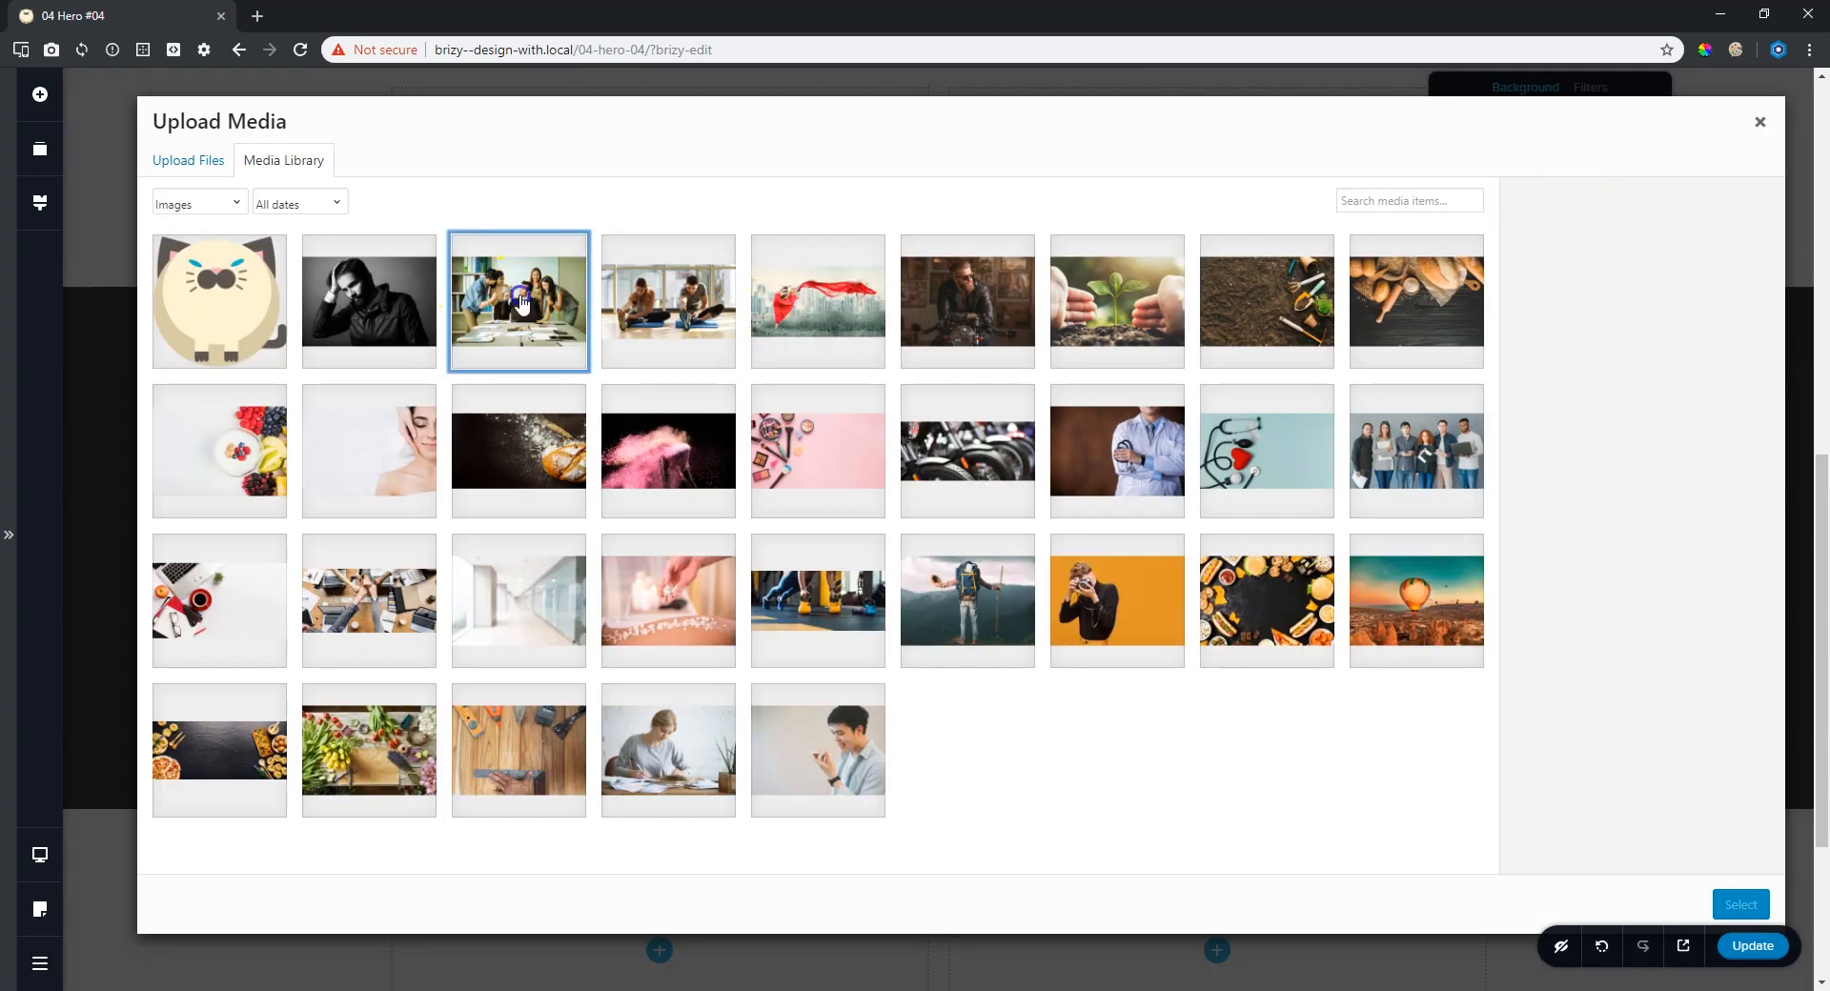
click(1743, 905)
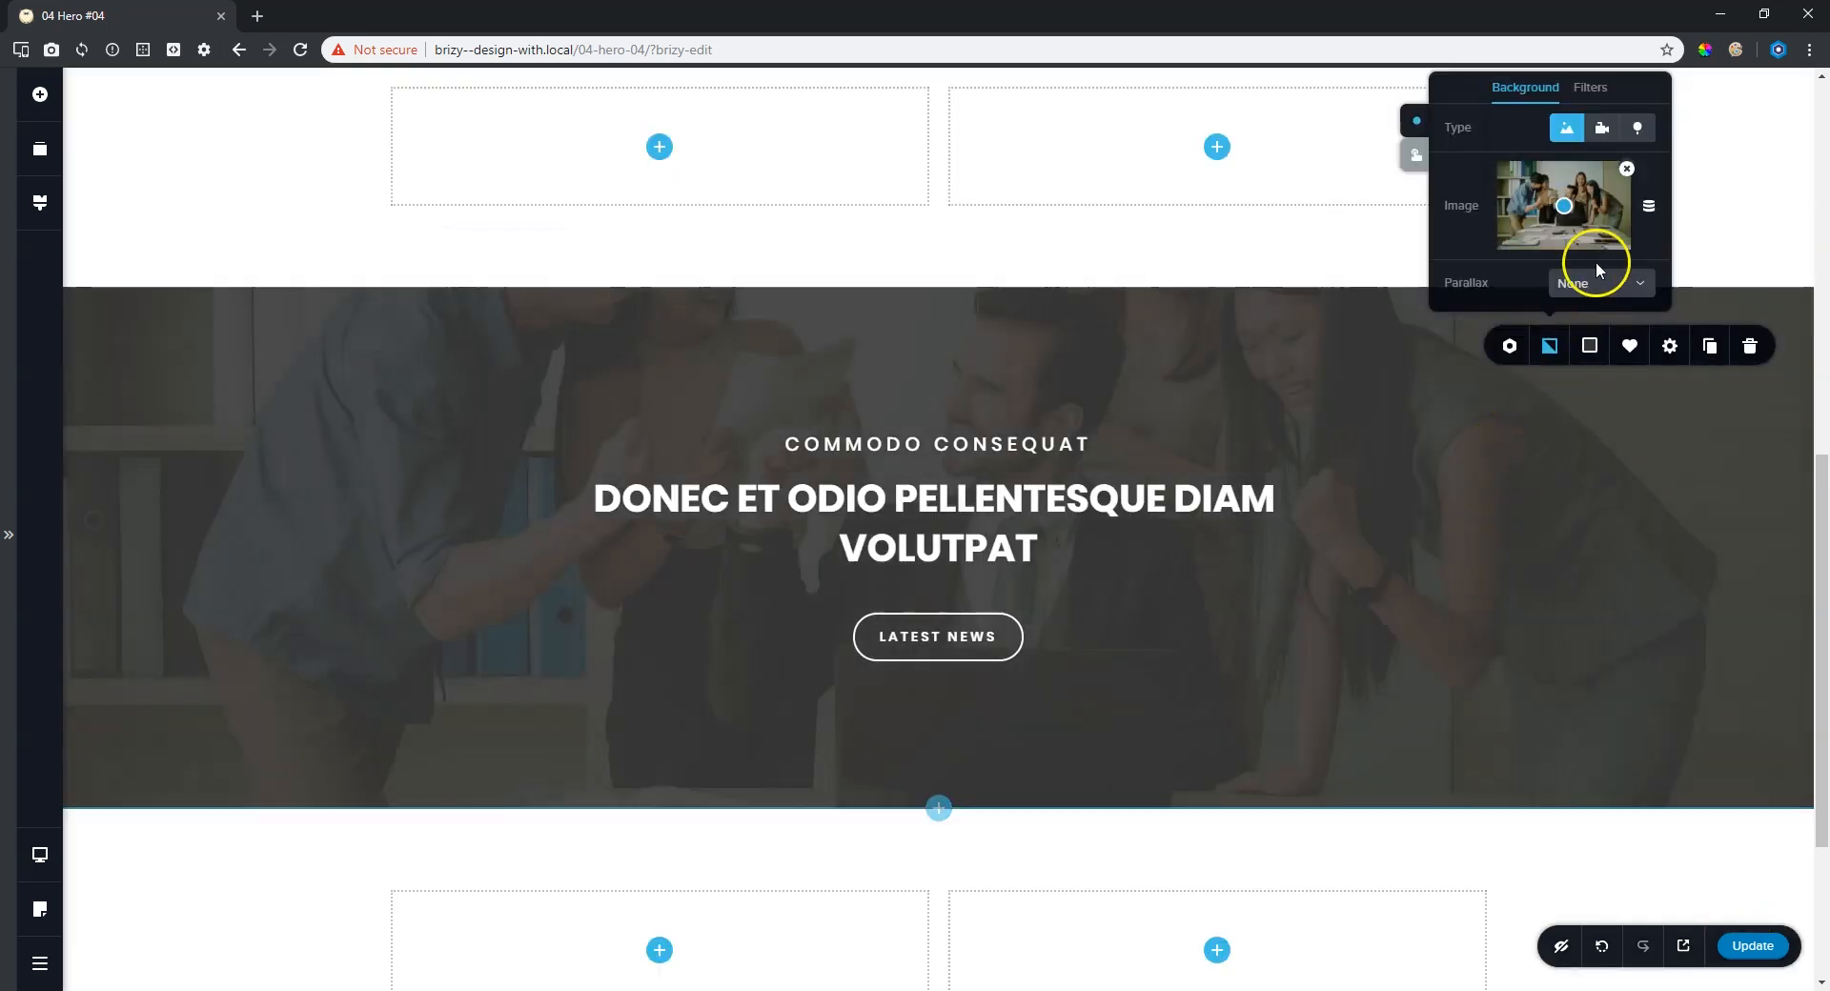
Reduce the lower hero block's overlay opacity to 0% and move the background photo's focal point slightly up and to the right.
click(1590, 346)
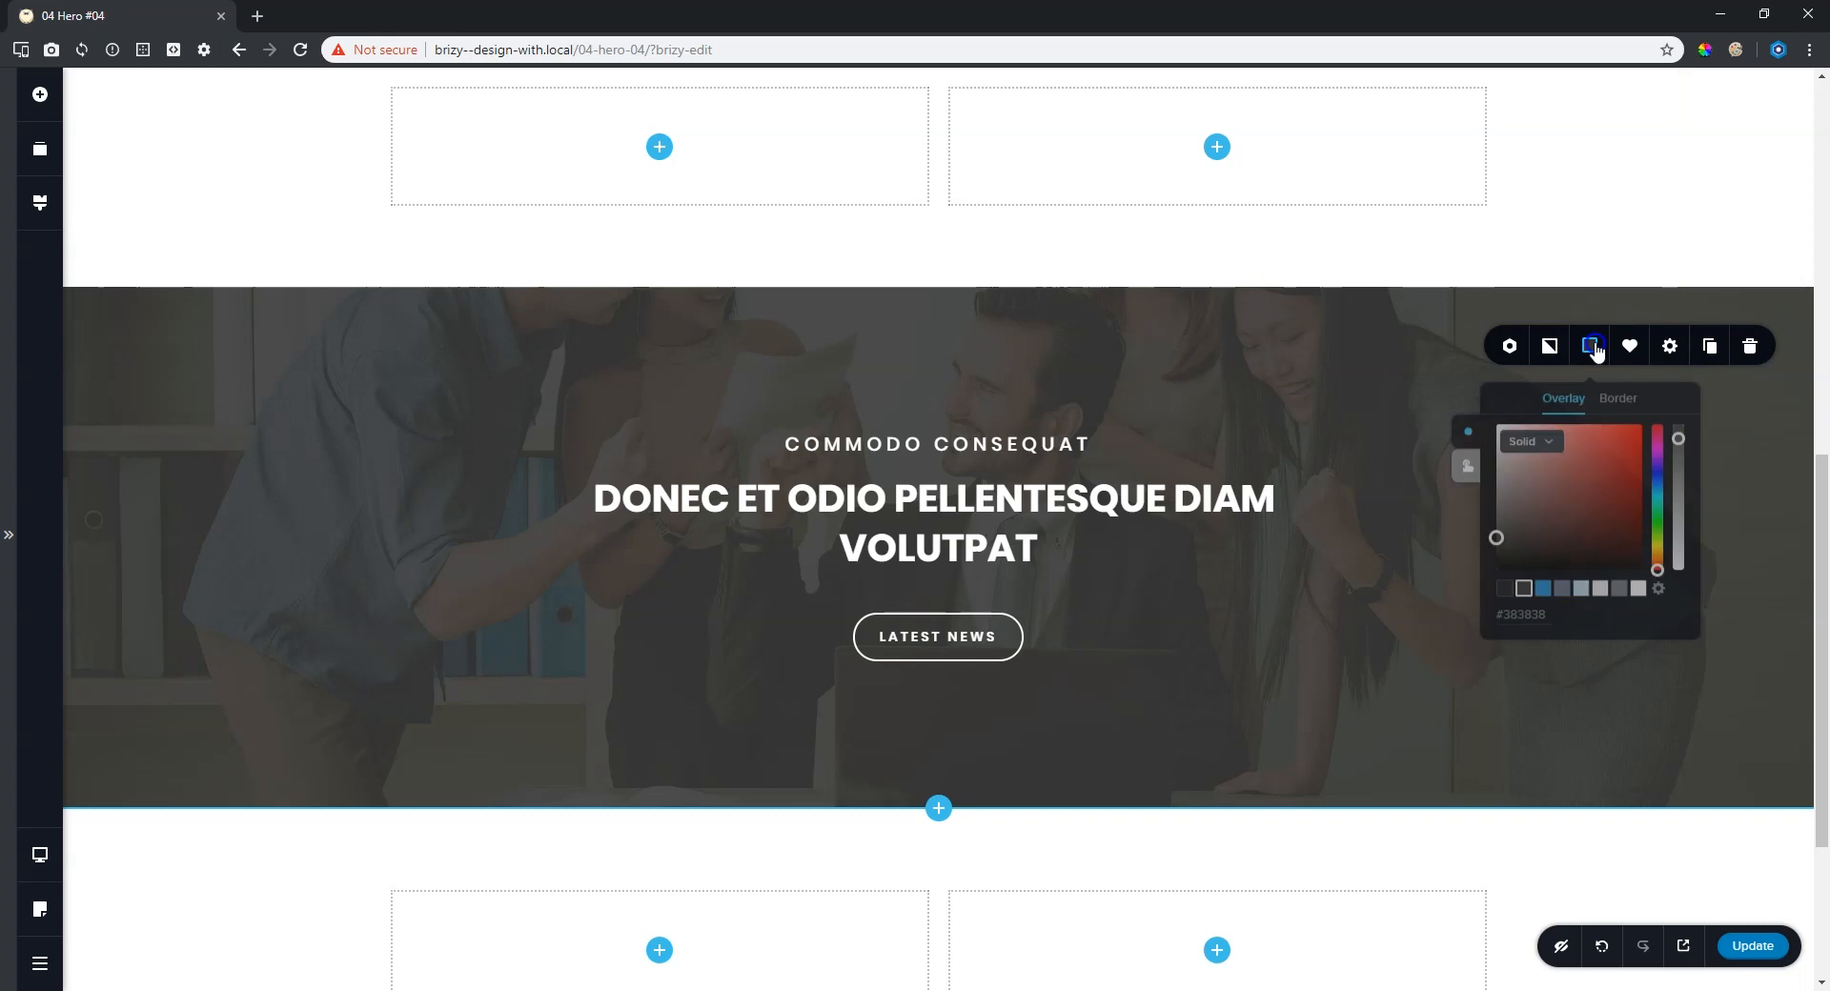
drag(1680, 440, 1683, 603)
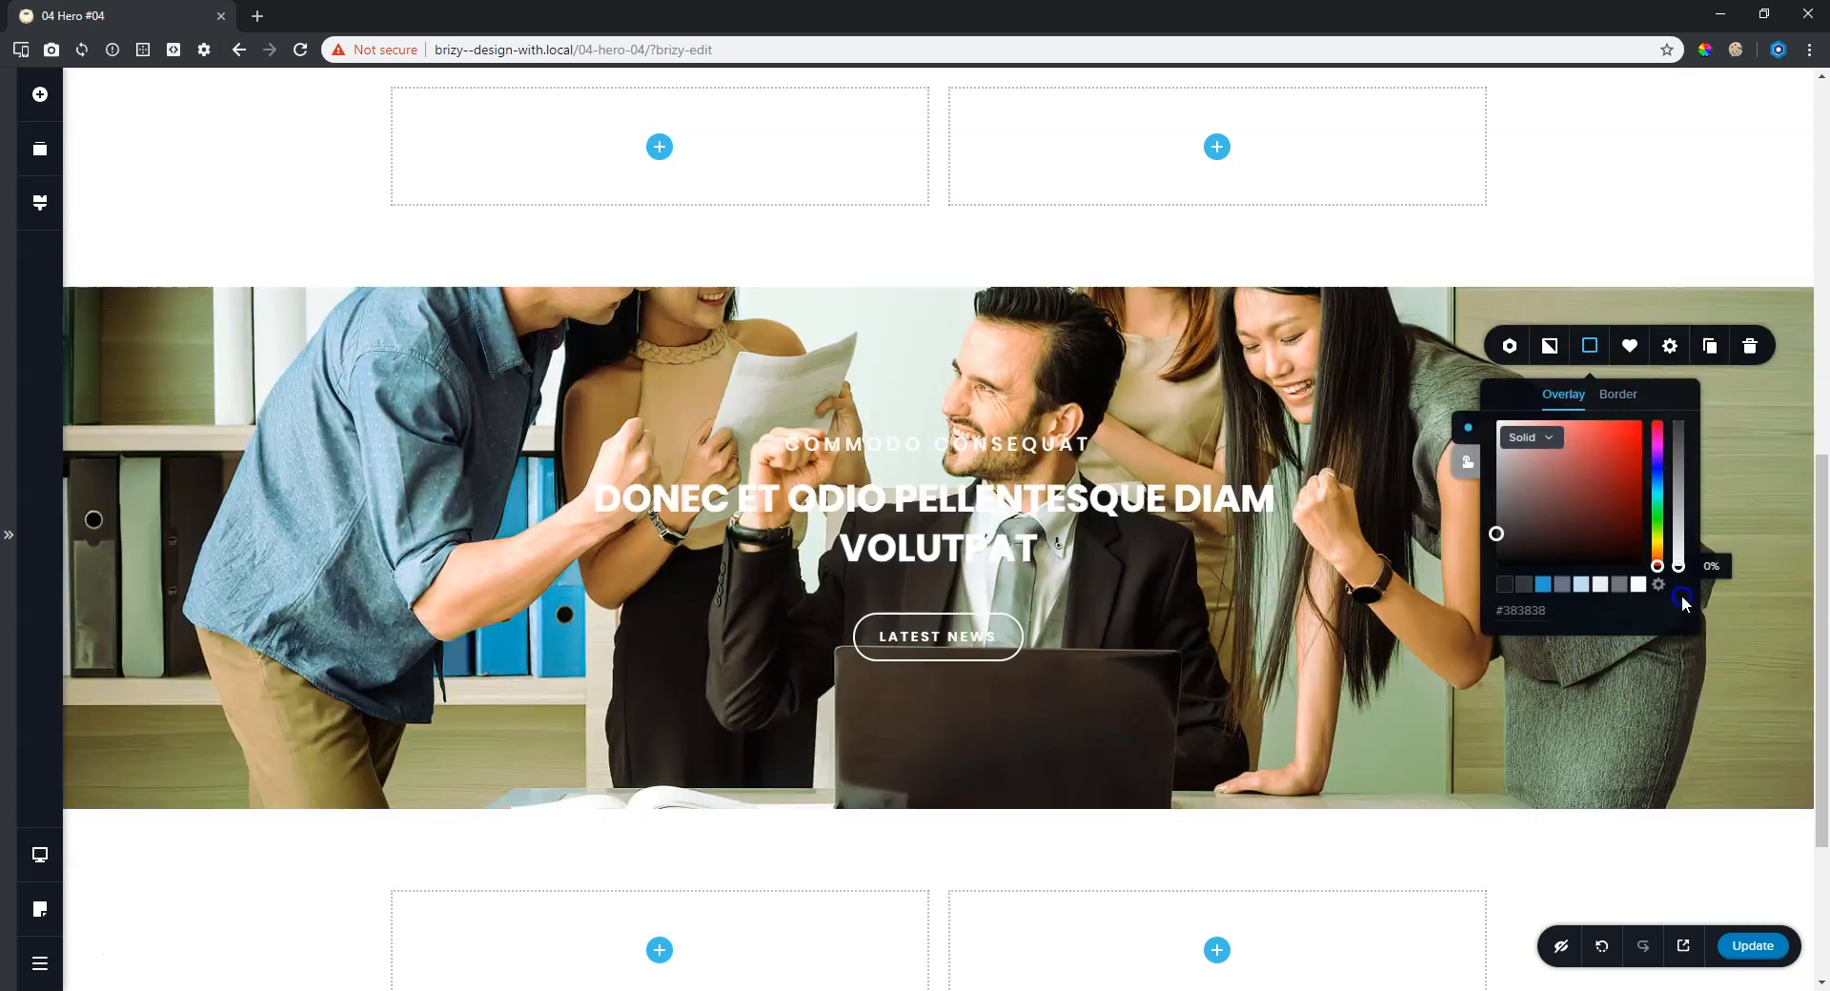
click(1552, 349)
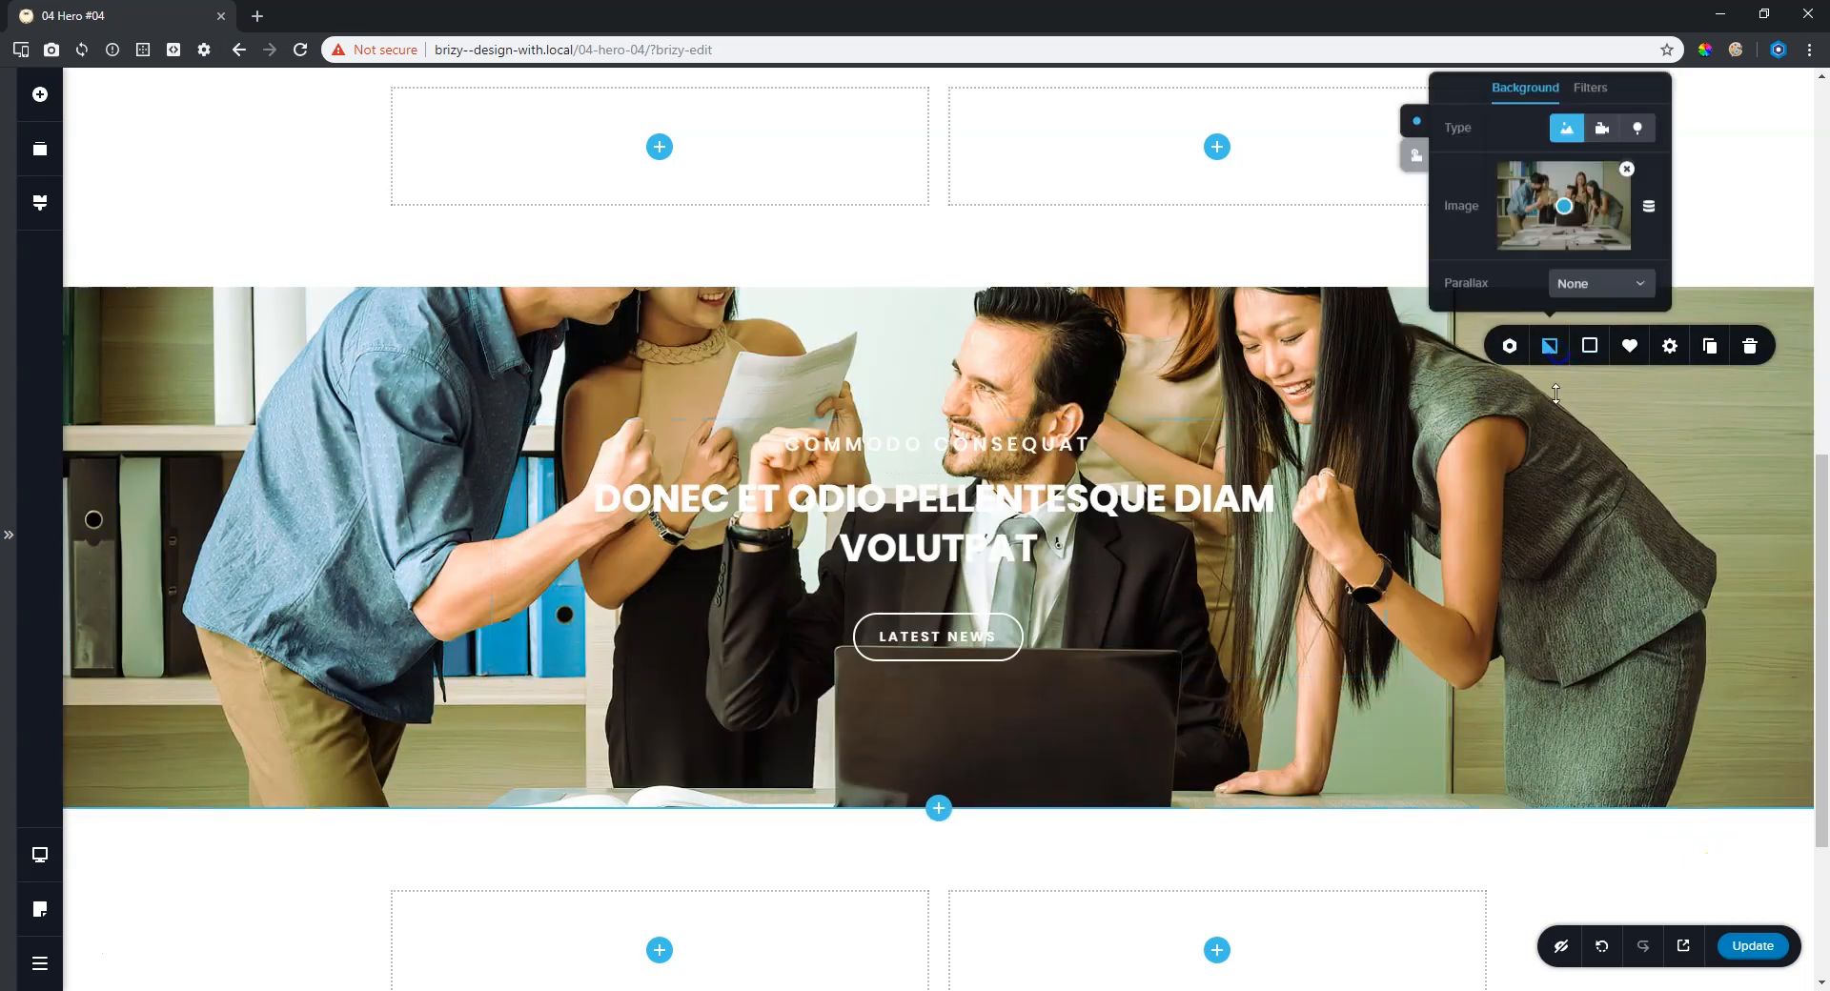
mouse_move(1564, 206)
mouse_down()
mouse_move(1581, 179)
mouse_move(1584, 196)
mouse_up()
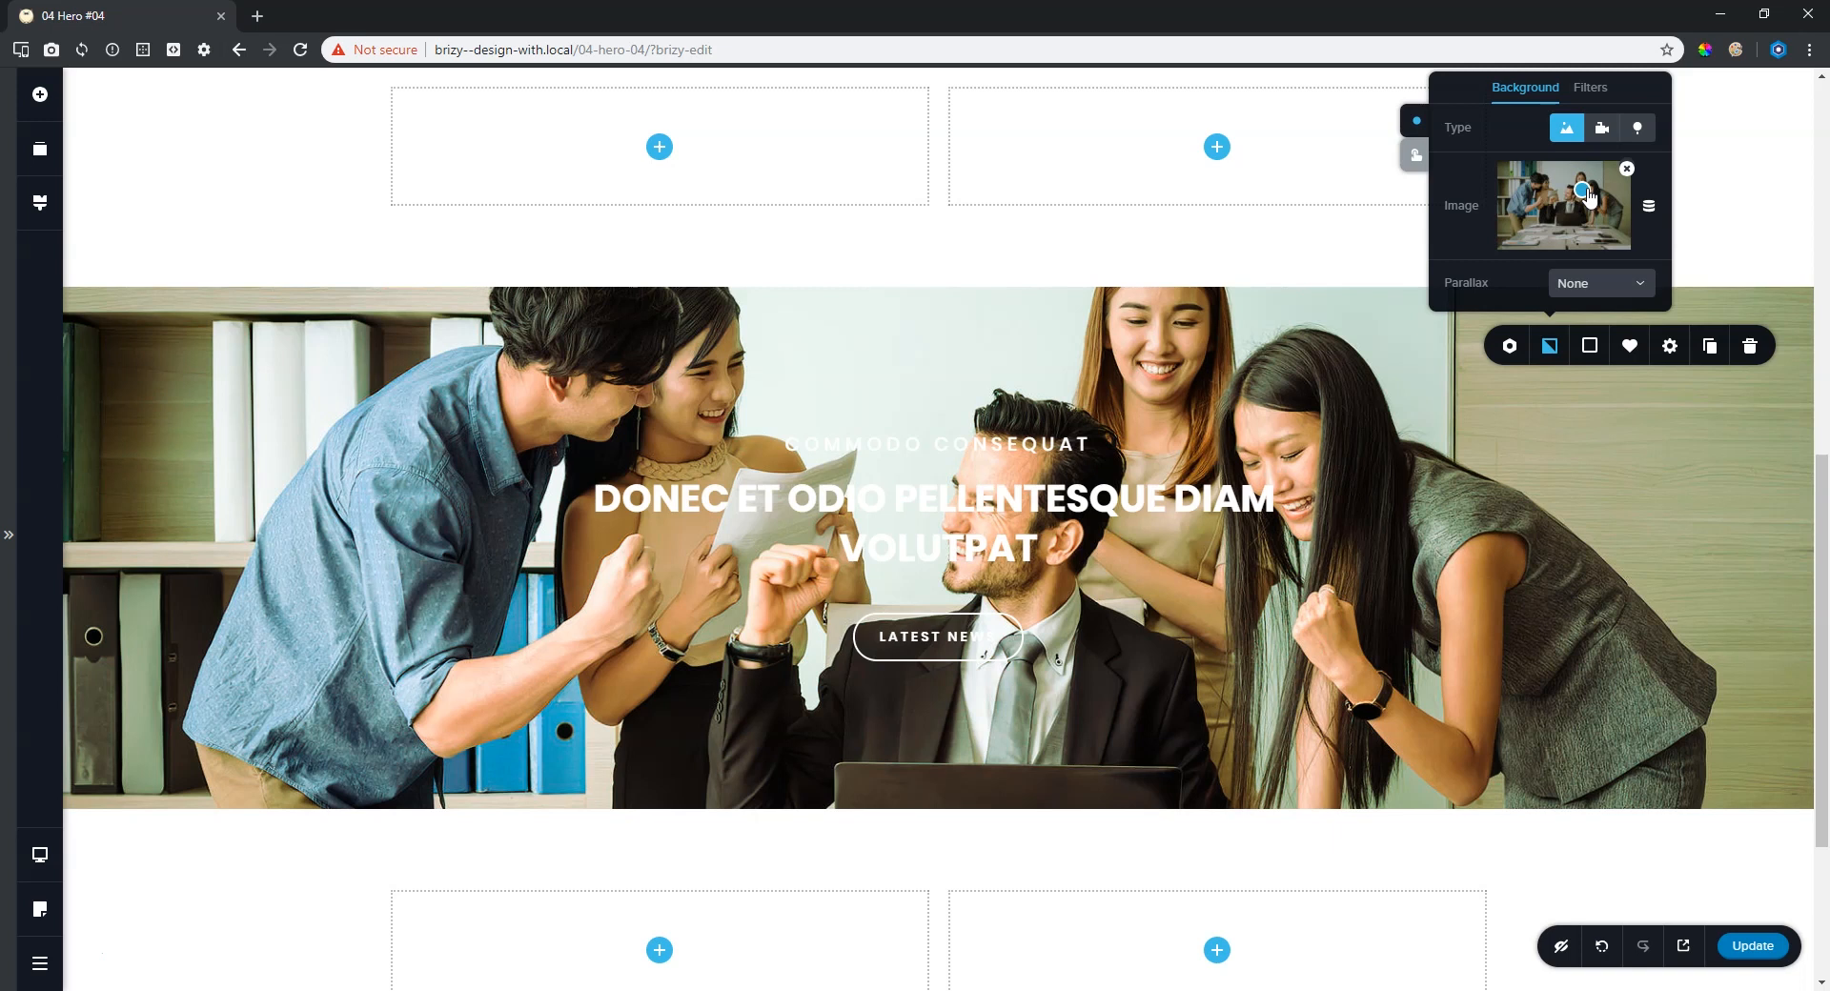
Replace the lower hero block's background image with the fist bump photo 64857-studio.jpg from the media library.
click(1626, 170)
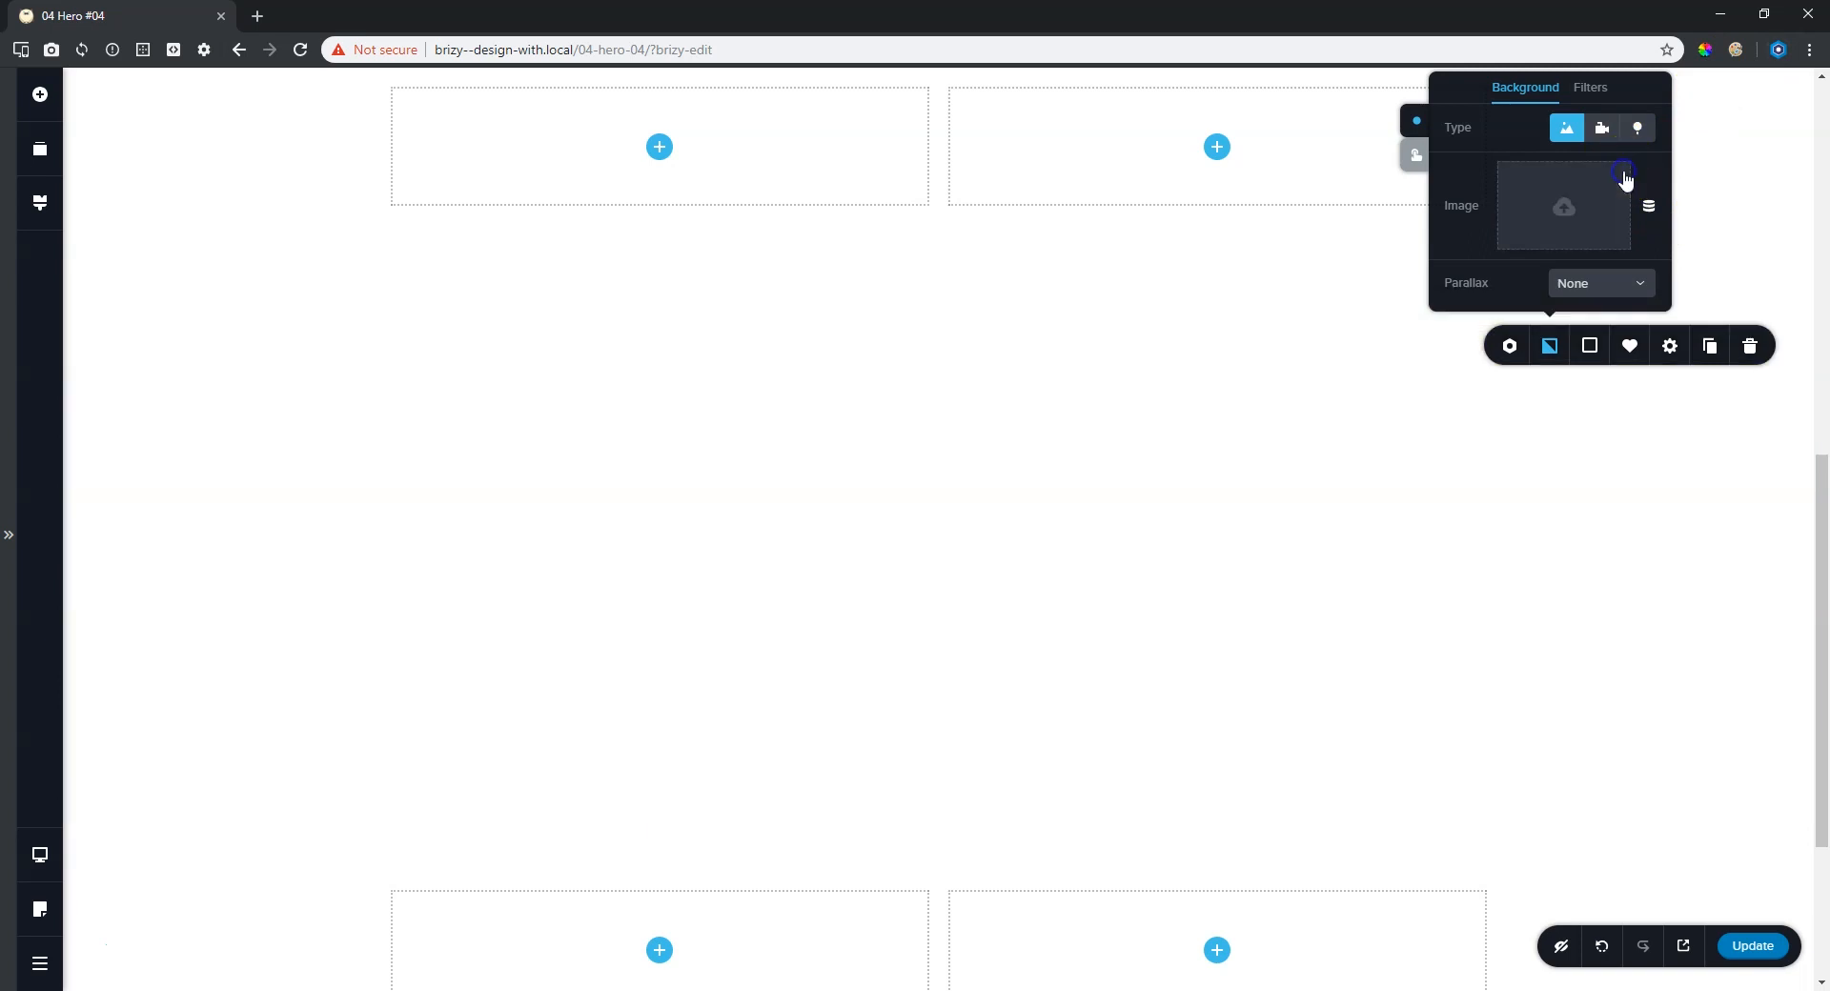
click(1566, 205)
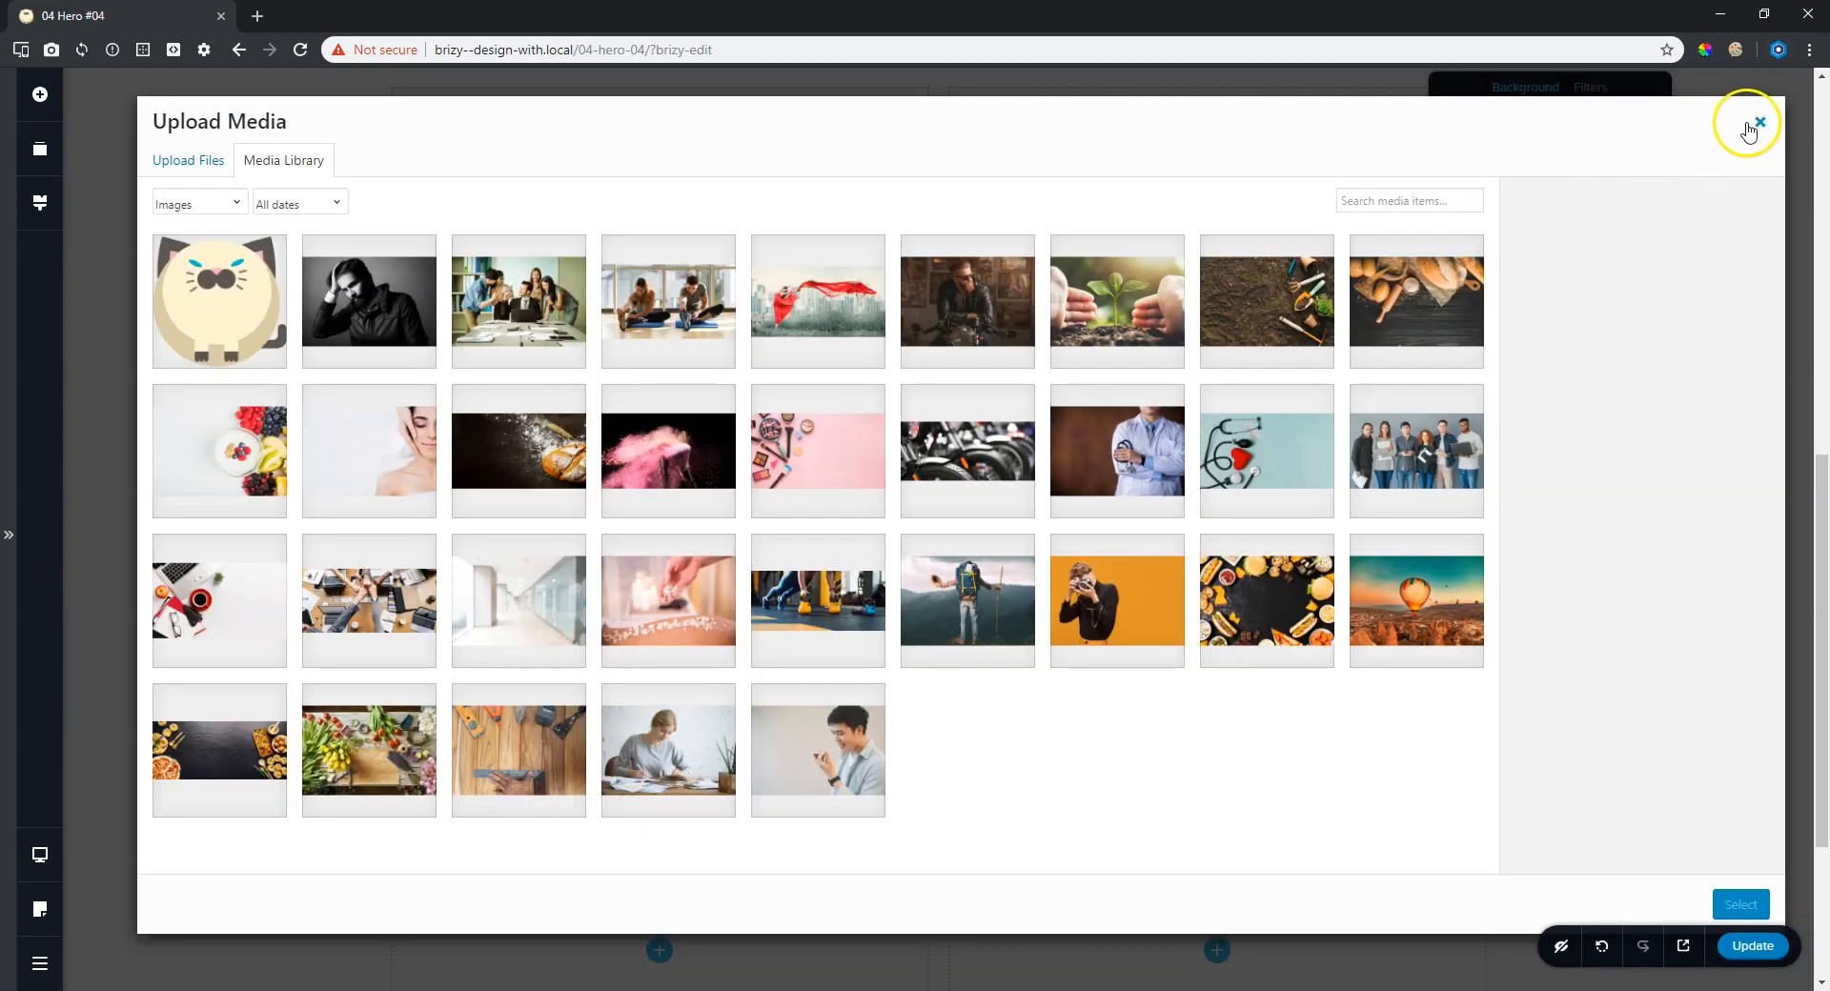
click(636, 291)
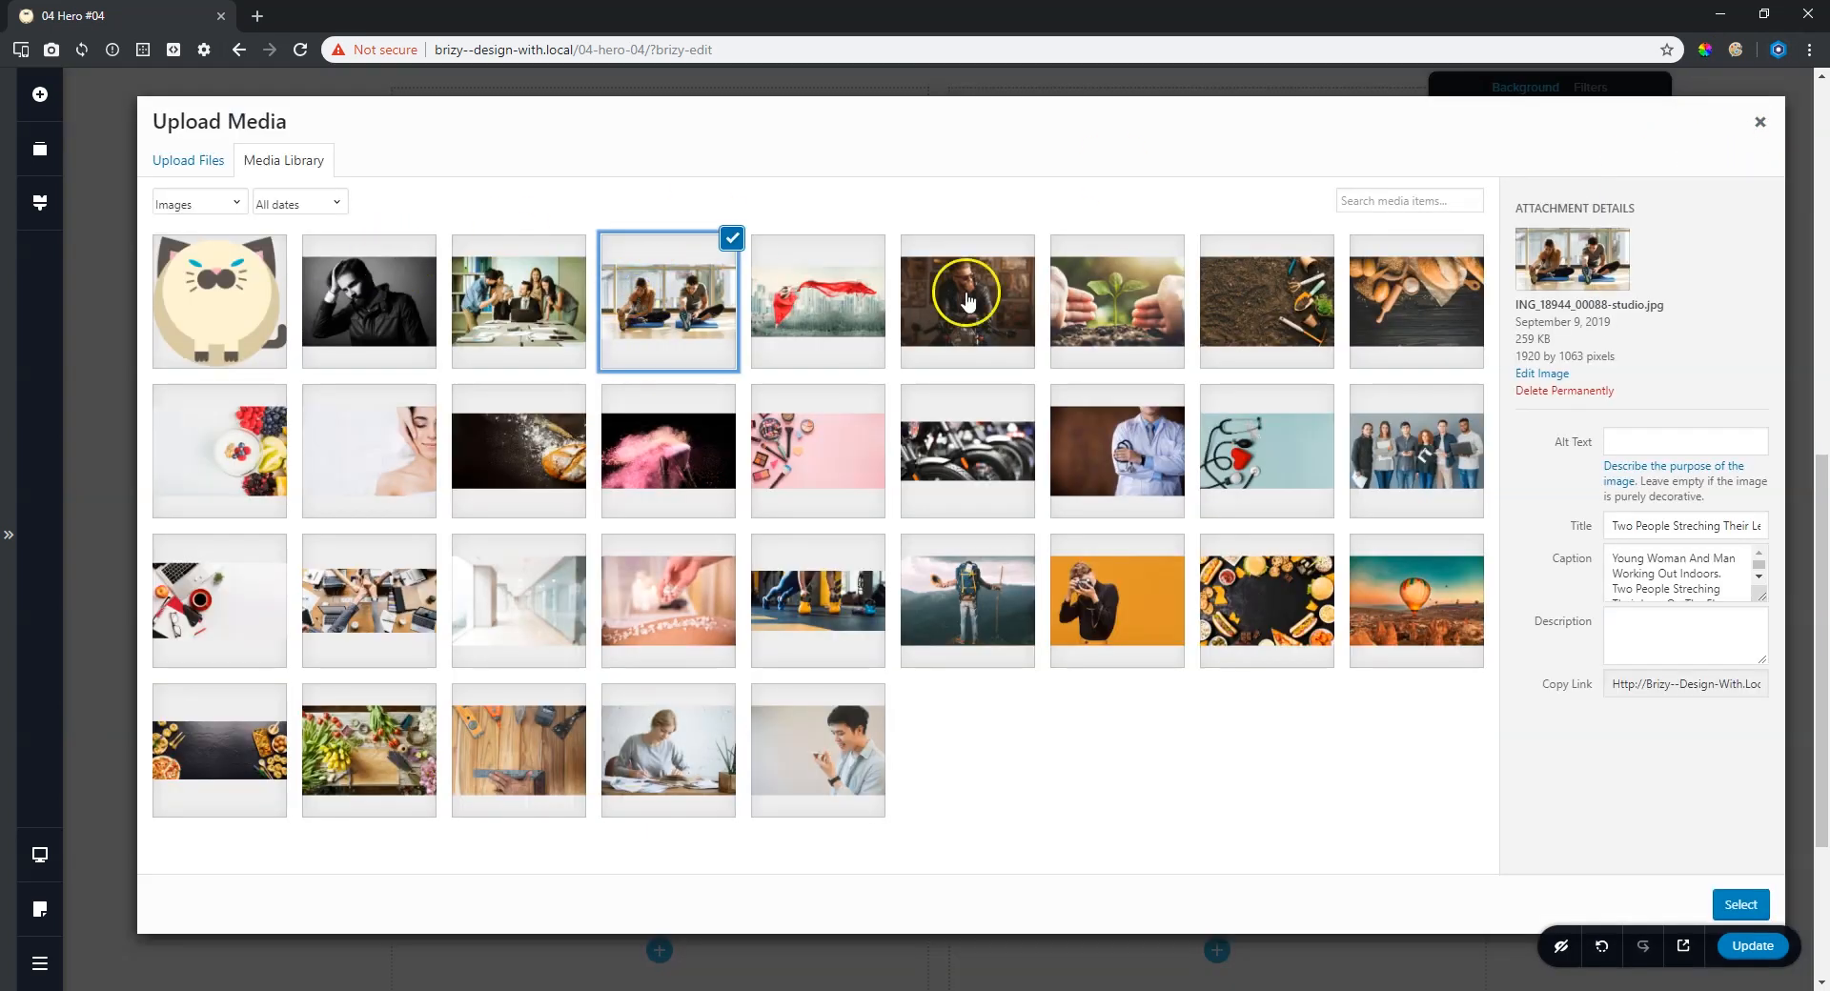
click(419, 606)
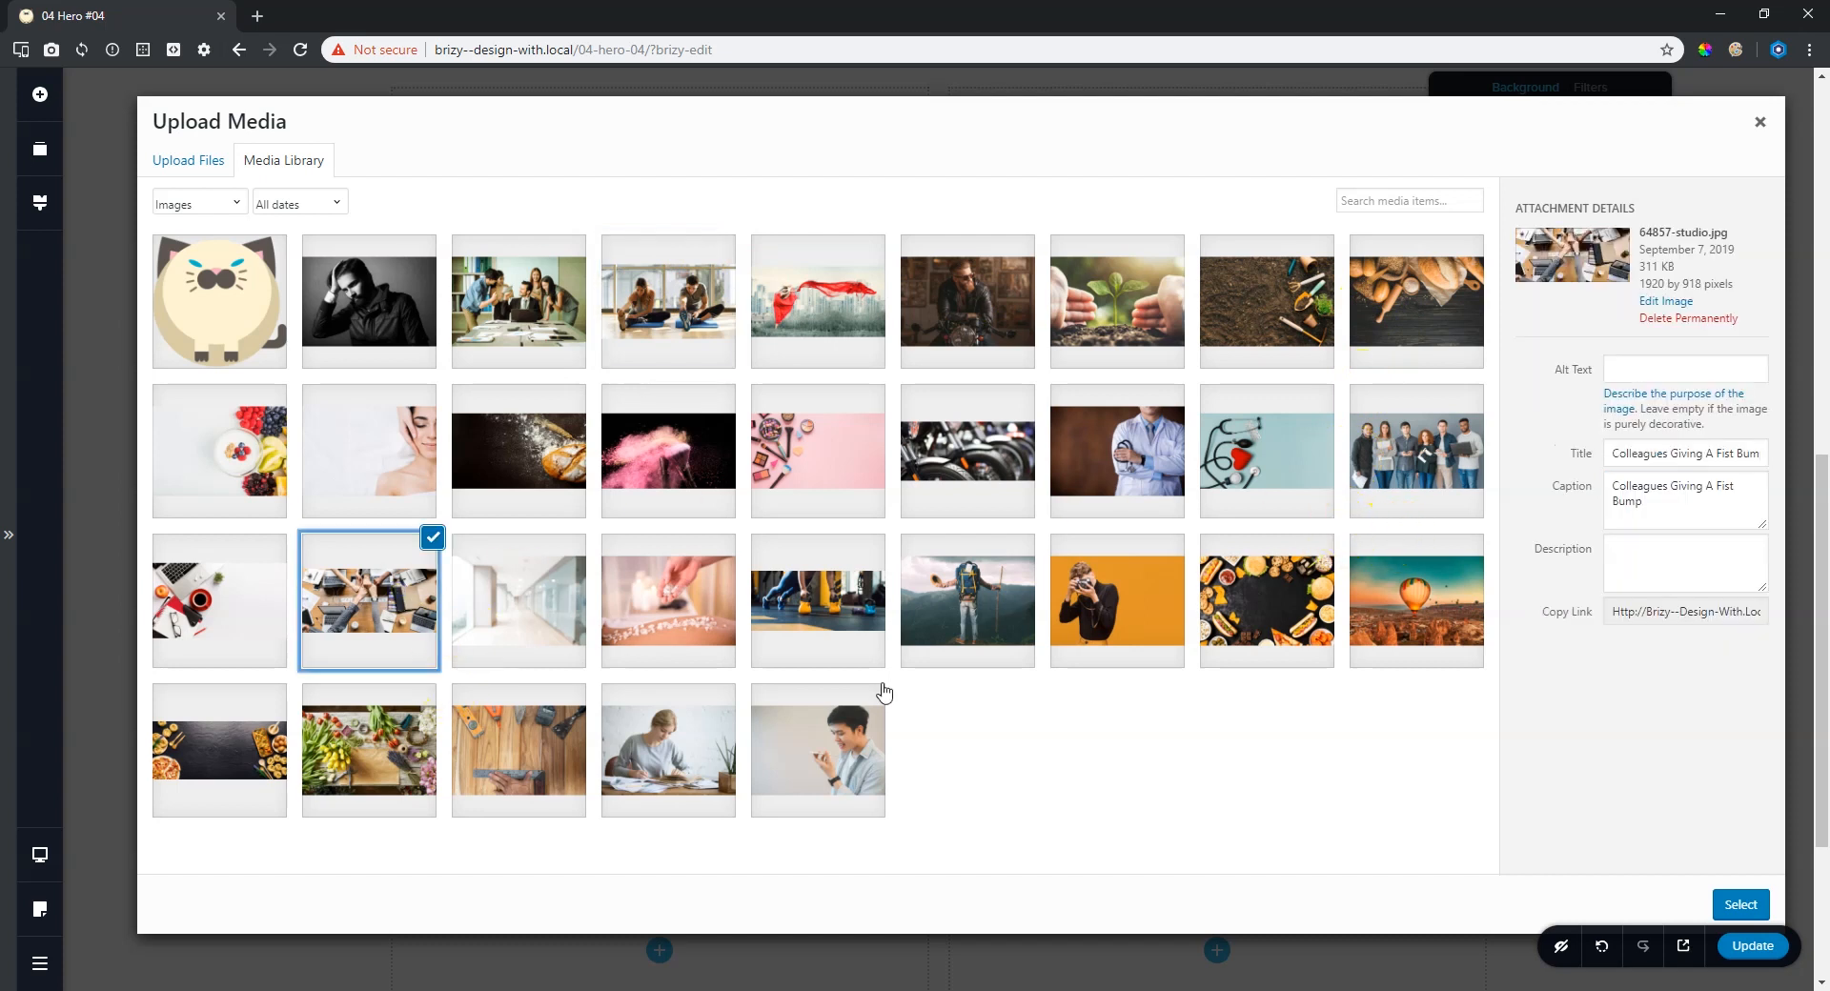
click(1740, 904)
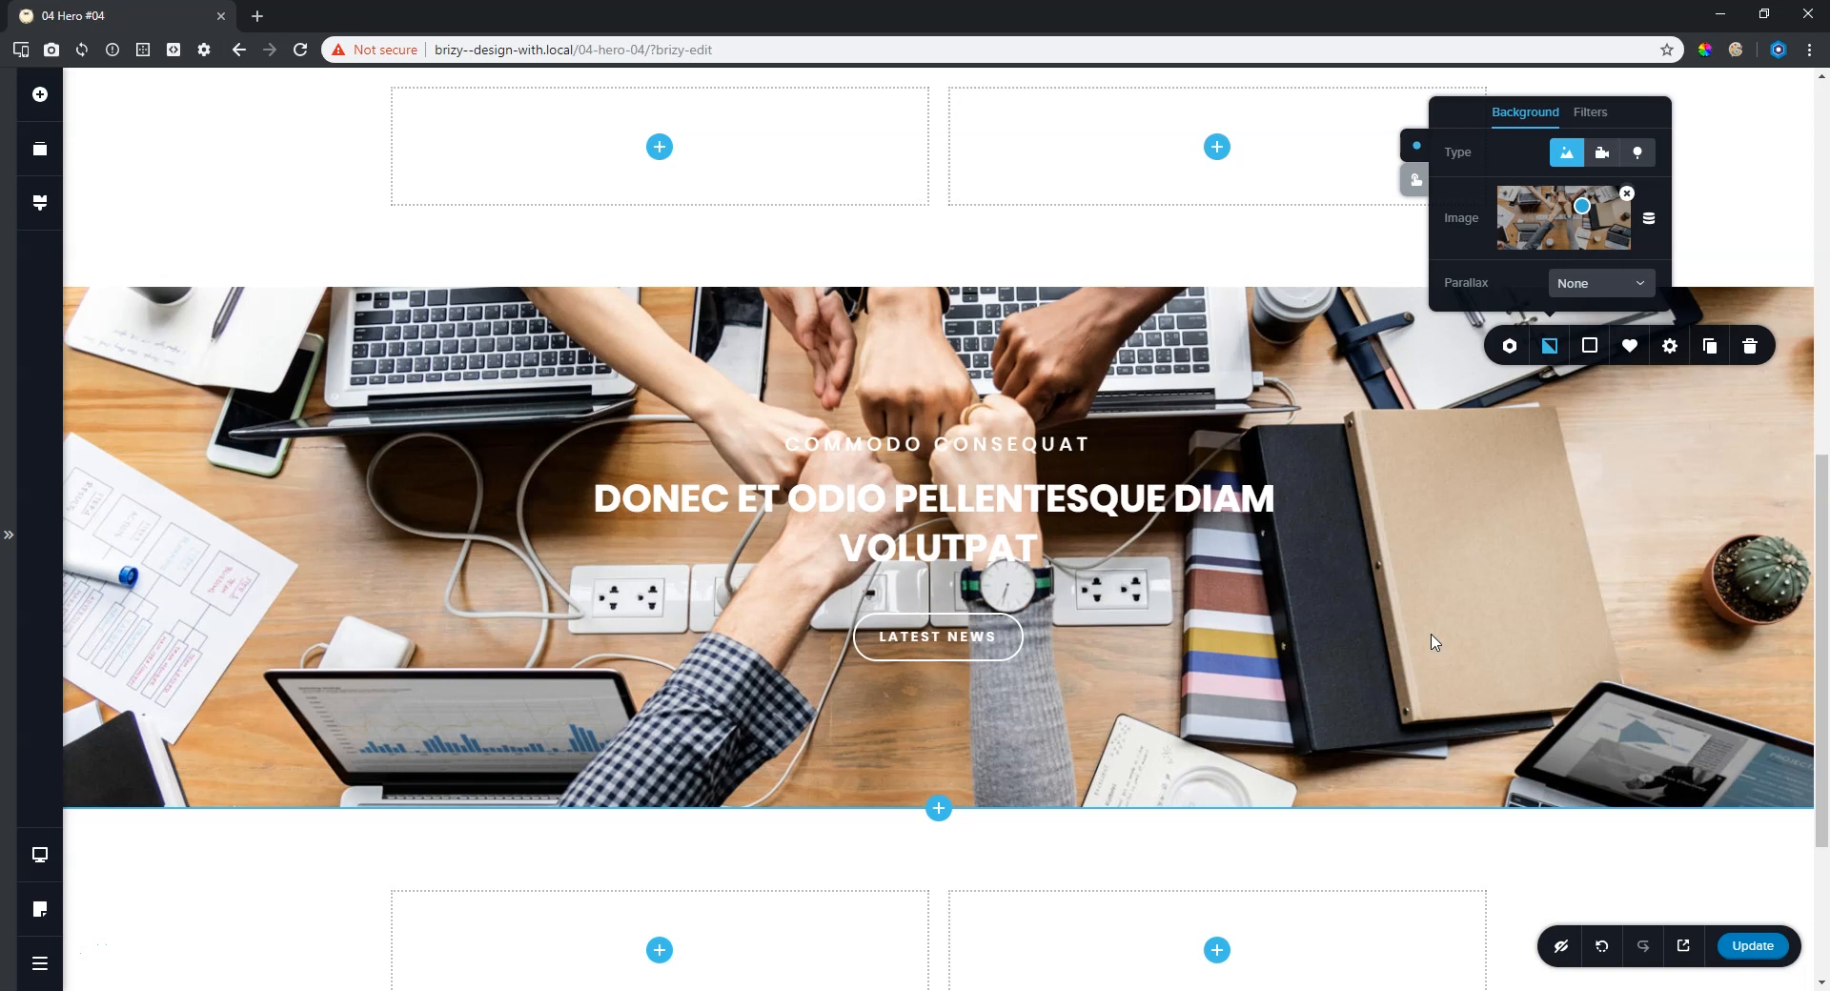
Try the dark colour #191B21 on the hero heading, then restore it to white #FFFFFF.
click(1022, 515)
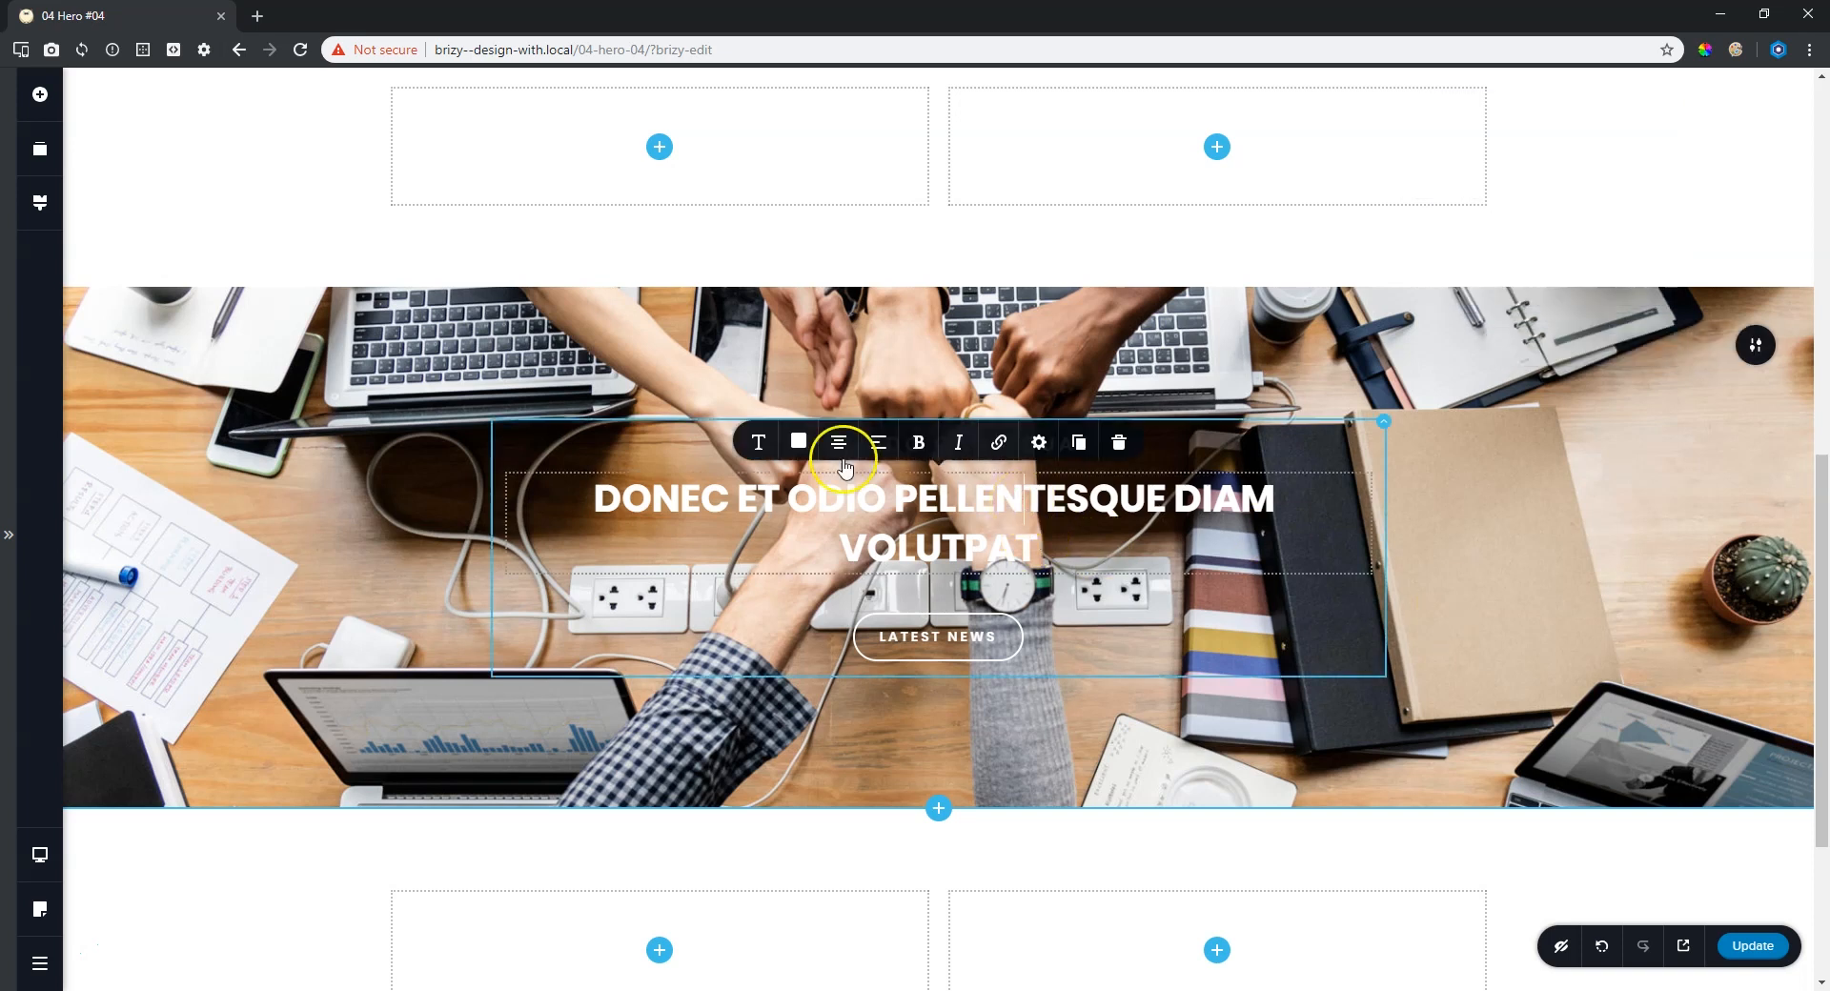
click(799, 441)
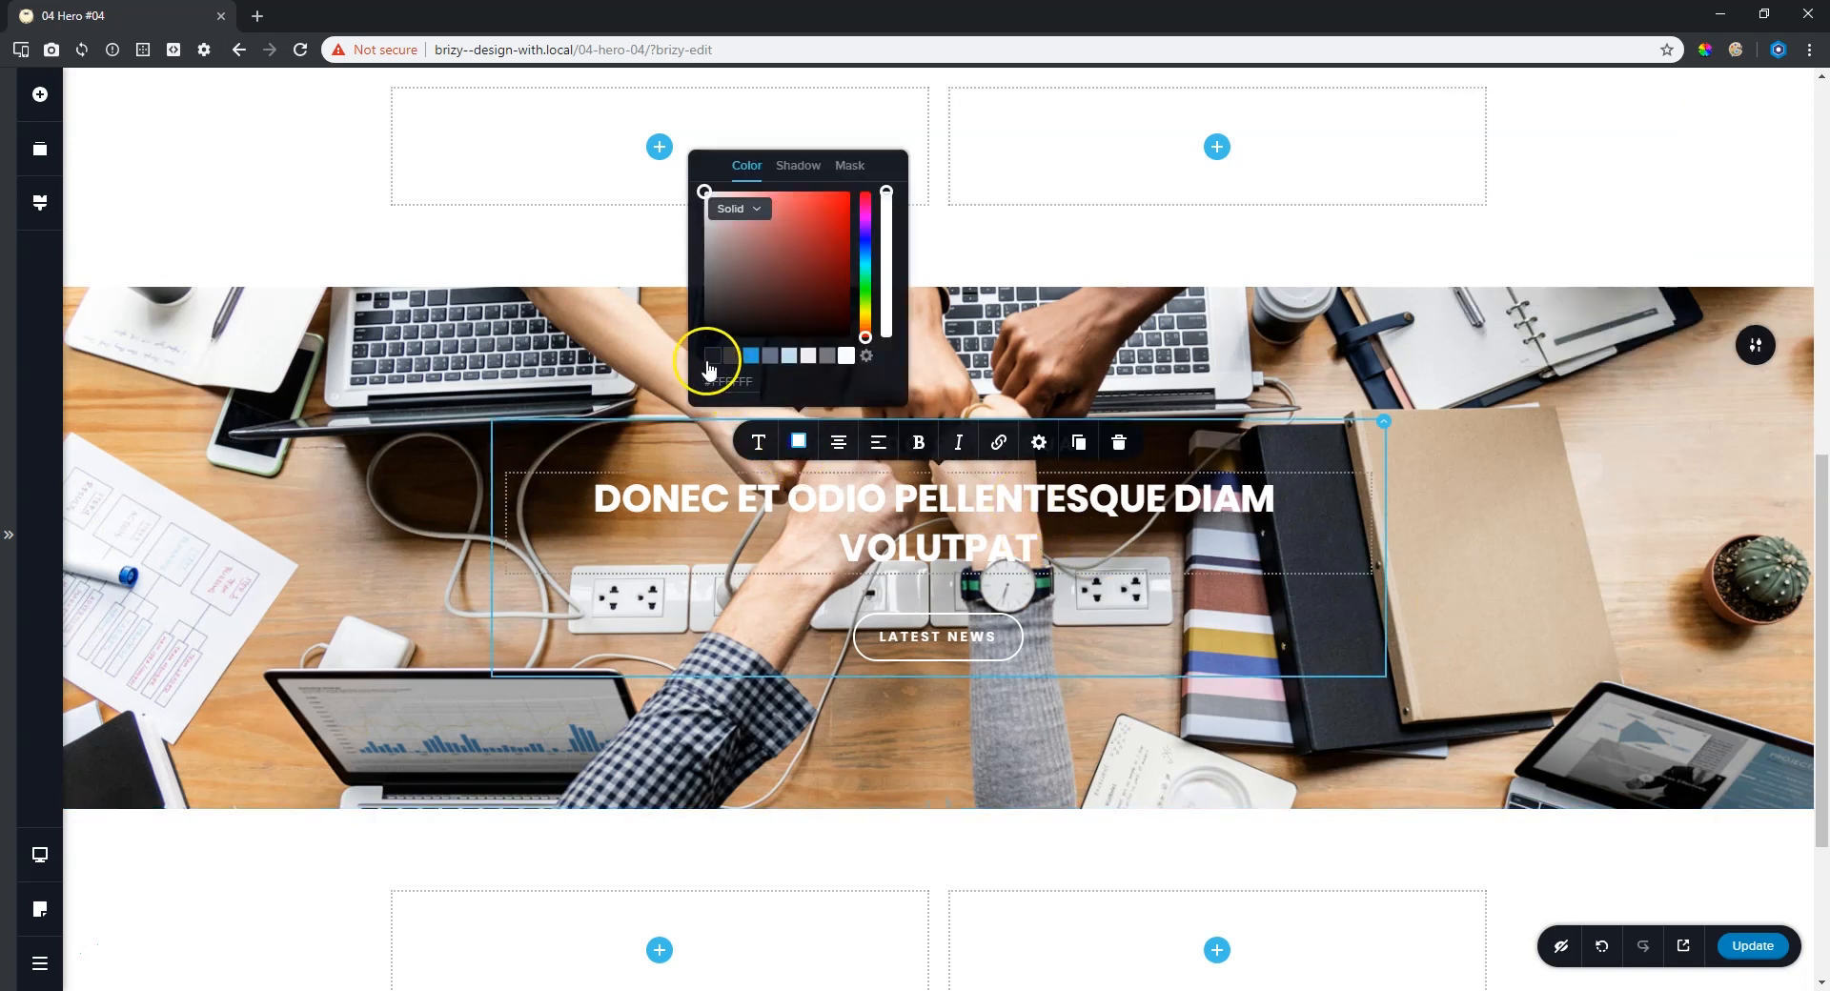
click(711, 357)
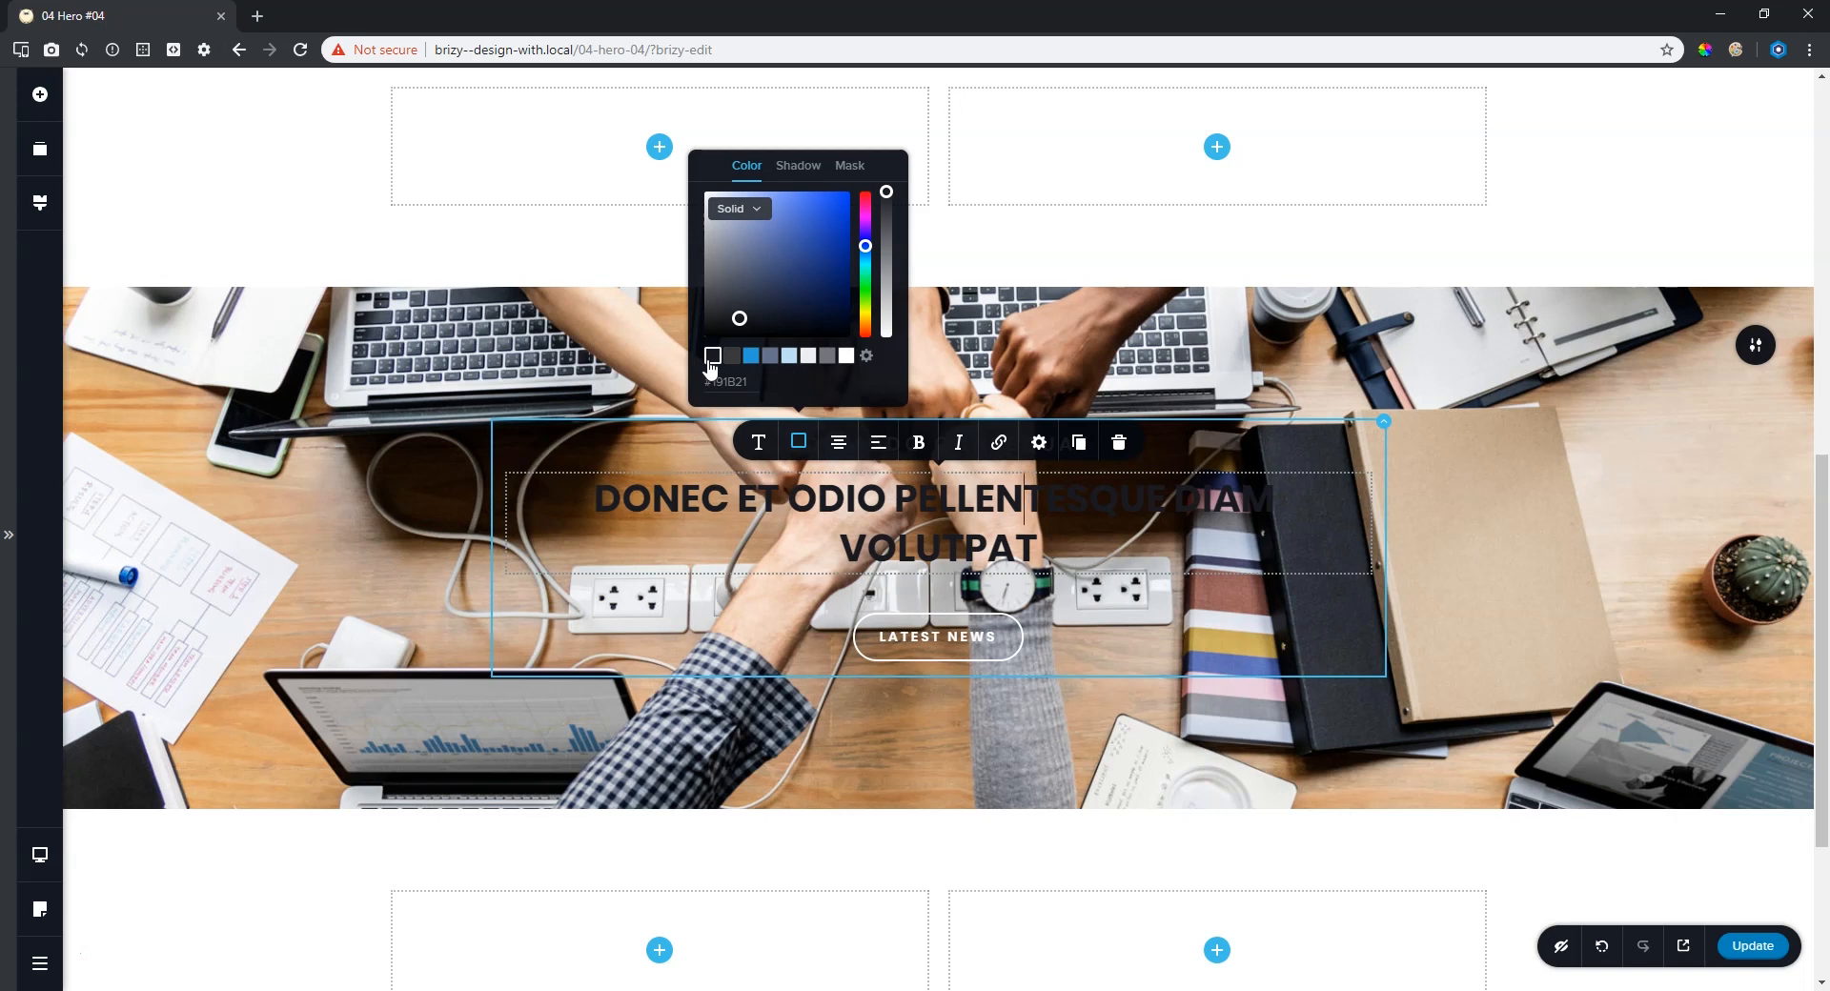
click(846, 355)
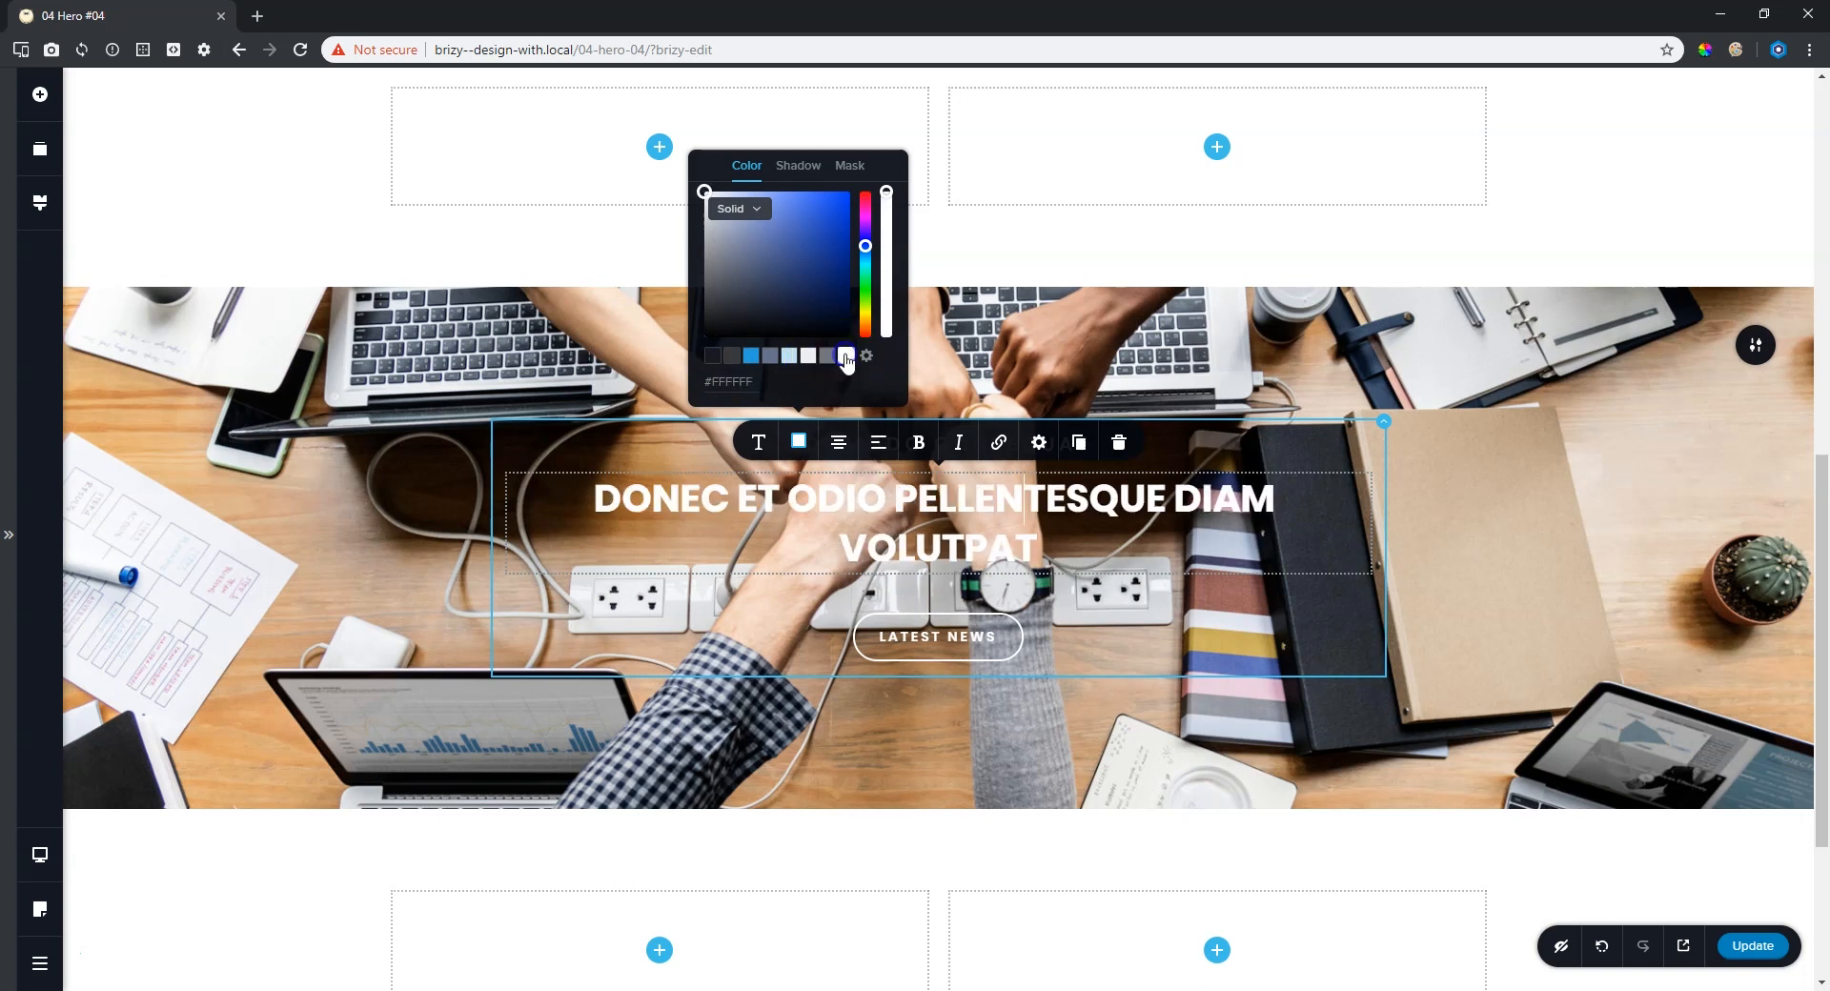
click(1636, 472)
Try a semi-transparent #383838 overlay over the whole hero block, then bring its opacity back down to zero.
mouse_move(1728, 348)
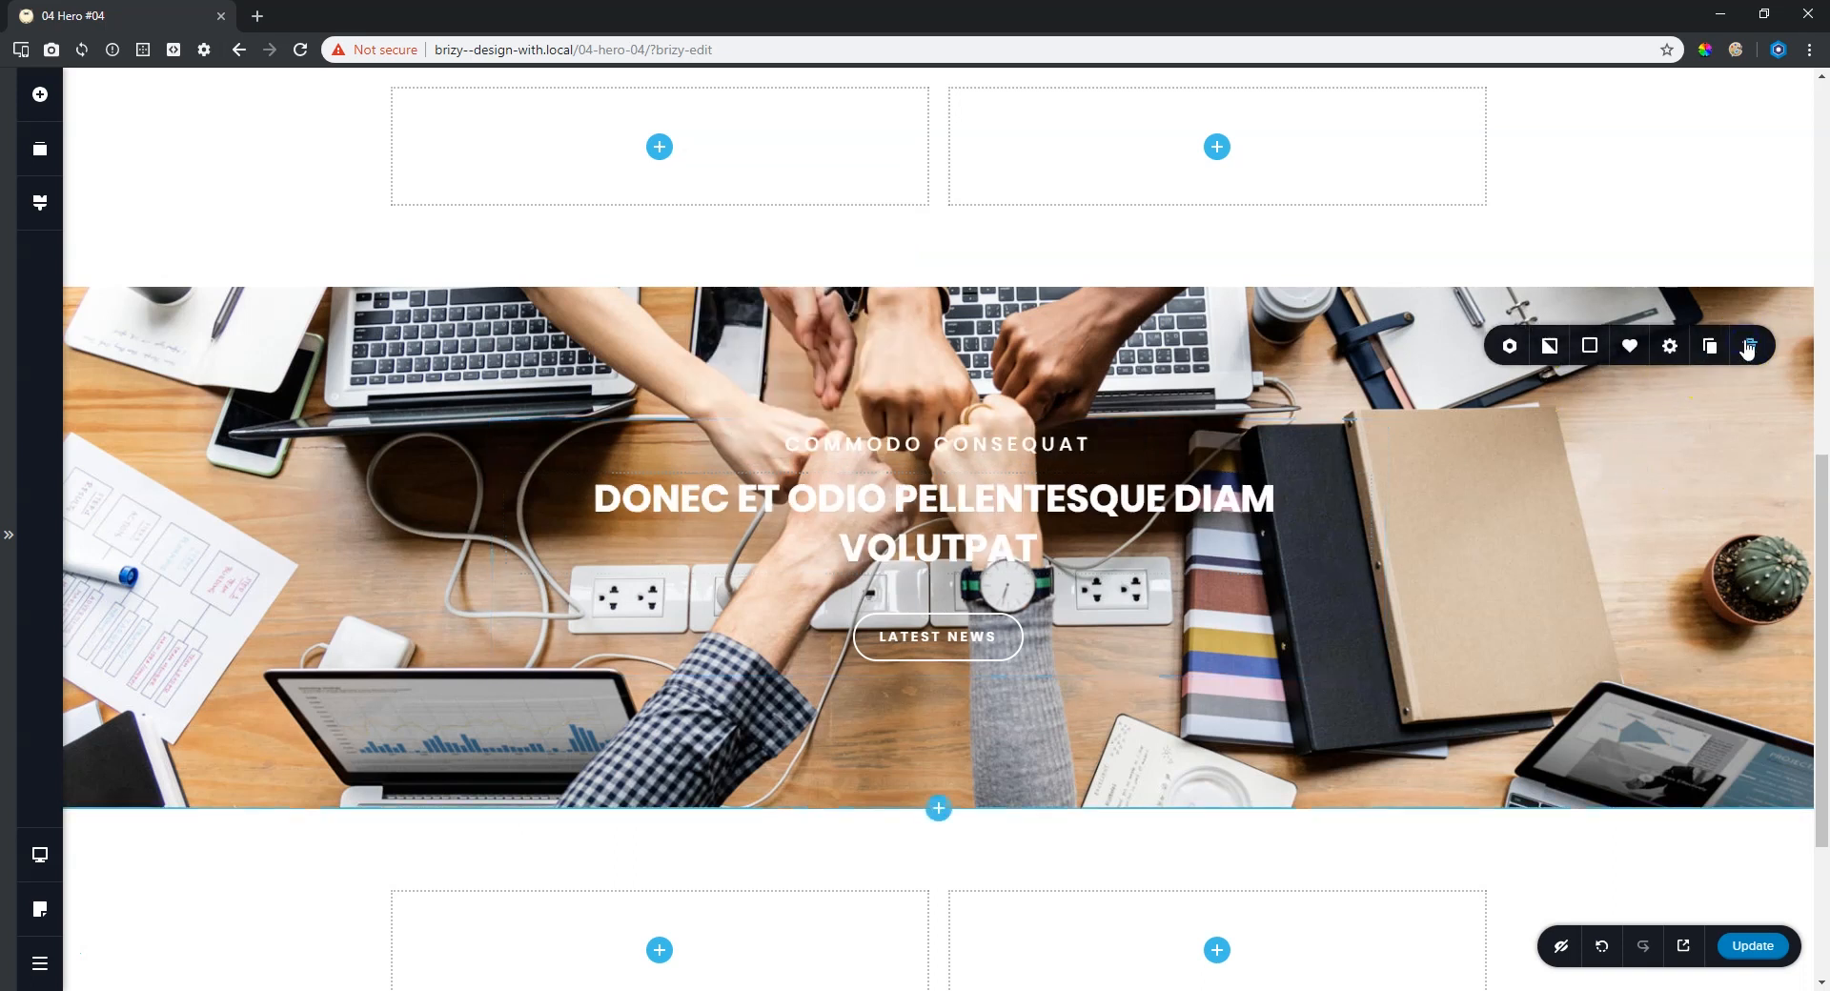
click(1598, 351)
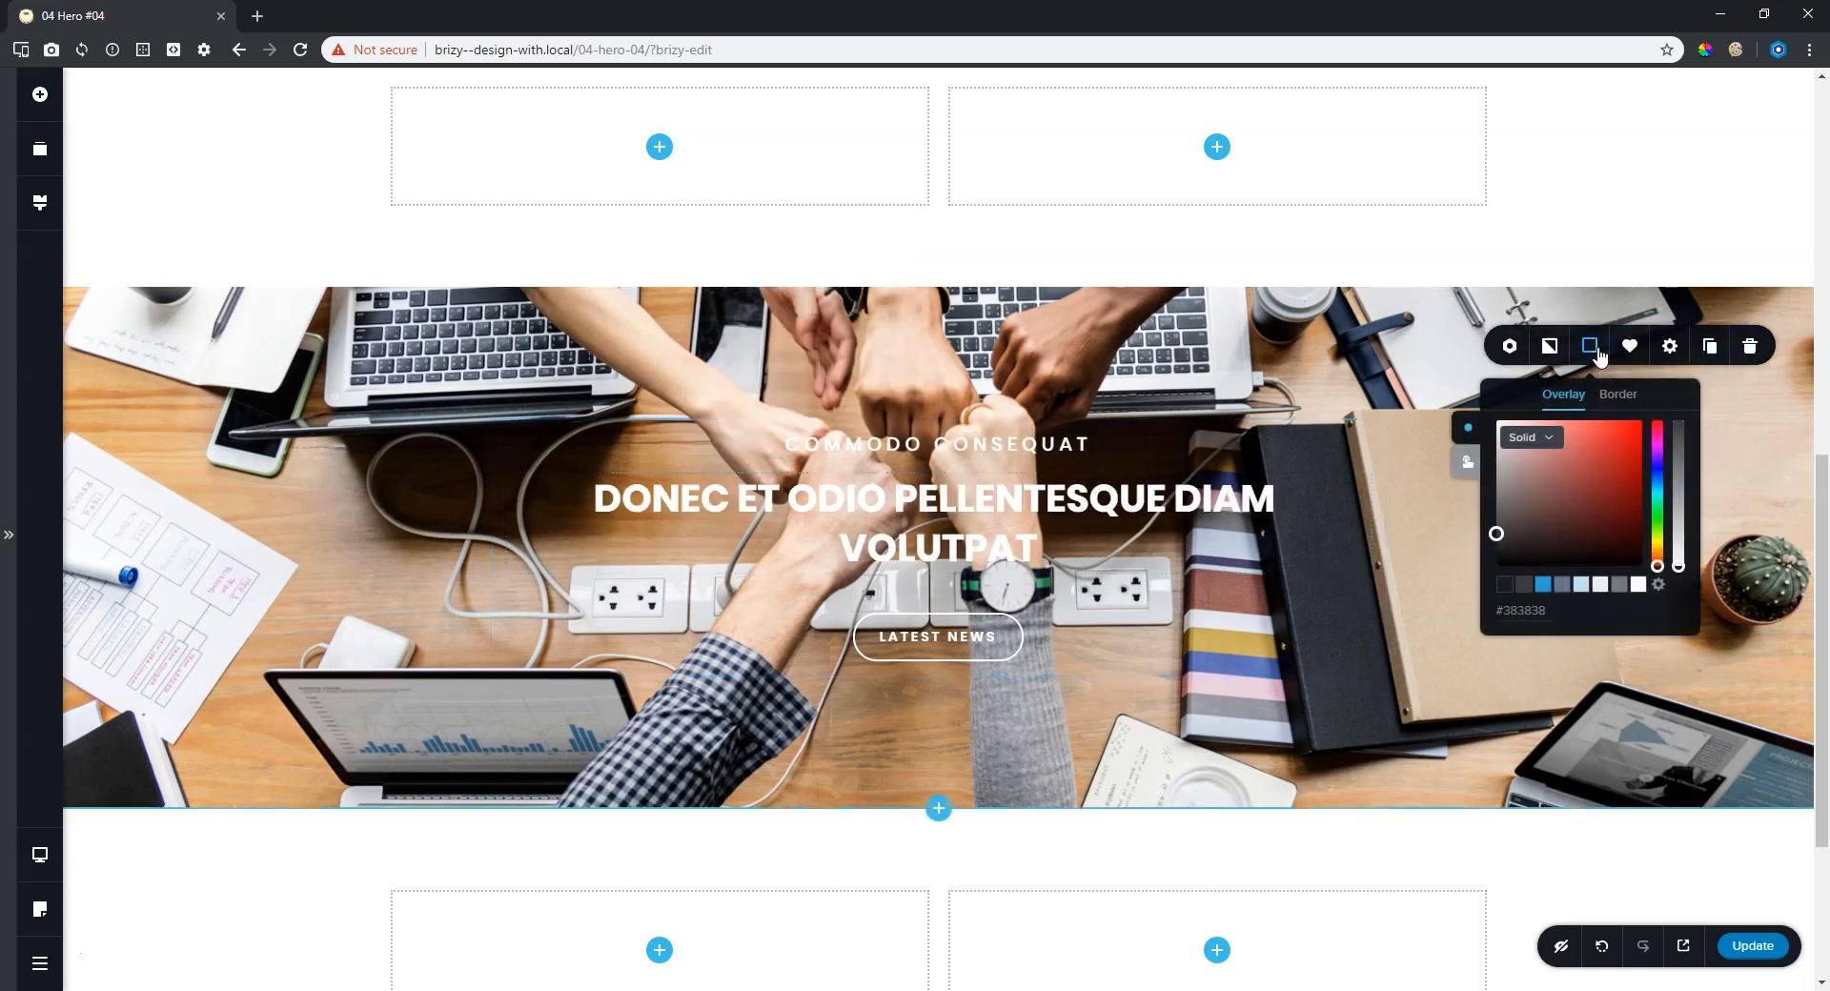
click(1524, 586)
drag(1678, 429, 1679, 459)
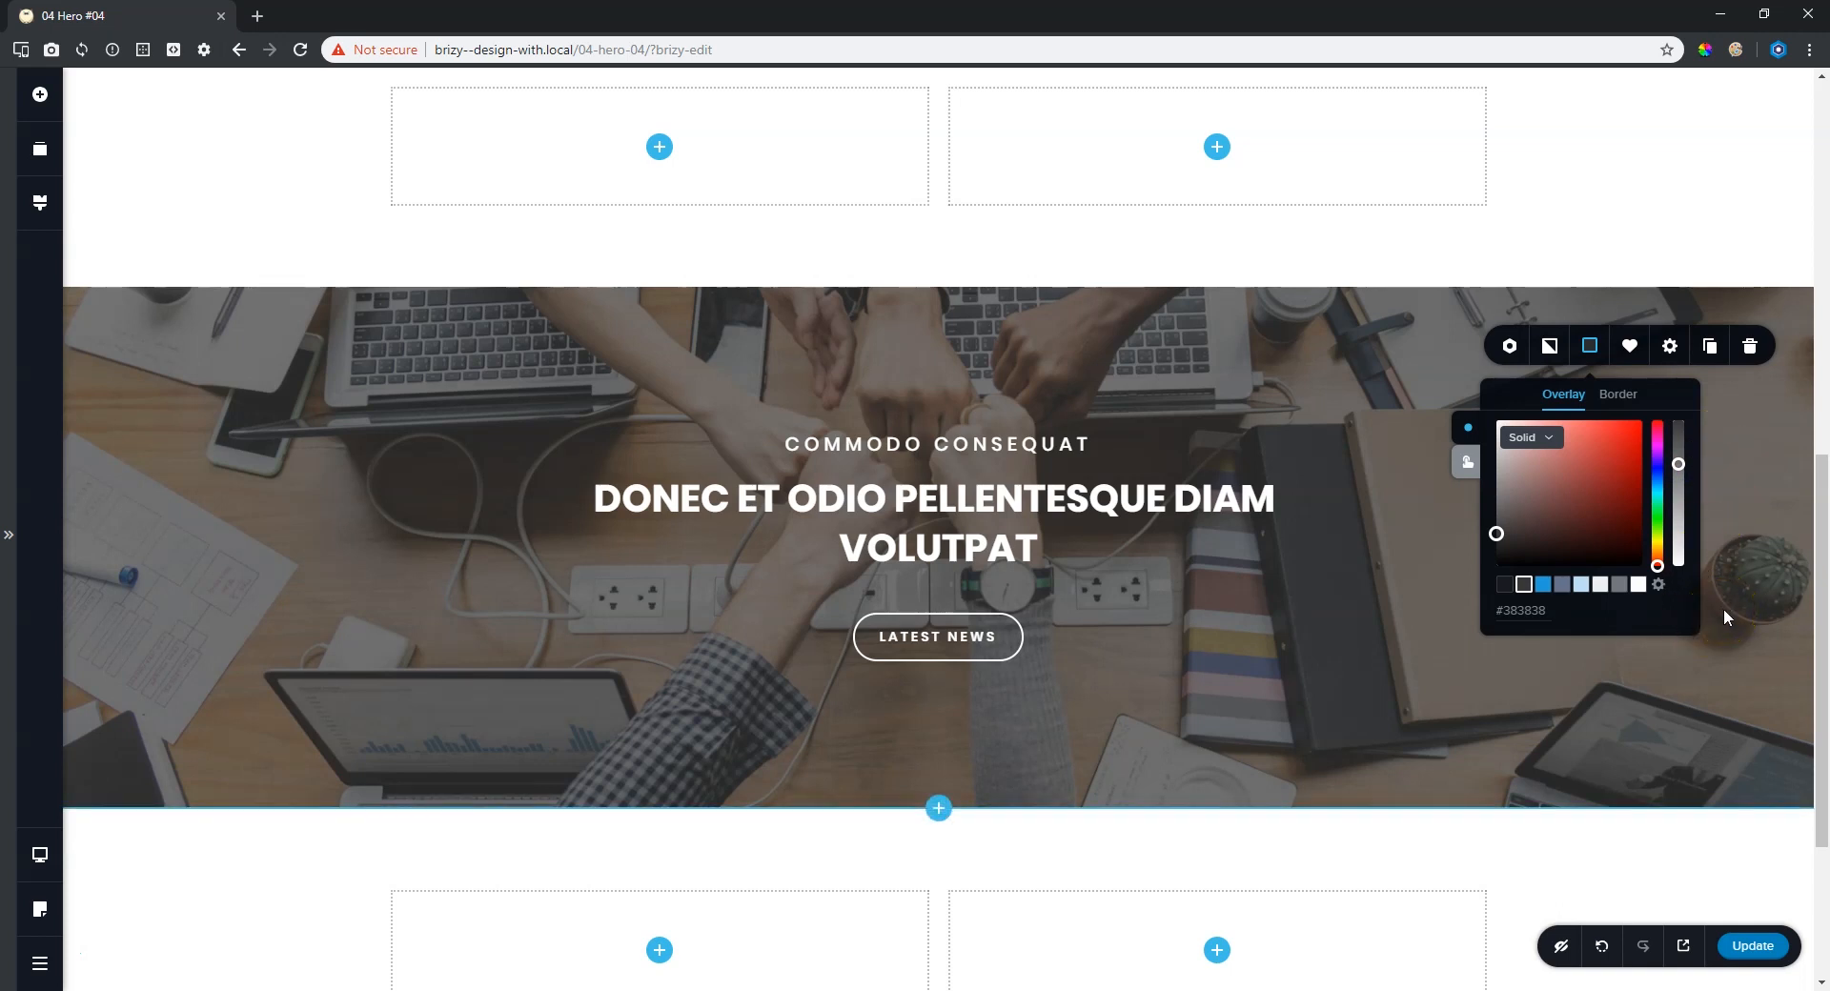
drag(1679, 464, 1665, 646)
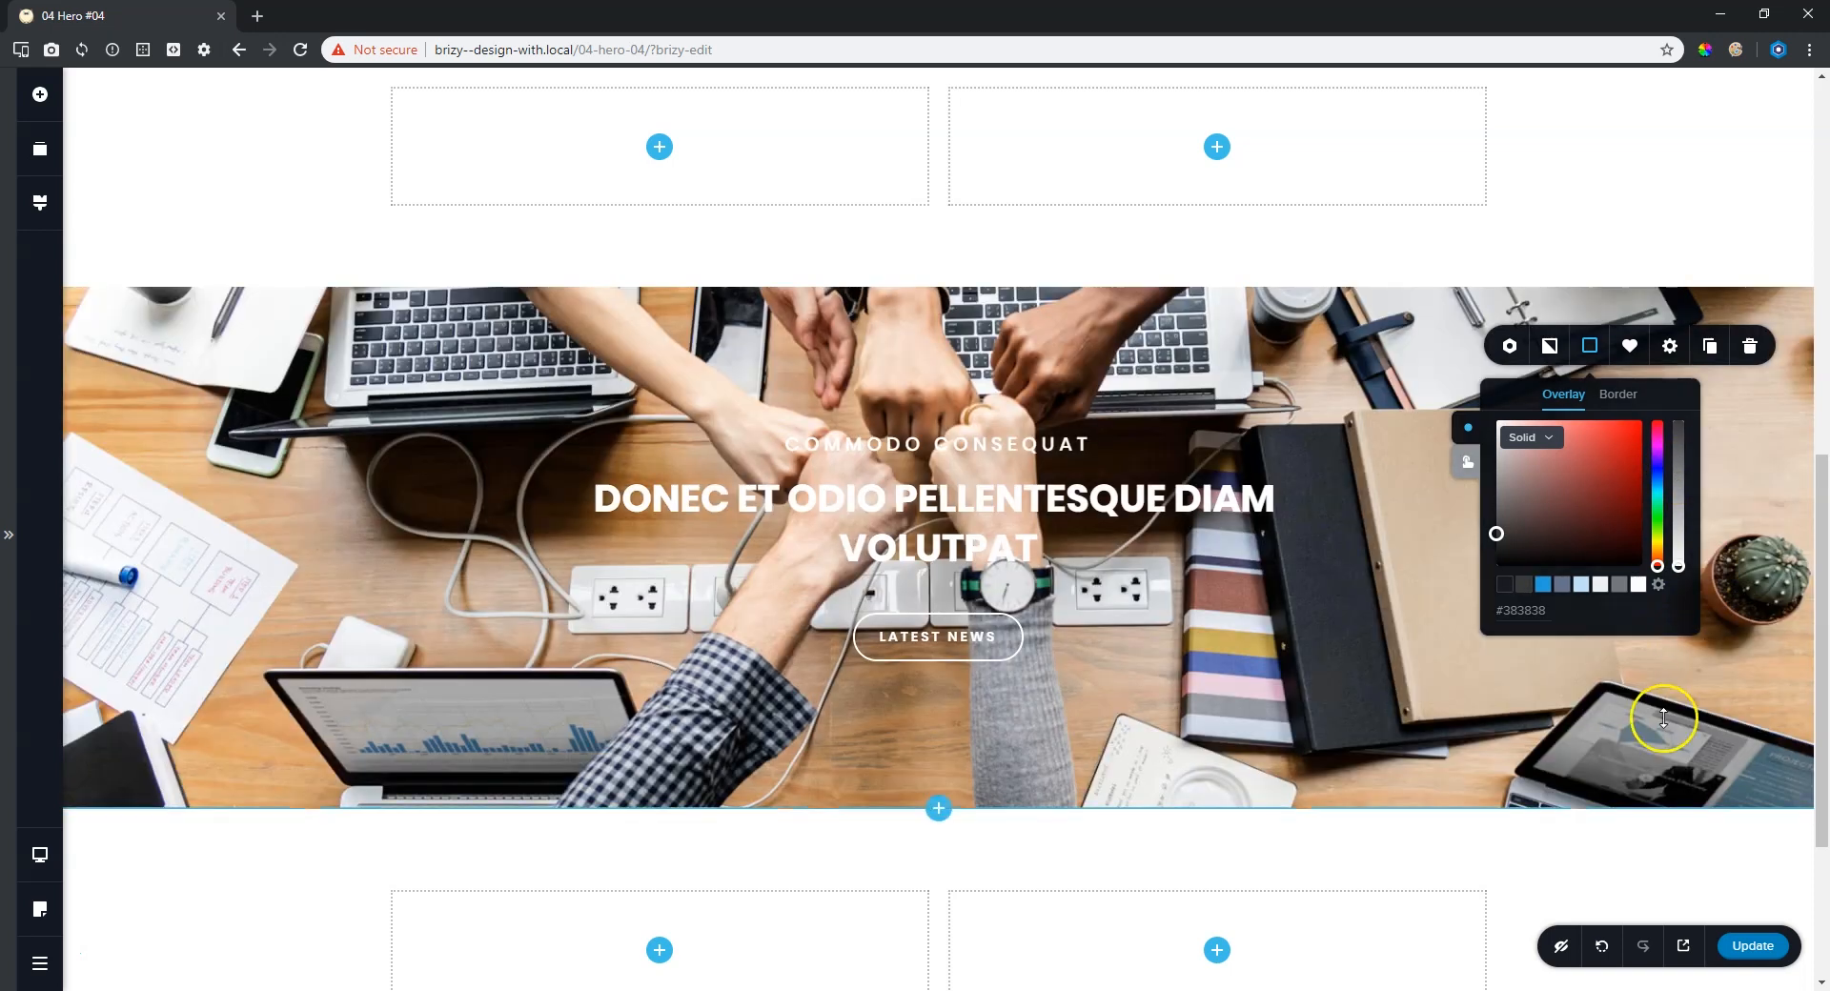
click(1659, 723)
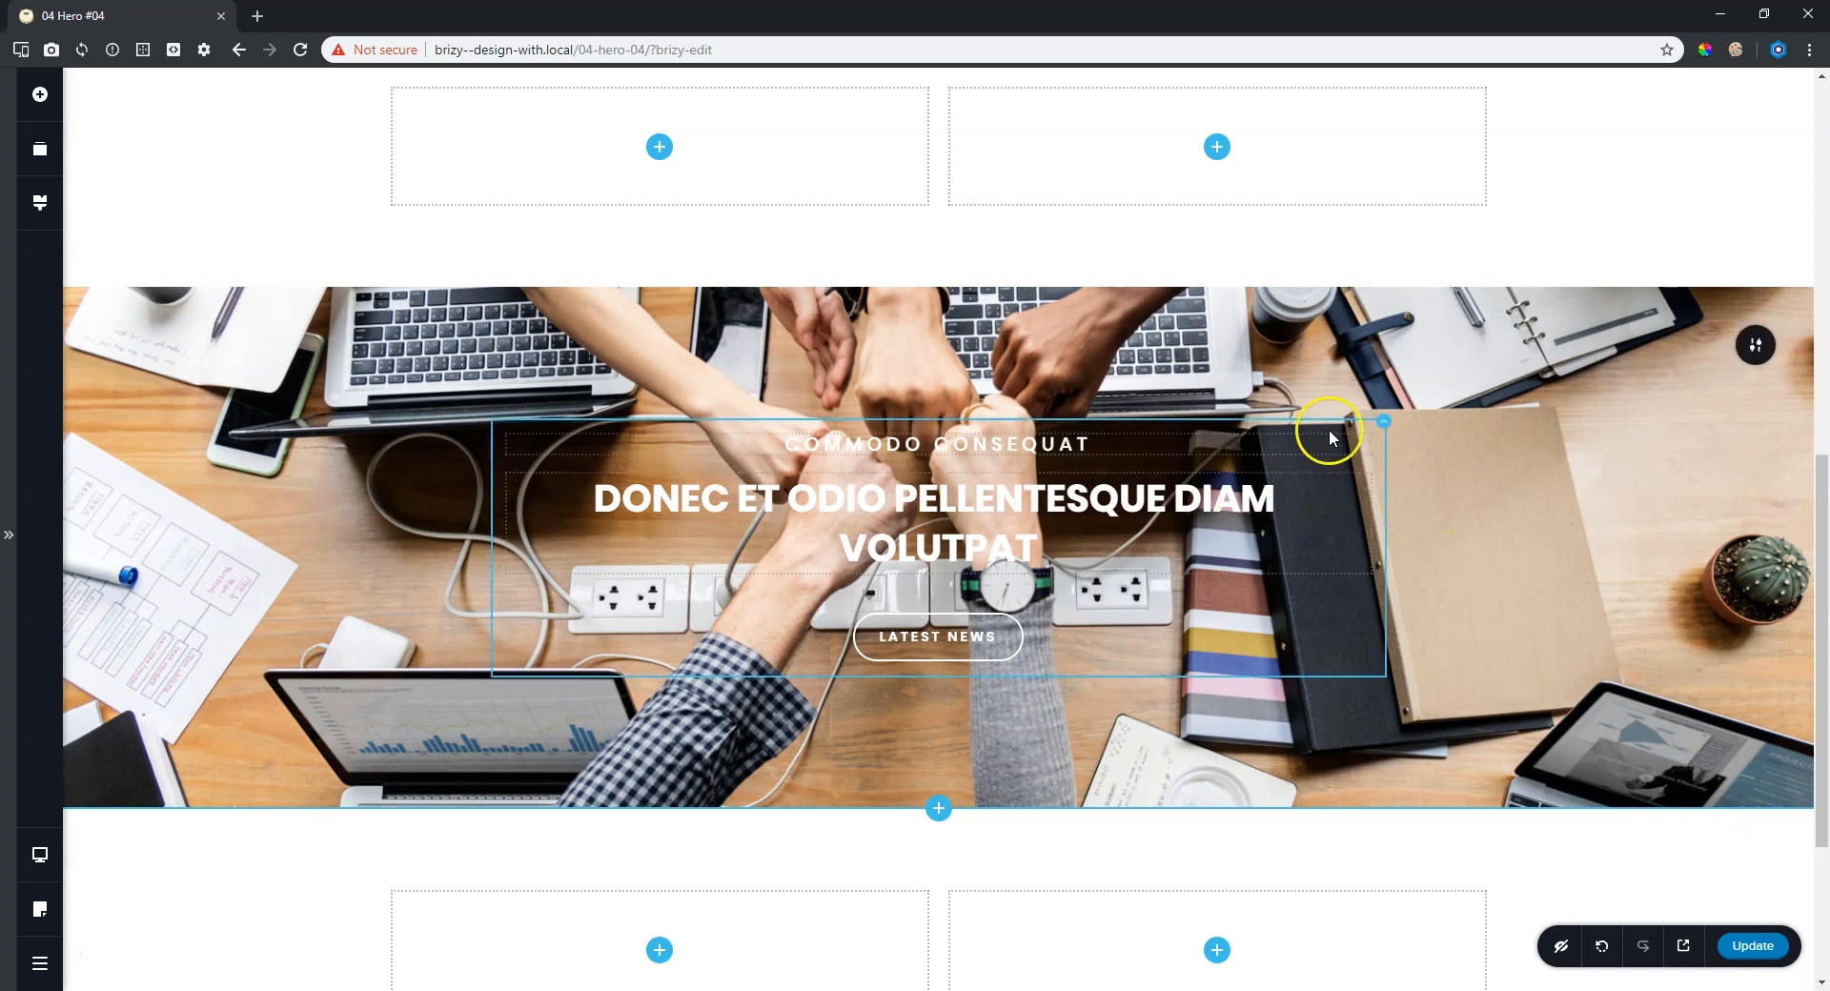
Give the column holding the hero text and button a solid #383838 overlay at 69% opacity.
click(1387, 425)
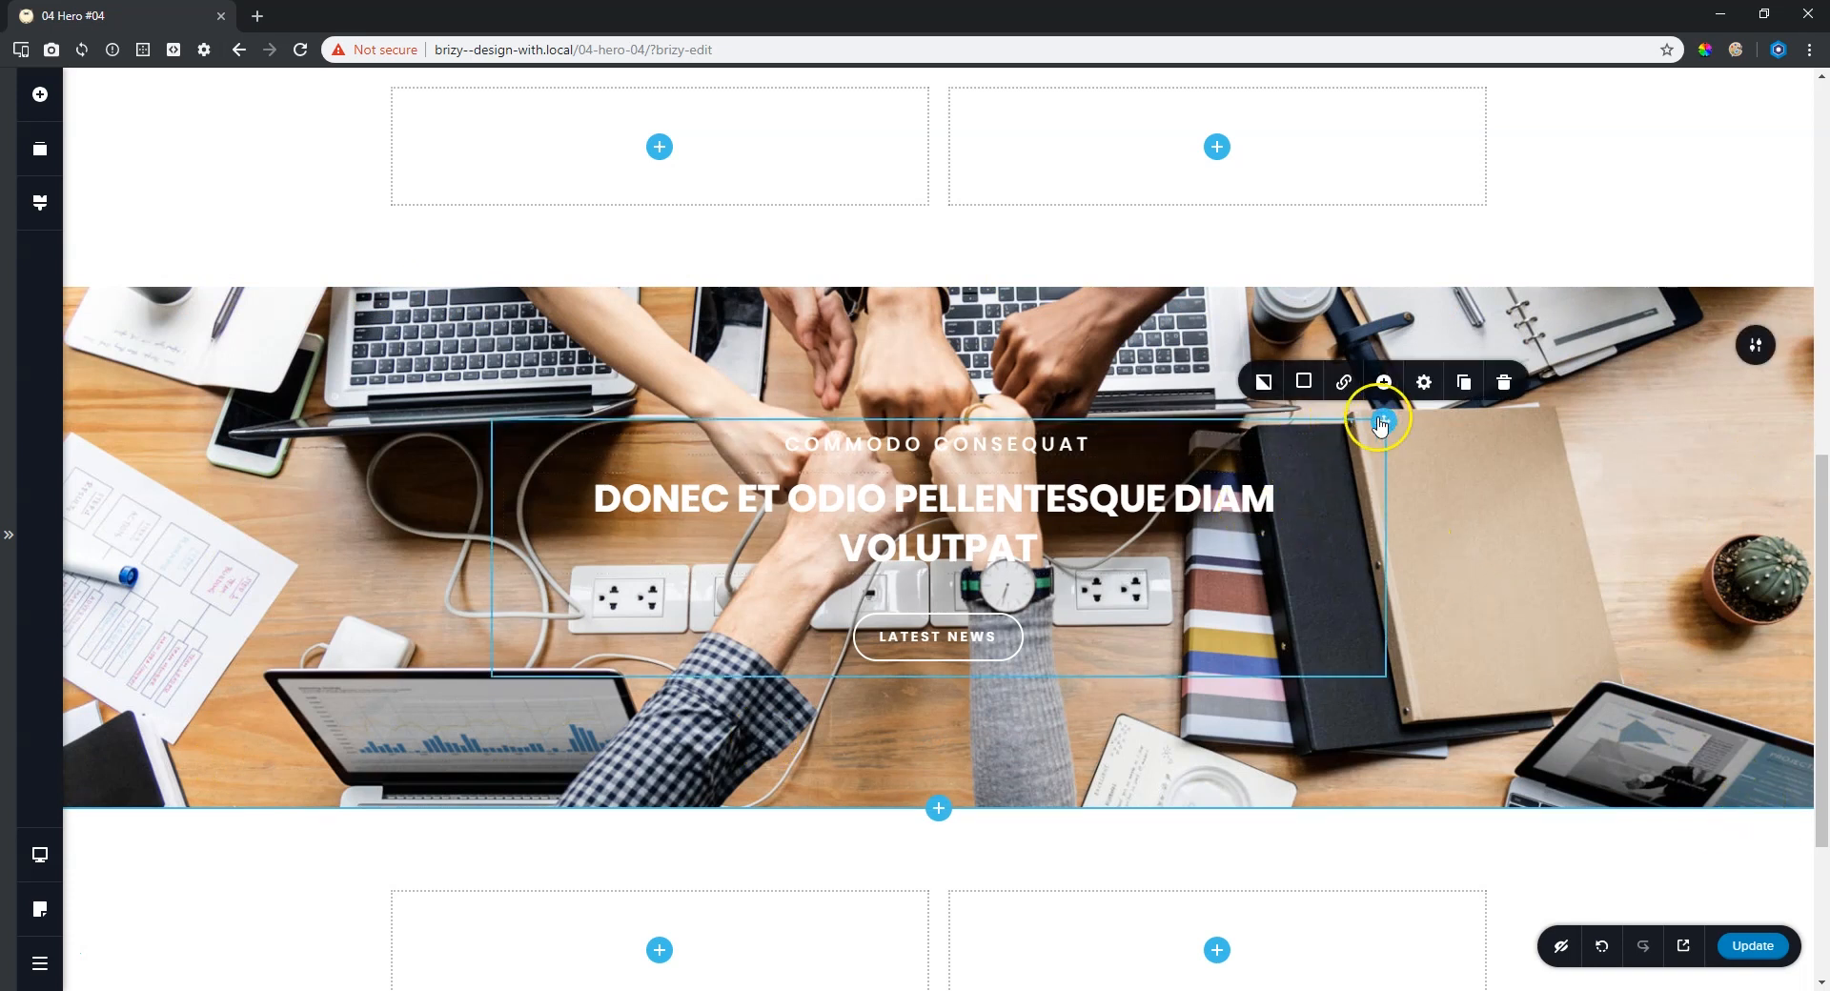
click(1306, 387)
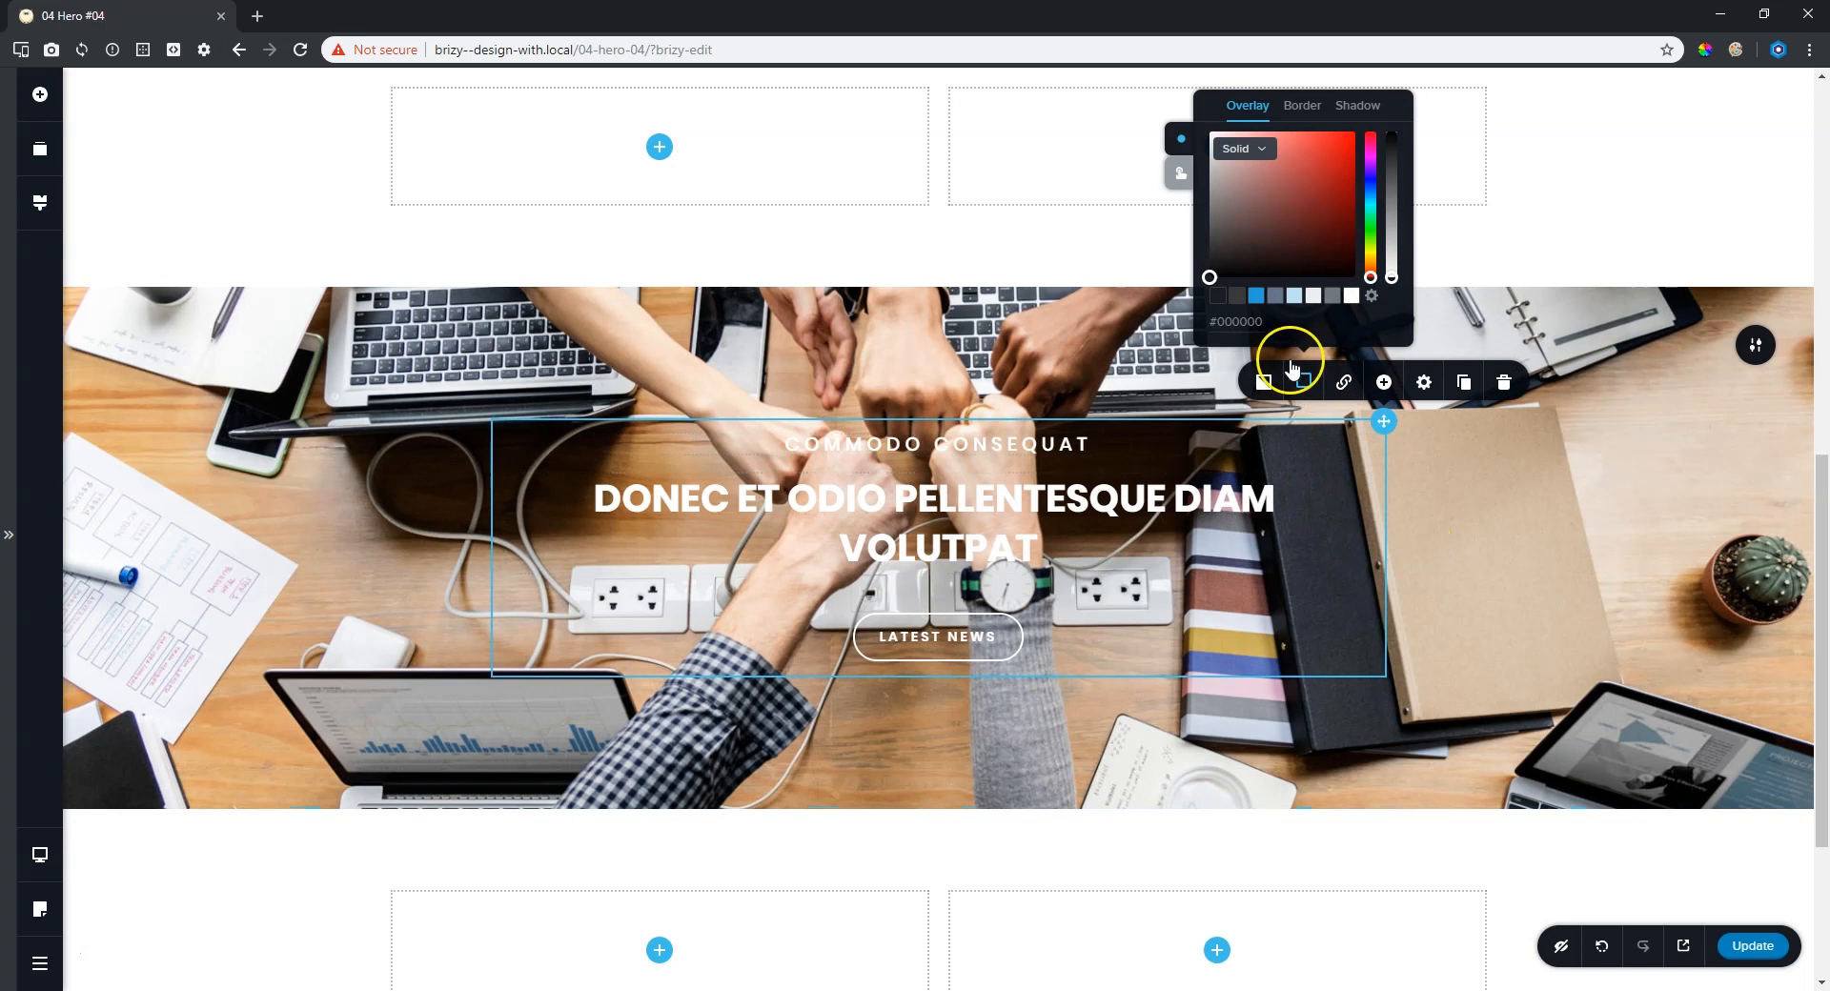
click(1237, 296)
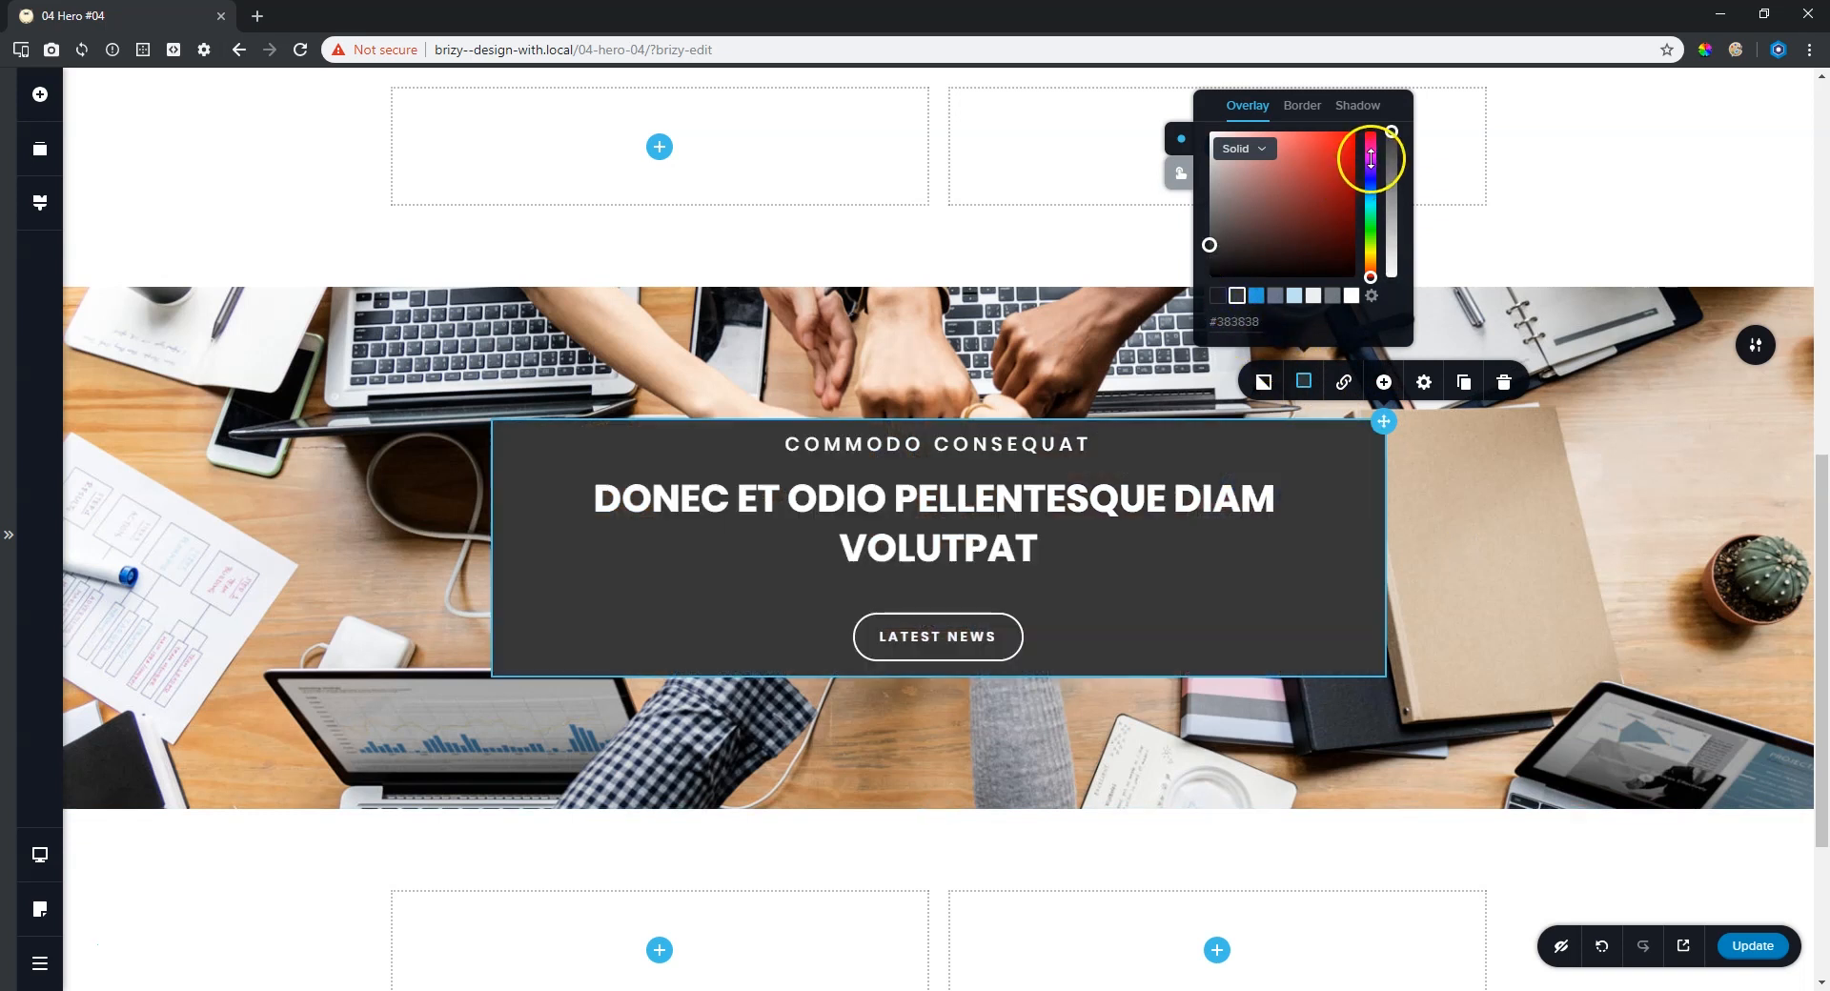
drag(1392, 132, 1392, 177)
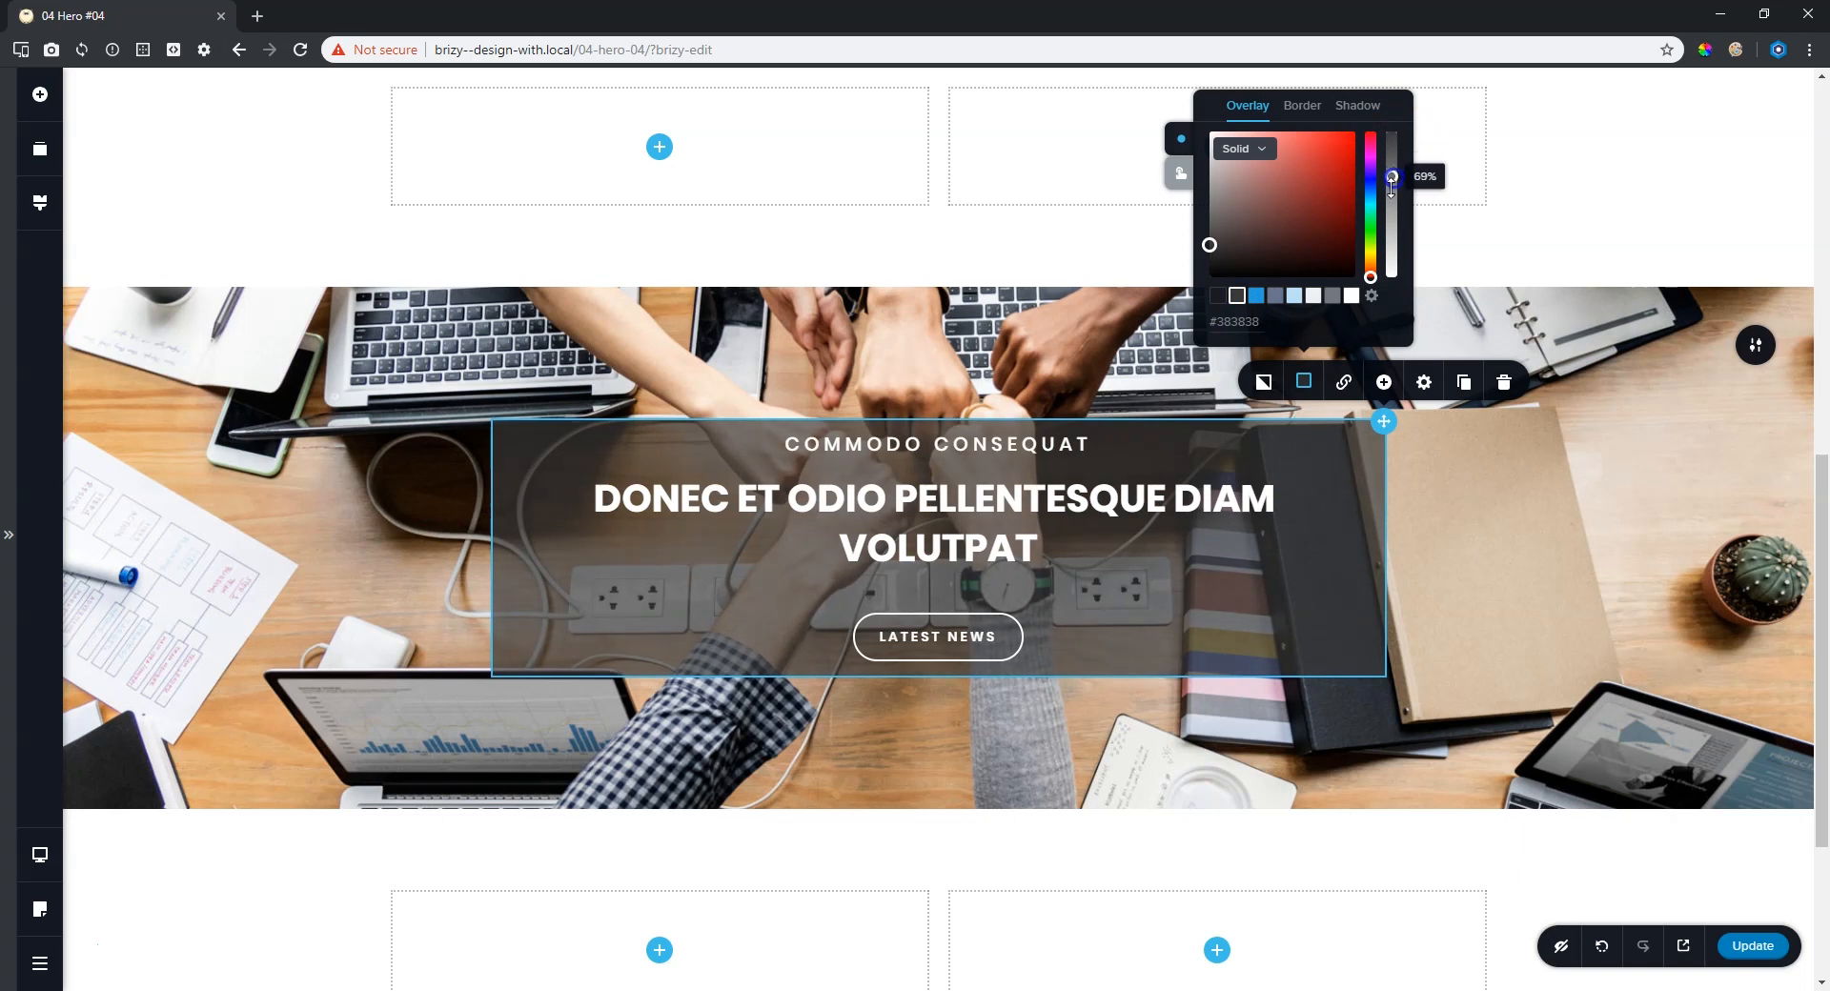
click(1592, 577)
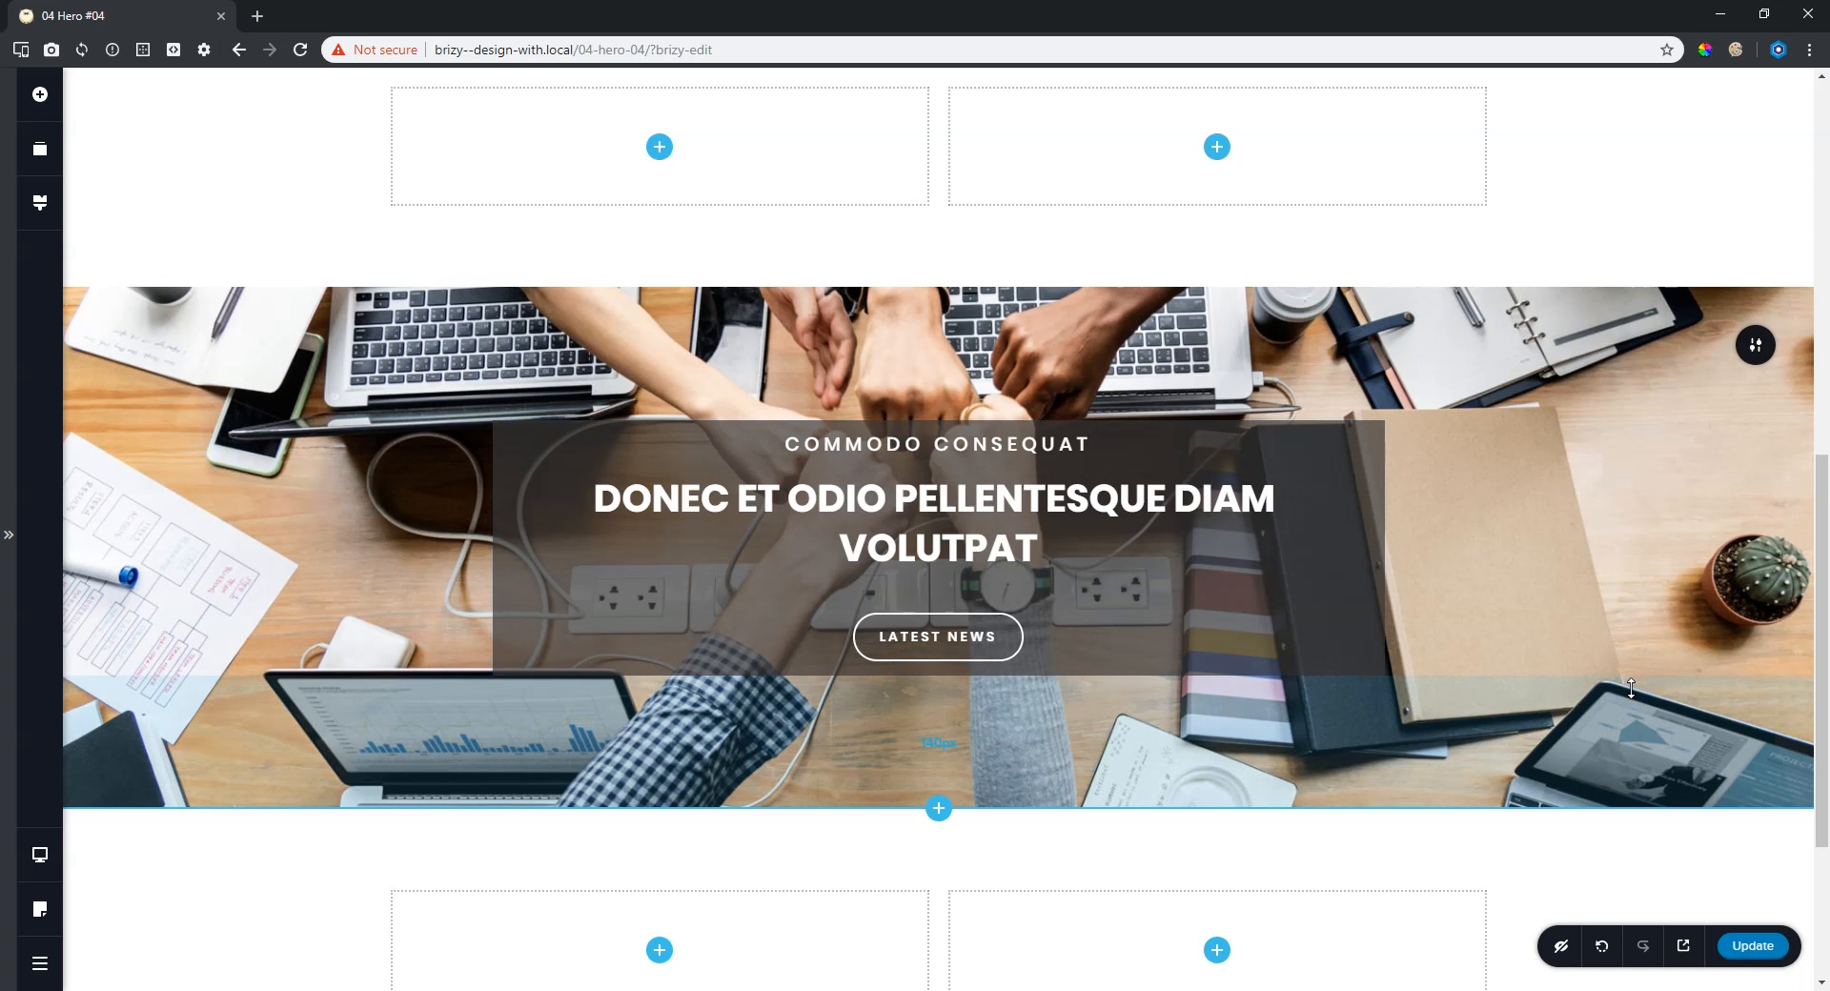
Set the text column's top padding to 55 px and its bottom padding to 47 px.
mouse_move(1381, 412)
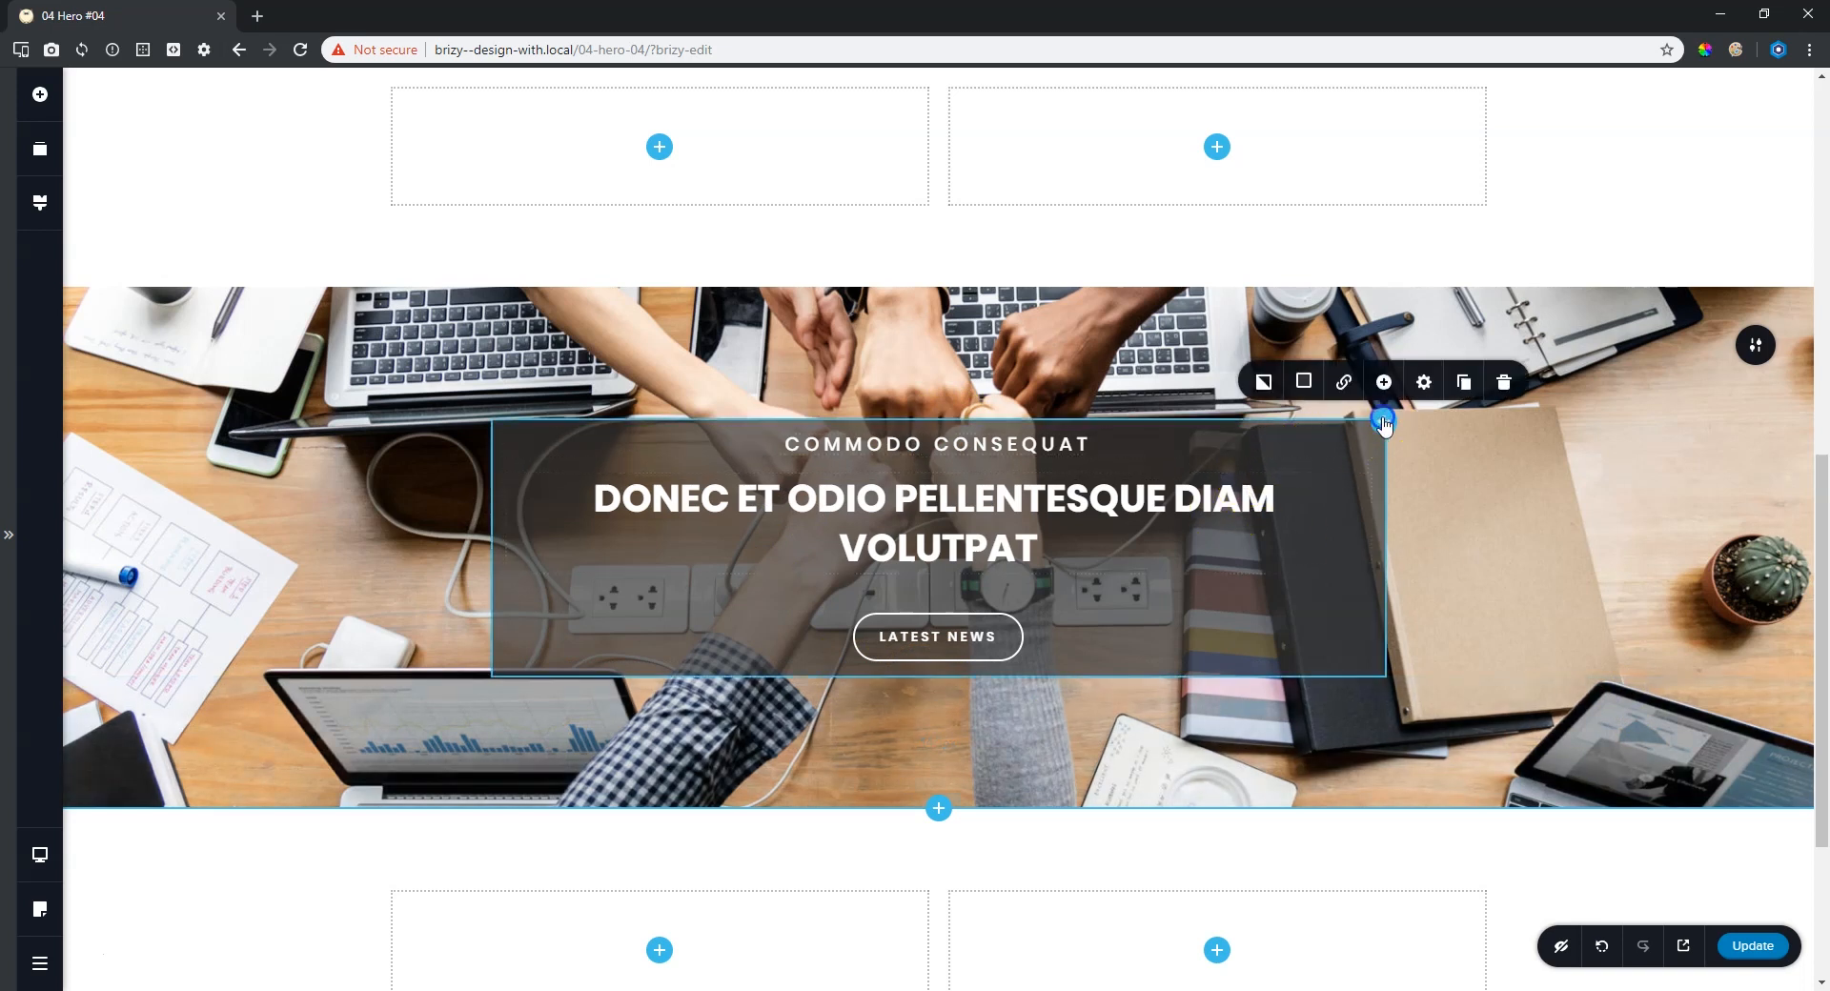
click(1424, 382)
click(1378, 325)
drag(1638, 257, 1661, 255)
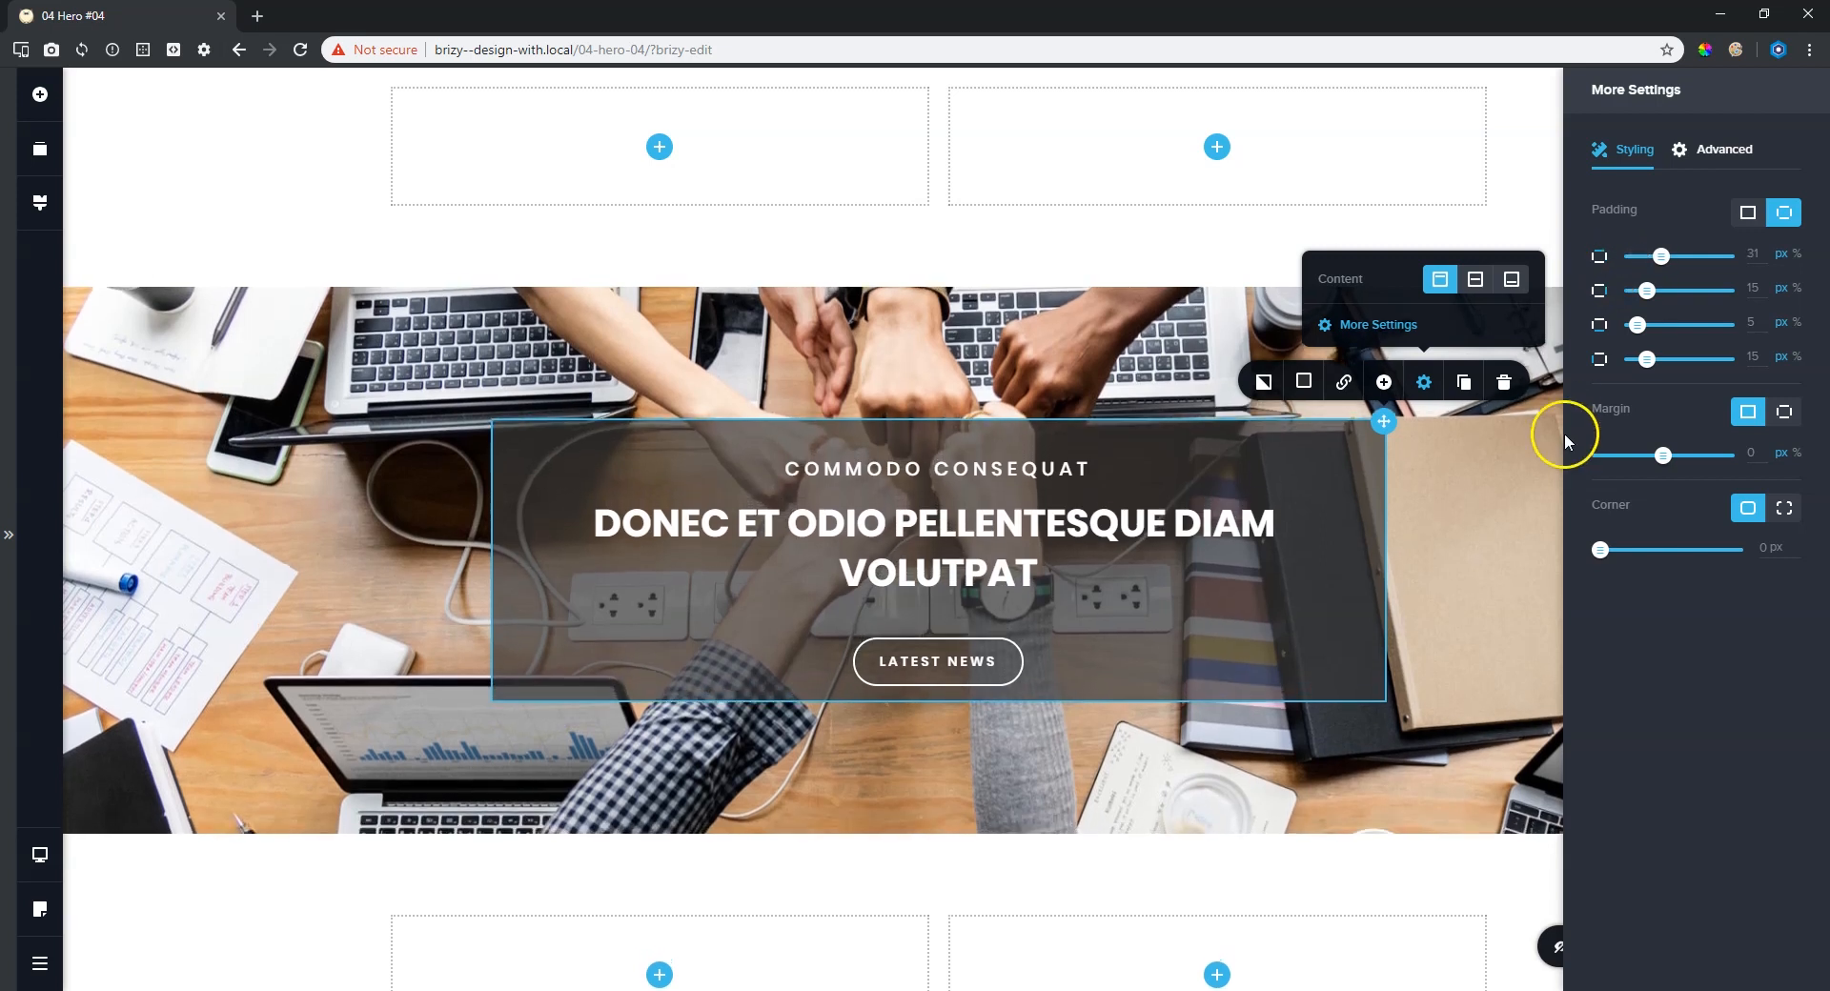
drag(1638, 325, 1666, 324)
drag(1661, 257, 1670, 256)
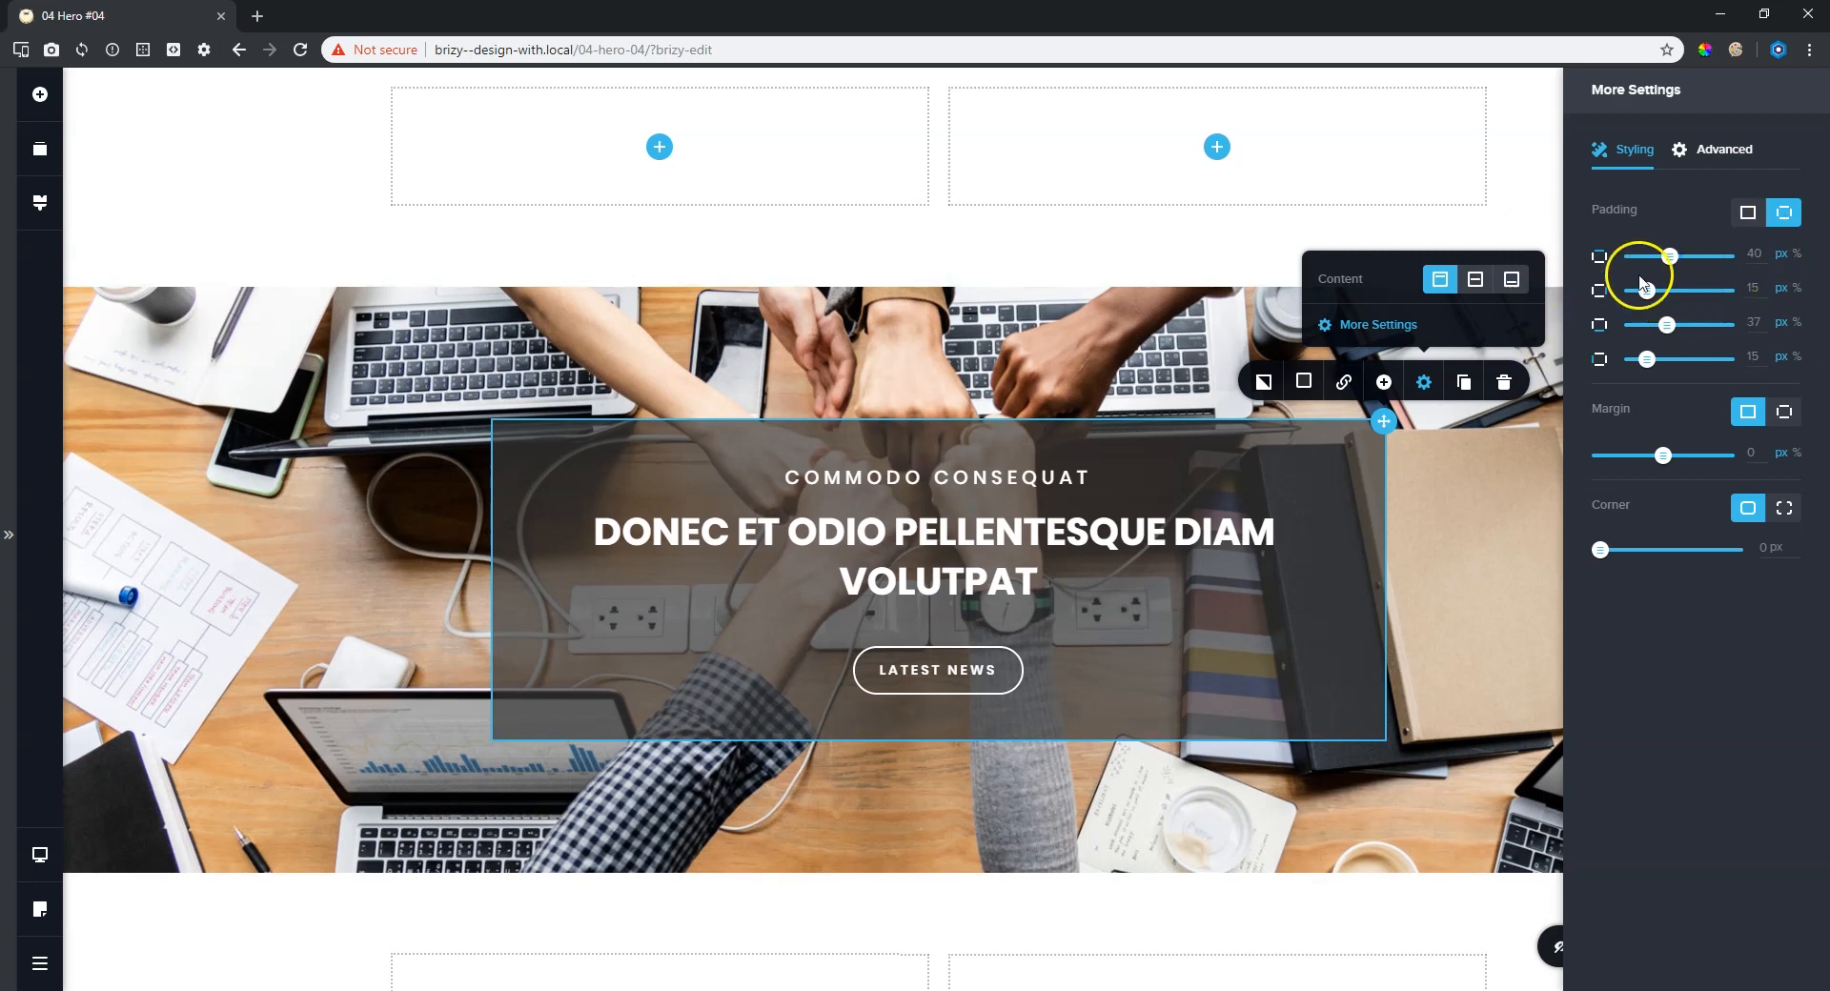
drag(1669, 253, 1684, 254)
mouse_move(1668, 324)
mouse_down()
mouse_move(1655, 355)
mouse_move(1676, 325)
mouse_up()
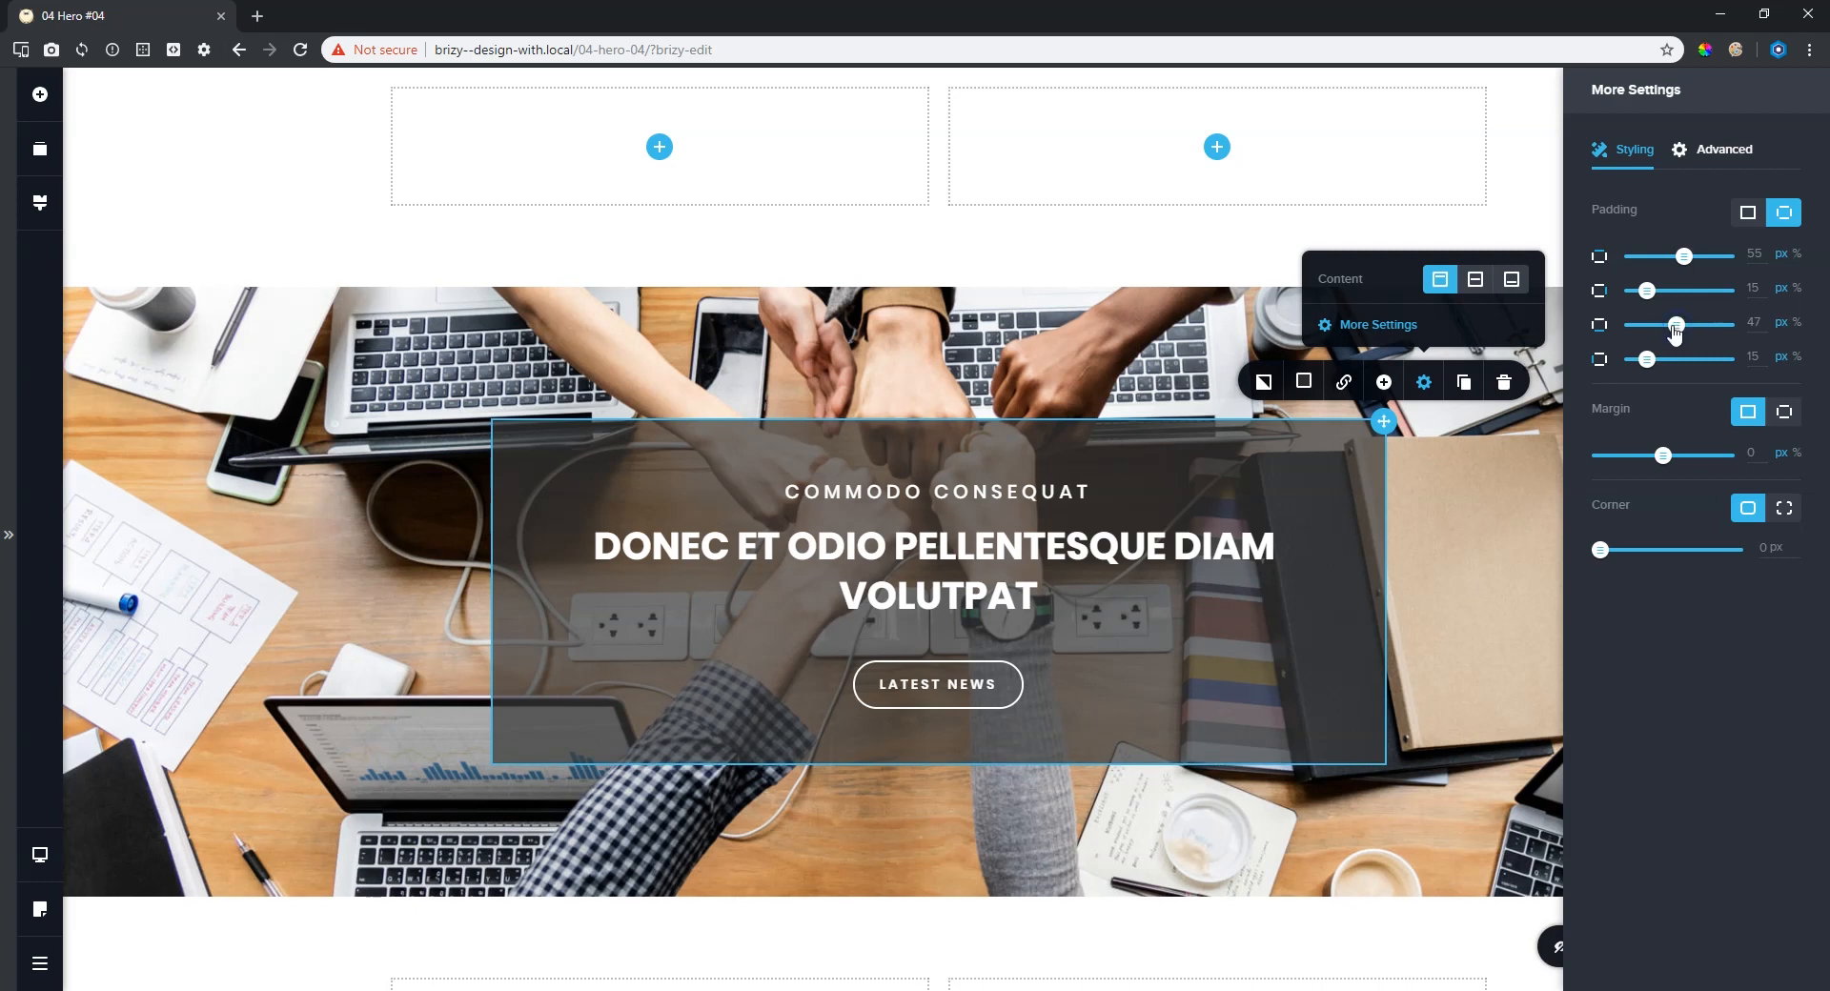
click(1491, 545)
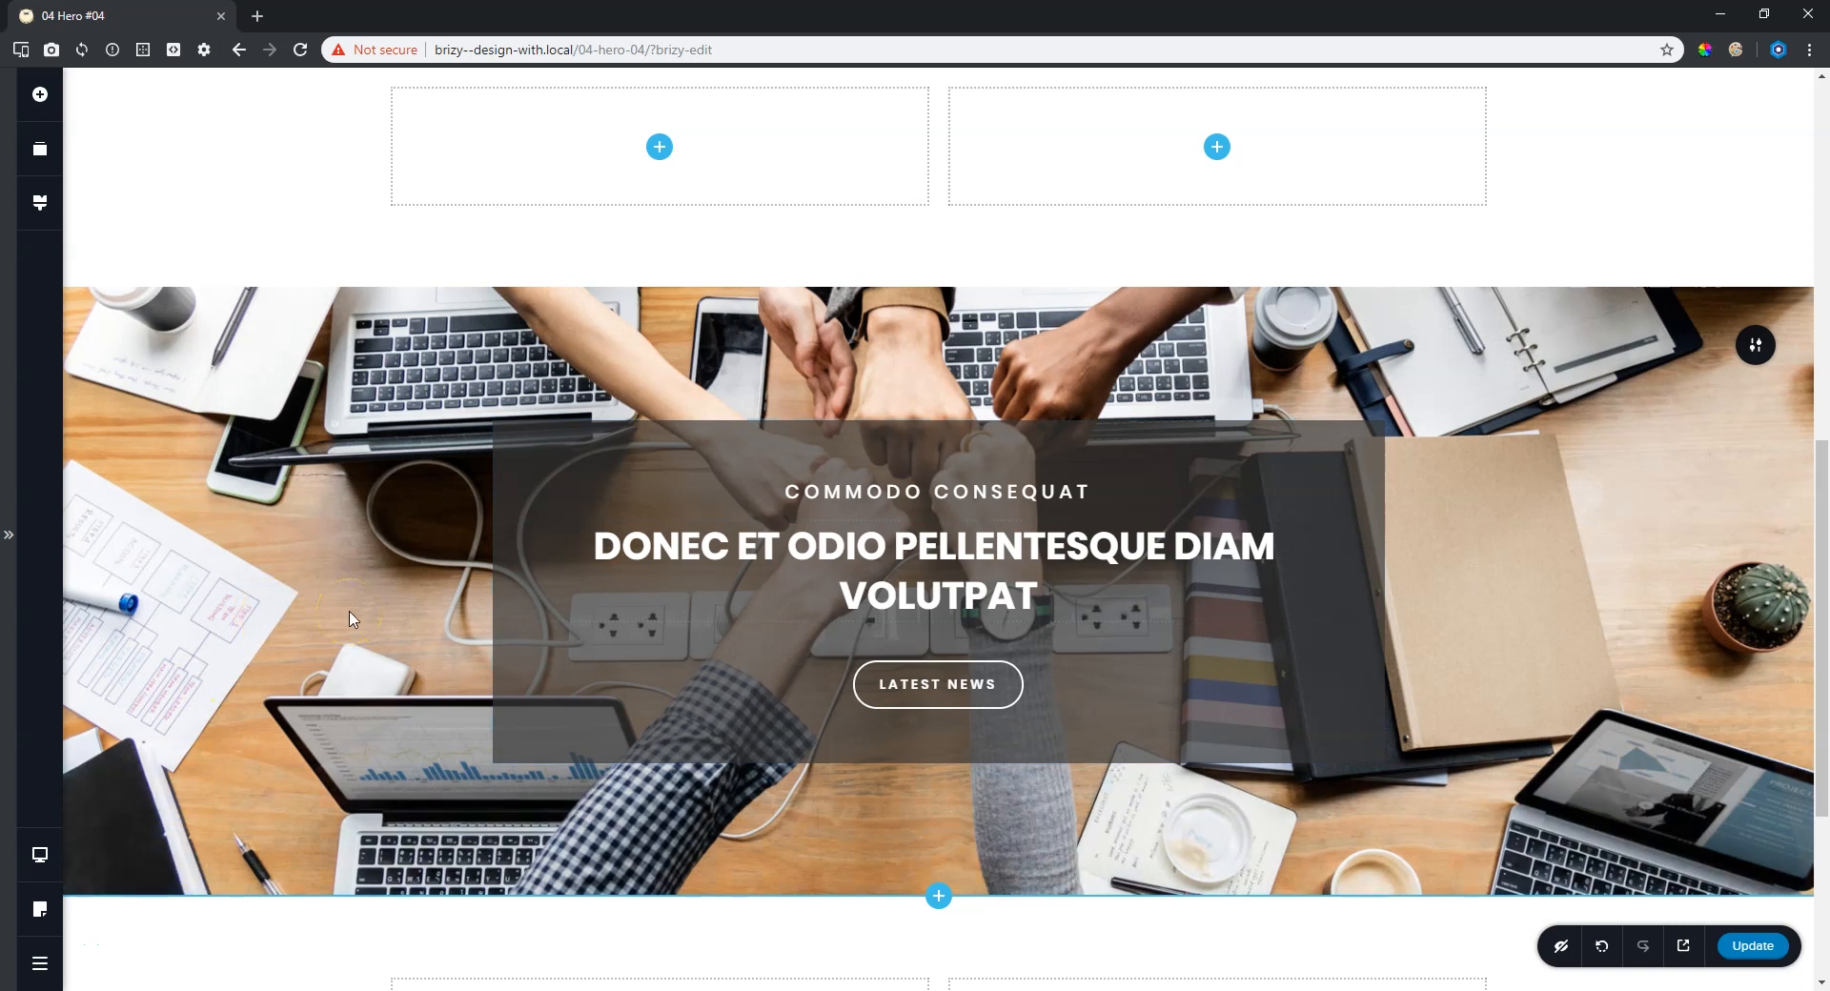
Sample the dark brown #1F1108 inside the coffee cup in the background photo with the colour picker extension and copy its hex code.
click(1705, 50)
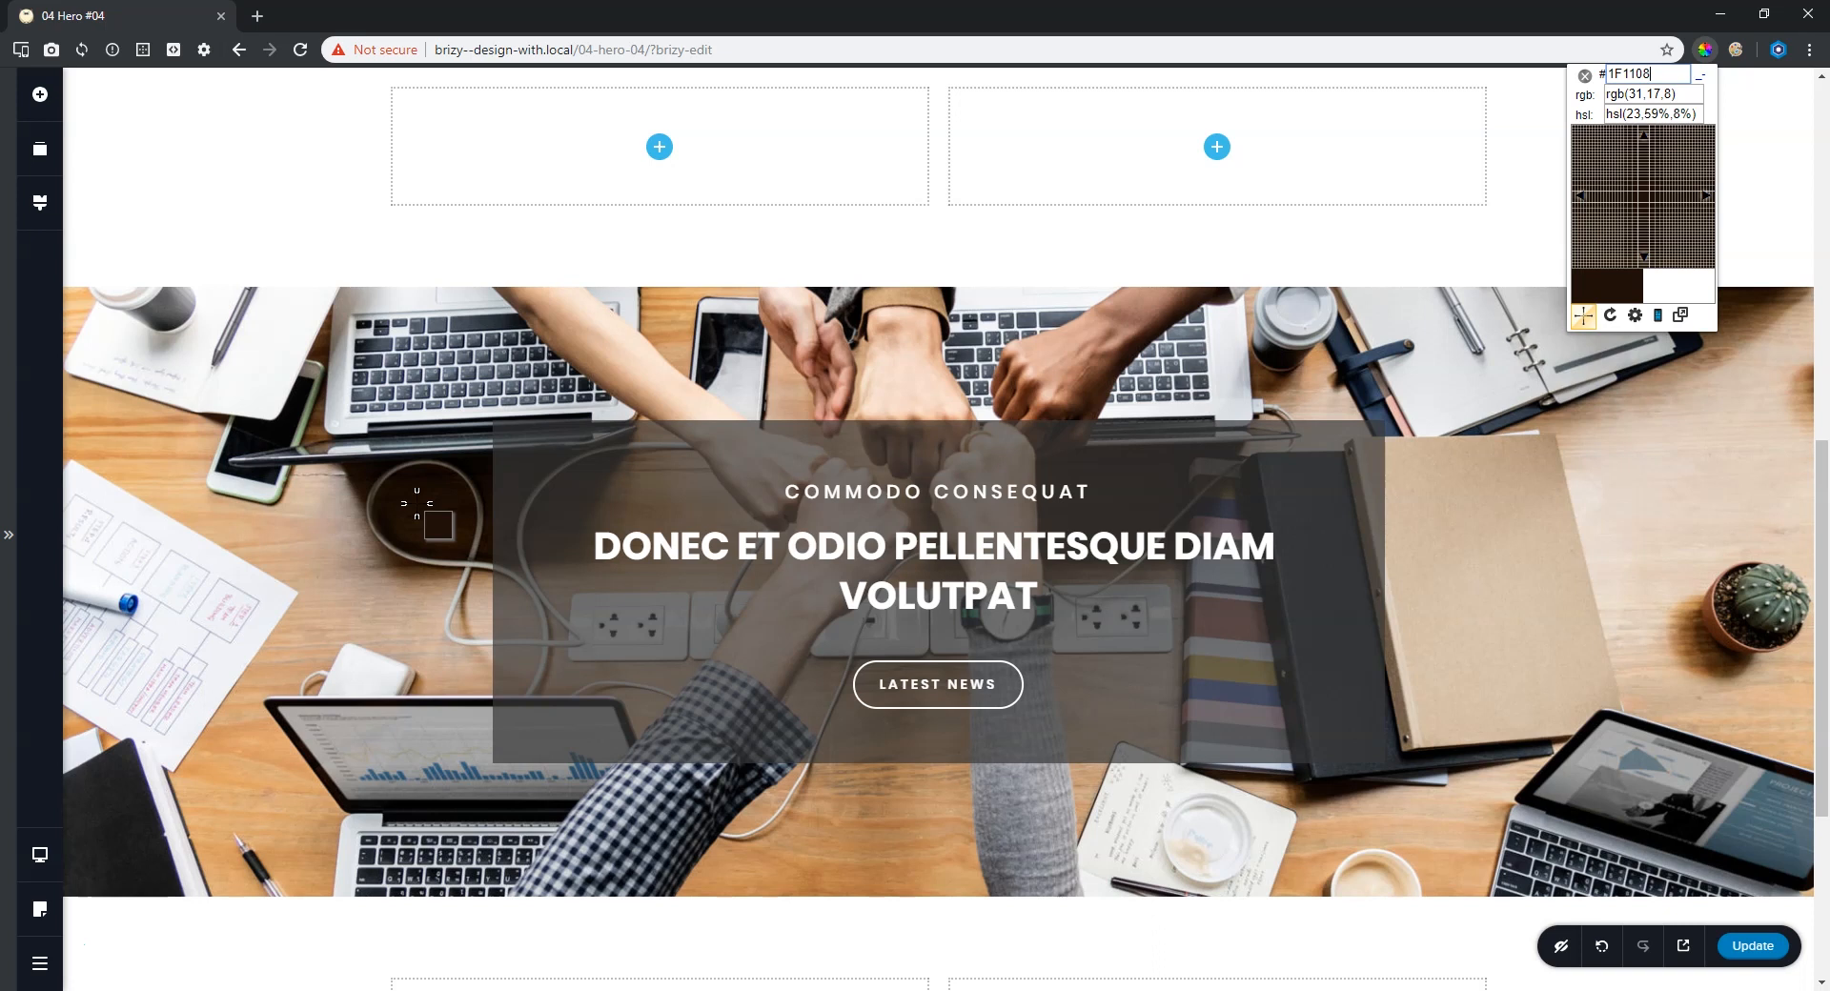
click(385, 532)
key(ctrl+c)
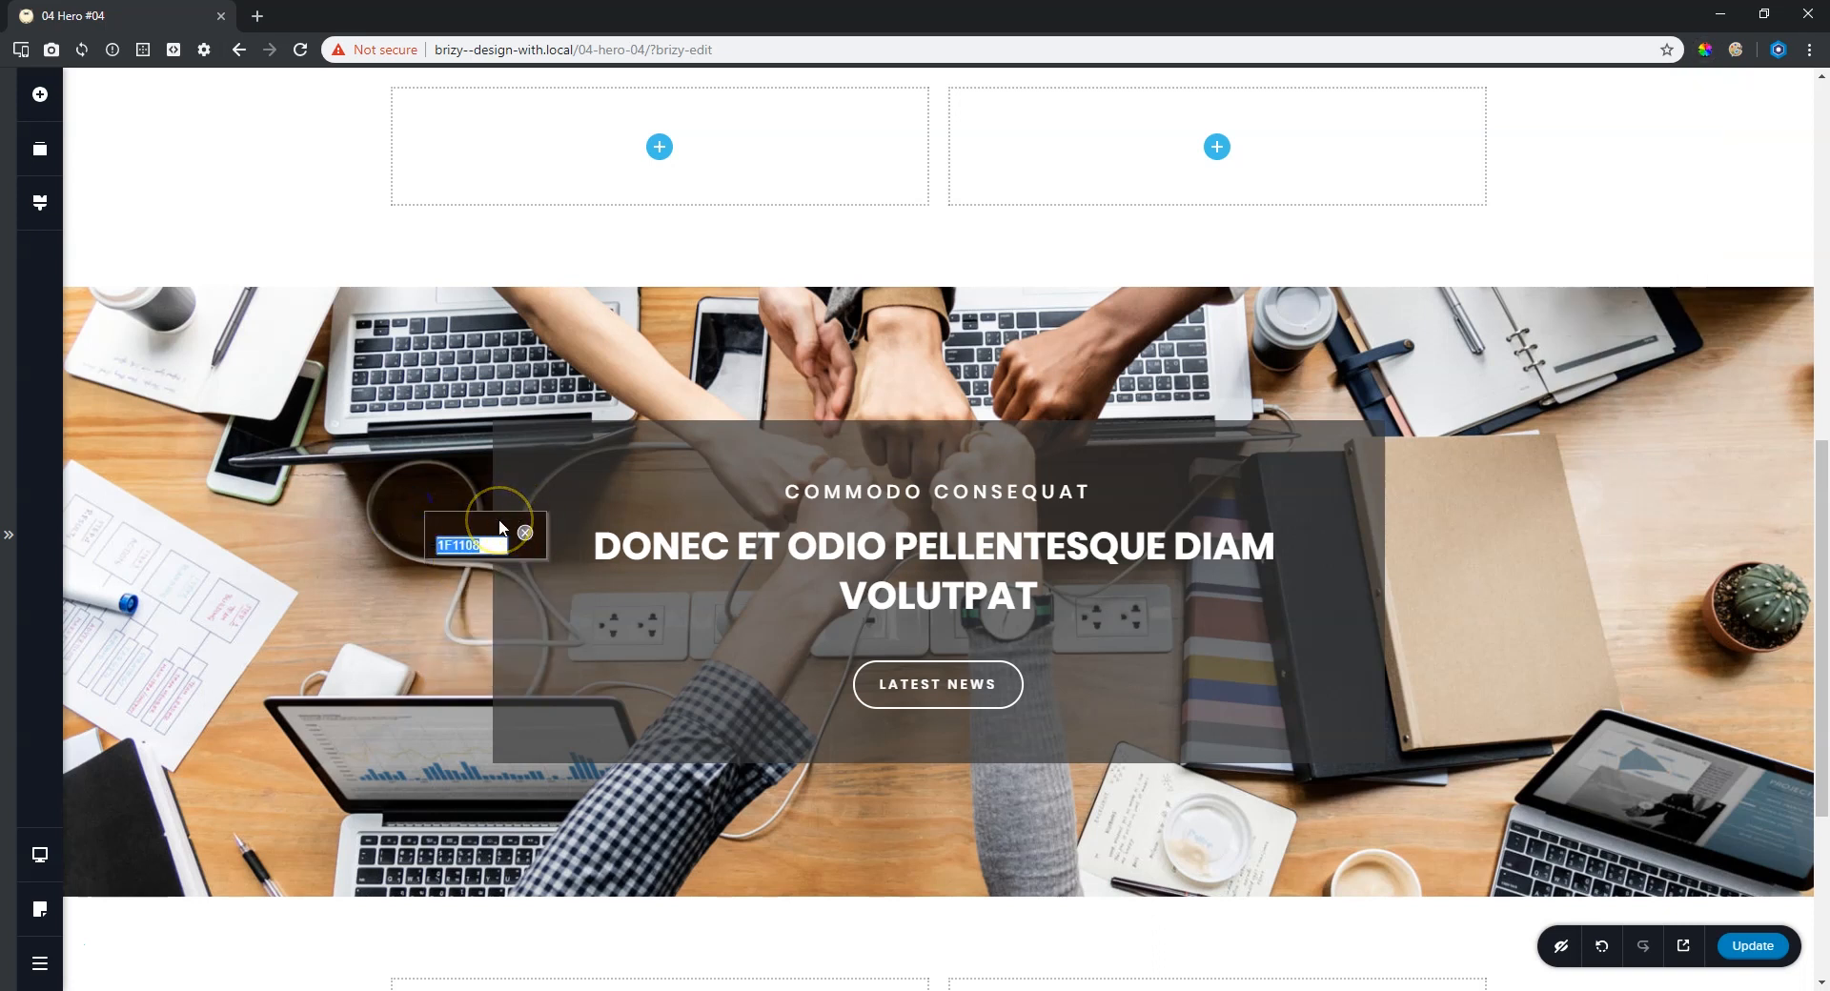
click(526, 532)
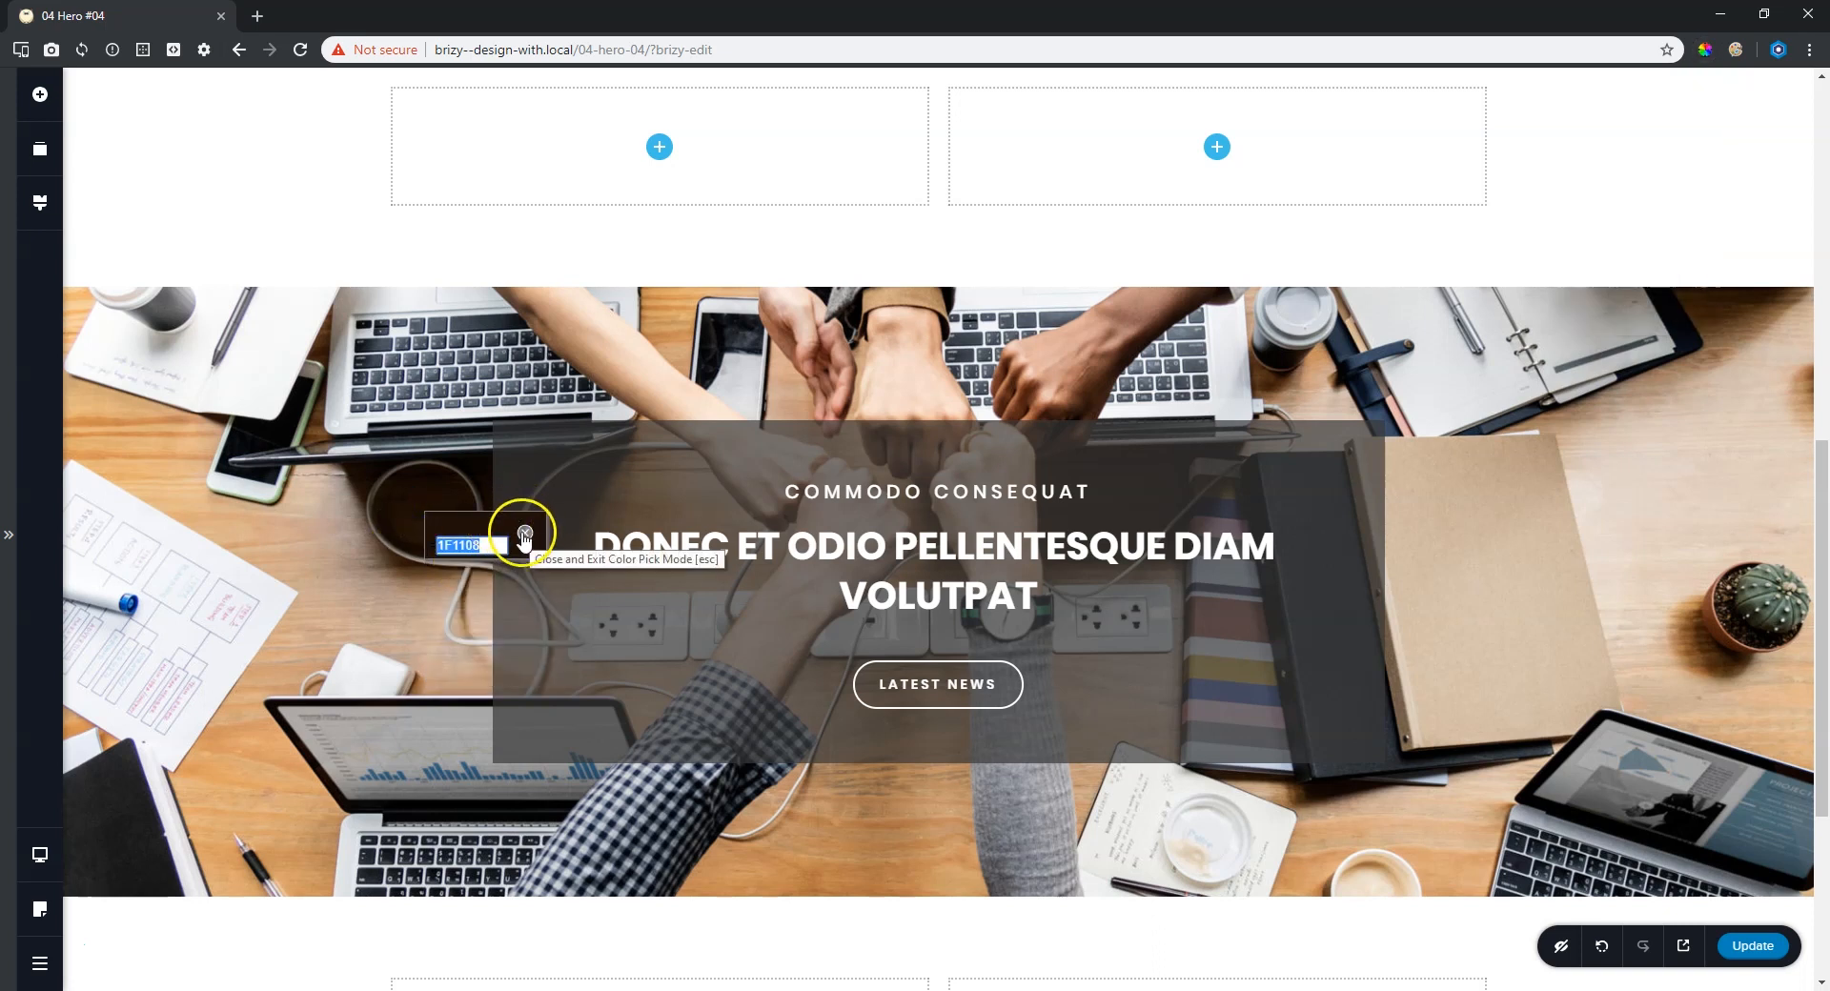
Change the text column's overlay colour to the copied #1F1108.
click(1377, 425)
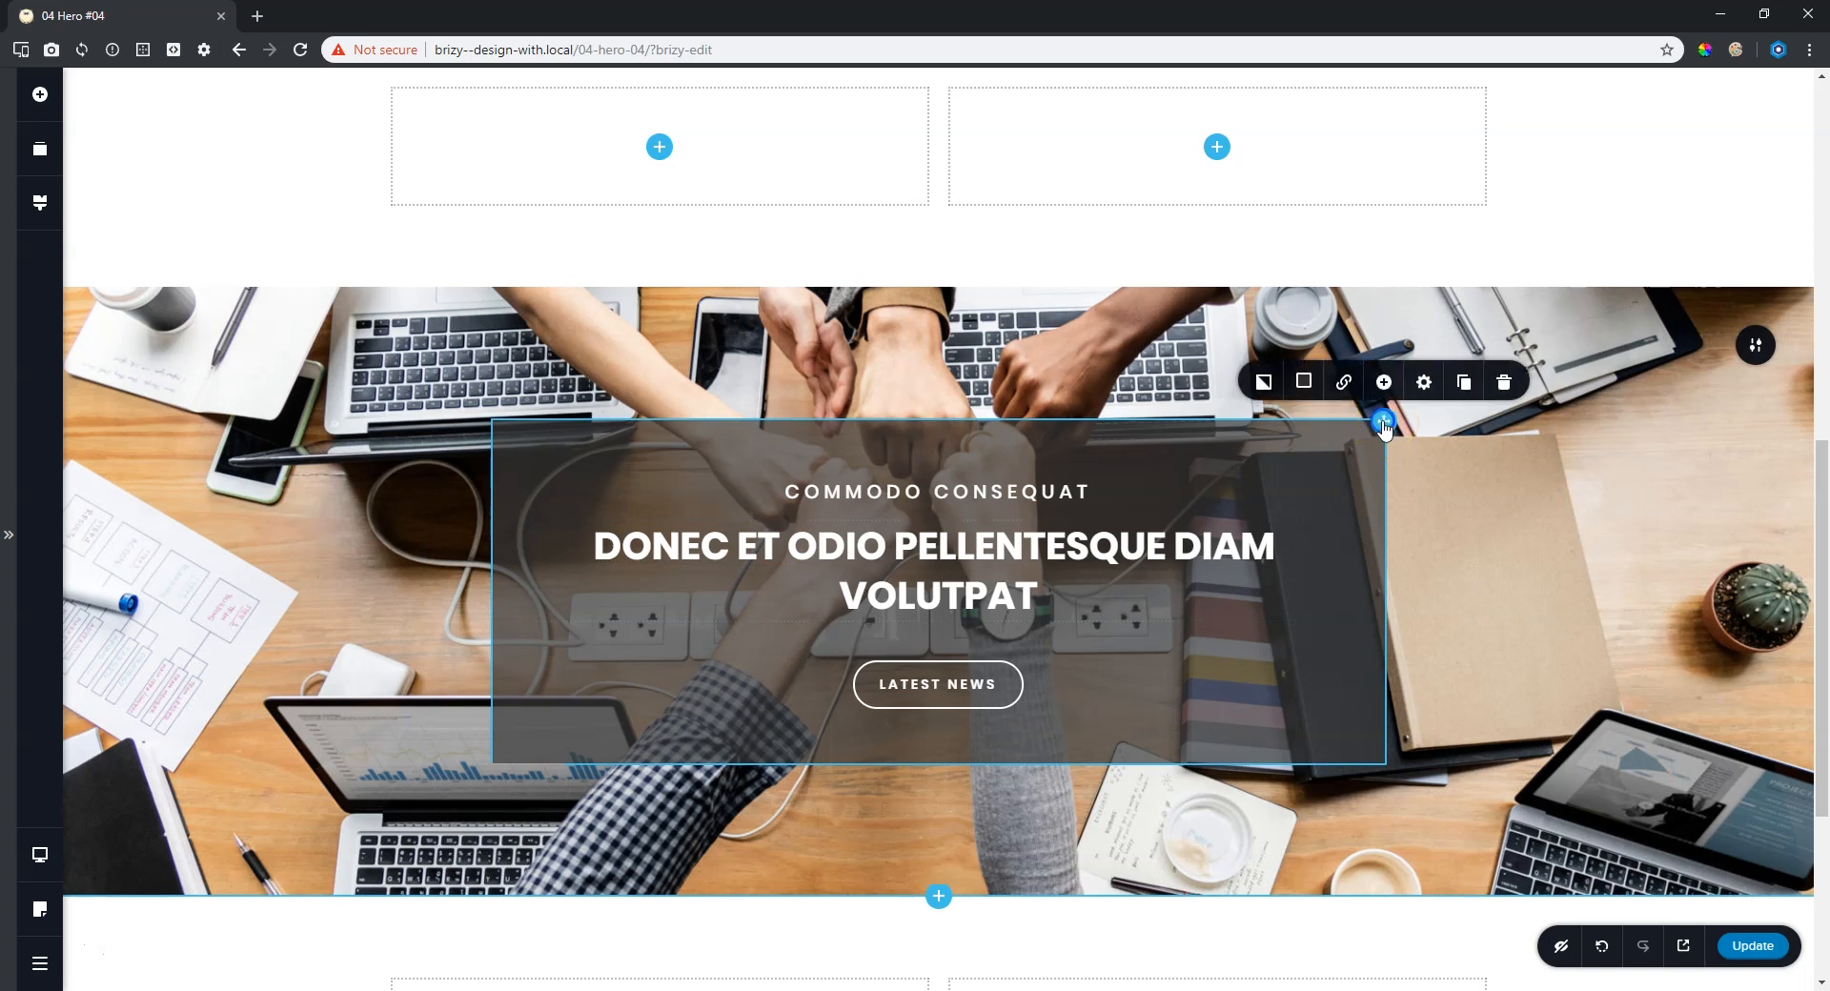
click(1305, 383)
click(1240, 323)
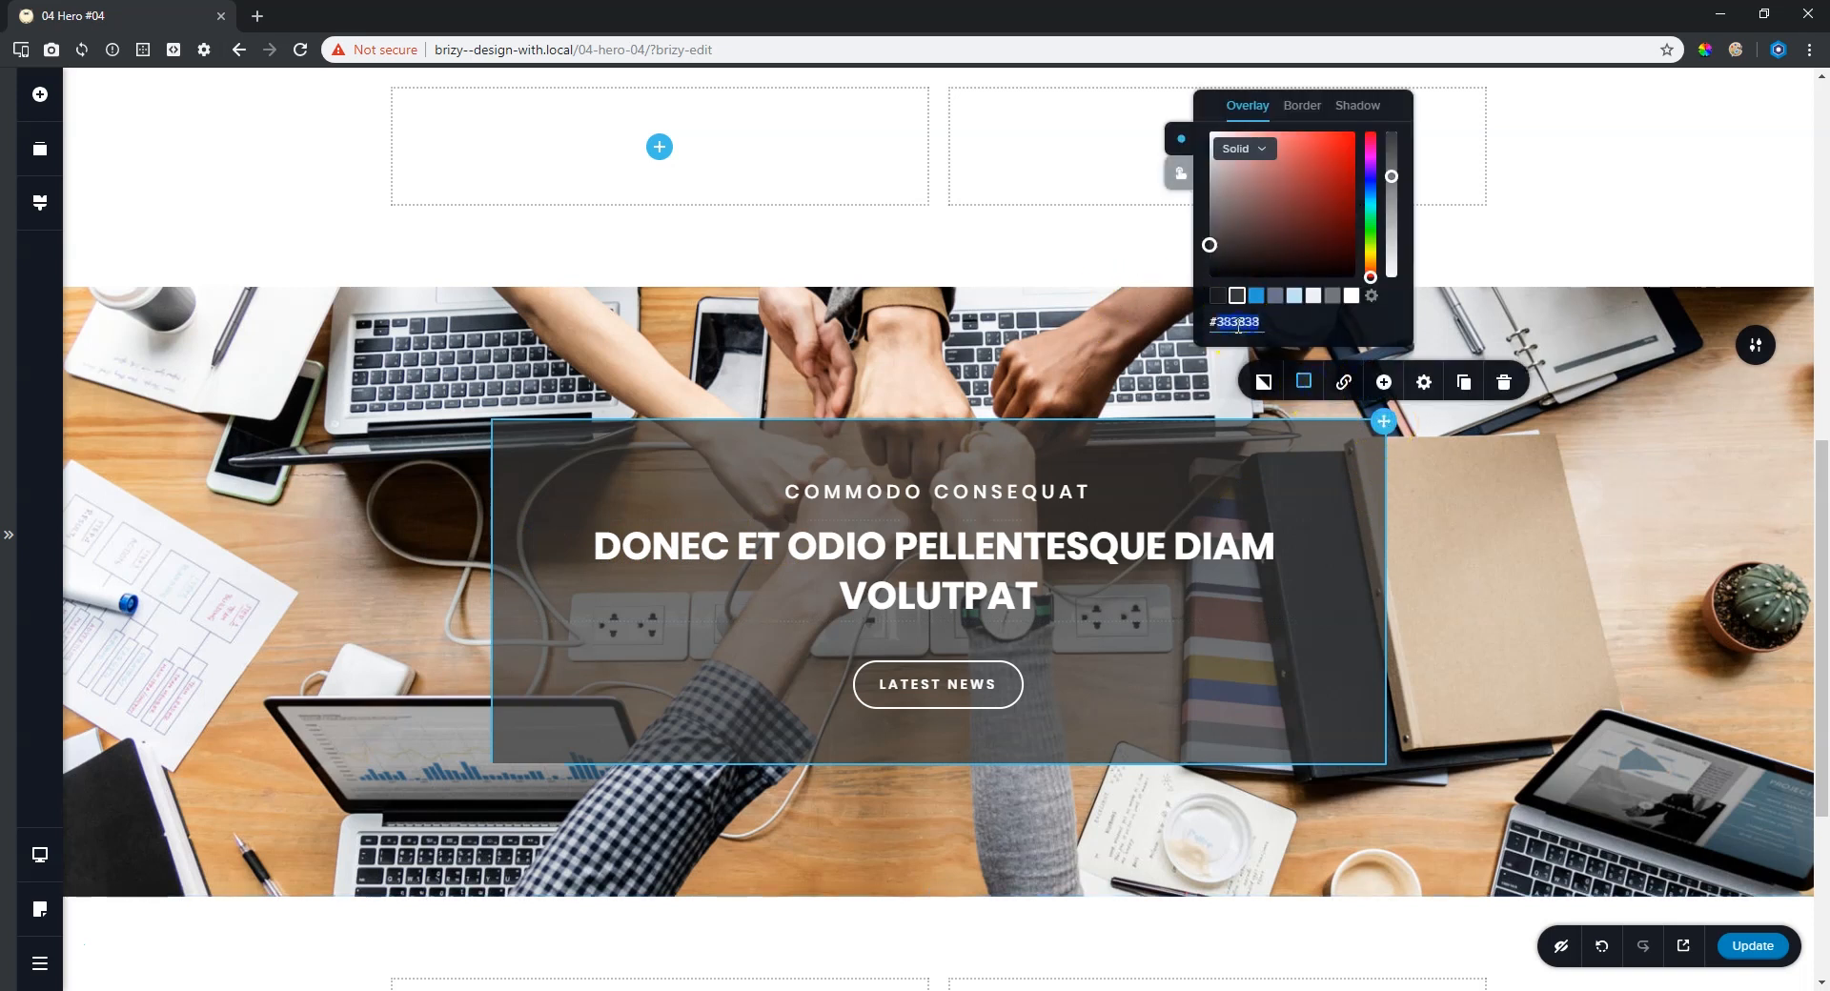
key(ctrl+v)
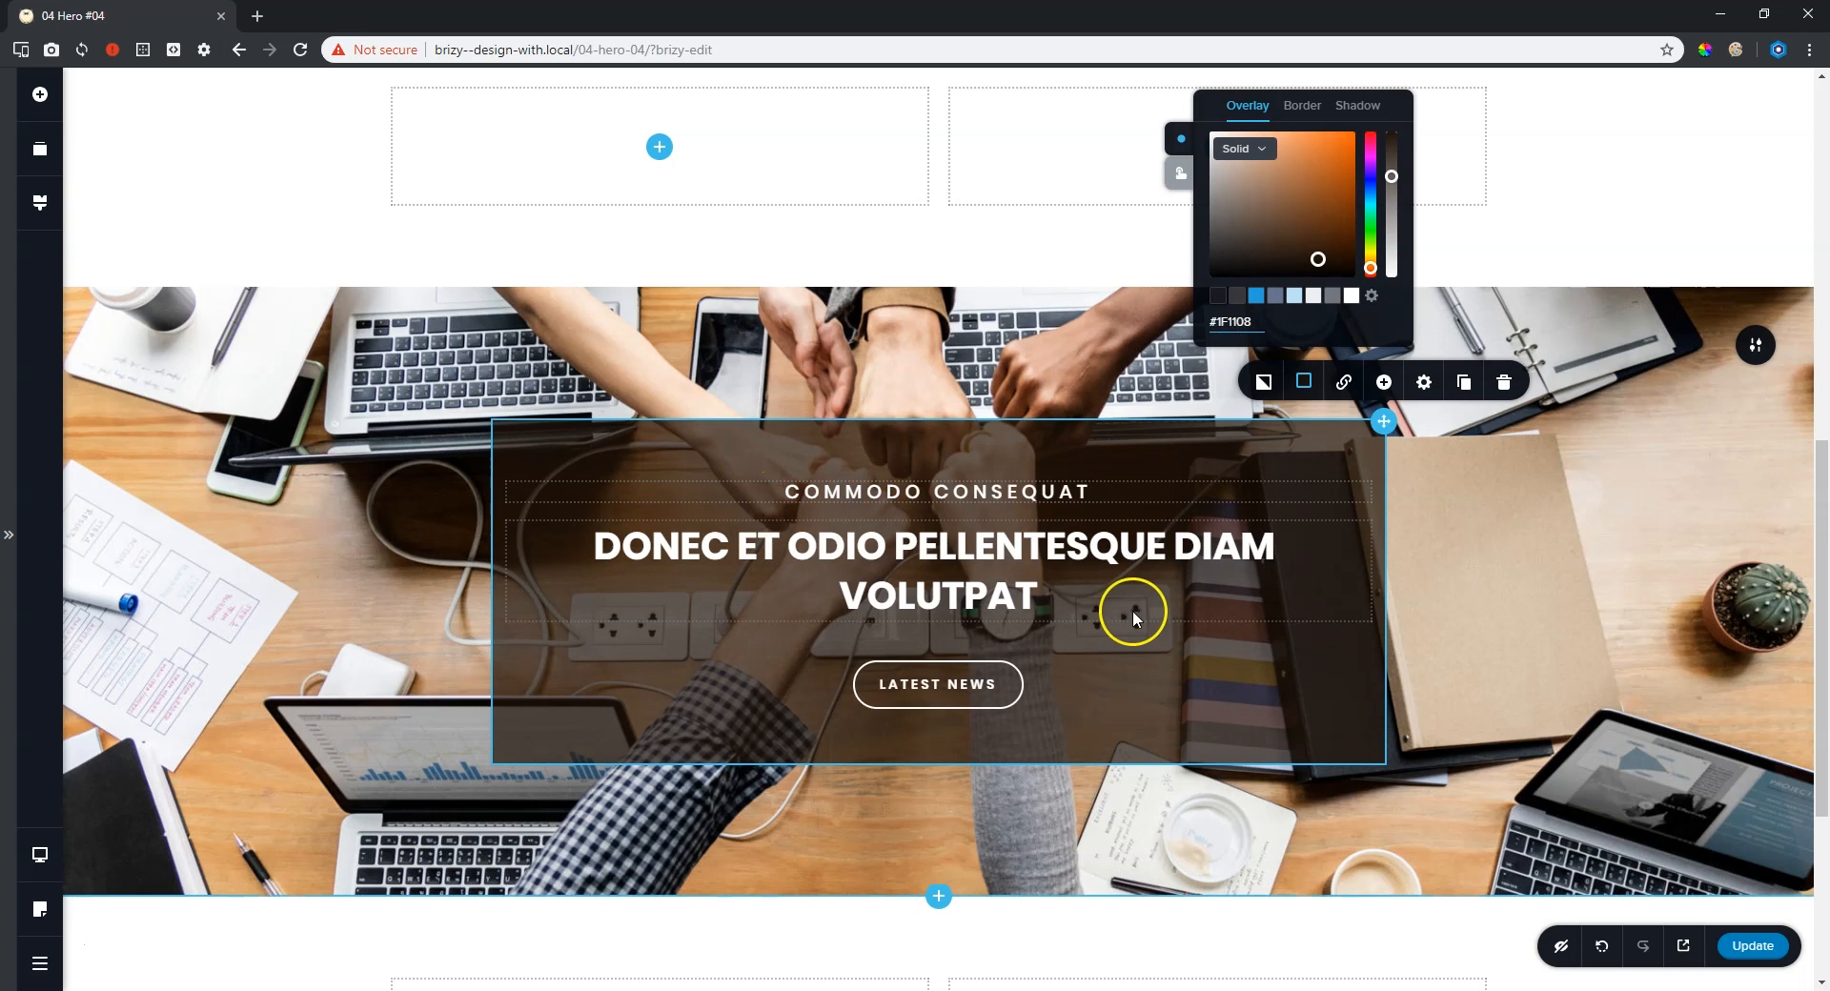
click(1618, 576)
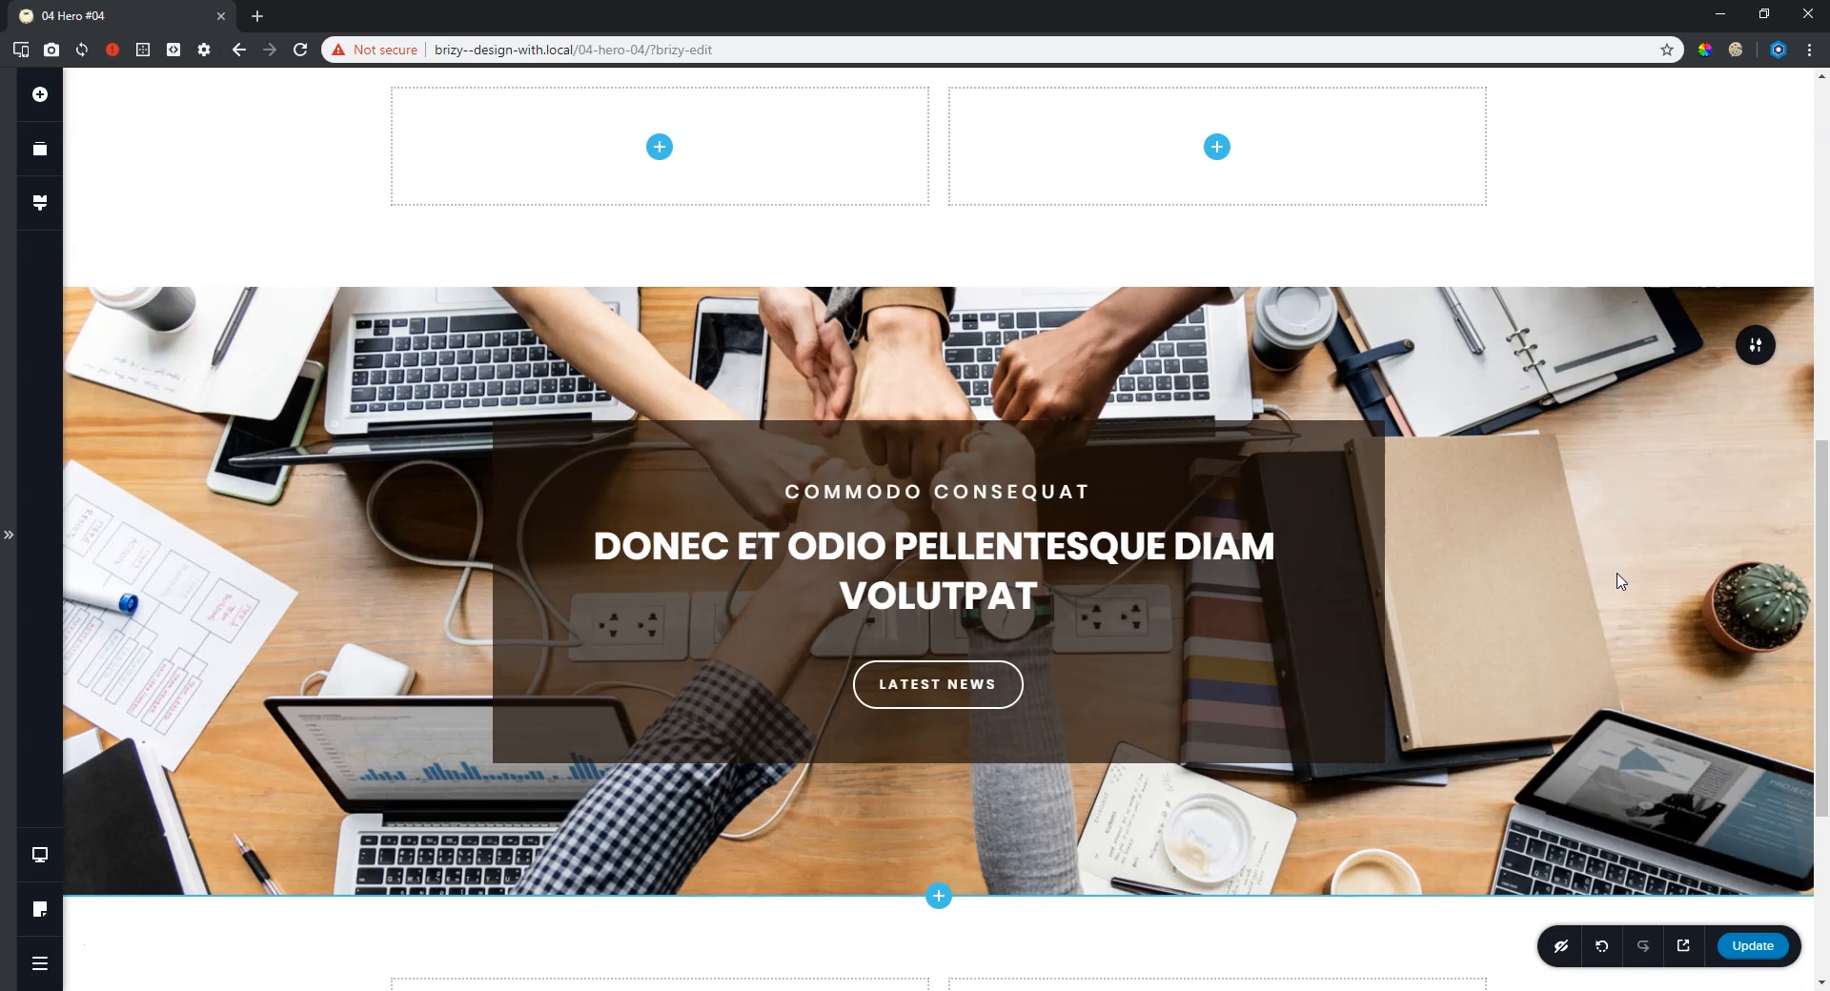
Update the page and open its live preview on the Laptop-S device from the favourite devices.
click(1753, 954)
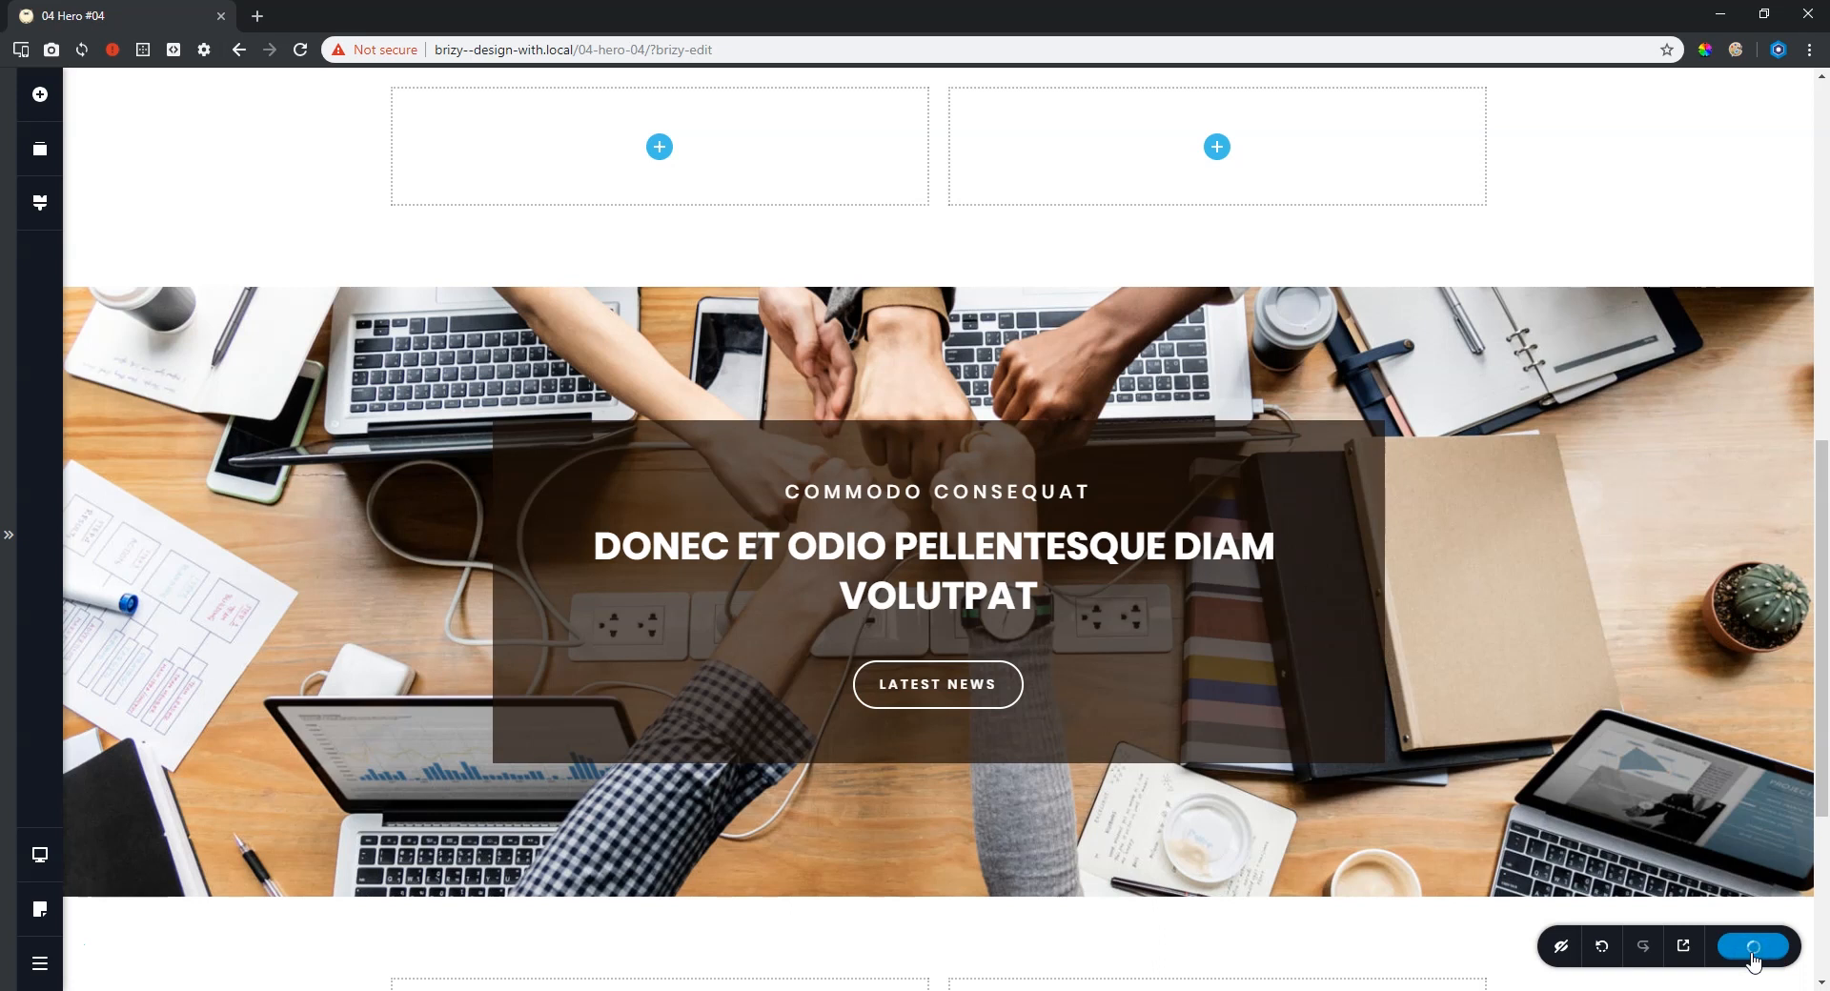
click(1683, 946)
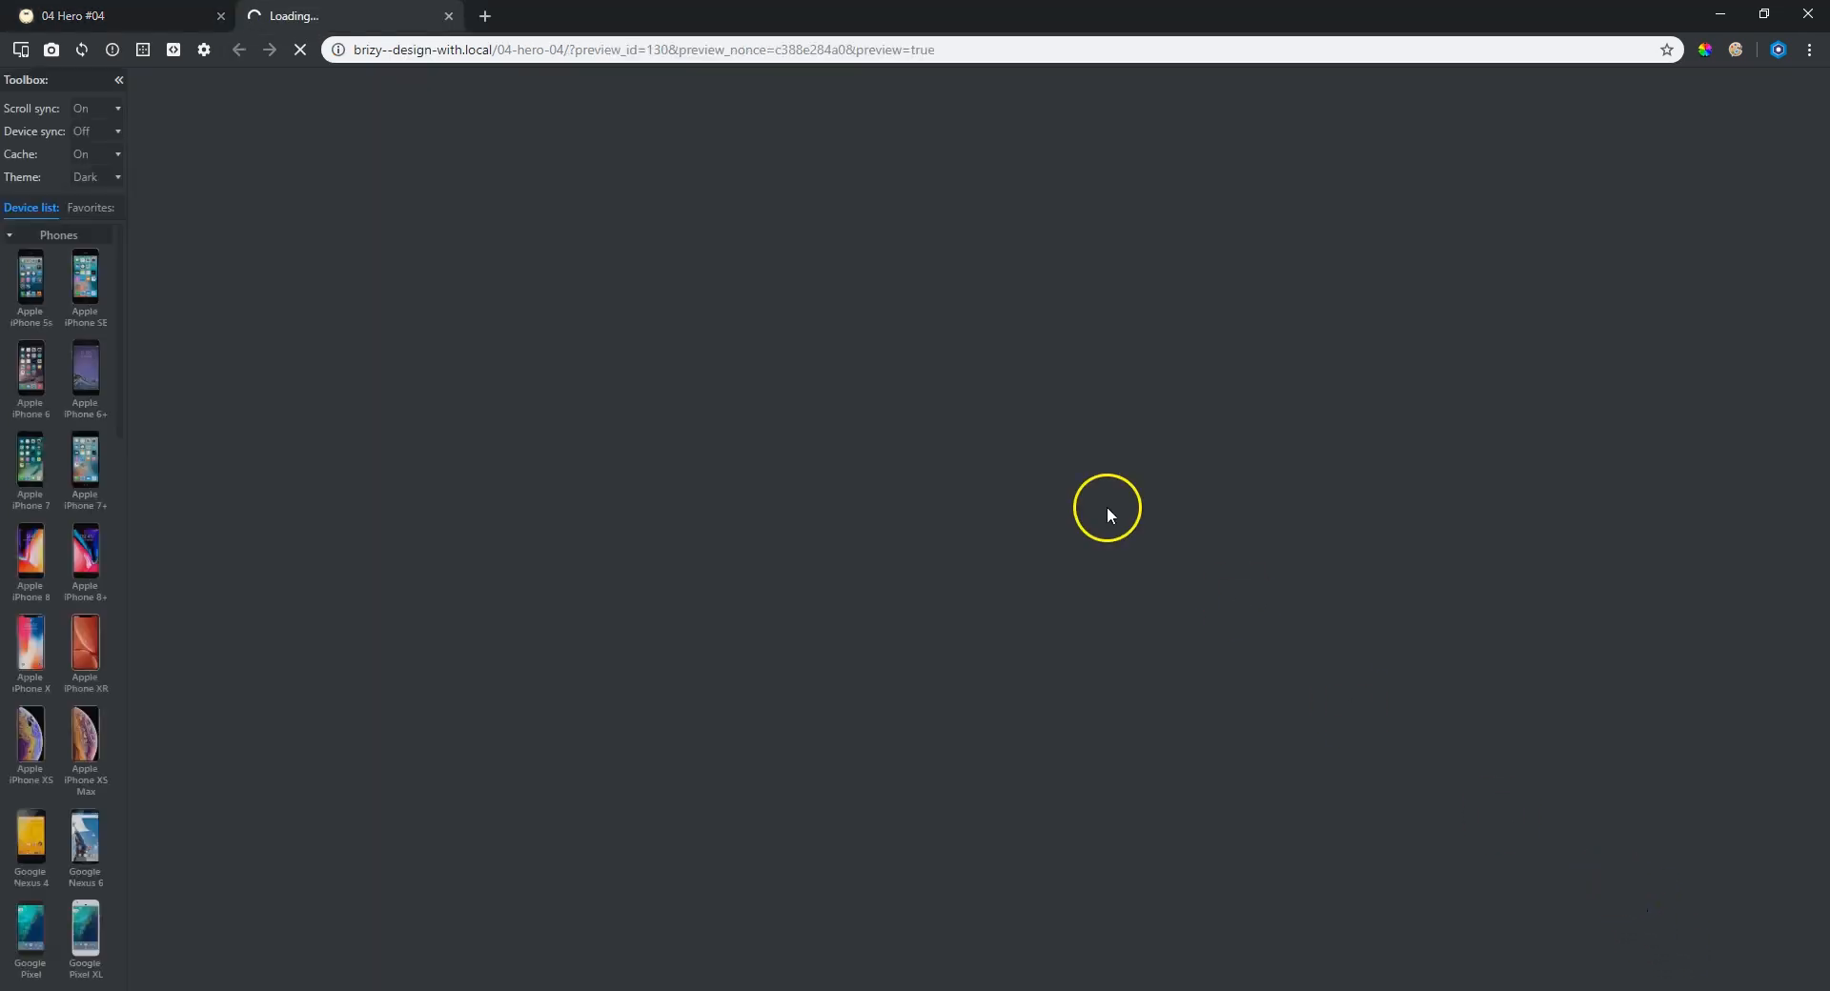
click(85, 208)
click(35, 488)
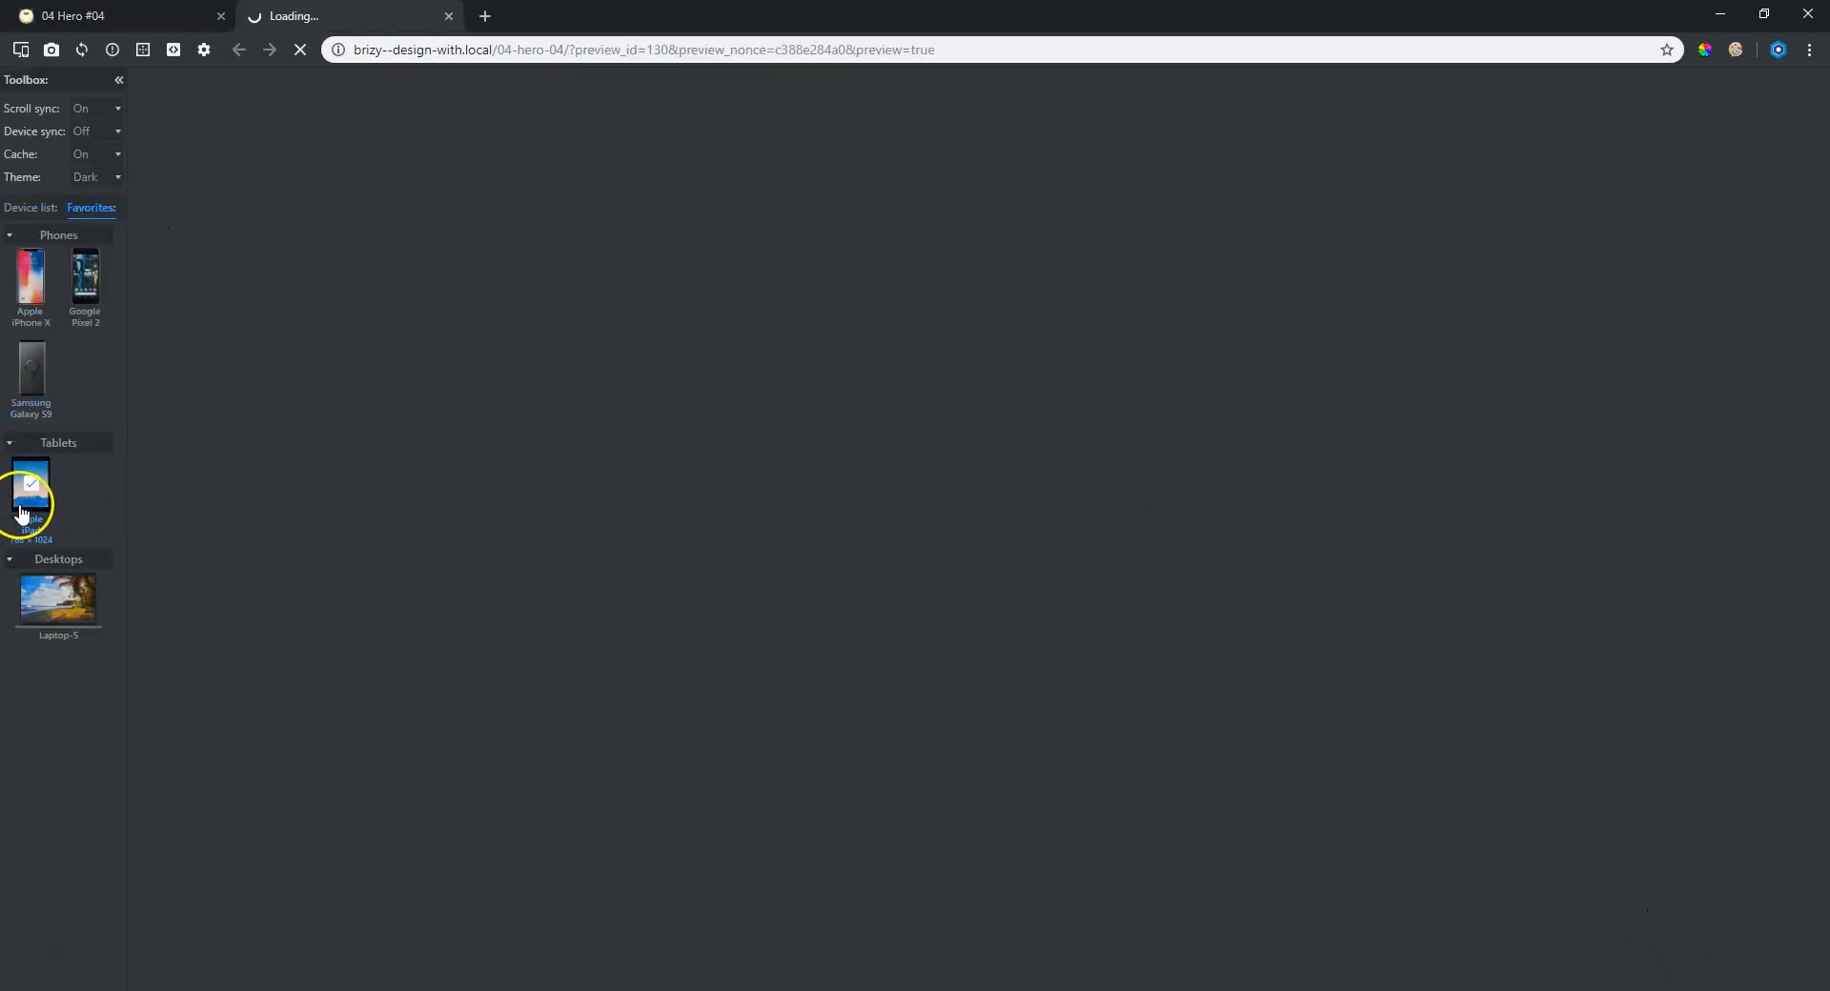
click(59, 597)
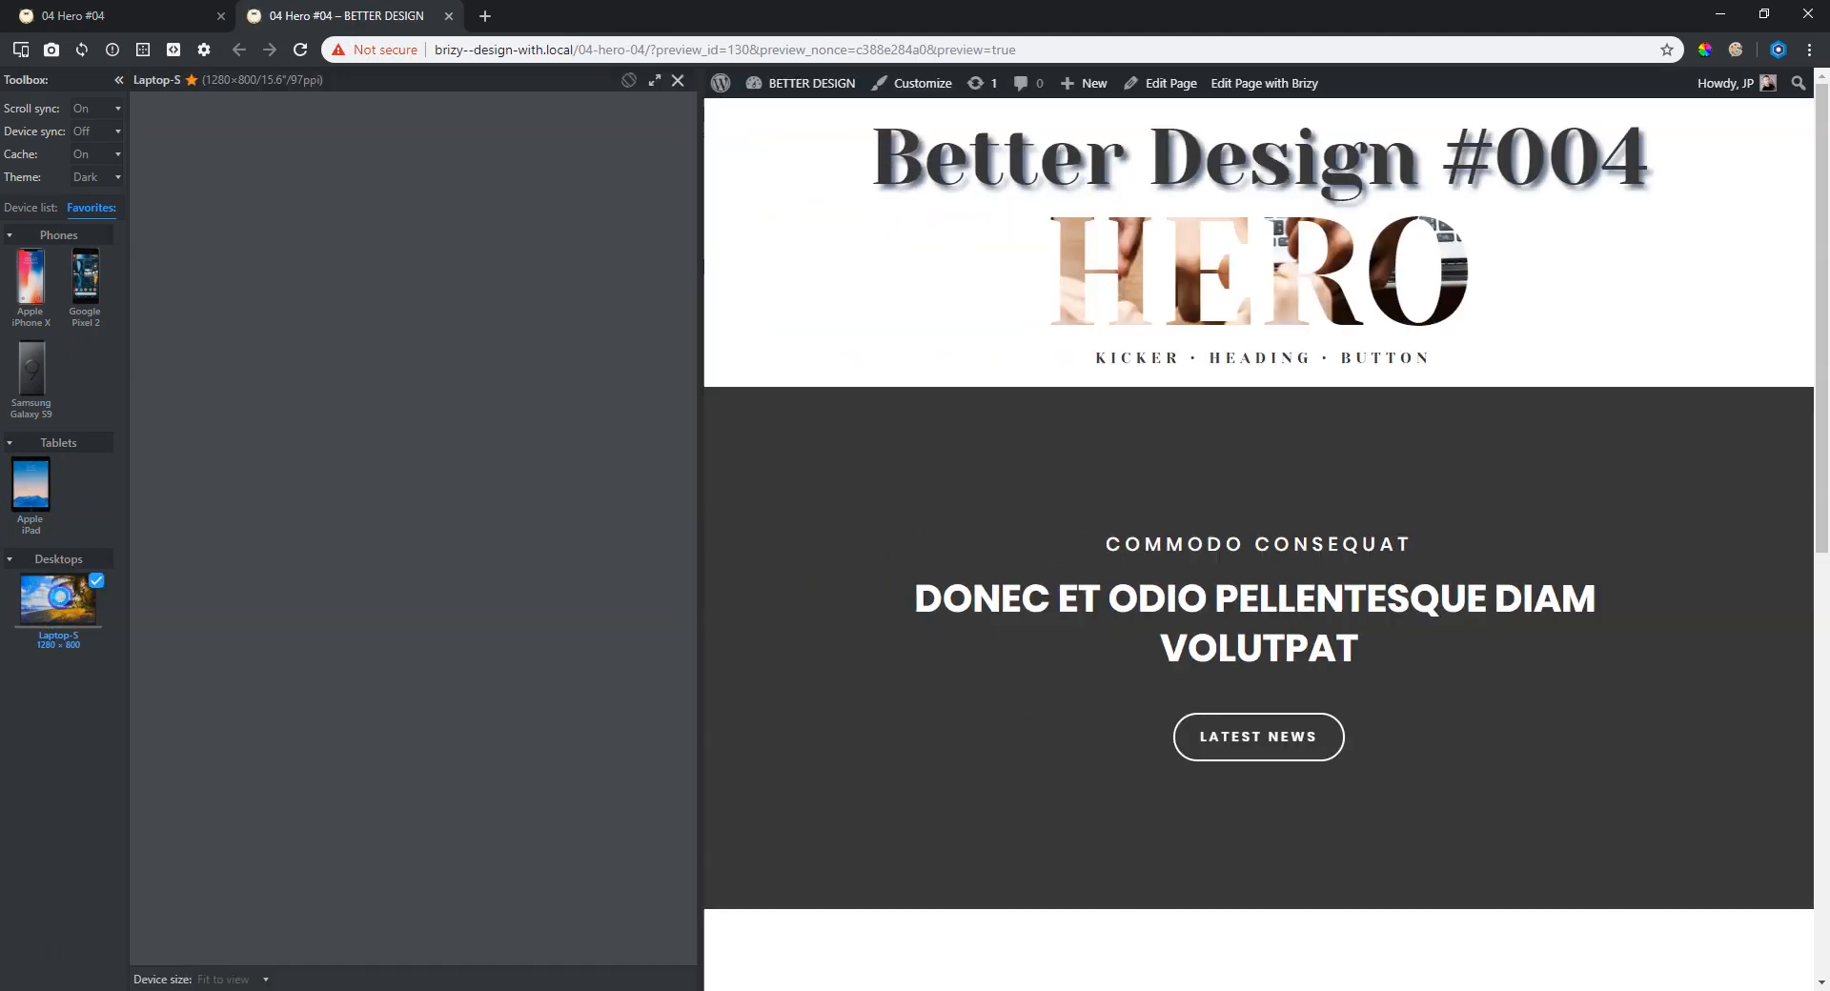
Examine the photo hero in the full-size Laptop-S preview, checking the overlay column and how the background photo is framed.
scroll(768, 530, down, 9)
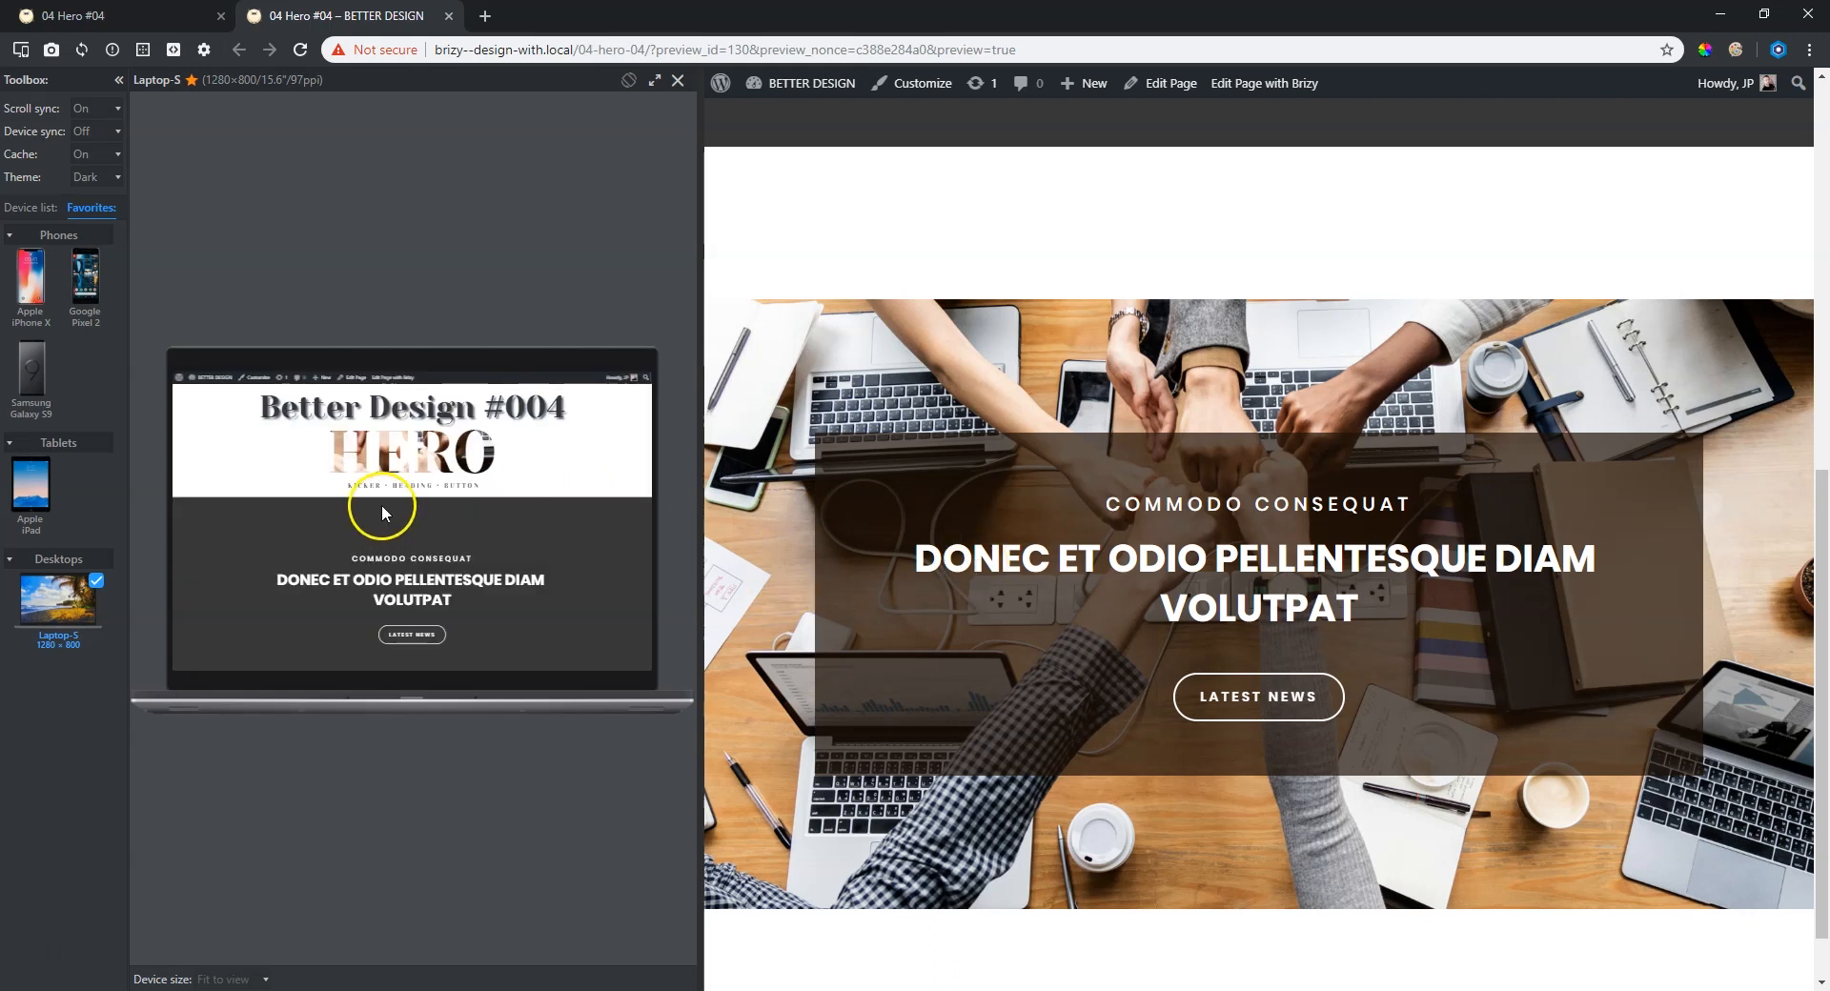
scroll(386, 504, down, 5)
scroll(386, 508, down, 3)
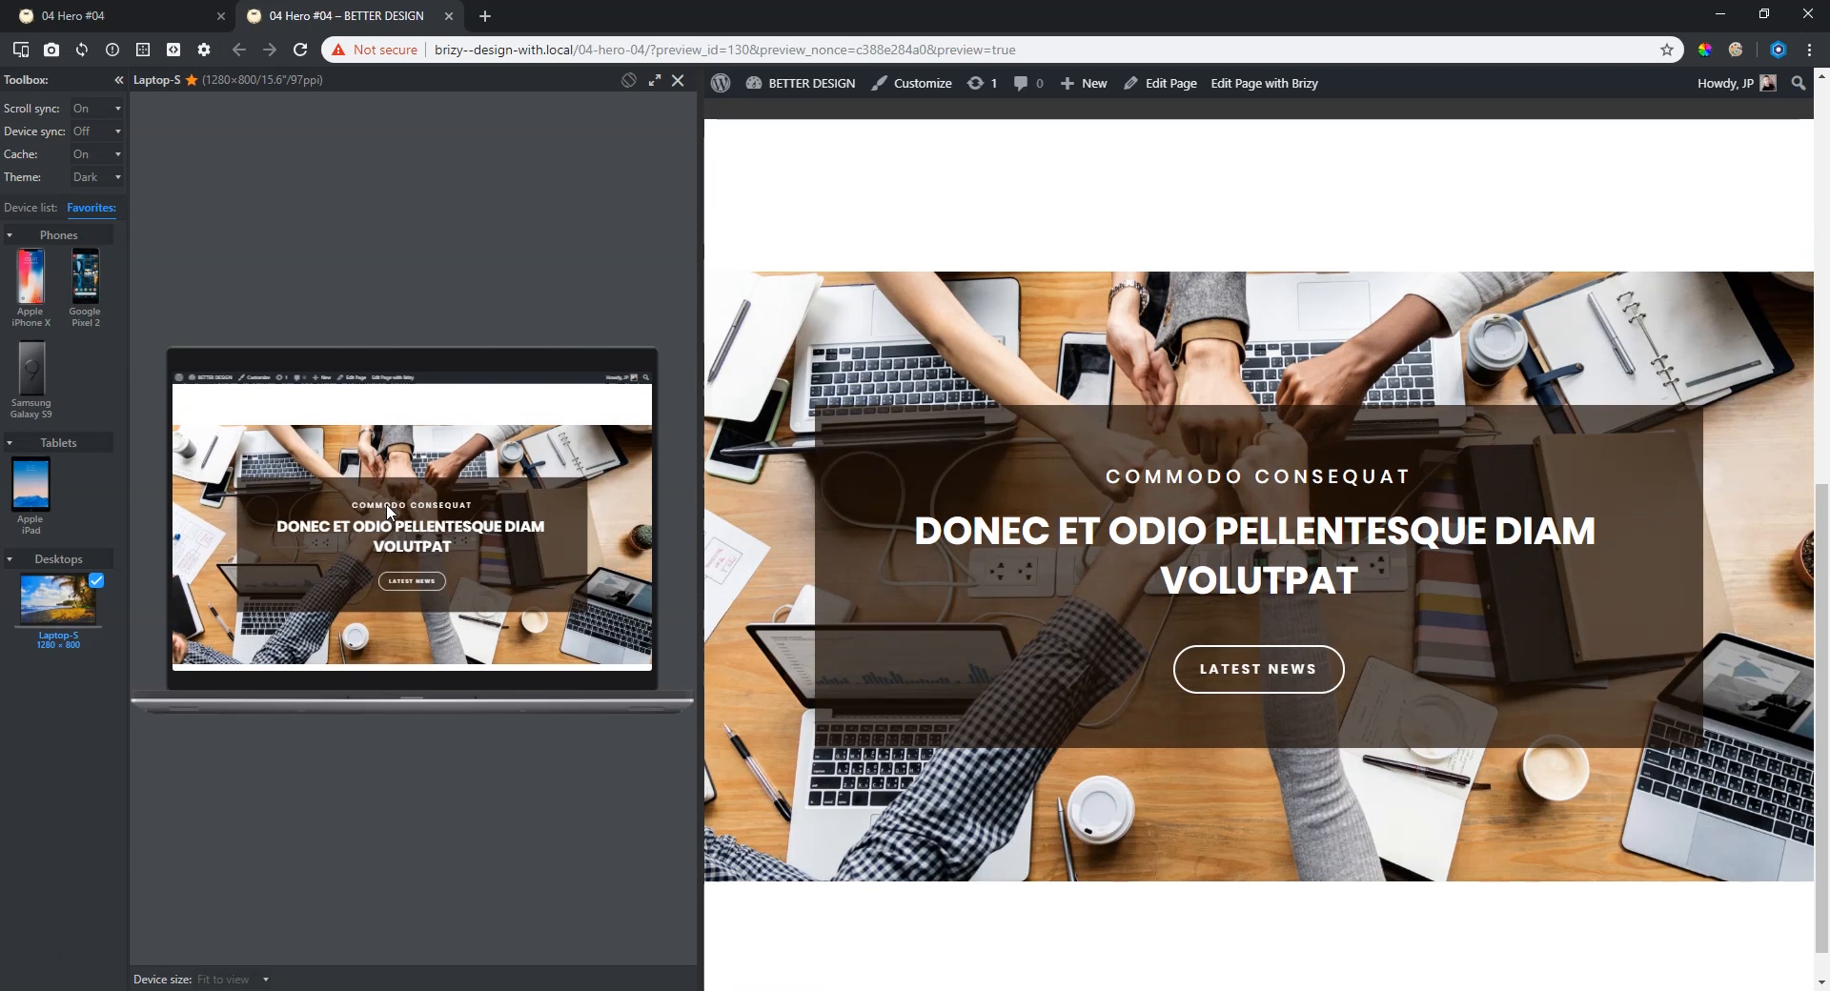
click(654, 80)
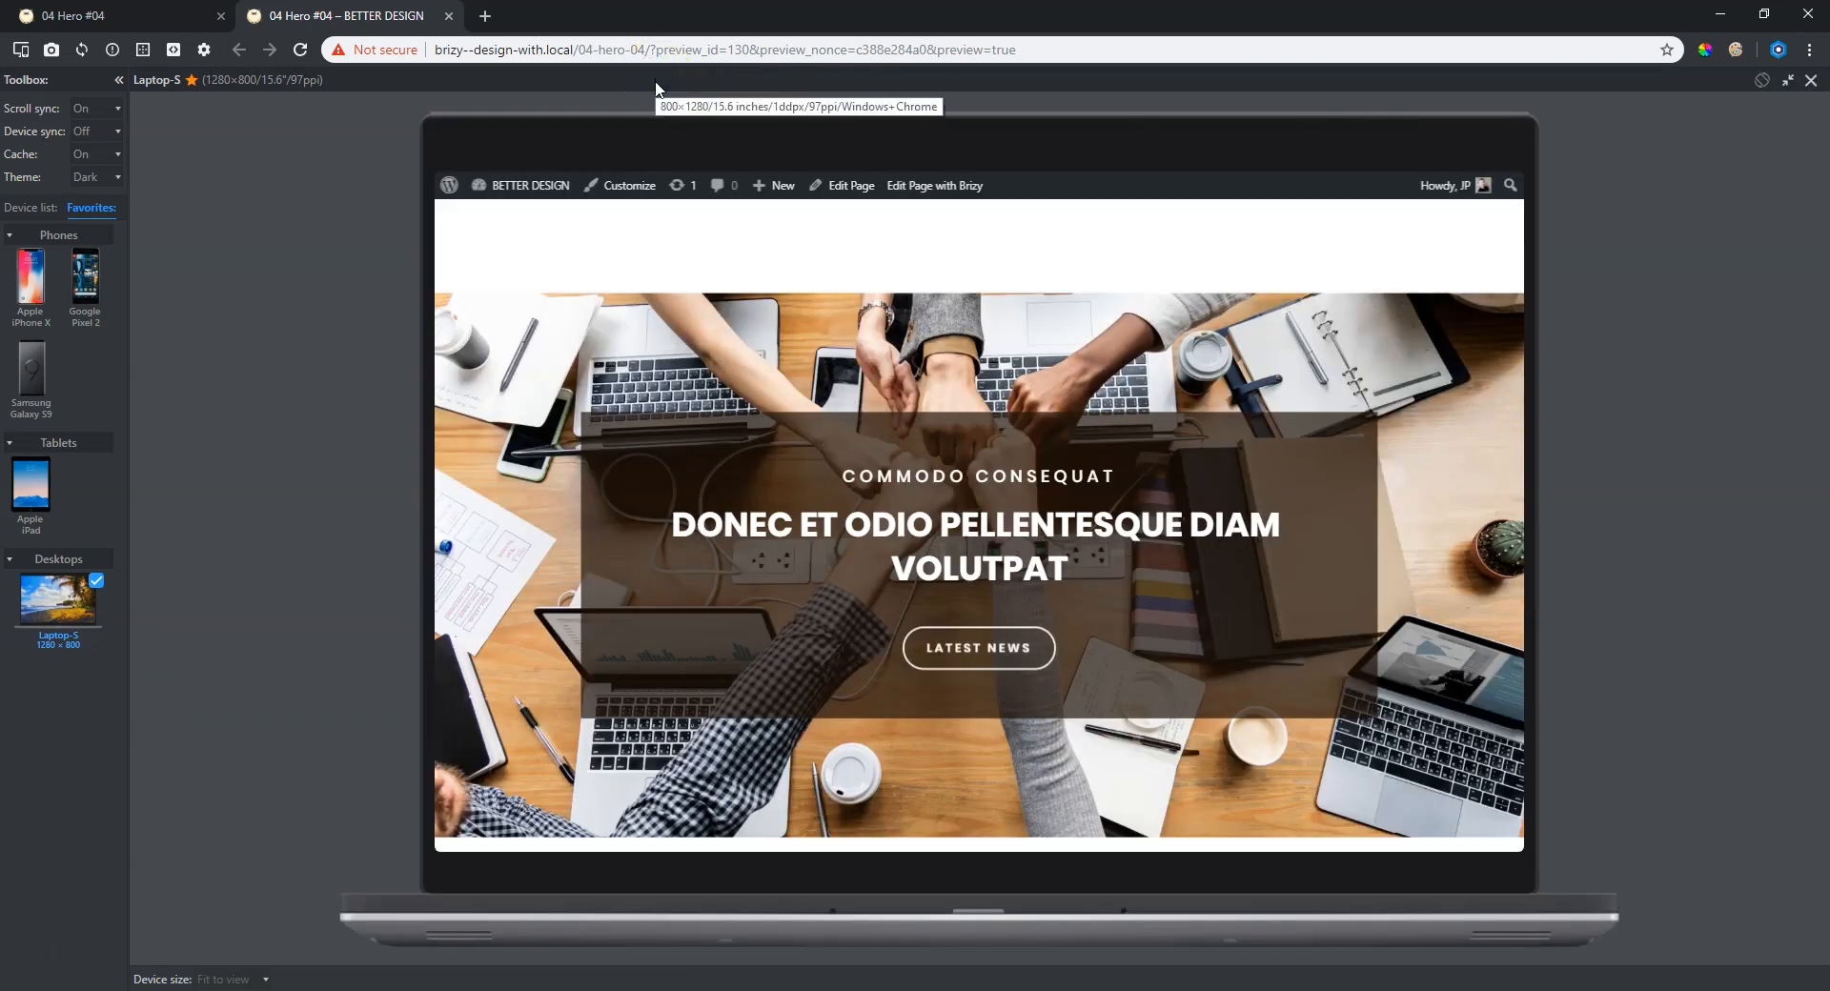
scroll(589, 366, down, 1)
scroll(587, 366, up, 1)
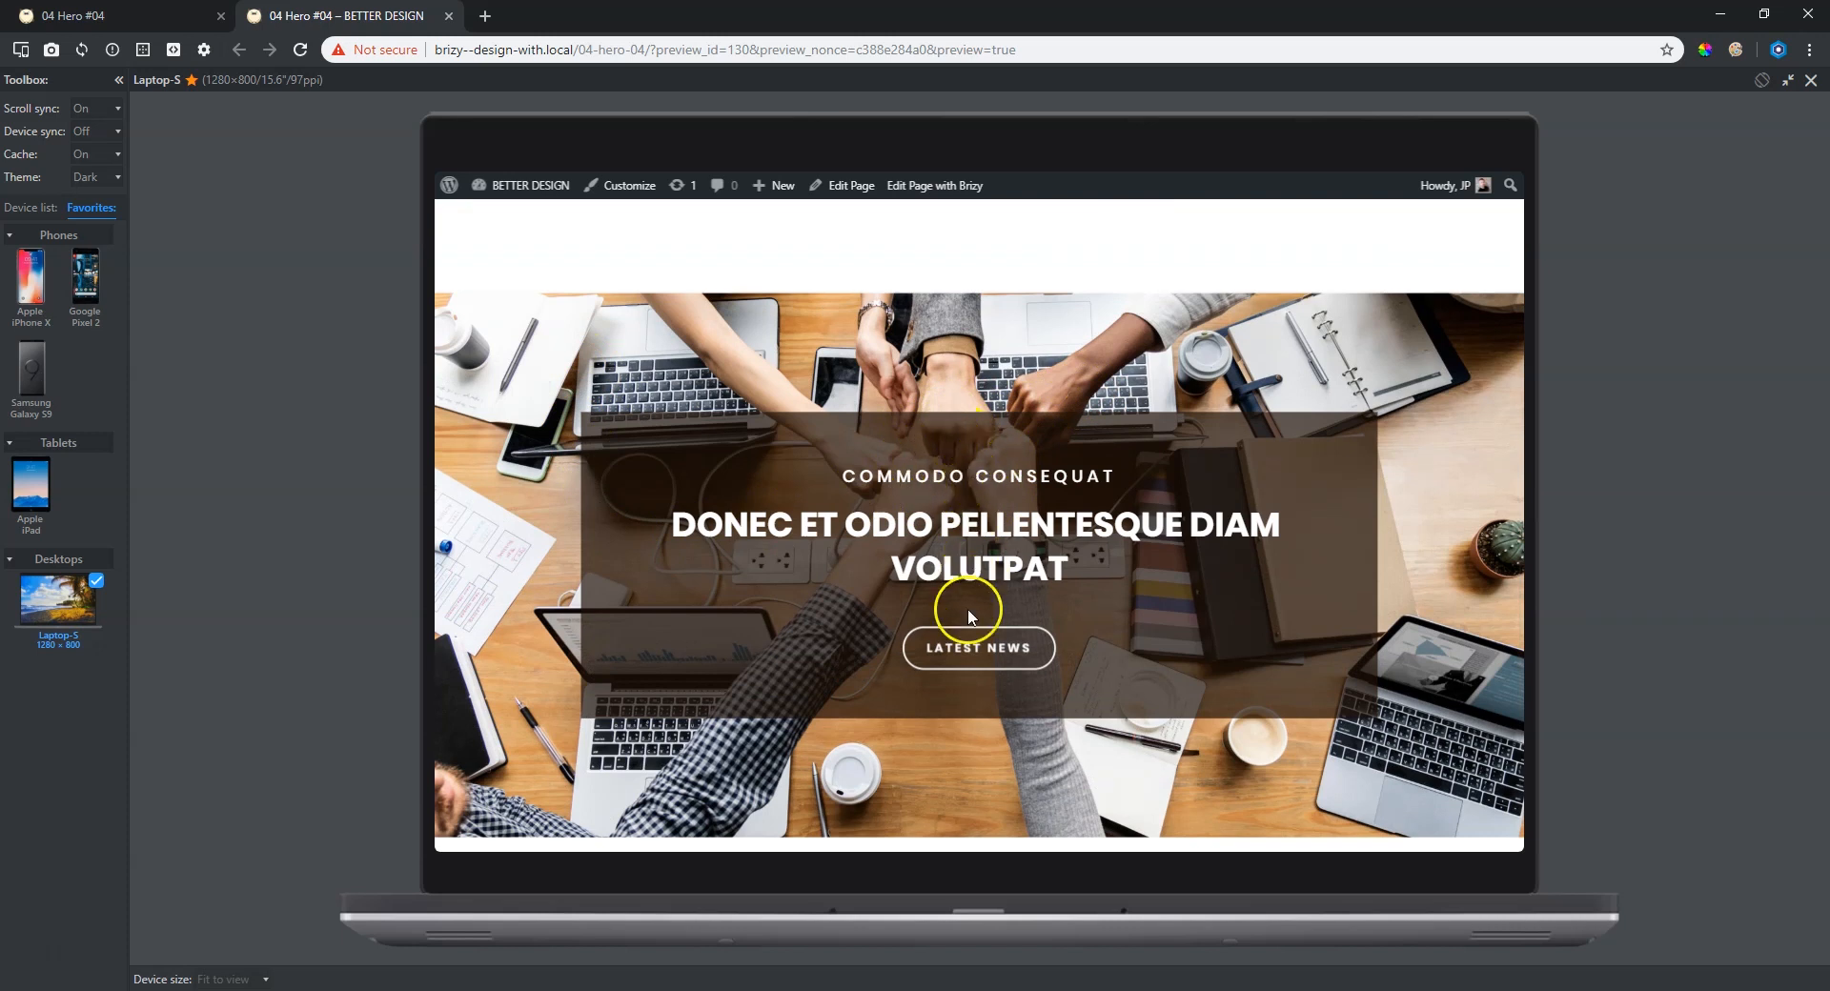
Move the focal point of the hero block's background photo to its upper edge and update the page.
click(153, 15)
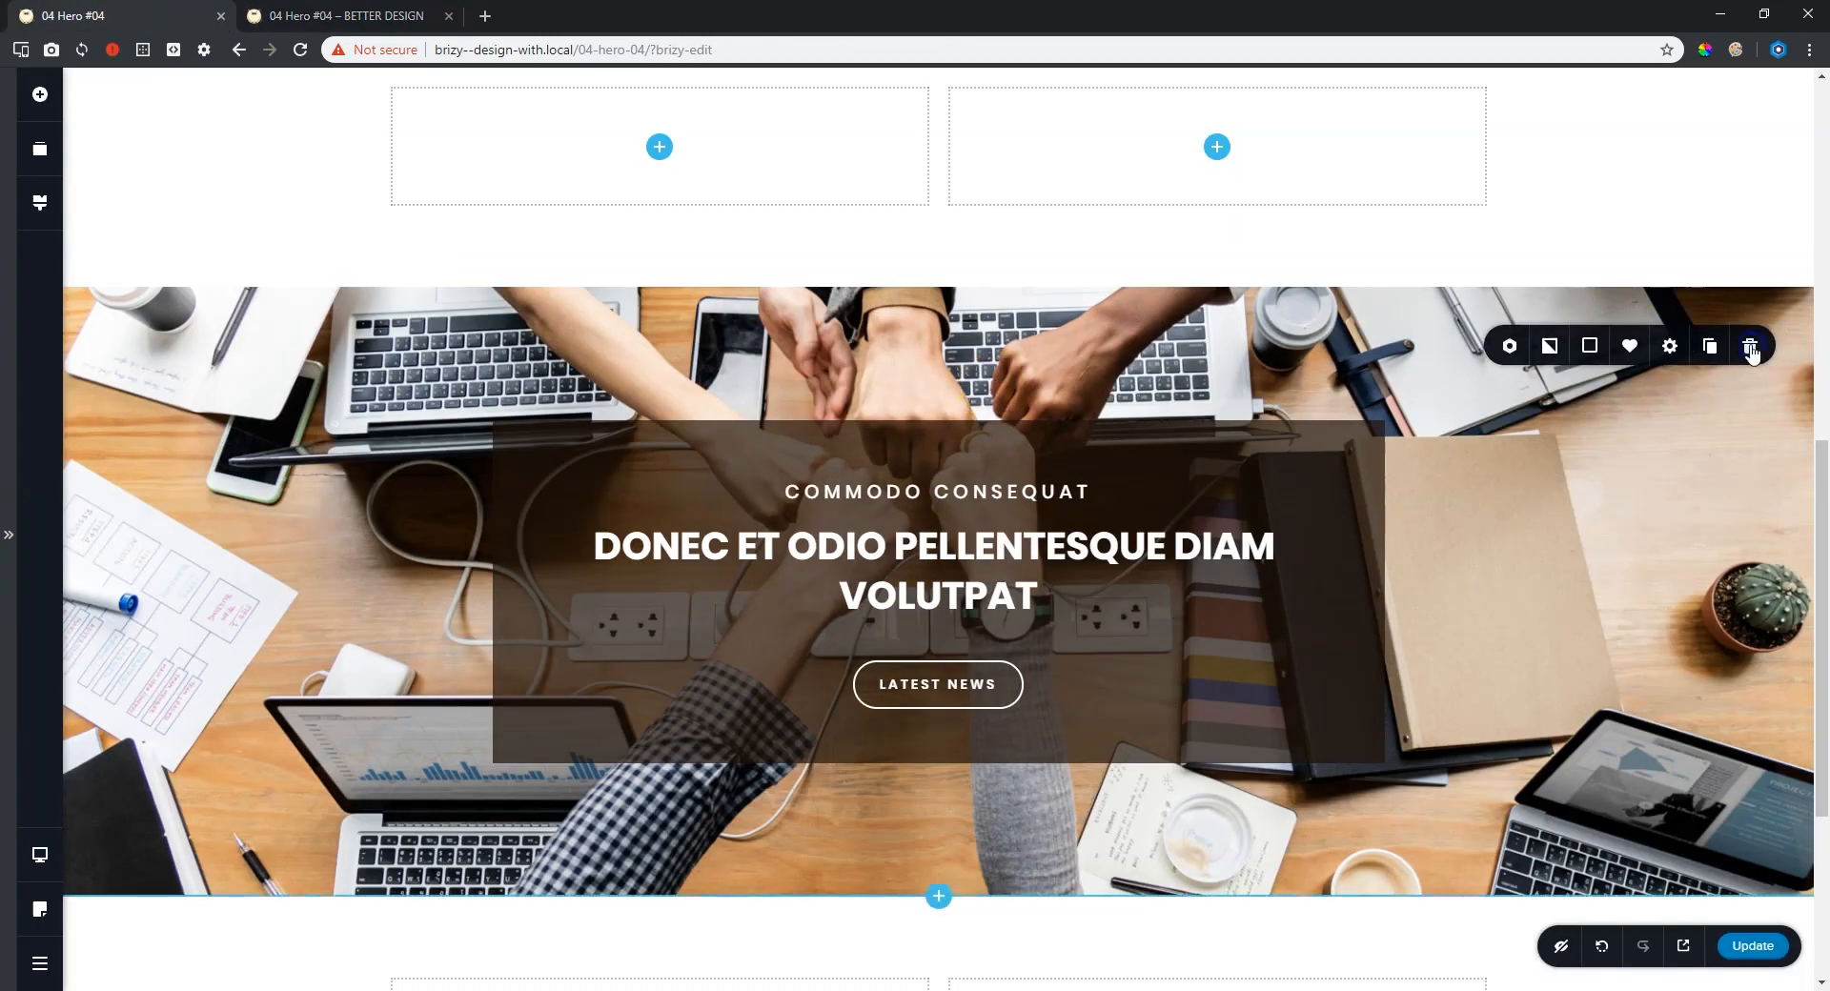
click(1549, 345)
mouse_move(1581, 214)
mouse_down()
mouse_move(1539, 205)
mouse_move(1561, 229)
mouse_move(1567, 183)
mouse_move(1574, 198)
mouse_up()
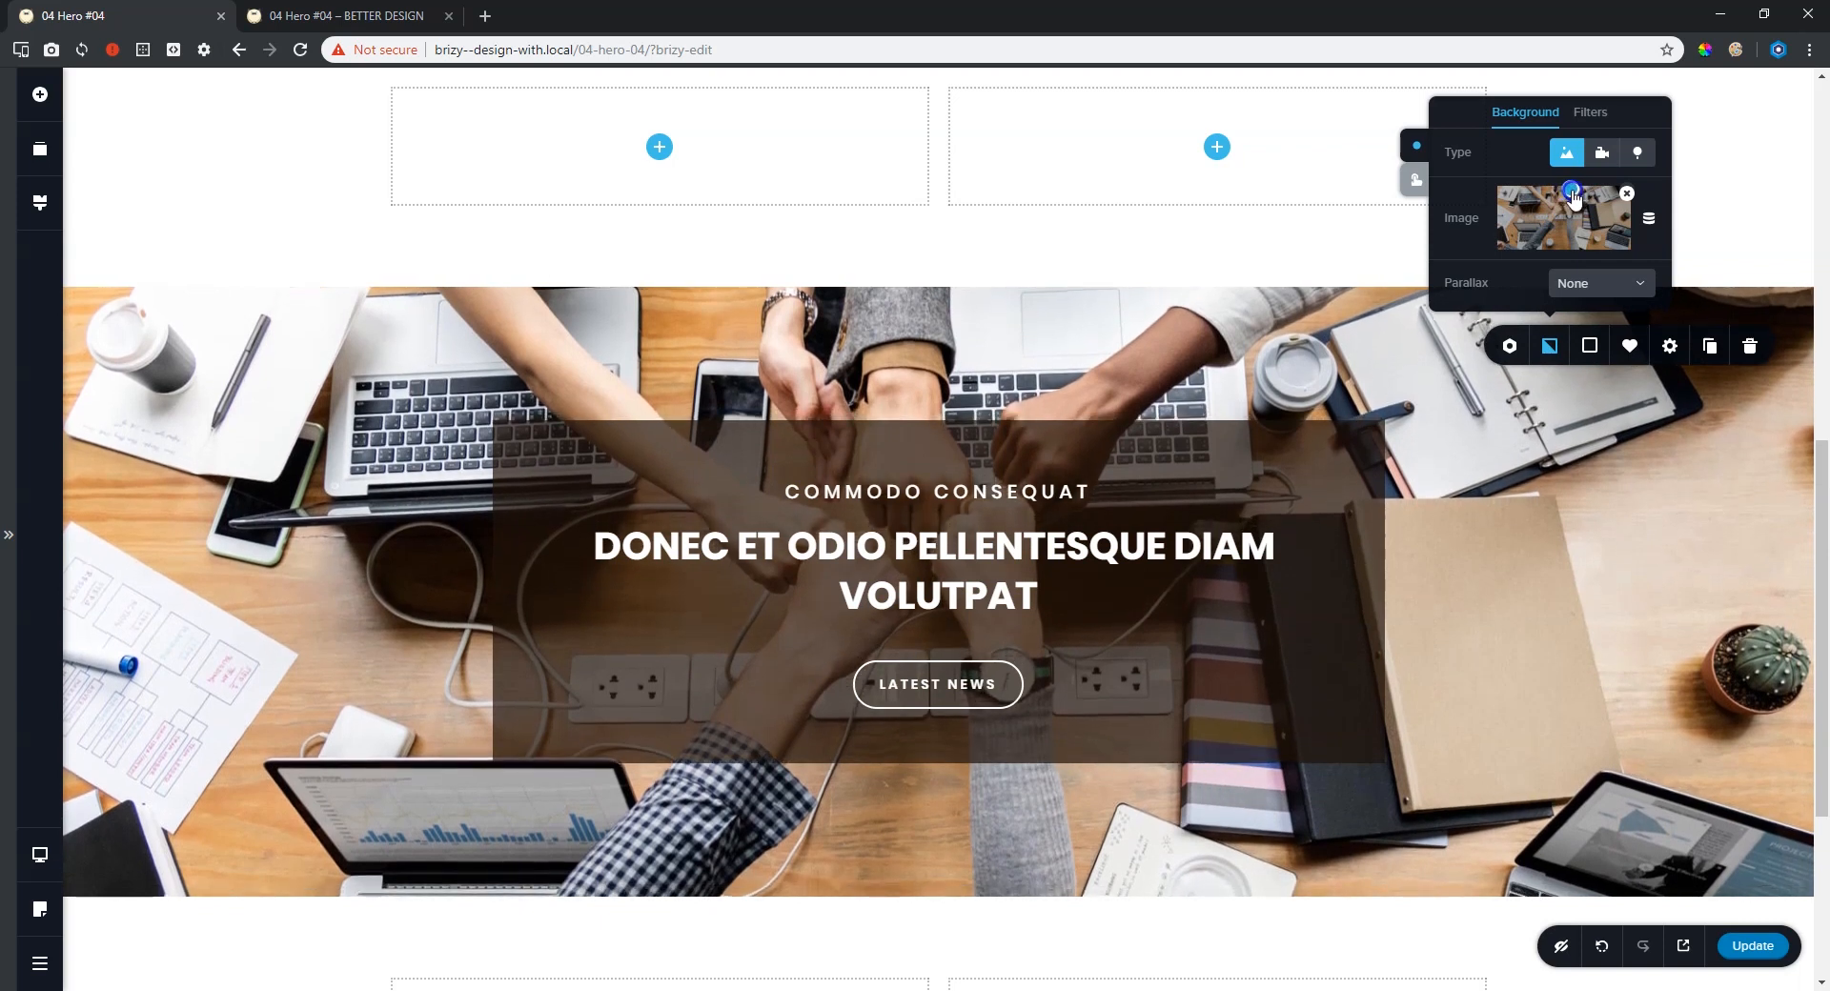
click(1762, 948)
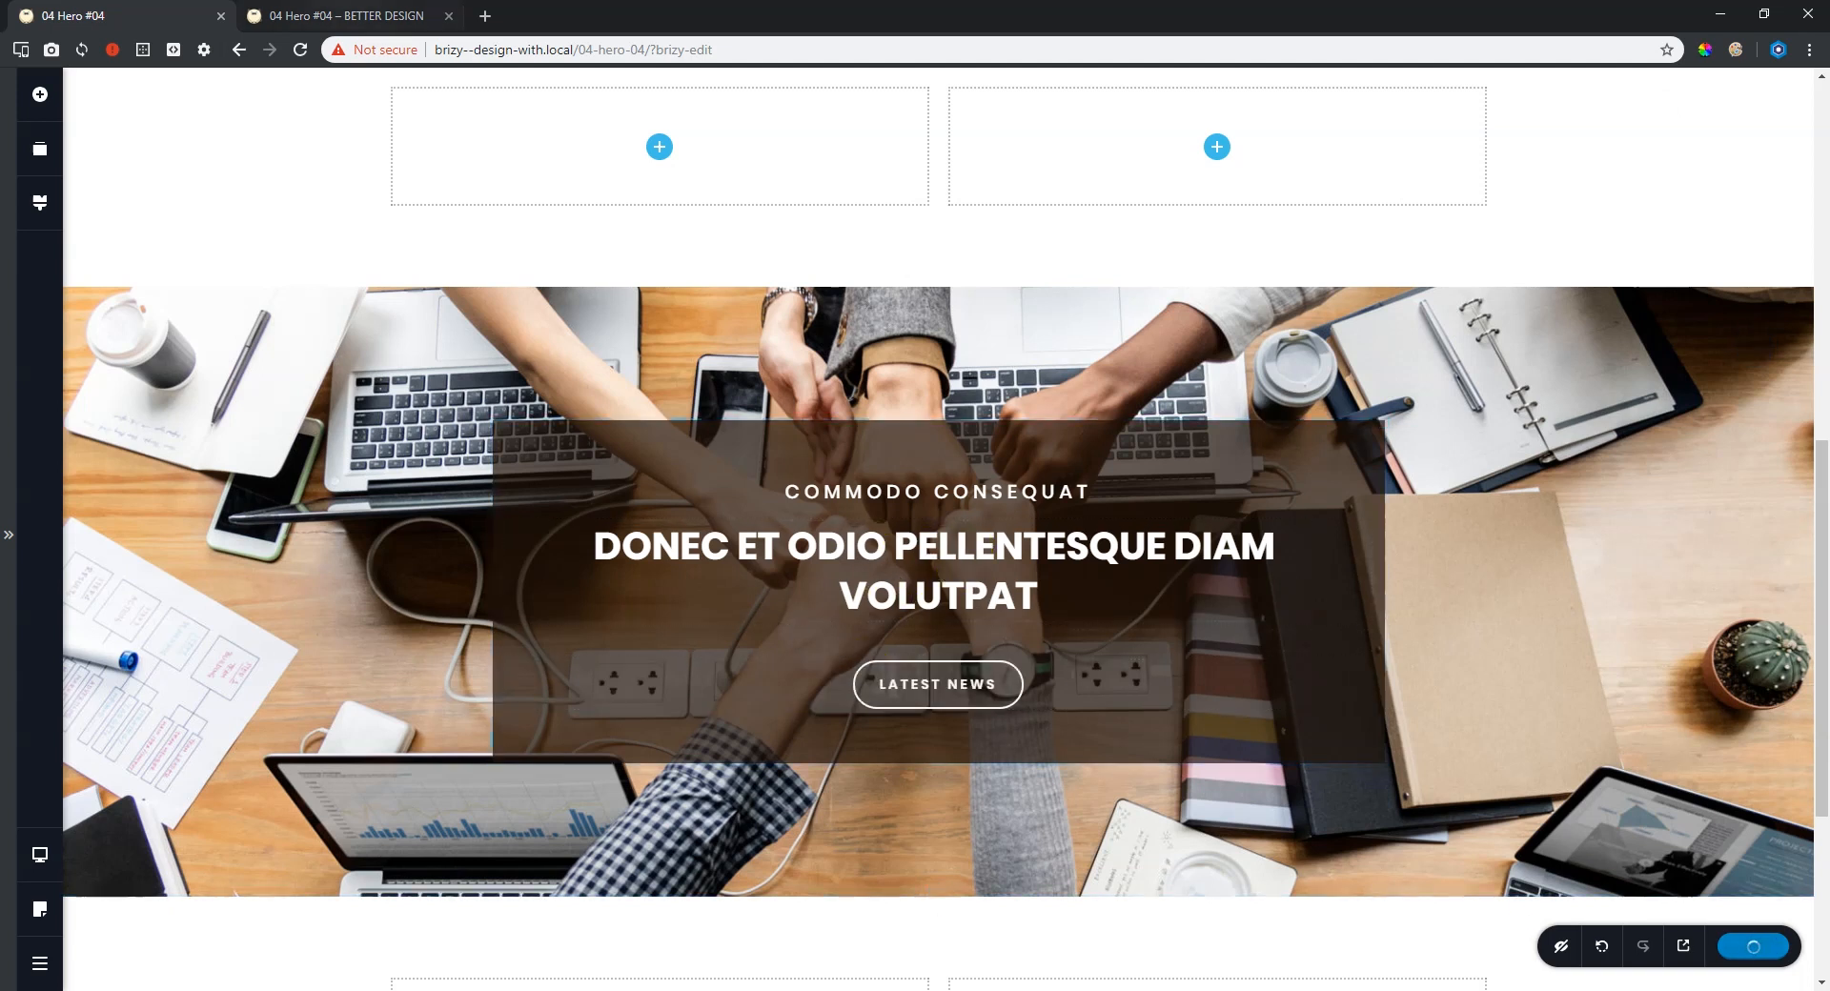
Reload the preview and inspect the photo hero on the Laptop-S, Samsung Galaxy S9 and Apple iPad devices.
click(349, 14)
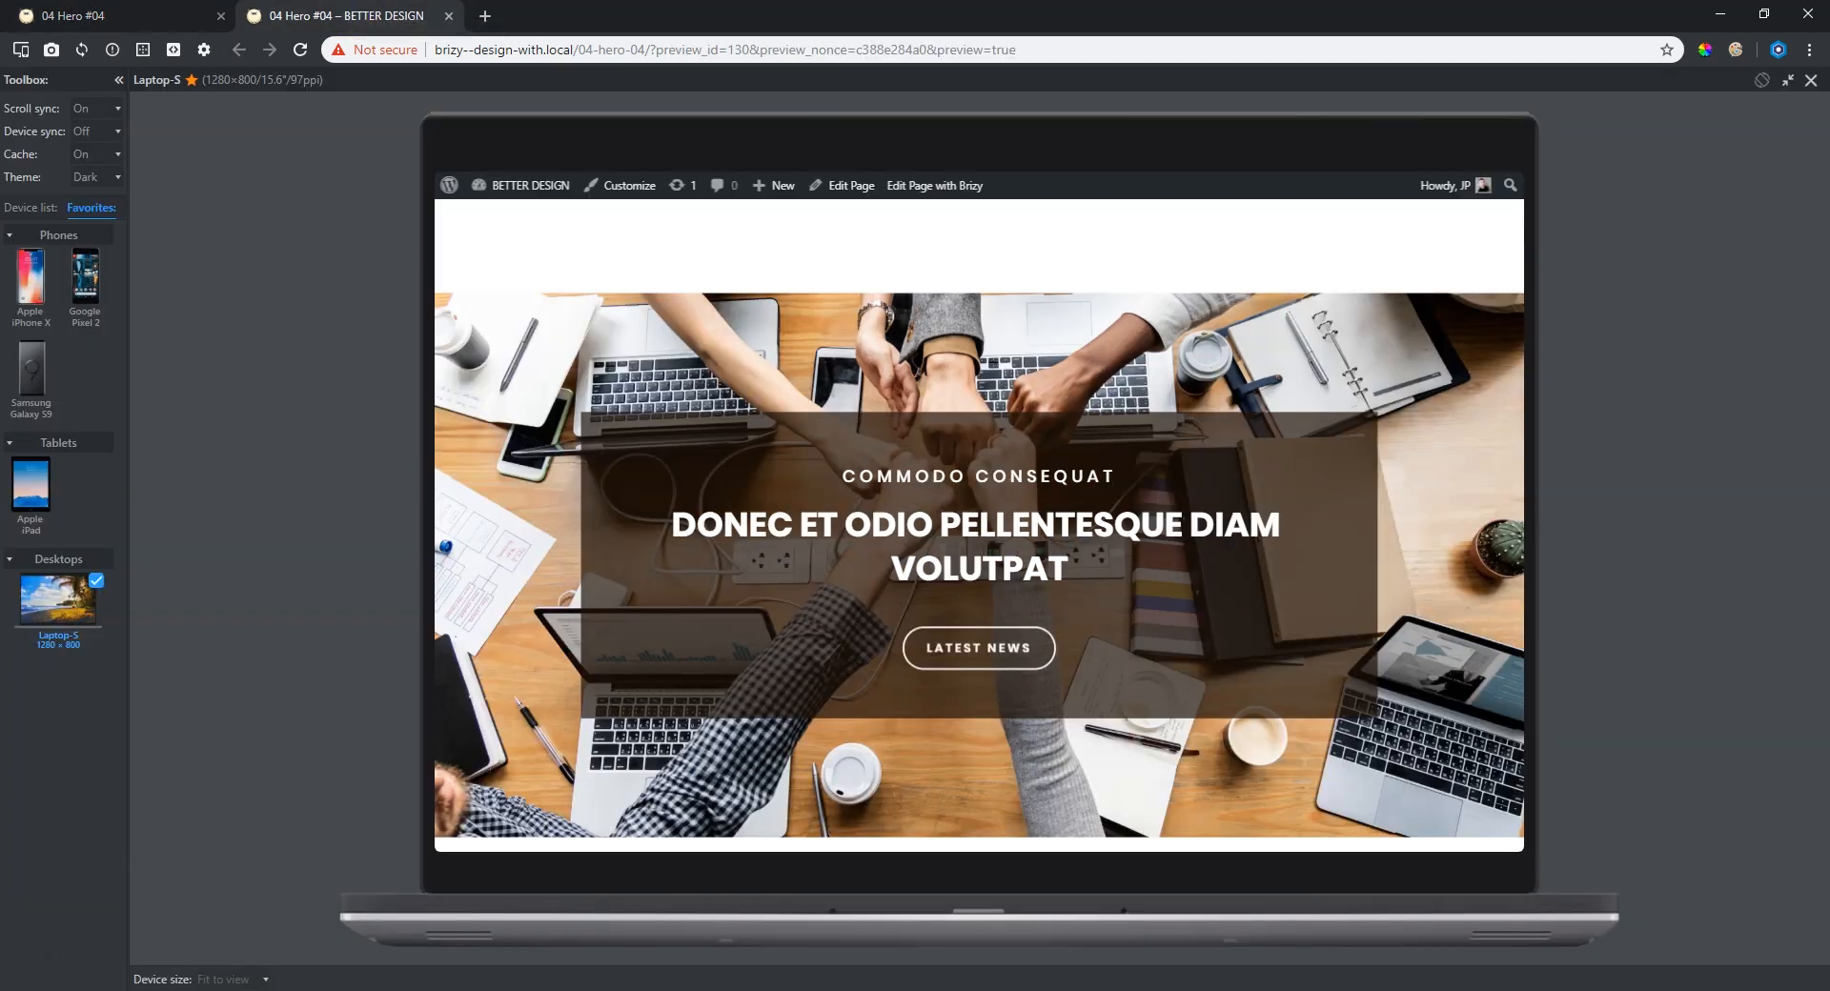
click(300, 53)
click(620, 425)
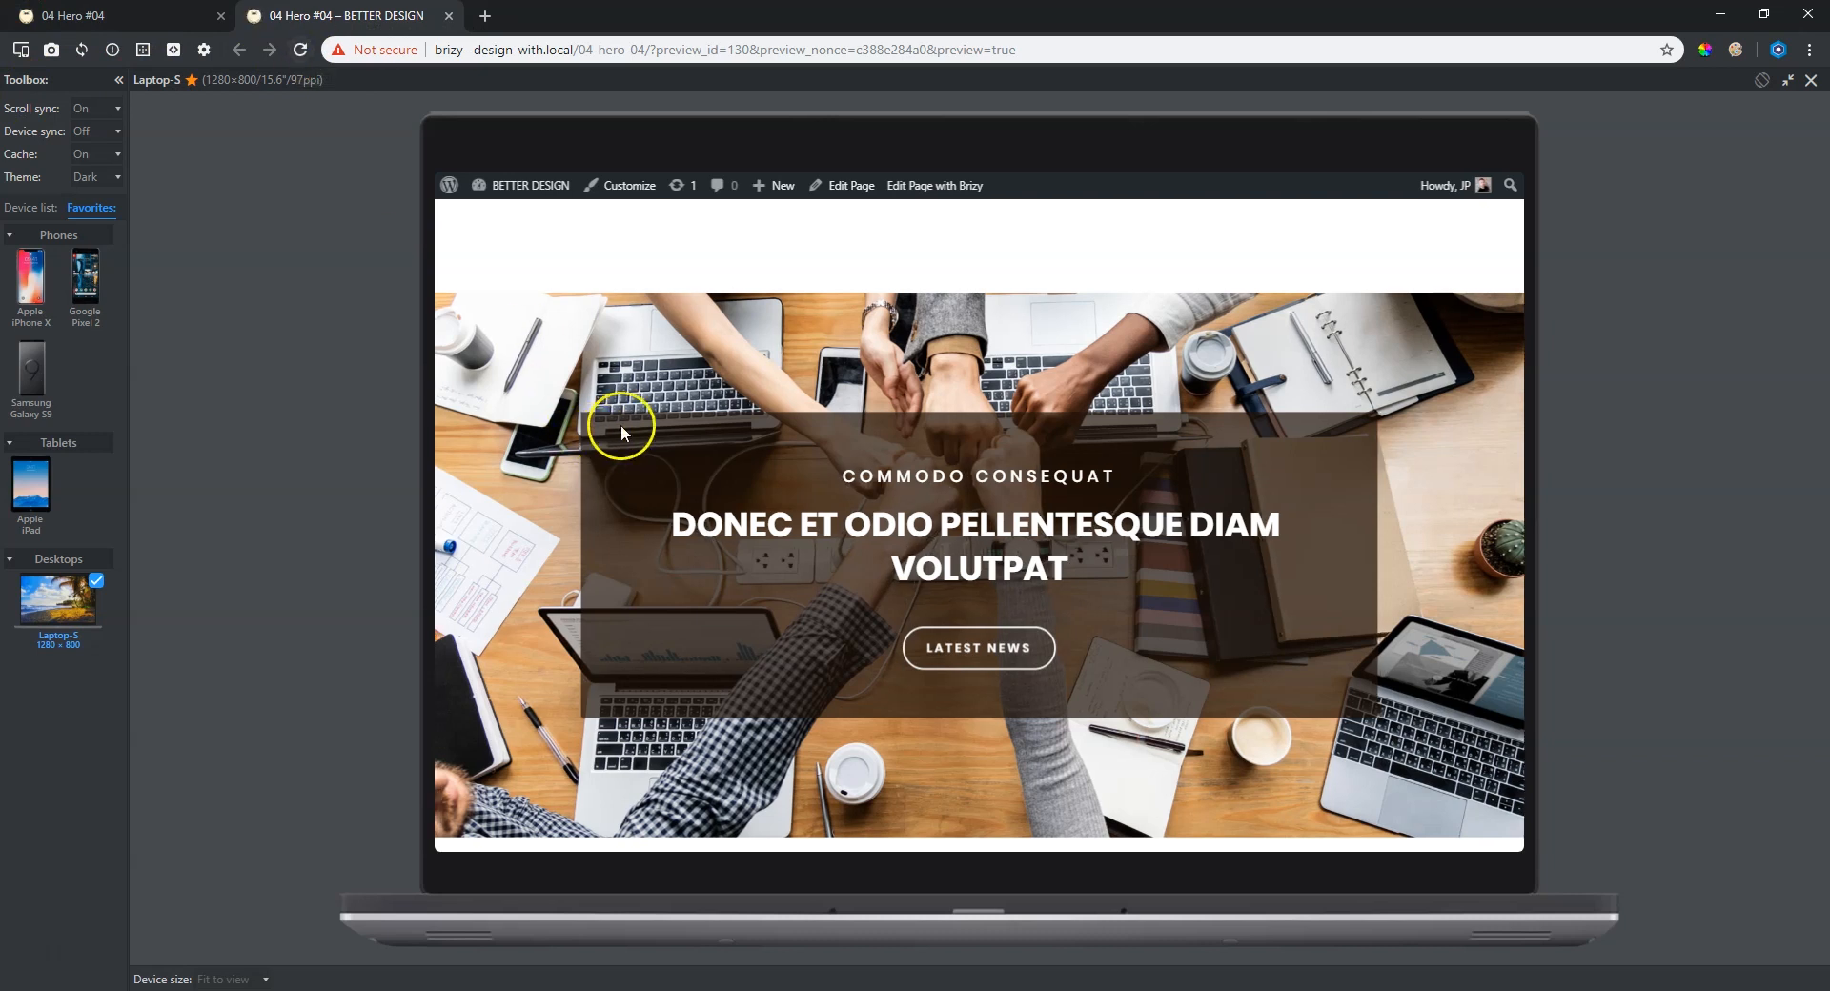
click(31, 371)
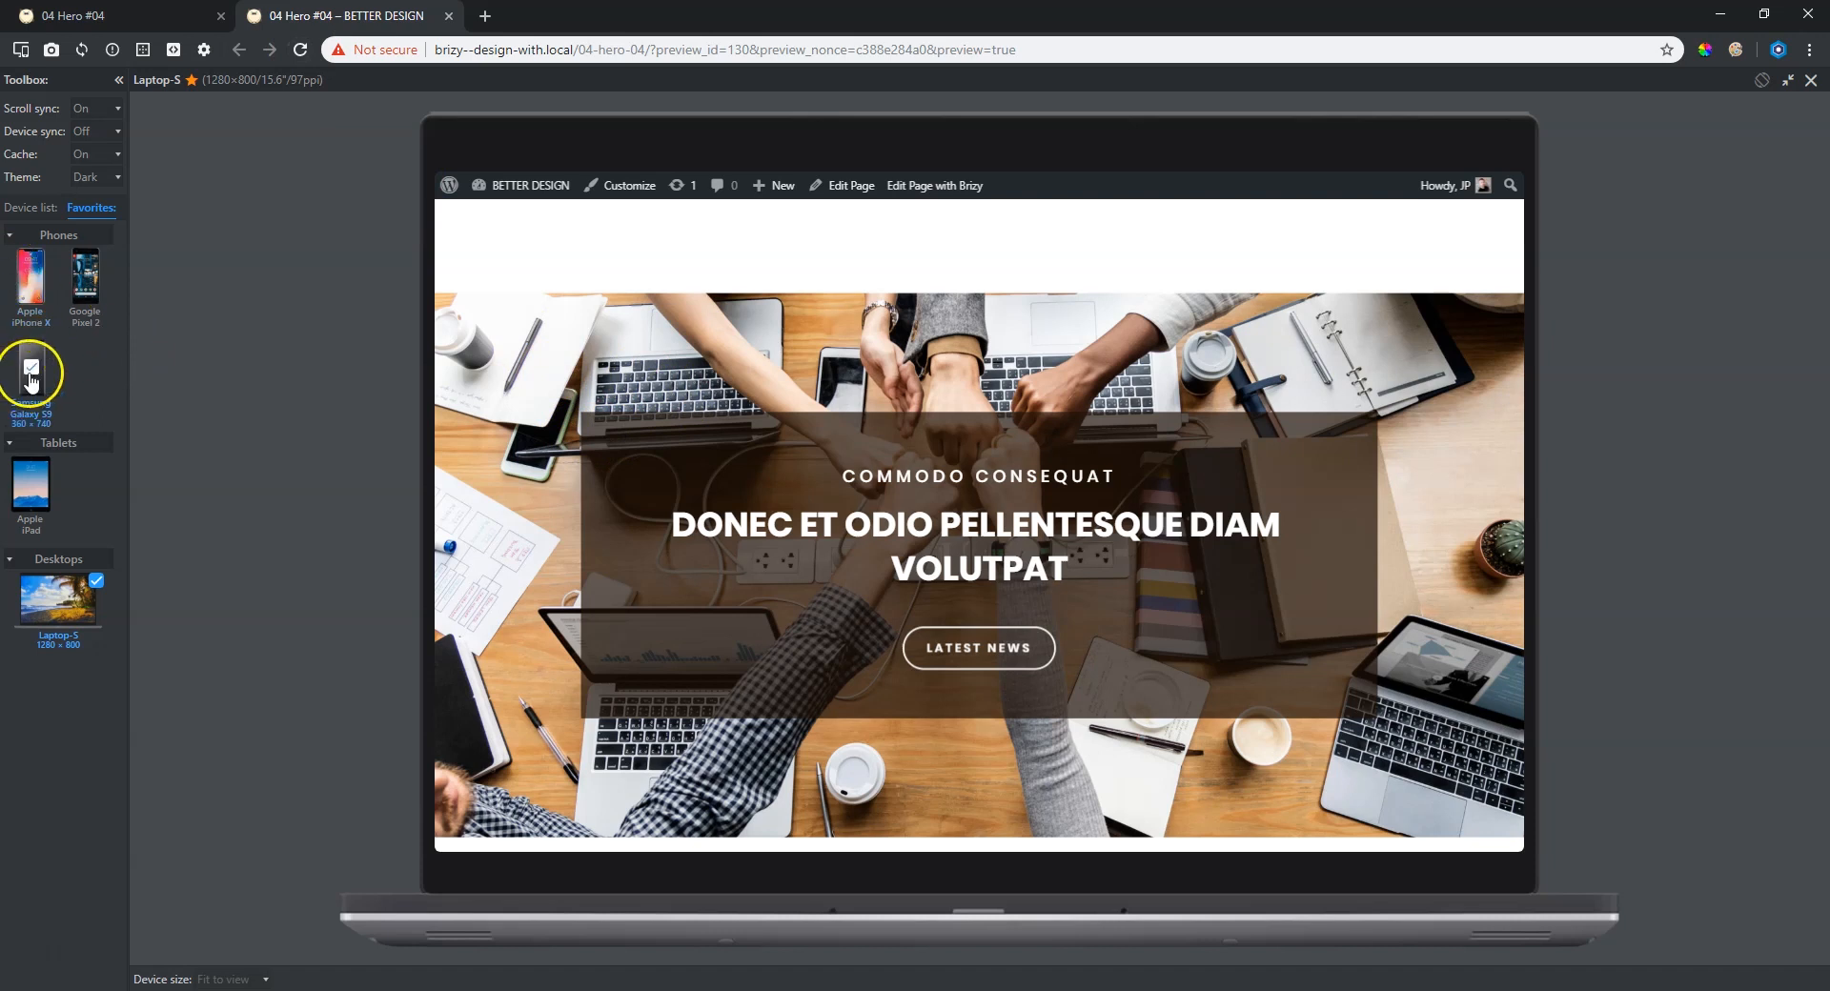
scroll(939, 529, down, 3)
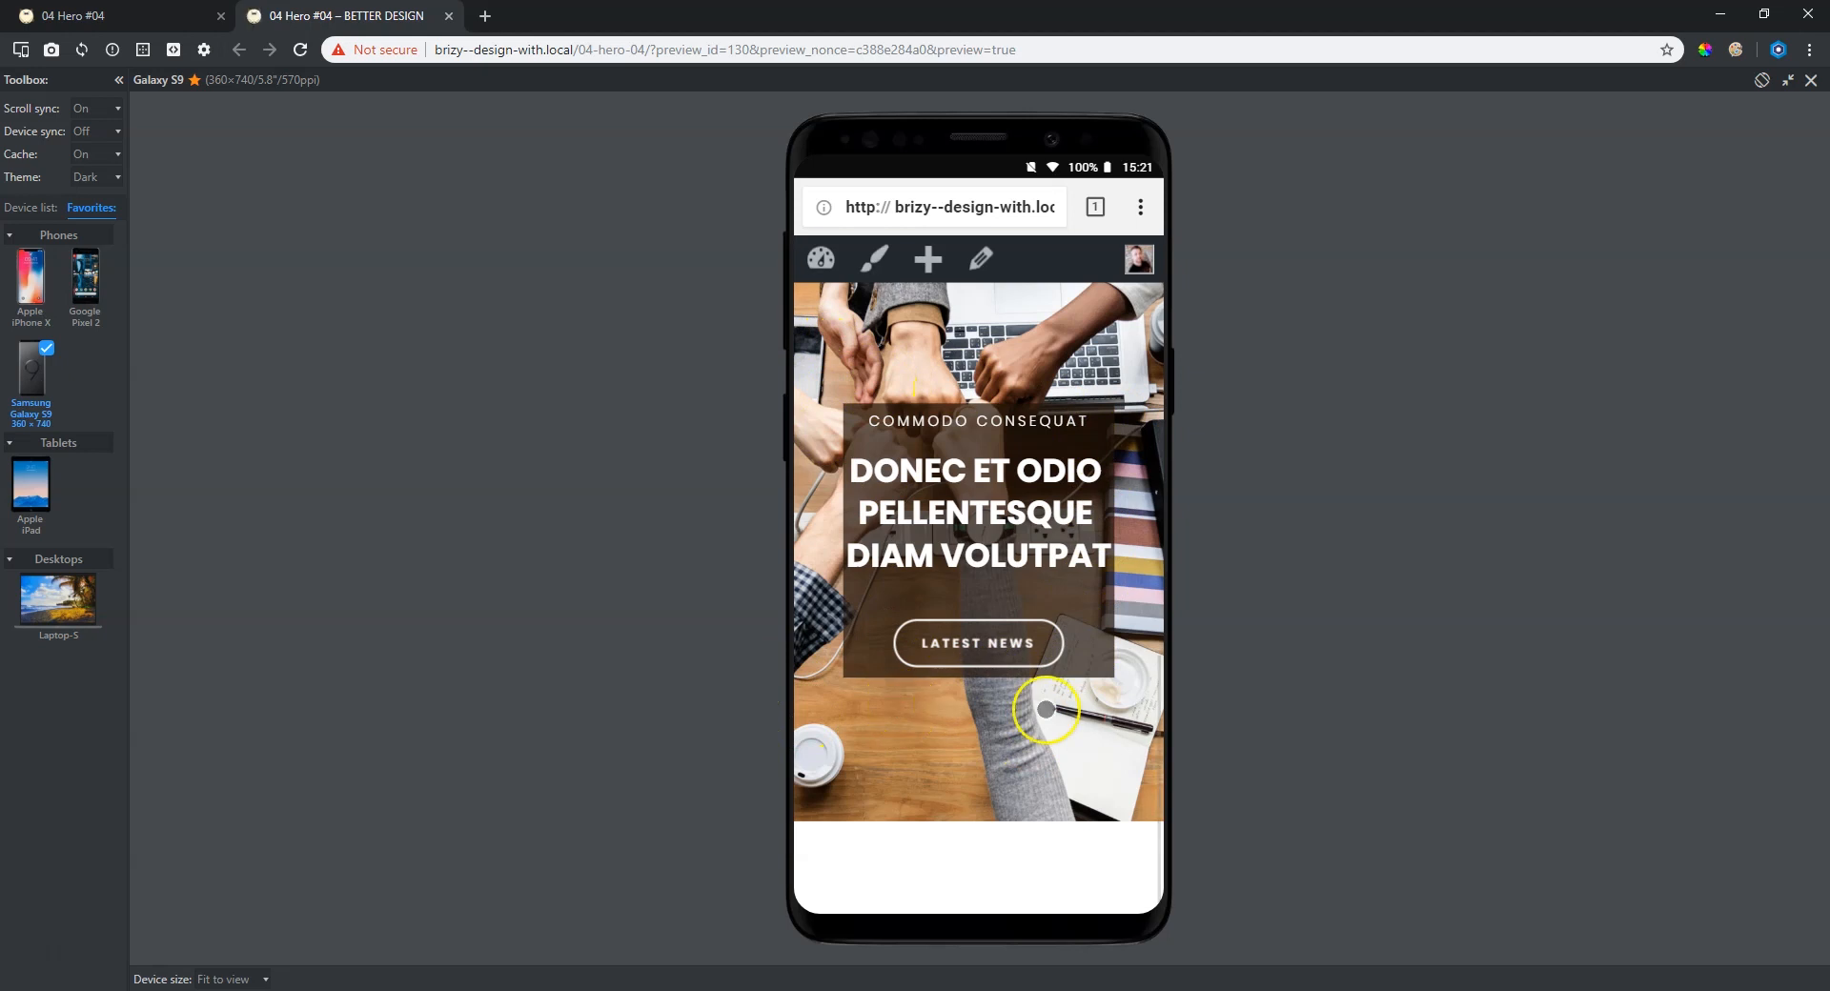
click(17, 506)
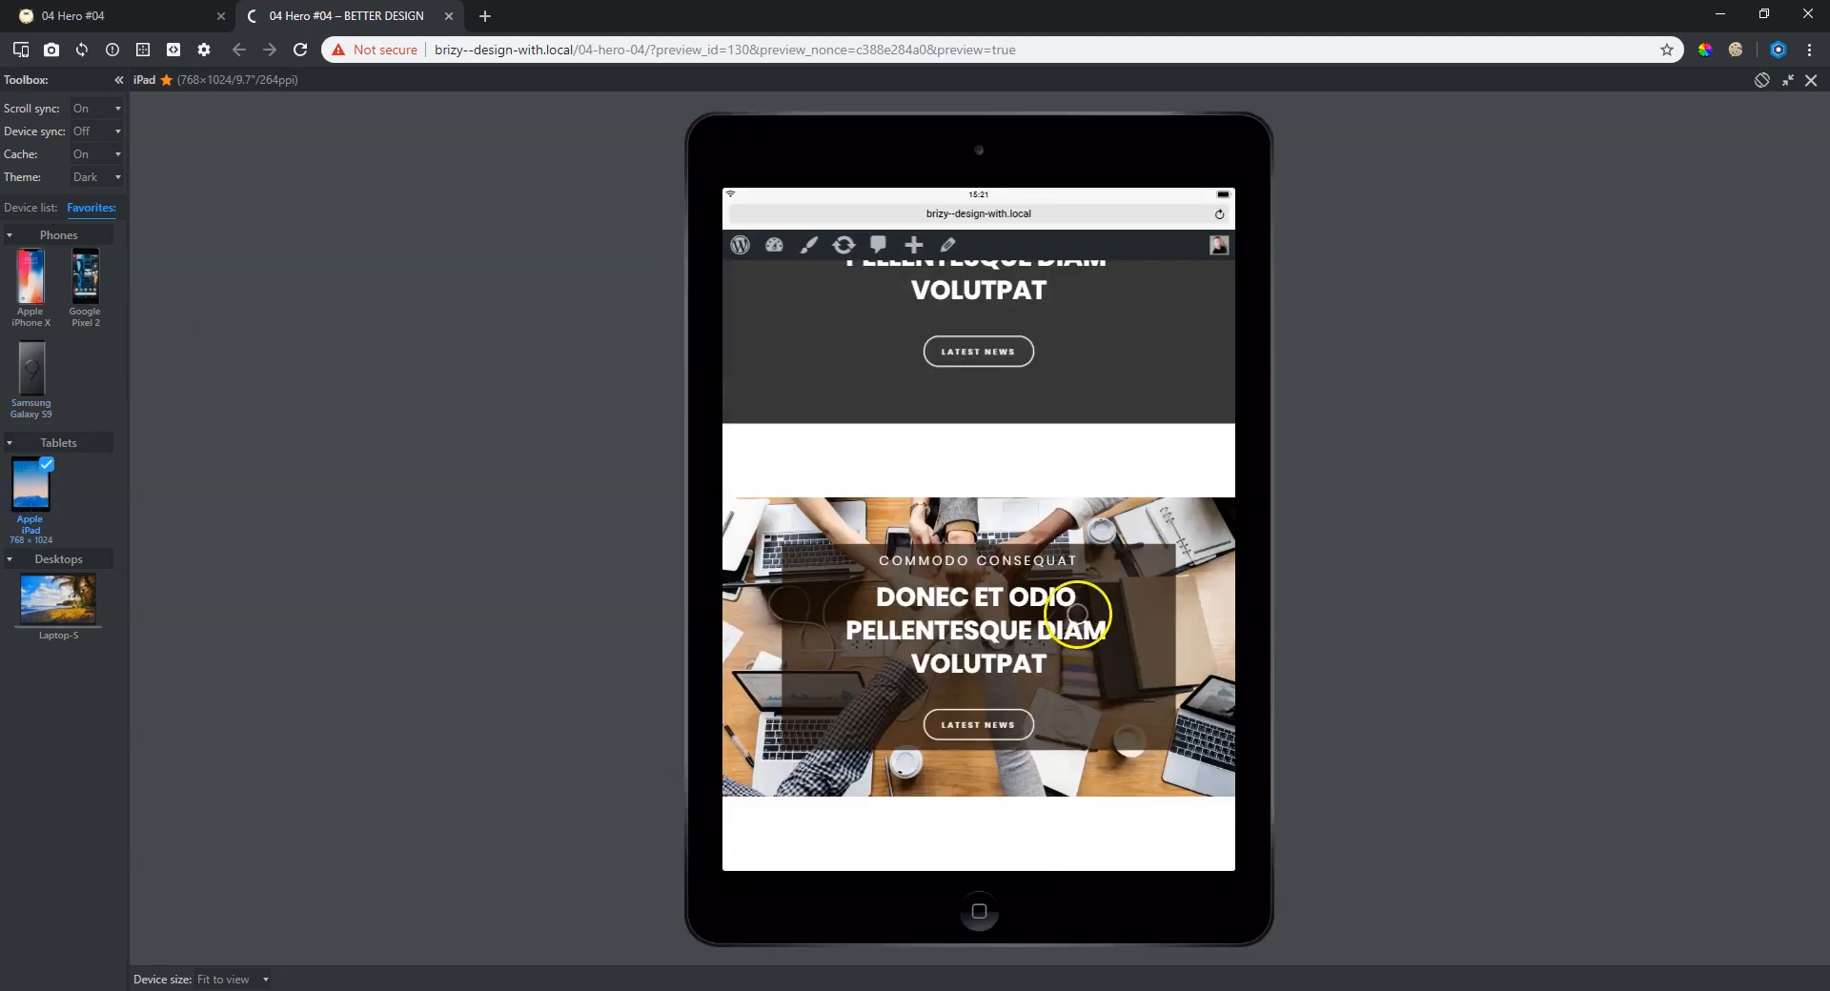
In the editor's tablet view, set the hero text column's top padding to 31 px and its bottom padding to 38 px.
key(ctrl+Page_Up)
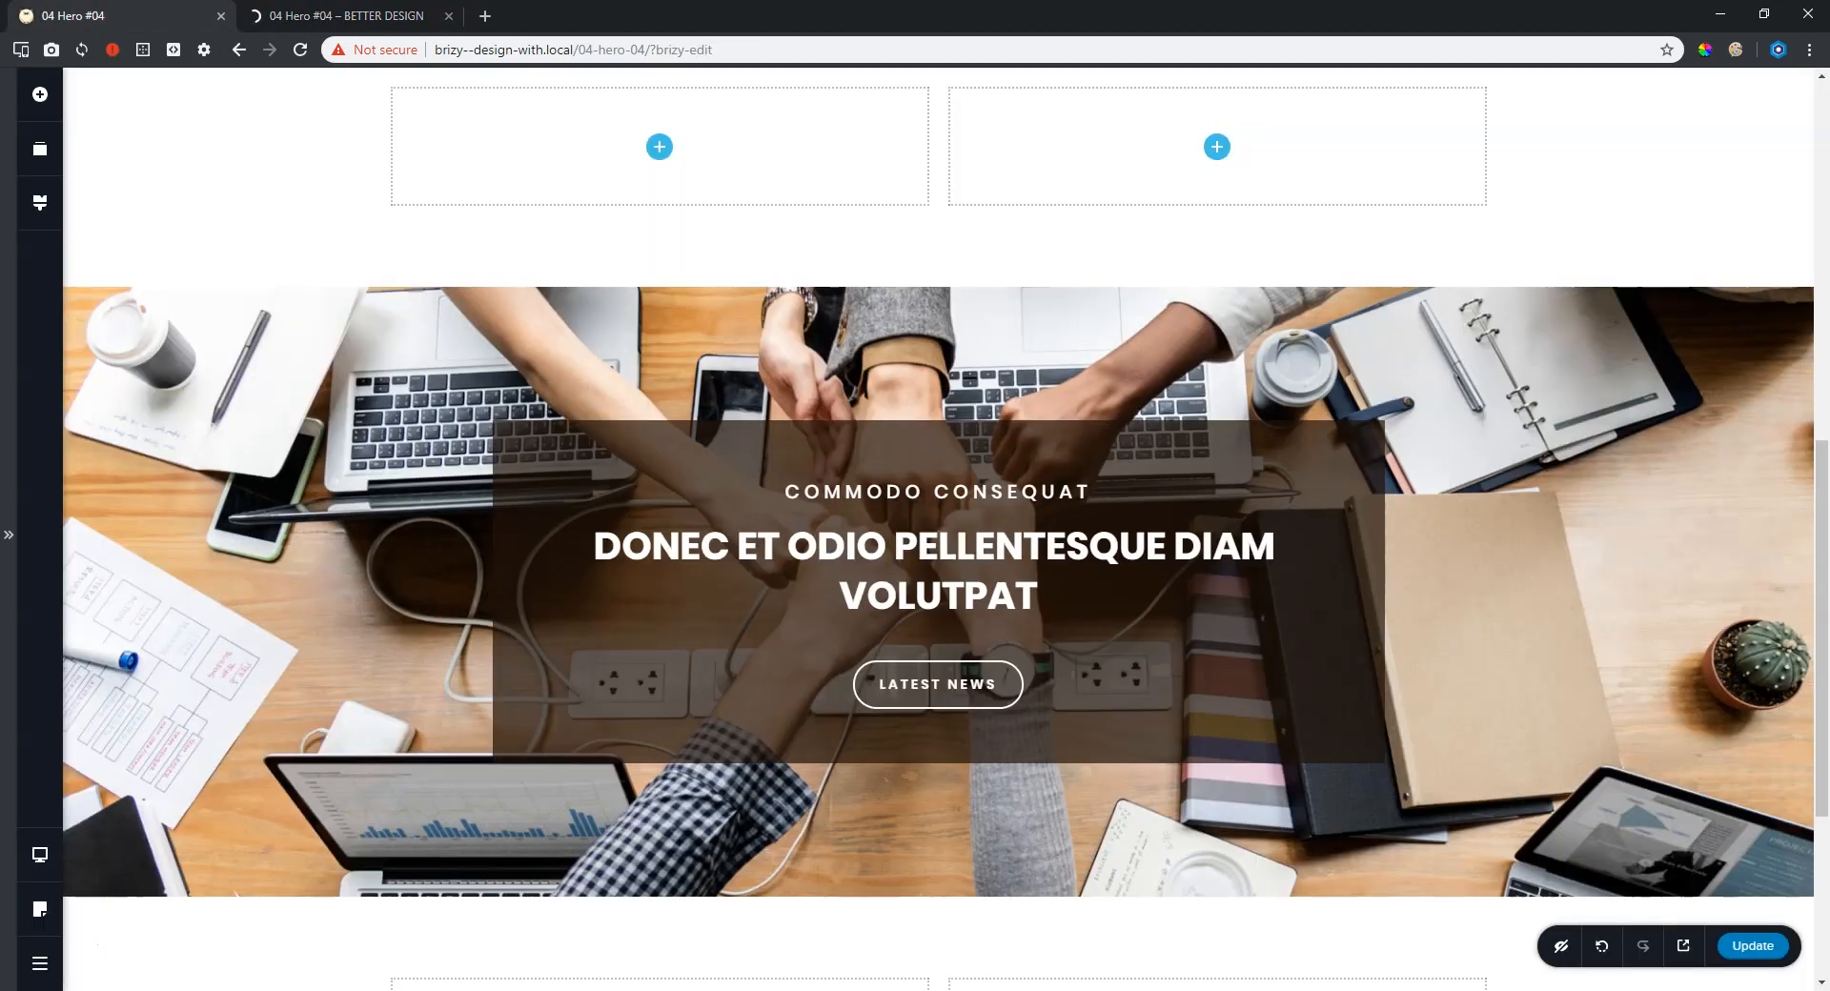
mouse_move(46, 853)
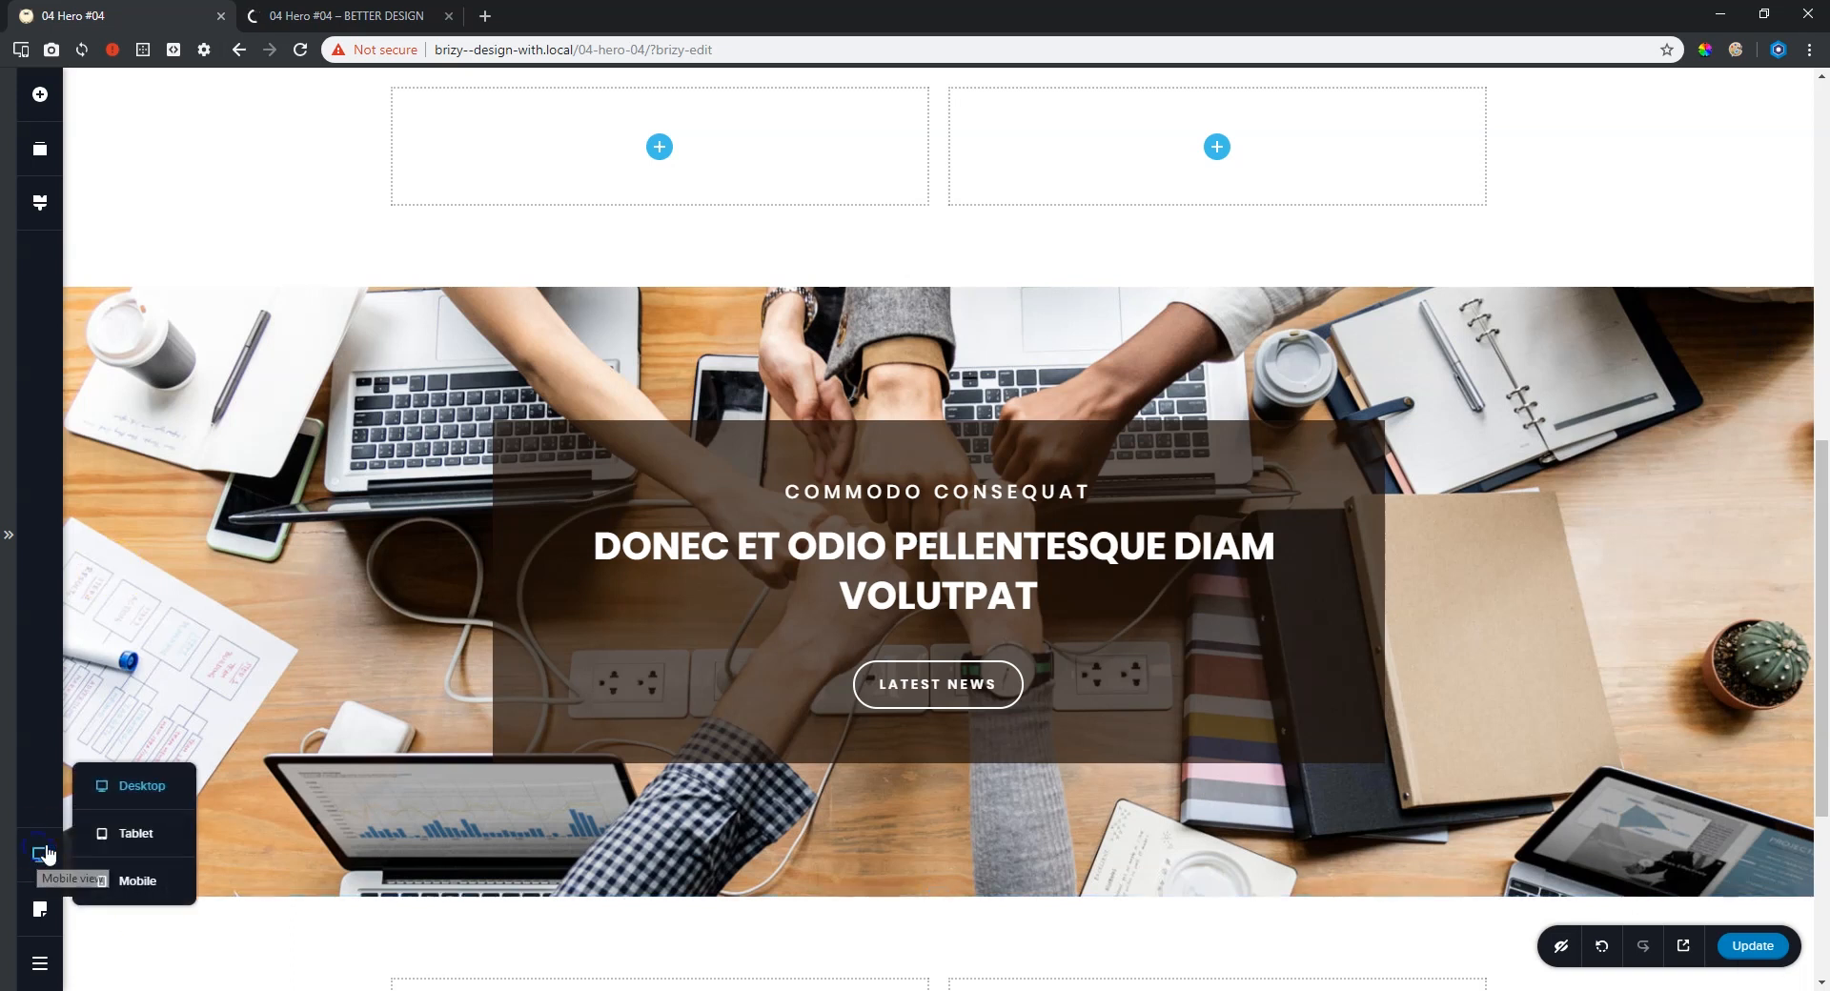
click(141, 837)
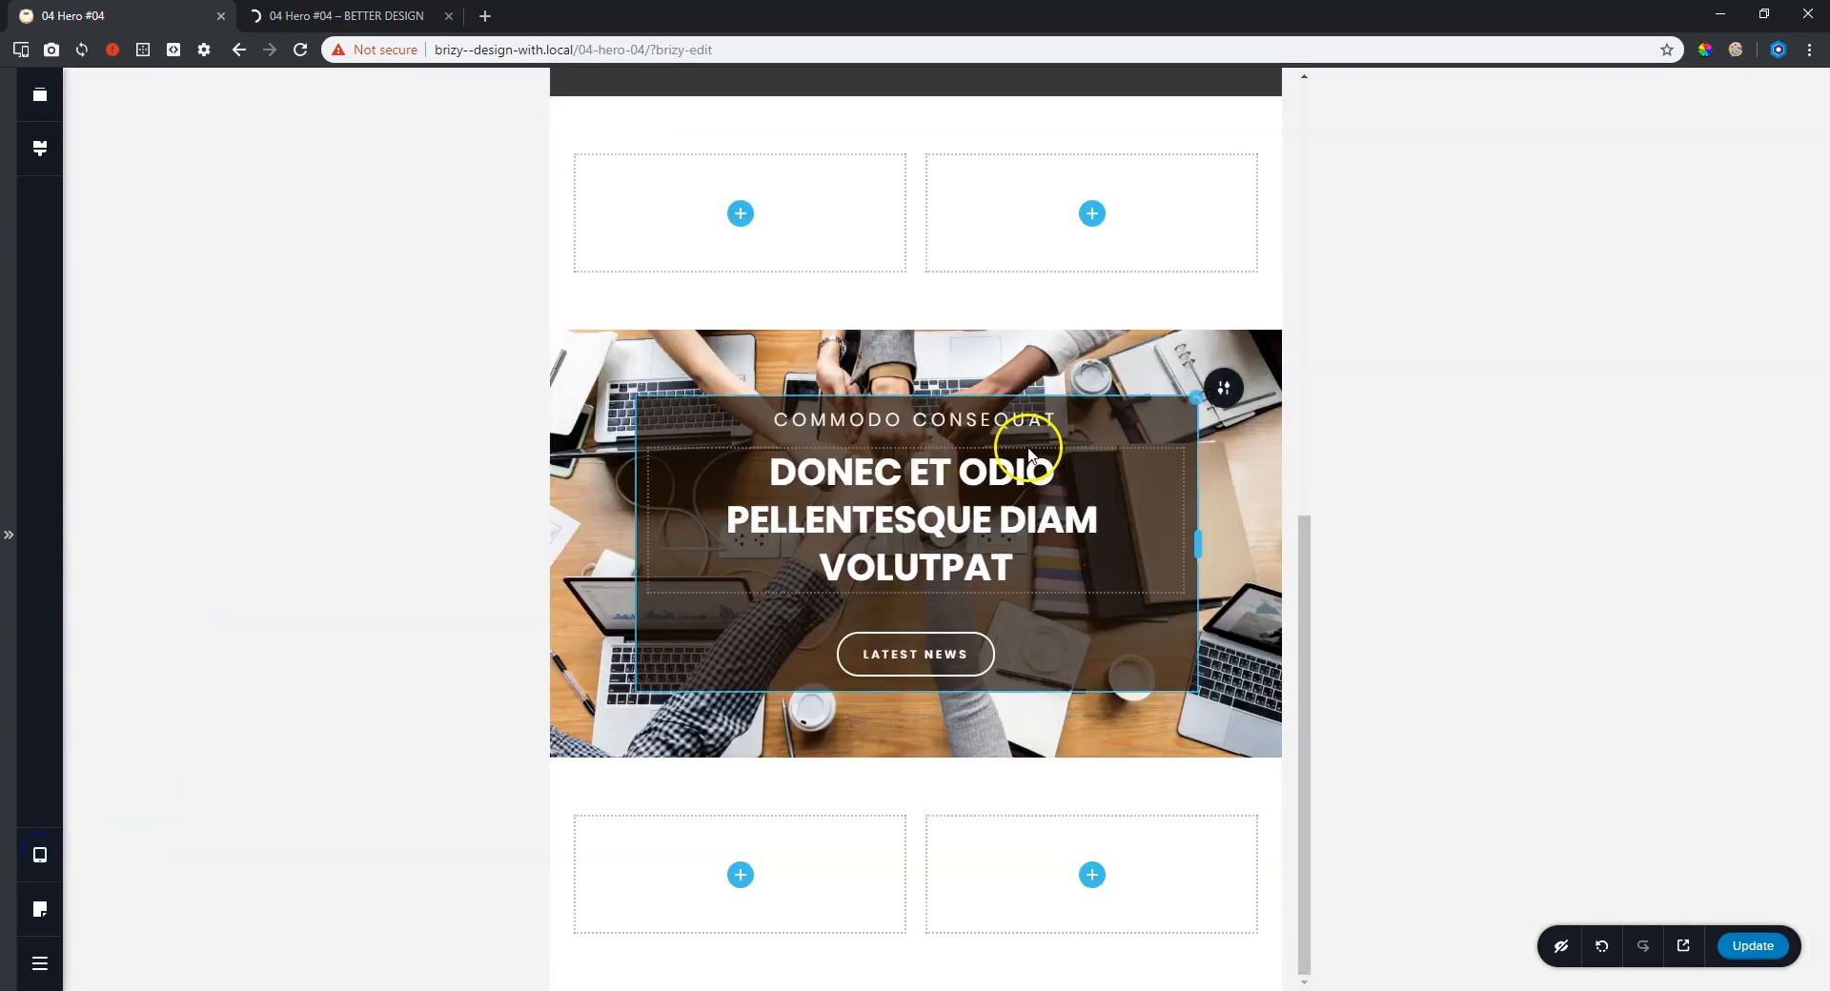
click(1193, 400)
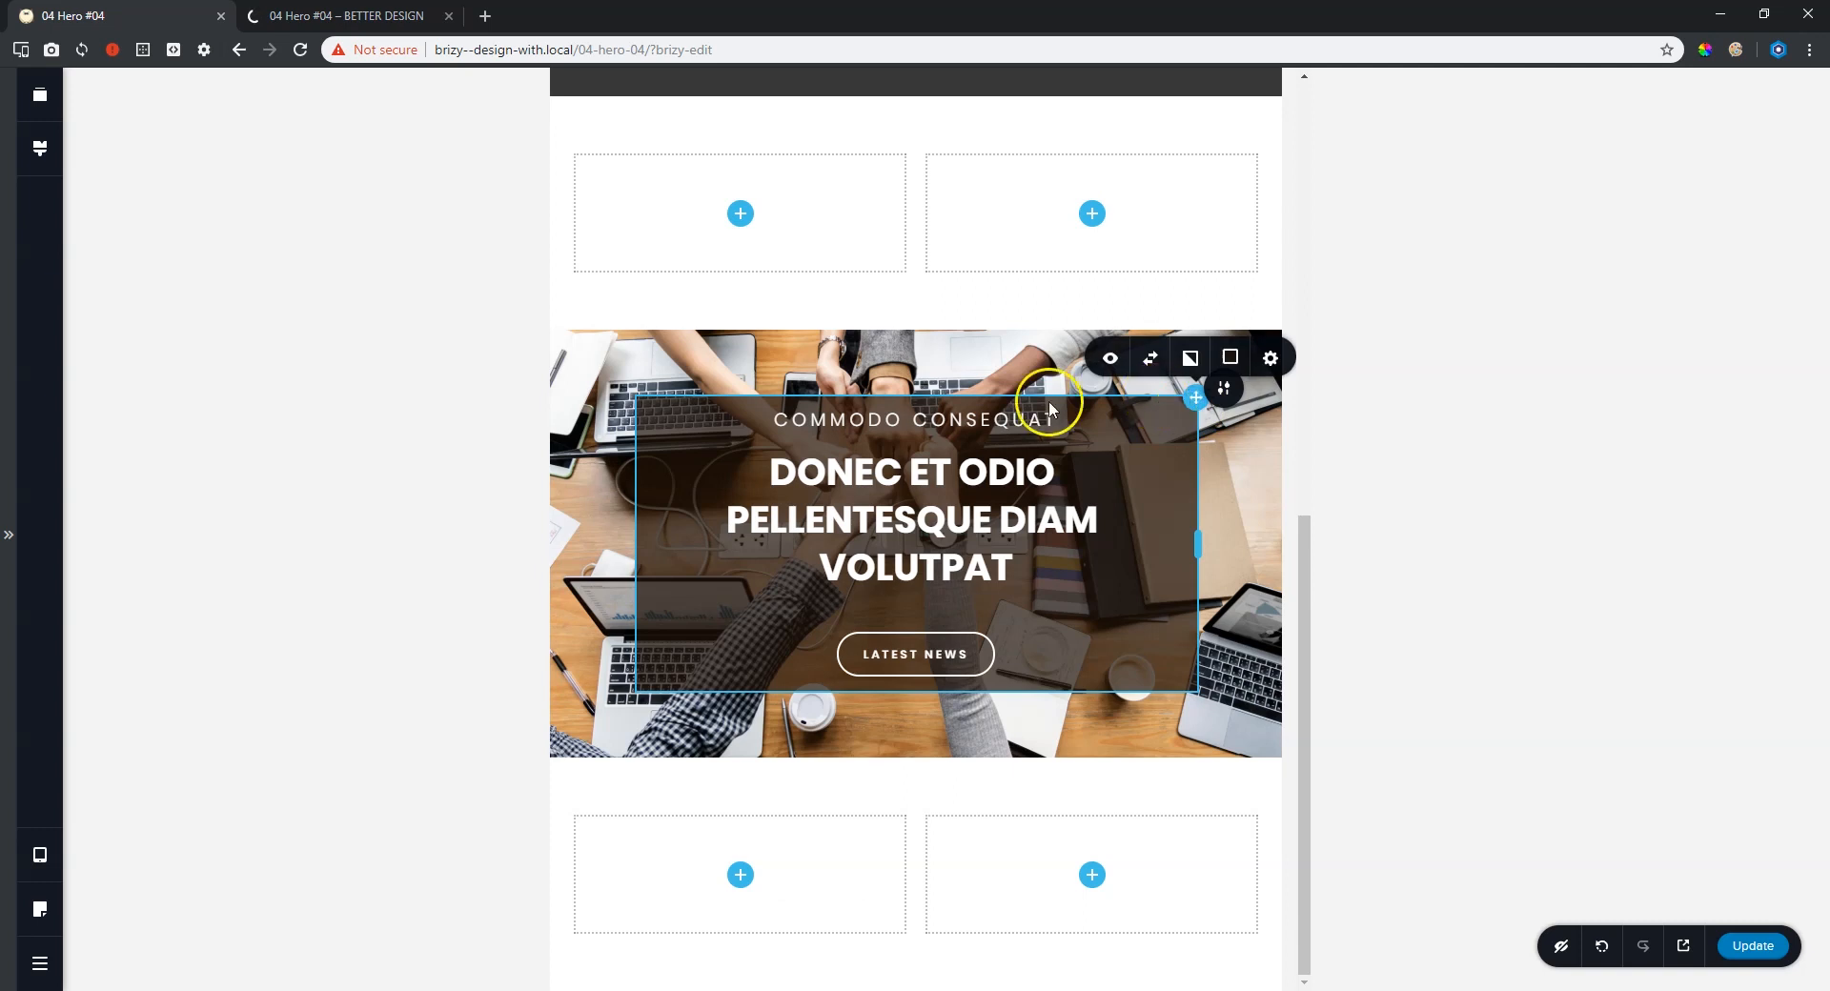
click(1270, 358)
drag(1638, 201, 1664, 197)
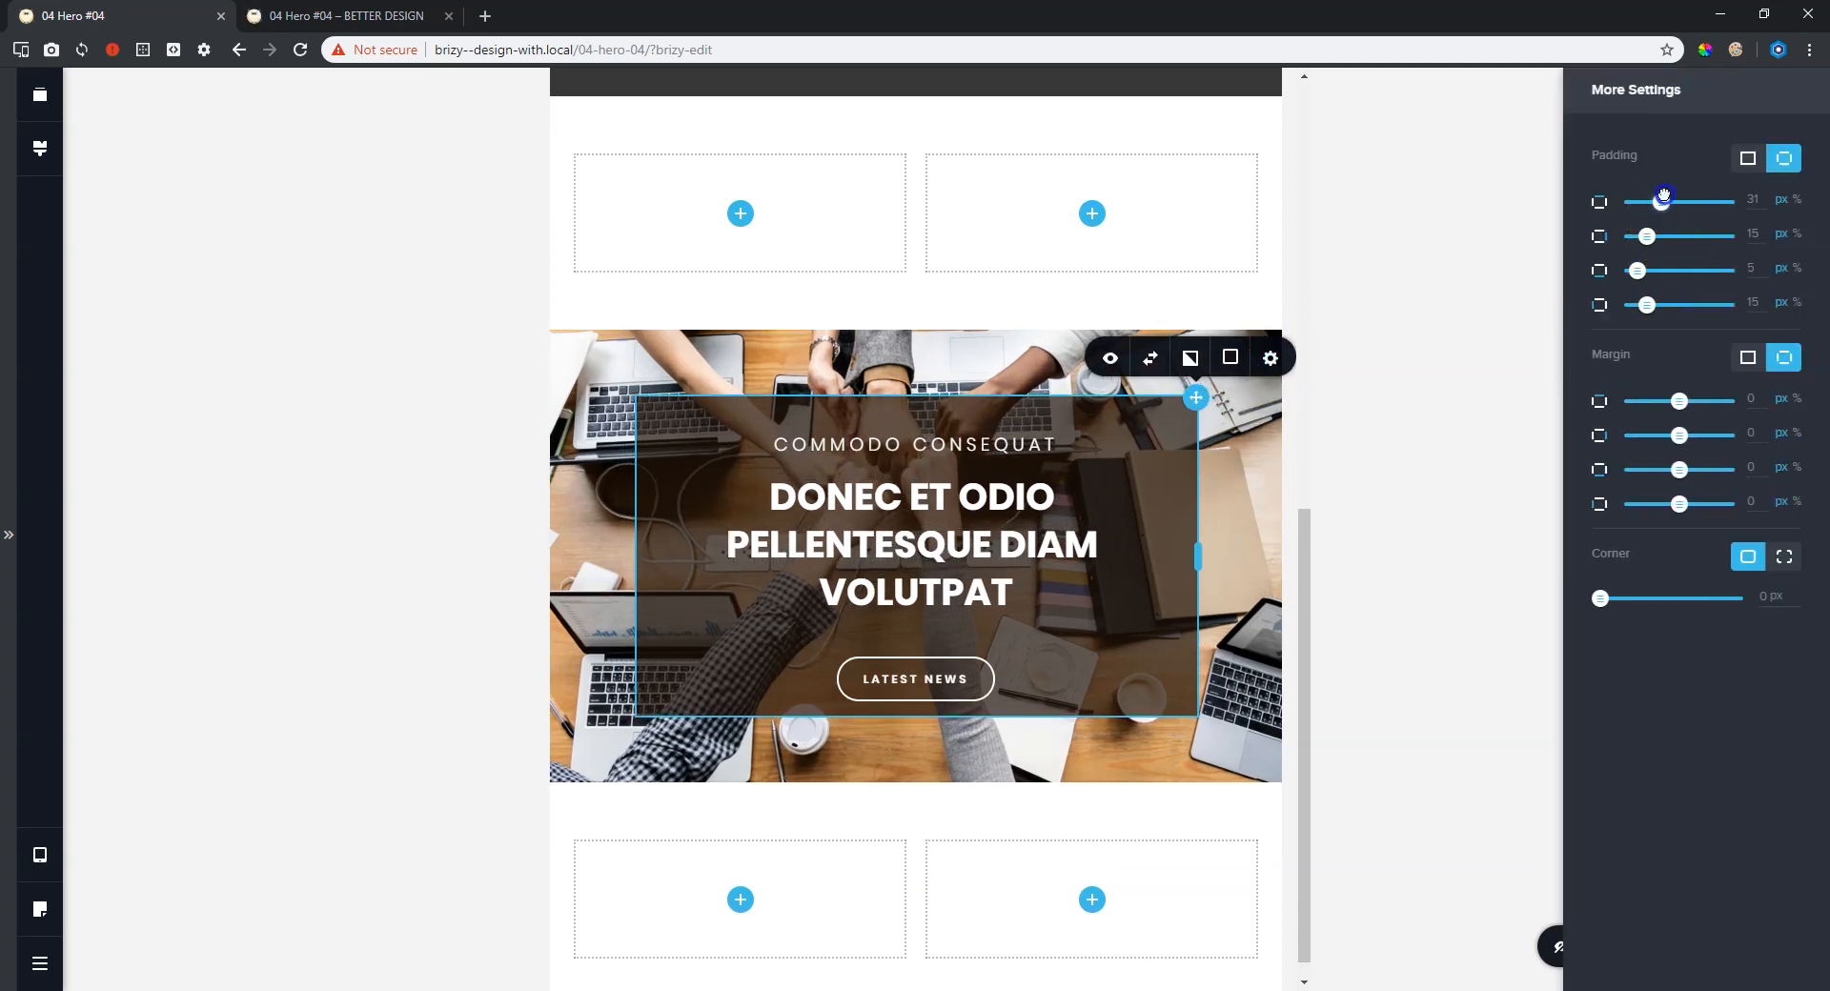
drag(1640, 269, 1665, 269)
In the mobile view, set the hero text column's top margin to 4 px.
click(40, 855)
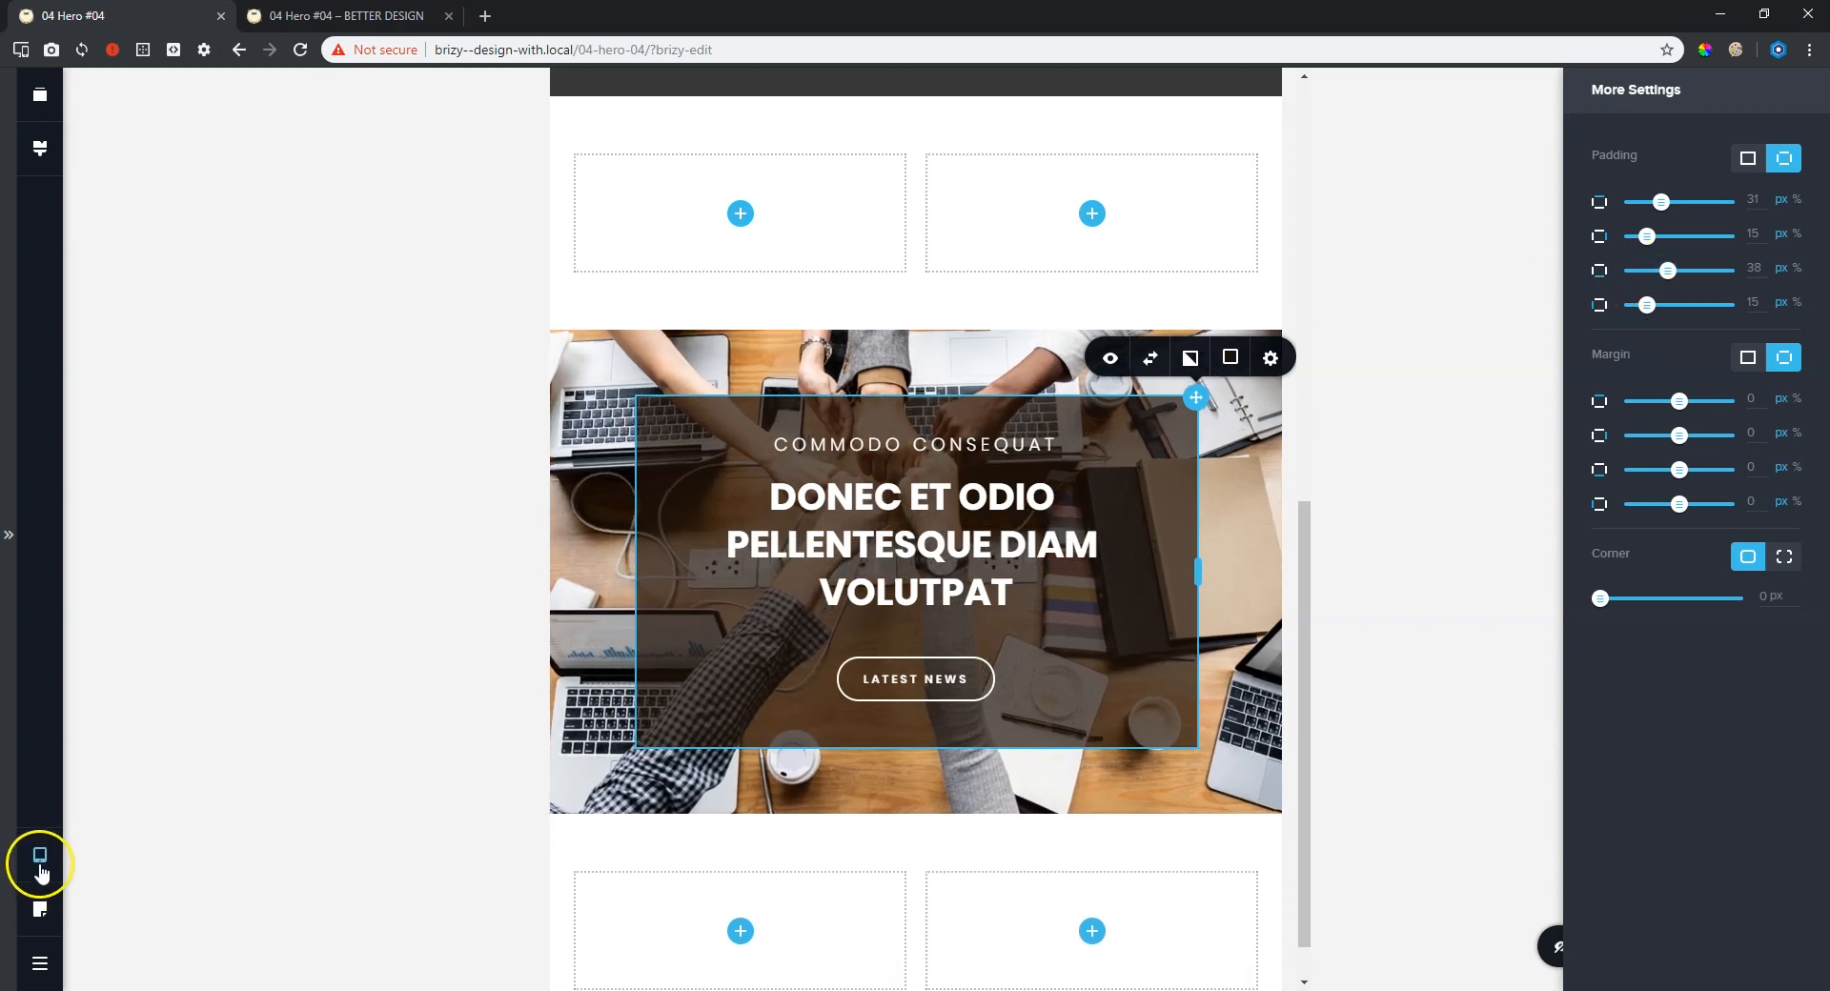
click(123, 878)
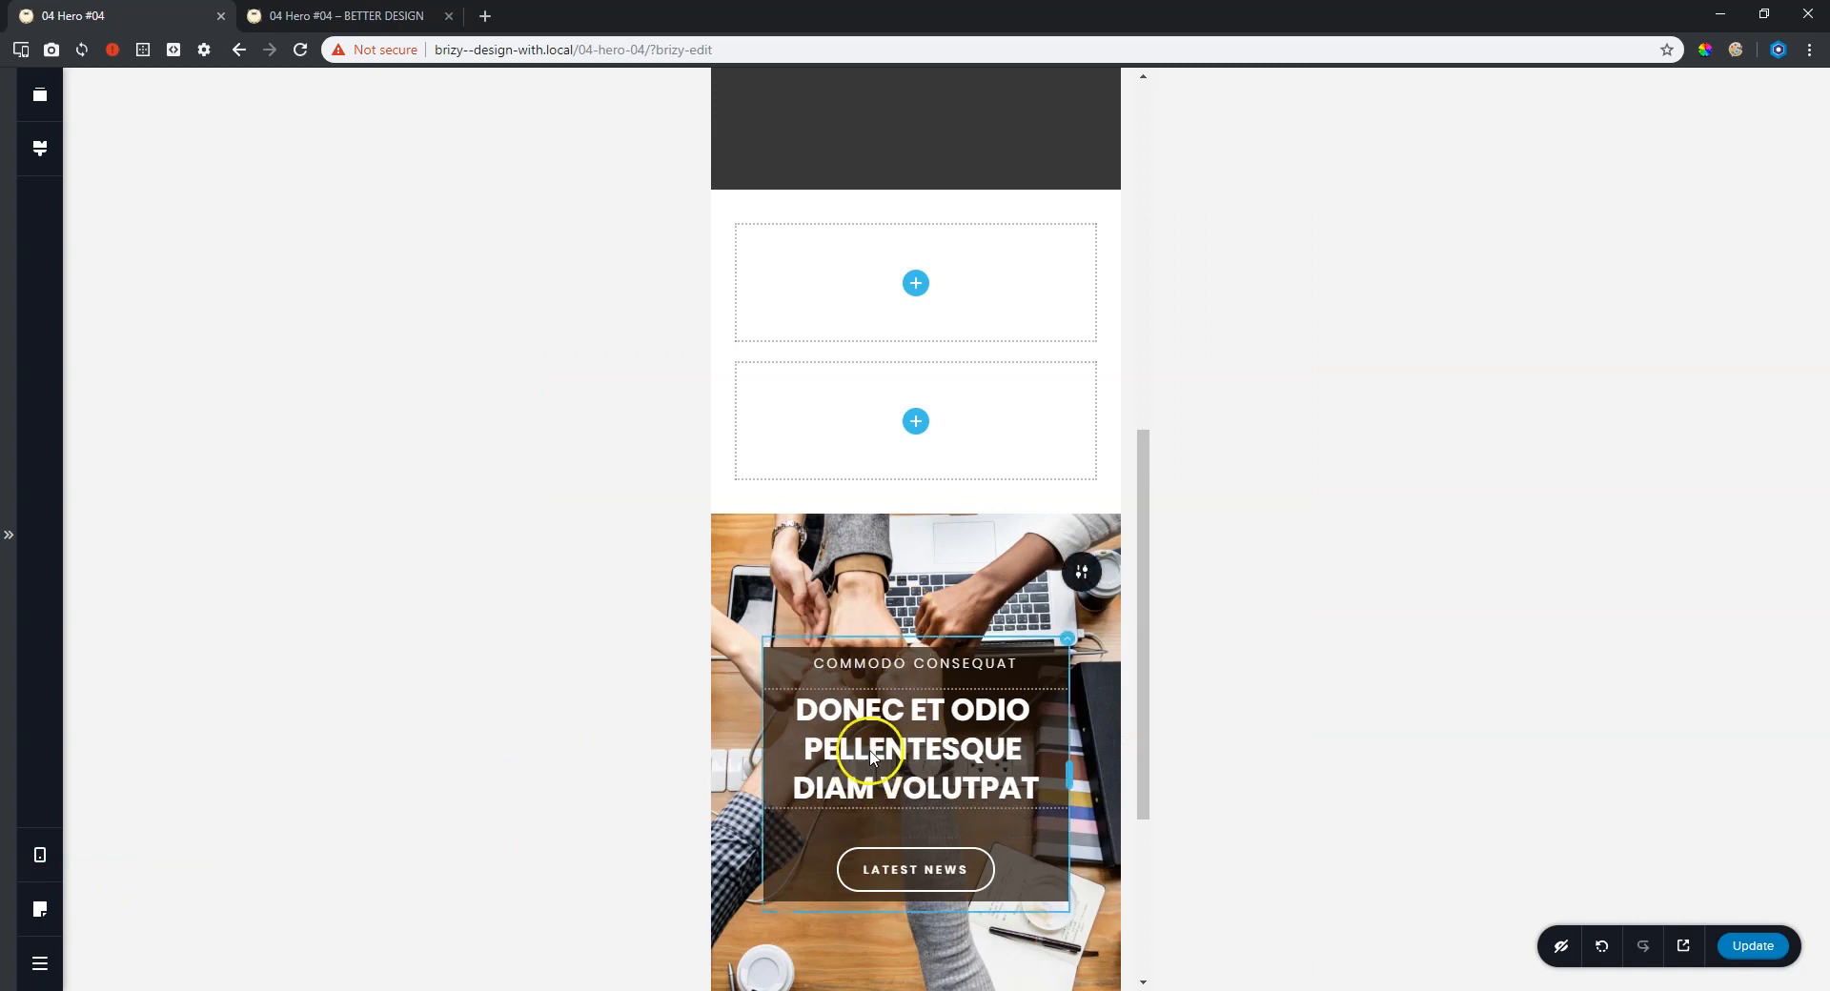
click(1068, 637)
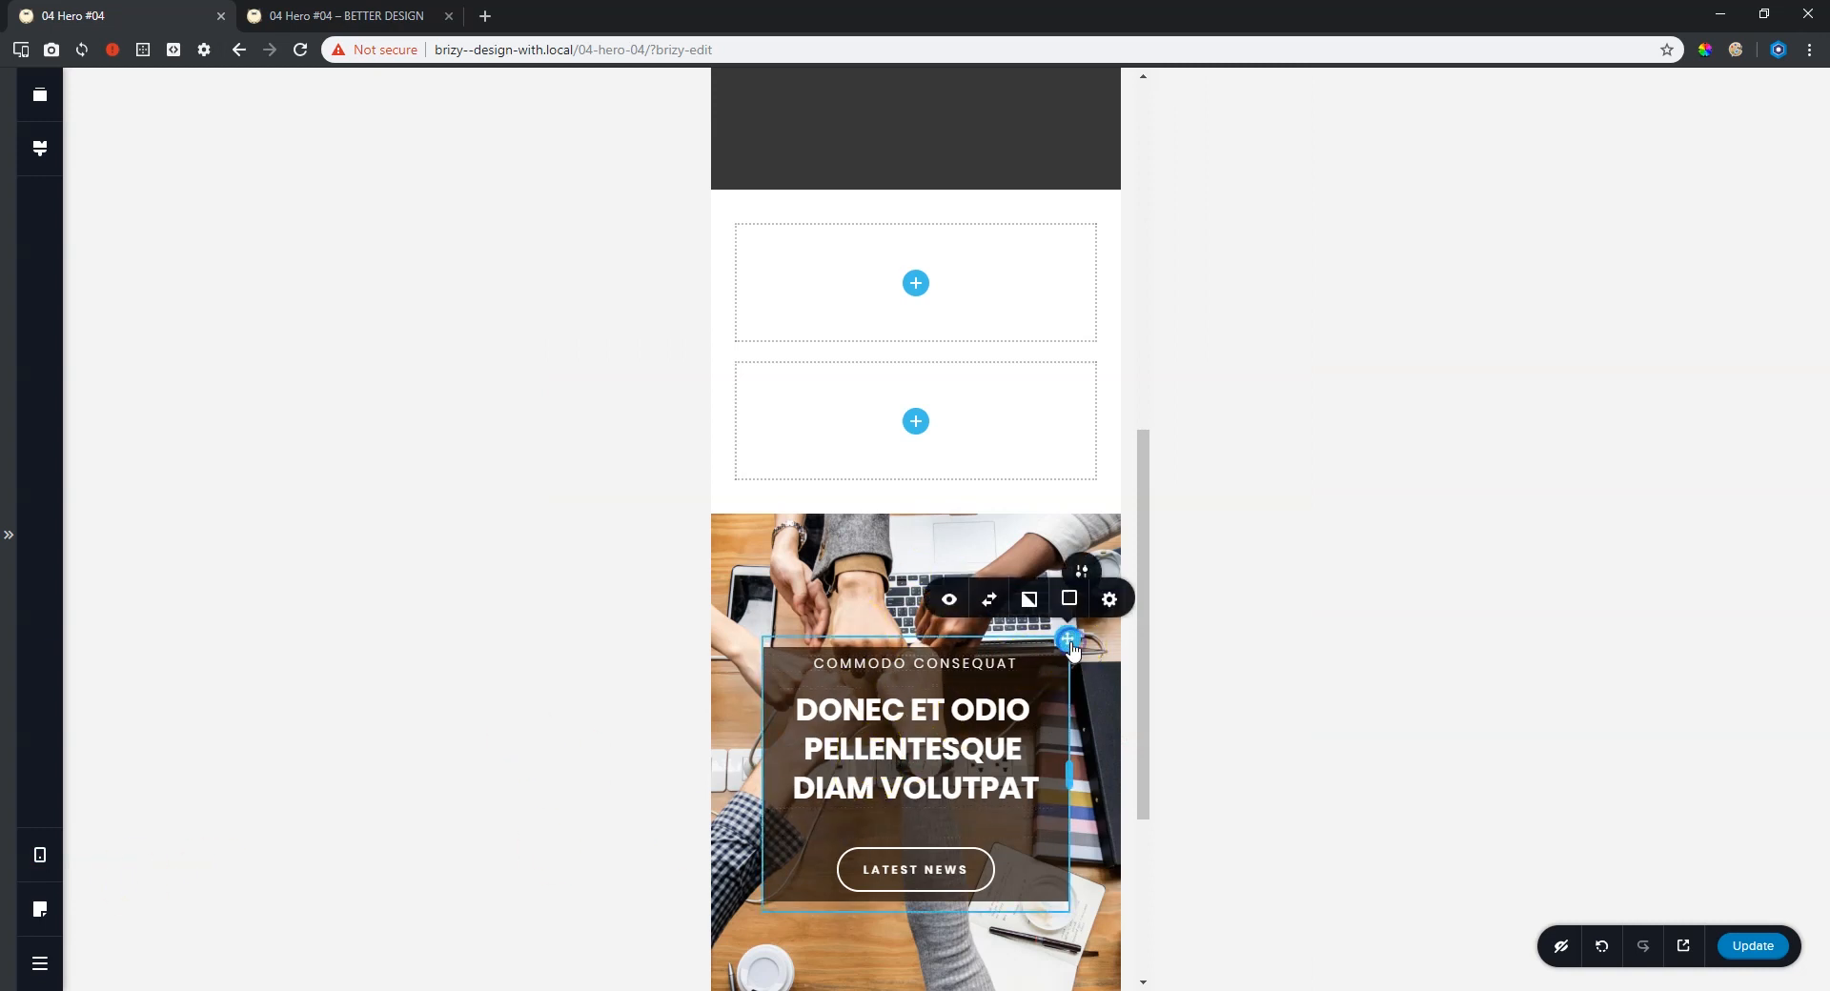
click(1109, 601)
click(1691, 338)
click(1683, 296)
drag(1684, 301, 1680, 299)
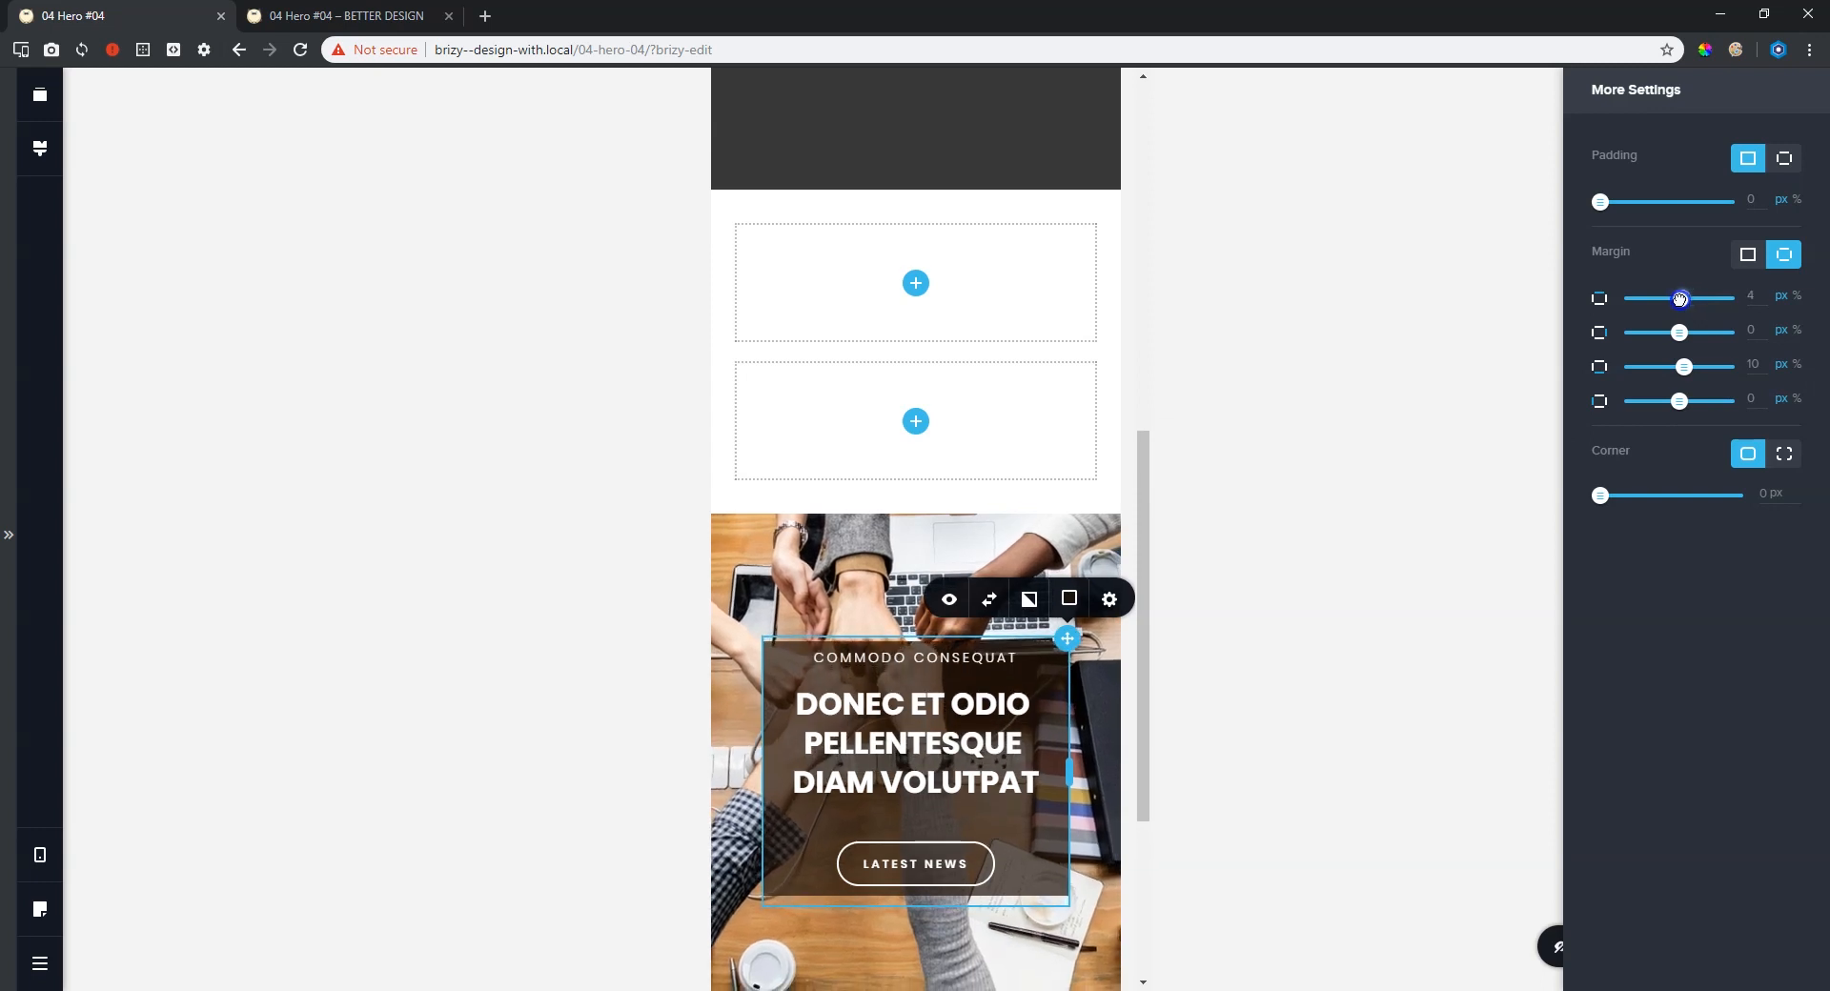
Give the mobile text column separate paddings of 53 px top, 26 px right, 45 px bottom and 33 px left.
click(1784, 158)
drag(1635, 202, 1673, 200)
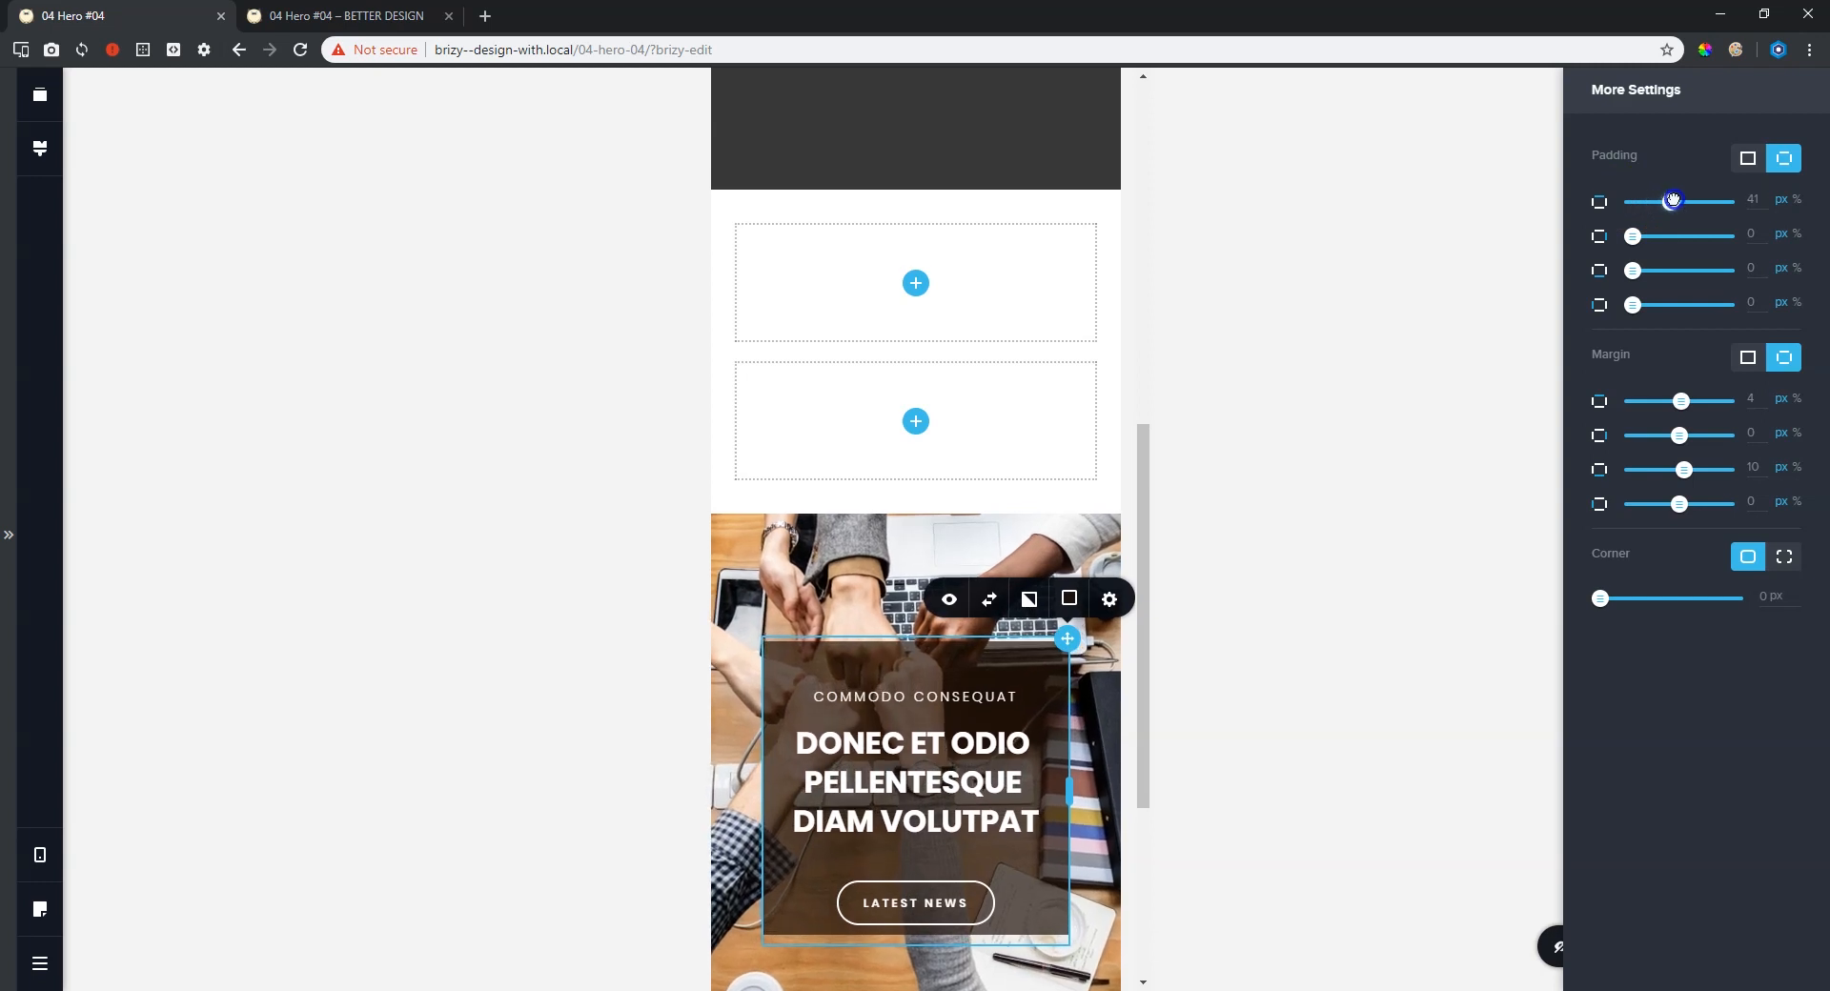
drag(1632, 271, 1675, 271)
click(1672, 201)
drag(1672, 201, 1657, 236)
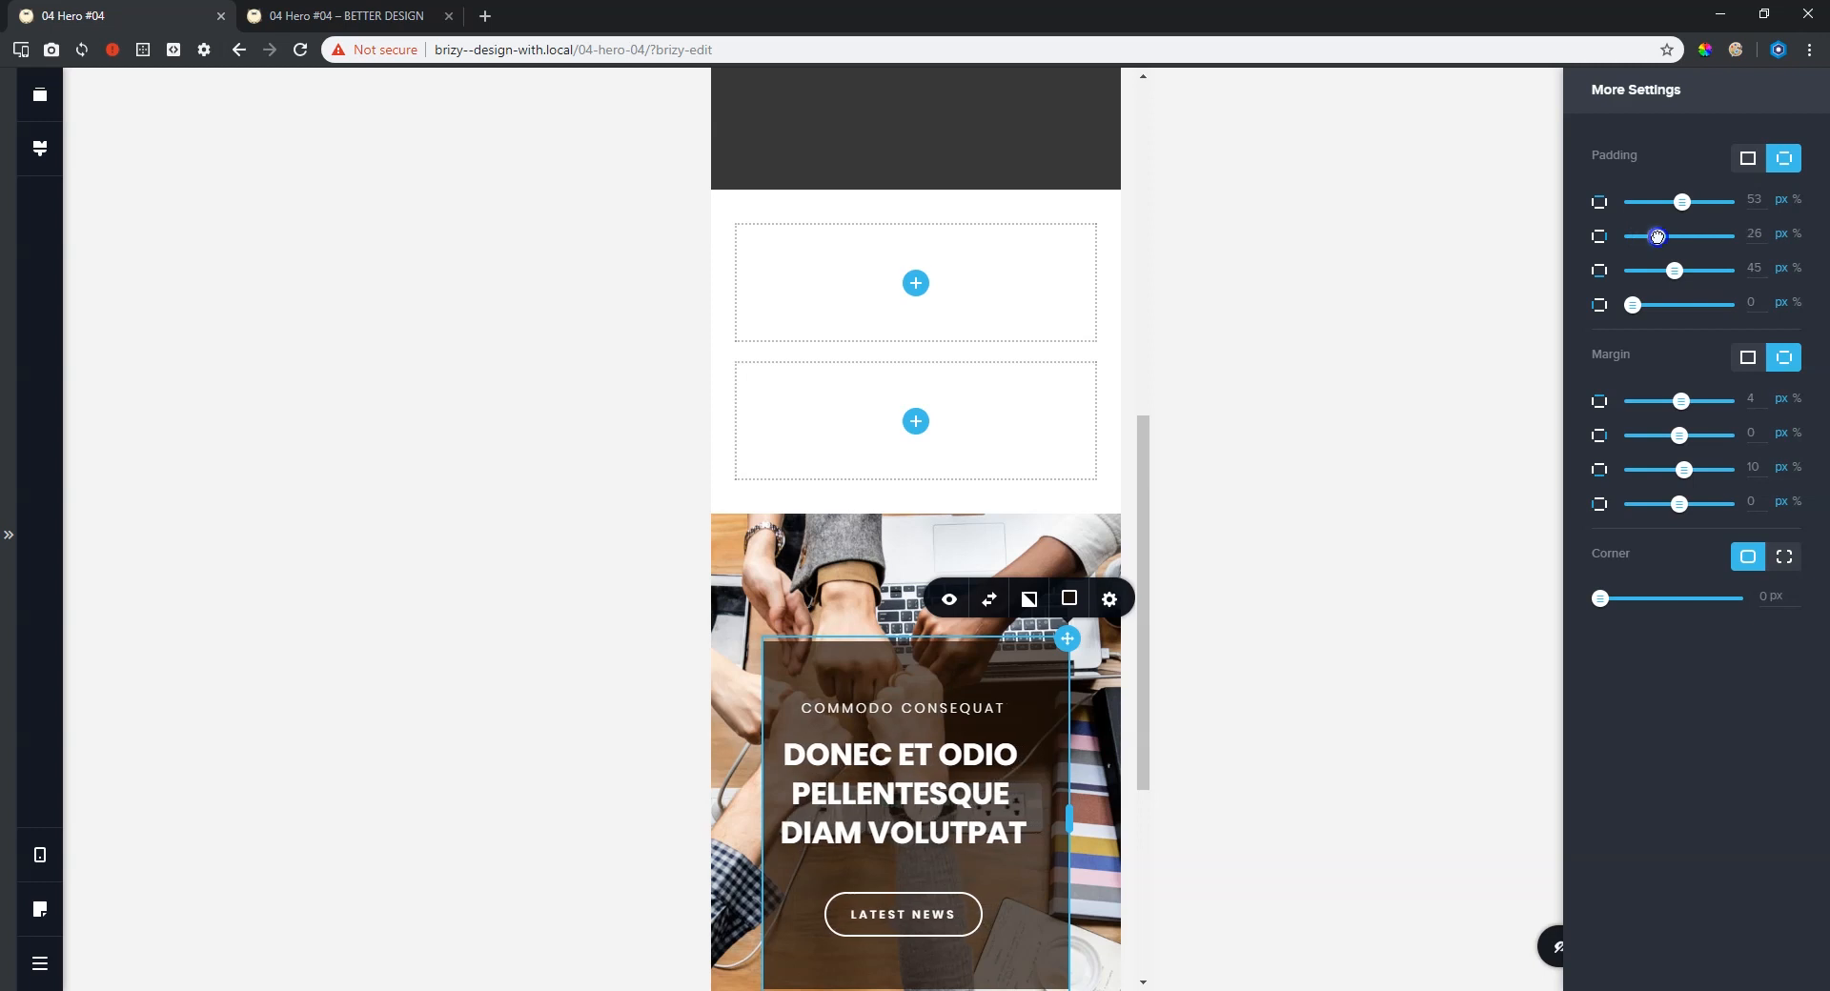
drag(1634, 305, 1663, 303)
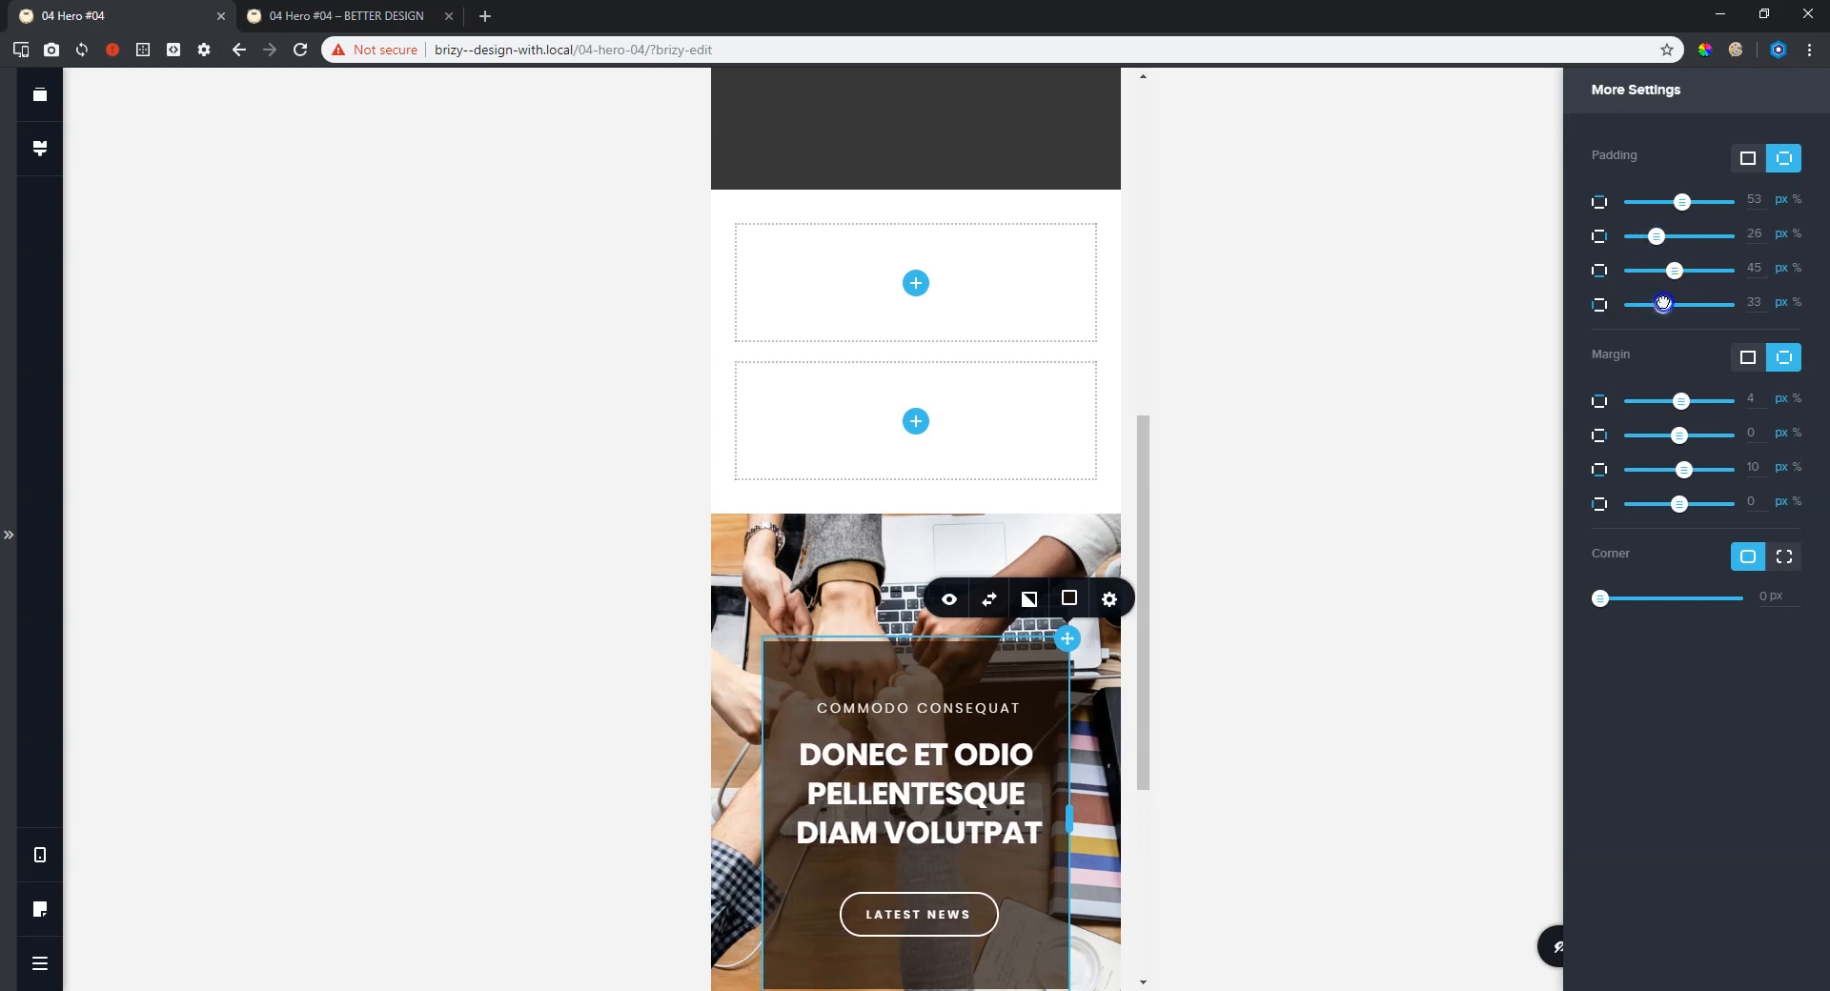
Even out the mobile text column's side paddings by setting both right and left to 25 px.
click(1754, 234)
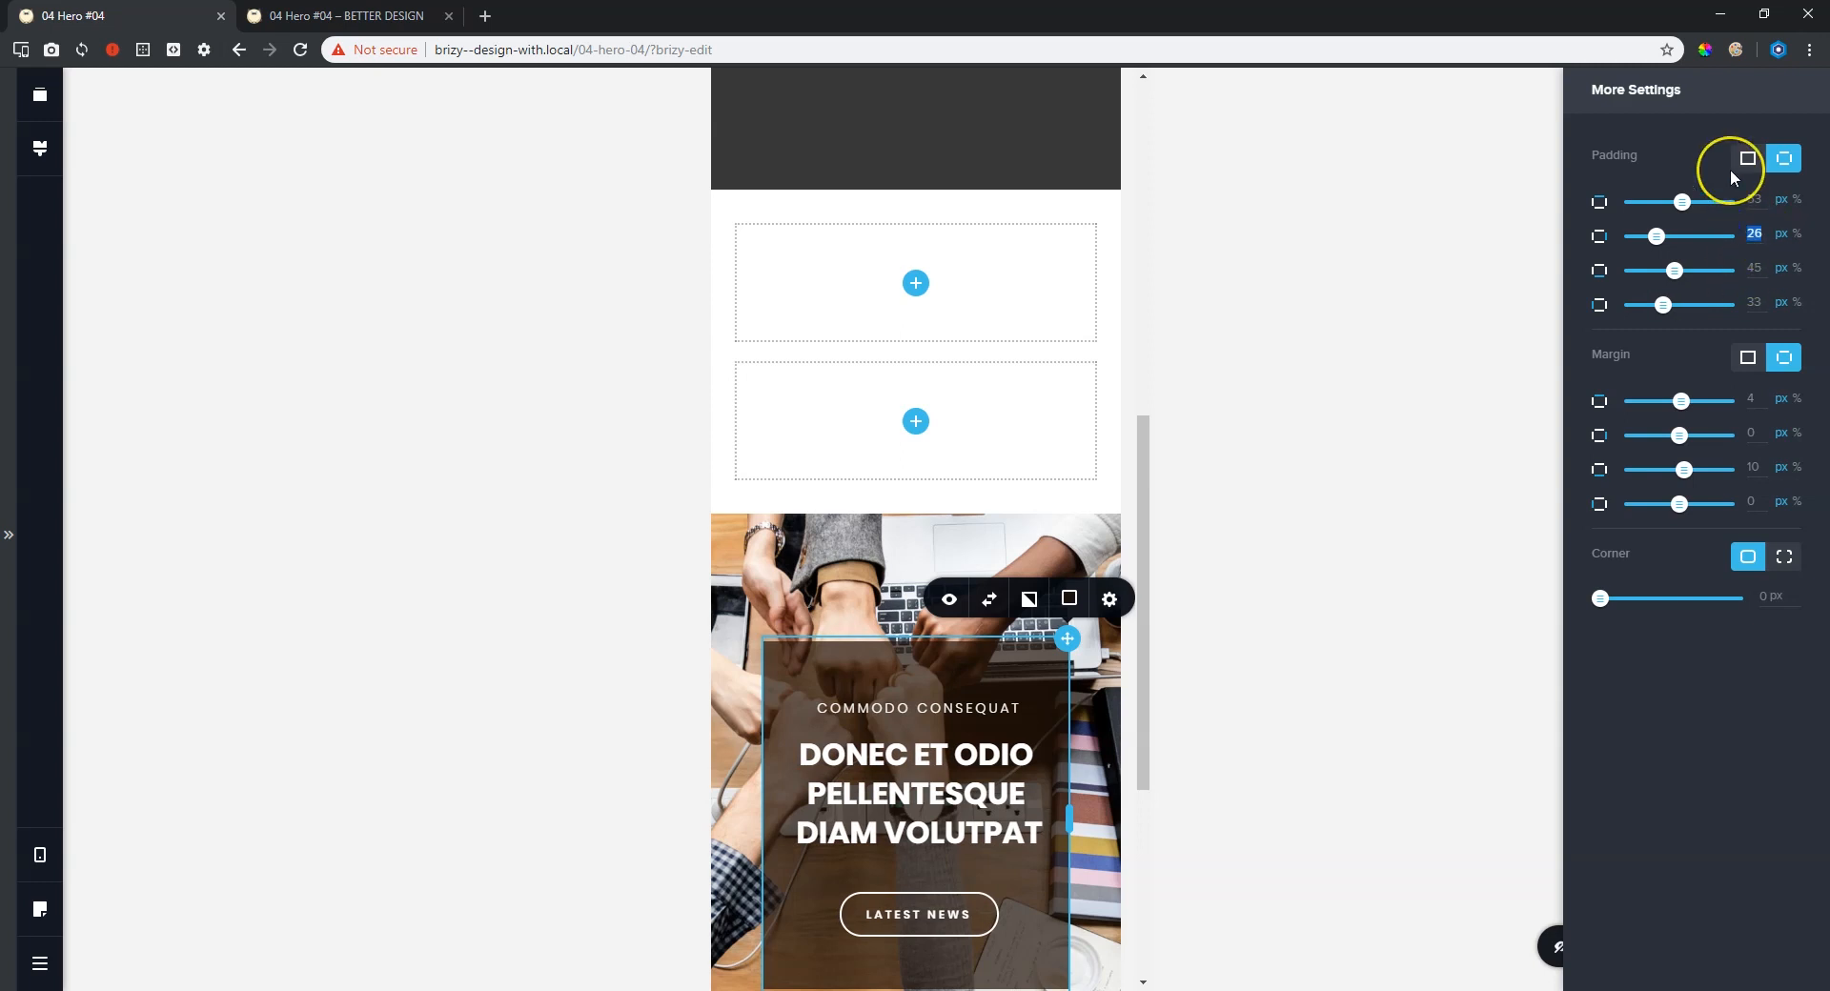
click(1733, 302)
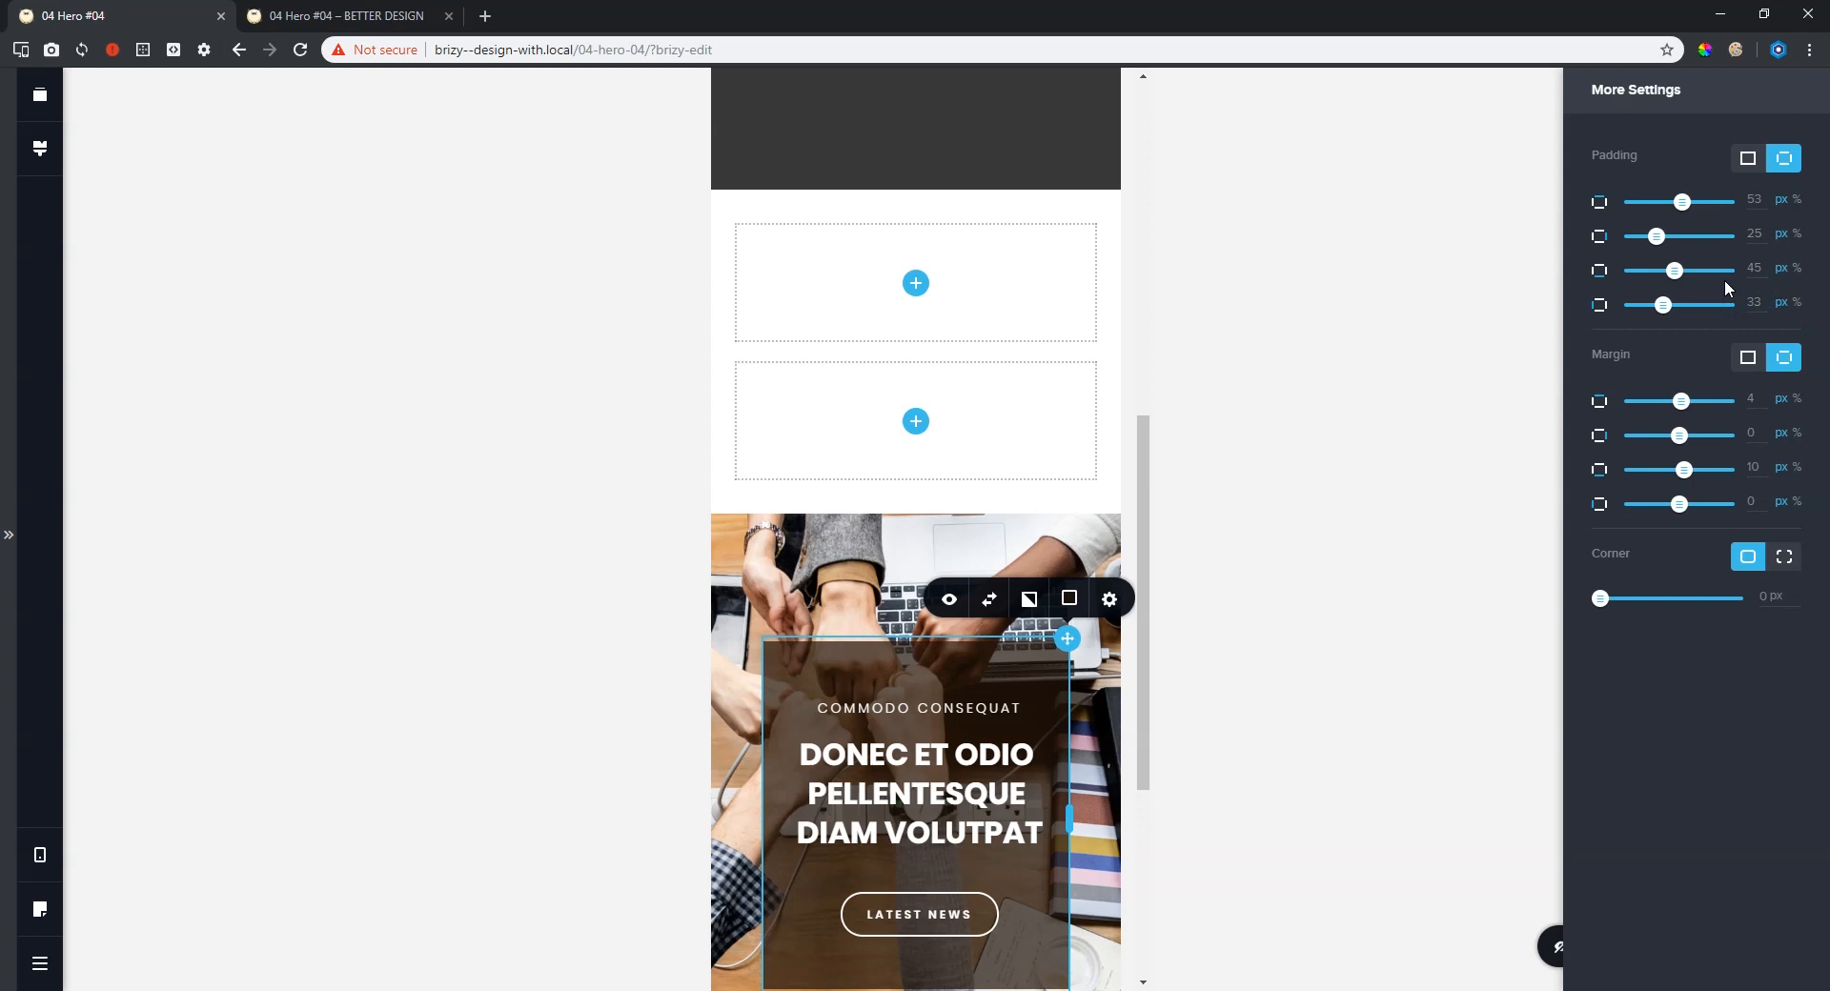
click(1753, 296)
scroll(963, 476, down, 4)
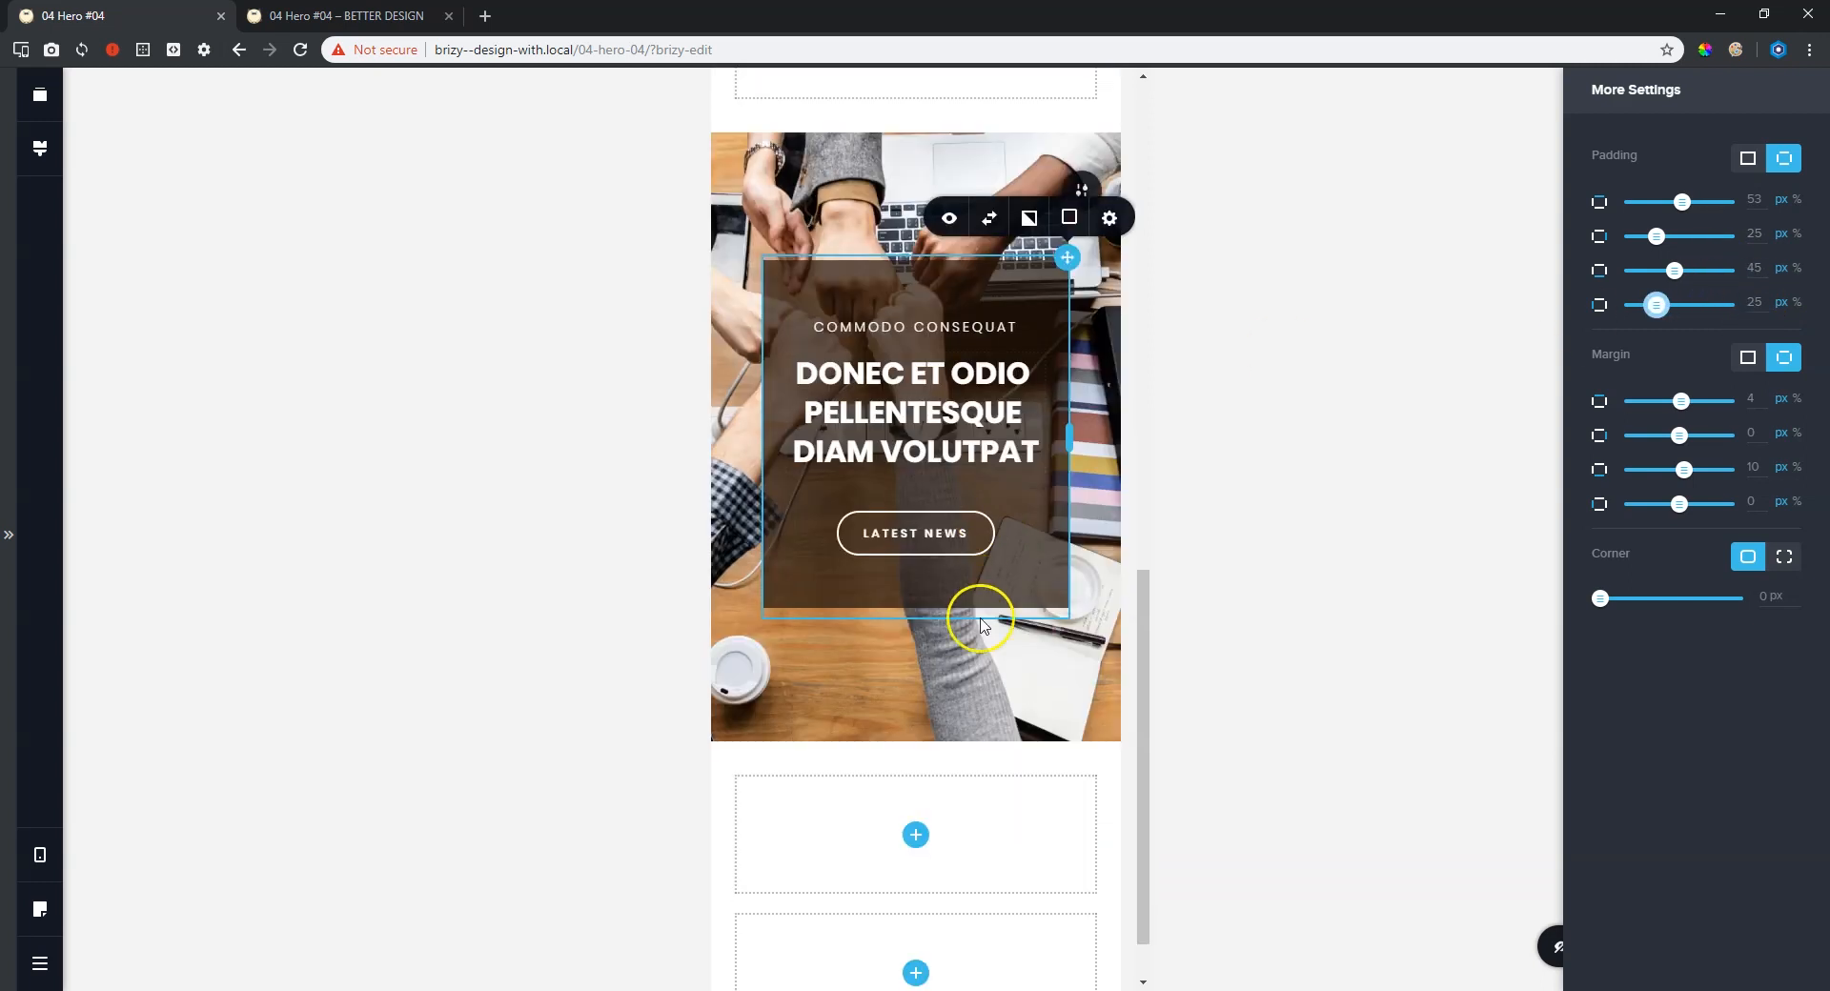
click(1246, 482)
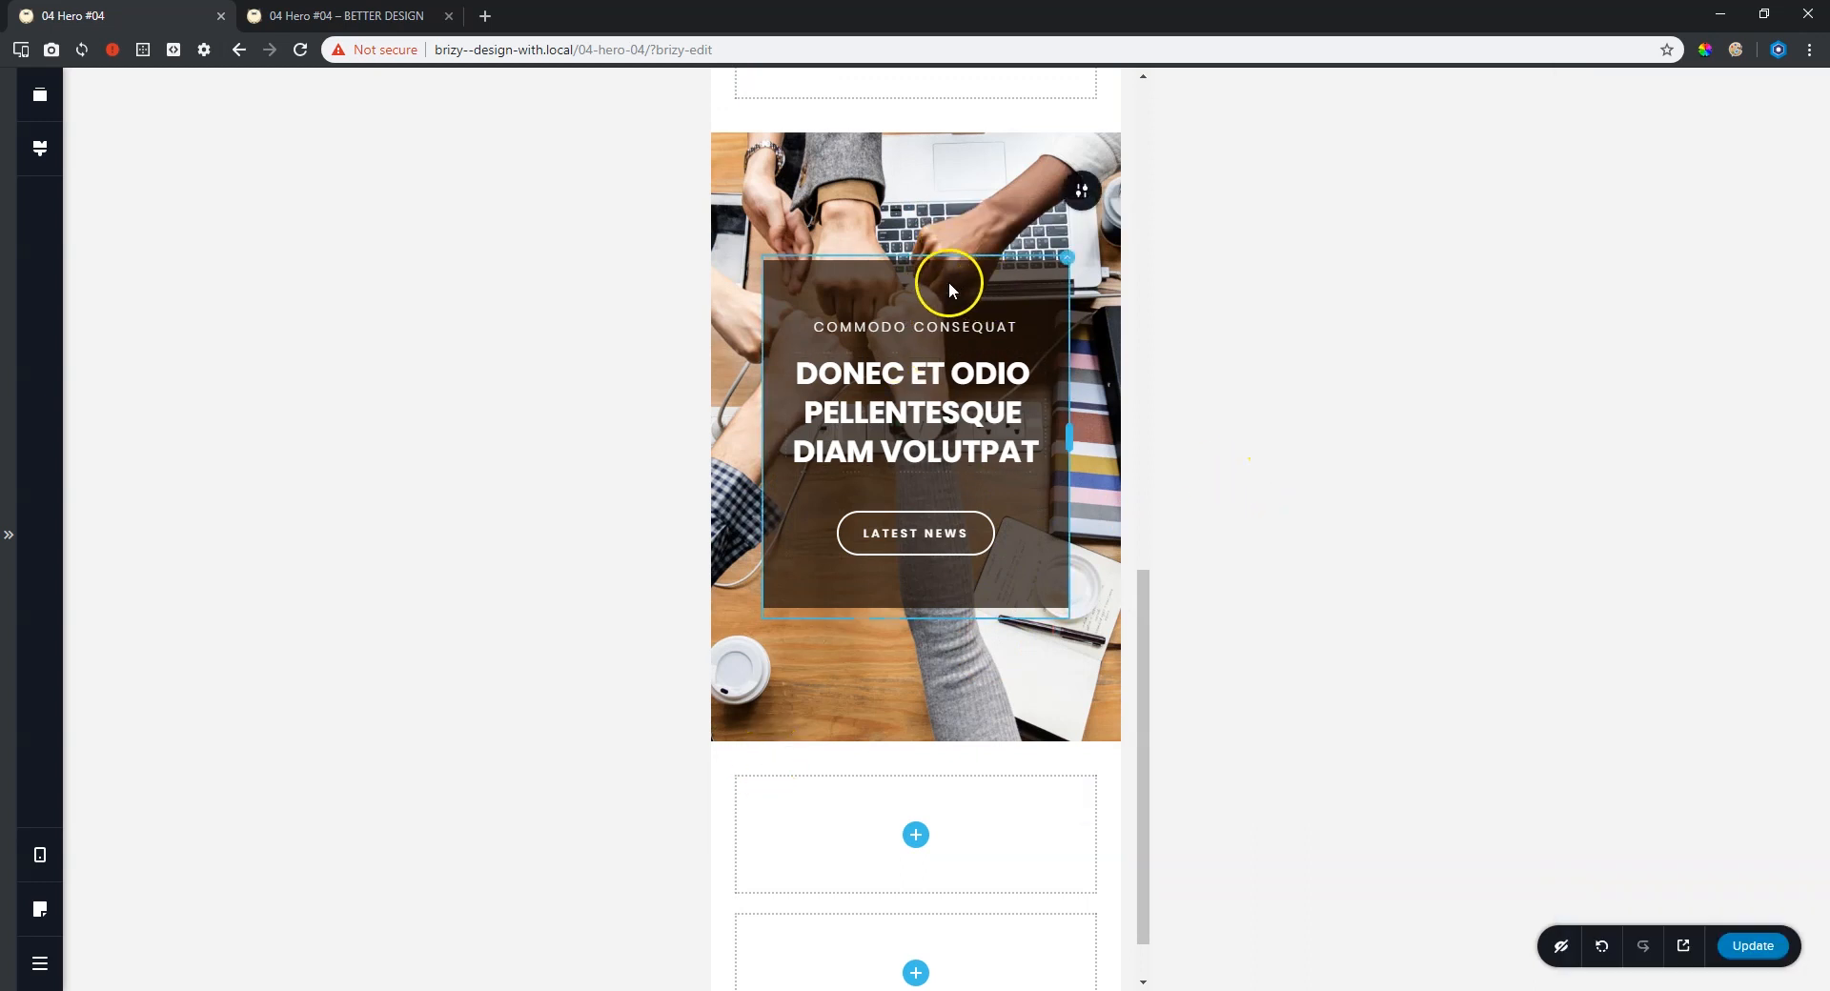
Increase the mobile text column's top and bottom padding to give the hero text and button more vertical space.
click(1068, 261)
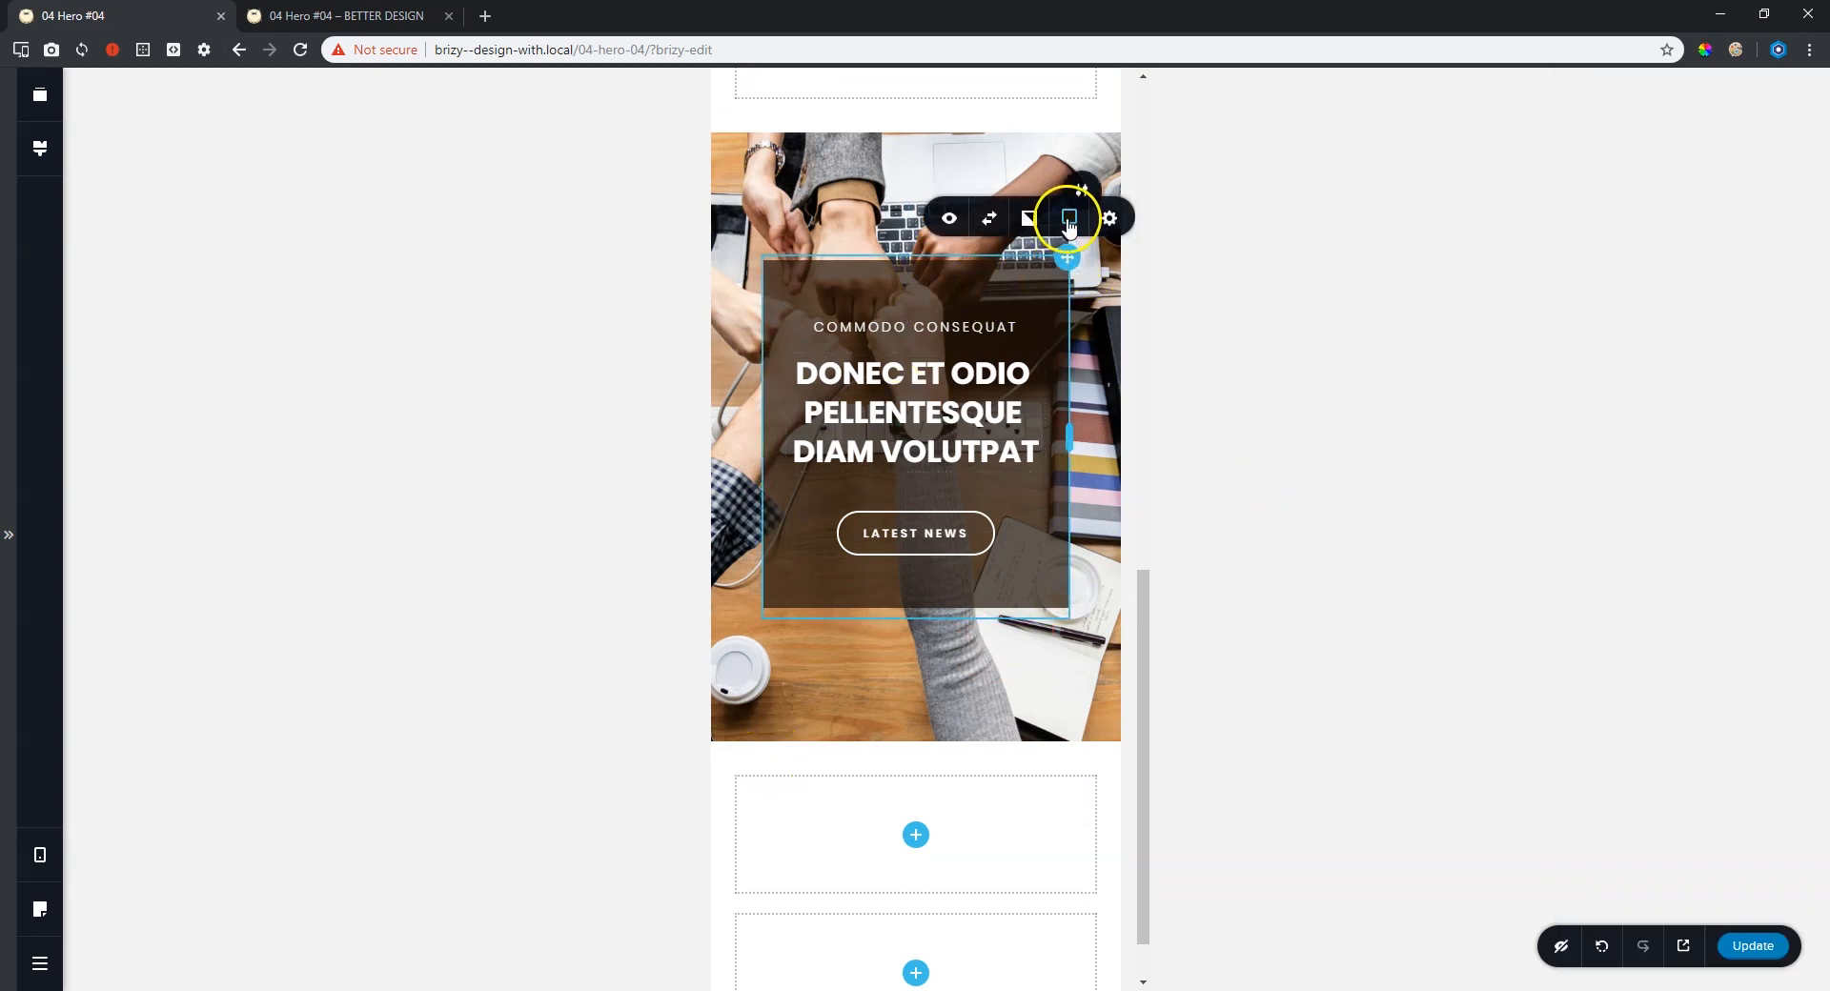
click(1109, 221)
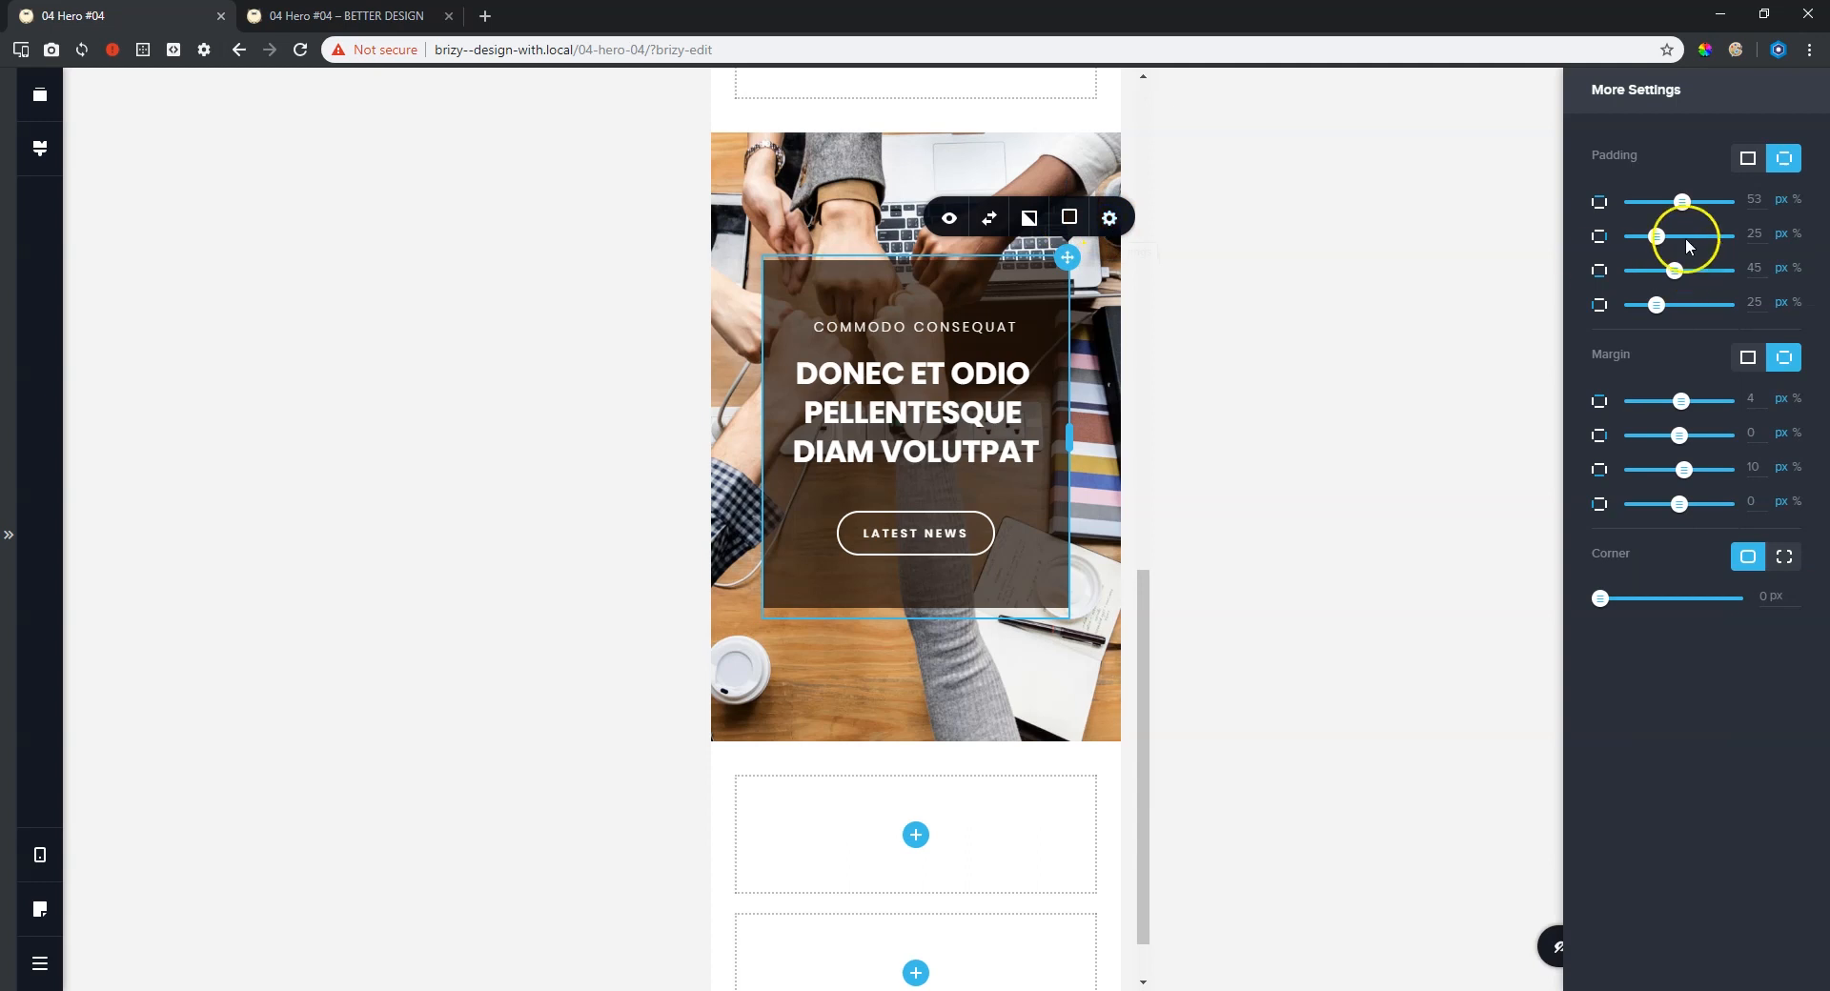
drag(1680, 204, 1711, 199)
drag(1682, 304, 1709, 270)
right_click(1709, 270)
click(1438, 327)
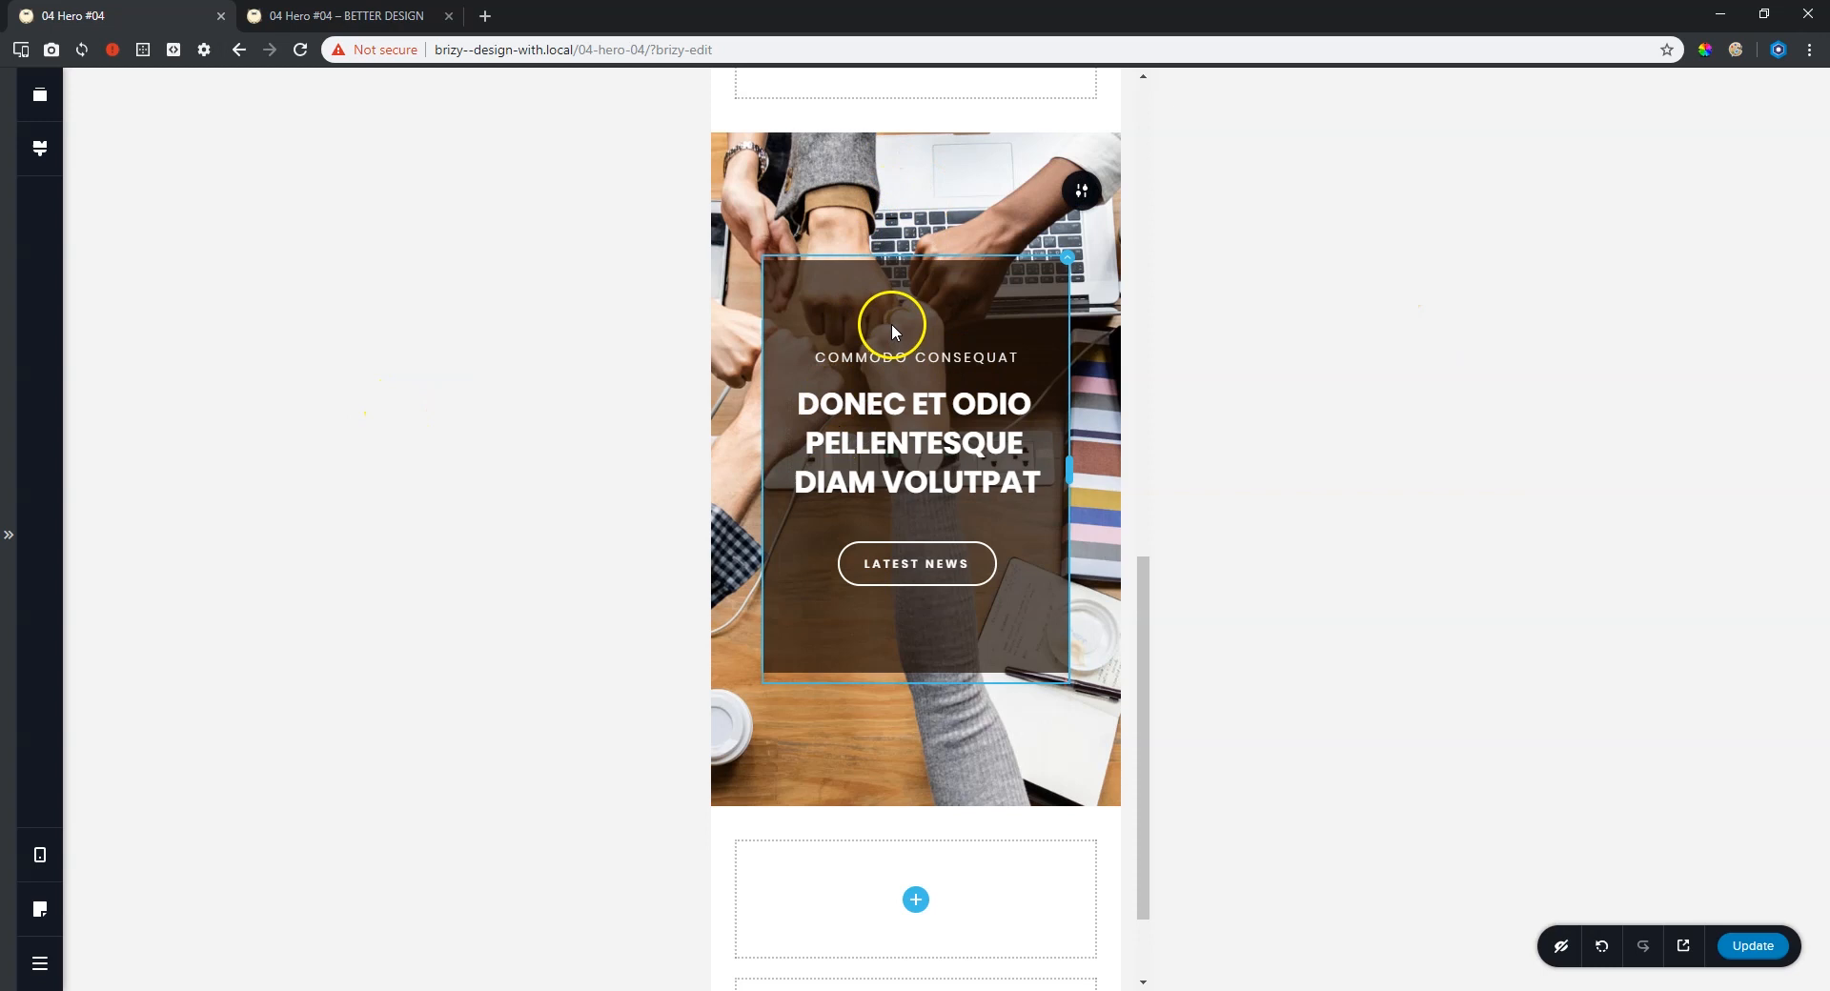
Reduce the photo hero block's top and bottom padding around the text column in the mobile view, and save the page.
drag(948, 215, 954, 175)
drag(858, 758, 827, 710)
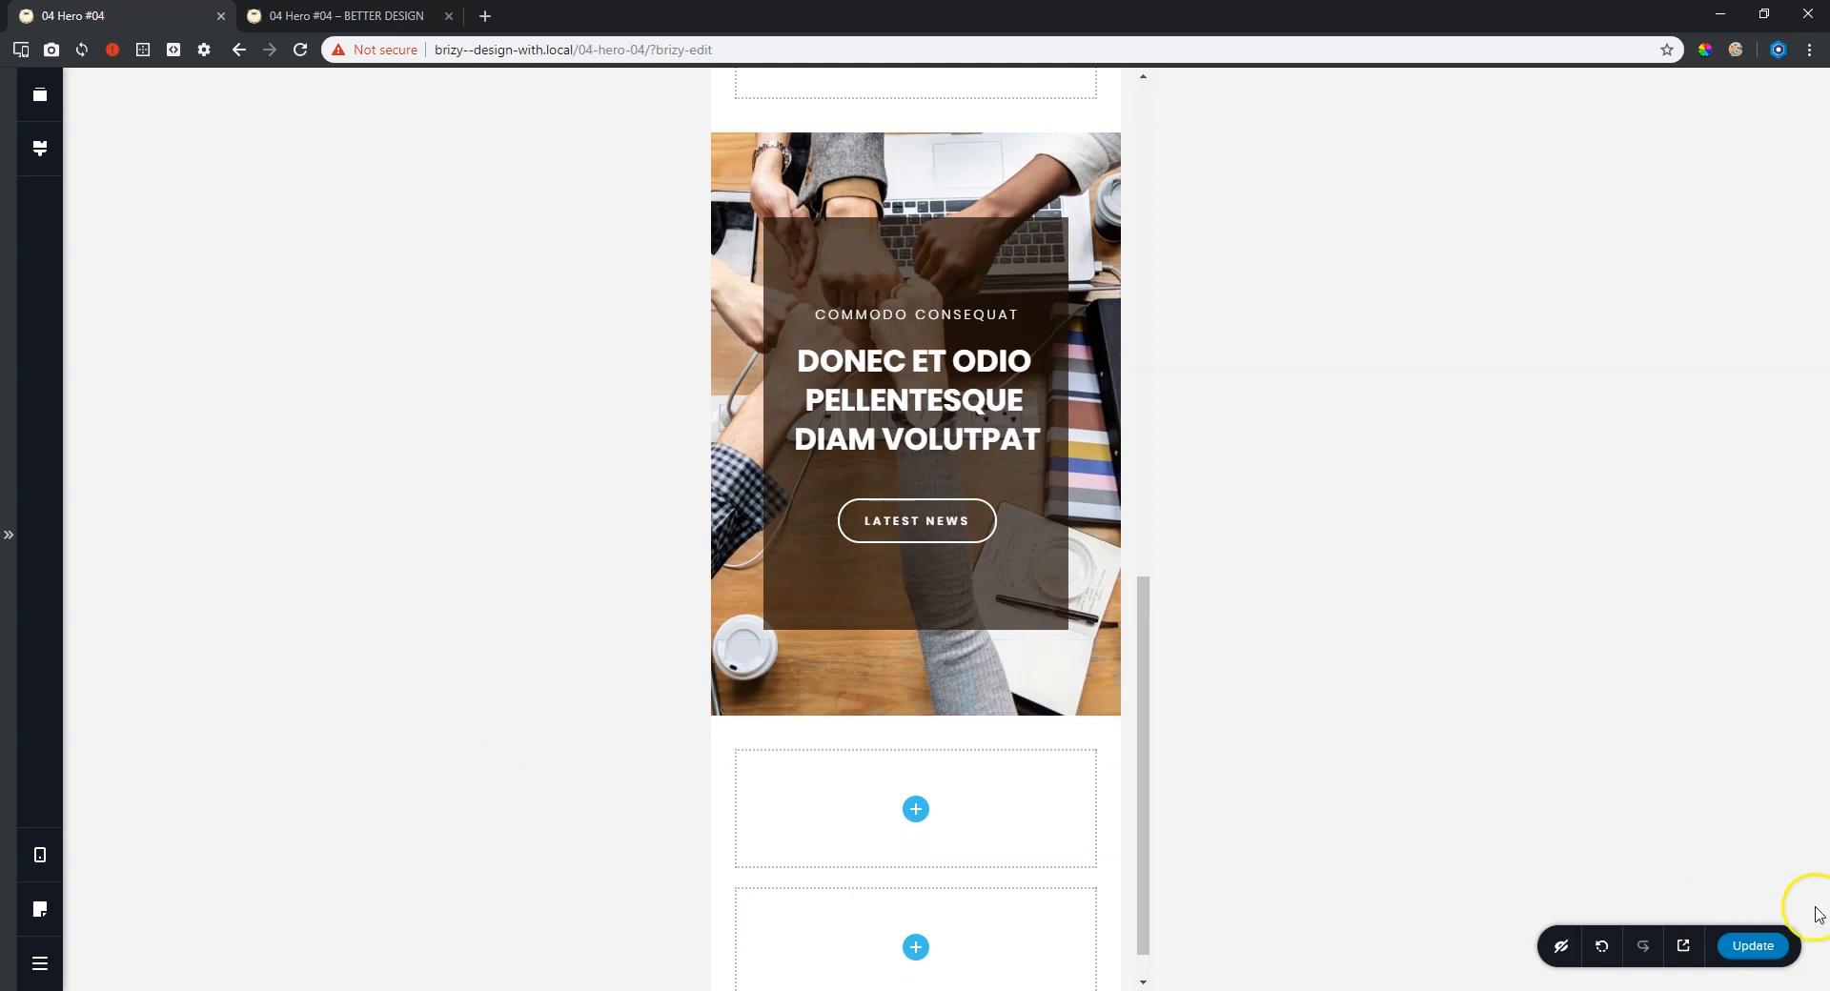
click(1752, 947)
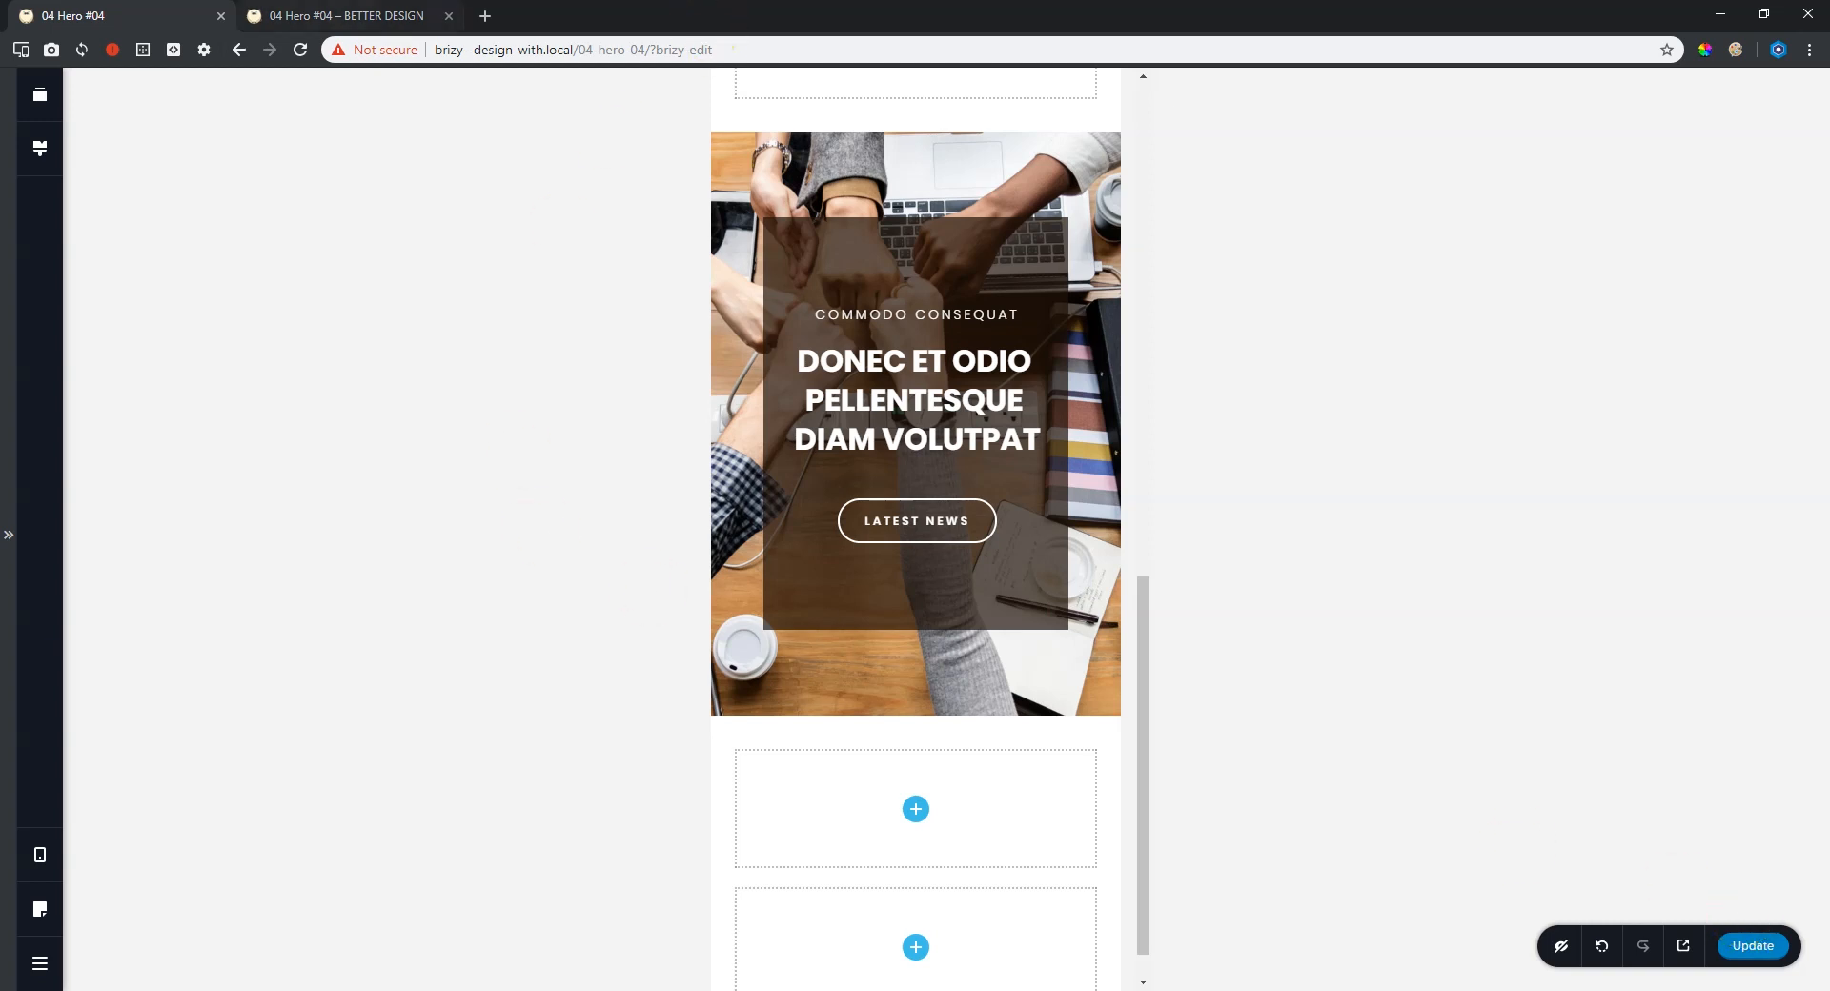
Preview the photo hero variant on the iPad in portrait and landscape, and on the Galaxy S9 in both orientations.
click(286, 16)
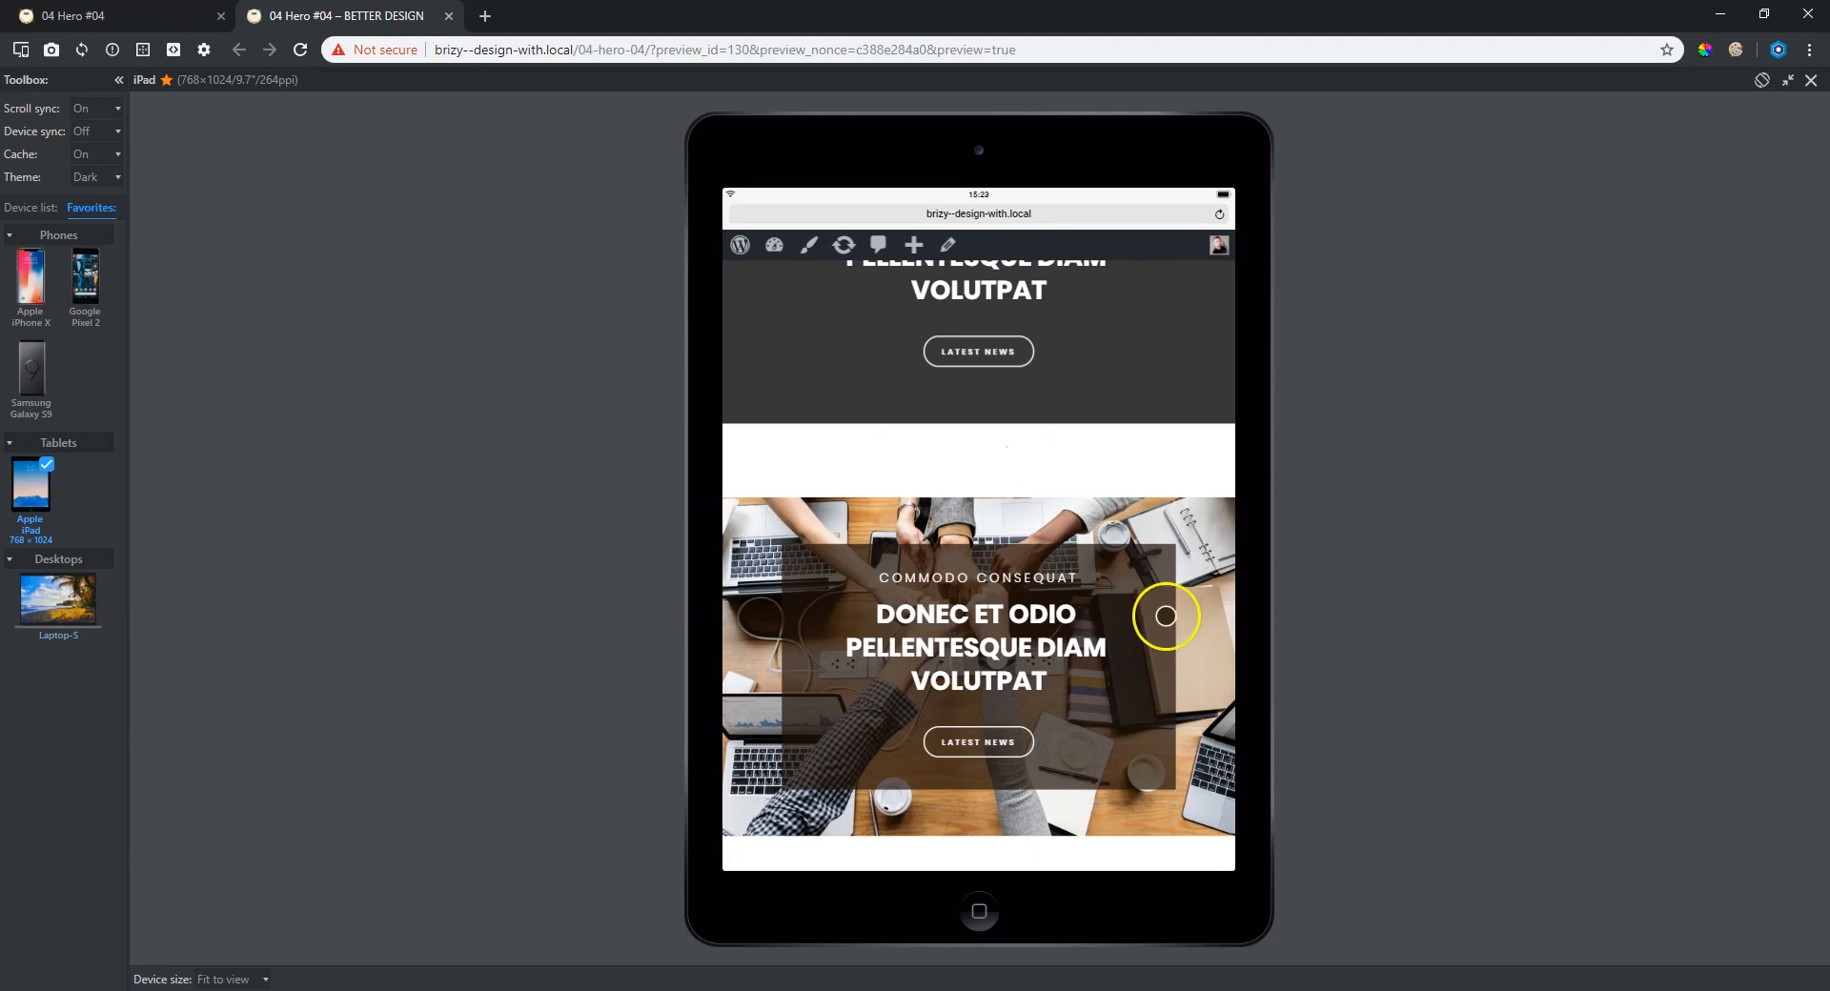
click(1762, 80)
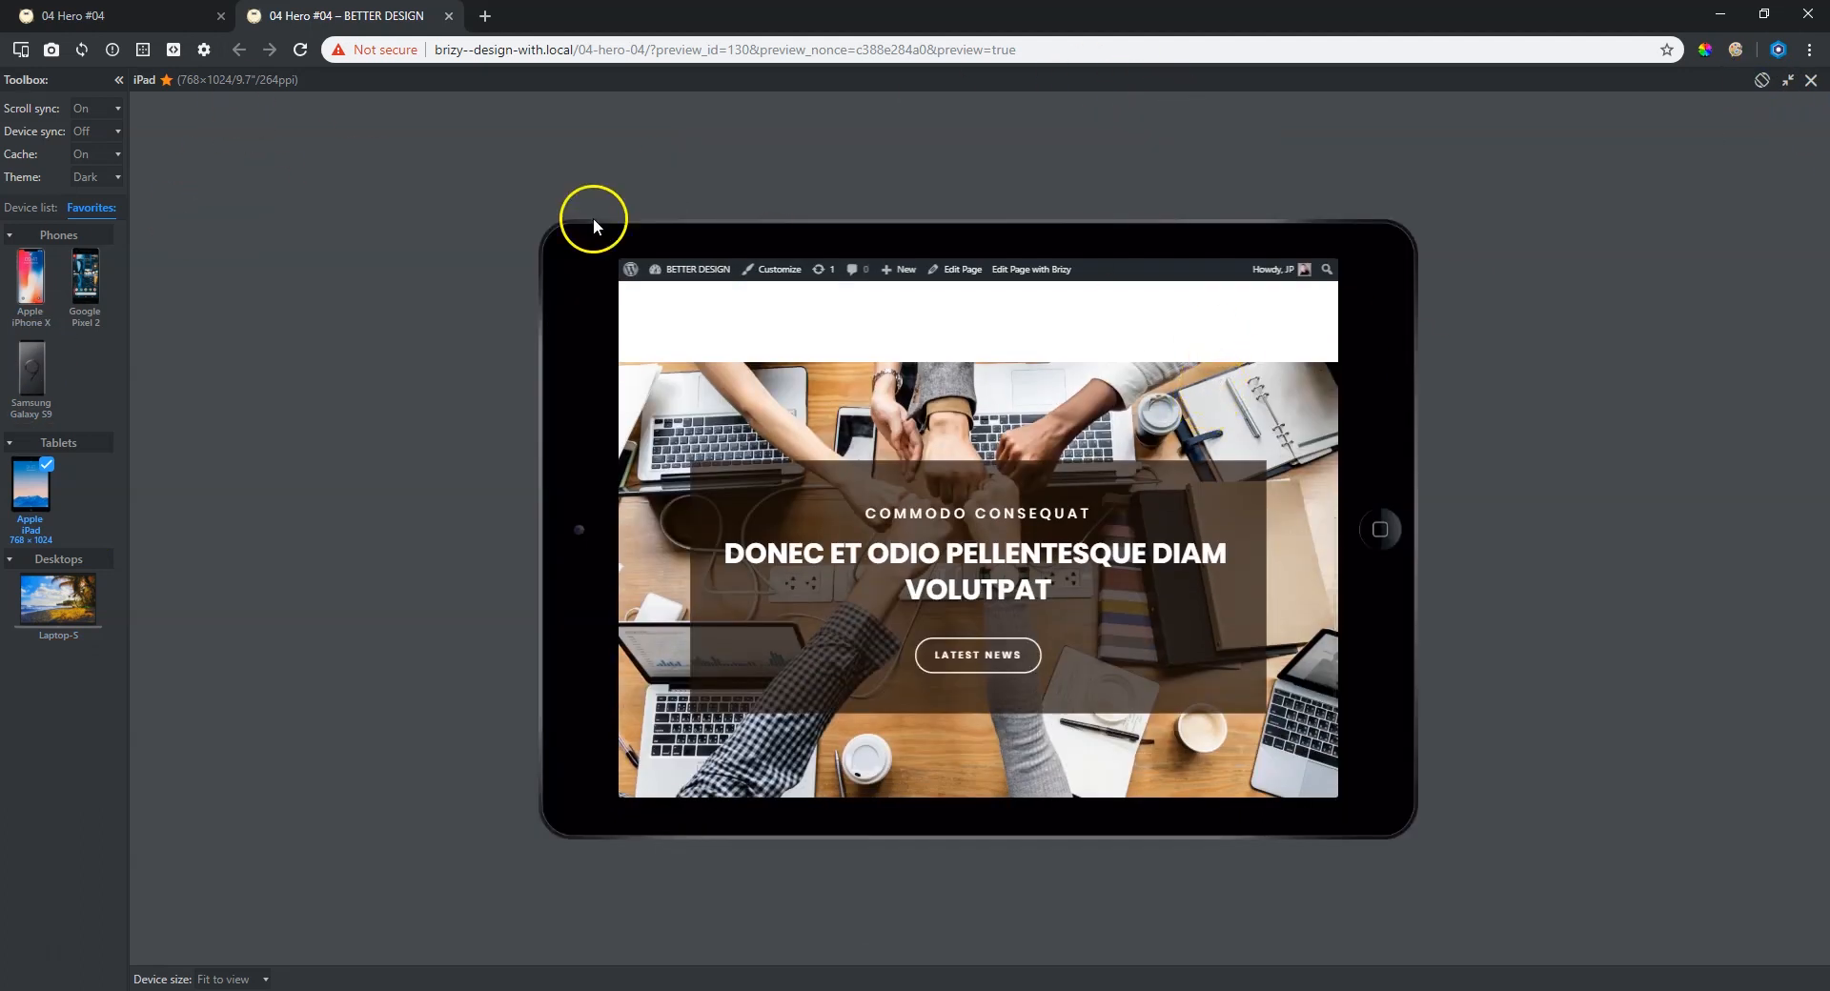
click(29, 374)
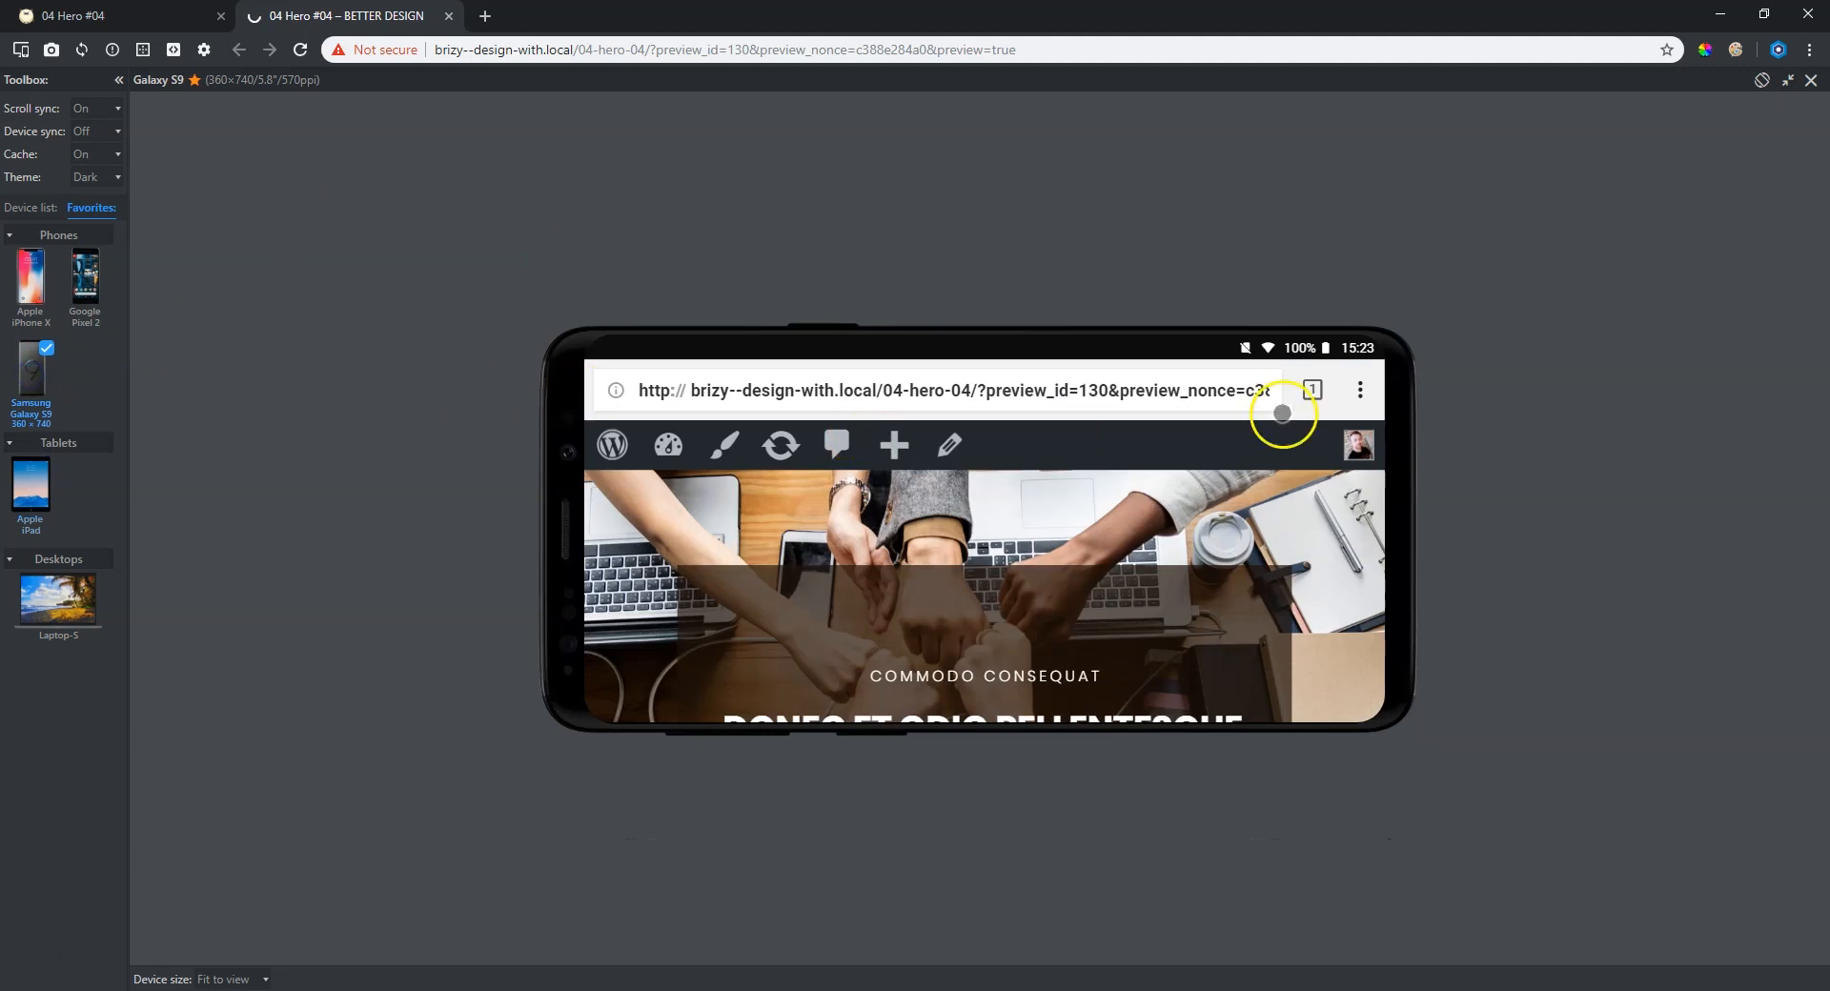
scroll(1239, 429, down, 2)
click(1761, 80)
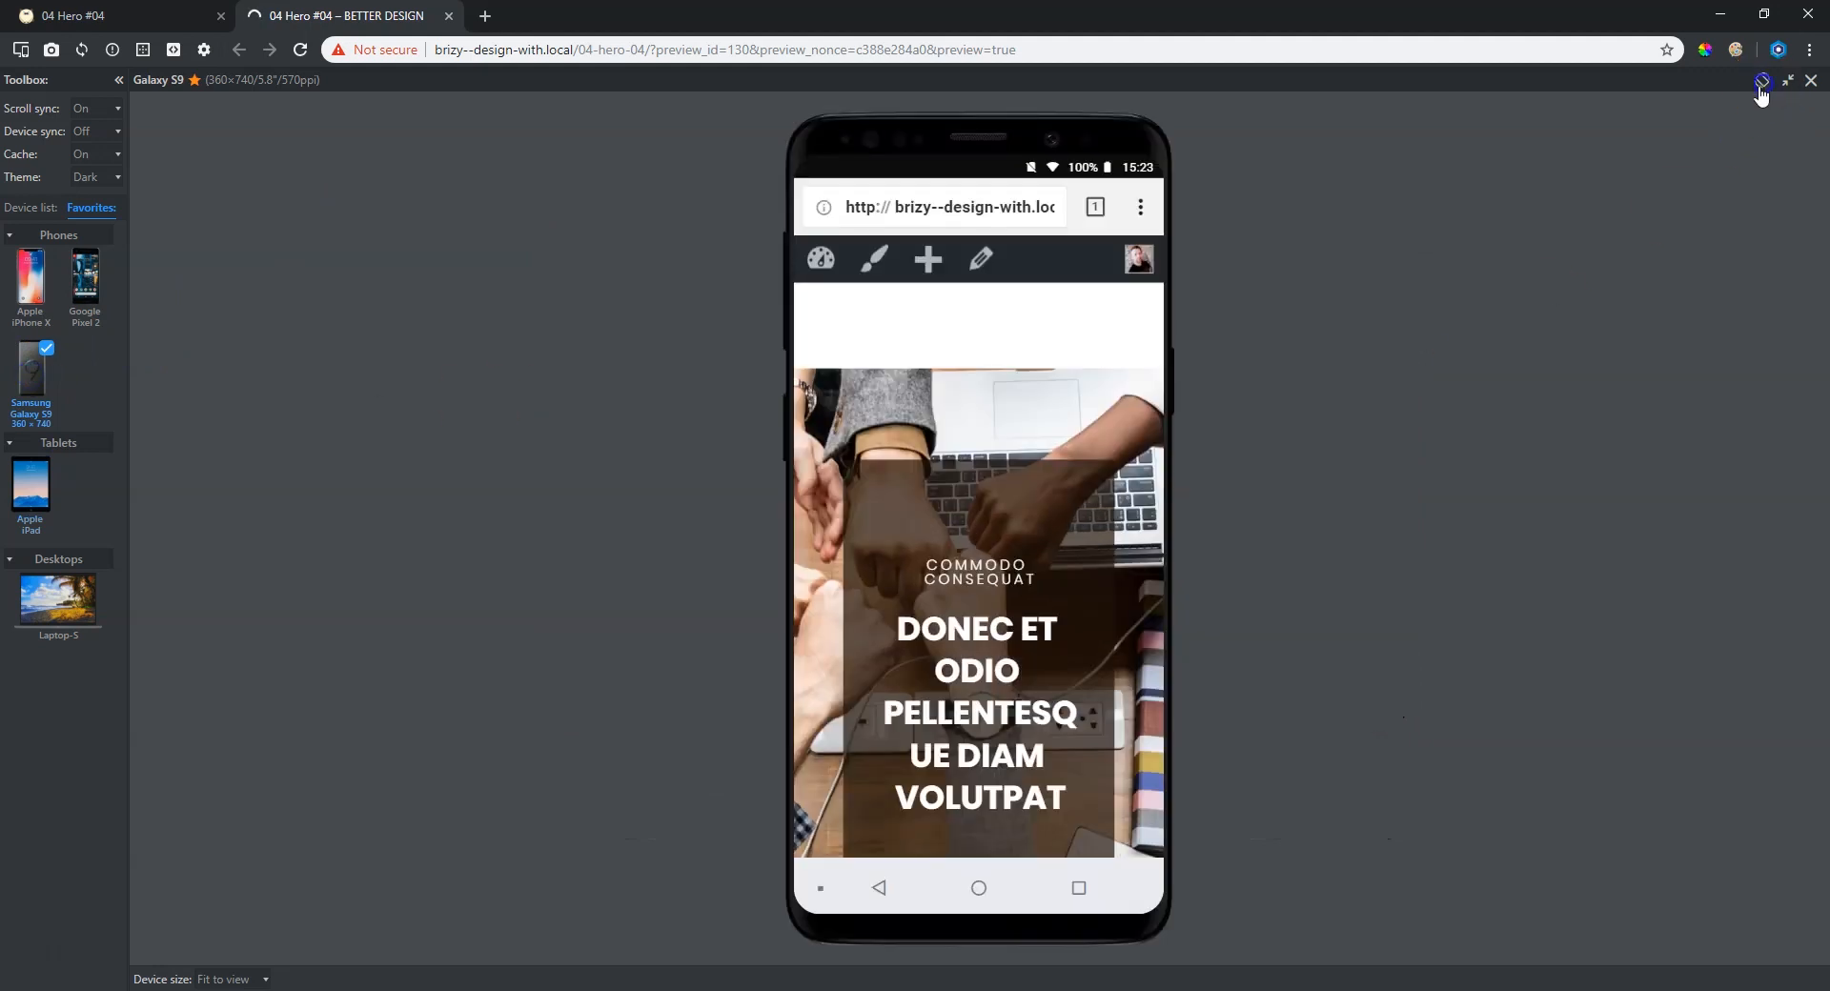
scroll(1092, 365, up, 1)
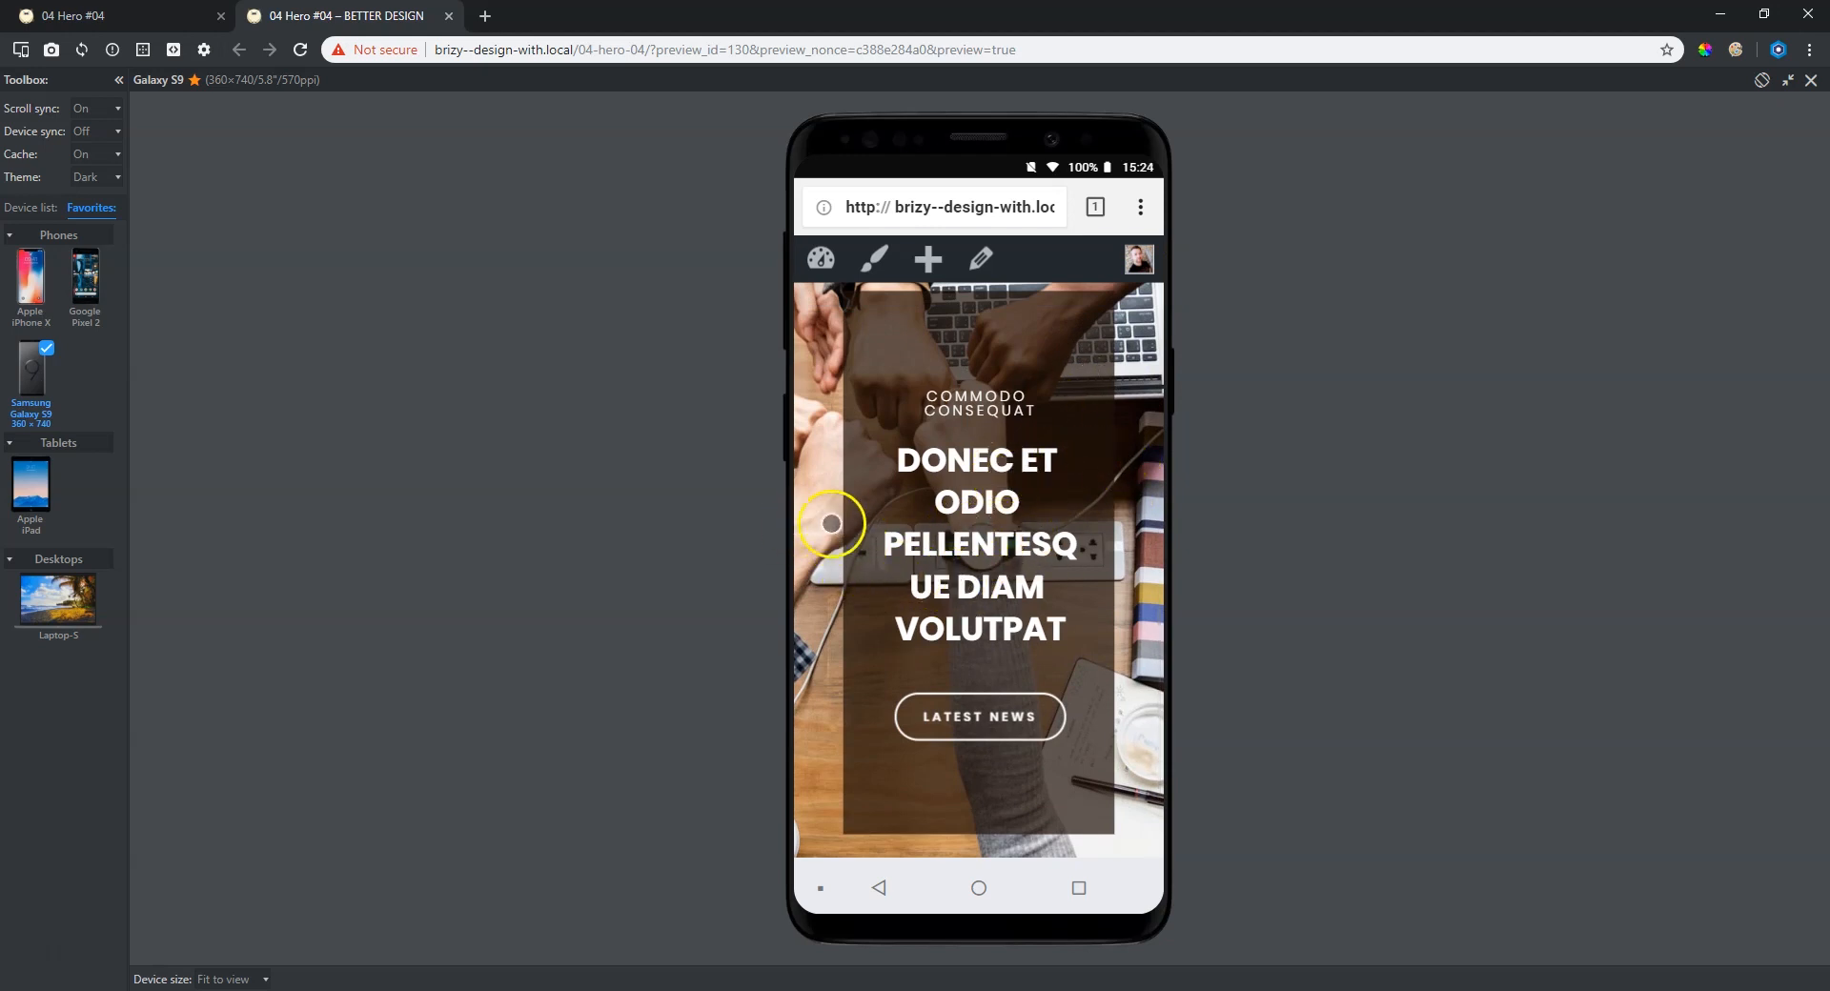
Check the photo hero's text column, heading wrap and button in the Pixel 2 and iPhone X previews.
click(89, 286)
click(31, 276)
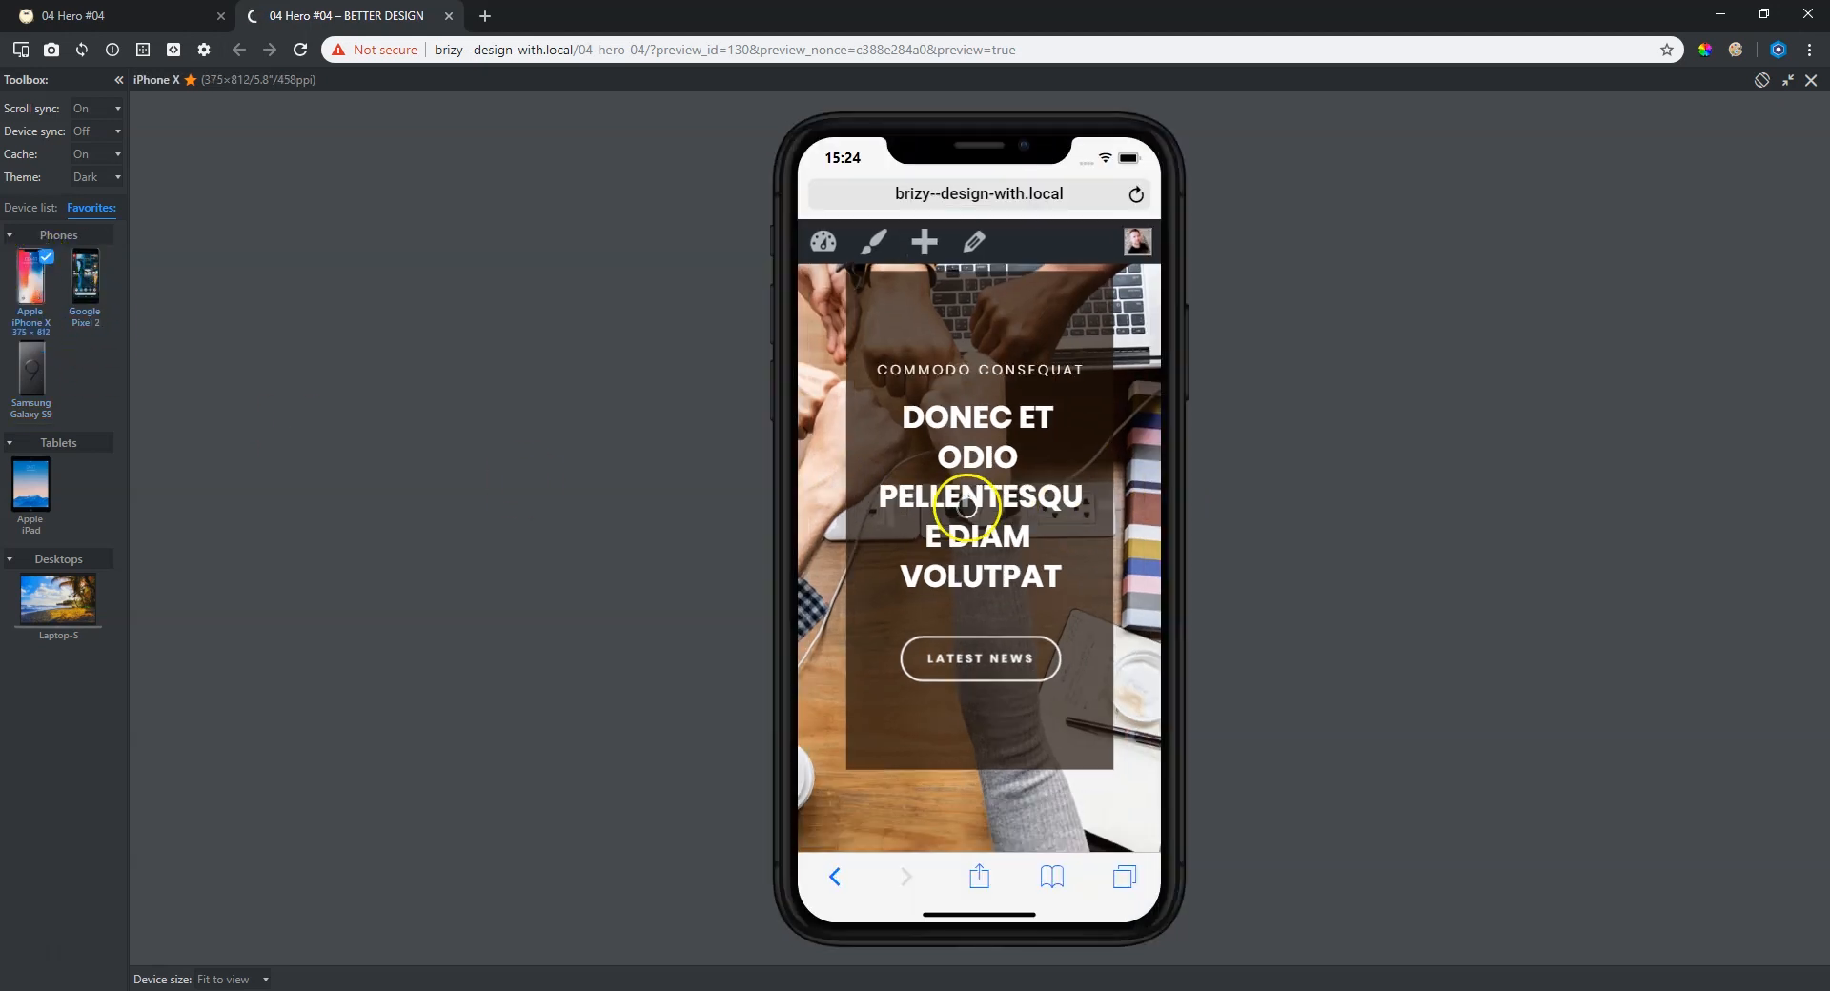
scroll(1005, 514, down, 3)
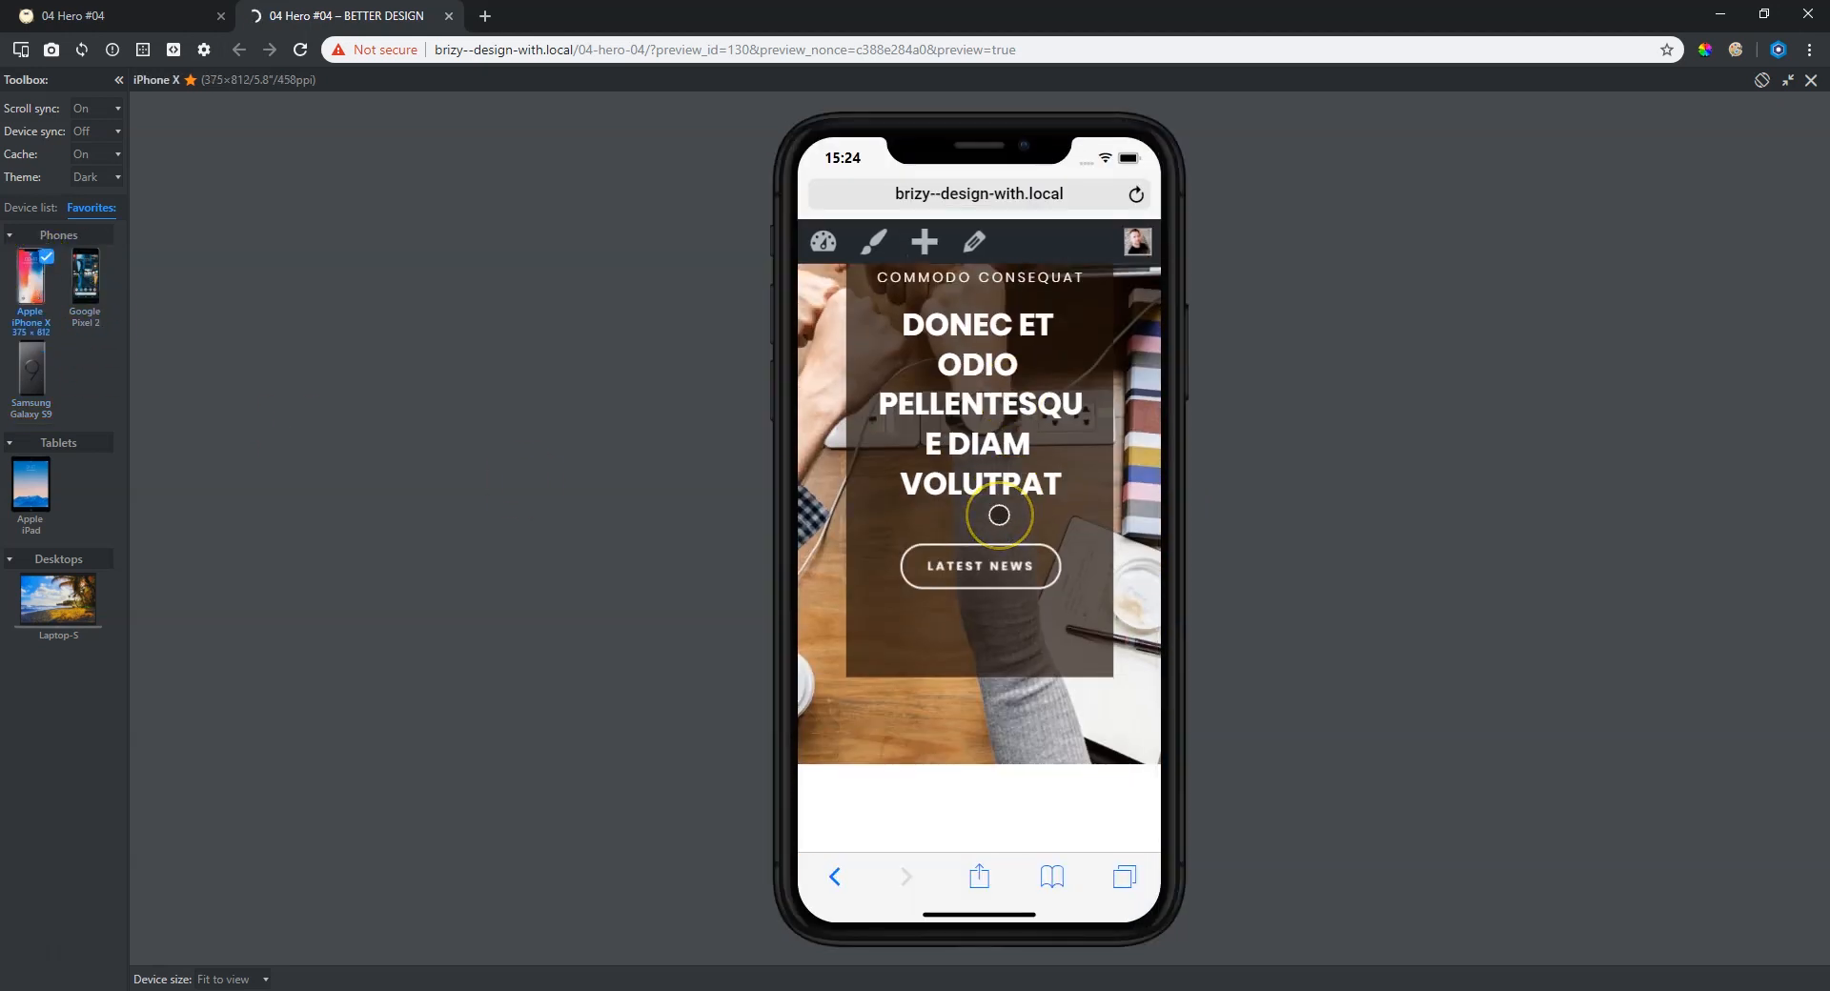
scroll(999, 515, up, 3)
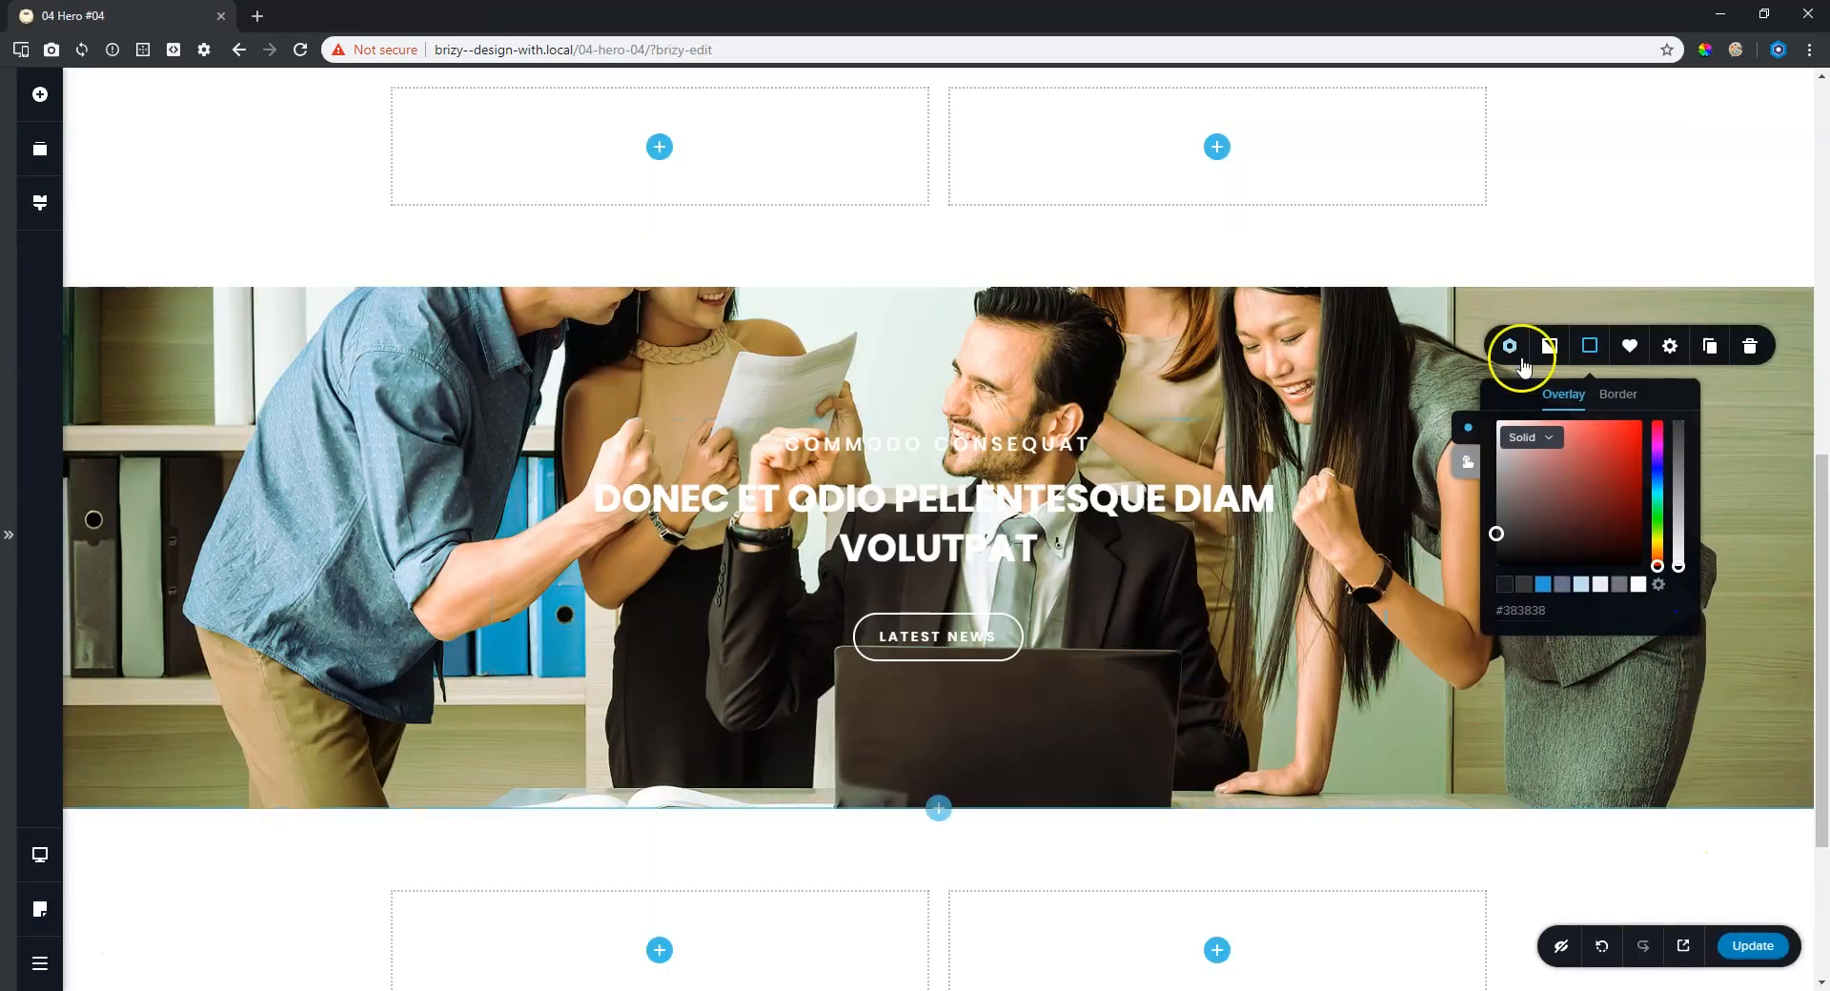
Adjust the focal point of the hero block's office team background photo, and remove that image from the background.
click(1550, 346)
drag(1556, 213, 1586, 197)
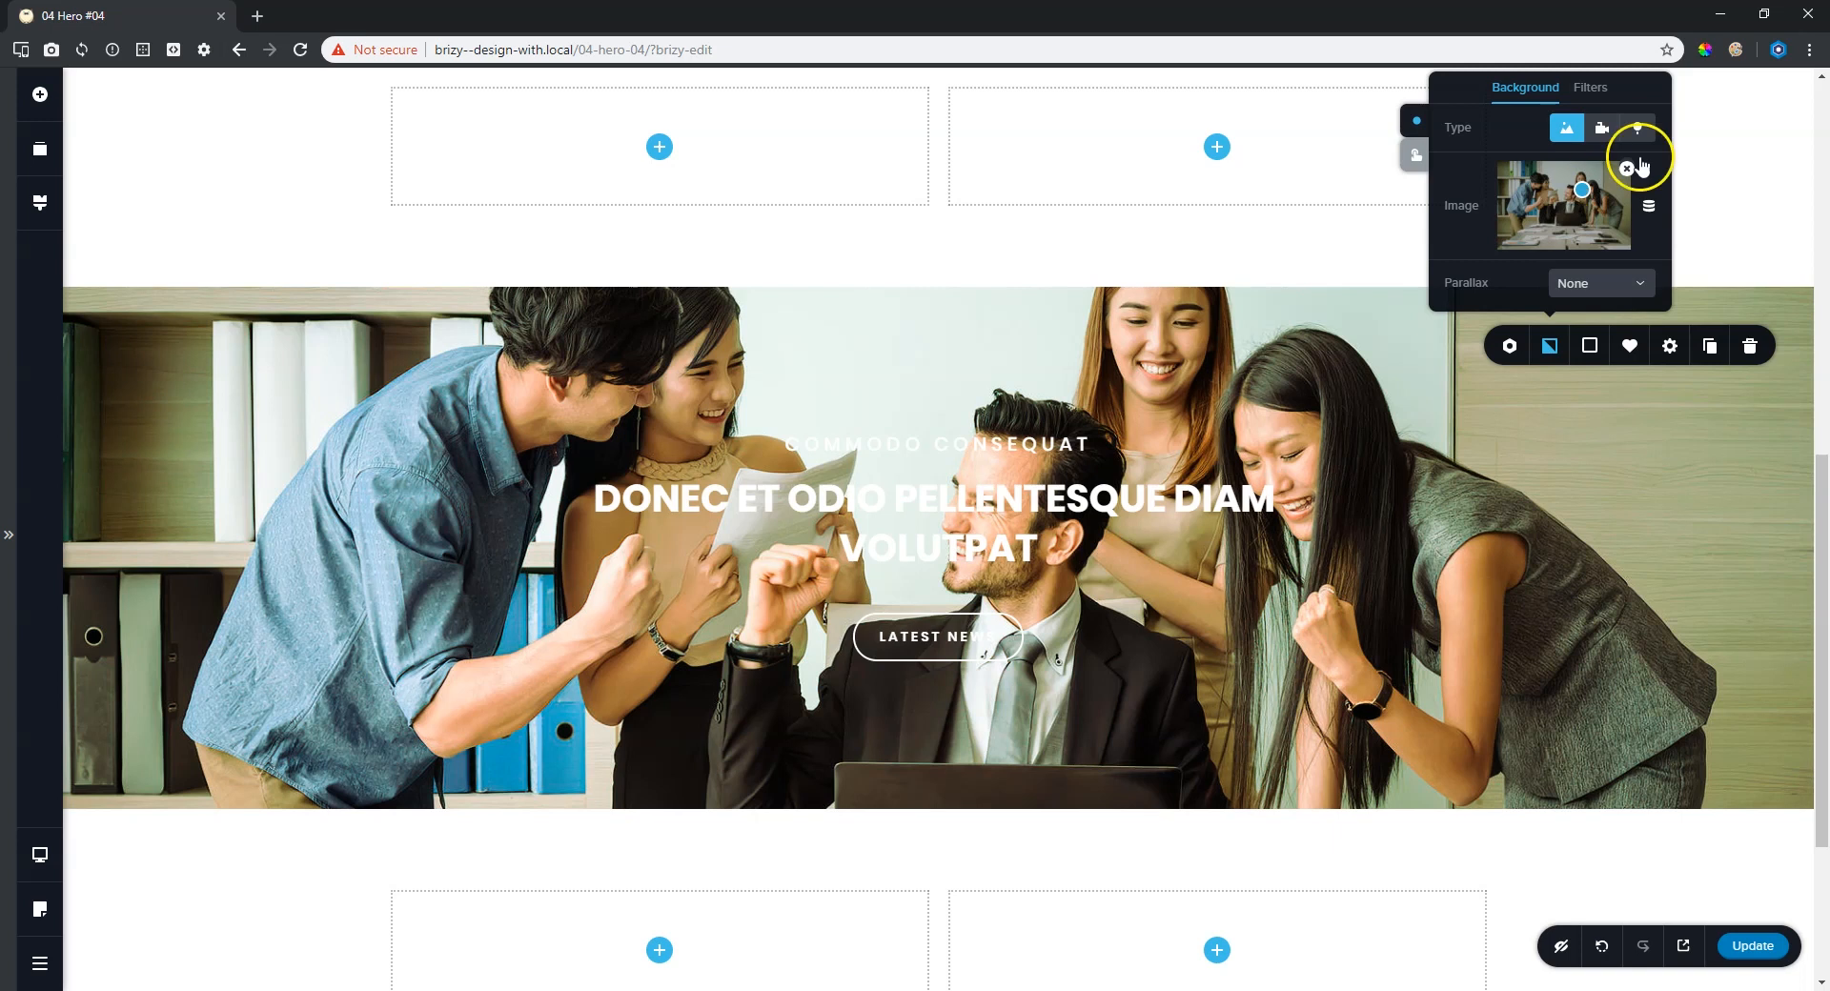
click(1627, 169)
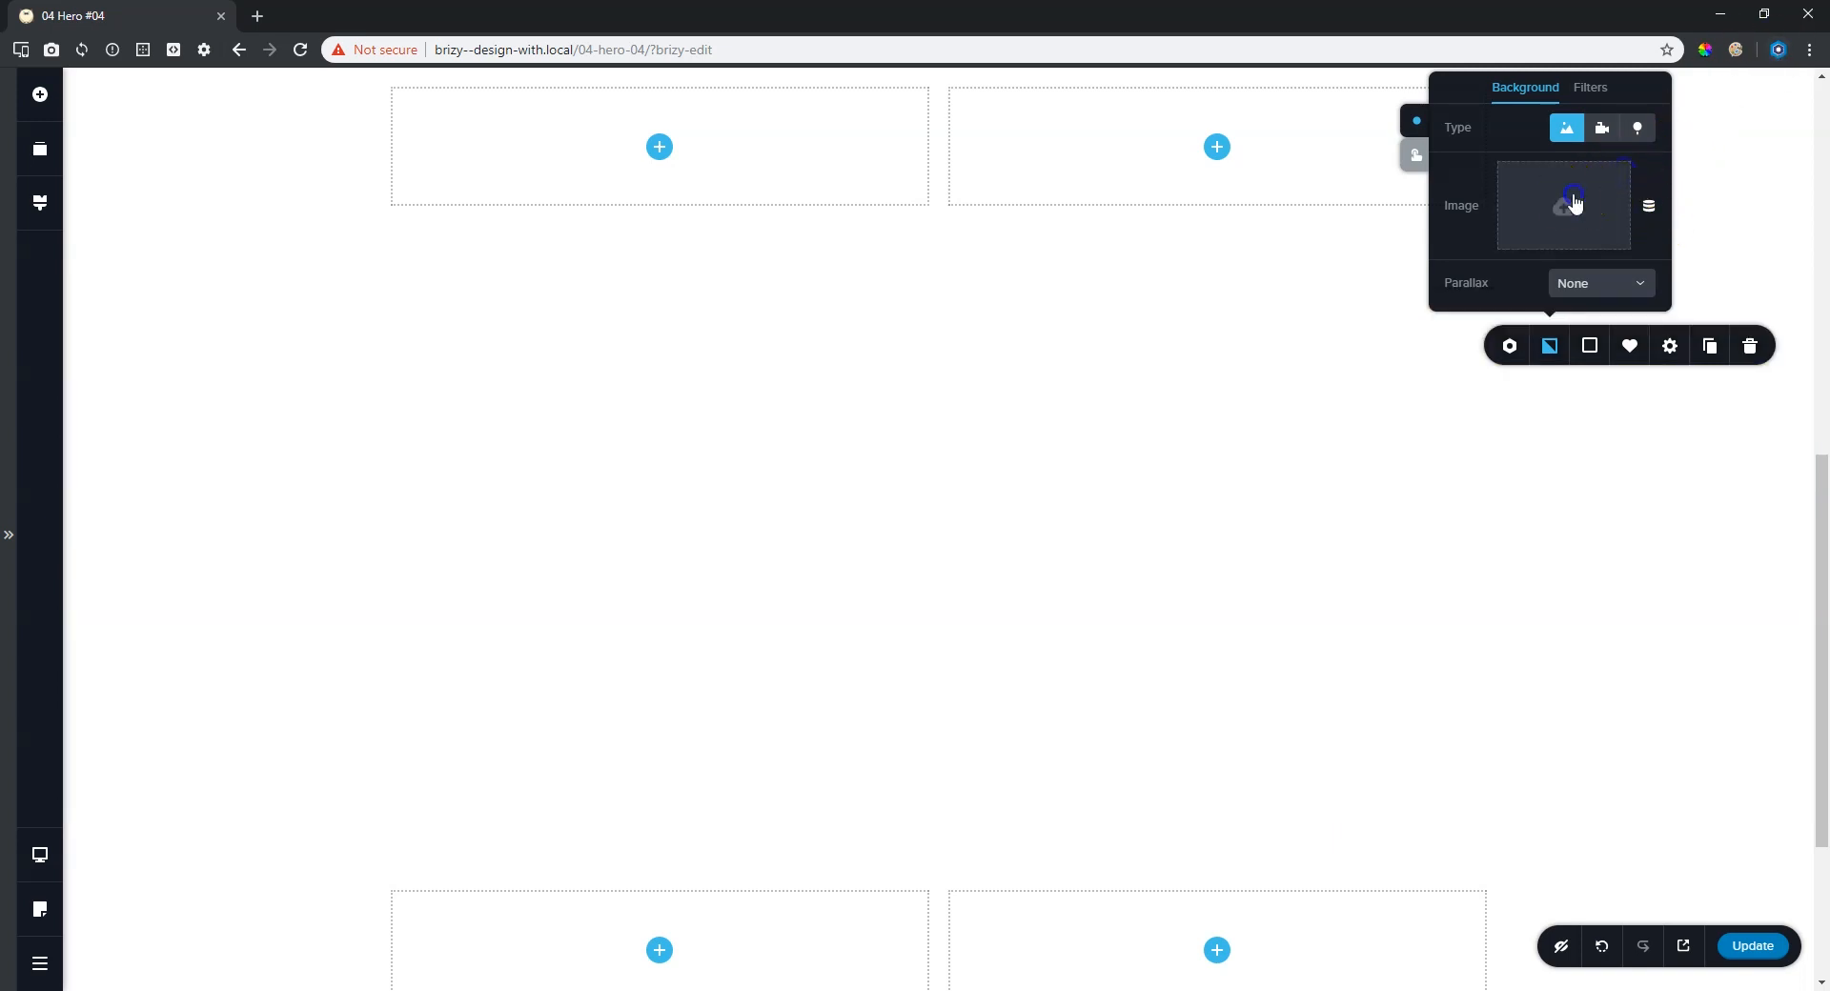